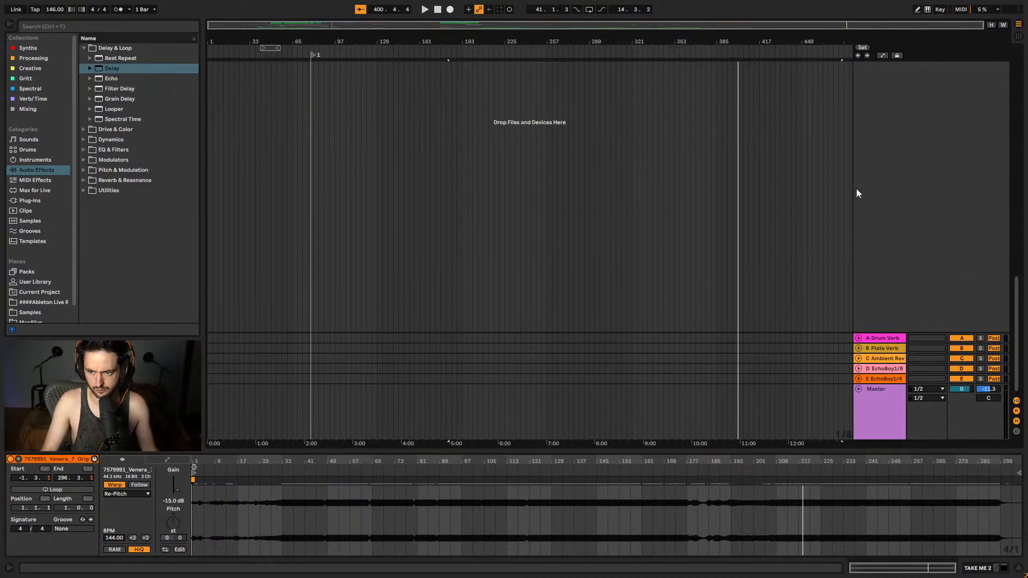
- Insert a new MIDI track below the last track, Take me 3, at the end of the arrangement
{"action": "left_click_drag", "start_coordinate": [1014, 307], "coordinate": [1024, 79]}
{"action": "scroll", "coordinate": [925, 327], "scroll_direction": "down", "scroll_amount": 10}
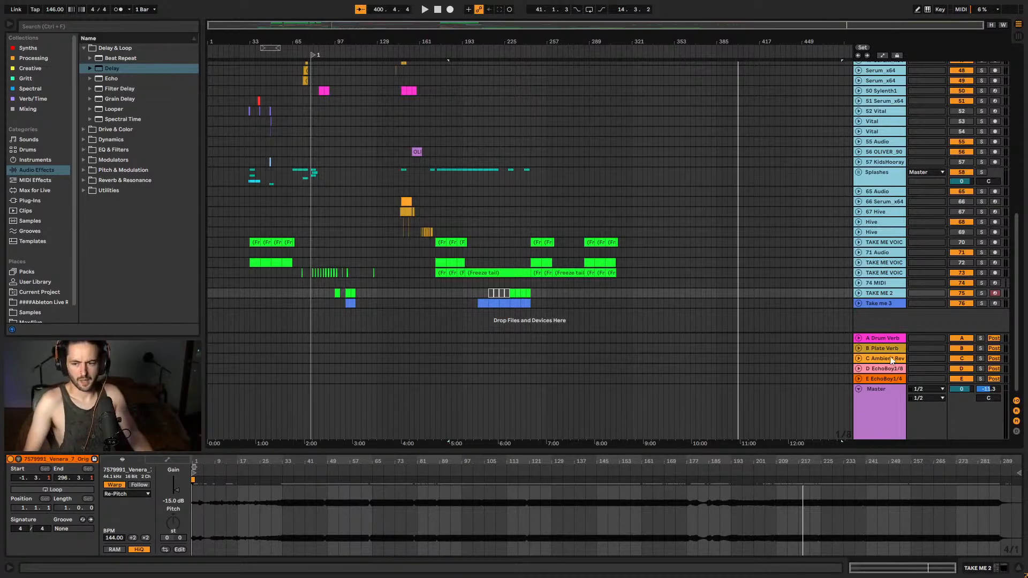
{"action": "left_click", "coordinate": [878, 294]}
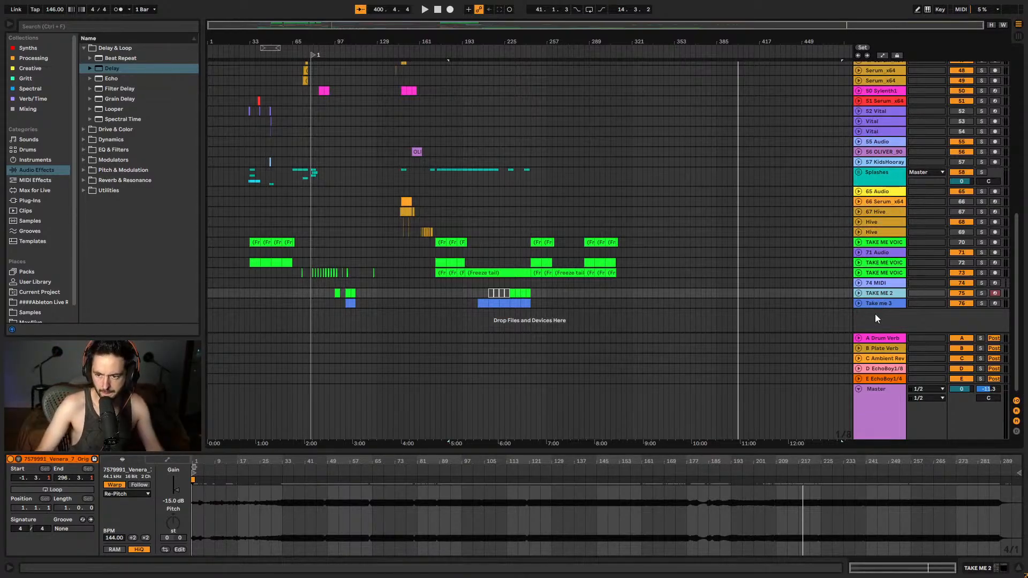
{"action": "left_click", "coordinate": [875, 303]}
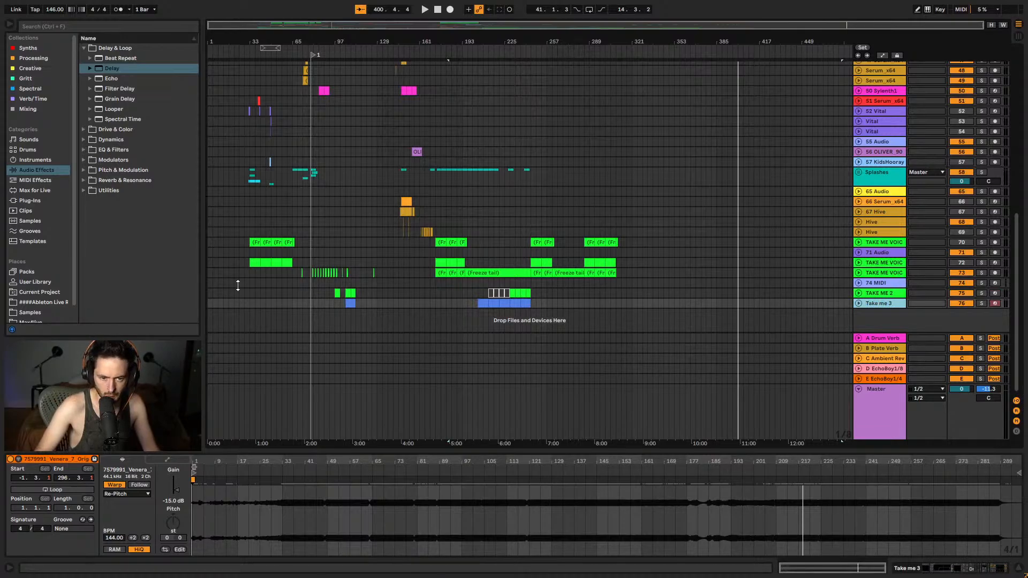
{"action": "key", "text": "ctrl+shift+t"}
- Search the Synths collection for "sylenth" and load Sylenth1 onto the new MIDI track
{"action": "left_click", "coordinate": [49, 28]}
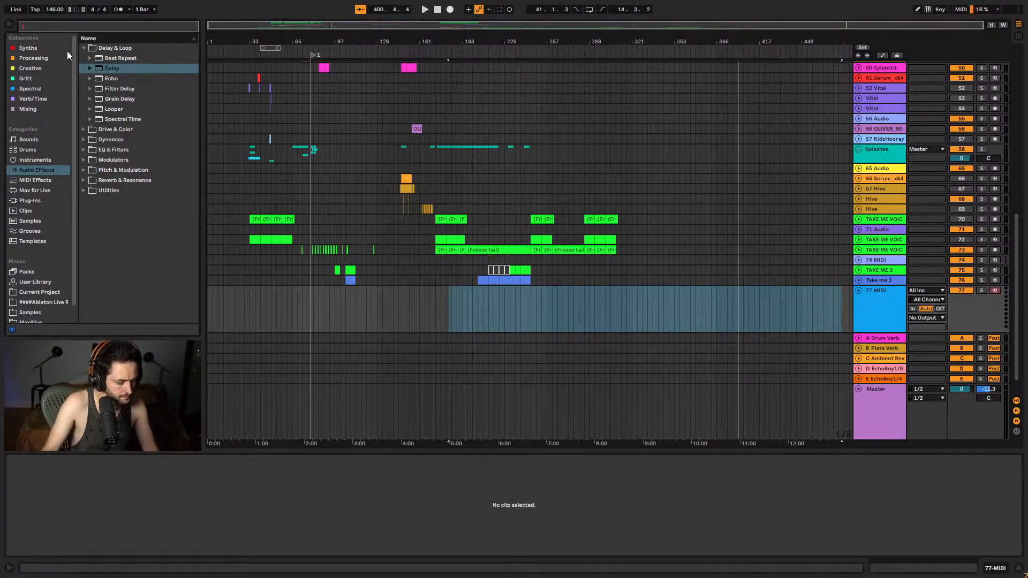
{"action": "type", "text": "sylenth"}
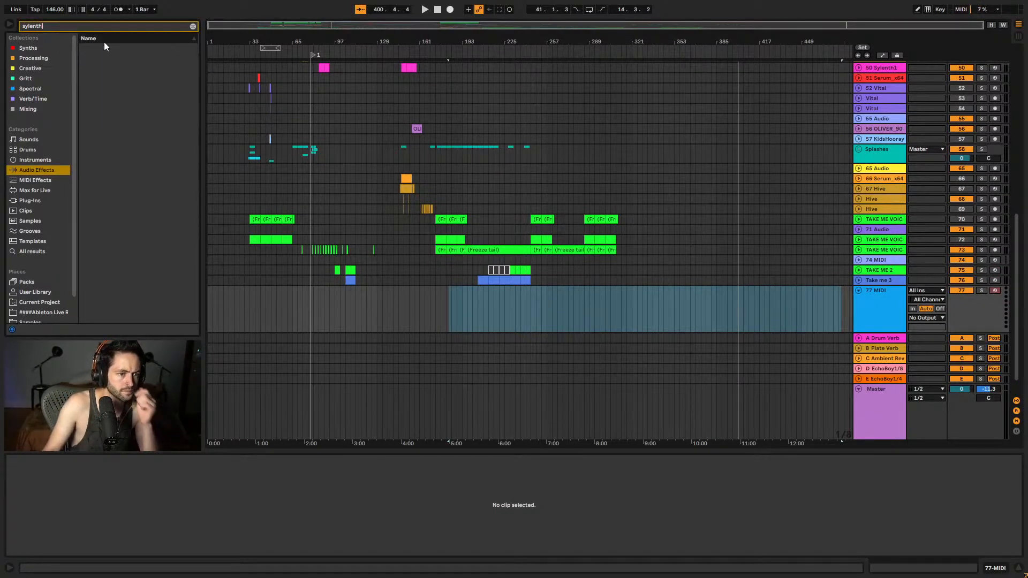
{"action": "left_click", "coordinate": [46, 61]}
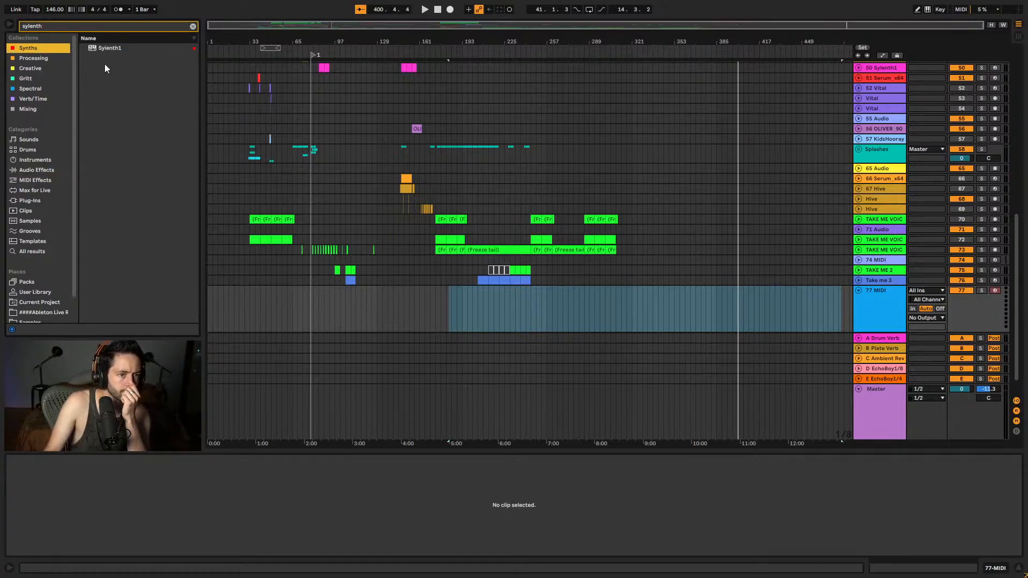
{"action": "mouse_move", "coordinate": [112, 50]}
{"action": "left_mouse_down"}
{"action": "mouse_move", "coordinate": [145, 69]}
{"action": "mouse_move", "coordinate": [213, 157]}
{"action": "left_mouse_up"}
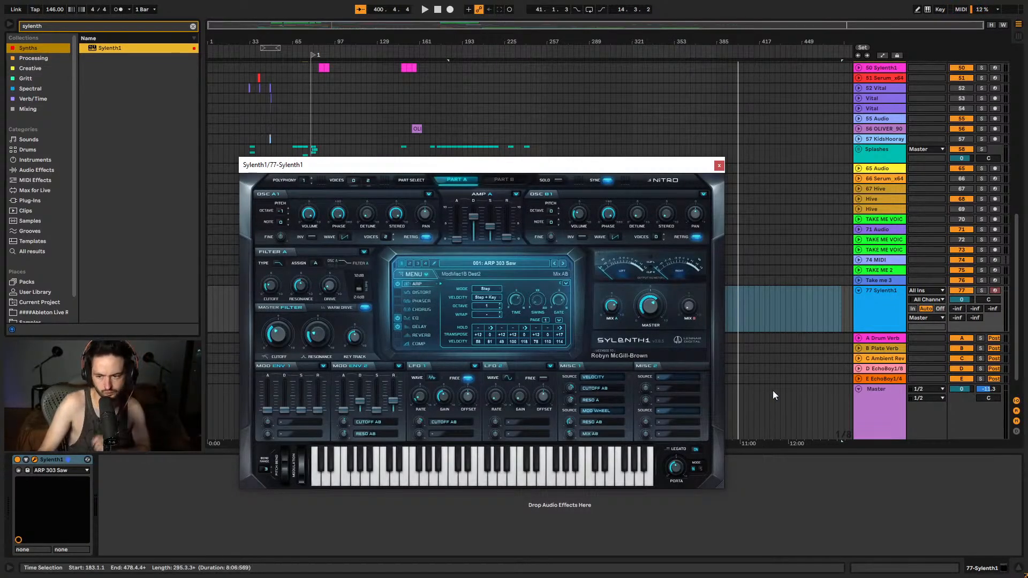
- Reset the Sylenth1 preset with Clear / Init and switch on the arpeggiator
{"action": "left_click", "coordinate": [413, 274]}
{"action": "mouse_move", "coordinate": [442, 293]}
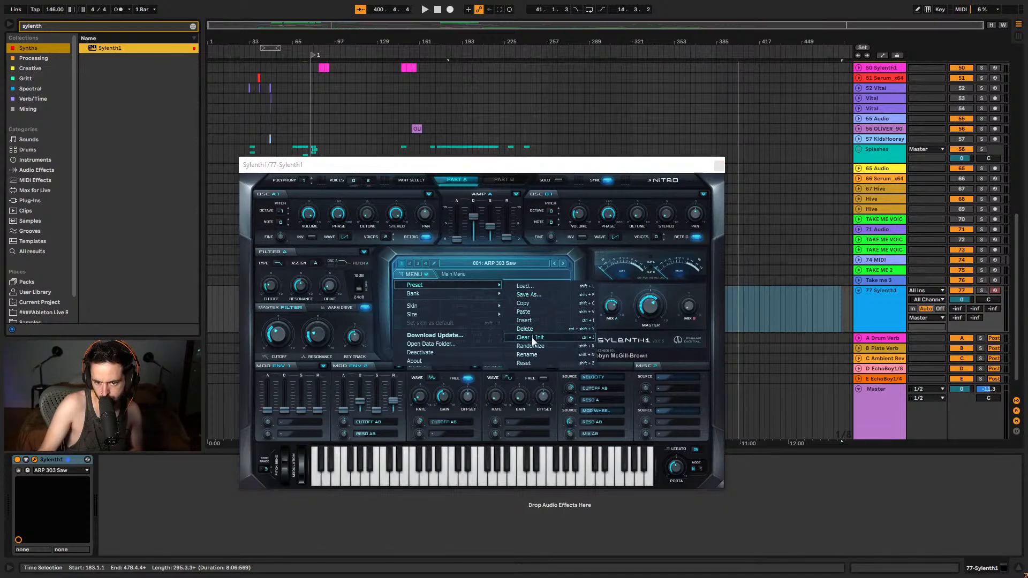
{"action": "left_click", "coordinate": [531, 338]}
{"action": "left_click", "coordinate": [398, 284]}
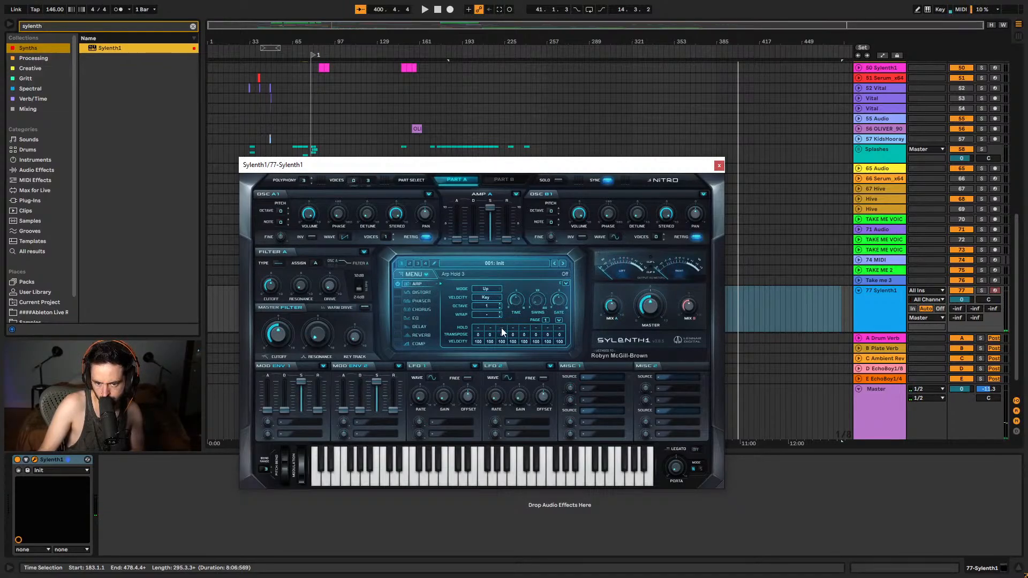
- Turn on hold for arpeggiator steps 1 and 4 and adjust the arpeggiator time
{"action": "left_click", "coordinate": [479, 328]}
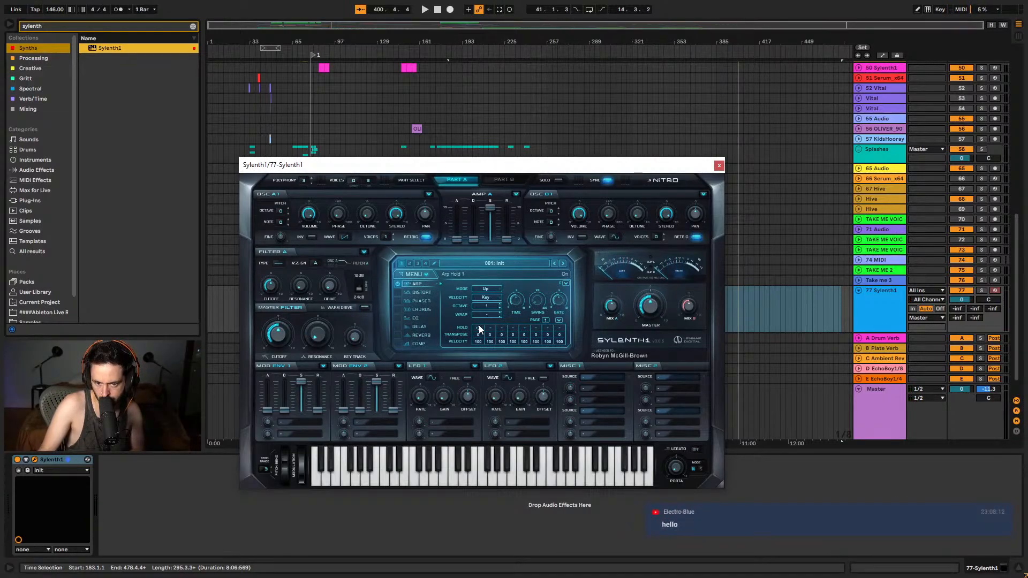
{"action": "left_click", "coordinate": [514, 327]}
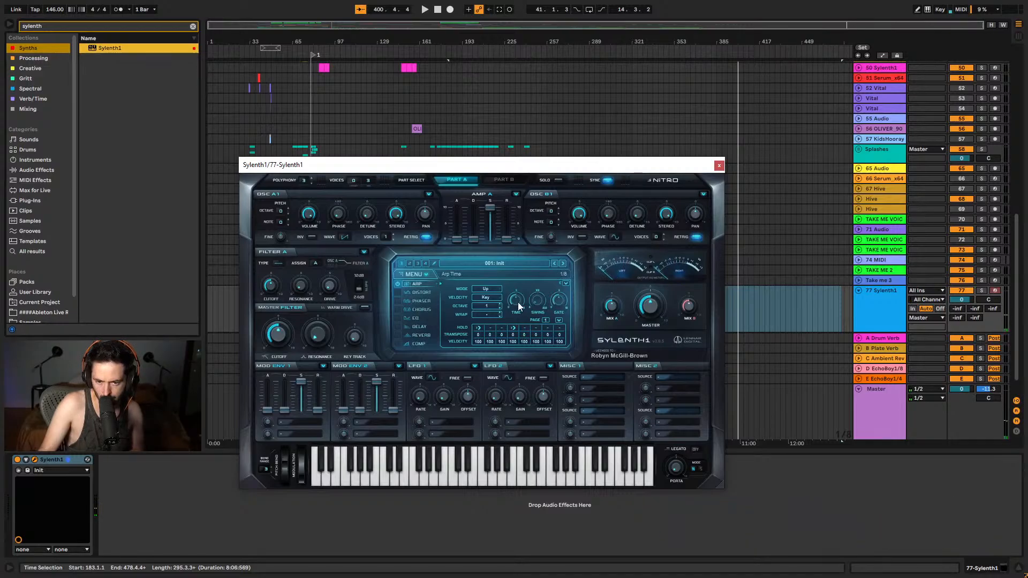
{"action": "left_click_drag", "start_coordinate": [520, 297], "coordinate": [523, 290]}
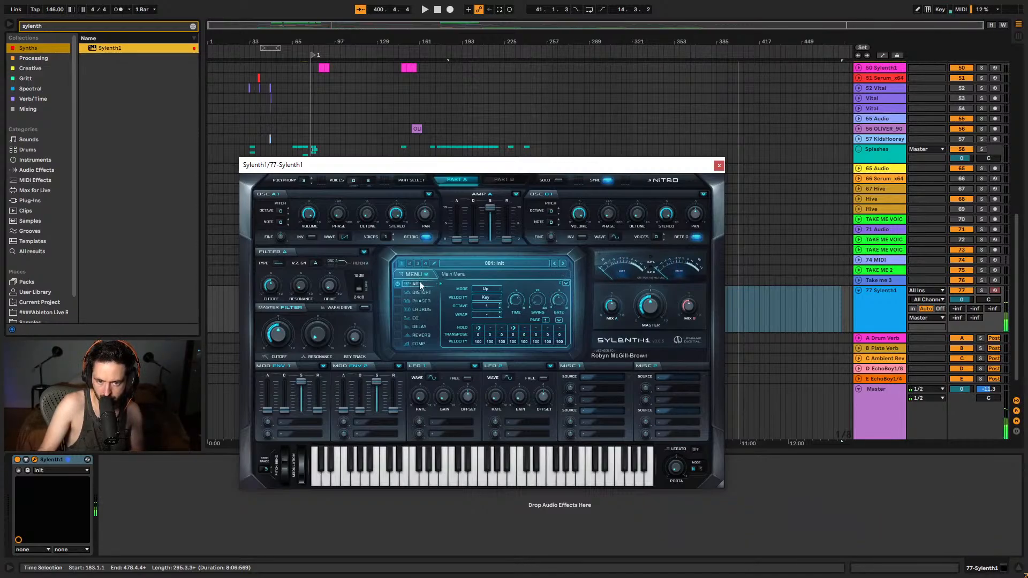
- Set the arpeggiator mode to Step and its velocity mode to Step + Key
{"action": "left_click", "coordinate": [488, 288]}
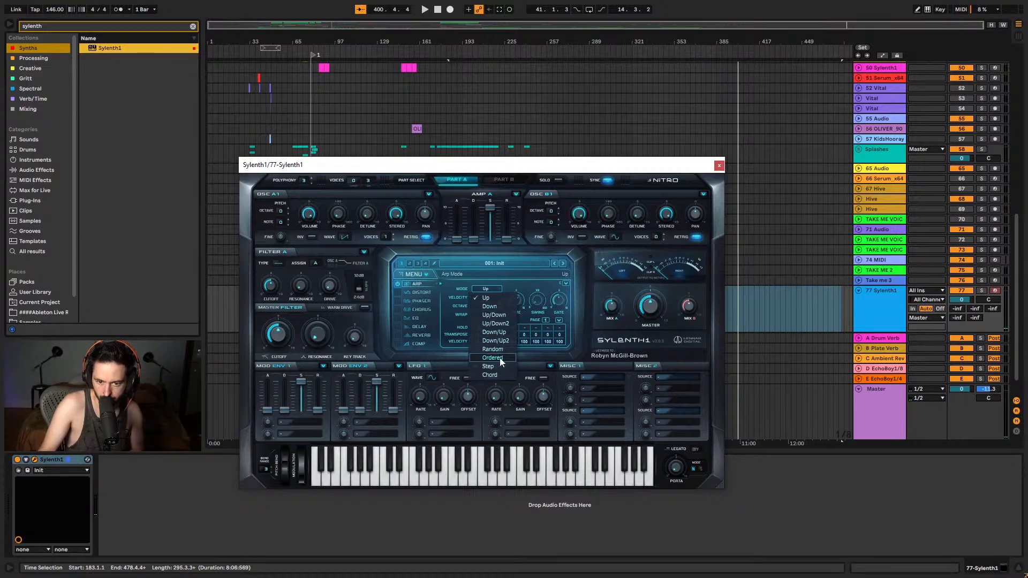
{"action": "left_click", "coordinate": [496, 366]}
{"action": "left_click", "coordinate": [486, 298]}
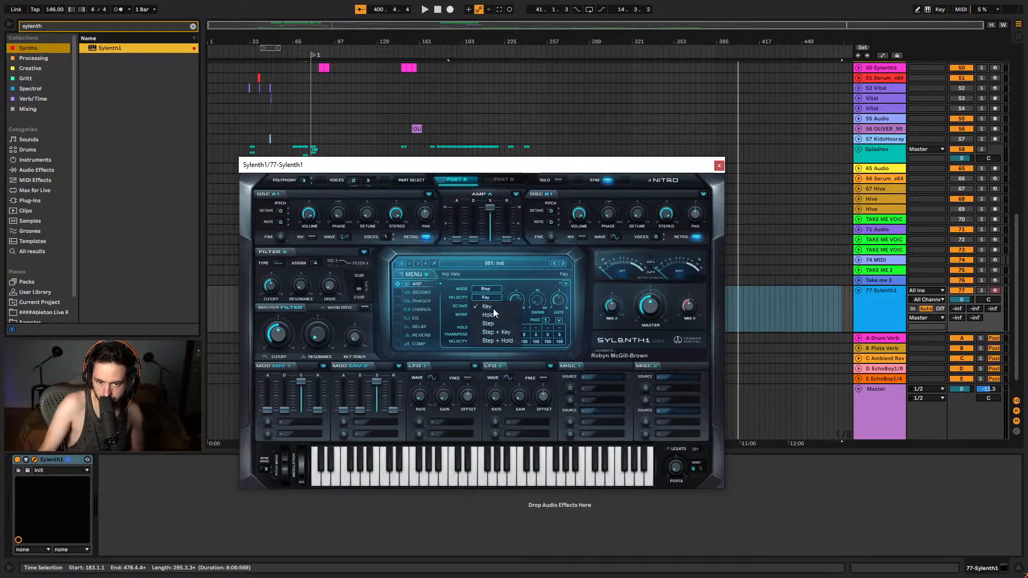
{"action": "left_click", "coordinate": [500, 340]}
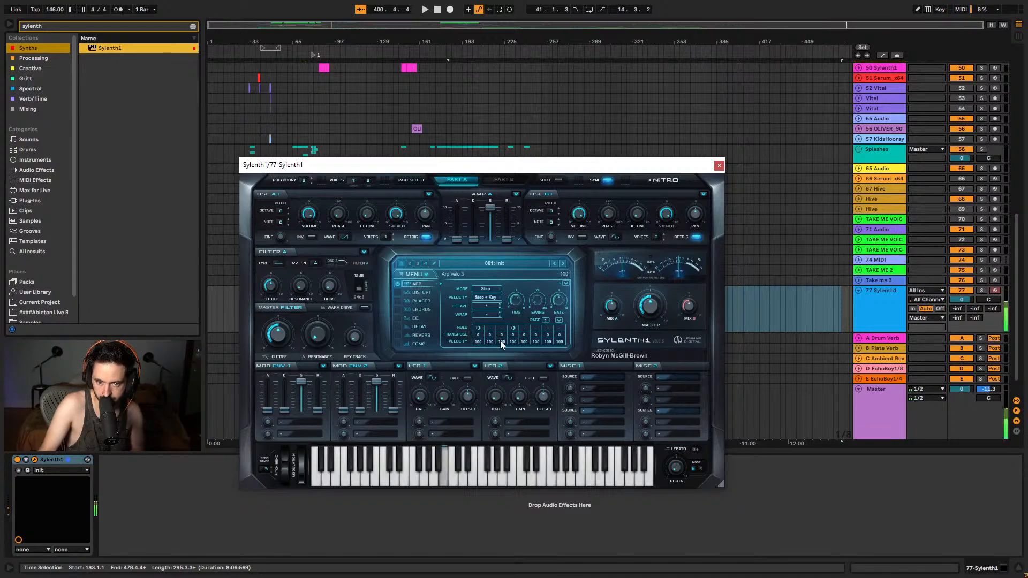
- Set the arpeggiator wrap to 8 and turn on hold for step 6, leaving step 7 unheld
{"action": "left_click", "coordinate": [547, 327]}
{"action": "scroll", "coordinate": [490, 316], "scroll_direction": "up", "scroll_amount": 4}
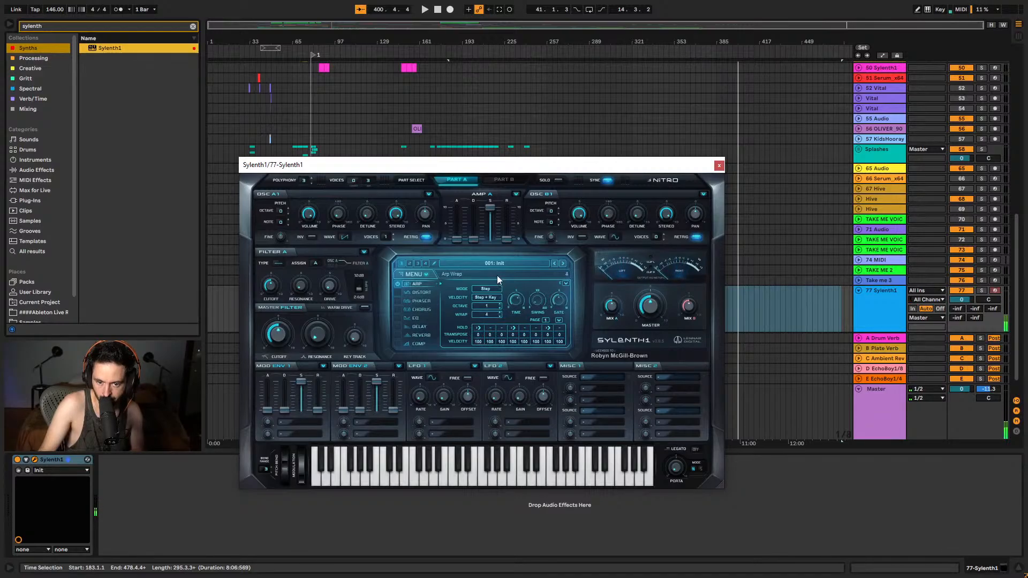
{"action": "left_click", "coordinate": [540, 328]}
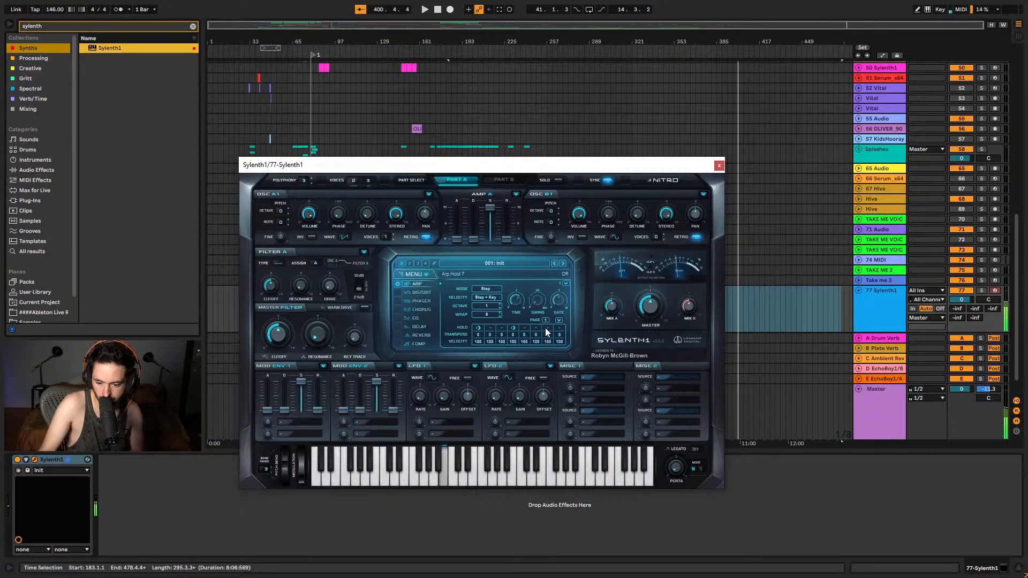
{"action": "left_click", "coordinate": [541, 326]}
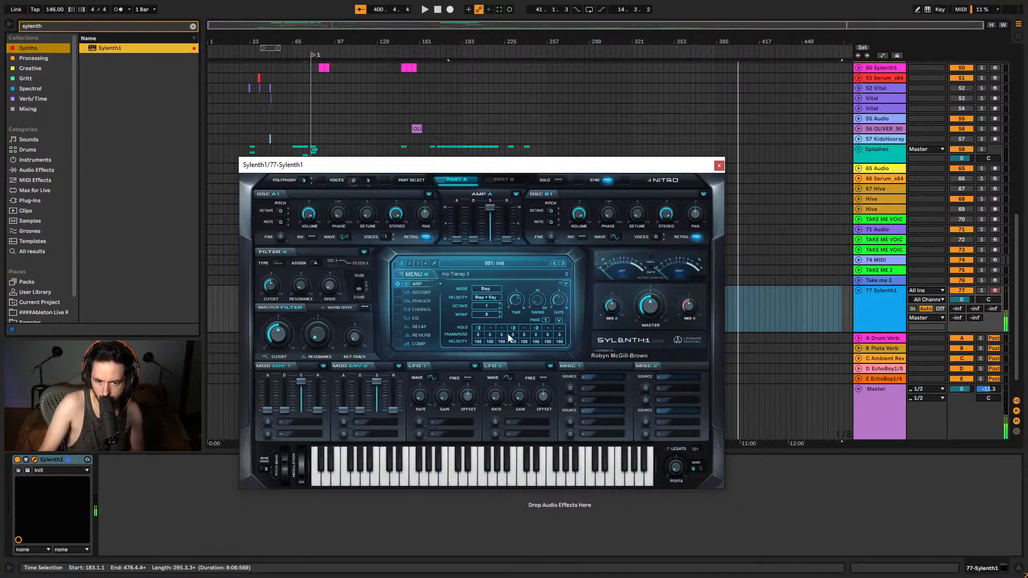
- Transpose arpeggiator steps 3, 4 and 6 up by +12
{"action": "left_click_drag", "start_coordinate": [512, 334], "coordinate": [532, 290]}
{"action": "left_click_drag", "start_coordinate": [502, 335], "coordinate": [522, 286]}
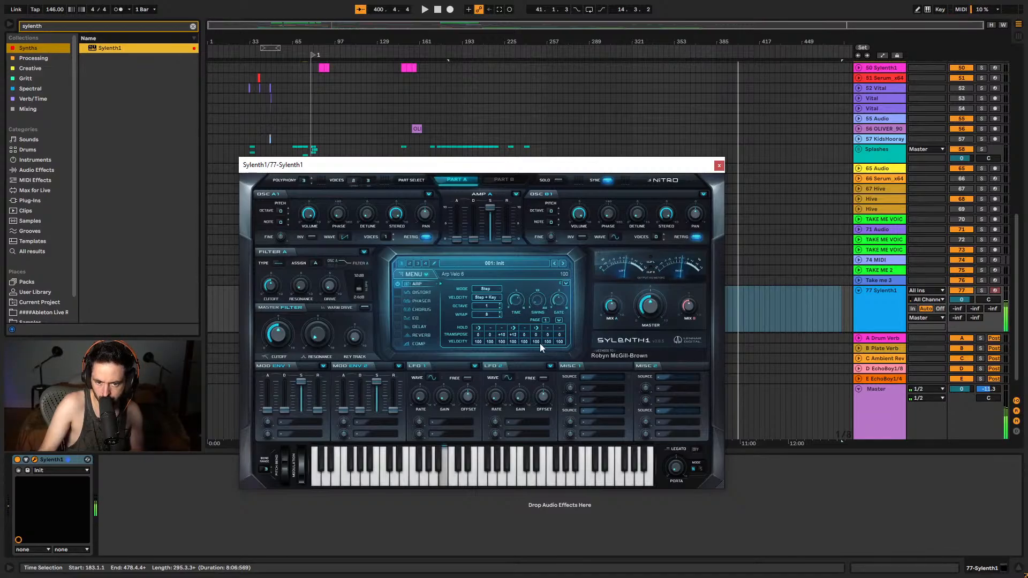
{"action": "left_click_drag", "start_coordinate": [536, 334], "coordinate": [559, 283]}
- Turn on legato and set the portamento time to about 636 ms
{"action": "left_click", "coordinate": [696, 450]}
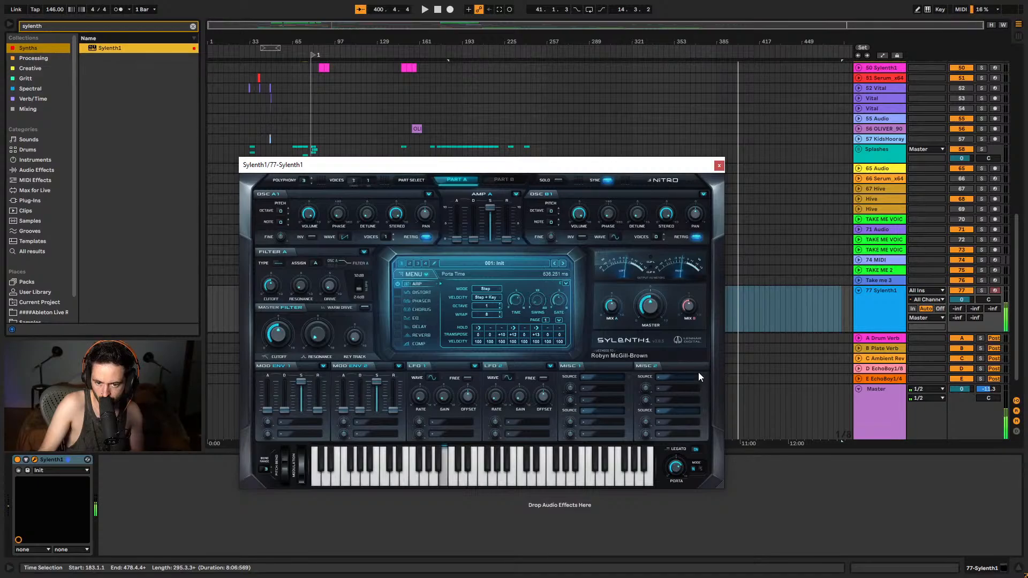
{"action": "mouse_move", "coordinate": [683, 421]}
{"action": "left_mouse_down"}
{"action": "mouse_move", "coordinate": [678, 435]}
{"action": "mouse_move", "coordinate": [680, 421]}
{"action": "left_mouse_up"}
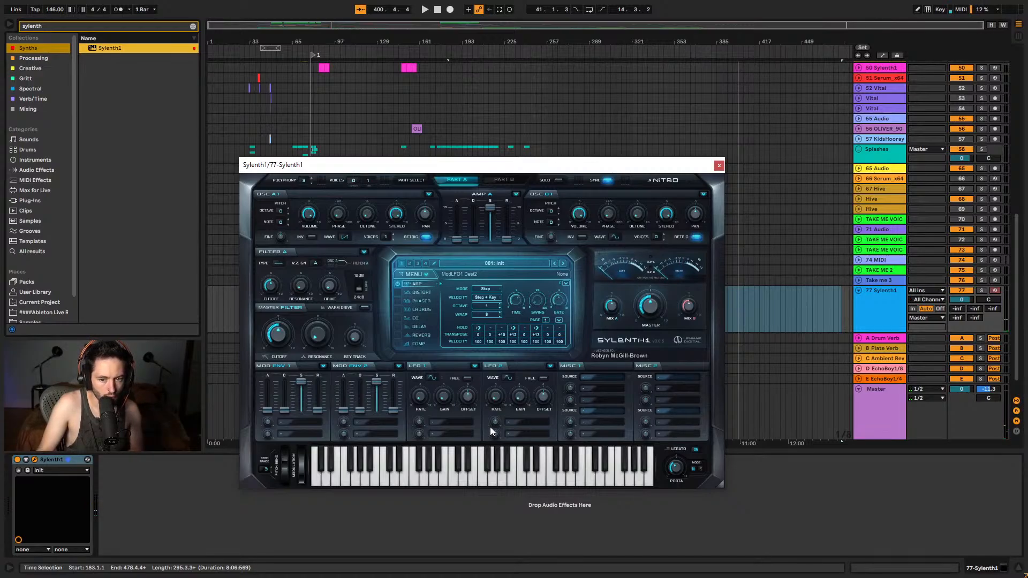
- Route Mod Env 1 to Pitch A with an amount of about 3.8, sustain at minimum and a short decay
{"action": "left_click", "coordinate": [296, 421]}
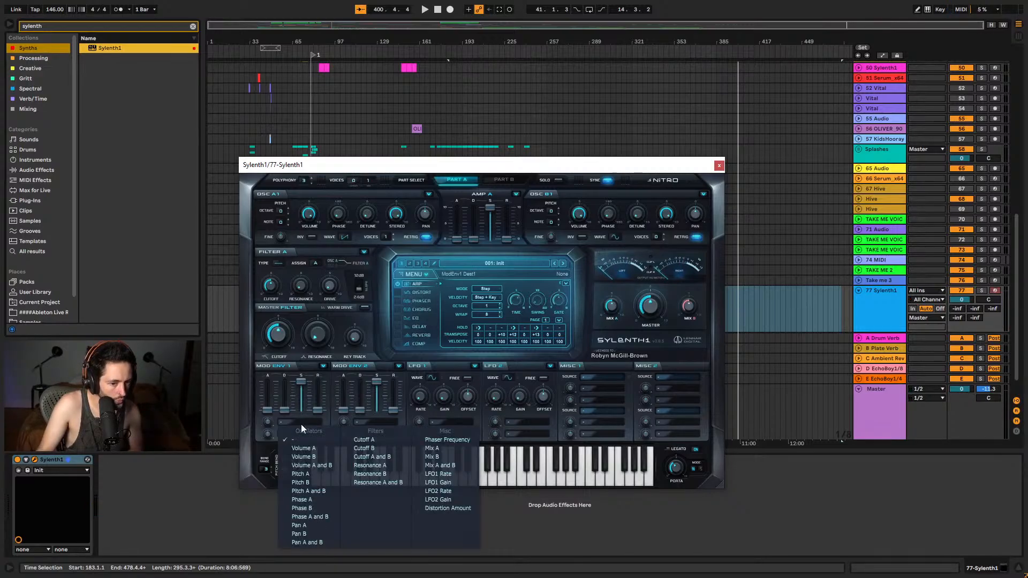
{"action": "left_click", "coordinate": [309, 475]}
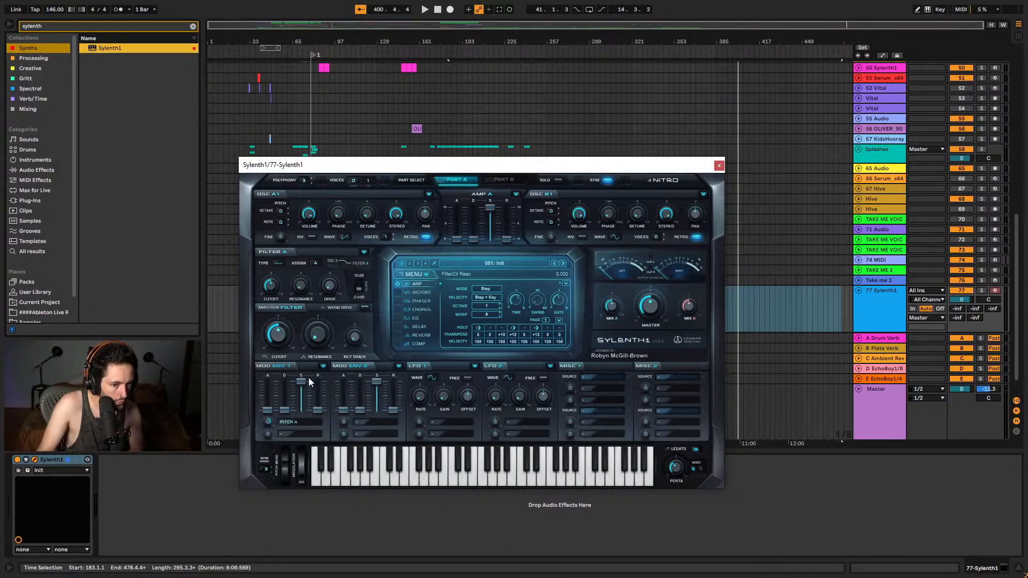
{"action": "left_click_drag", "start_coordinate": [301, 381], "coordinate": [277, 476]}
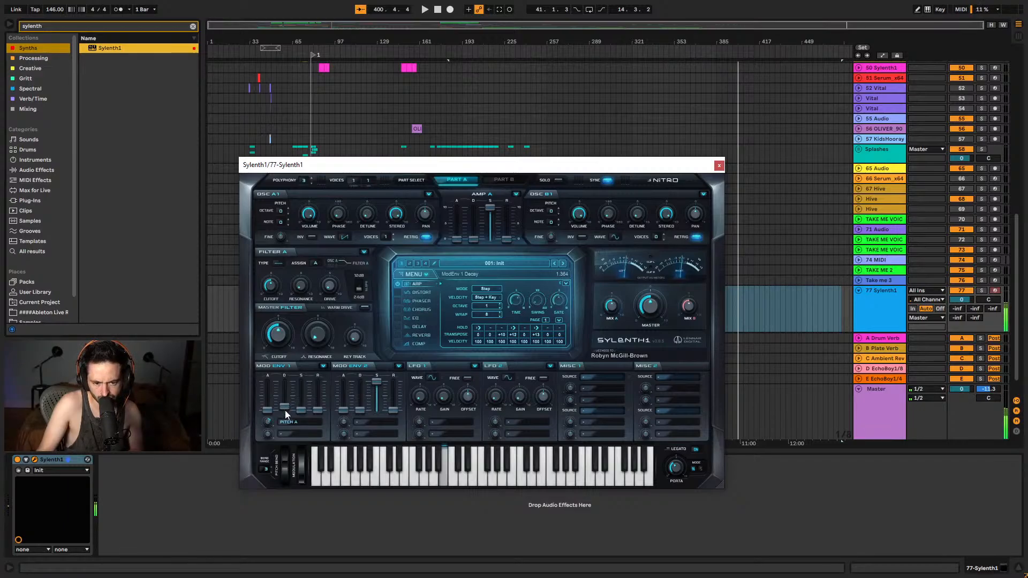
{"action": "left_click_drag", "start_coordinate": [268, 421], "coordinate": [283, 404]}
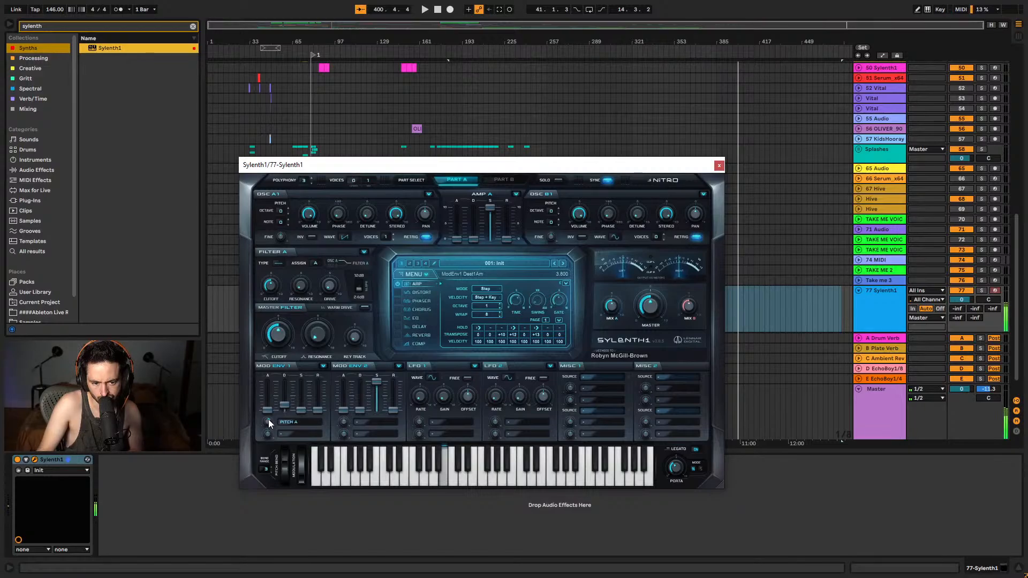
- Lower the octave of oscillator A1 and fine-tune the decay of Mod Env 1
{"action": "left_click_drag", "start_coordinate": [280, 210], "coordinate": [281, 229]}
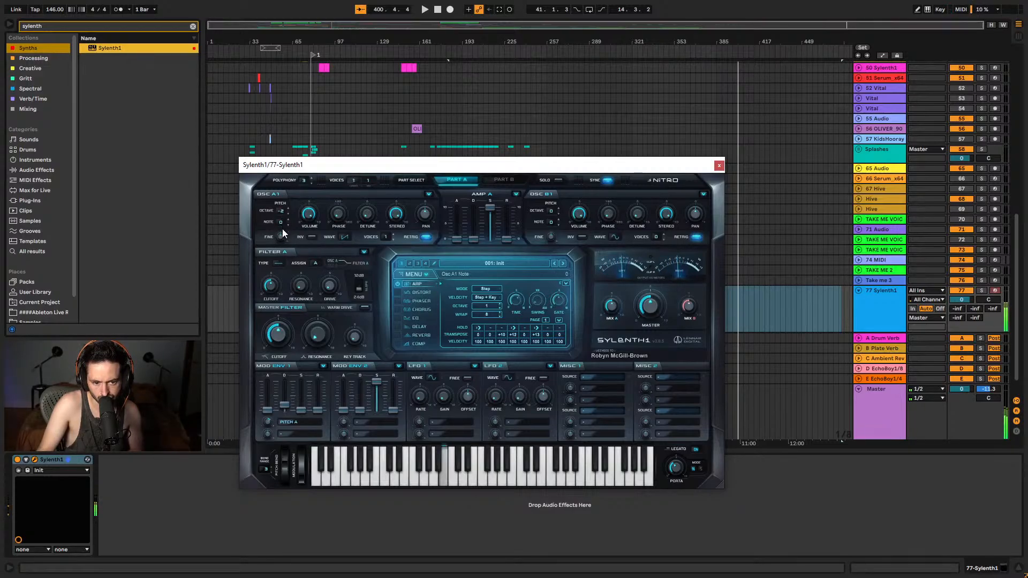
{"action": "mouse_move", "coordinate": [283, 405]}
{"action": "left_mouse_down"}
{"action": "mouse_move", "coordinate": [290, 366]}
{"action": "mouse_move", "coordinate": [282, 416]}
{"action": "left_mouse_up"}
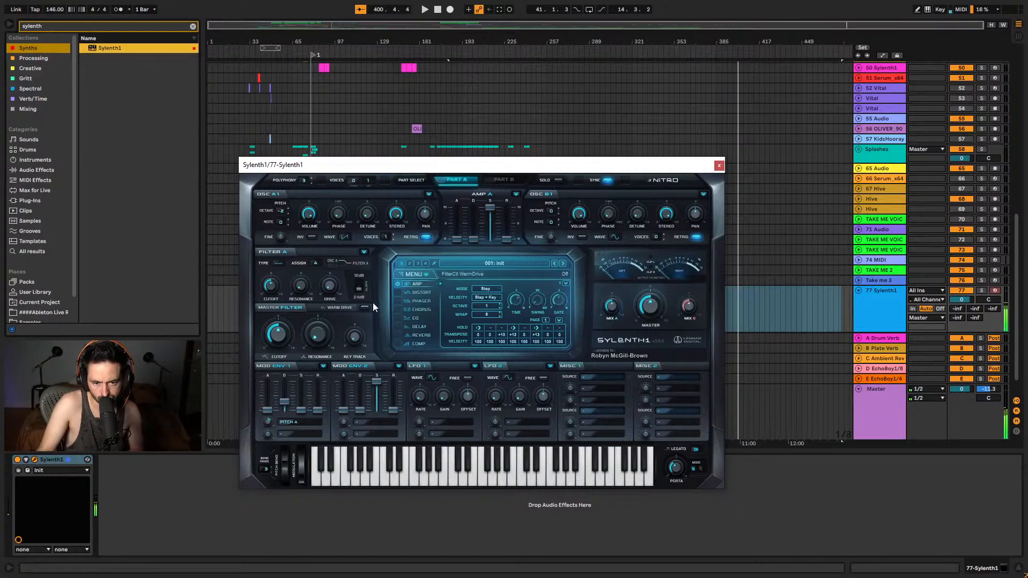
- Choose a filter type for Filter A, adjust its drive and set its cutoff to about 3.1
{"action": "left_click", "coordinate": [277, 271]}
{"action": "left_click", "coordinate": [281, 290]}
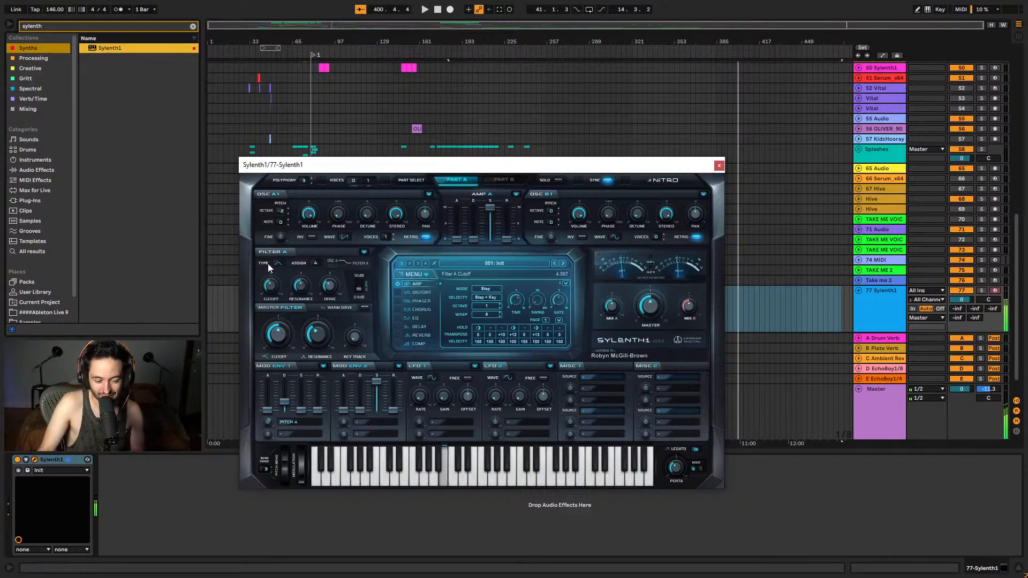
{"action": "scroll", "coordinate": [327, 287], "scroll_direction": "up", "scroll_amount": 5}
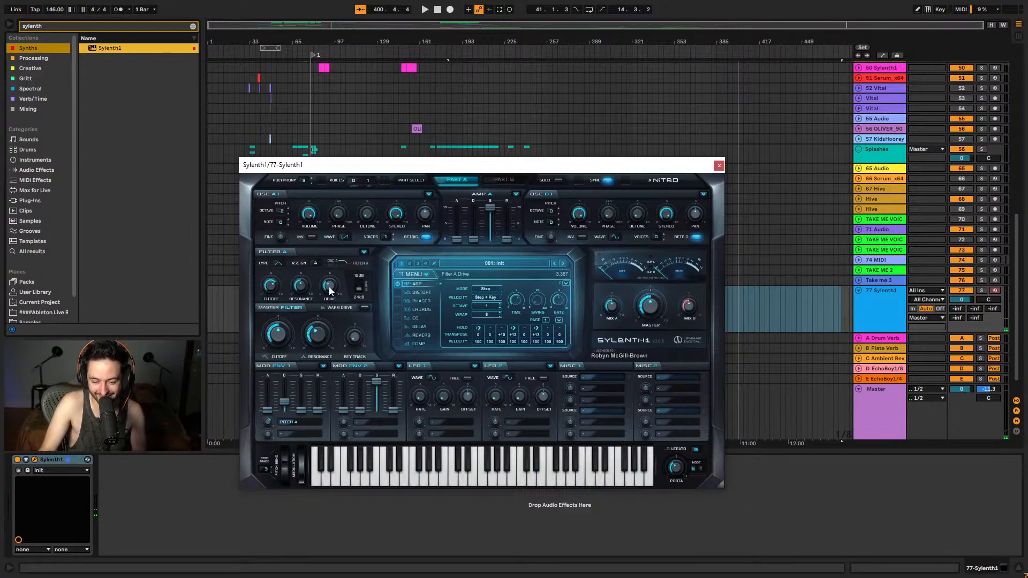
{"action": "left_click_drag", "start_coordinate": [326, 290], "coordinate": [326, 296]}
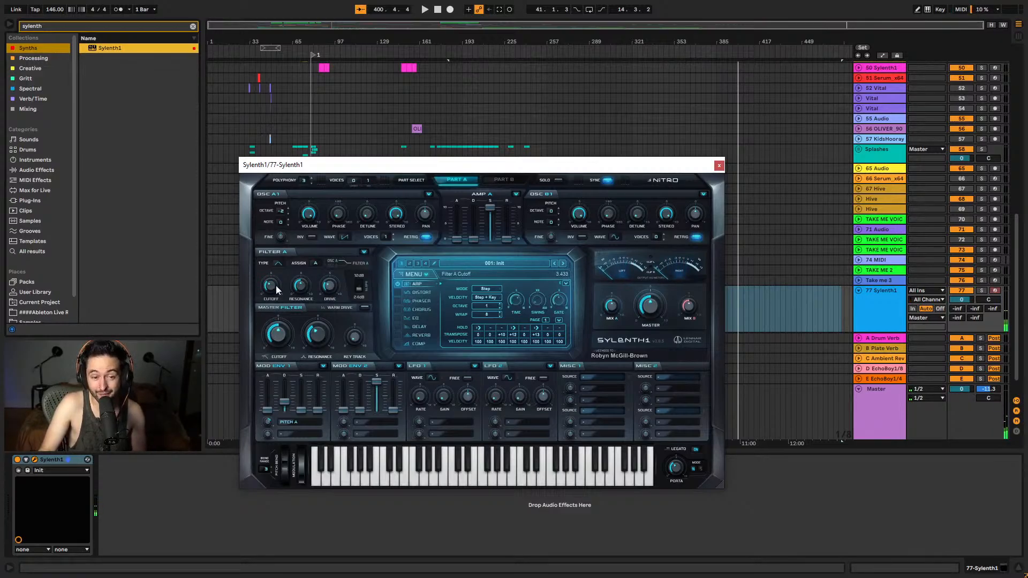
{"action": "scroll", "coordinate": [272, 287], "scroll_direction": "down", "scroll_amount": 5}
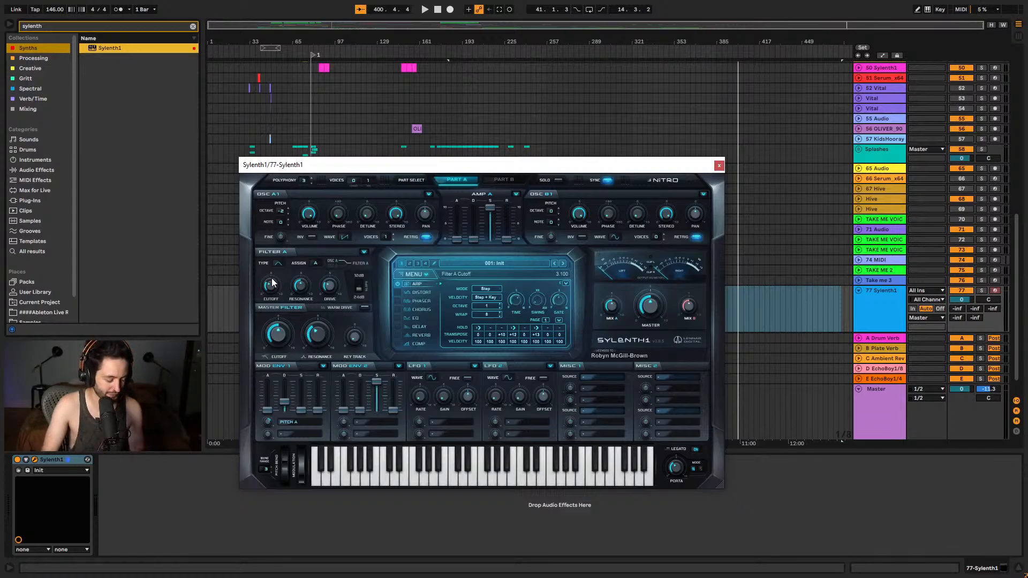
- Close the Sylenth1 plug-in window and reopen it from the device on the track
{"action": "left_click", "coordinate": [719, 166]}
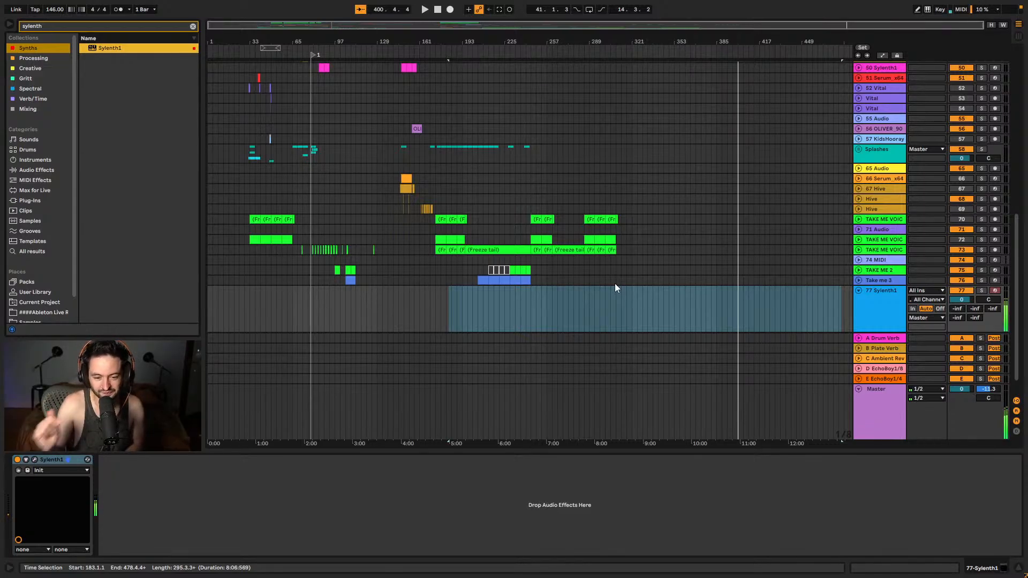
{"action": "left_click", "coordinate": [34, 459]}
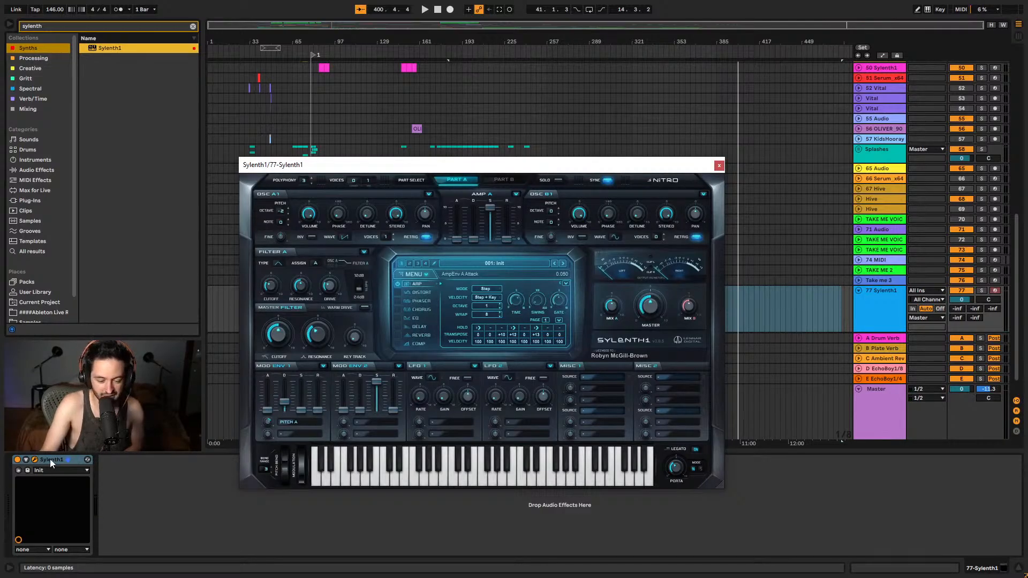
- Add the Max for Live LFO audio effect after Sylenth1 on track 77
{"action": "left_click", "coordinate": [192, 26]}
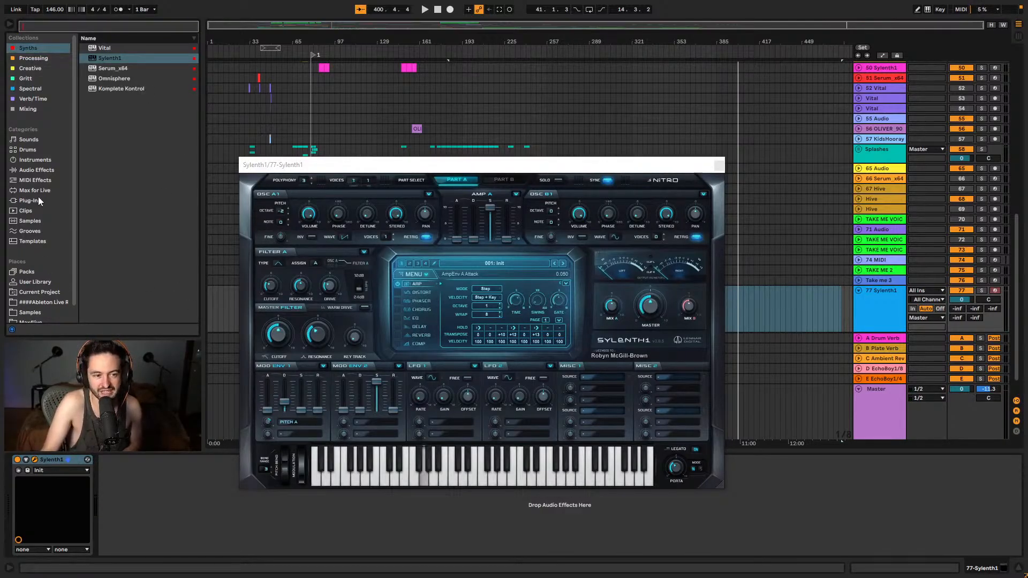
{"action": "left_click", "coordinate": [33, 181]}
{"action": "left_click", "coordinate": [49, 171]}
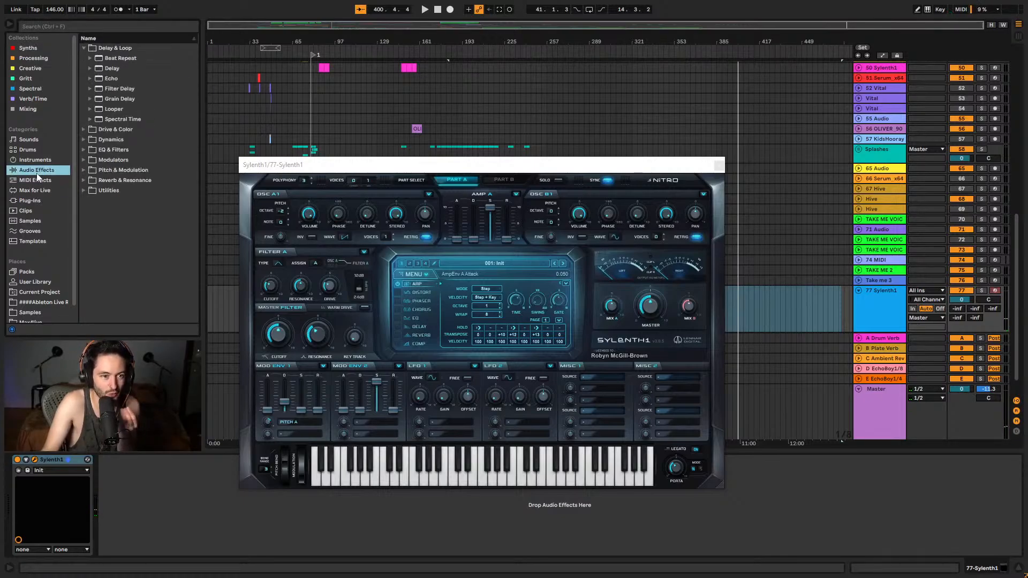
{"action": "left_click", "coordinate": [34, 191]}
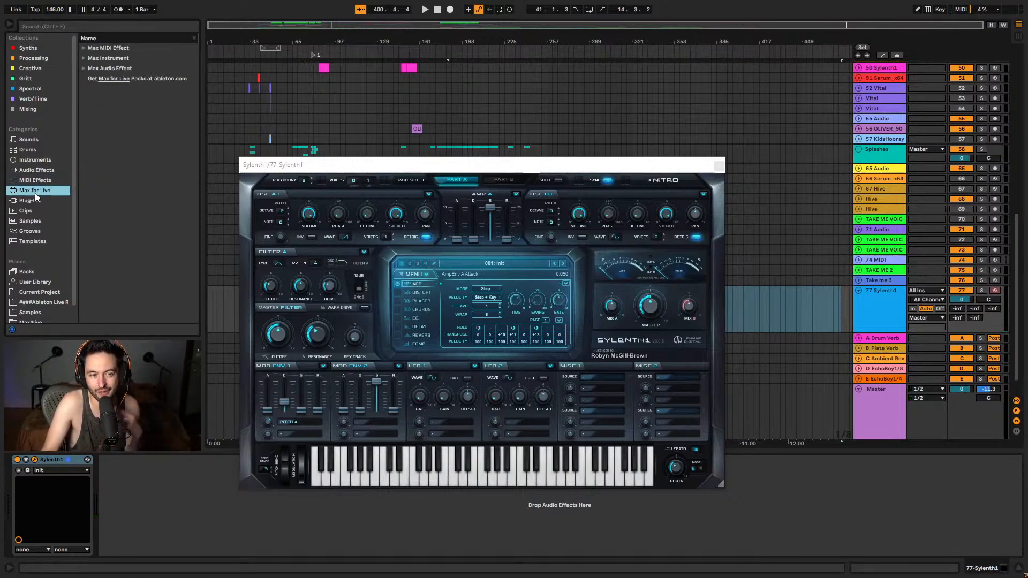
{"action": "left_click", "coordinate": [88, 68]}
{"action": "scroll", "coordinate": [127, 131], "scroll_direction": "down", "scroll_amount": 15}
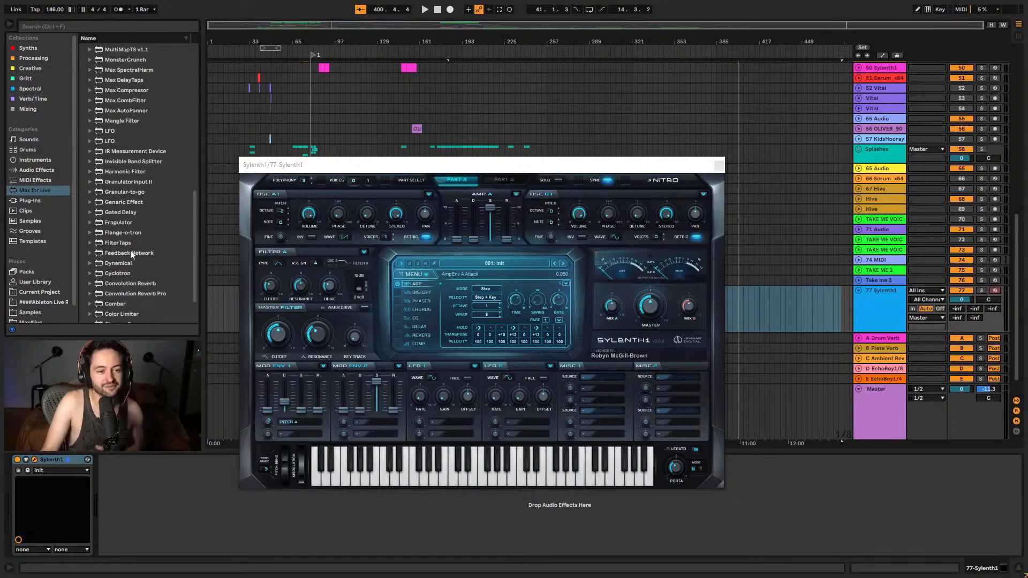
{"action": "left_click", "coordinate": [111, 142]}
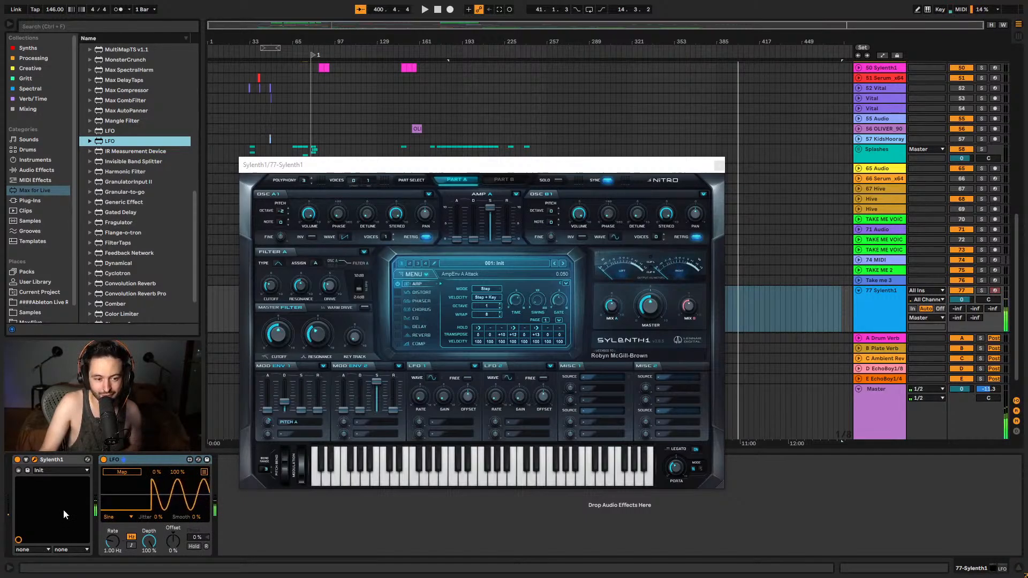
- Expose Sylenth1's Filter A Cutoff, map the LFO to it, and give the LFO a Random waveform with a tempo-synced rate
{"action": "left_click", "coordinate": [69, 550]}
{"action": "left_click", "coordinate": [73, 541]}
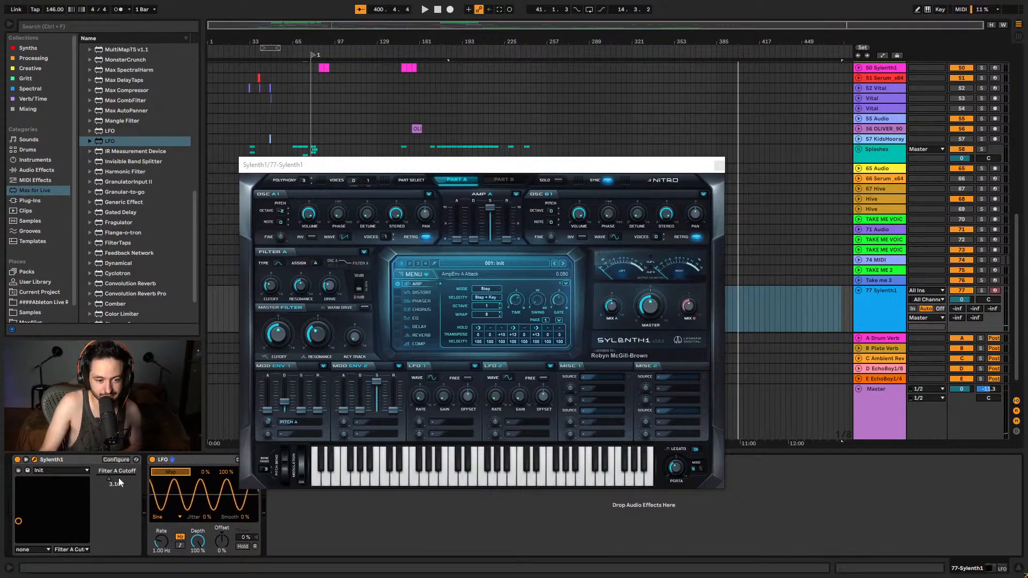
{"action": "left_click", "coordinate": [169, 518]}
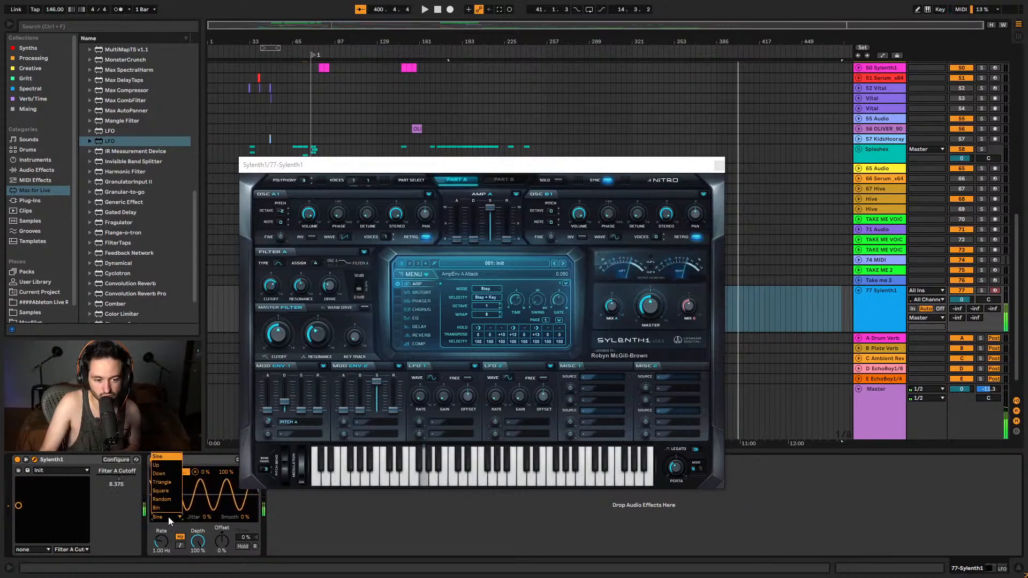
{"action": "left_click", "coordinate": [172, 501]}
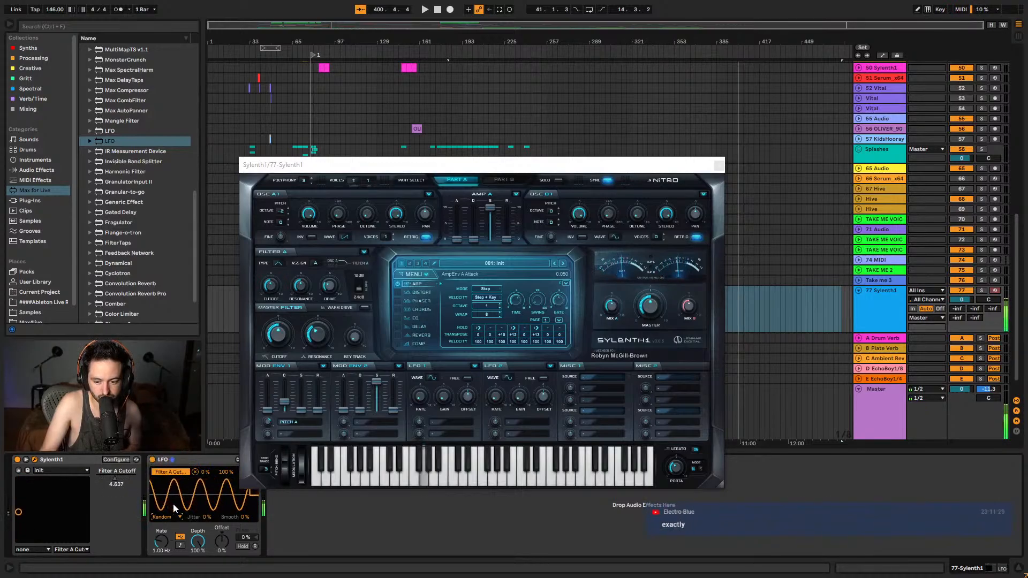
{"action": "left_click", "coordinate": [180, 545]}
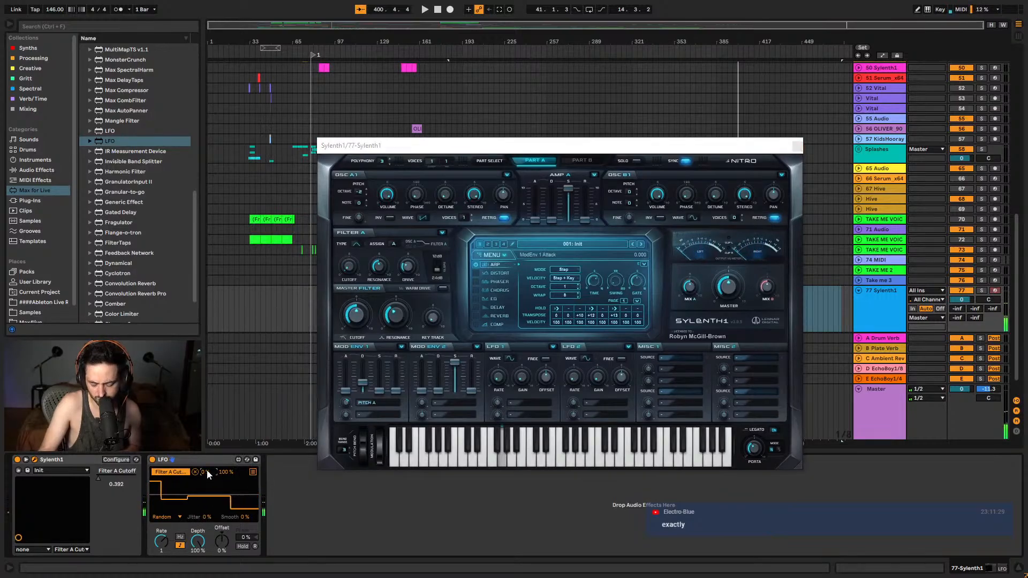
- Set the LFO's mapping range to 25–90%, its smoothing to 100% and its rate to 1/6
{"action": "left_click_drag", "start_coordinate": [206, 473], "coordinate": [207, 459]}
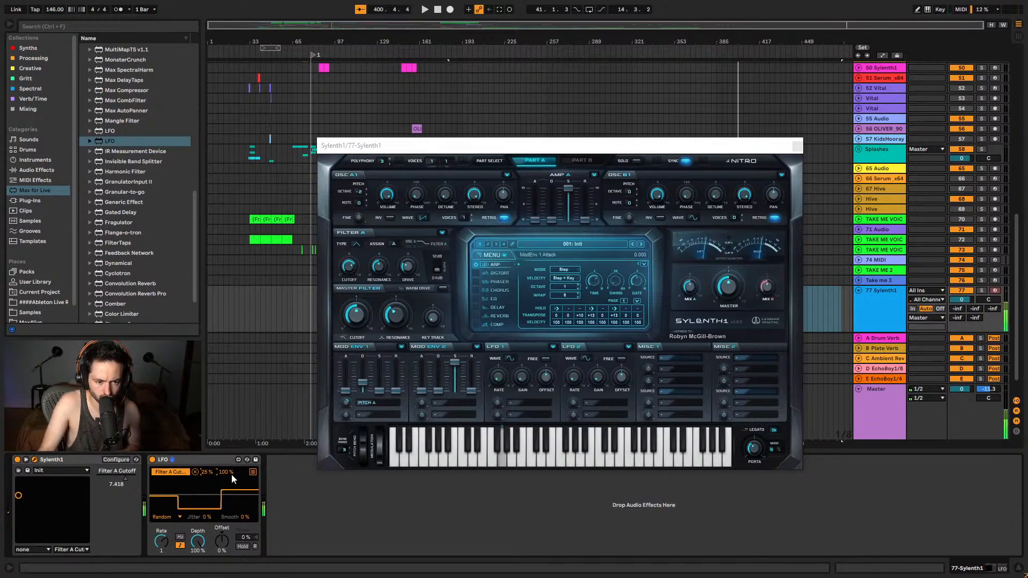
{"action": "type", "text": "9"}
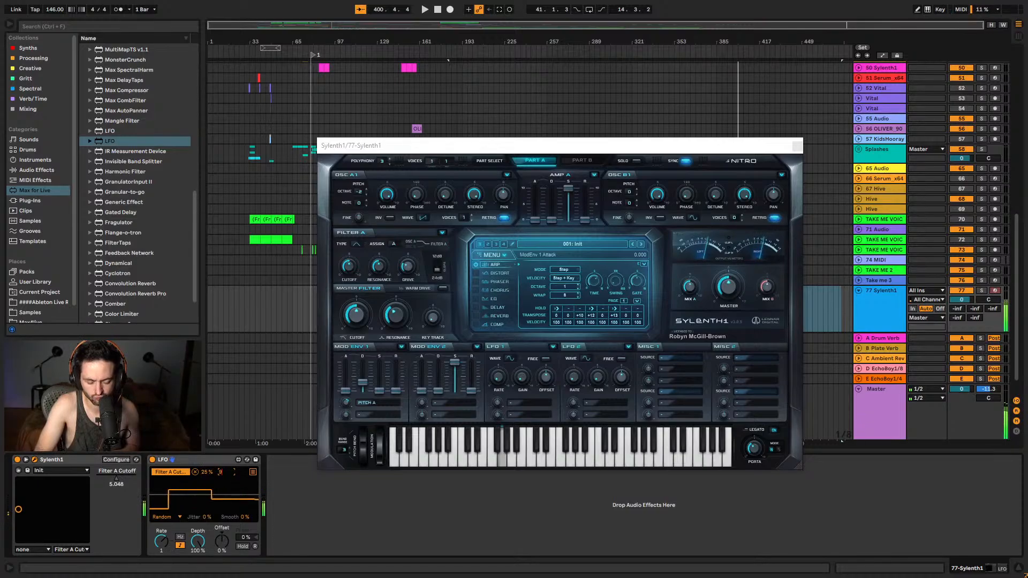
{"action": "type", "text": "0"}
{"action": "key", "text": "Return"}
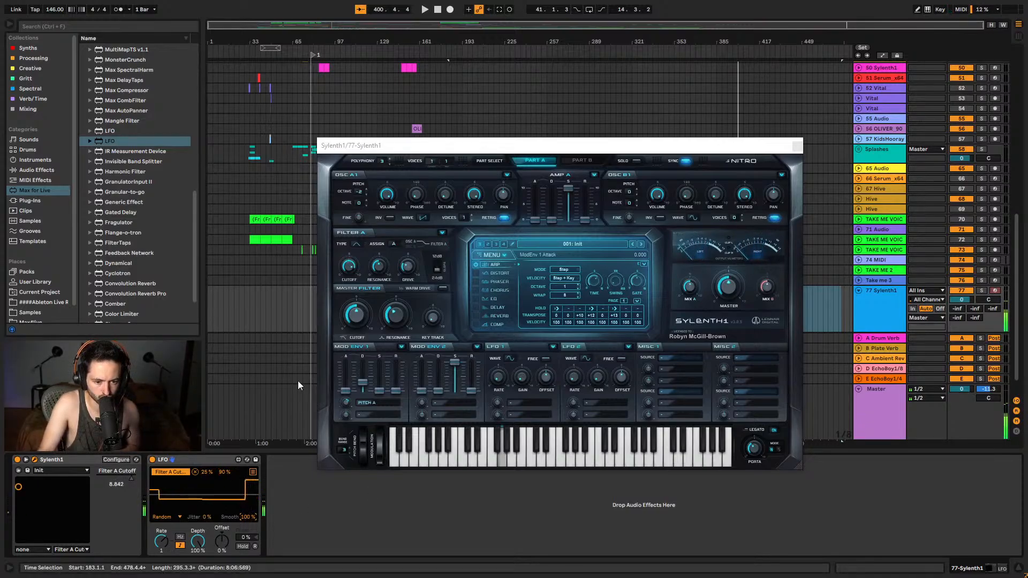
{"action": "left_click_drag", "start_coordinate": [247, 517], "coordinate": [230, 487]}
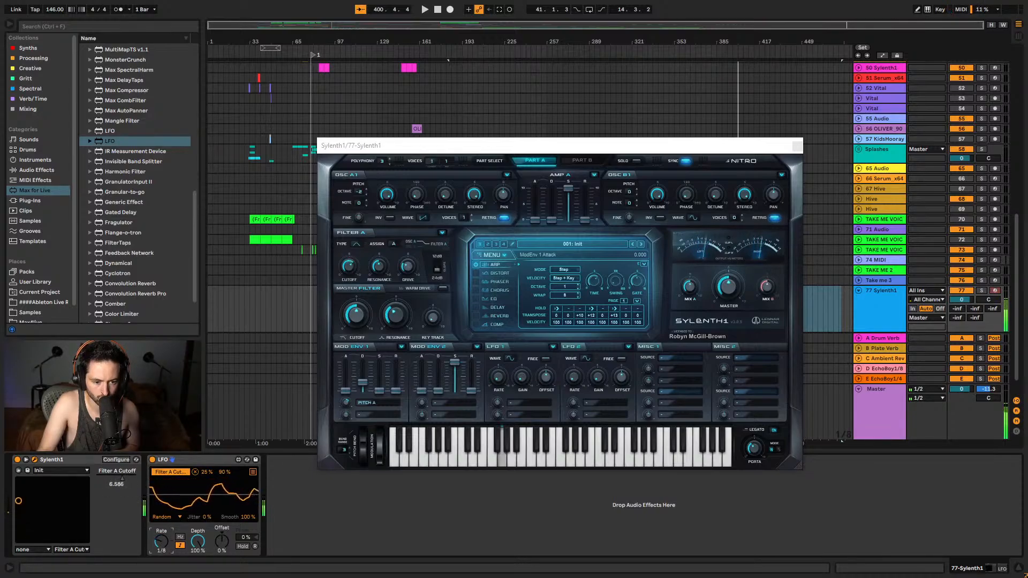
- Hide the plug-in window and set the Sylenth1 track's send to D EchoBoy1/8 to -10 dB
{"action": "key", "text": "ctrl+alt+p"}
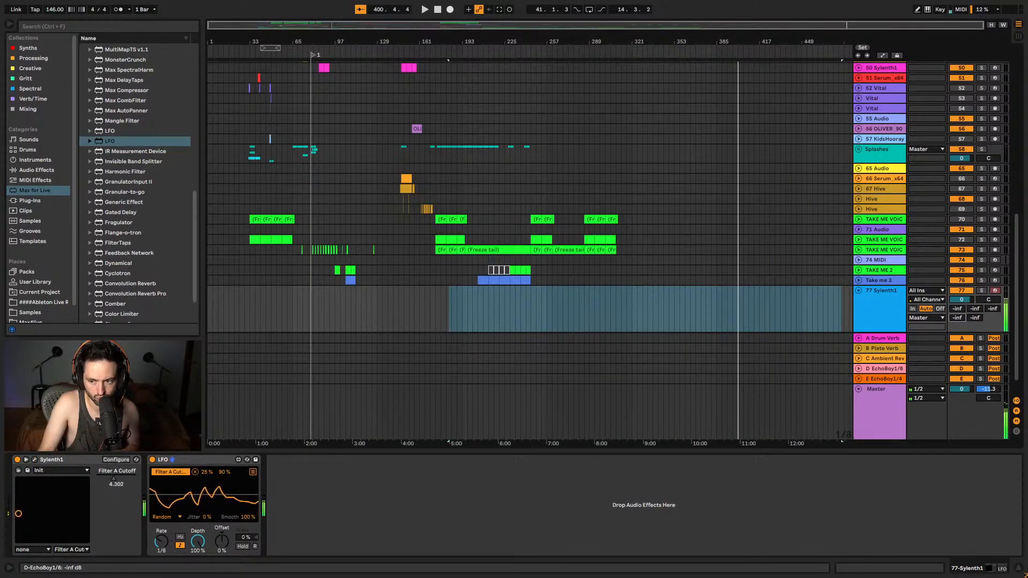
{"action": "type", "text": "-10"}
{"action": "key", "text": "Return"}
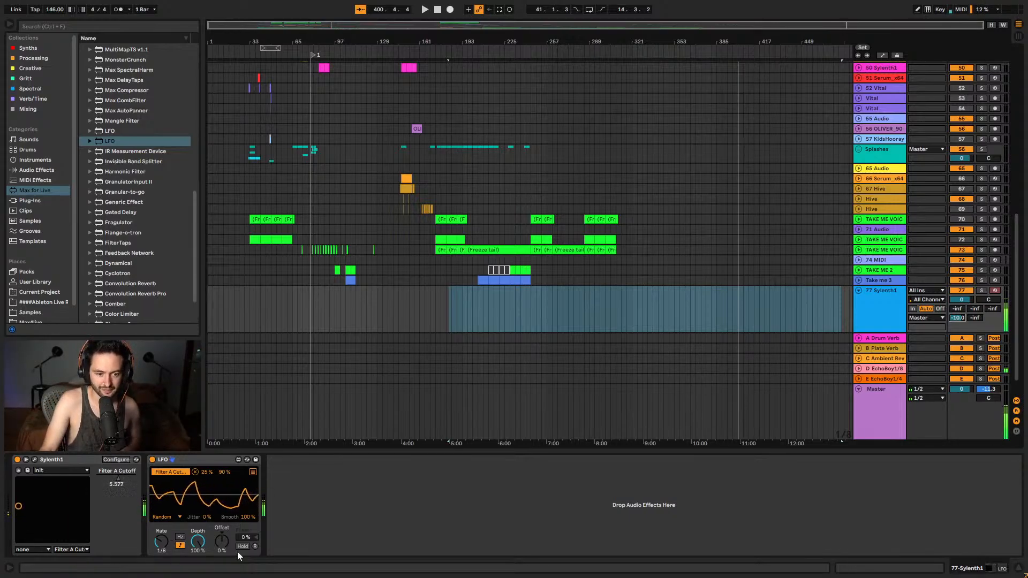
- Reopen Sylenth1, enable its FoldBack distortion with dry/wet at about 49%, and close the plug-in window
{"action": "left_click", "coordinate": [34, 460]}
{"action": "left_click", "coordinate": [477, 273]}
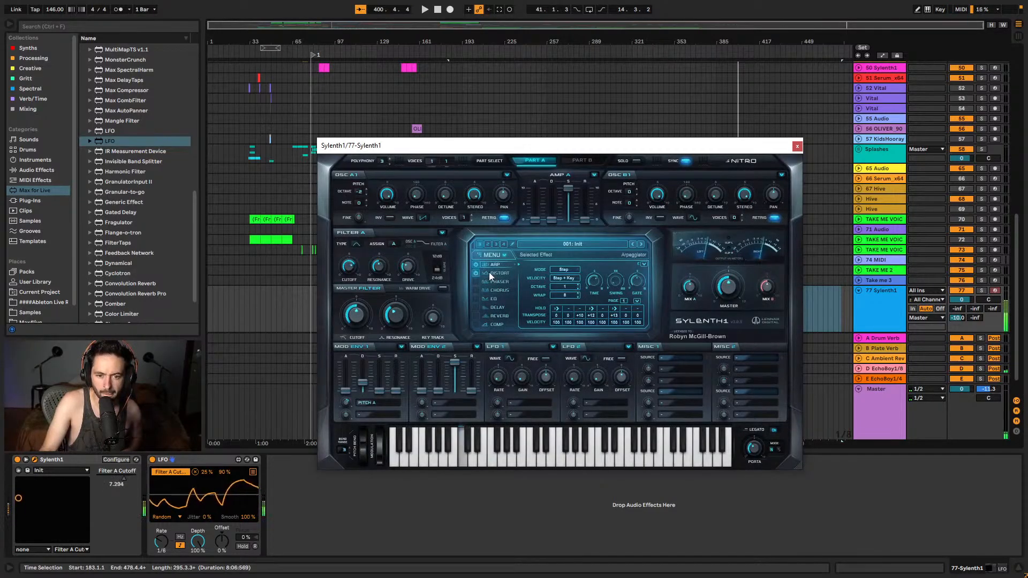
{"action": "left_click", "coordinate": [494, 274]}
{"action": "left_click", "coordinate": [581, 278]}
{"action": "left_click", "coordinate": [587, 296]}
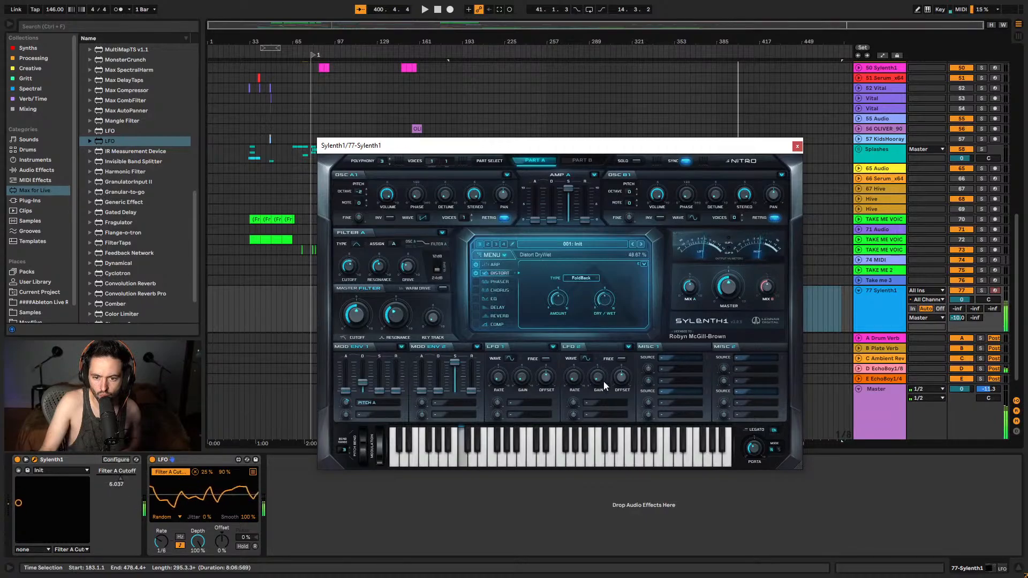
{"action": "left_click", "coordinate": [798, 145]}
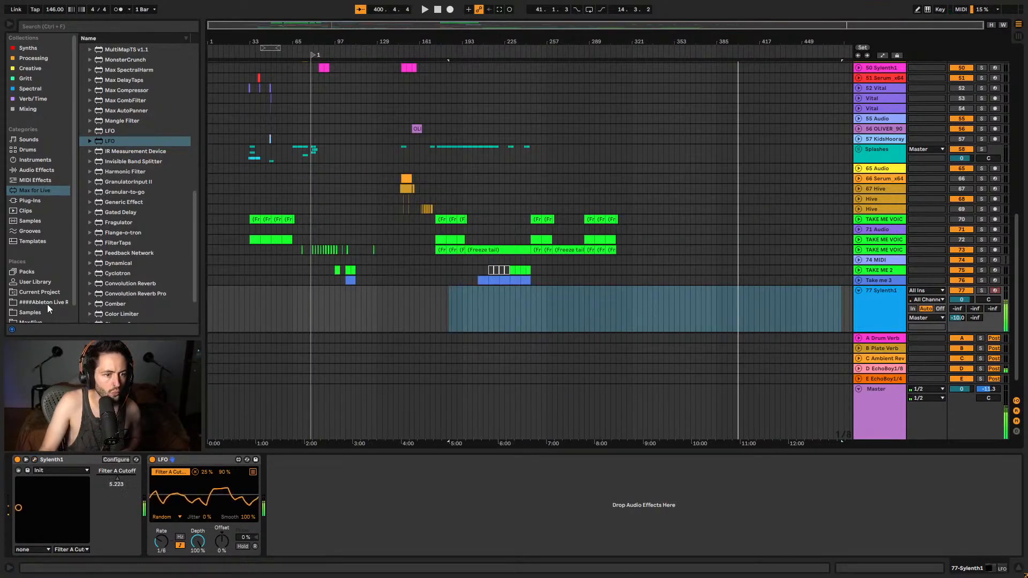
- Look through the browser's categories, the added folders and the current project's audio effect presets for a device to add
{"action": "left_click", "coordinate": [38, 221]}
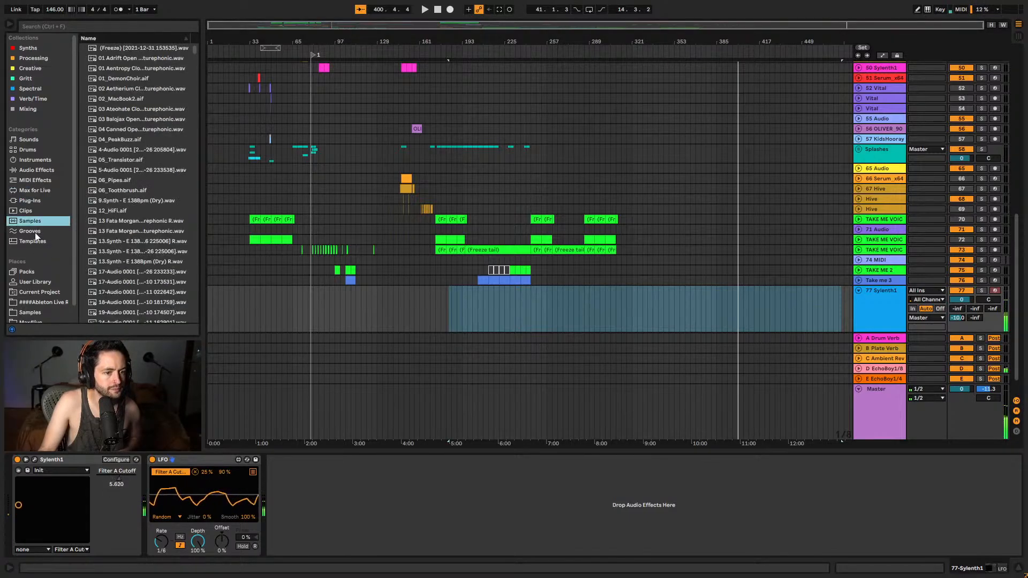
{"action": "left_click", "coordinate": [34, 232]}
{"action": "left_click", "coordinate": [35, 241]}
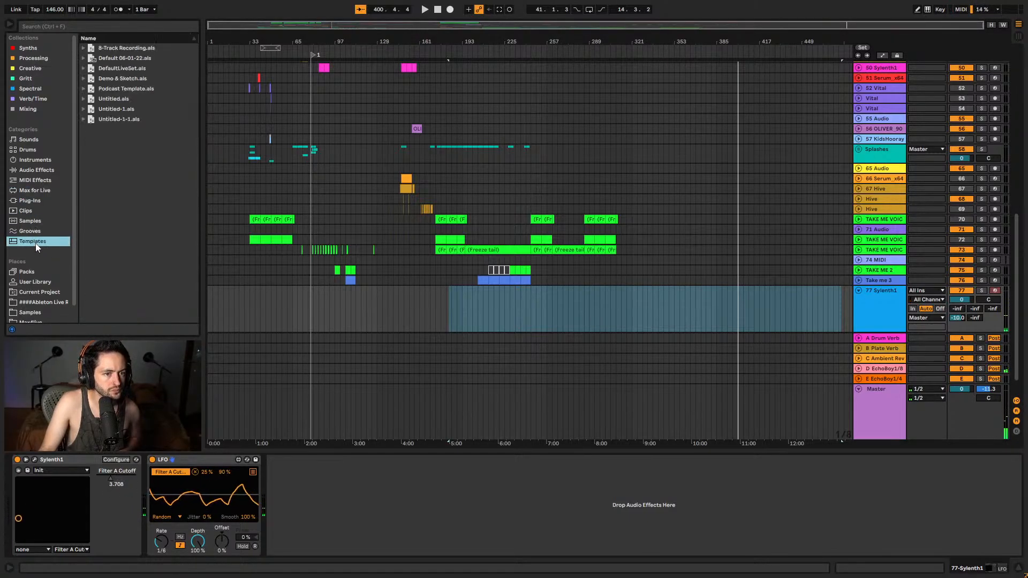
{"action": "left_click", "coordinate": [42, 292]}
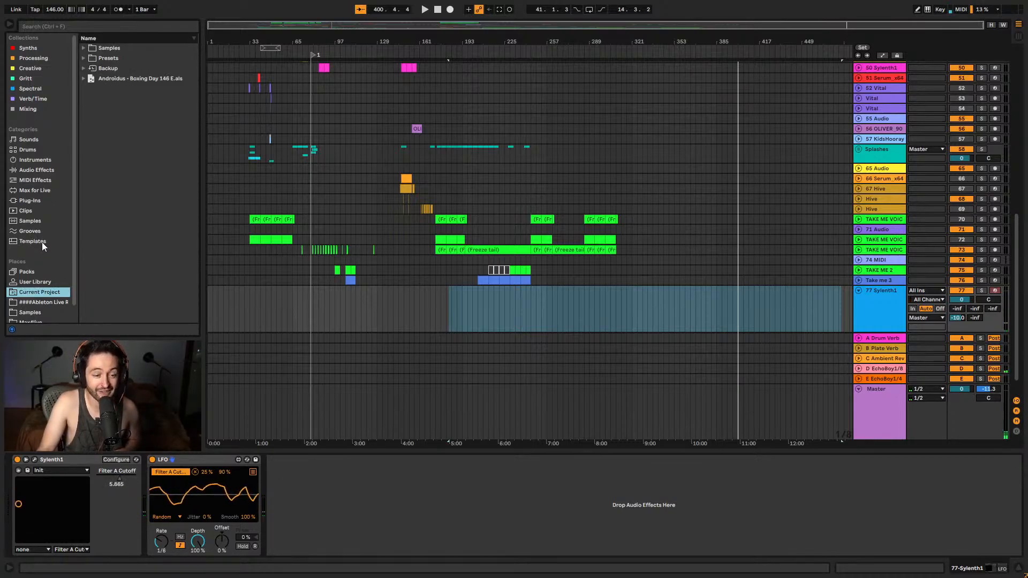
{"action": "scroll", "coordinate": [41, 268], "scroll_direction": "down", "scroll_amount": 1}
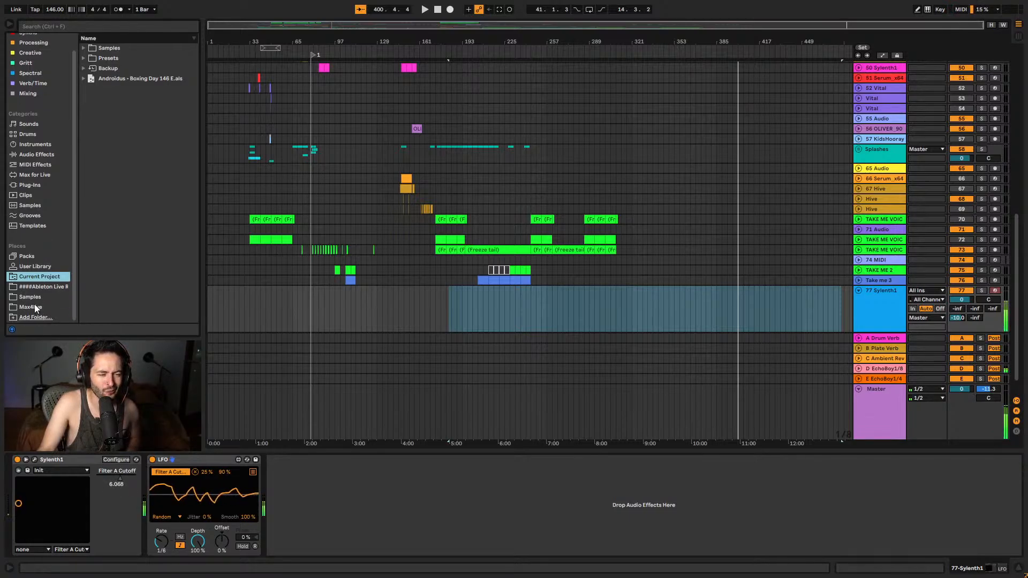
{"action": "left_click", "coordinate": [34, 306]}
{"action": "left_click", "coordinate": [38, 298]}
{"action": "left_click", "coordinate": [44, 287]}
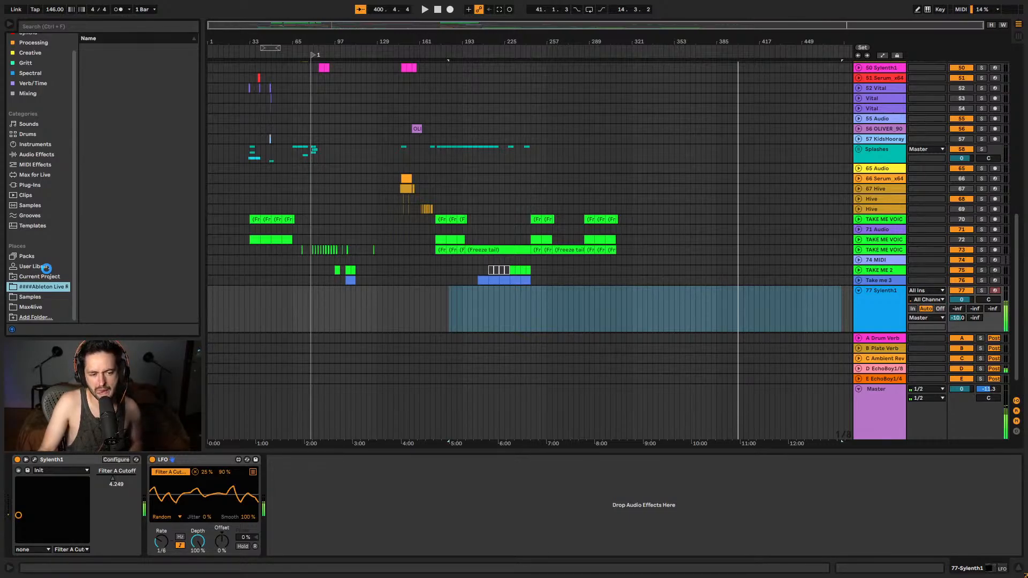
{"action": "left_click", "coordinate": [39, 276]}
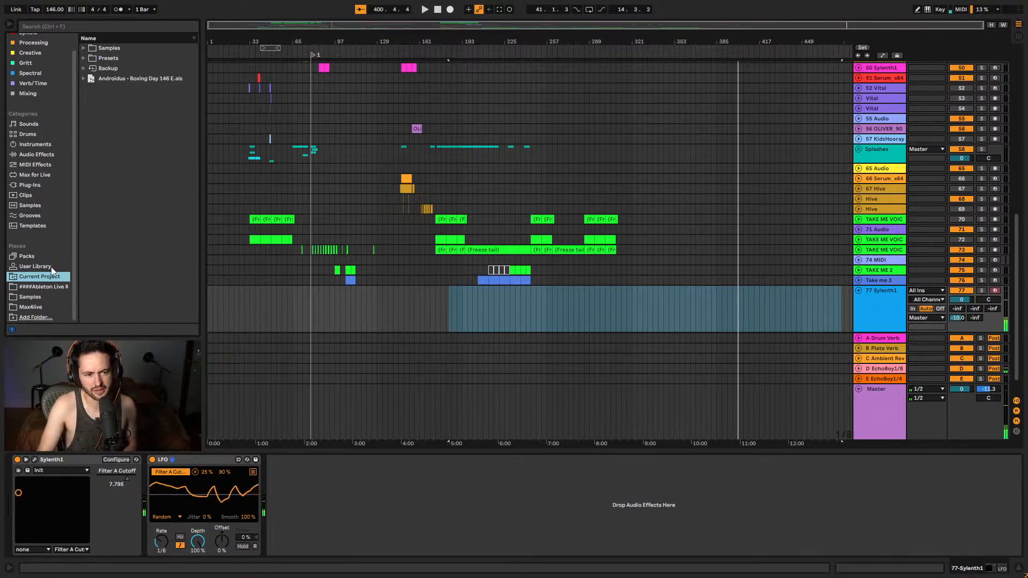
{"action": "left_click", "coordinate": [84, 58]}
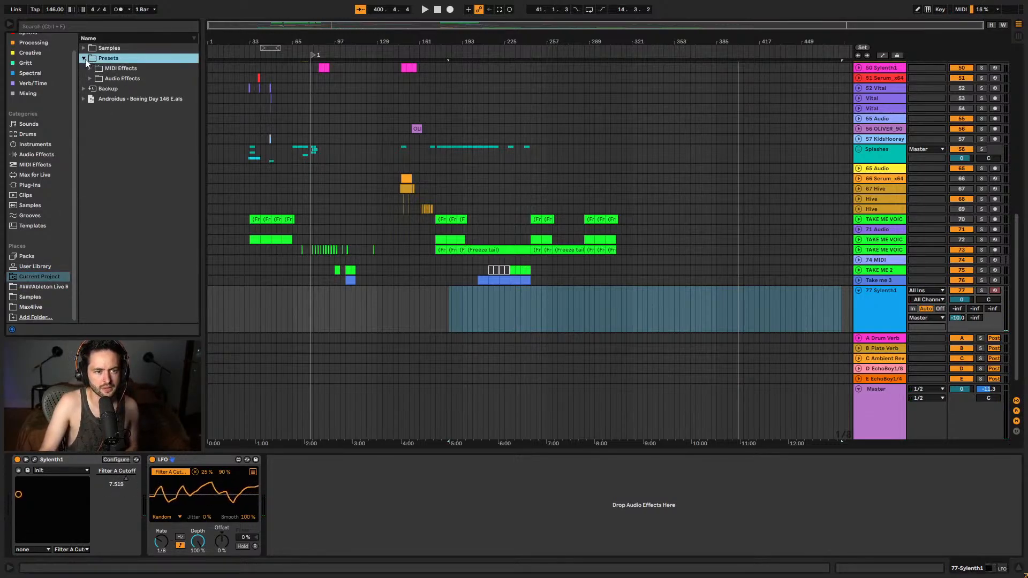
{"action": "left_click", "coordinate": [89, 78]}
{"action": "left_click", "coordinate": [97, 88]}
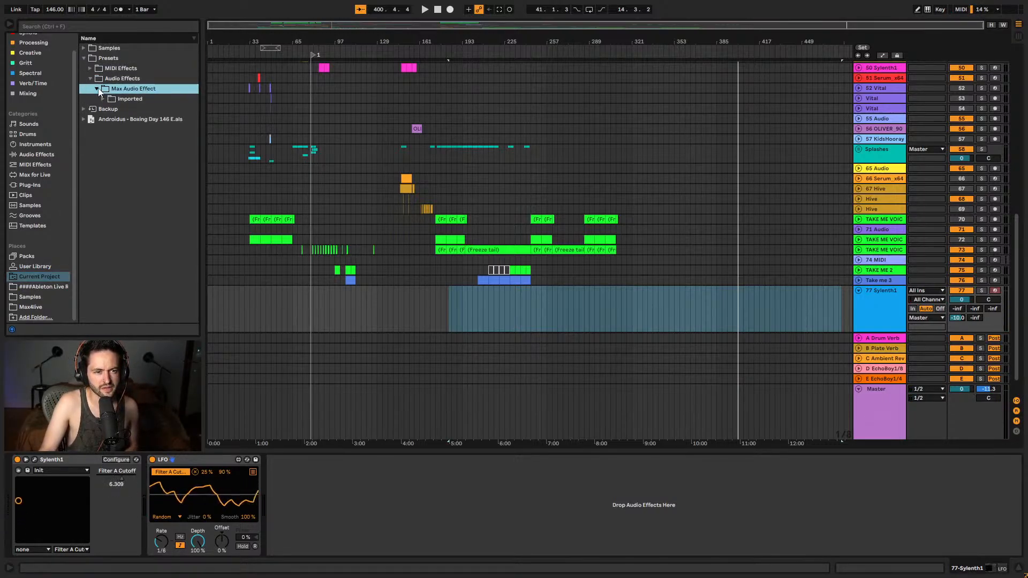
{"action": "left_click", "coordinate": [103, 99]}
{"action": "left_click", "coordinate": [85, 58]}
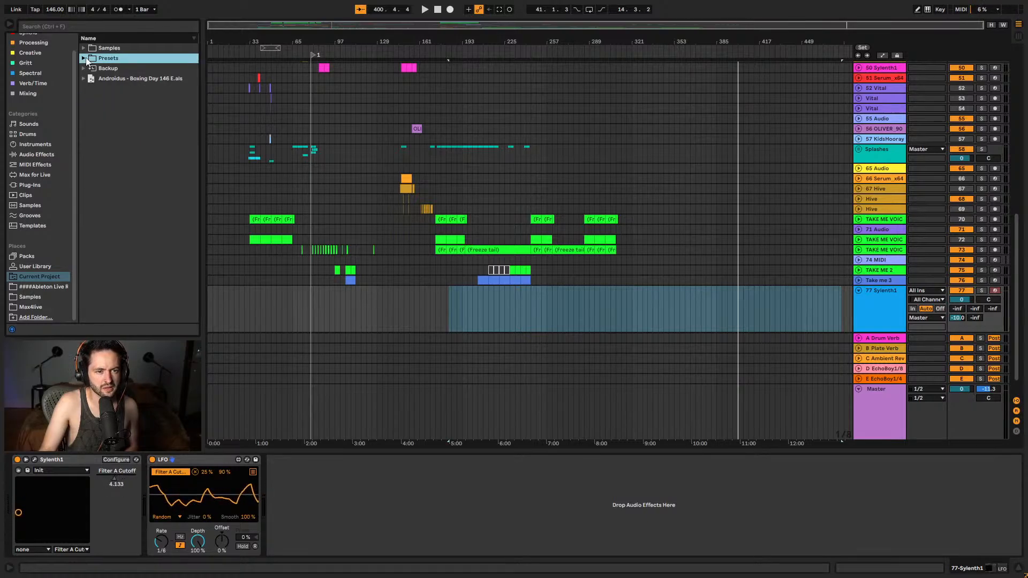
- Look through the user library's My Devices, Defaults, Templates and Samples folders for an effect to add
{"action": "left_click", "coordinate": [31, 267]}
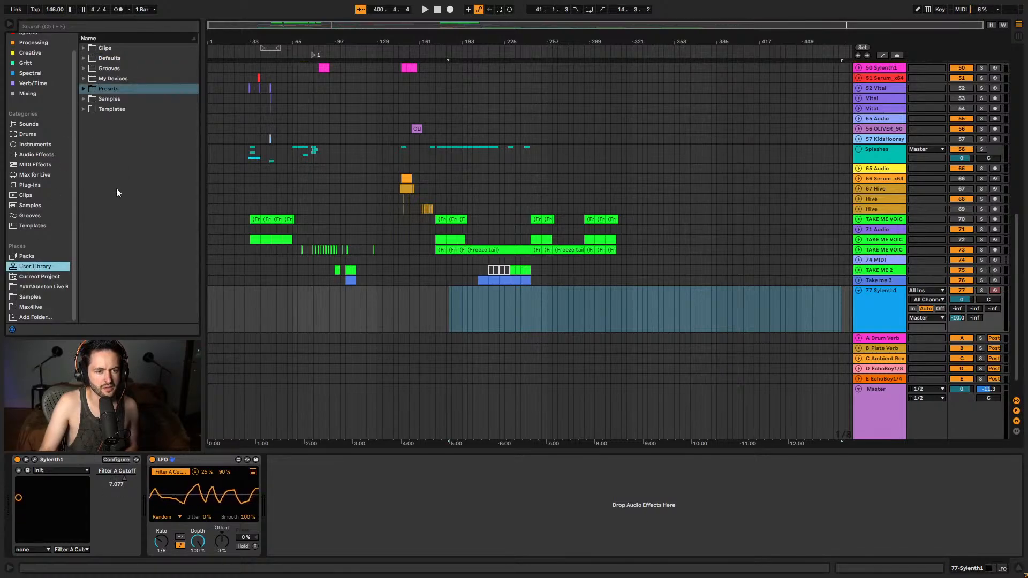
{"action": "left_click", "coordinate": [84, 79]}
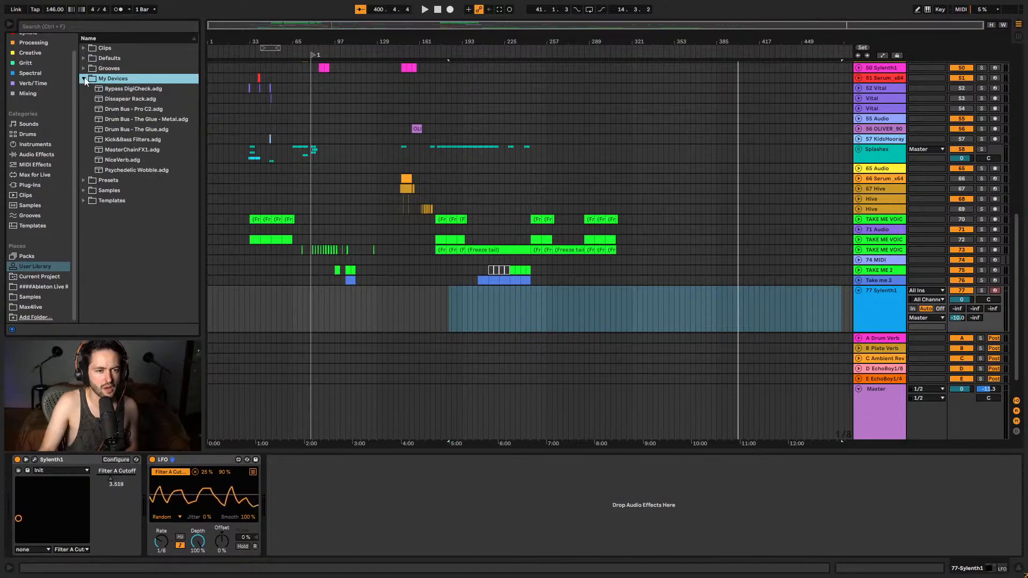
{"action": "left_click", "coordinate": [85, 59]}
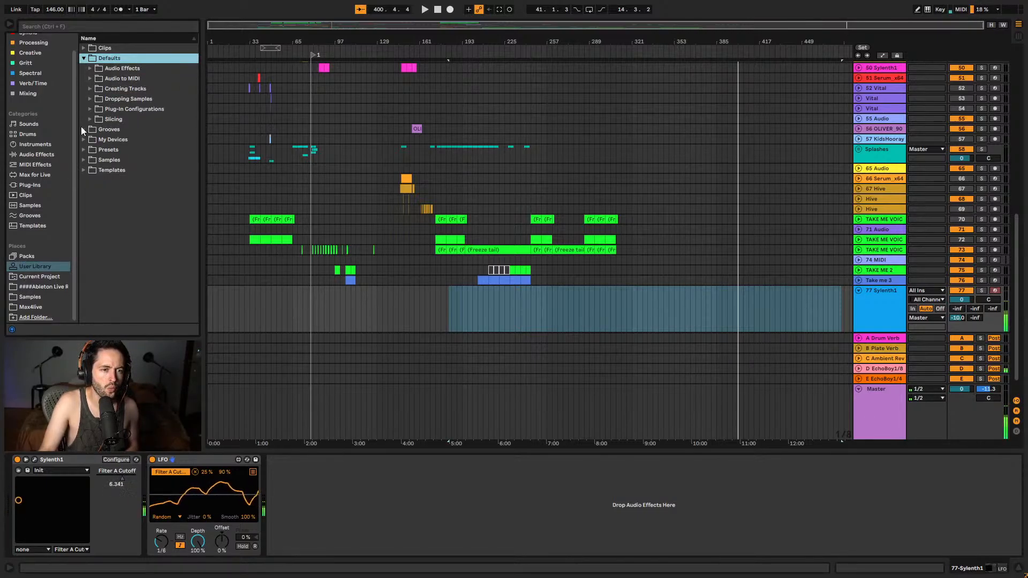
{"action": "left_click", "coordinate": [66, 28]}
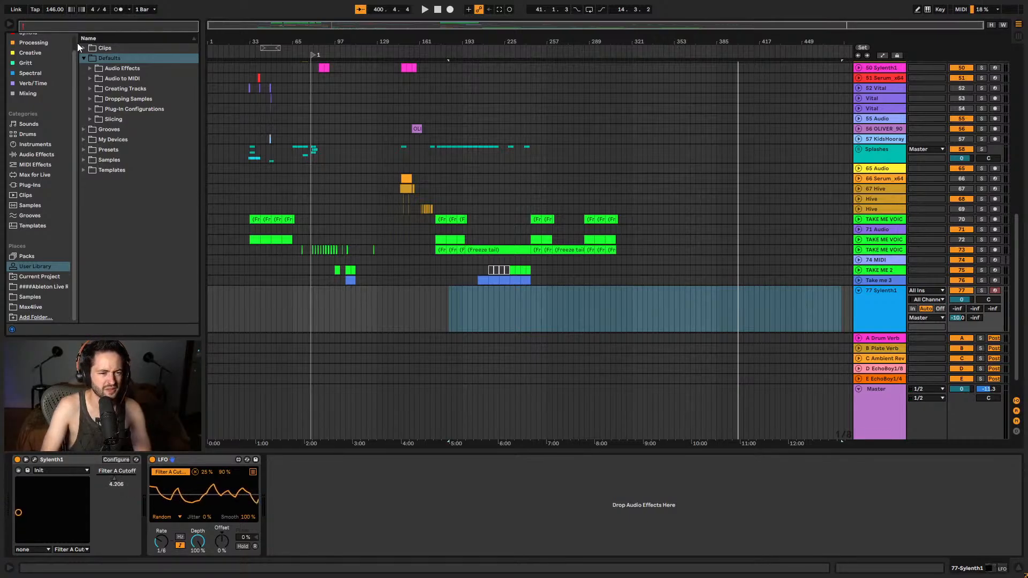
{"action": "left_click", "coordinate": [83, 139]}
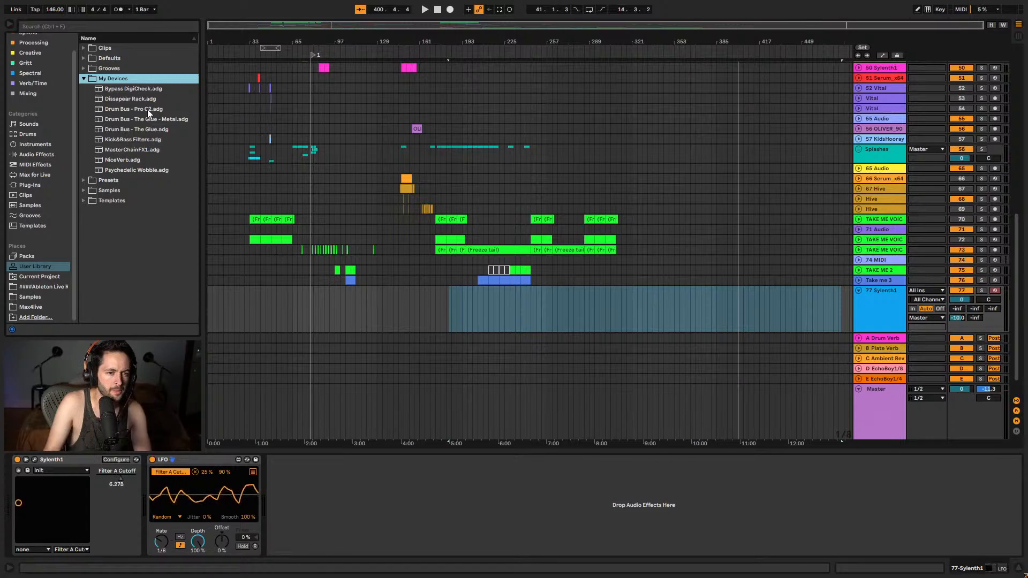
{"action": "left_click", "coordinate": [151, 89]}
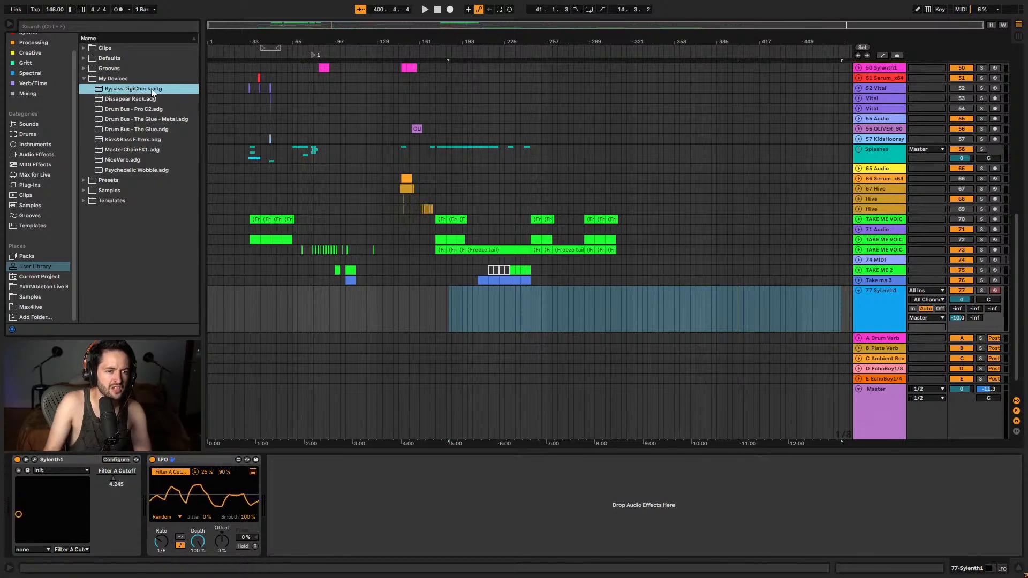
{"action": "left_click", "coordinate": [87, 68]}
{"action": "left_click", "coordinate": [87, 59]}
{"action": "left_click", "coordinate": [90, 69]}
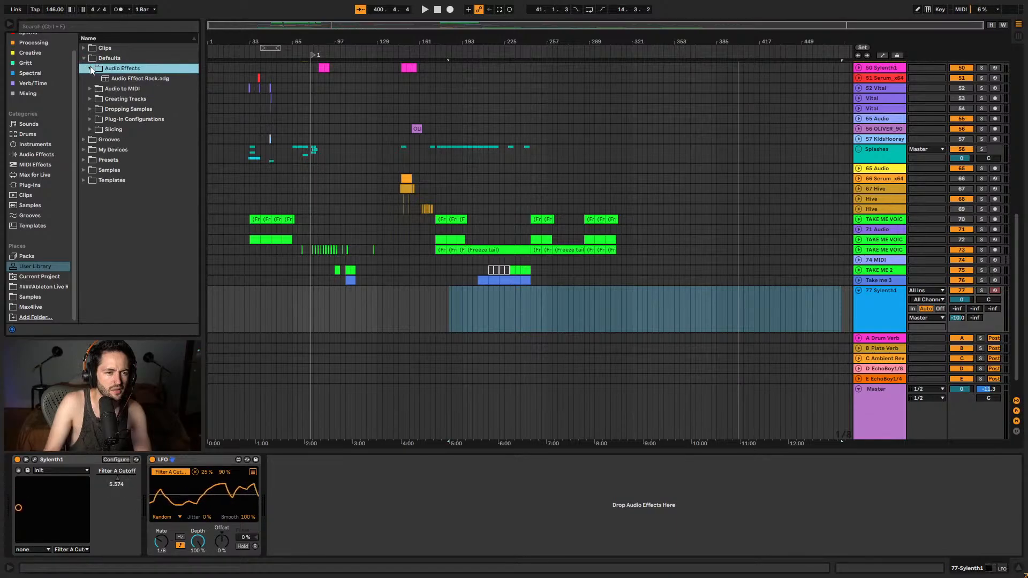
{"action": "left_click", "coordinate": [92, 78]}
{"action": "left_click", "coordinate": [91, 98]}
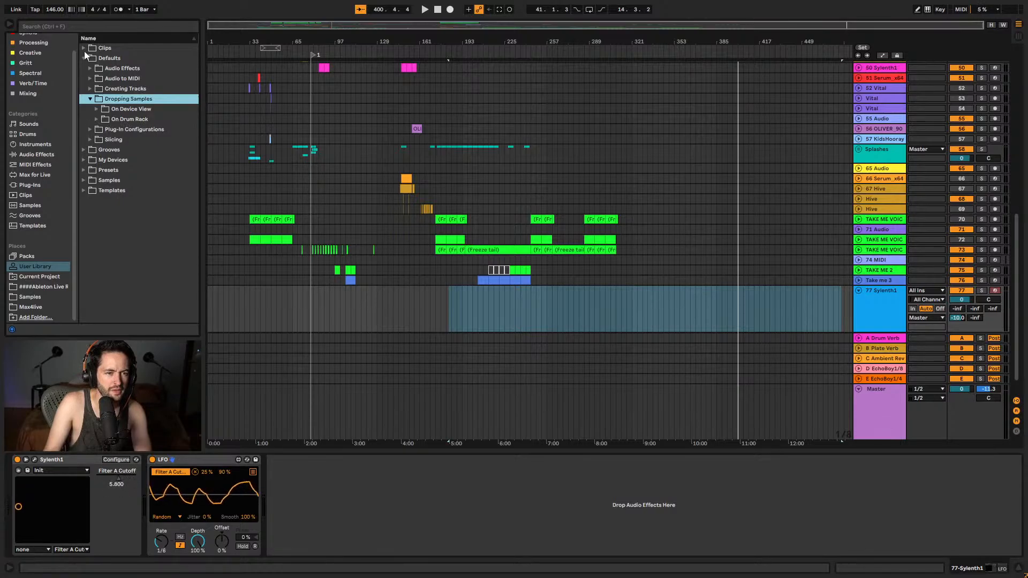
{"action": "left_click", "coordinate": [83, 58]}
{"action": "left_click", "coordinate": [84, 110]}
{"action": "left_click", "coordinate": [84, 109]}
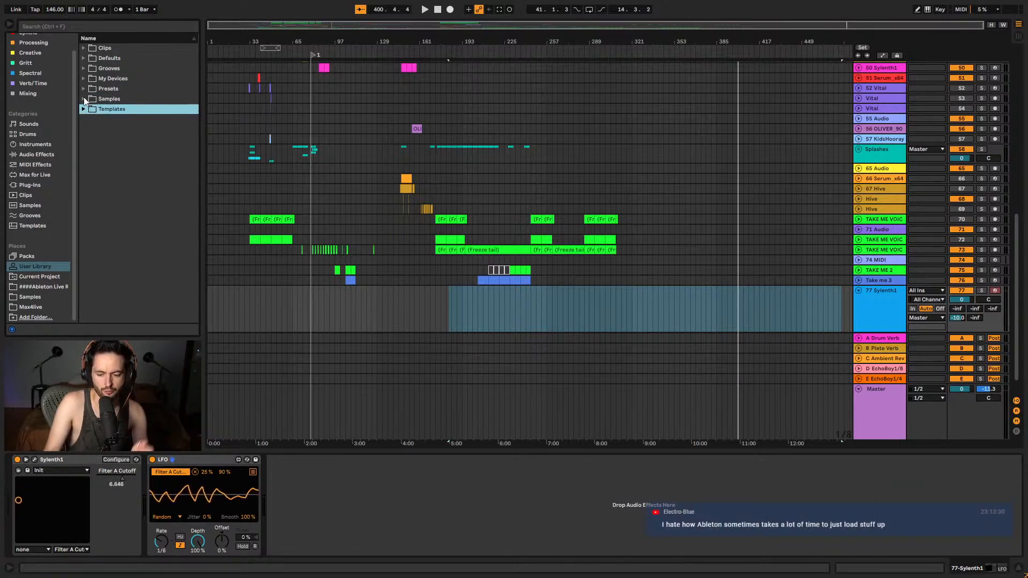
{"action": "left_click", "coordinate": [84, 99]}
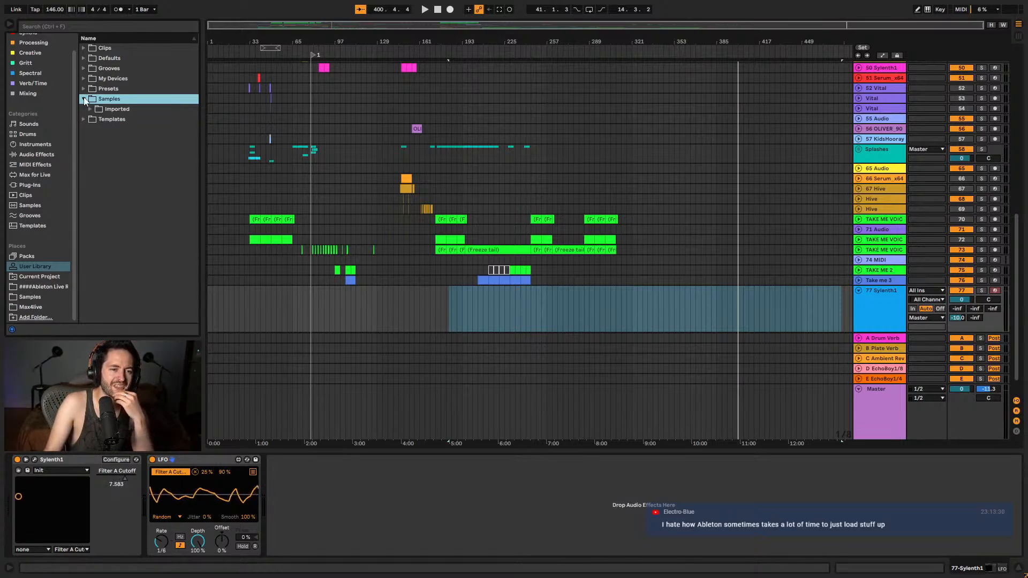
- Load the Crispy Leads audio effect rack from the user library's presets onto the Sylenth1 track and close the J37 Stereo window
{"action": "left_click", "coordinate": [83, 89]}
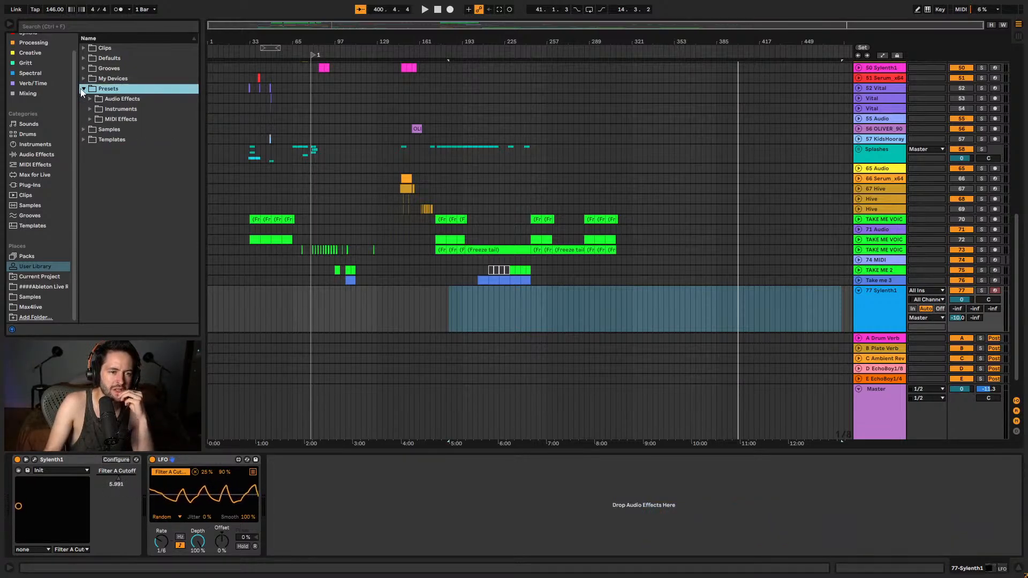
{"action": "left_click", "coordinate": [90, 119]}
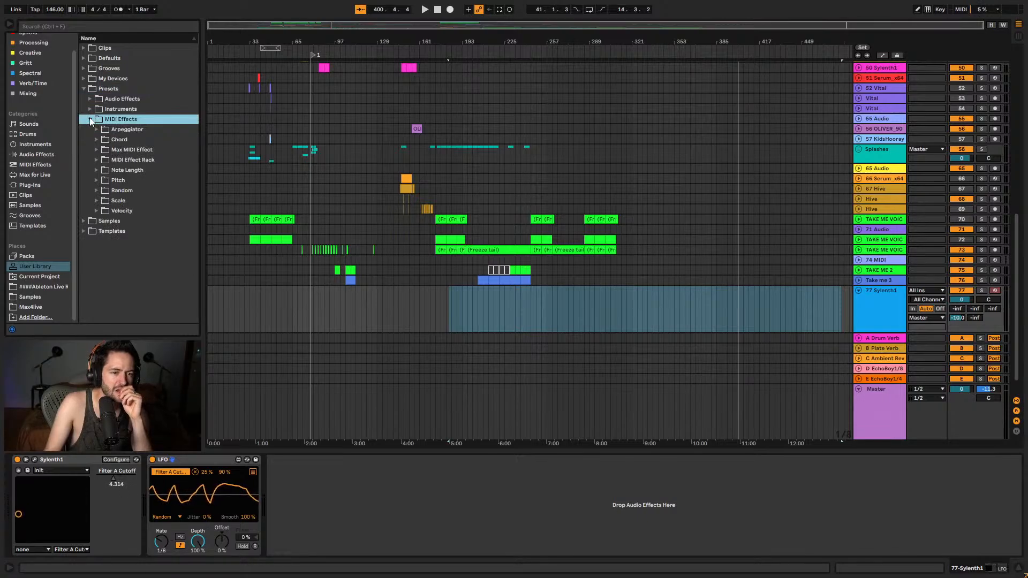
{"action": "left_click", "coordinate": [91, 120]}
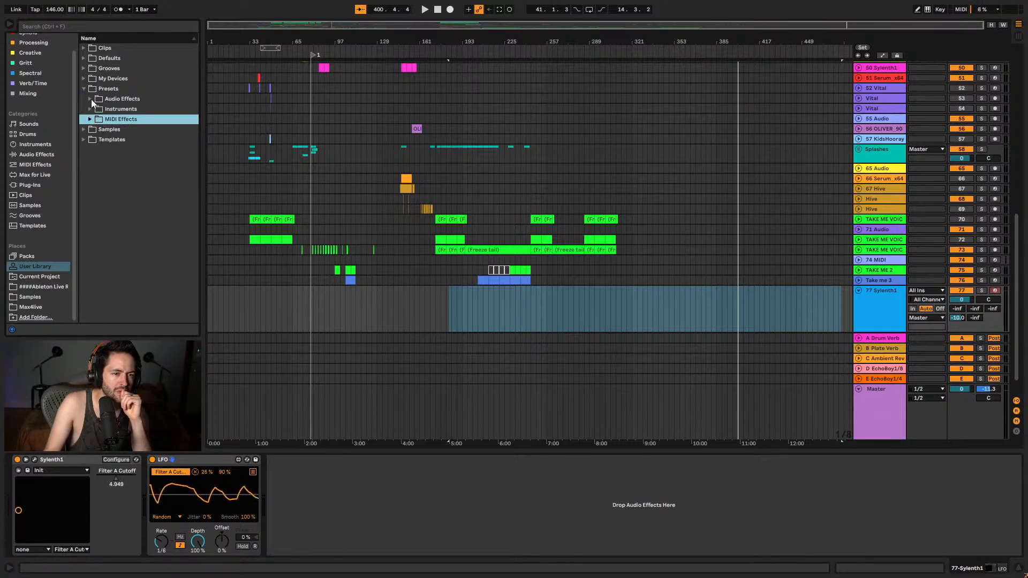
{"action": "left_click", "coordinate": [90, 100]}
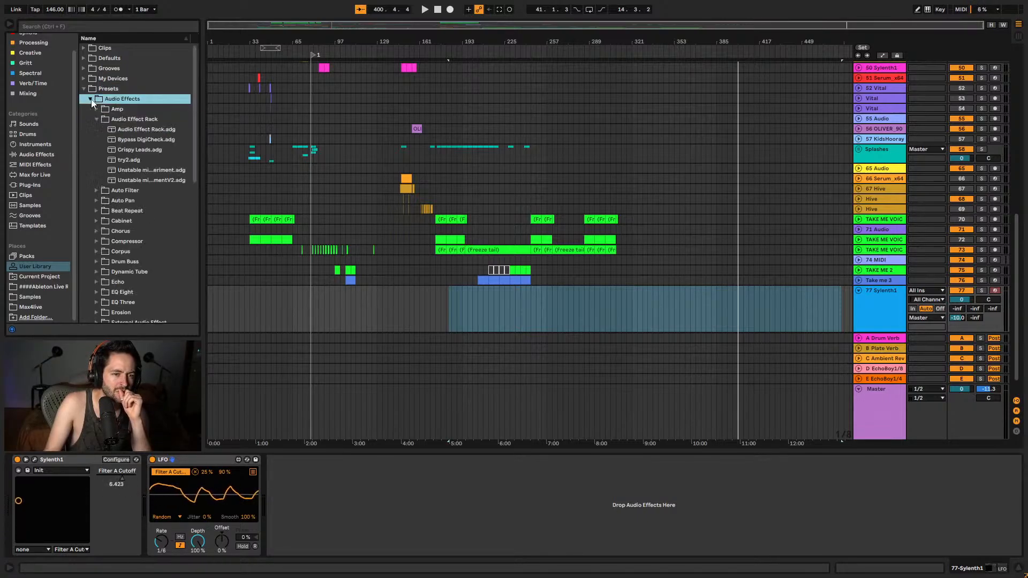
{"action": "left_click", "coordinate": [133, 150]}
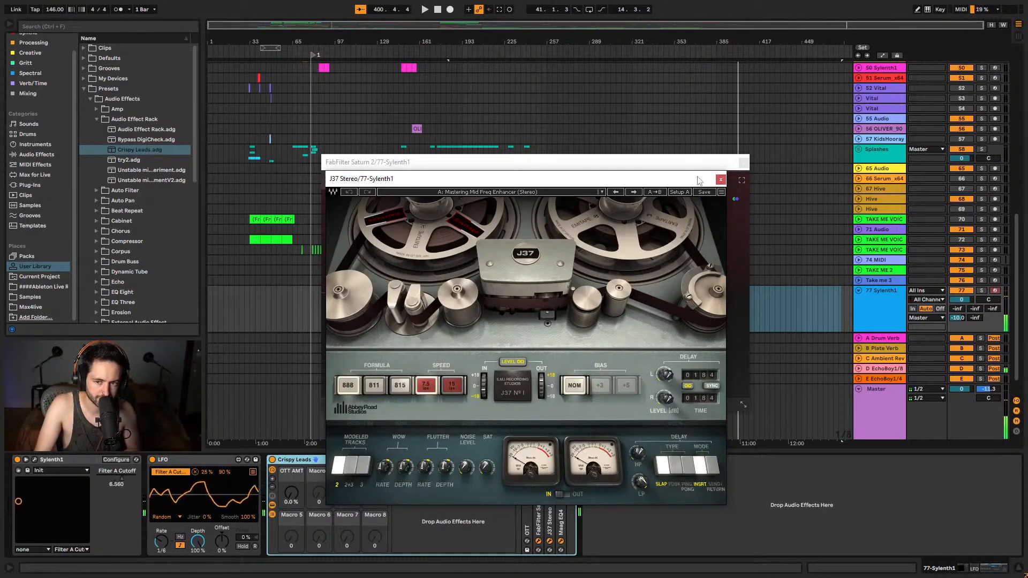
{"action": "left_click", "coordinate": [720, 180]}
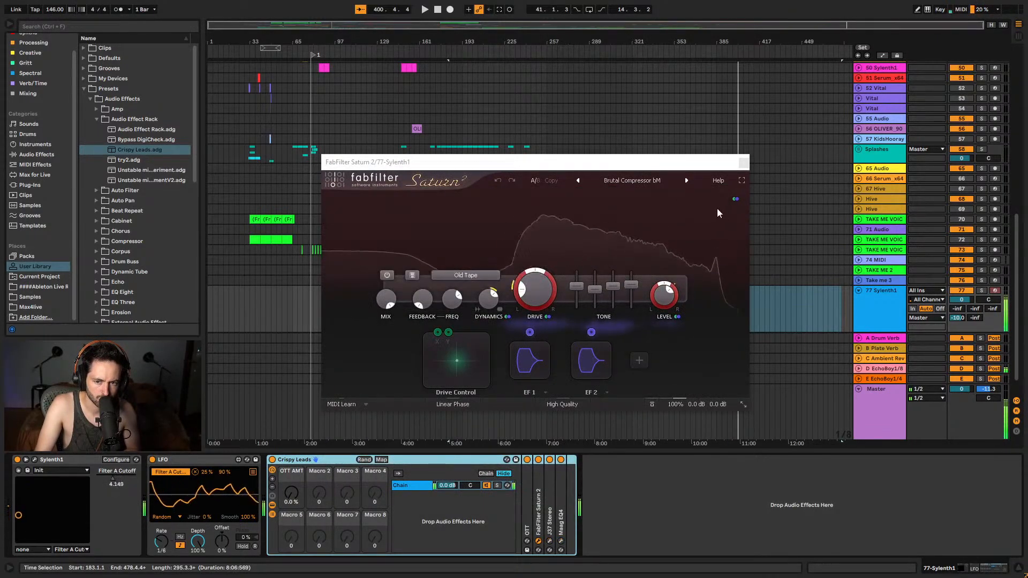
- Set the Crispy Leads rack's OTT AMT macro to 31% and switch off its Maag EQ4
{"action": "double_click", "coordinate": [560, 516]}
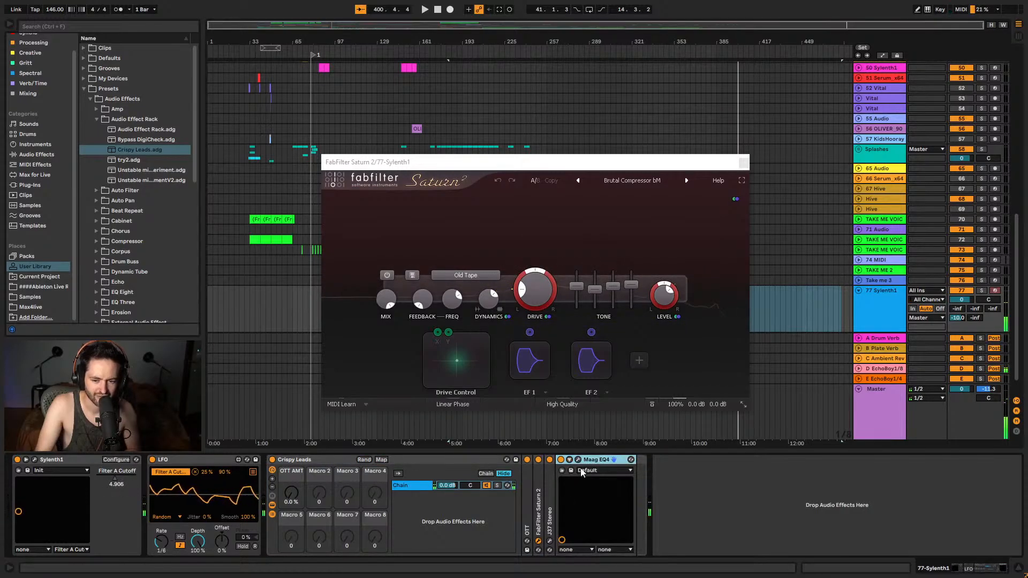
{"action": "left_click", "coordinate": [578, 459]}
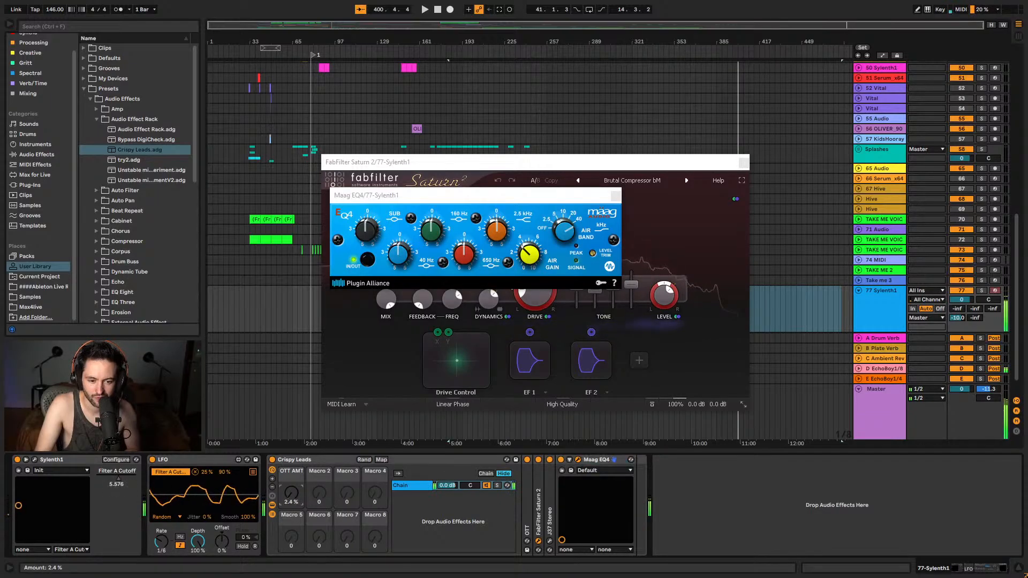
{"action": "mouse_move", "coordinate": [291, 493]}
{"action": "left_mouse_down"}
{"action": "mouse_move", "coordinate": [291, 439]}
{"action": "mouse_move", "coordinate": [275, 488]}
{"action": "mouse_move", "coordinate": [297, 487]}
{"action": "left_mouse_up"}
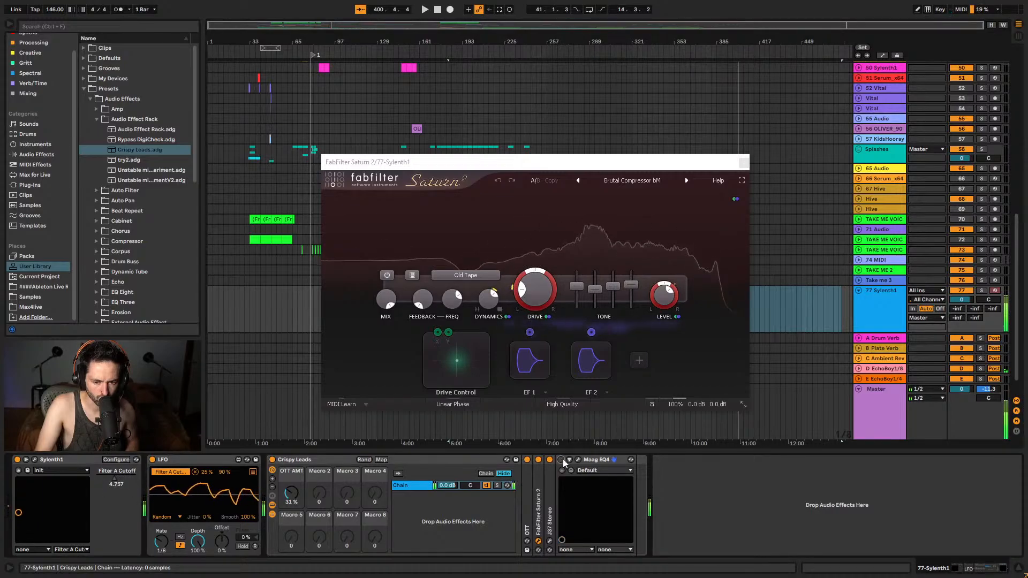
{"action": "left_click", "coordinate": [561, 460]}
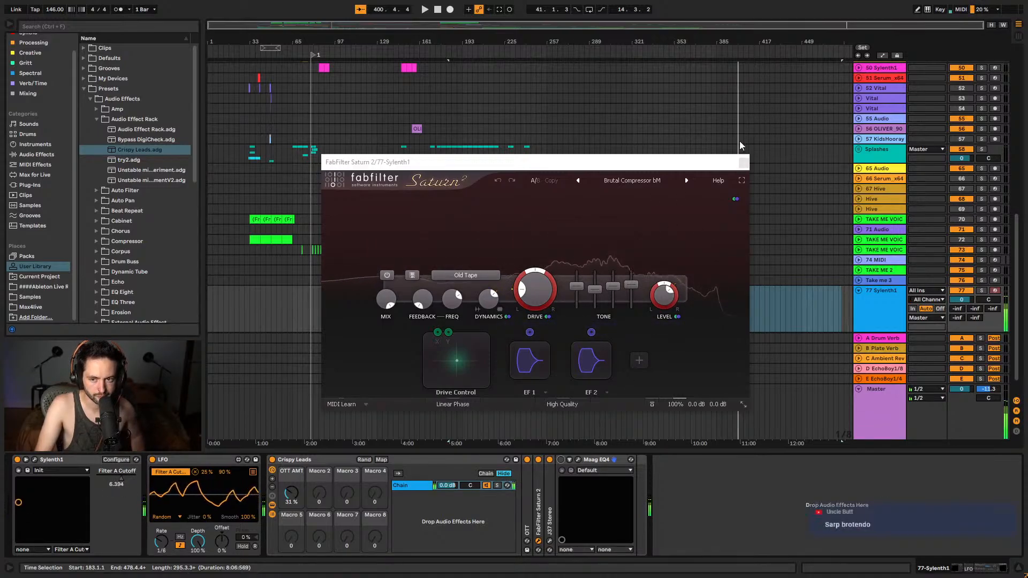
{"action": "left_click", "coordinate": [744, 161]}
- Create a MIDI clip from bar 33 to bar 65 on the Sylenth1 track and fill its whole length with one E3 note
{"action": "left_click", "coordinate": [392, 311]}
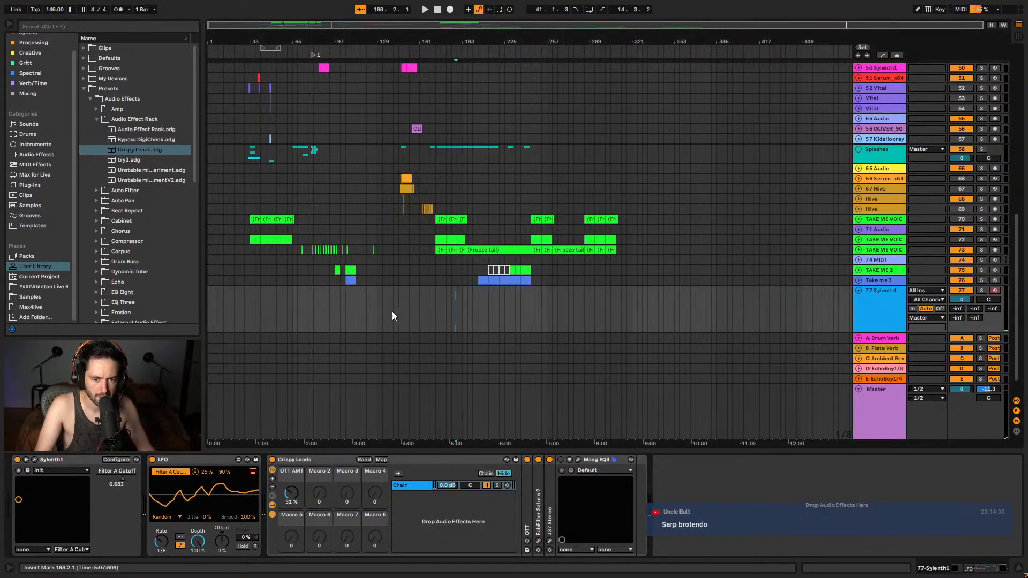
{"action": "right_click", "coordinate": [344, 306]}
{"action": "left_click", "coordinate": [317, 300]}
{"action": "left_click_drag", "start_coordinate": [317, 42], "coordinate": [553, 60]}
{"action": "left_click_drag", "start_coordinate": [352, 312], "coordinate": [538, 310]}
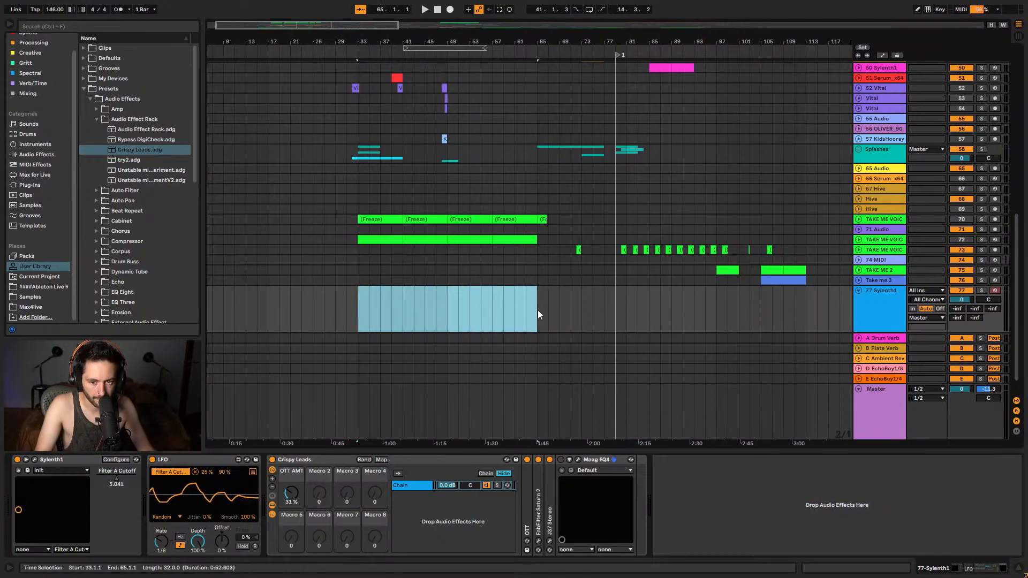
{"action": "key", "text": "ctrl+shift+m"}
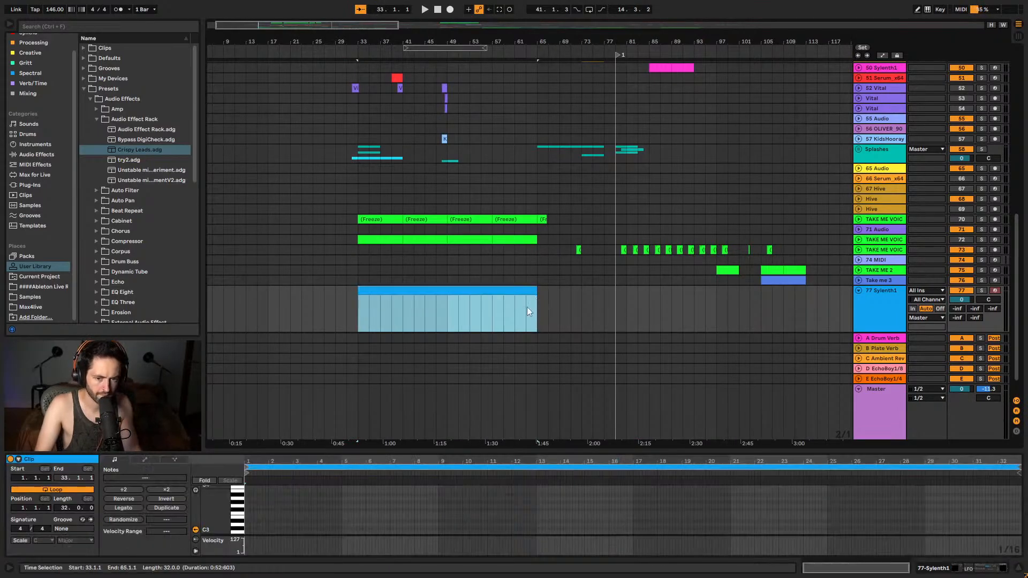
{"action": "double_click", "coordinate": [246, 517]}
{"action": "left_click", "coordinate": [122, 508]}
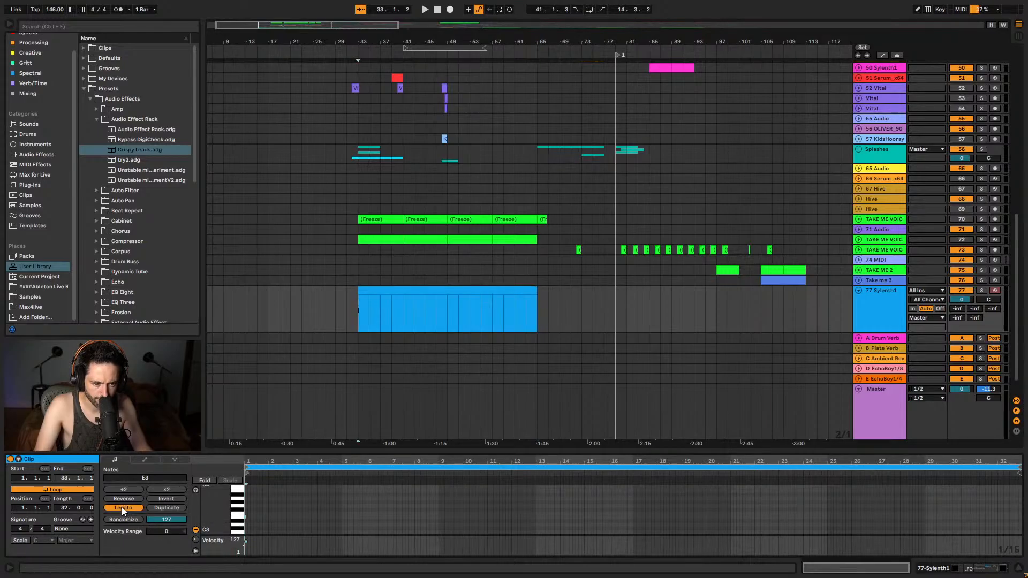
- Solo the Sylenth1 track and play its new MIDI clip
{"action": "scroll", "coordinate": [249, 176], "scroll_direction": "down", "scroll_amount": 1}
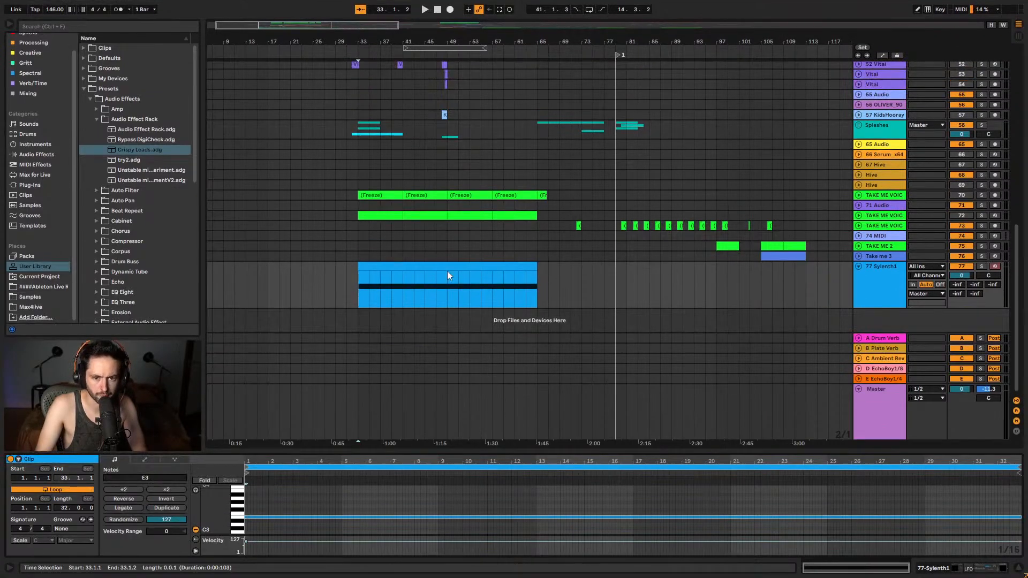
{"action": "left_click", "coordinate": [447, 270]}
{"action": "left_click", "coordinate": [984, 267]}
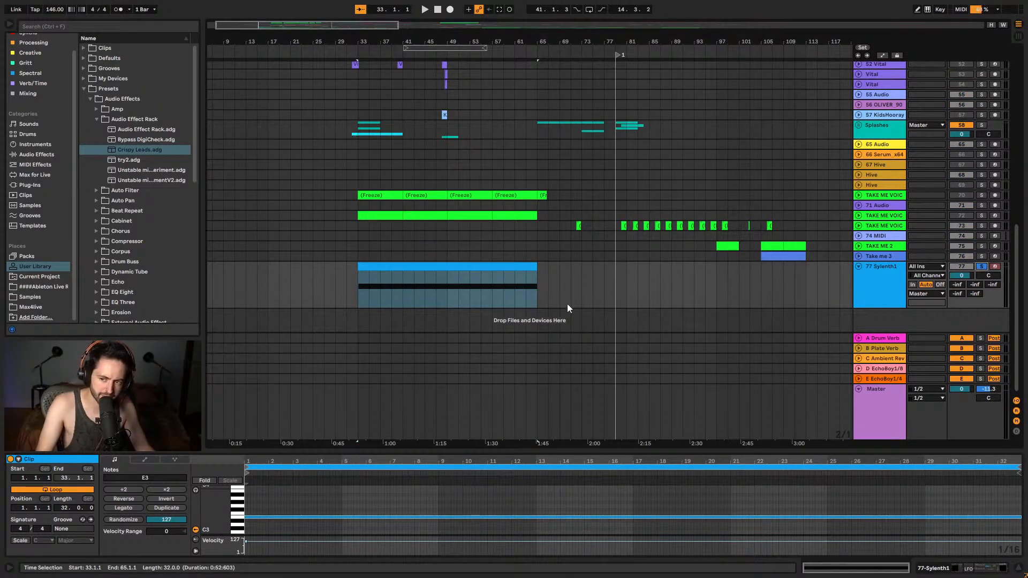
{"action": "left_click", "coordinate": [427, 289]}
{"action": "key", "text": "space"}
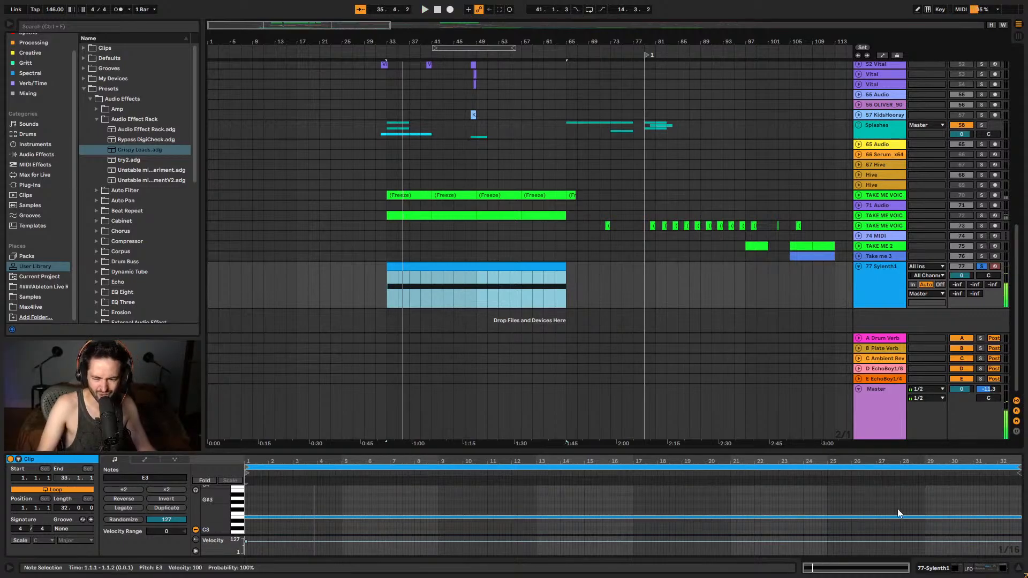
- Reopen Sylenth1, set its distortion dry/wet to 25%, and close the plug-in window
{"action": "key", "text": "shift+Tab"}
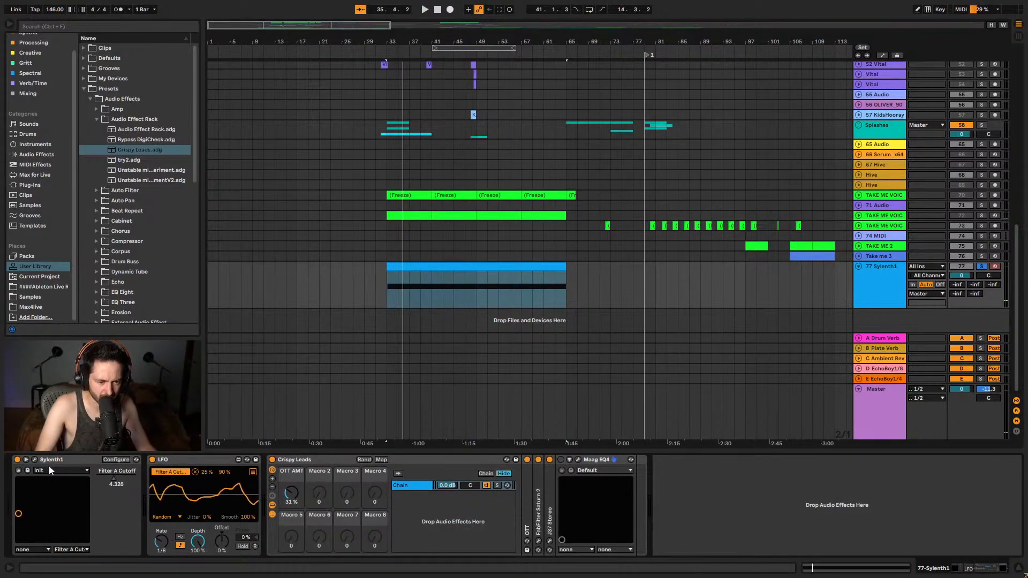
{"action": "left_click", "coordinate": [34, 459]}
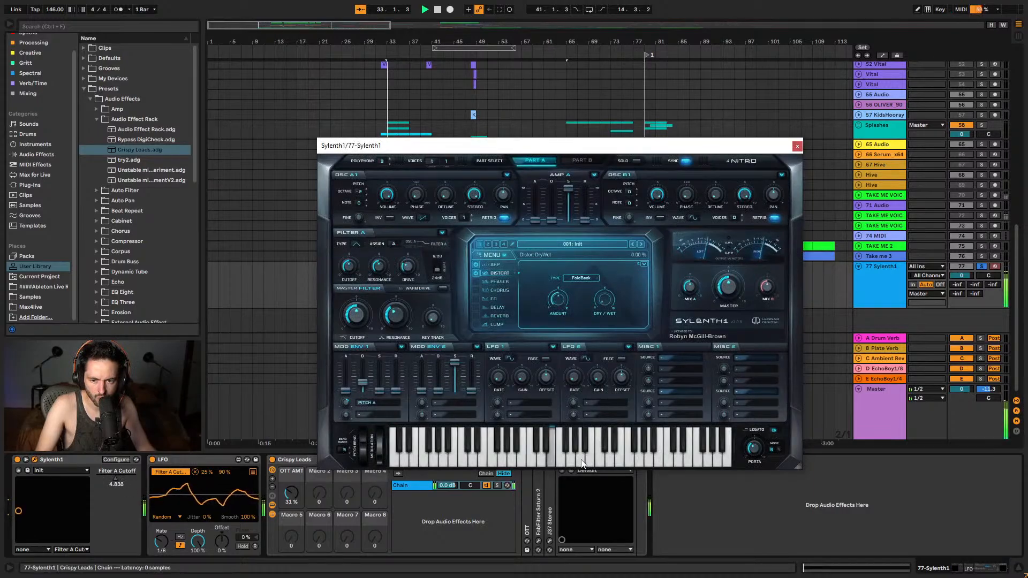
{"action": "left_click_drag", "start_coordinate": [598, 307], "coordinate": [608, 266]}
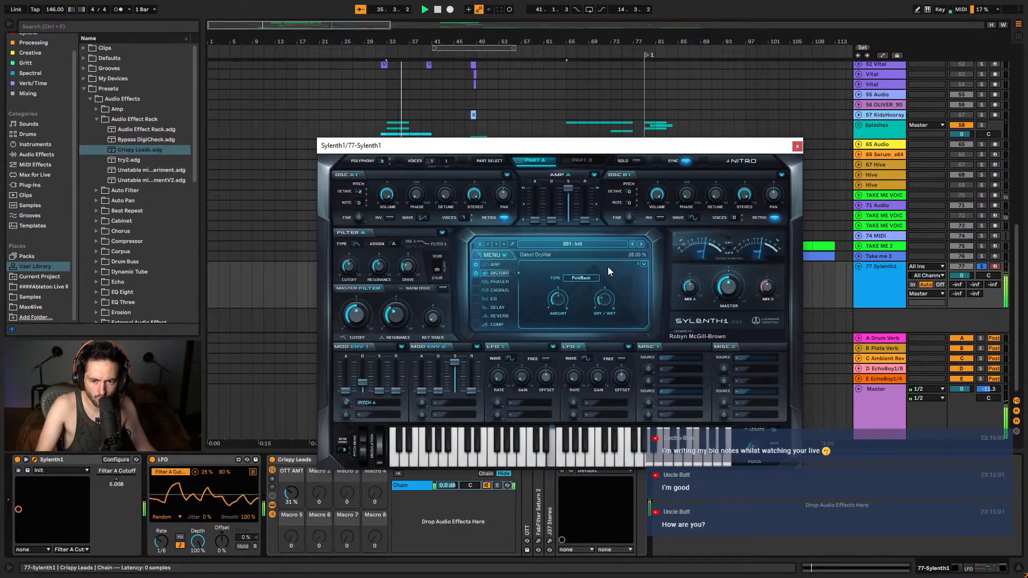
{"action": "left_click", "coordinate": [797, 146]}
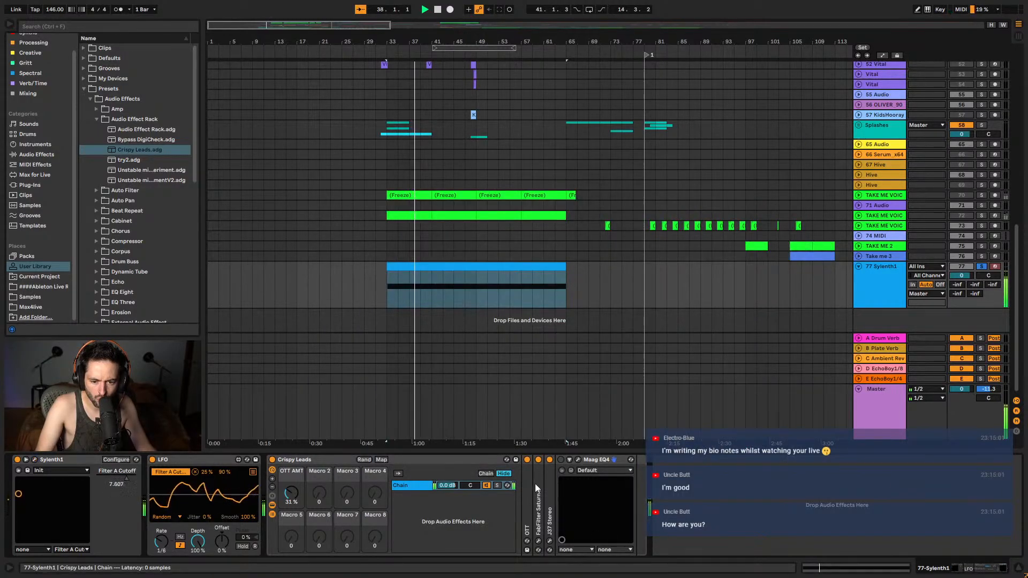
- Toggle the rack's FabFilter Saturn 2 off and on to compare the sound, and open its plug-in window
{"action": "left_click", "coordinate": [538, 459]}
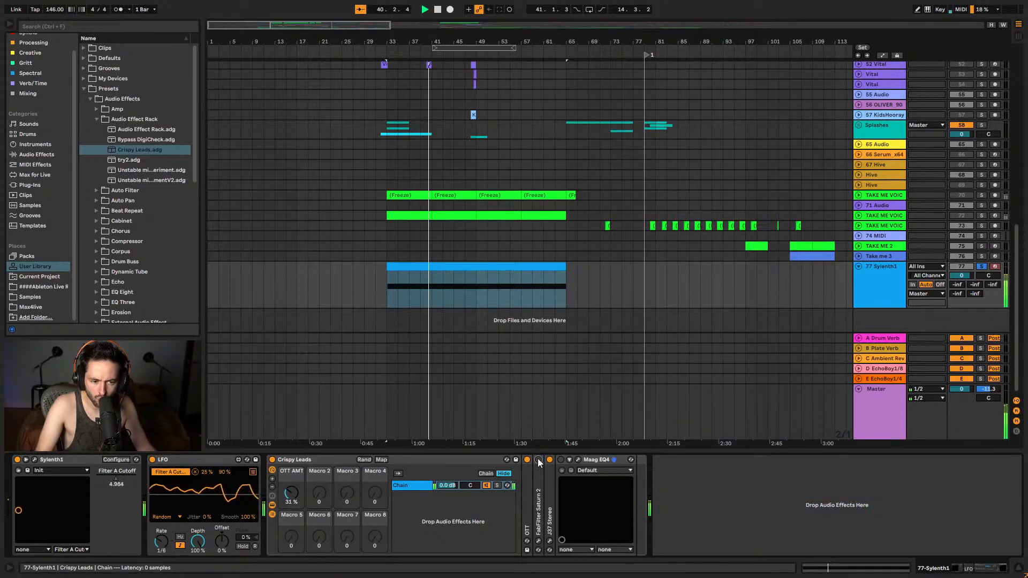
{"action": "left_click", "coordinate": [537, 459]}
{"action": "double_click", "coordinate": [536, 478]}
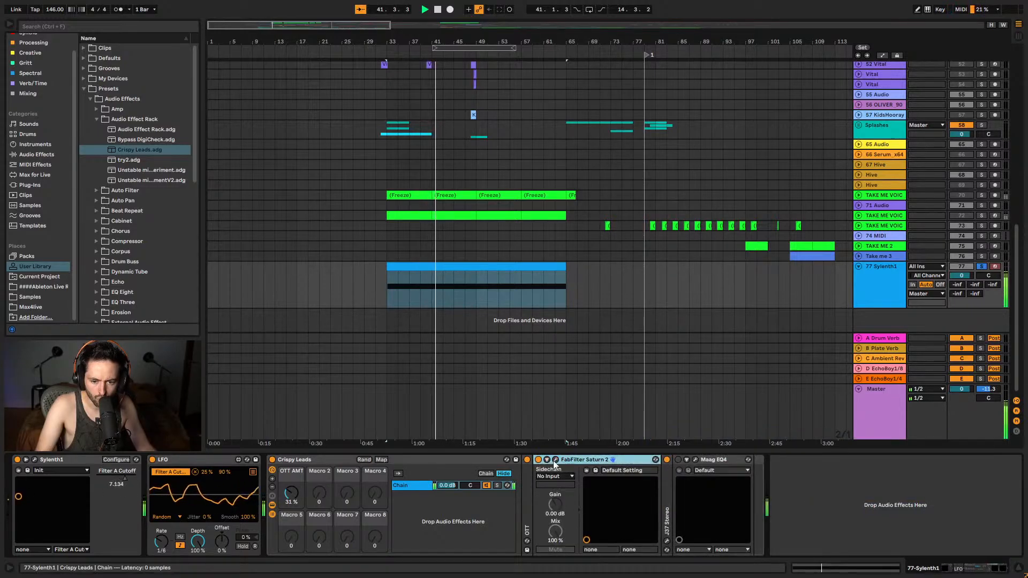
{"action": "left_click", "coordinate": [555, 460]}
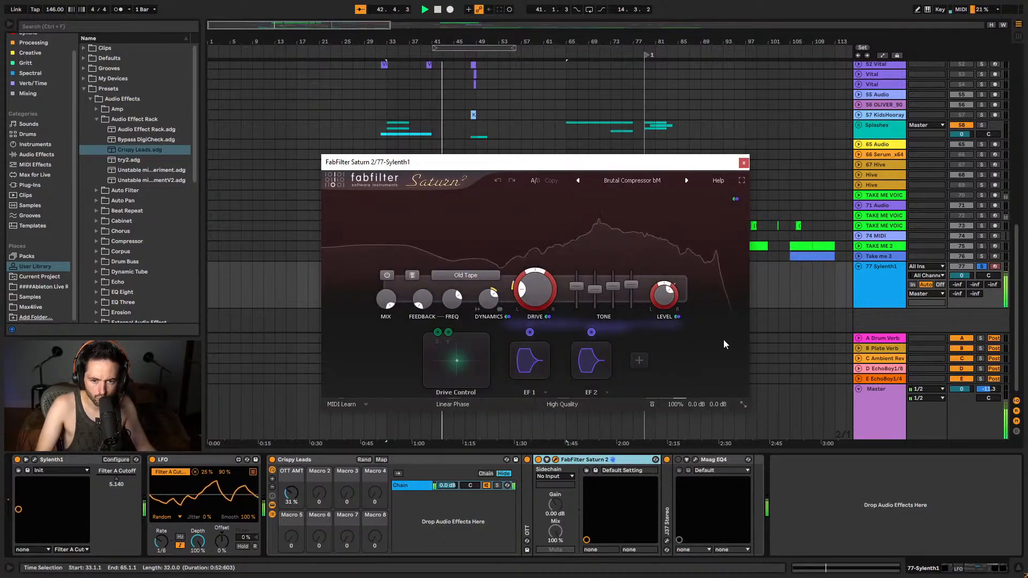
- Set Saturn 2's global mix to 26% while listening to the clip, and close the plug-in window
{"action": "mouse_move", "coordinate": [720, 404]}
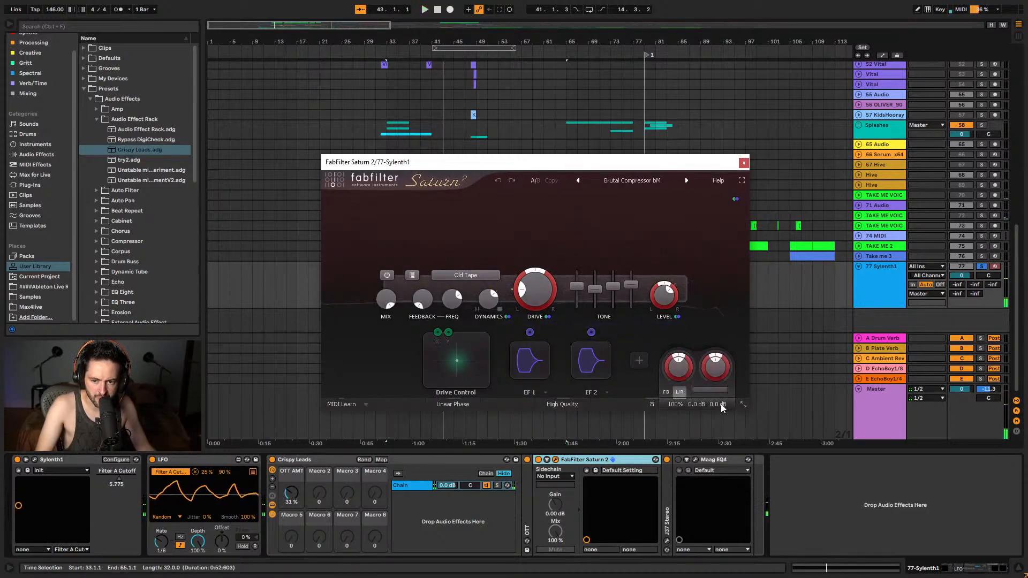
{"action": "left_click", "coordinate": [679, 391]}
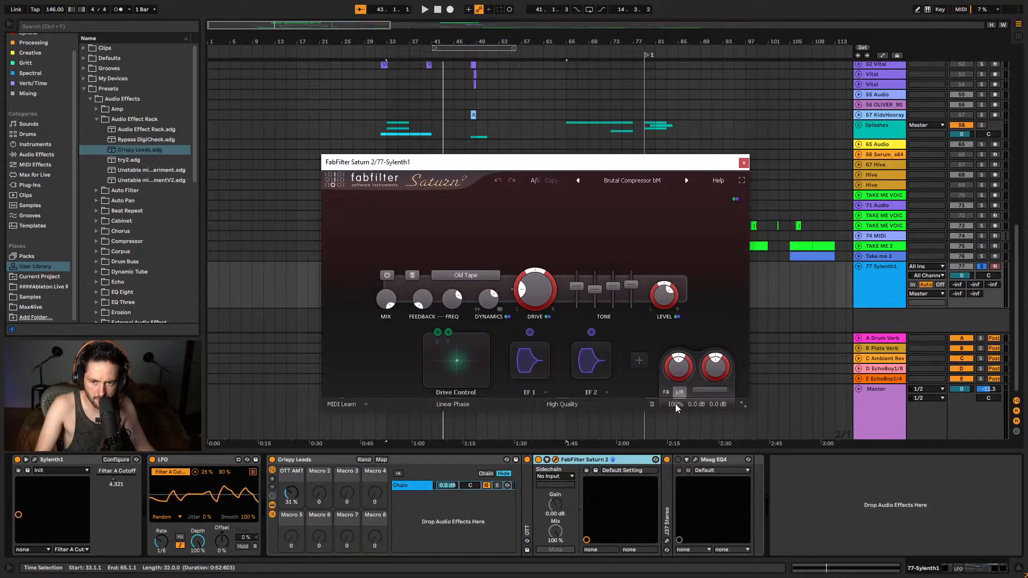
{"action": "left_click_drag", "start_coordinate": [675, 404], "coordinate": [689, 535]}
{"action": "key", "text": "space"}
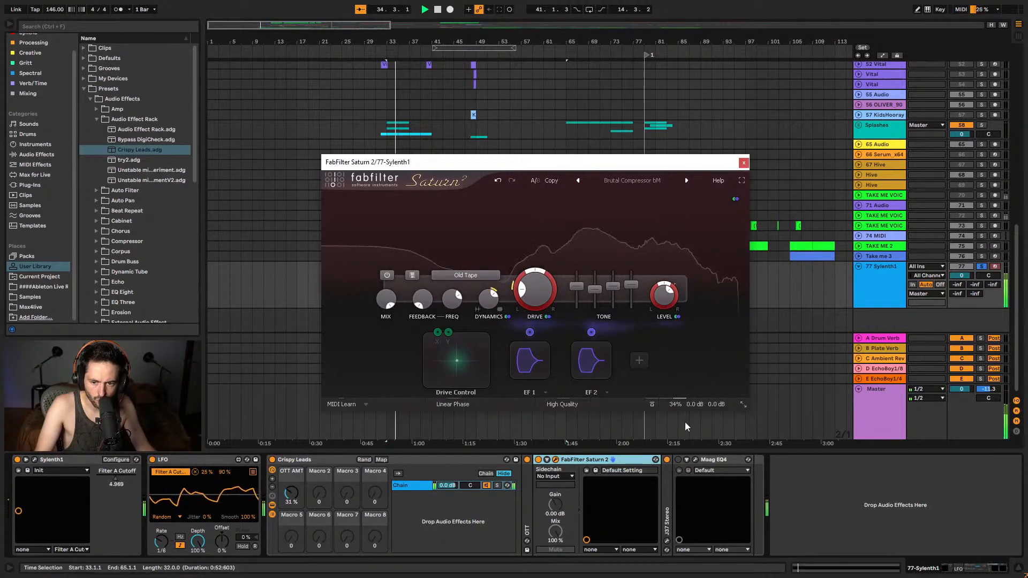
{"action": "left_click_drag", "start_coordinate": [675, 406], "coordinate": [676, 431]}
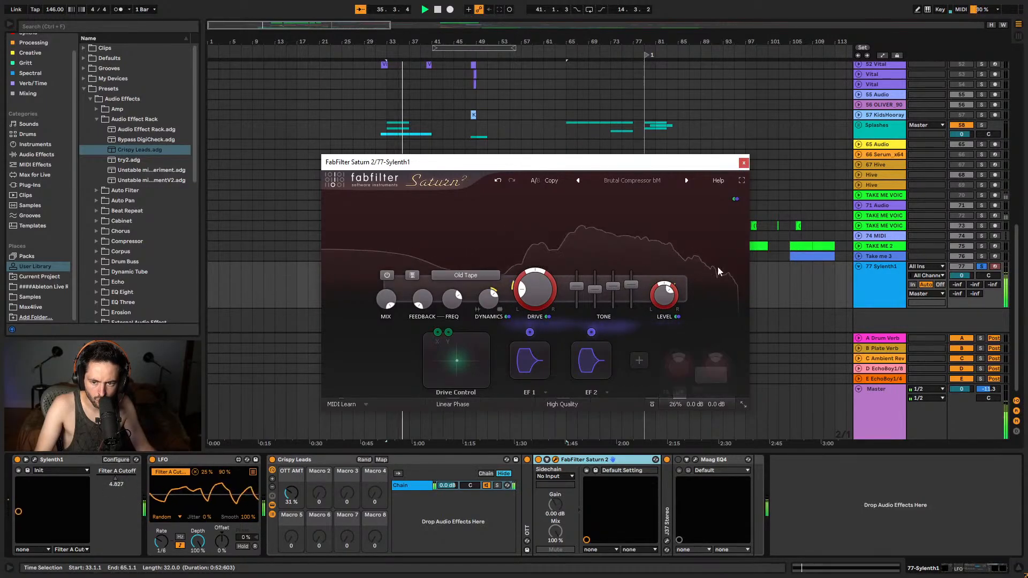
{"action": "left_click", "coordinate": [744, 162]}
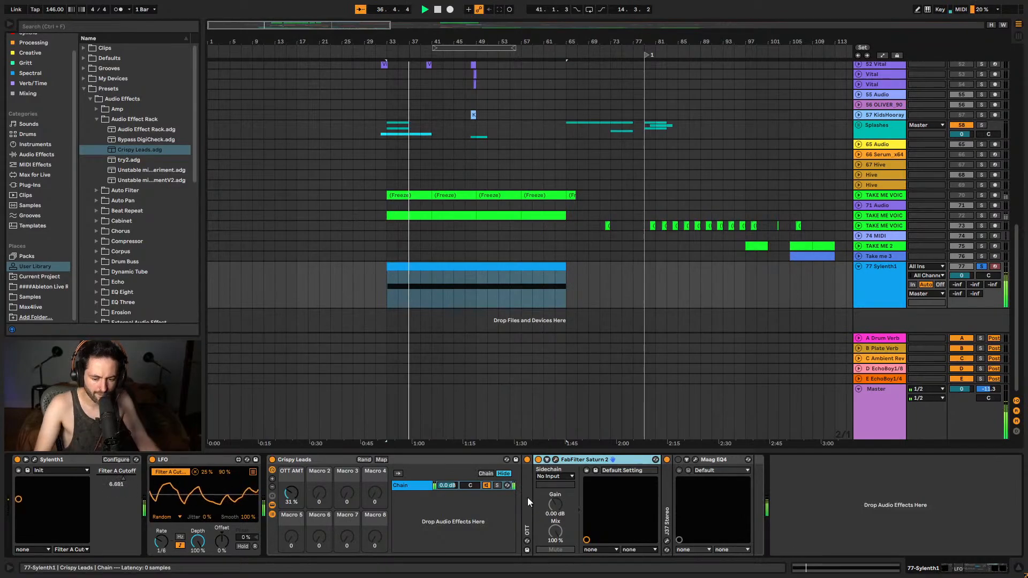
- Transpose the Sylenth1 clip's note down one octave to E2 and play the clip
{"action": "double_click", "coordinate": [524, 268]}
{"action": "key", "text": "space"}
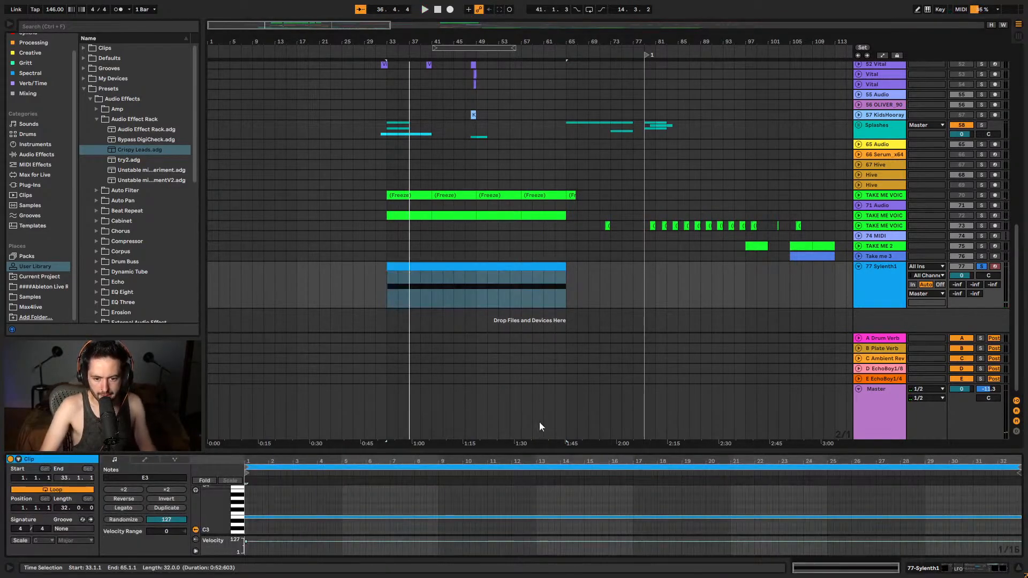
{"action": "key", "text": "shift+Down"}
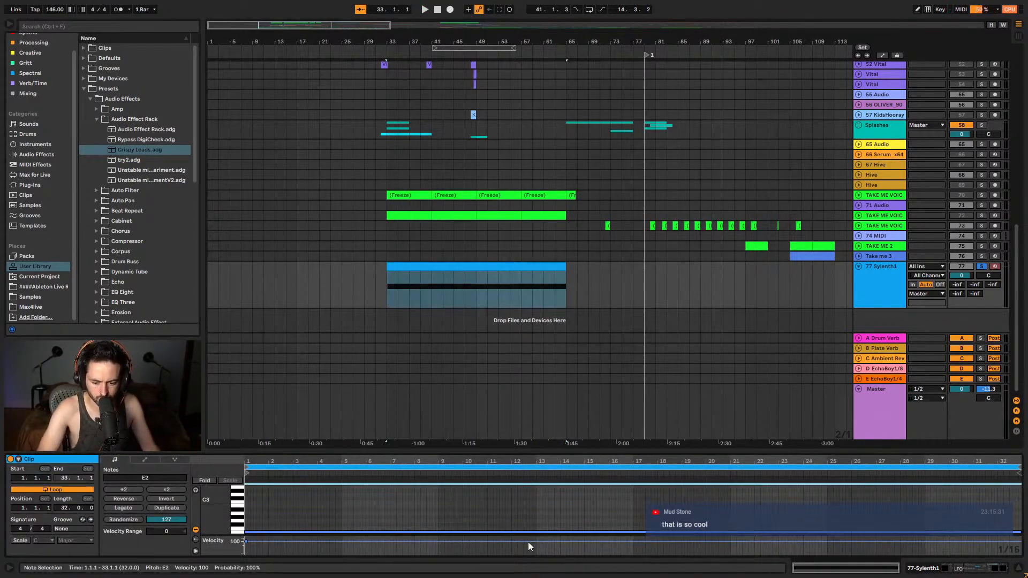
{"action": "key", "text": "space"}
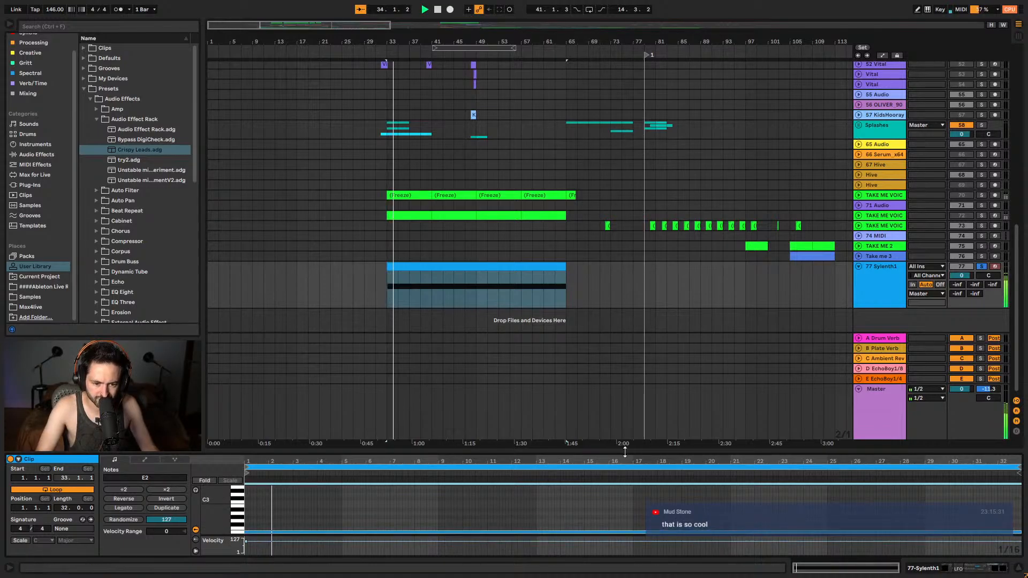
- Reopen the Sylenth1 clip's notes, lower the long note another octave to E1, and play it
{"action": "left_click", "coordinate": [922, 567]}
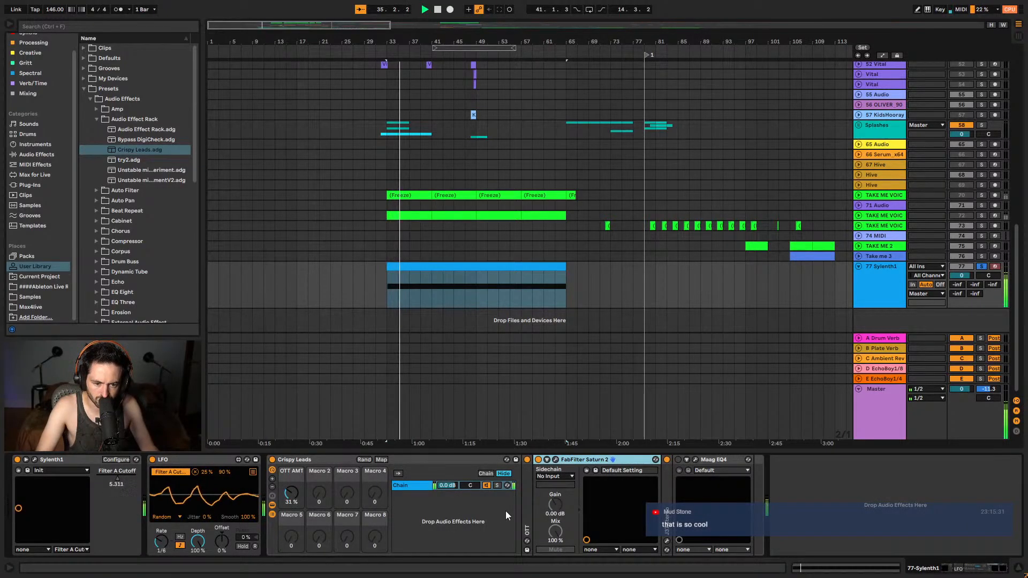
{"action": "left_click", "coordinate": [472, 289]}
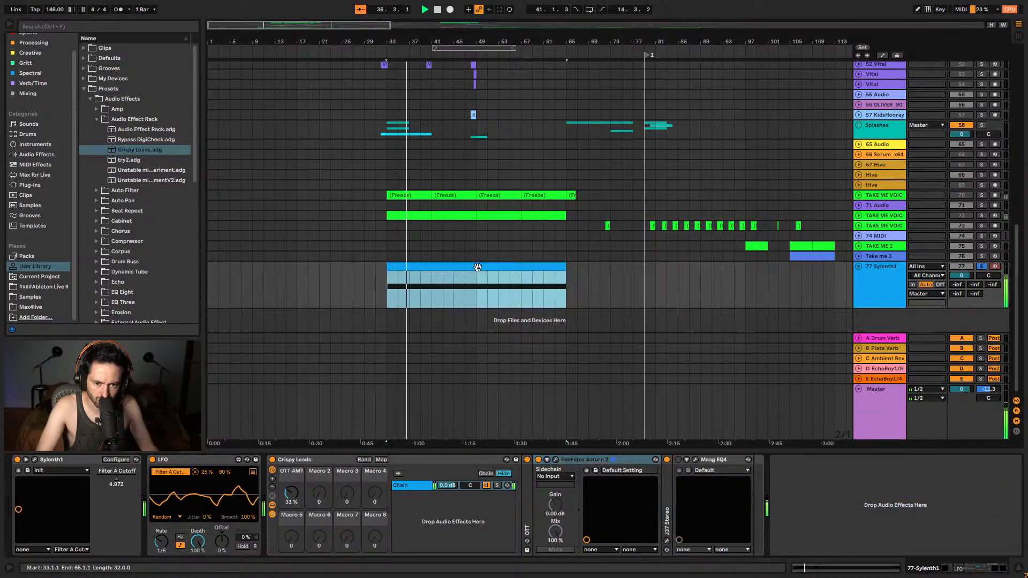
{"action": "key", "text": "shift+Tab"}
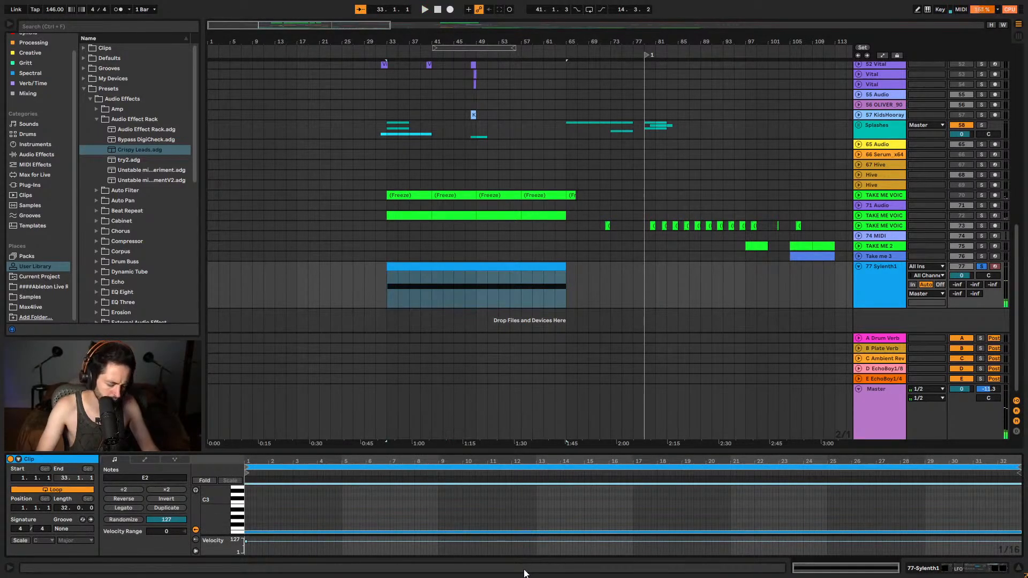
{"action": "key", "text": "space"}
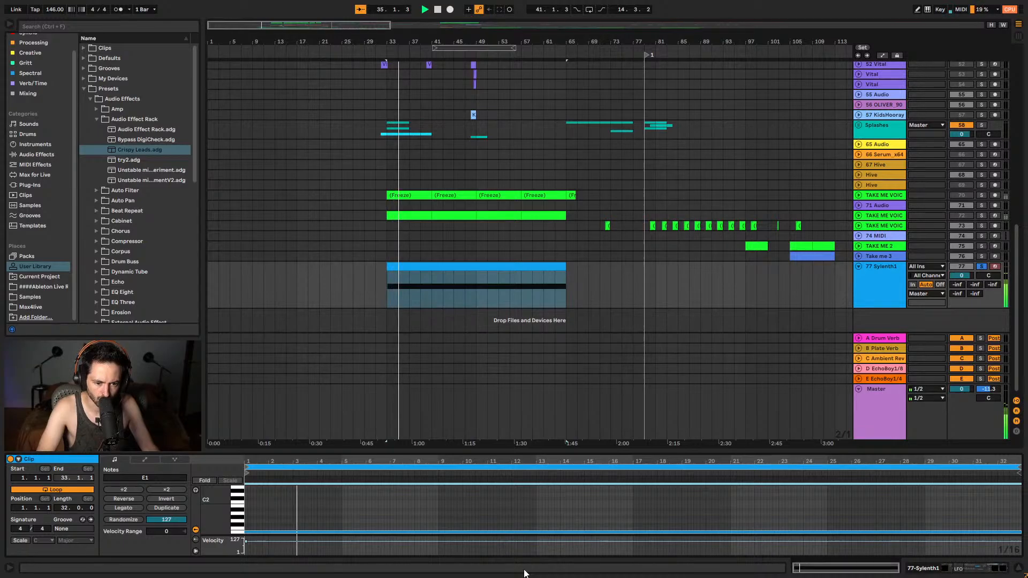
- Duplicate the Sylenth1 clip to fill bars 65 to 97 and raise the copy's note one octave to E2
{"action": "left_click", "coordinate": [532, 266]}
{"action": "key", "text": "ctrl+d"}
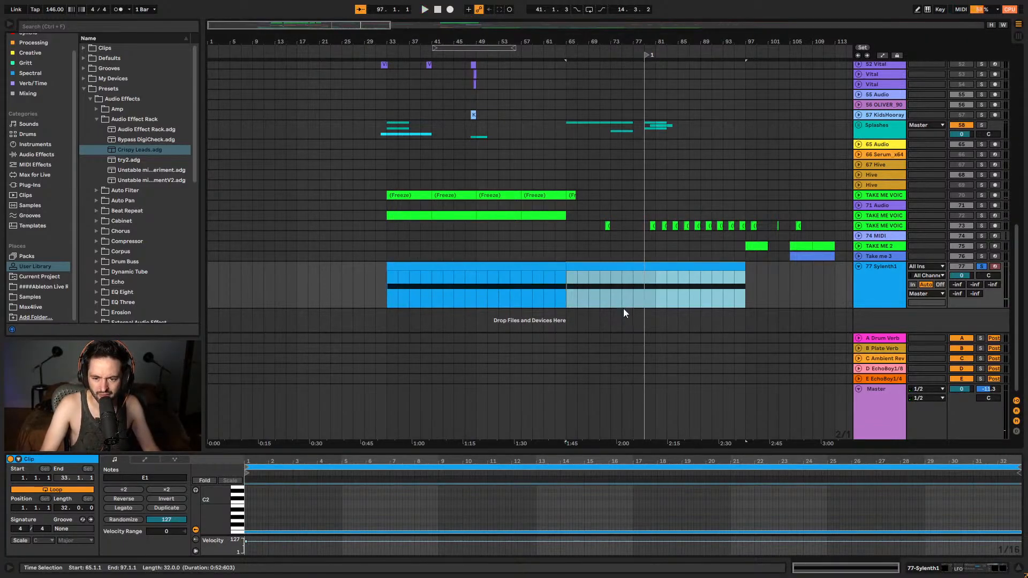
{"action": "left_click", "coordinate": [583, 527]}
{"action": "key", "text": "shift+Up"}
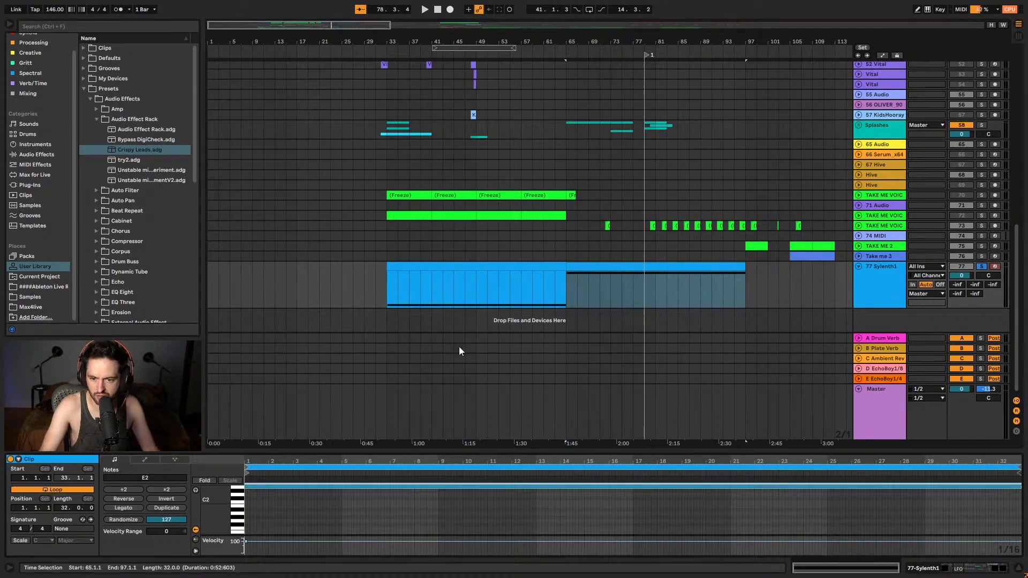
{"action": "key", "text": "ctrl+z"}
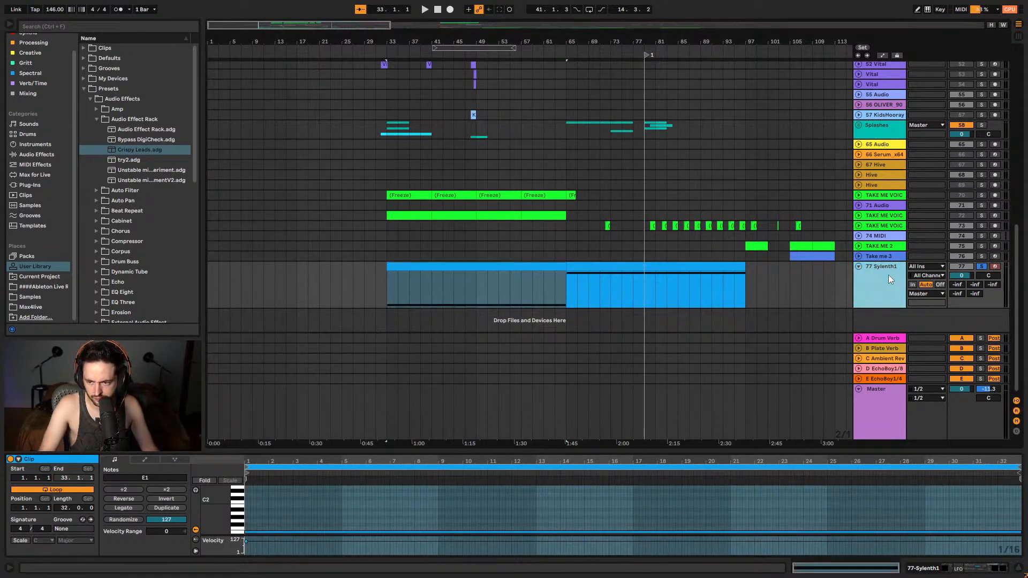
- Duplicate the Sylenth1 track together with its two MIDI clips
{"action": "right_click", "coordinate": [889, 277]}
{"action": "left_click", "coordinate": [904, 298]}
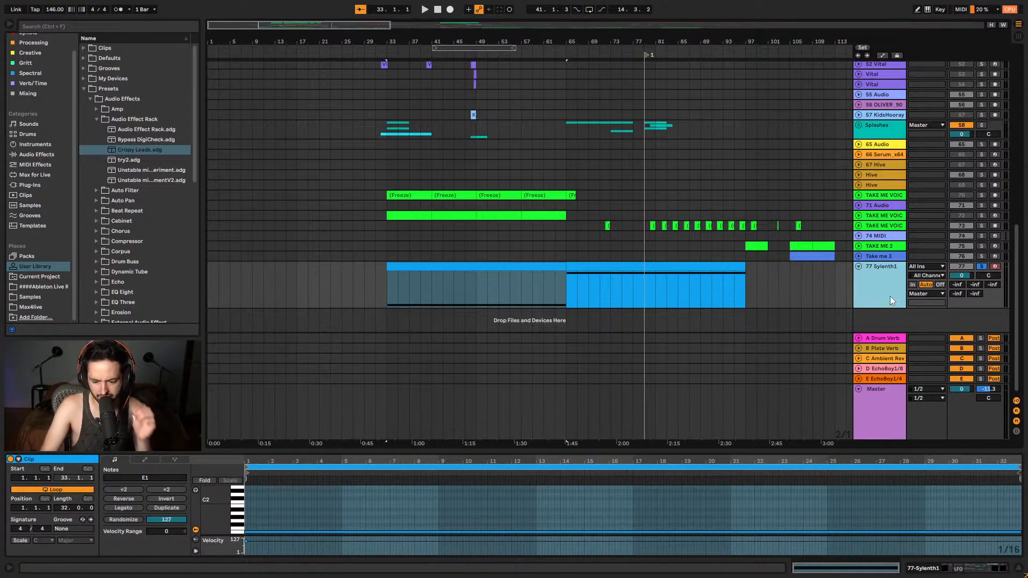
{"action": "key", "text": "ctrl+d"}
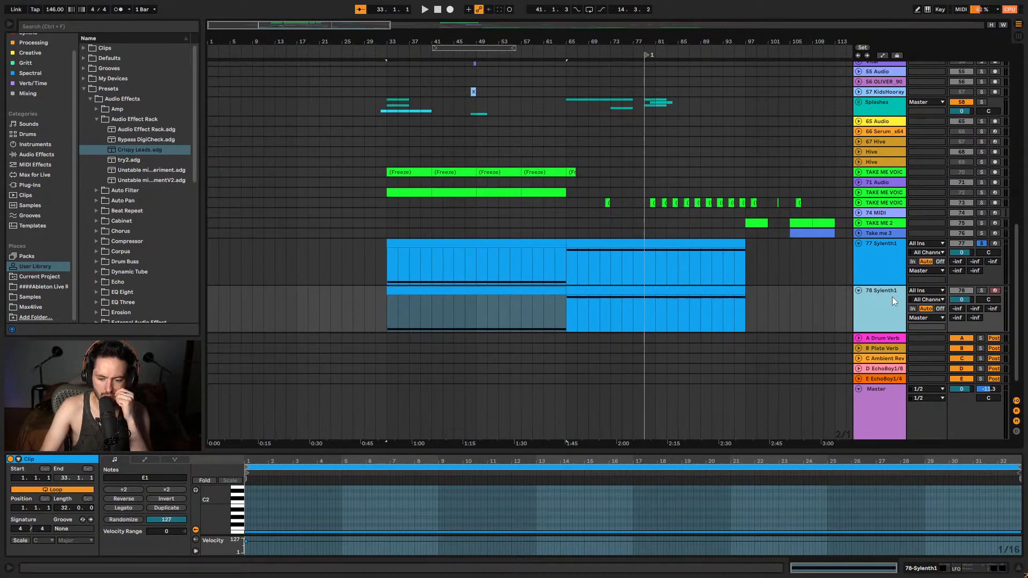
- Freeze the duplicated Sylenth1 track and flatten it to audio
{"action": "right_click", "coordinate": [894, 297]}
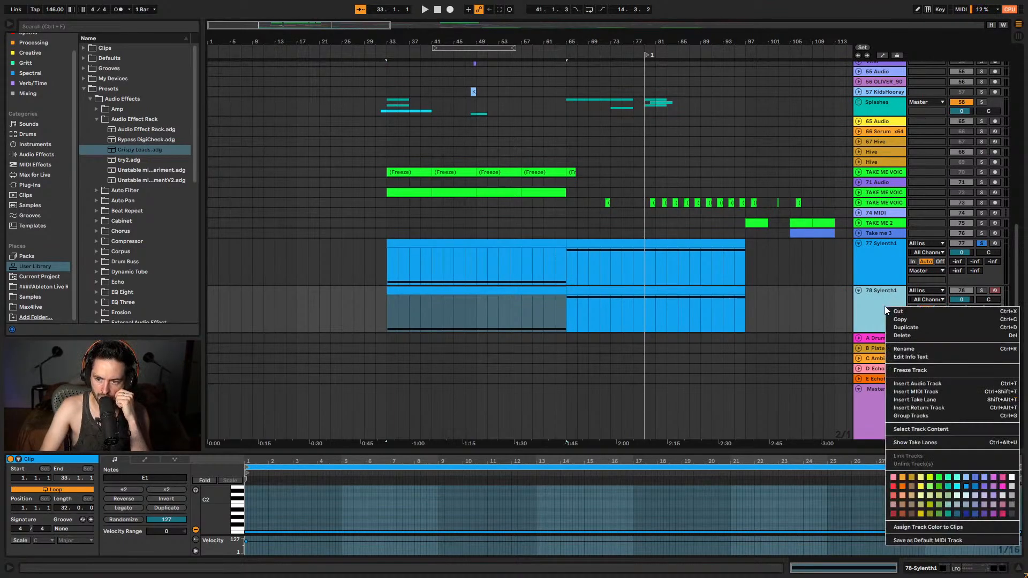
{"action": "left_click", "coordinate": [912, 371]}
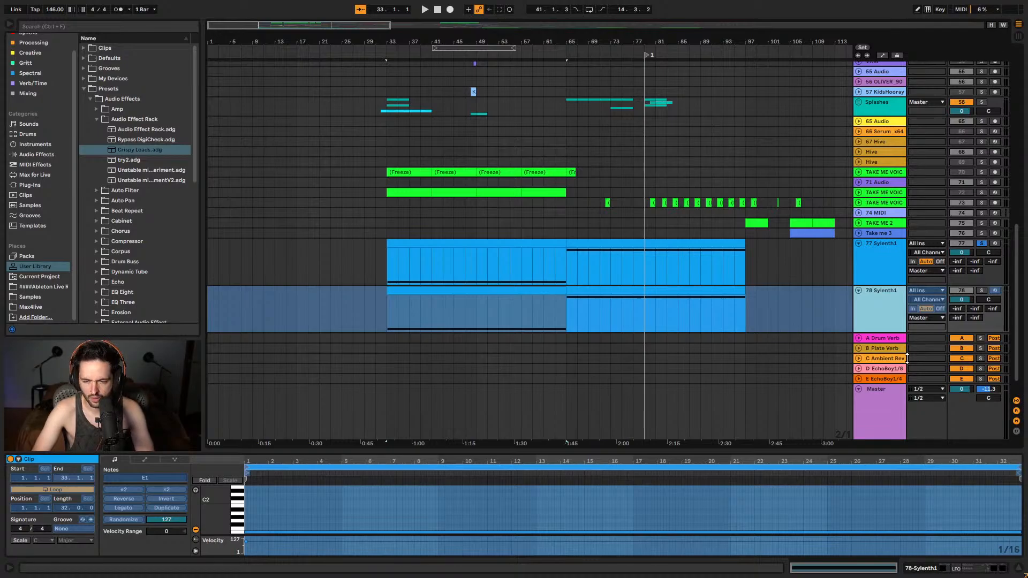
{"action": "right_click", "coordinate": [886, 304]}
{"action": "left_click", "coordinate": [914, 375]}
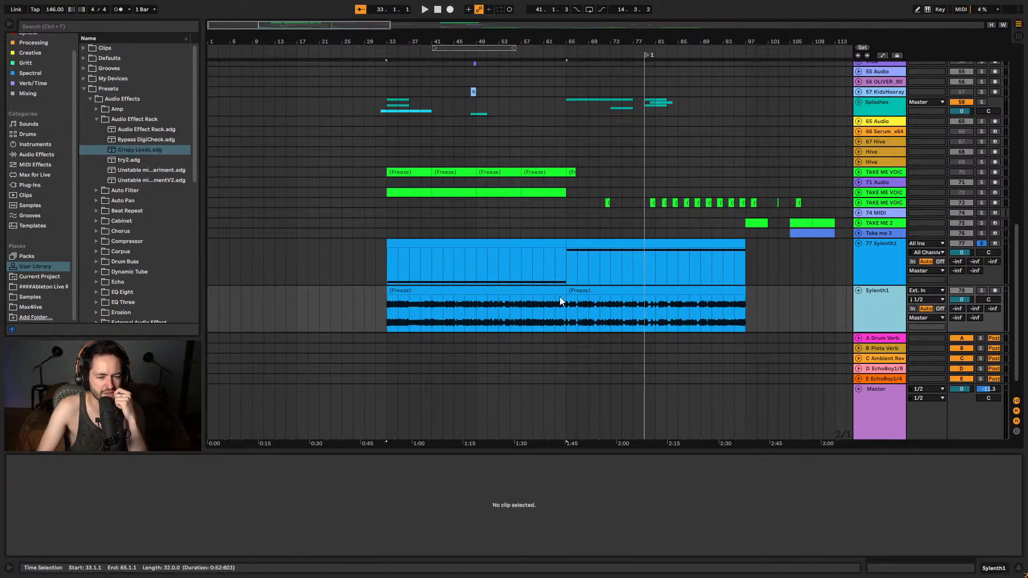
- Try extending the first flattened Sylenth1 clip over the second one to bar 97, and undo the change
{"action": "left_click_drag", "start_coordinate": [562, 297], "coordinate": [757, 308]}
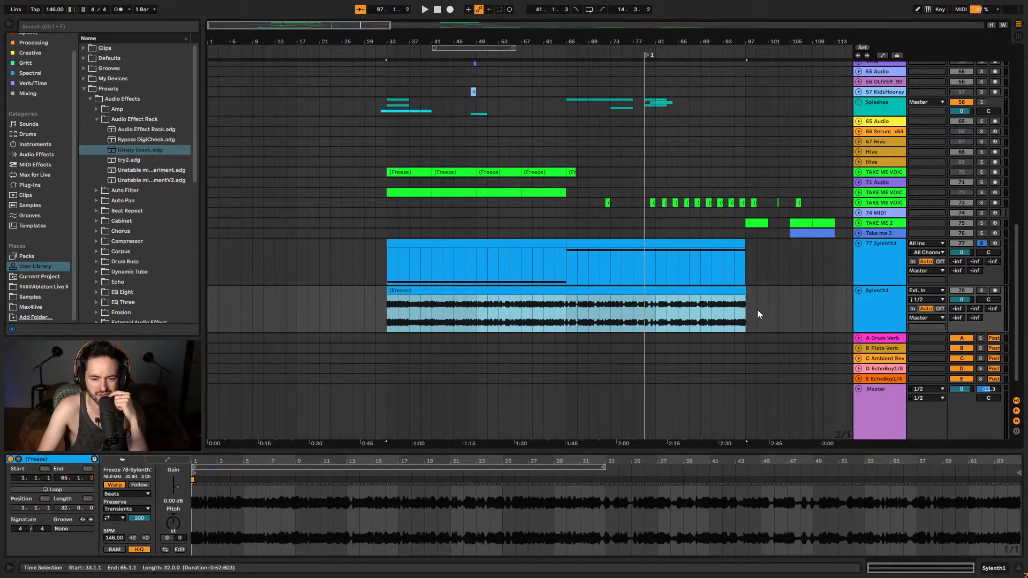
{"action": "left_click", "coordinate": [710, 324]}
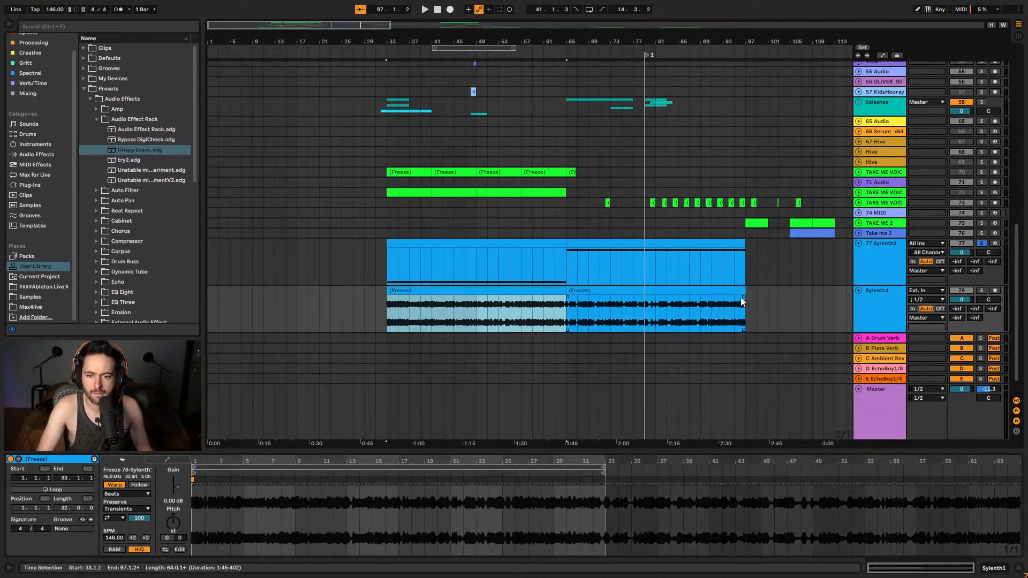
{"action": "key", "text": "ctrl+z"}
- Solo the flattened Sylenth1 audio track and play it from bar 33
{"action": "left_click", "coordinate": [438, 321]}
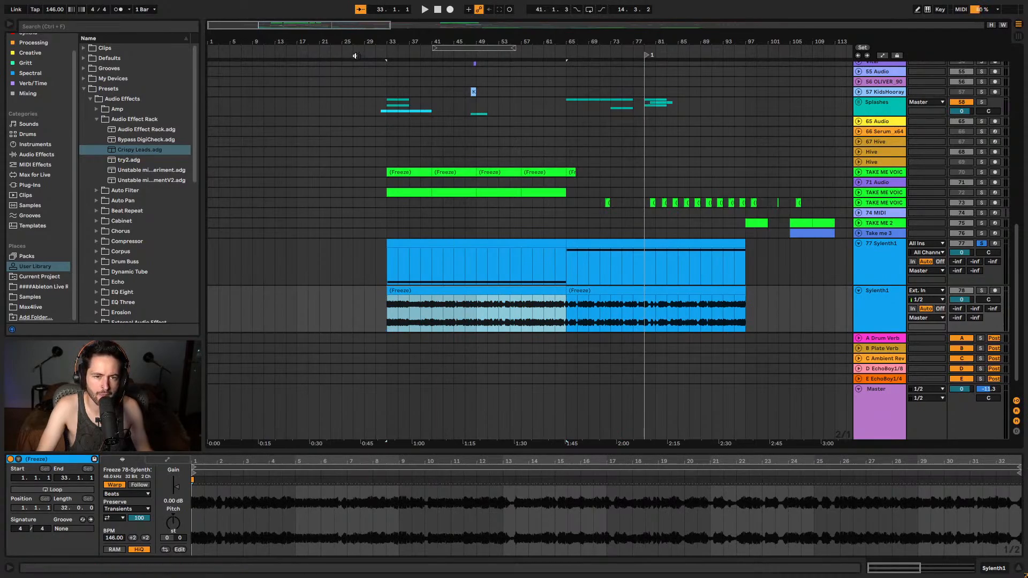
{"action": "left_click_drag", "start_coordinate": [387, 45], "coordinate": [363, 135]}
{"action": "left_click", "coordinate": [980, 291]}
{"action": "key", "text": "space"}
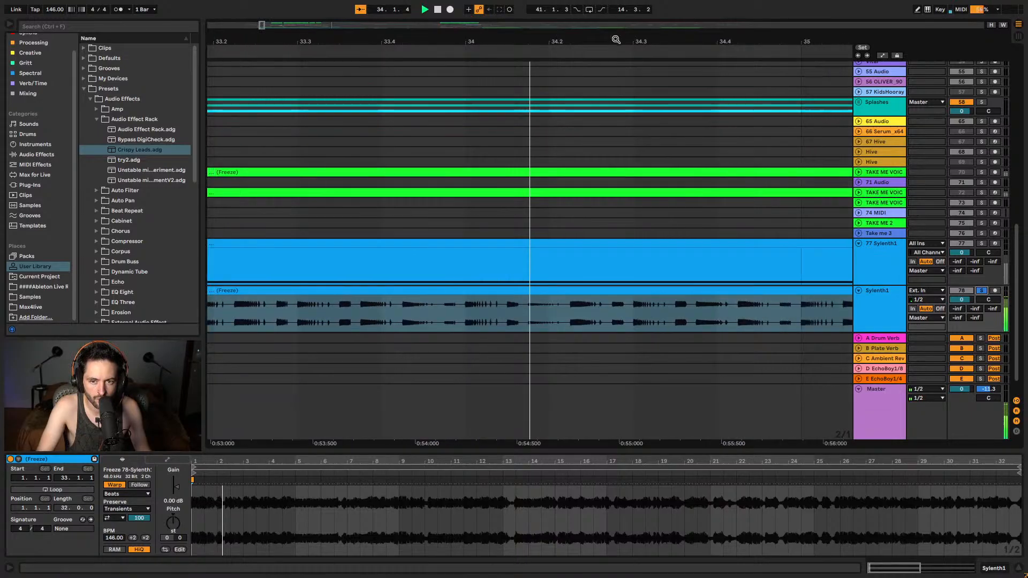
- Set the arrangement's fixed grid to 1/16 for editing the flattened Sylenth1 audio
{"action": "left_click_drag", "start_coordinate": [407, 58], "coordinate": [406, 51]}
{"action": "left_click", "coordinate": [455, 324]}
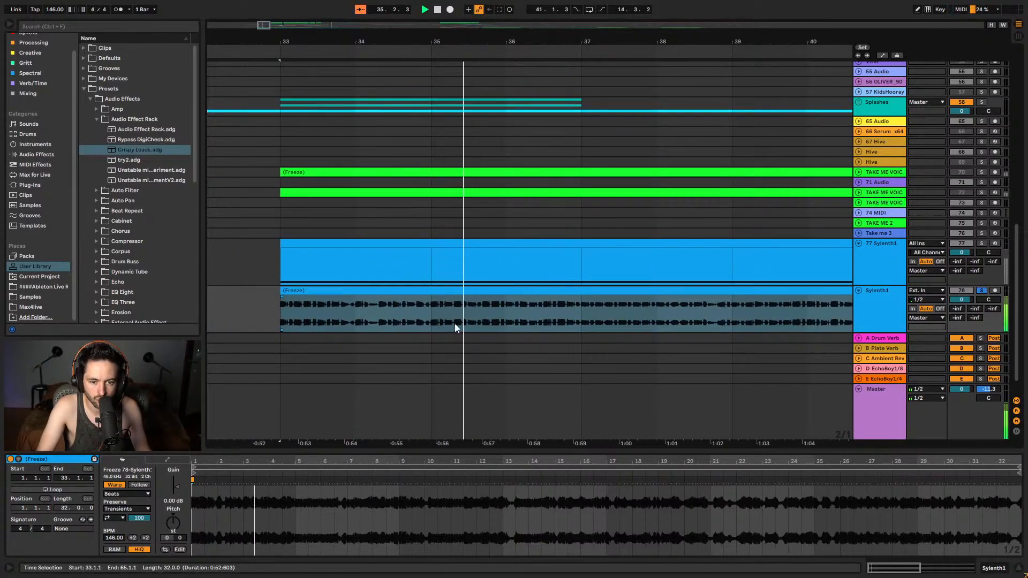
{"action": "right_click", "coordinate": [477, 319]}
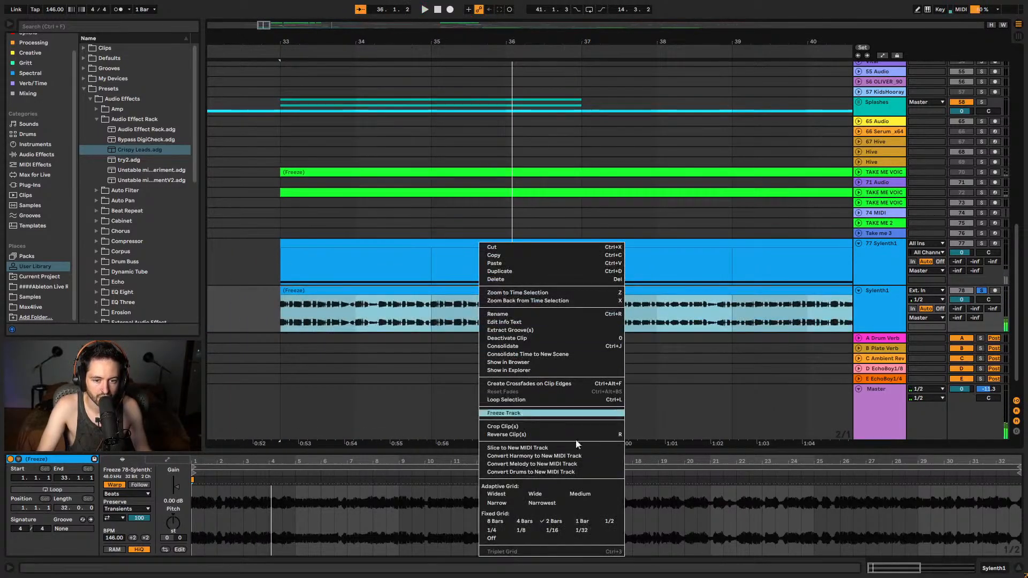
{"action": "key", "text": "Escape"}
- Audition the flattened clip around bar 35 and move its section from 35.3.1 to 35.4.4 out to bar 32
{"action": "left_click", "coordinate": [477, 320]}
{"action": "key", "text": "space"}
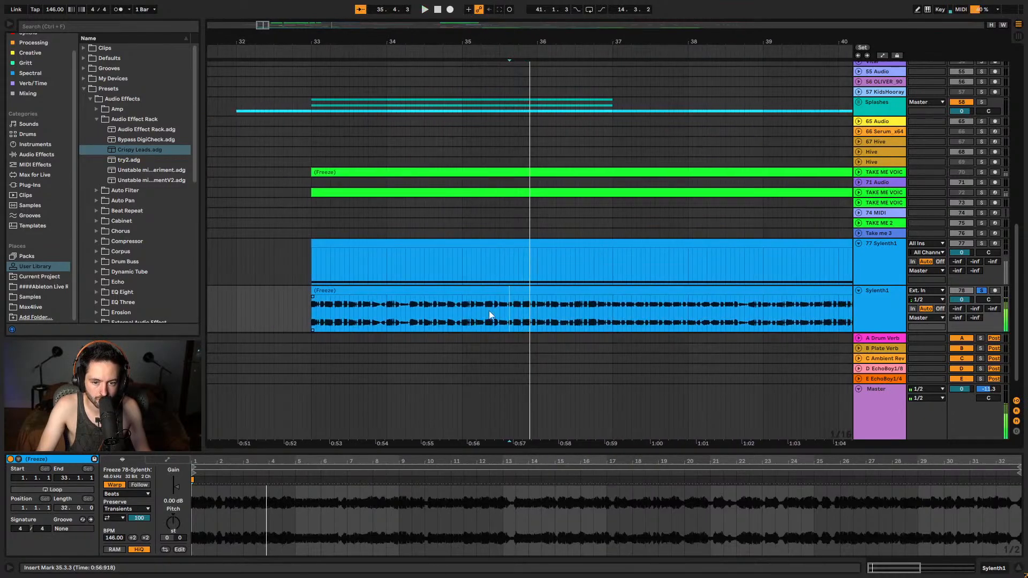
{"action": "key", "text": "space"}
{"action": "left_click", "coordinate": [501, 314]}
{"action": "key", "text": "space"}
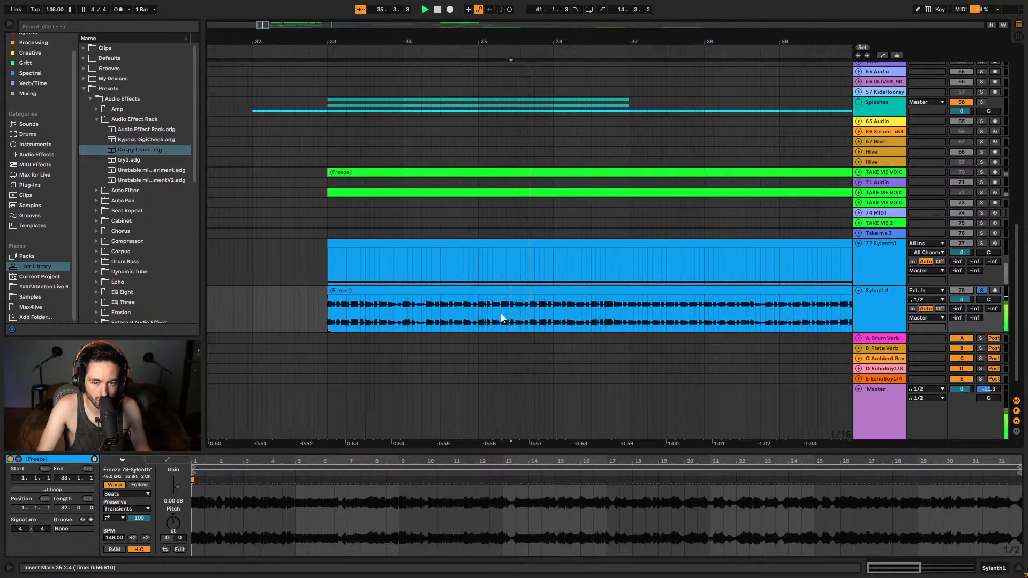
{"action": "left_click", "coordinate": [508, 309]}
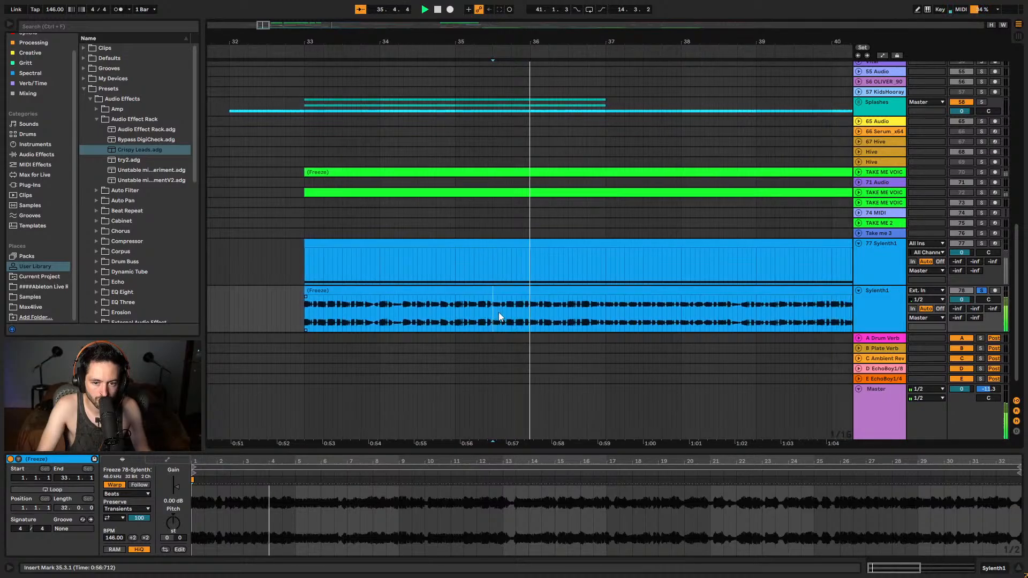
{"action": "left_click_drag", "start_coordinate": [498, 319], "coordinate": [268, 303]}
- Play the remaining flattened Sylenth1 audio from several points between 36.1.1 and 36.3.2 to find a usable phrase
{"action": "left_click", "coordinate": [545, 292]}
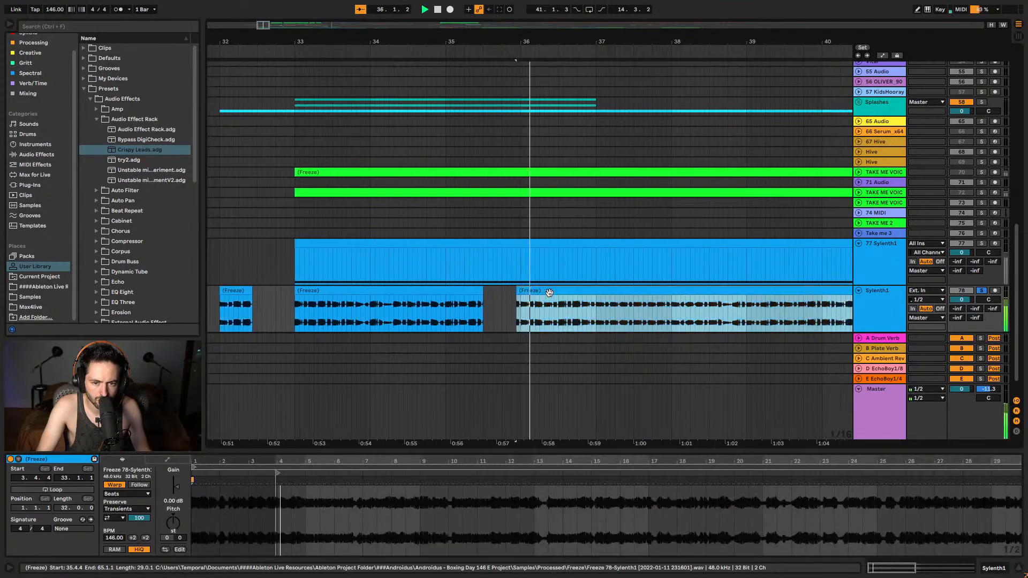
{"action": "left_click", "coordinate": [492, 316]}
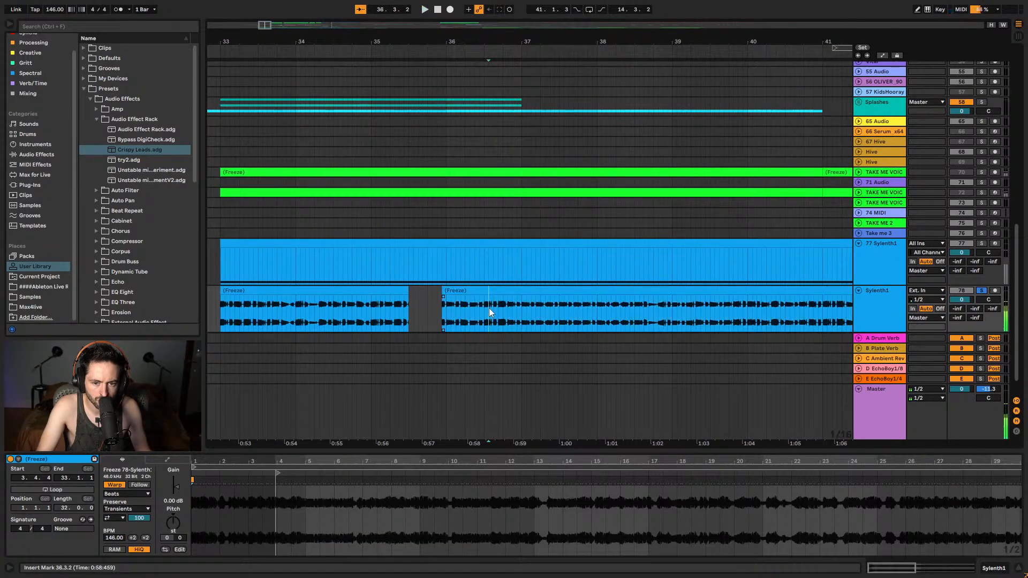
{"action": "left_click", "coordinate": [485, 310]}
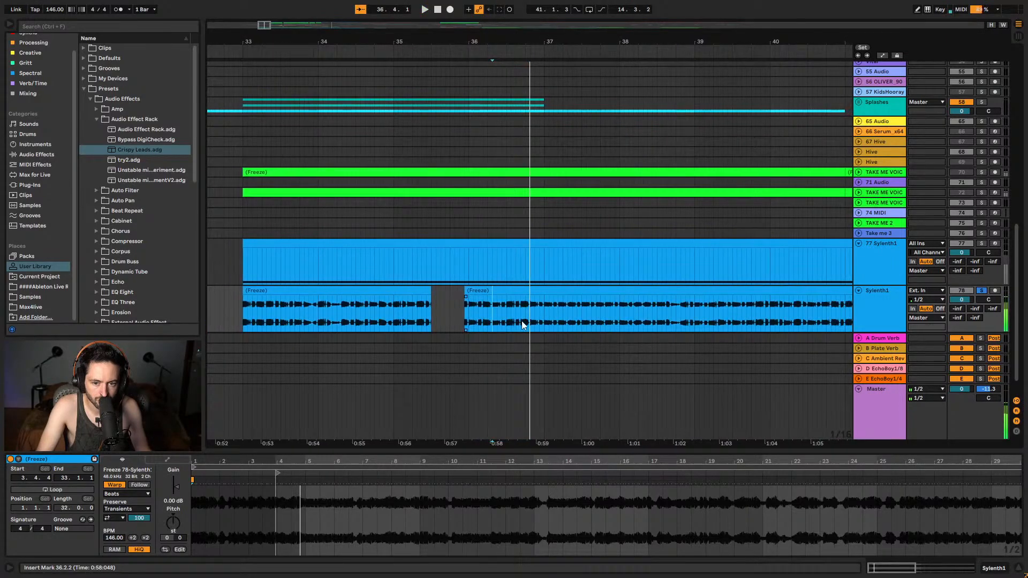
{"action": "left_click", "coordinate": [486, 310]}
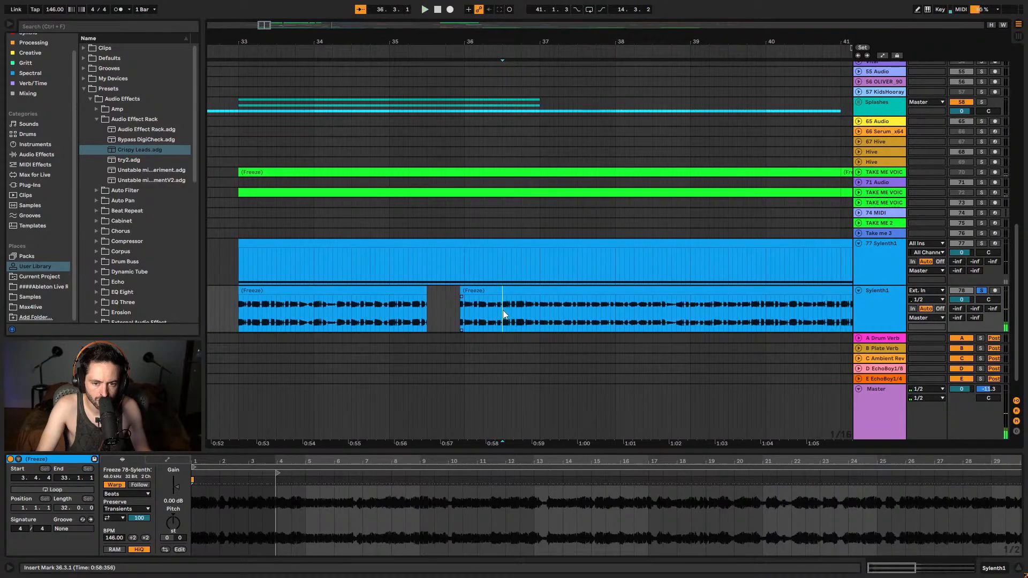
{"action": "left_click", "coordinate": [503, 310]}
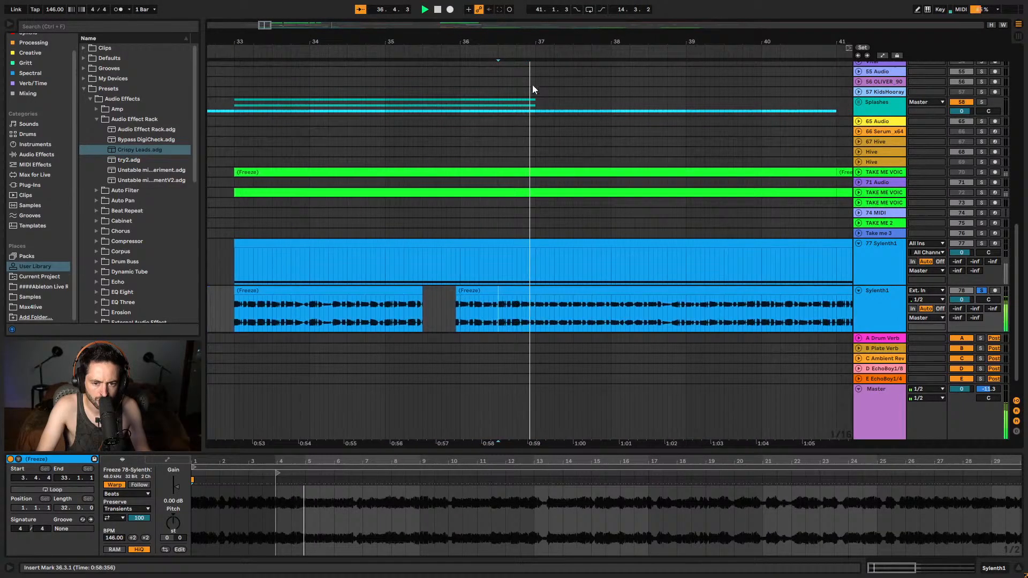
{"action": "scroll", "coordinate": [457, 305], "scroll_direction": "up", "scroll_amount": 2}
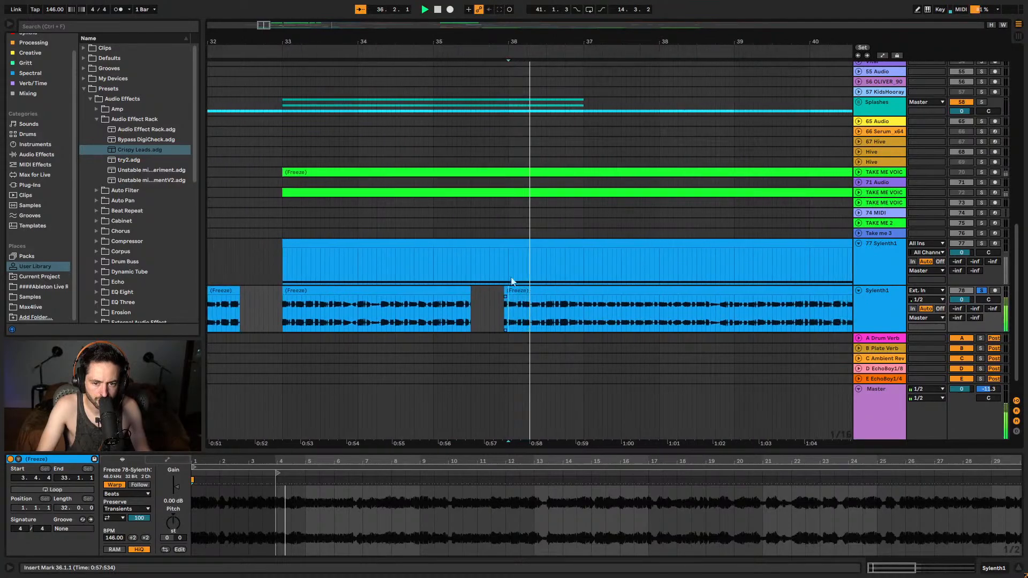
{"action": "scroll", "coordinate": [428, 349], "scroll_direction": "up", "scroll_amount": 5}
{"action": "key", "text": "space"}
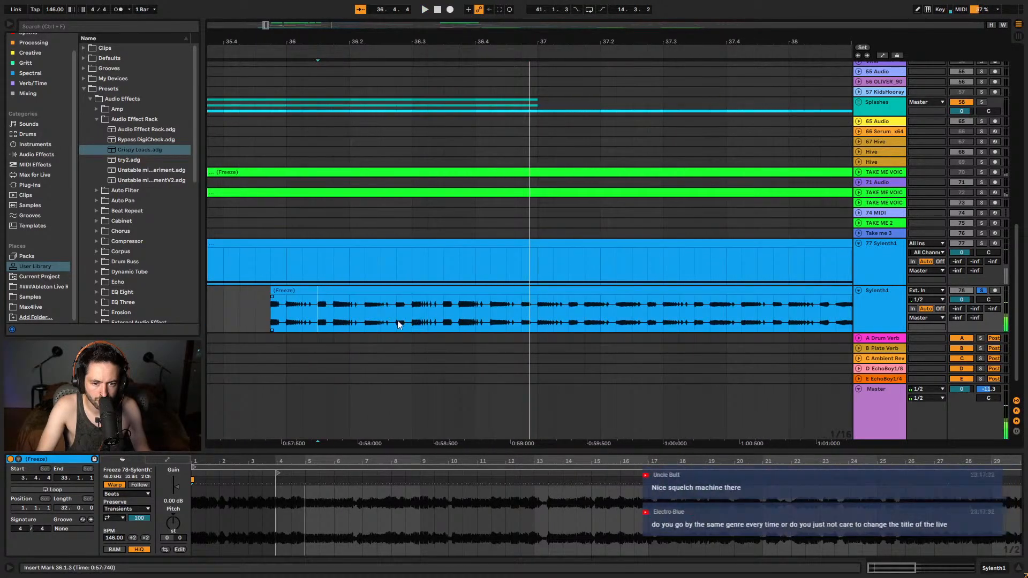
{"action": "left_click", "coordinate": [485, 321]}
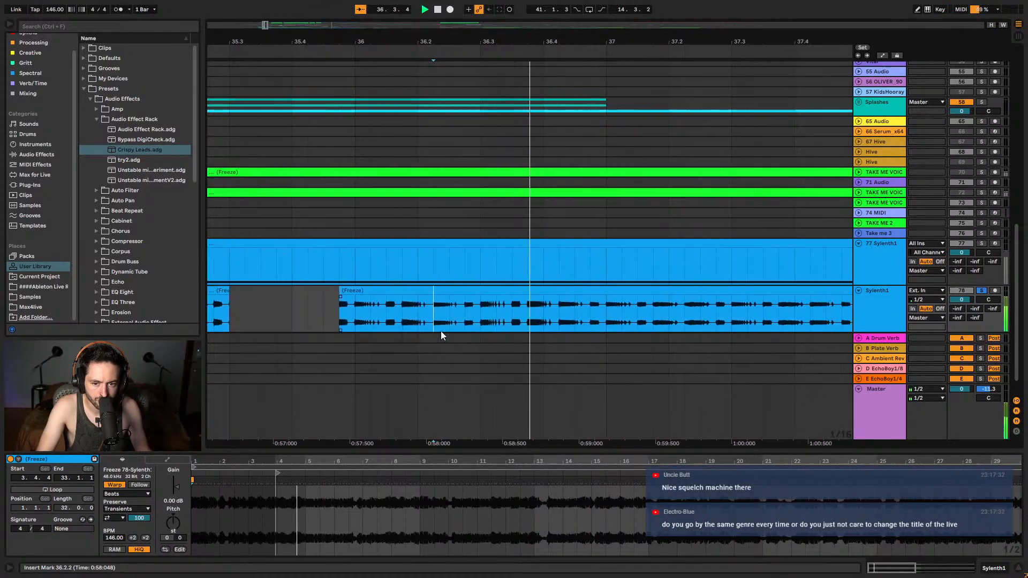
{"action": "key", "text": "space"}
- Select the flattened Sylenth1 audio from 36.2.2 to 37.2.2, audition it, and move that one-bar section out to bar 30
{"action": "left_click", "coordinate": [388, 317]}
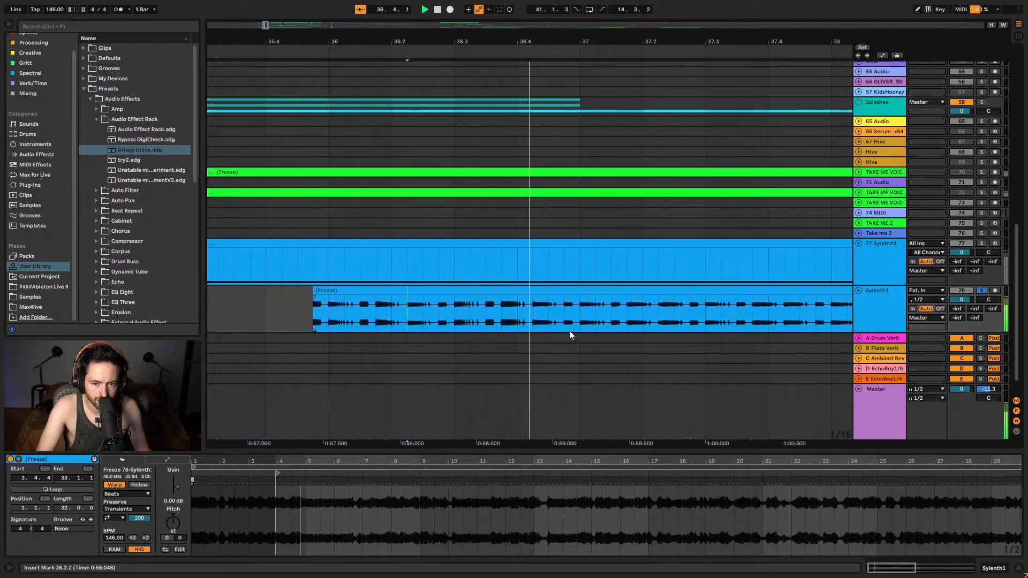
{"action": "left_click", "coordinate": [523, 317], "text": "shift"}
{"action": "key", "text": "minus"}
{"action": "key", "text": "minus"}
{"action": "key", "text": "minus"}
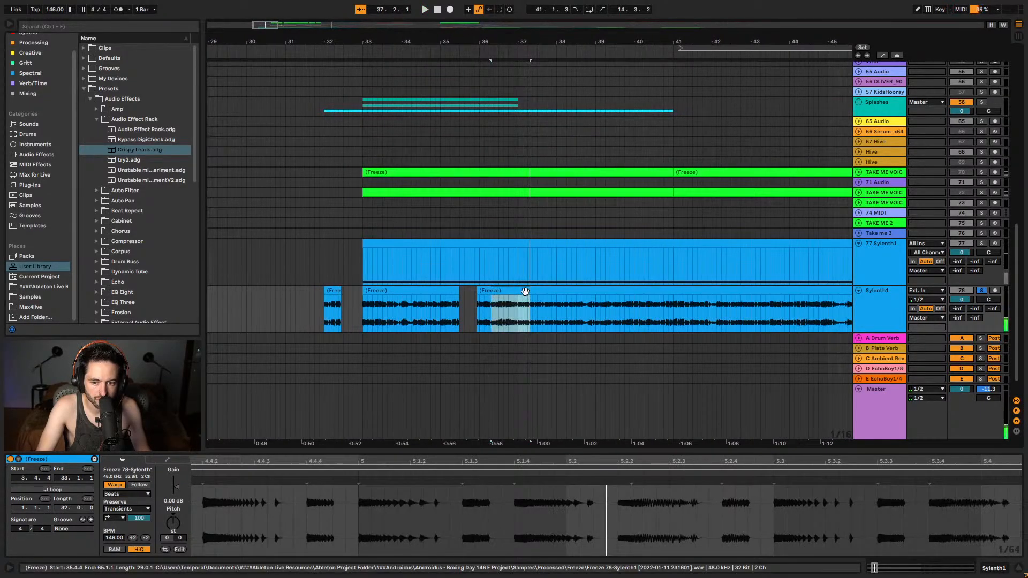
{"action": "key", "text": "space"}
{"action": "key", "text": "space"}
{"action": "key", "text": "space"}
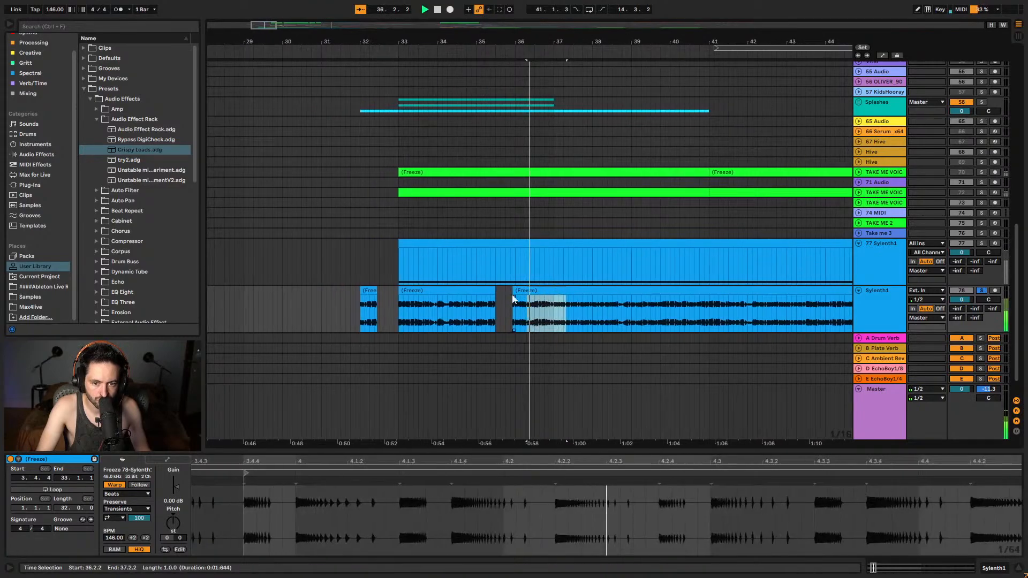
{"action": "key", "text": "space"}
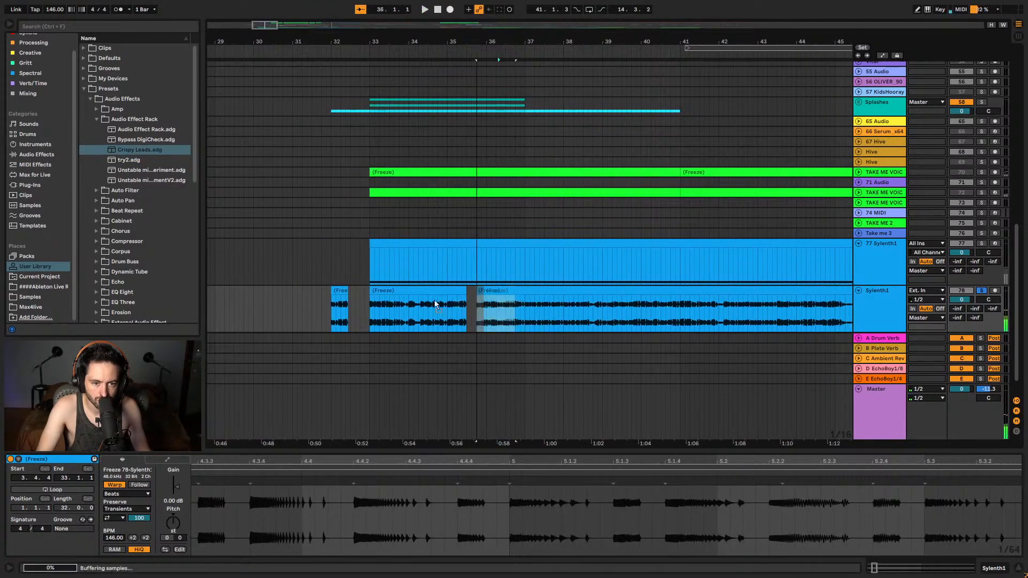
{"action": "key", "text": "space"}
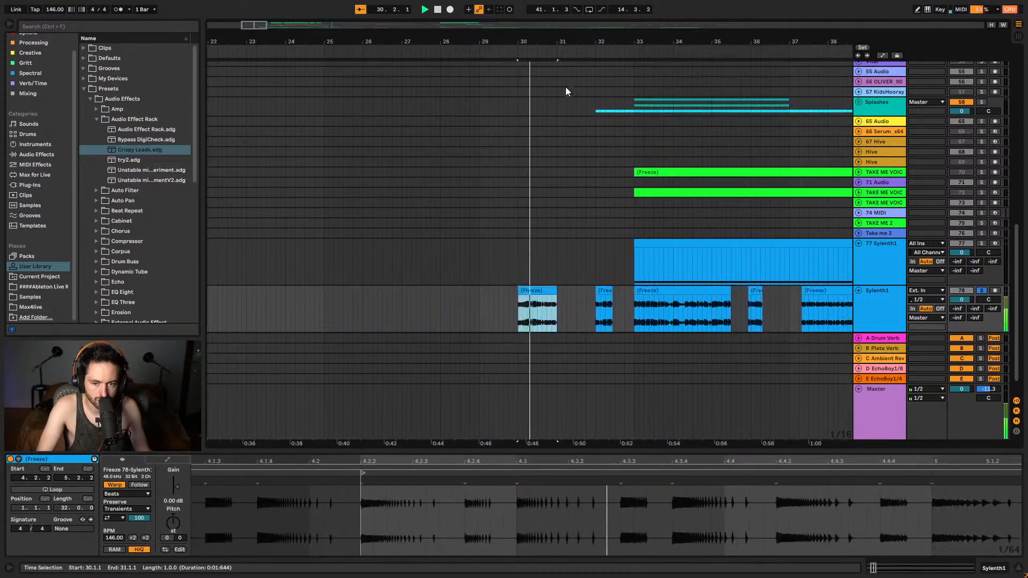
- Trim the end of the bar 30 clip to 30.4.3 and play it back
{"action": "scroll", "coordinate": [561, 127], "scroll_direction": "up", "scroll_amount": 5}
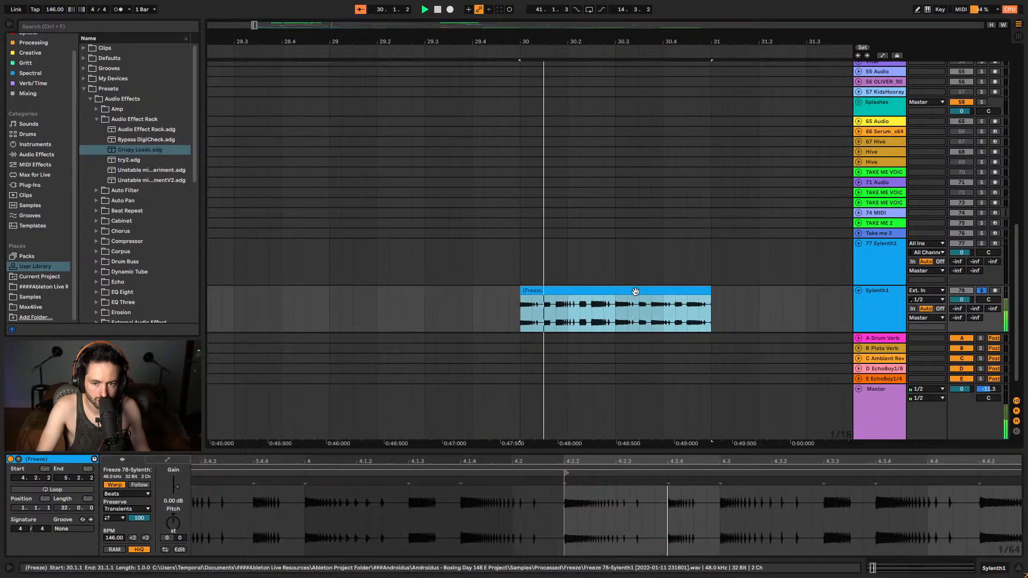
{"action": "left_click", "coordinate": [687, 320]}
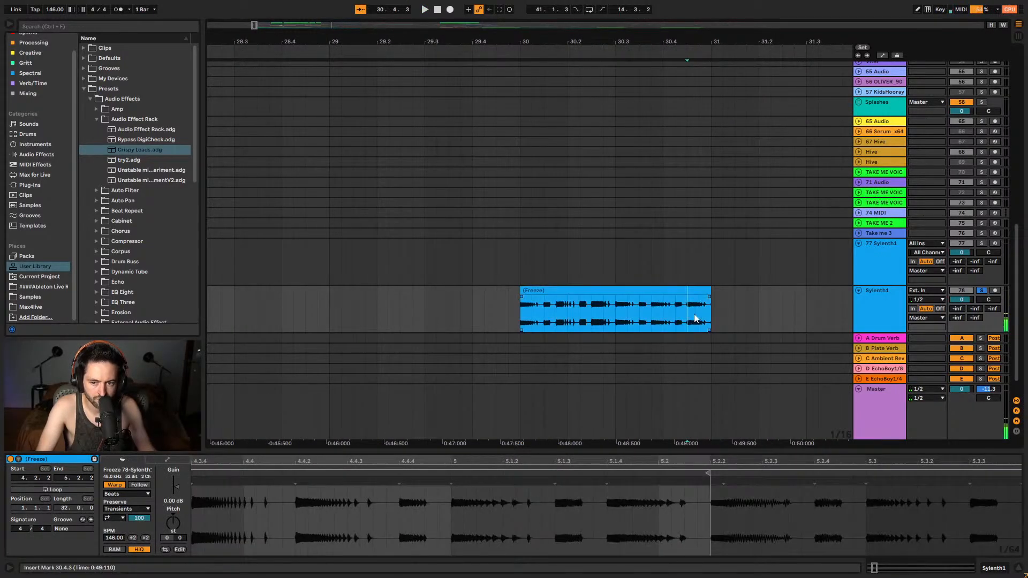
{"action": "key", "text": "Delete"}
{"action": "left_click", "coordinate": [686, 298]}
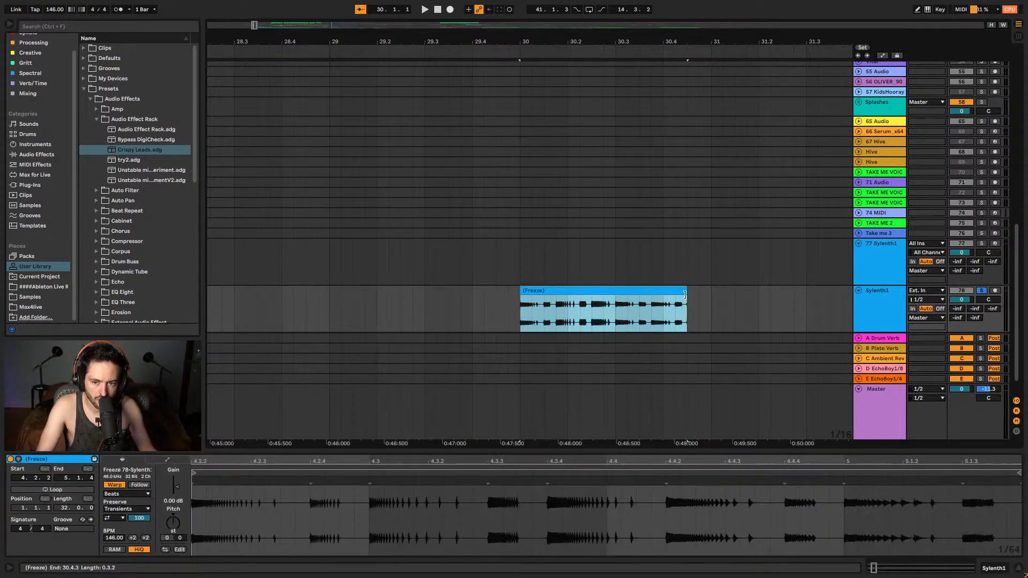
{"action": "key", "text": "space"}
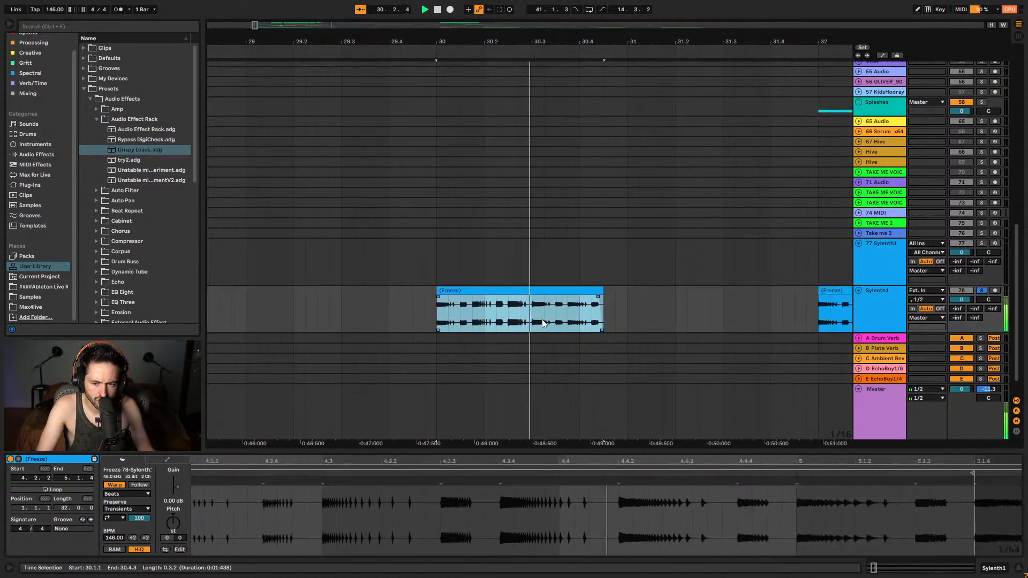
- Deactivate the tail of the bar 30 clip from 30.3.3 to 30.4.3 and play the remaining part
{"action": "left_click", "coordinate": [524, 320]}
{"action": "left_click_drag", "start_coordinate": [527, 315], "coordinate": [572, 311]}
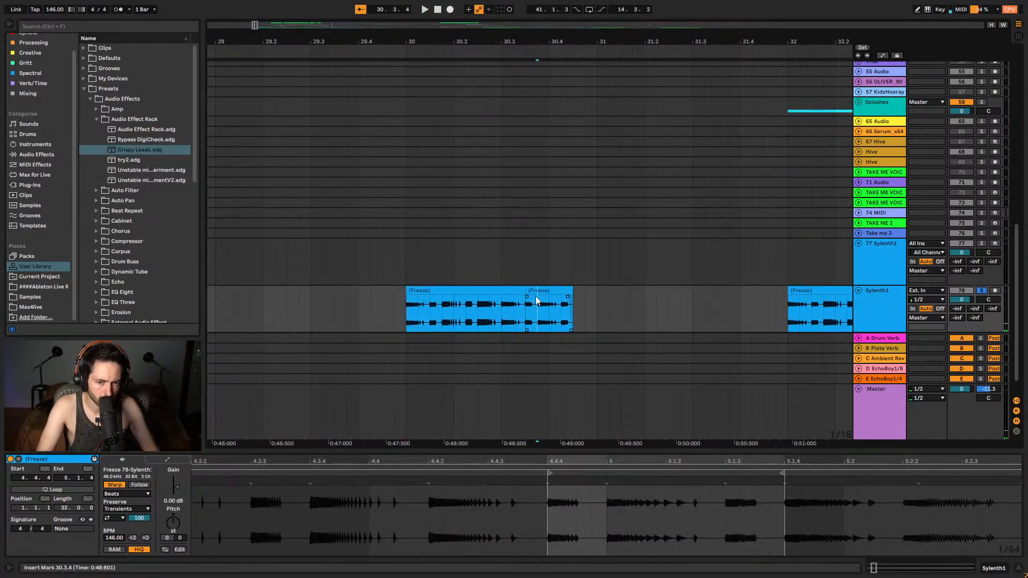
{"action": "key", "text": "0"}
{"action": "left_click", "coordinate": [524, 303]}
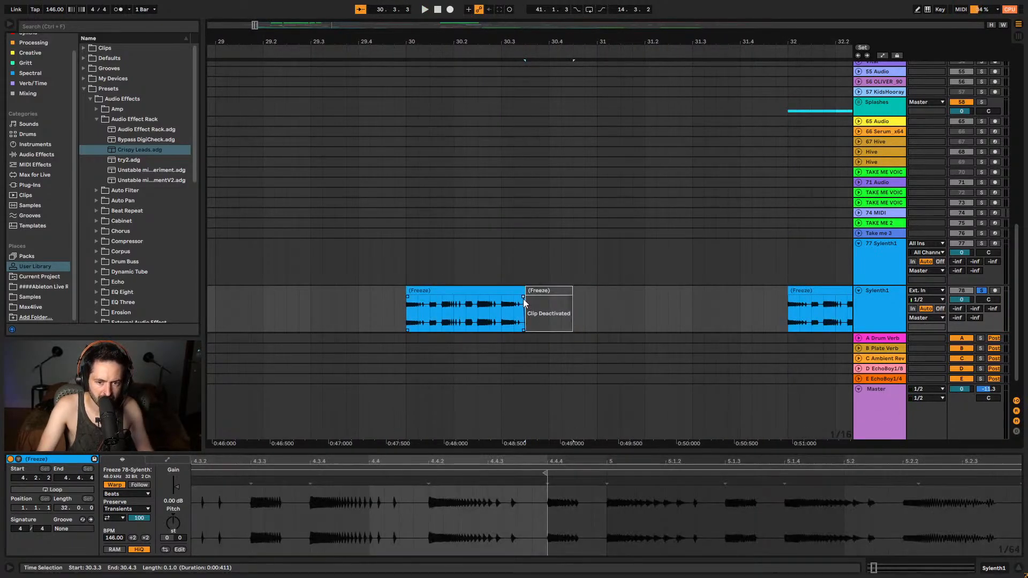
{"action": "left_click", "coordinate": [522, 300]}
{"action": "key", "text": "space"}
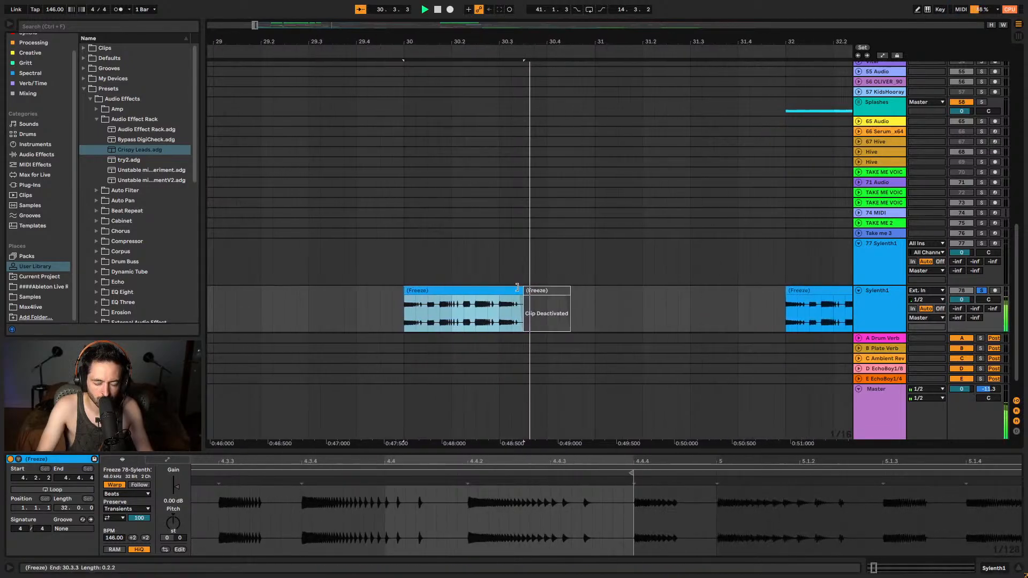
- Extend the active bar 30 clip over the deactivated piece to 30.4.2 and audition it
{"action": "left_click_drag", "start_coordinate": [471, 293], "coordinate": [480, 295]}
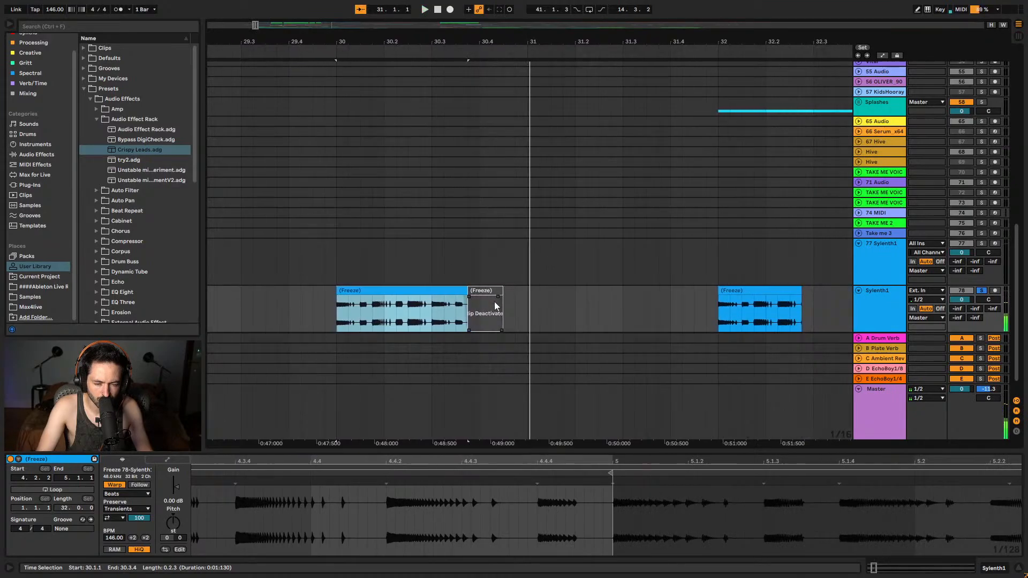
{"action": "left_click_drag", "start_coordinate": [467, 292], "coordinate": [491, 300]}
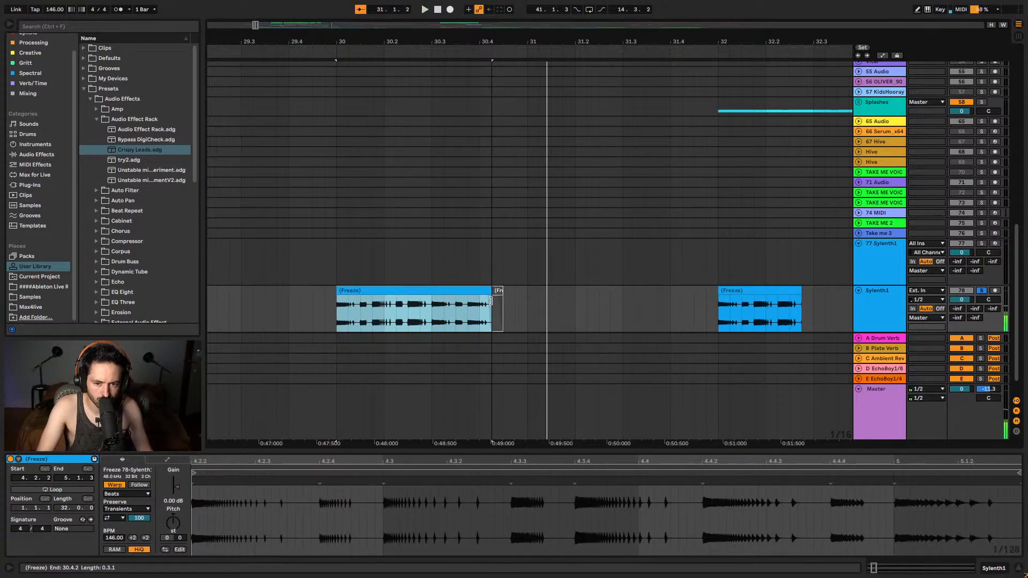
{"action": "key", "text": "space"}
{"action": "key", "text": "space"}
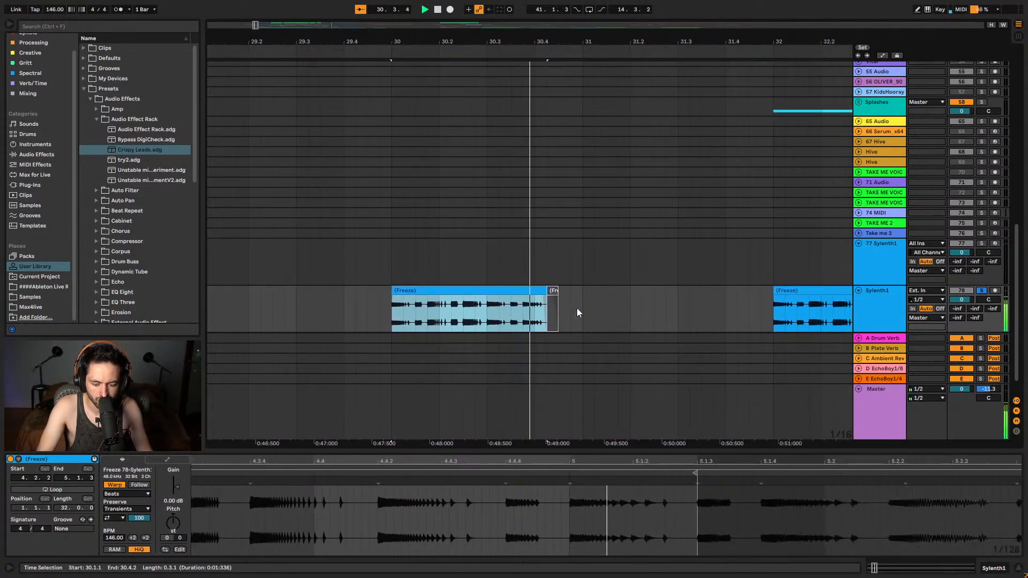
- Set the flattened Sylenth1 track's D EchoBoy1/8 send to -10 dB and play the clip with the delay
{"action": "left_click", "coordinate": [951, 317]}
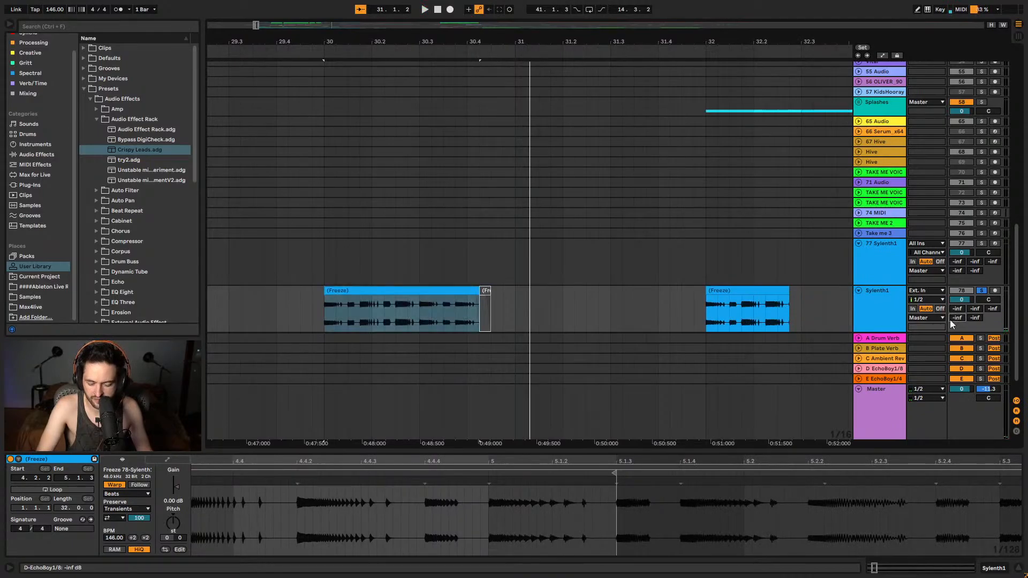
{"action": "type", "text": "-10"}
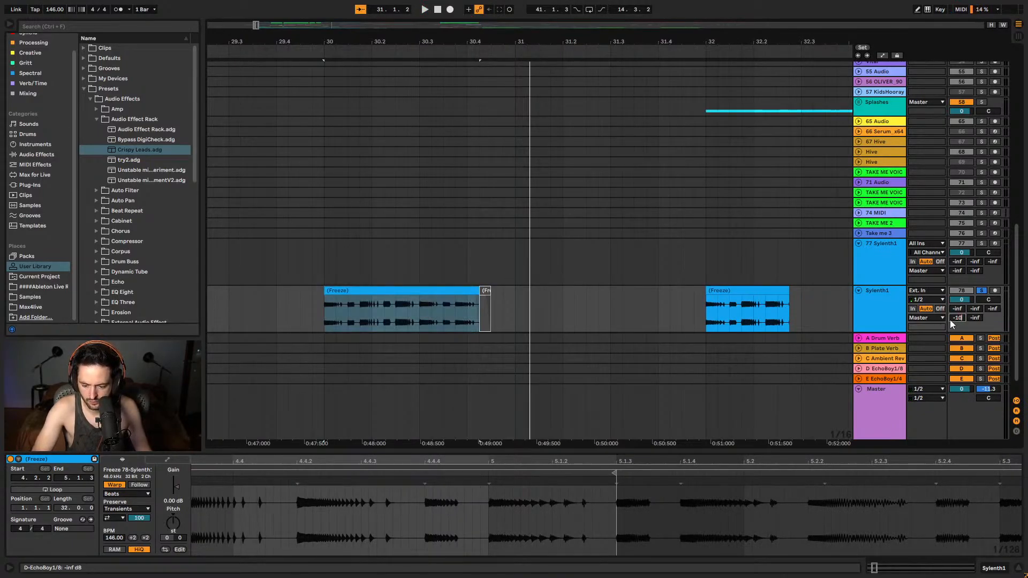
{"action": "key", "text": "Return"}
{"action": "key", "text": "space"}
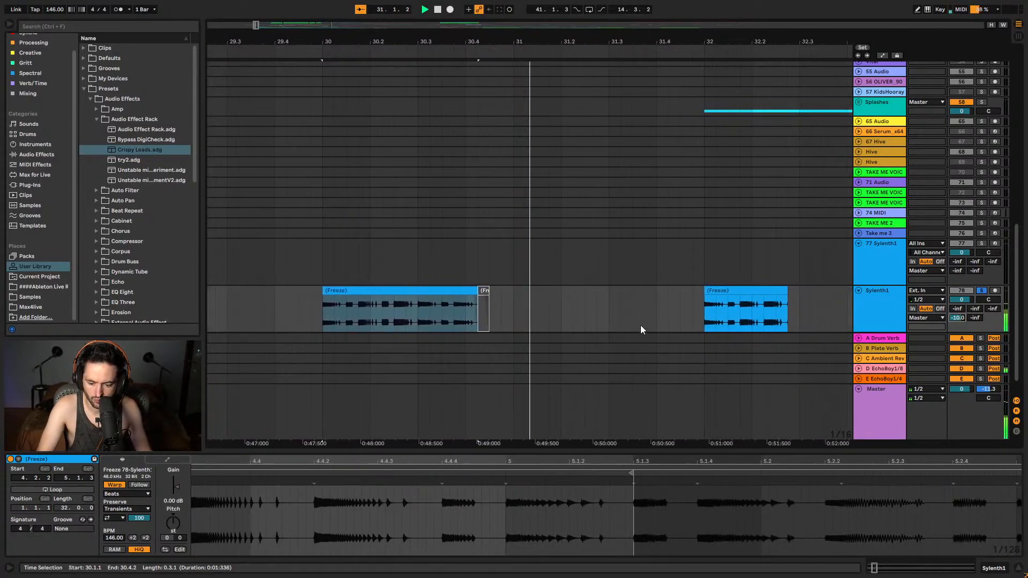
- Try ending the bar 32 clip at 32.3.4, 33.1.1 and 32.4.2 while playing it, and trim it back to 32.2.4
{"action": "left_click", "coordinate": [650, 294]}
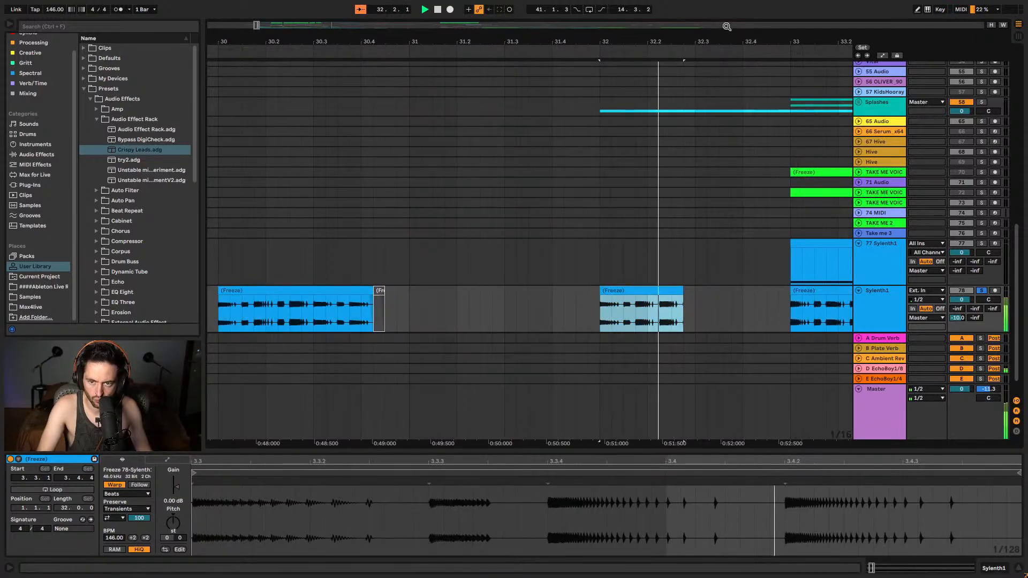
{"action": "left_click_drag", "start_coordinate": [354, 54], "coordinate": [354, 39]}
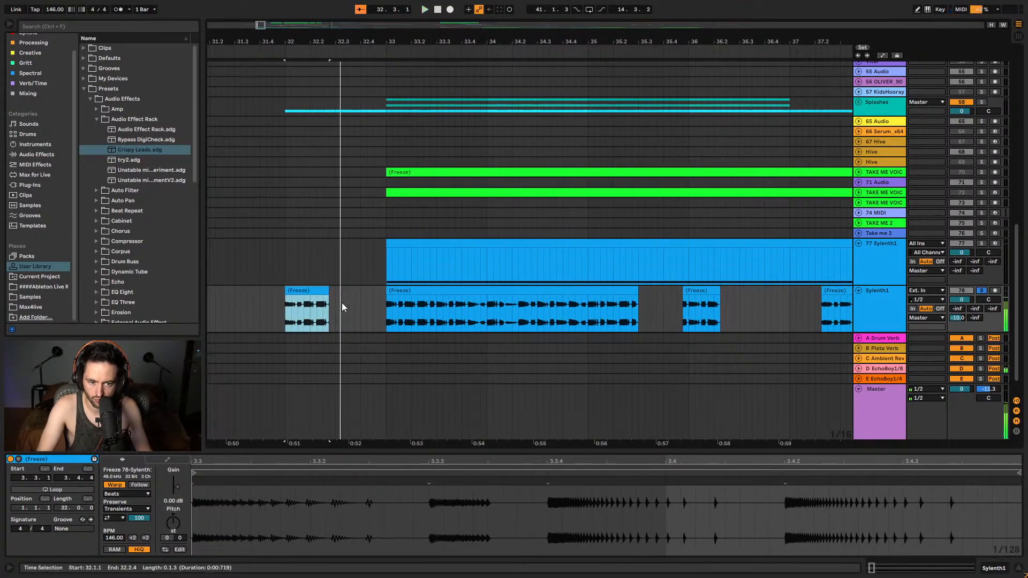
{"action": "left_click_drag", "start_coordinate": [327, 293], "coordinate": [351, 298]}
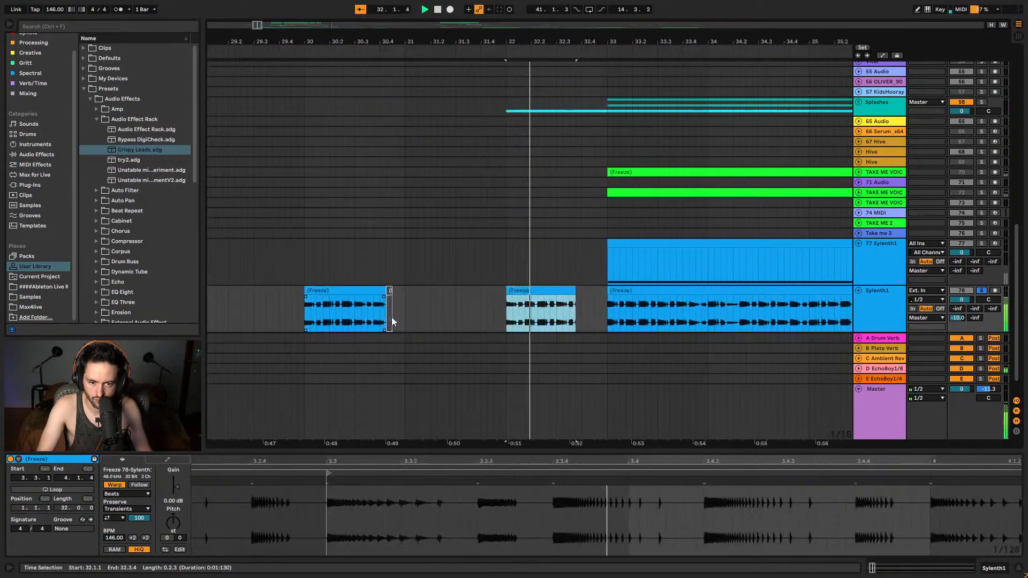
{"action": "left_click_drag", "start_coordinate": [508, 291], "coordinate": [542, 298]}
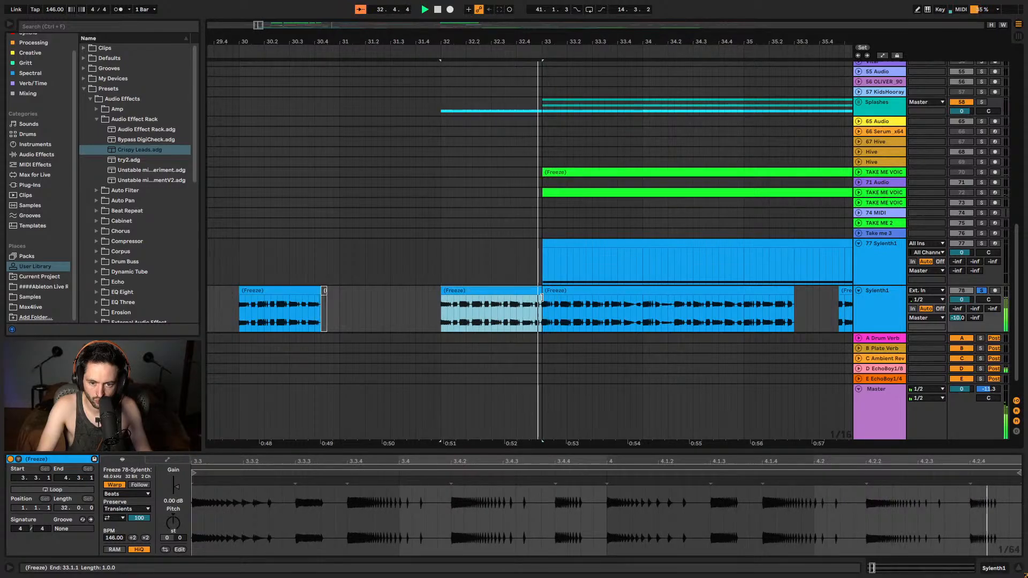
{"action": "left_click_drag", "start_coordinate": [540, 298], "coordinate": [523, 301]}
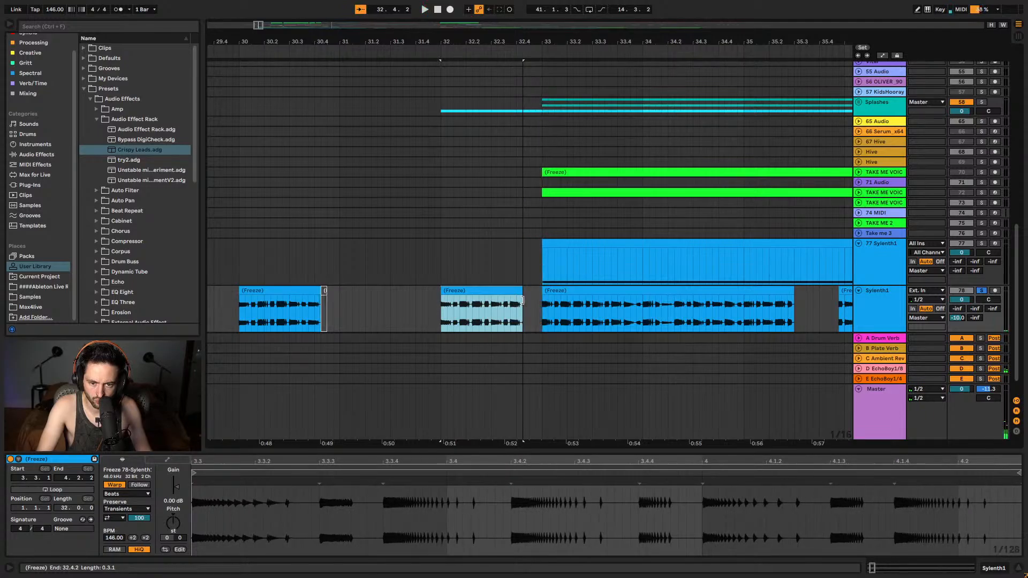
{"action": "scroll", "coordinate": [486, 294], "scroll_direction": "left", "scroll_amount": 3}
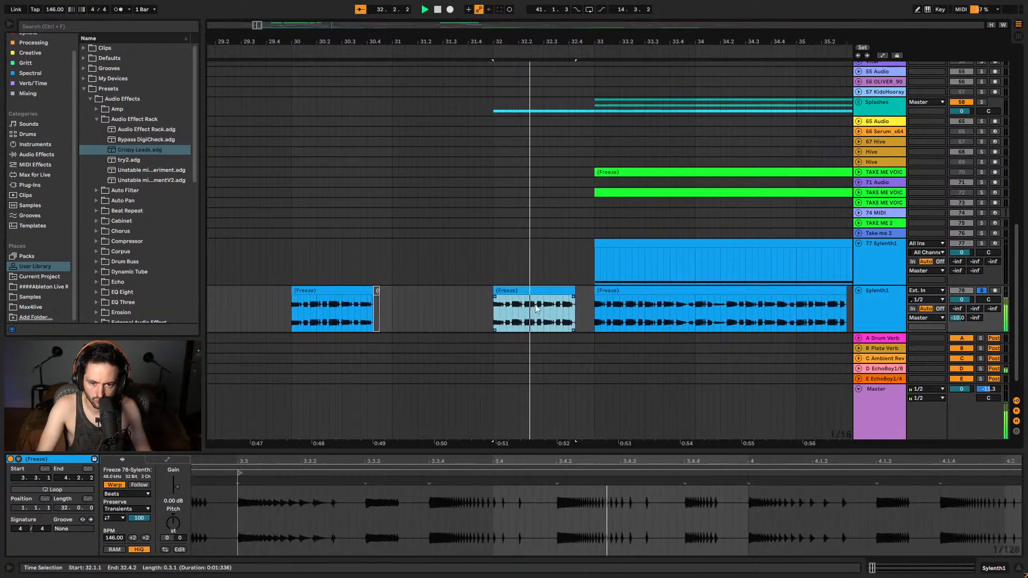
{"action": "left_click_drag", "start_coordinate": [558, 292], "coordinate": [524, 300]}
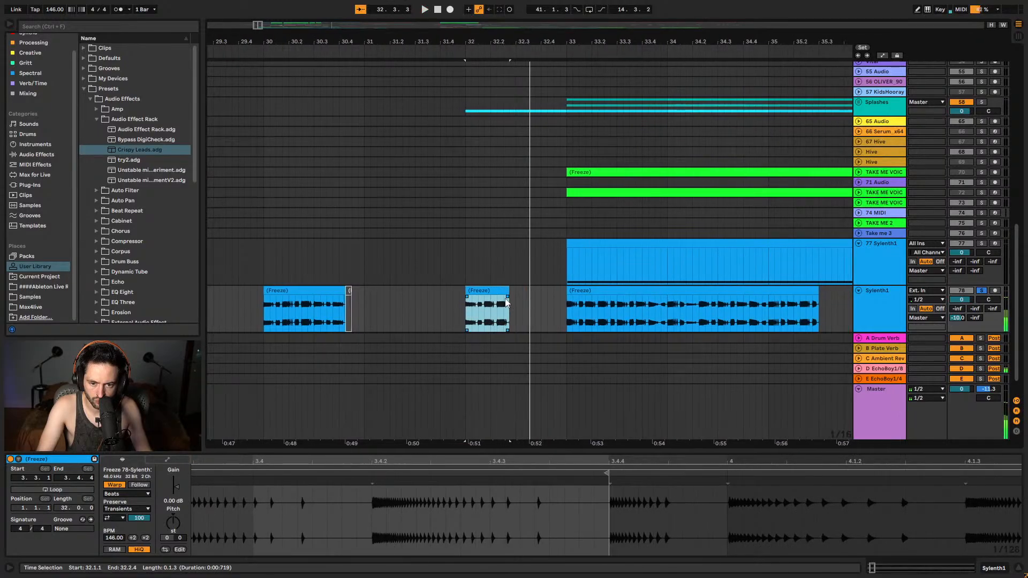
{"action": "key", "text": "space"}
- Delete the leftover flattened Sylenth1 clips between bar 33 and 36.2.2
{"action": "key", "text": "minus"}
{"action": "key", "text": "minus"}
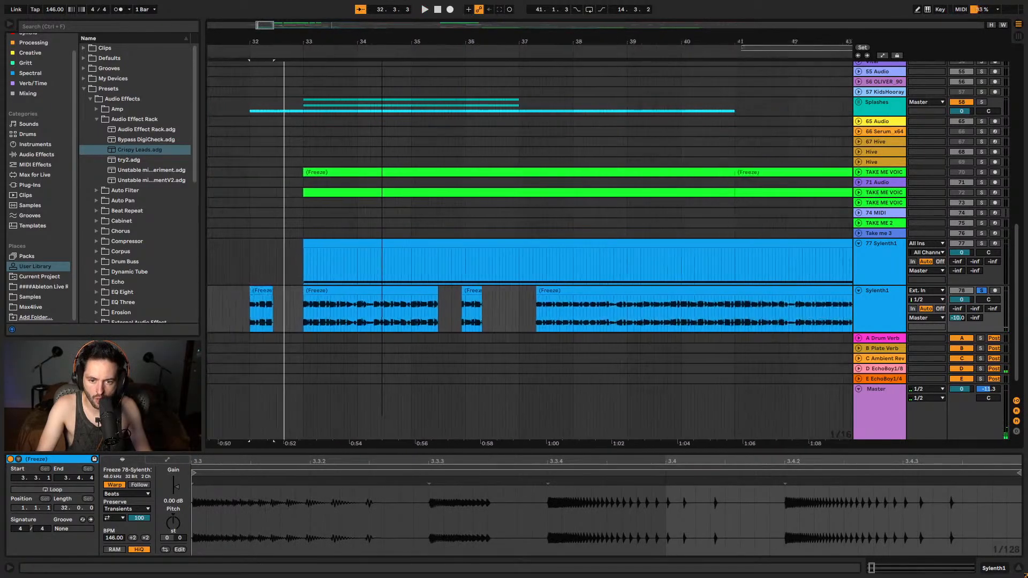
{"action": "left_click", "coordinate": [412, 294]}
{"action": "key", "text": "Delete"}
{"action": "left_click", "coordinate": [468, 292]}
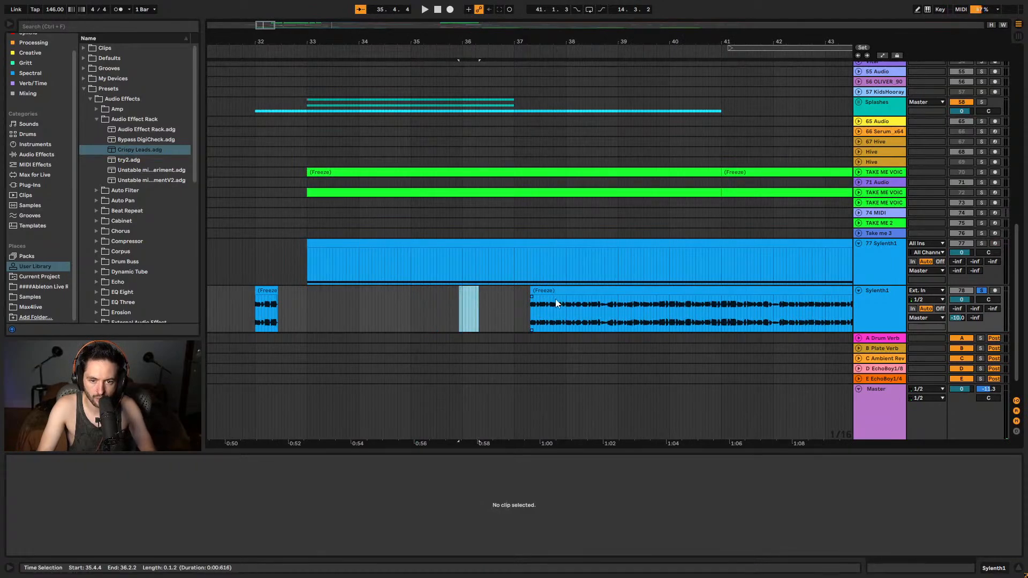
- Play the remaining flattened Sylenth1 clip from its start at 37.2.2
{"action": "key", "text": "Delete"}
{"action": "left_click", "coordinate": [557, 292]}
{"action": "key", "text": "space"}
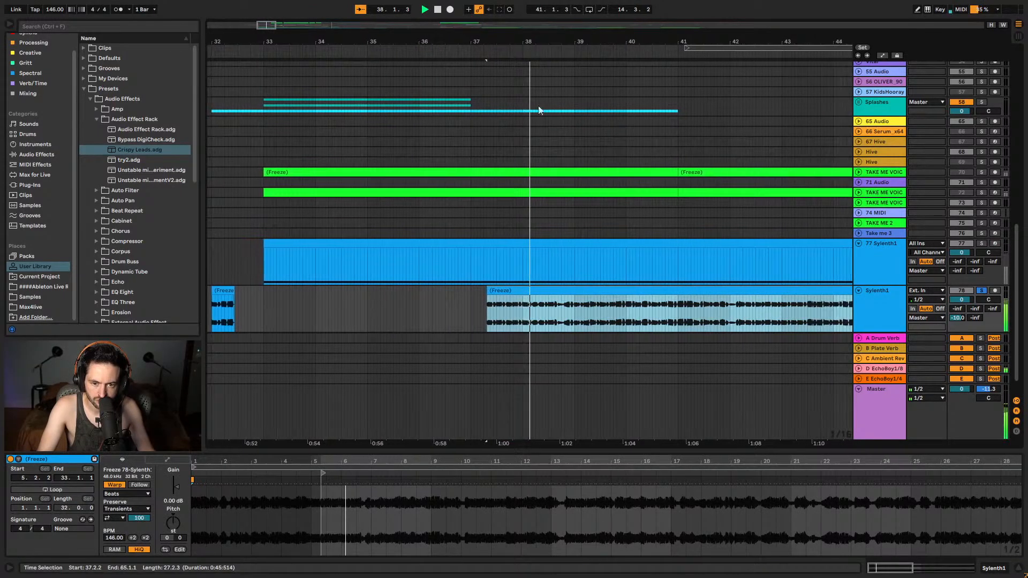
{"action": "key", "text": "plus"}
{"action": "key", "text": "plus"}
- Audition the flattened clip around bar 38, move its section from 38.2.2 to 38.4.2 to 36.1.1, and play it
{"action": "left_click", "coordinate": [466, 321]}
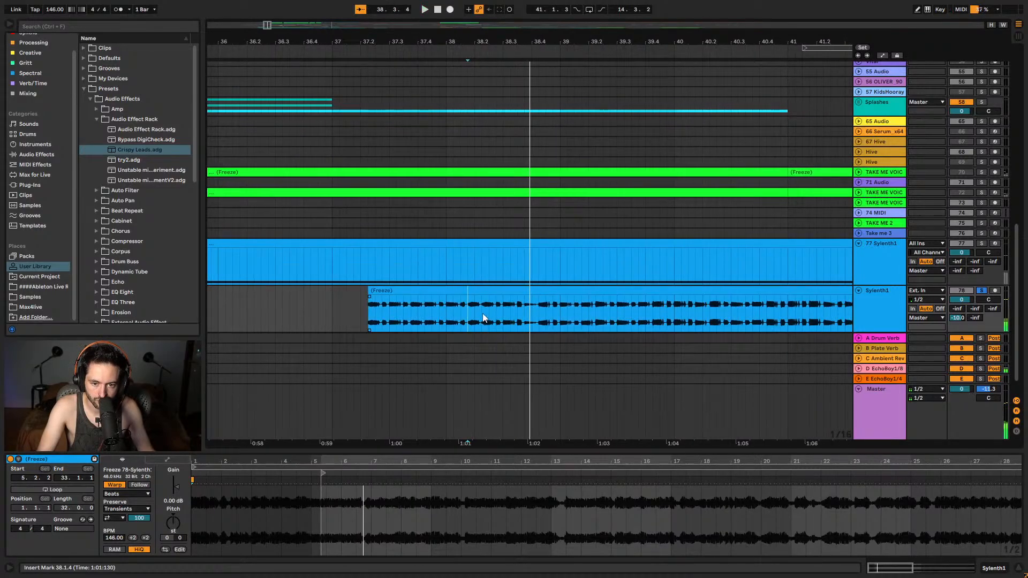
{"action": "left_click", "coordinate": [483, 317]}
{"action": "key", "text": "space"}
{"action": "left_click", "coordinate": [476, 330]}
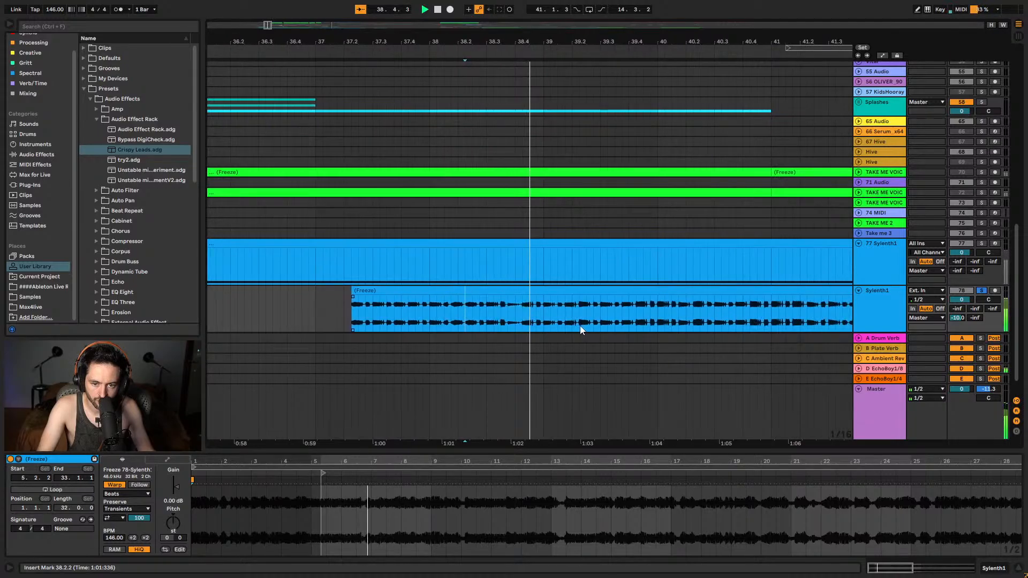
{"action": "key", "text": "space"}
{"action": "key", "text": "space"}
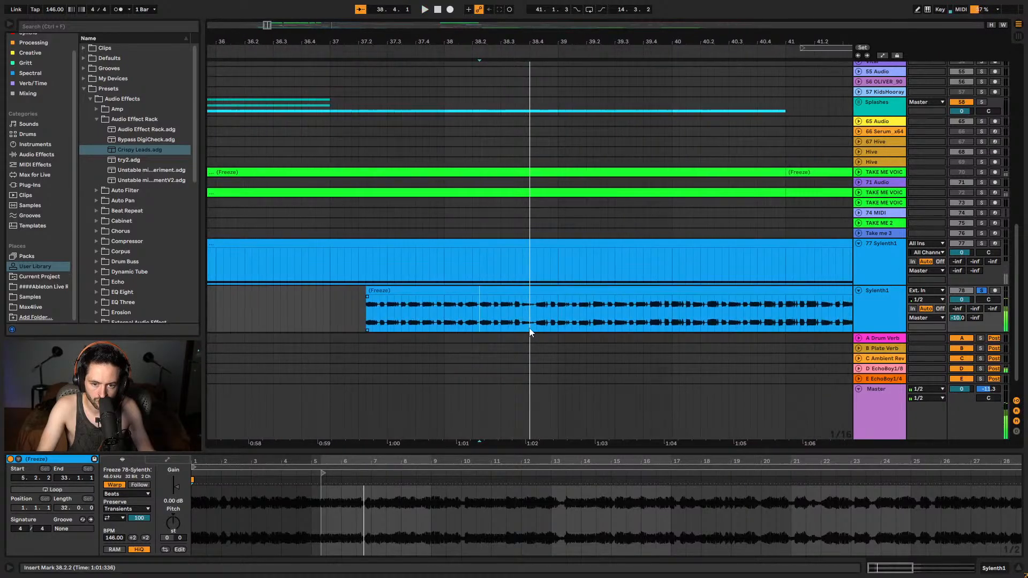
{"action": "left_click", "coordinate": [536, 328], "text": "shift"}
{"action": "left_click_drag", "start_coordinate": [501, 304], "coordinate": [240, 320]}
{"action": "key", "text": "space"}
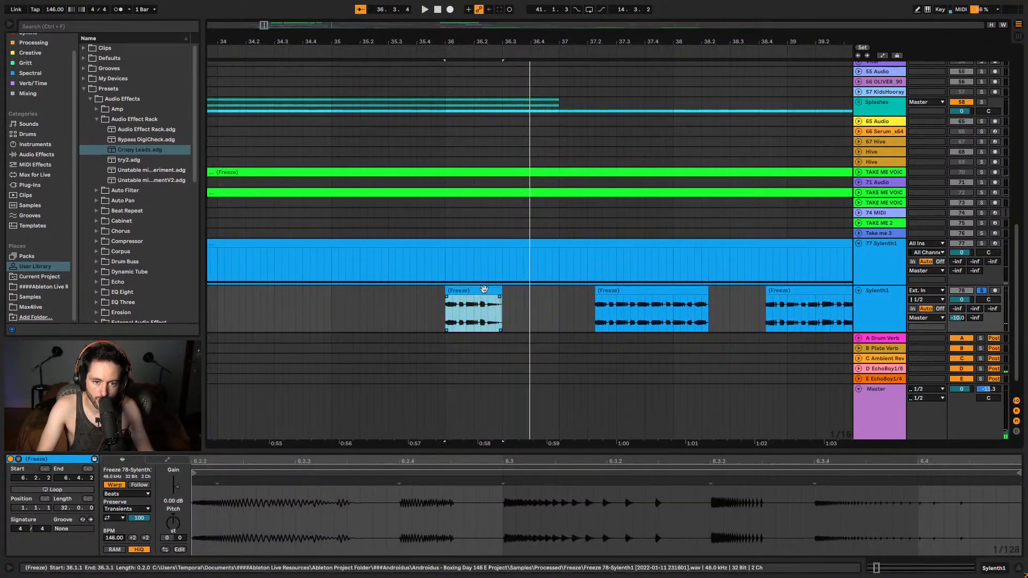
- Delete the leftover flattened piece between 37.2.2 and 38.2.2
{"action": "left_click_drag", "start_coordinate": [731, 37], "coordinate": [551, 39]}
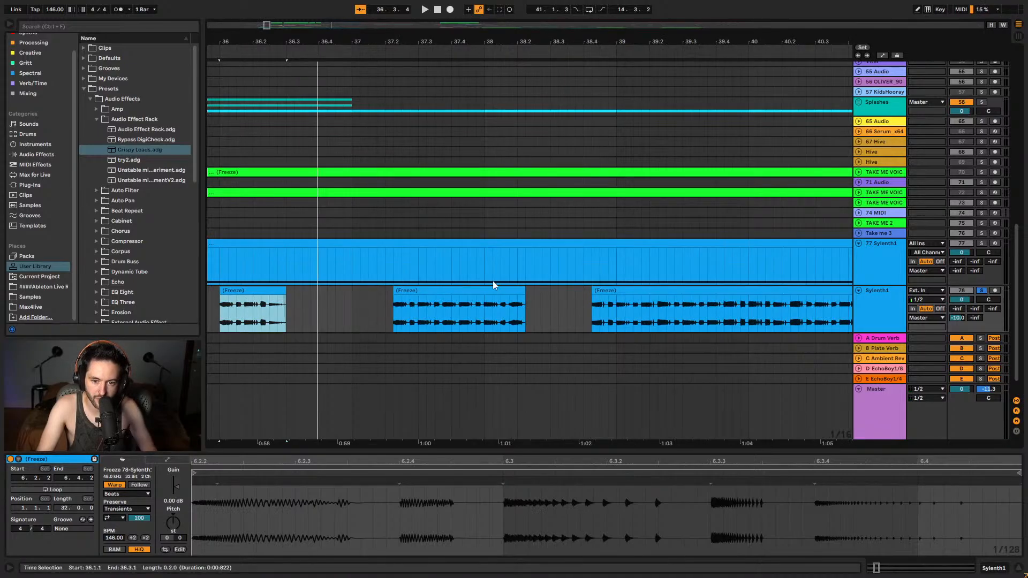
{"action": "left_click", "coordinate": [494, 300]}
{"action": "key", "text": "Delete"}
- Audition the remaining flattened clip from its start, 39.1.1 and 39.2.2 to find another usable section
{"action": "left_click", "coordinate": [641, 292]}
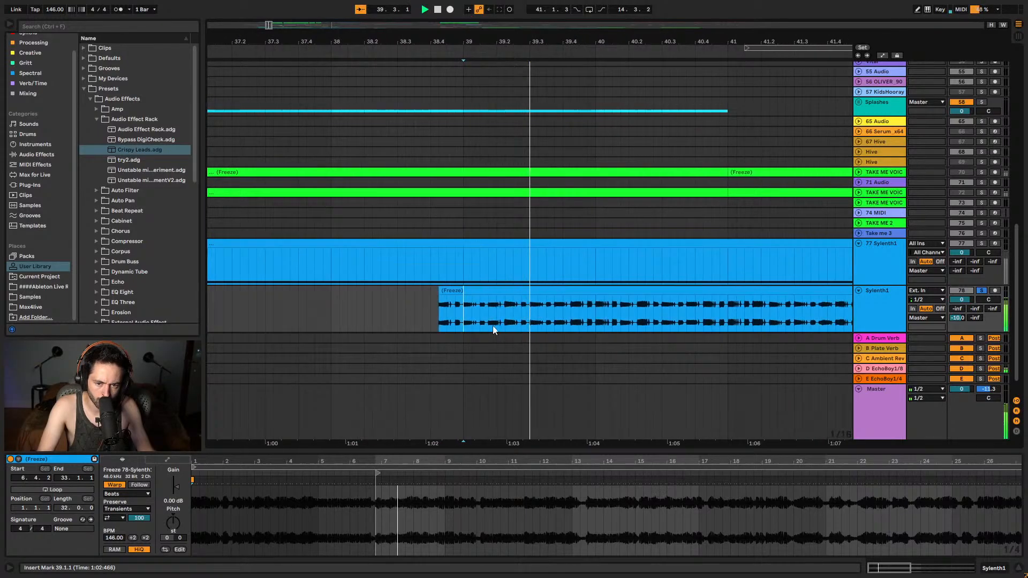
{"action": "left_click", "coordinate": [486, 312]}
{"action": "key", "text": "space"}
{"action": "left_click", "coordinate": [494, 317]}
{"action": "key", "text": "space"}
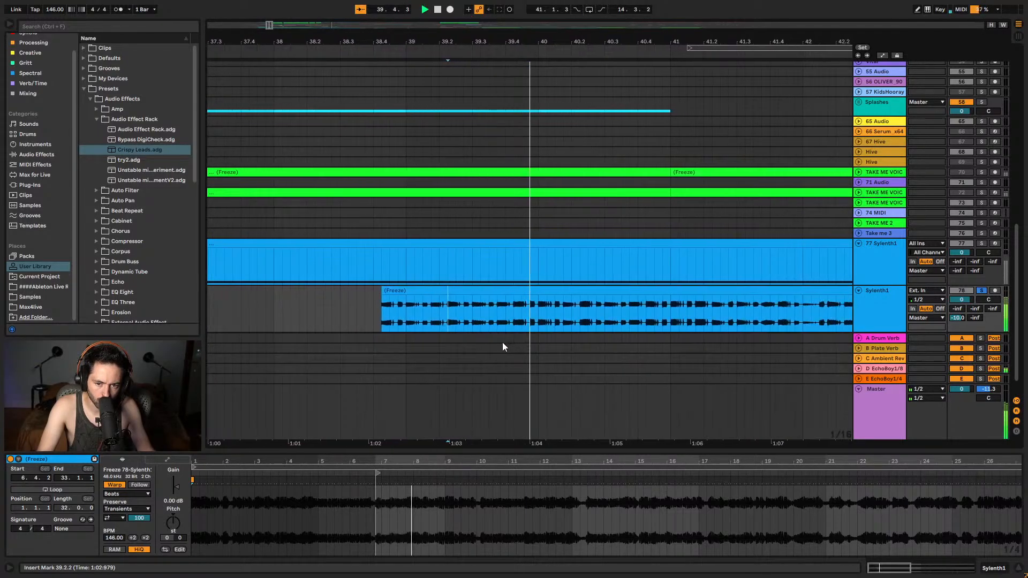
{"action": "key", "text": "space"}
{"action": "key", "text": "space"}
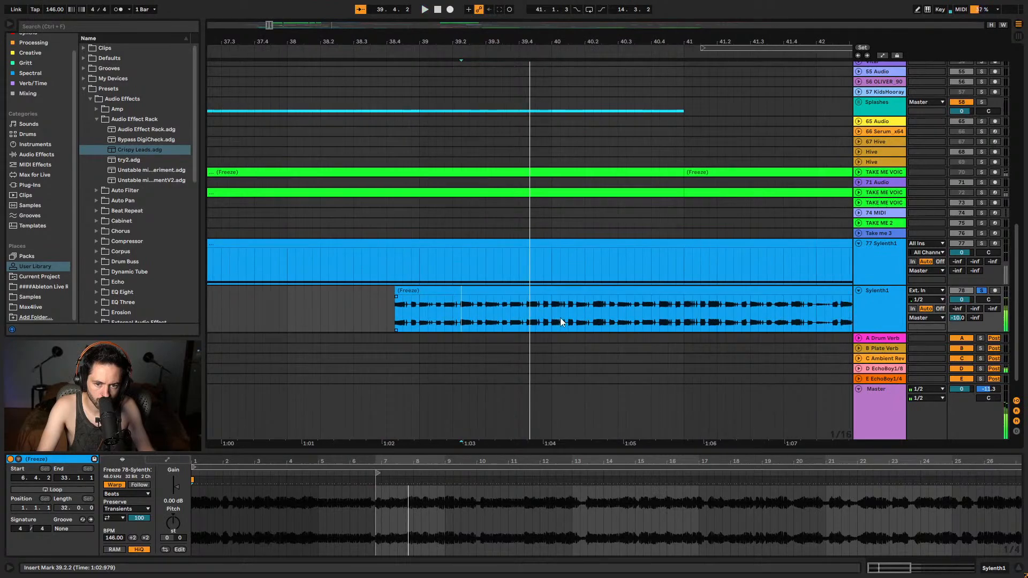
- Move the section from 39.2.2 to 40.1.1 to bar 37.1.1 and play it
{"action": "left_click", "coordinate": [553, 316], "text": "shift"}
{"action": "key", "text": "Delete"}
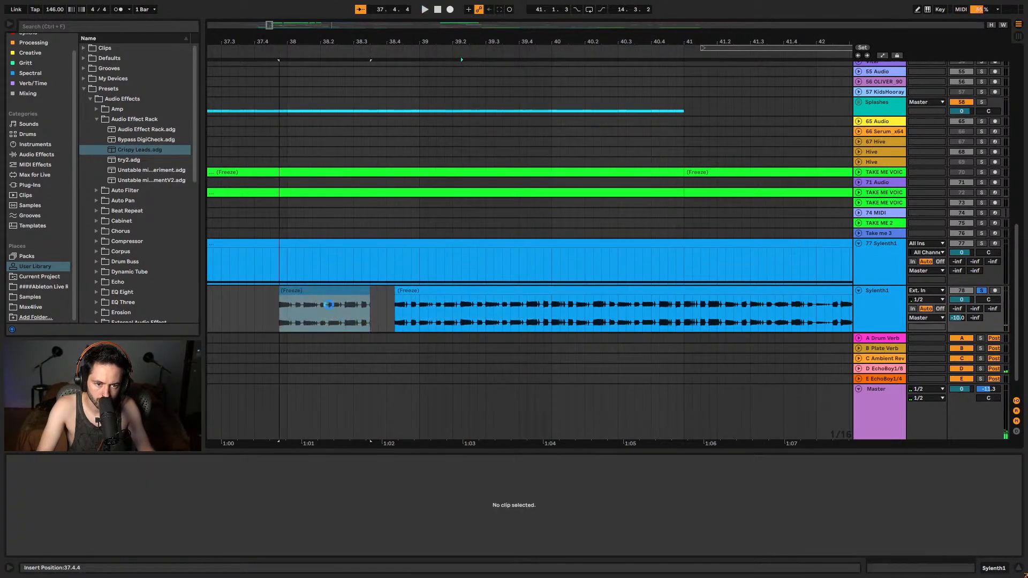
{"action": "key", "text": "space"}
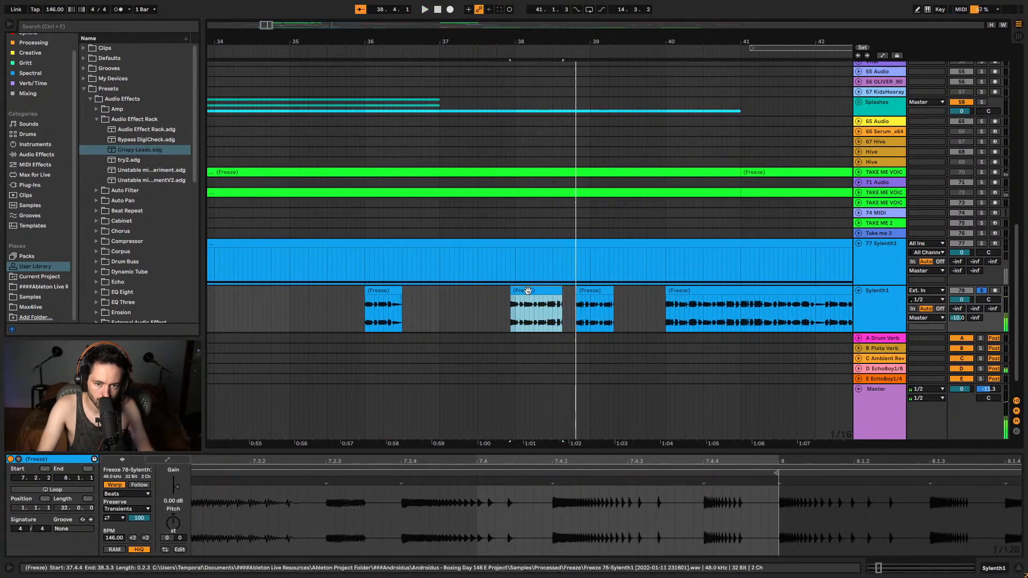
{"action": "left_click_drag", "start_coordinate": [524, 295], "coordinate": [459, 300]}
{"action": "key", "text": "space"}
{"action": "key", "text": "space"}
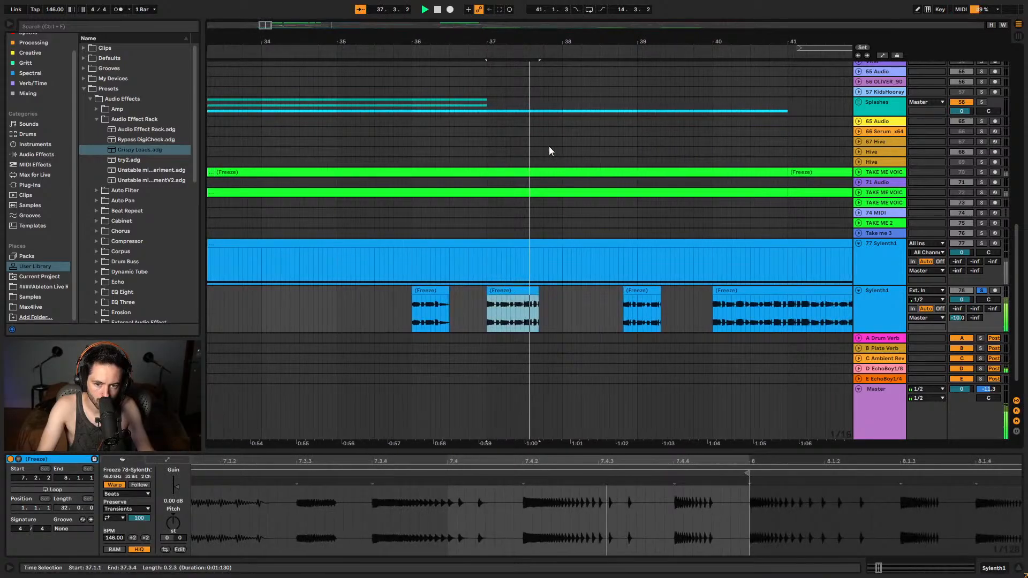
- Cut off the end of the bar 37 clip from 37.3.1 onward and play the shortened clip
{"action": "key", "text": "z"}
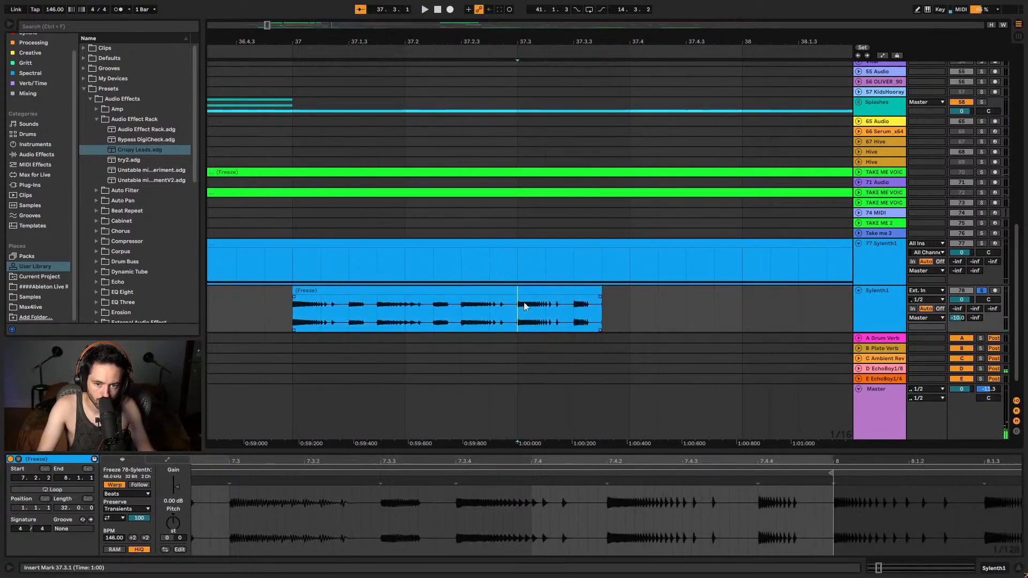
{"action": "left_click_drag", "start_coordinate": [517, 299], "coordinate": [602, 300]}
{"action": "key", "text": "Delete"}
{"action": "key", "text": "space"}
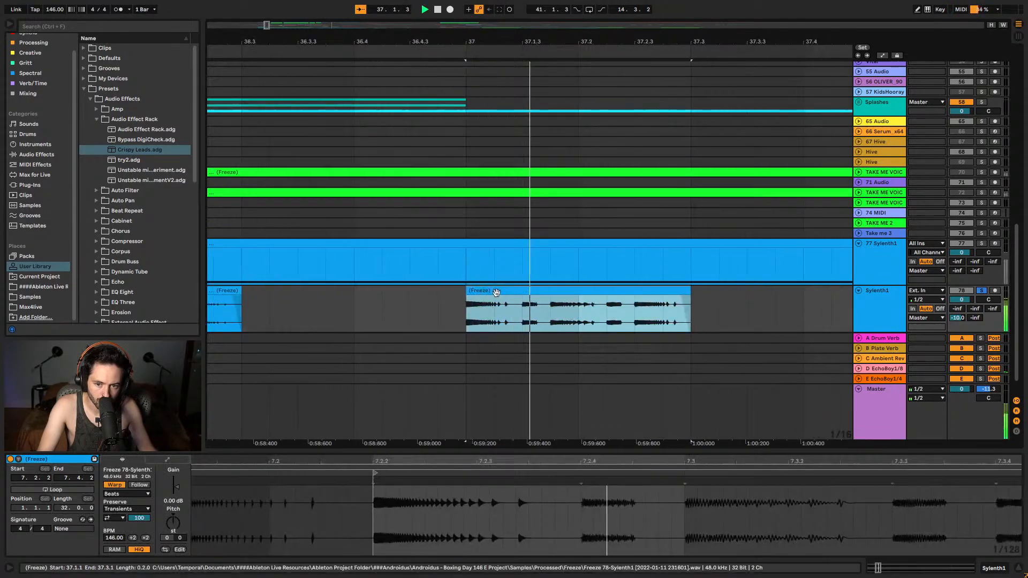
- Play the kept Sylenth1 clips at bars 37, 32 and 30 to compare them
{"action": "key", "text": "x"}
{"action": "key", "text": "minus"}
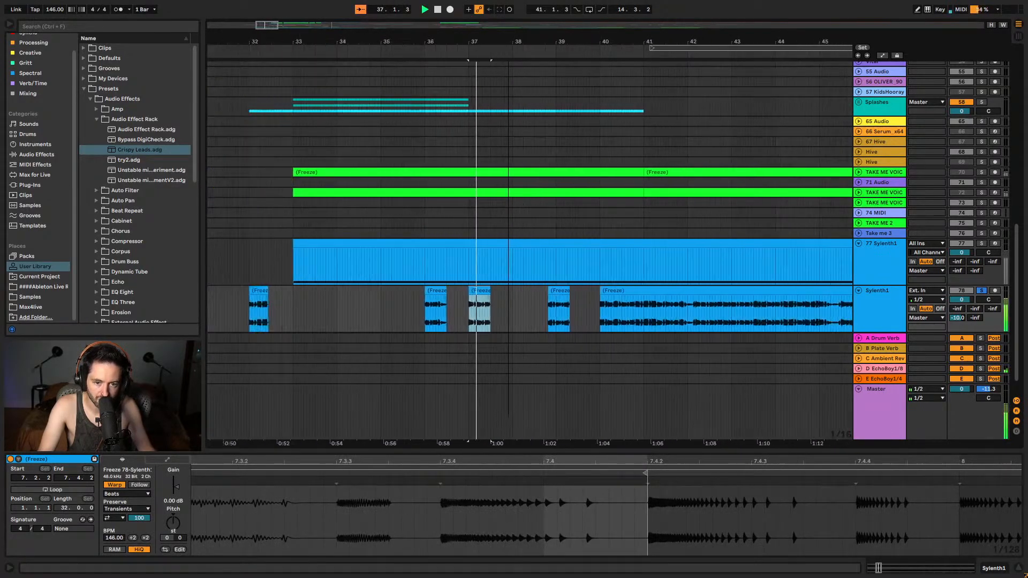
{"action": "key", "text": "space"}
{"action": "key", "text": "space"}
{"action": "left_click", "coordinate": [323, 291]}
{"action": "key", "text": "space"}
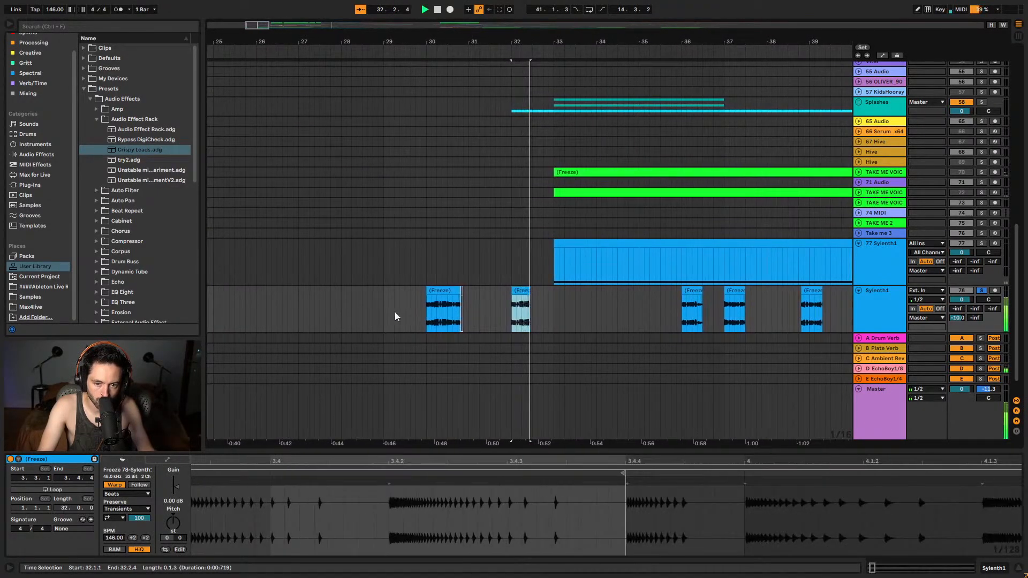
{"action": "left_click", "coordinate": [431, 309]}
{"action": "key", "text": "space"}
{"action": "key", "text": "space"}
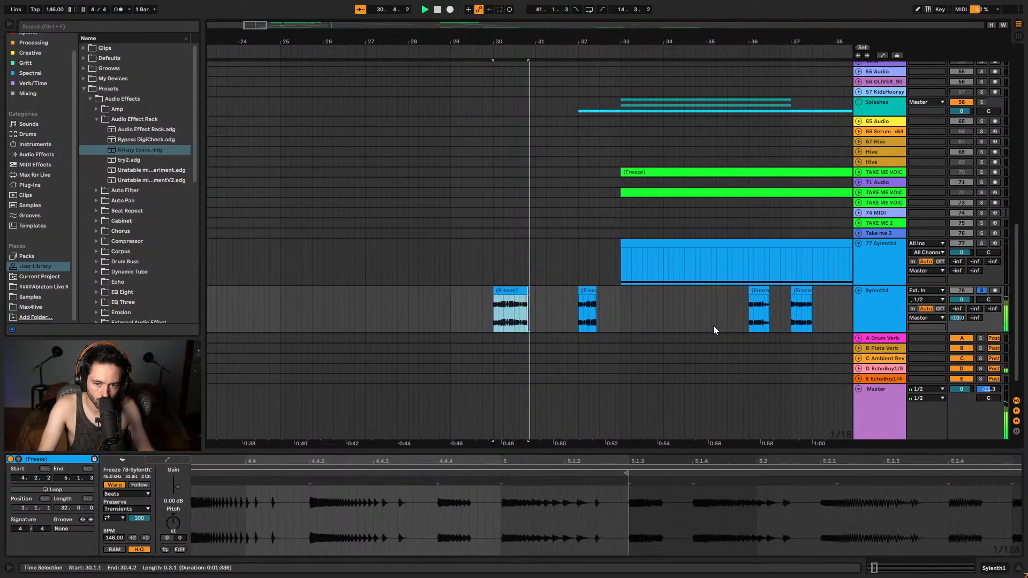
{"action": "left_click", "coordinate": [567, 293]}
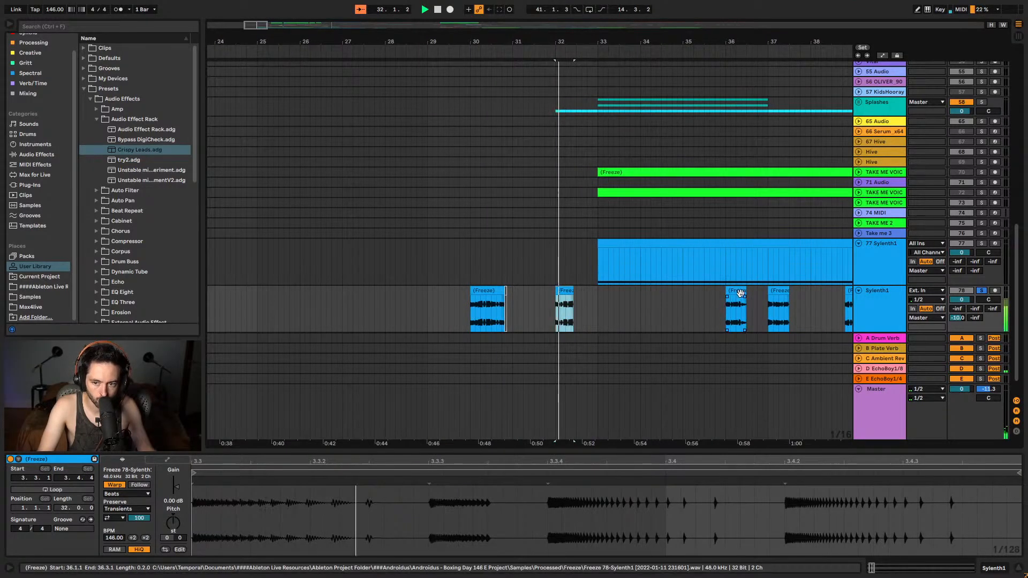
- Move the bar 36 clip to 33.1.1 and the bar 37 clip to 34.1.1, and play the result
{"action": "left_click", "coordinate": [662, 308]}
{"action": "key", "text": "ctrl+v"}
{"action": "left_click_drag", "start_coordinate": [671, 304], "coordinate": [619, 305]}
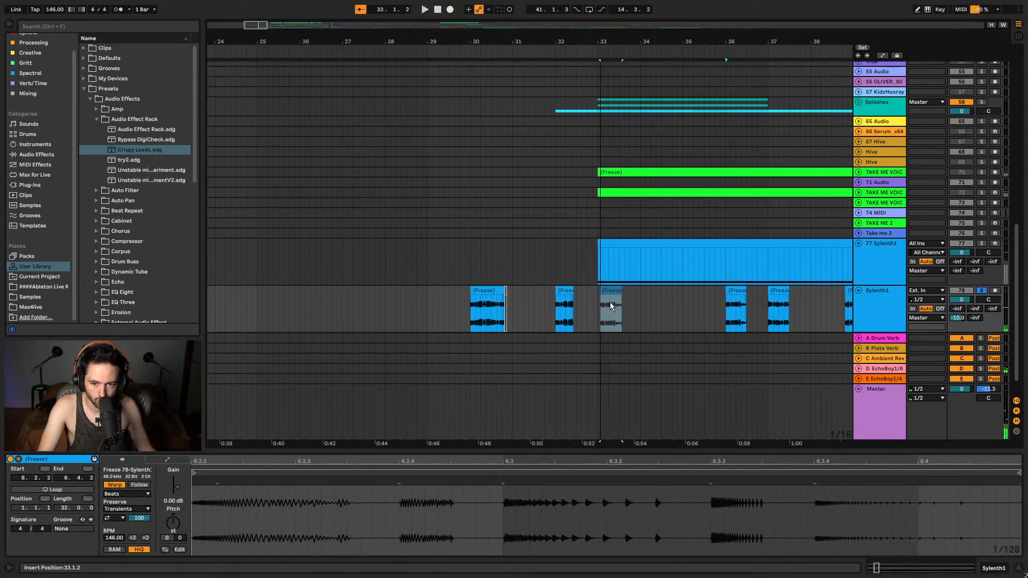
{"action": "left_click_drag", "start_coordinate": [774, 294], "coordinate": [681, 307]}
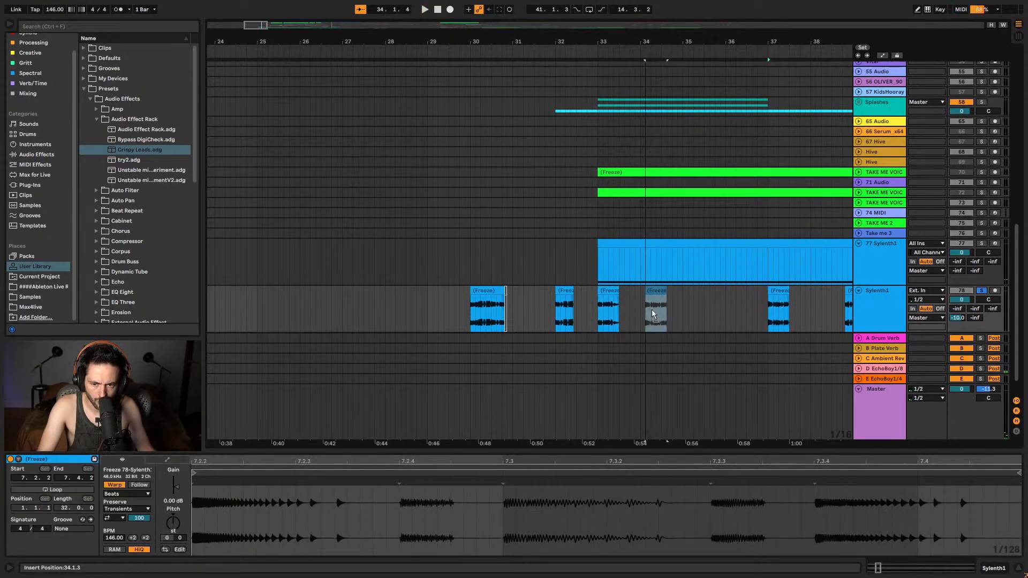
{"action": "left_click", "coordinate": [649, 311]}
{"action": "key", "text": "space"}
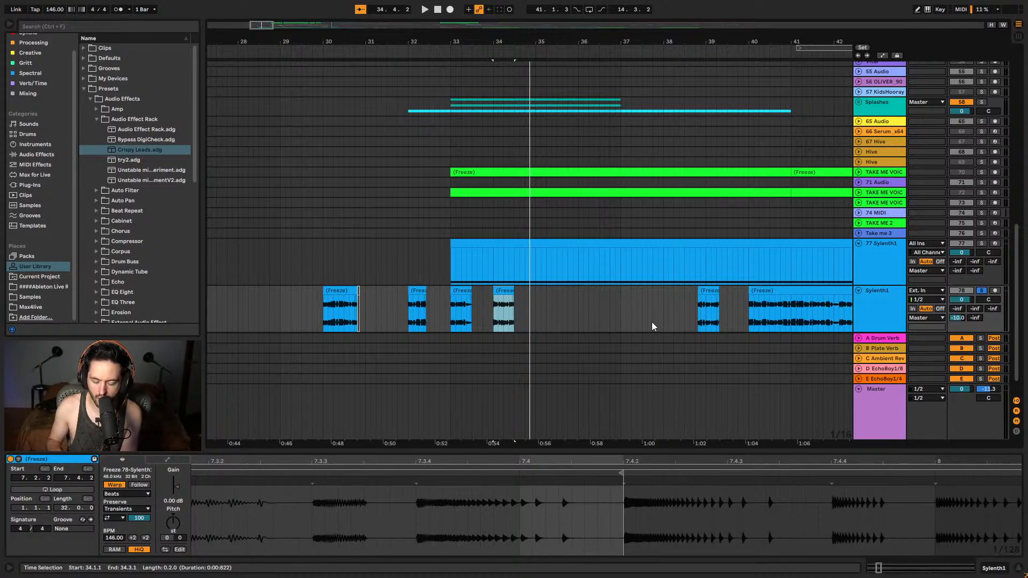
- Try the leftover 38.4.2 clip at 35.1.1 while playing, and delete it
{"action": "left_click", "coordinate": [709, 294]}
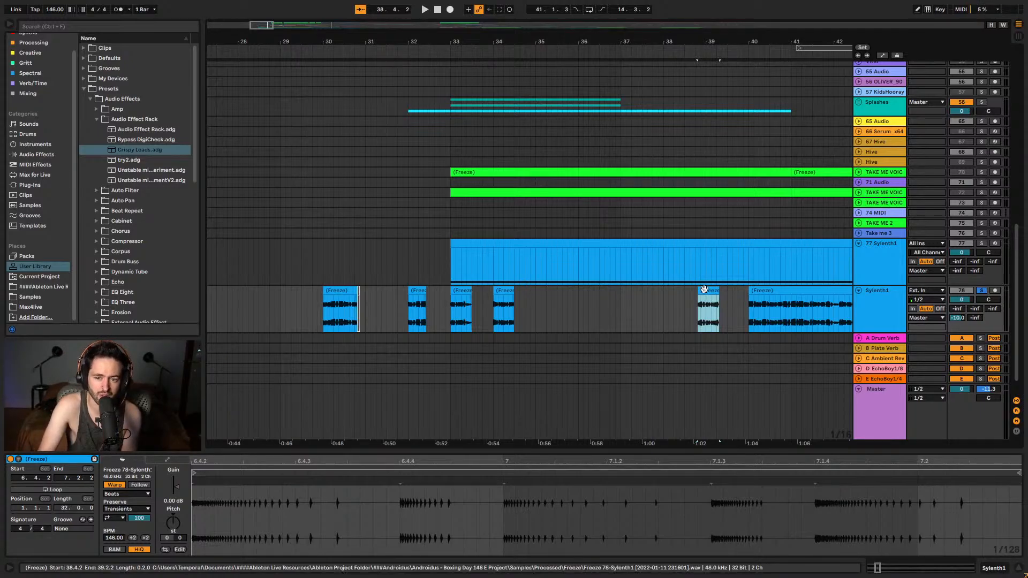
{"action": "left_click_drag", "start_coordinate": [706, 298], "coordinate": [542, 301]}
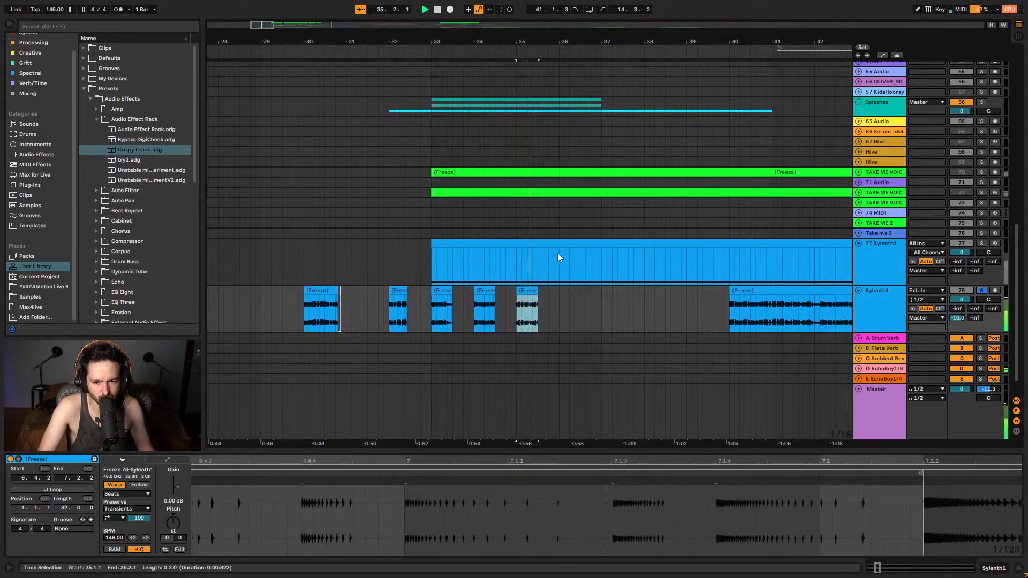
{"action": "key", "text": "Delete"}
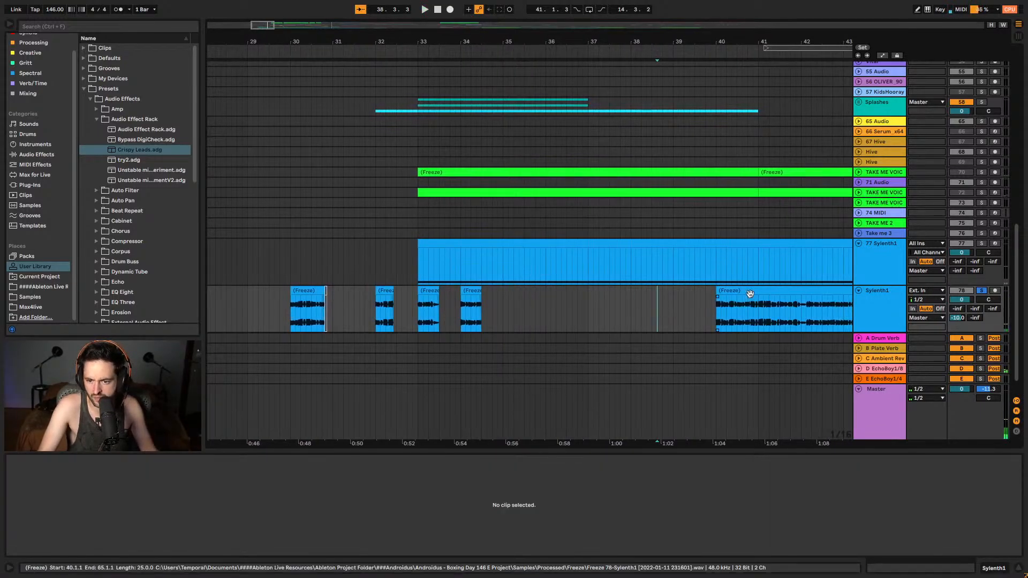
- Audition the remaining flattened clip from several points between 40.1.1 and 40.2.2 to find the next usable section
{"action": "left_click", "coordinate": [749, 308]}
{"action": "left_click_drag", "start_coordinate": [770, 36], "coordinate": [509, 281]}
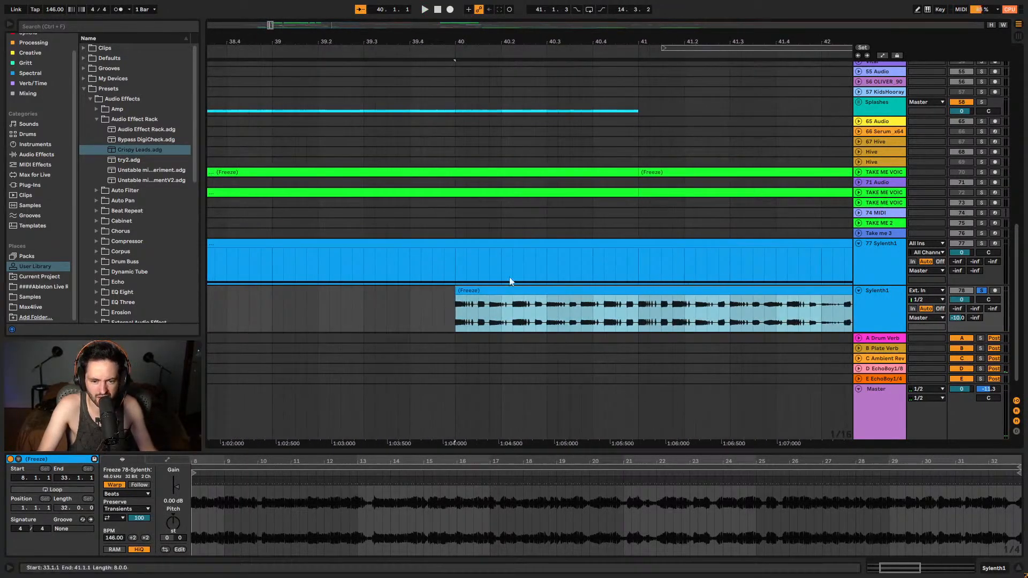
{"action": "left_click", "coordinate": [457, 321]}
{"action": "key", "text": "space"}
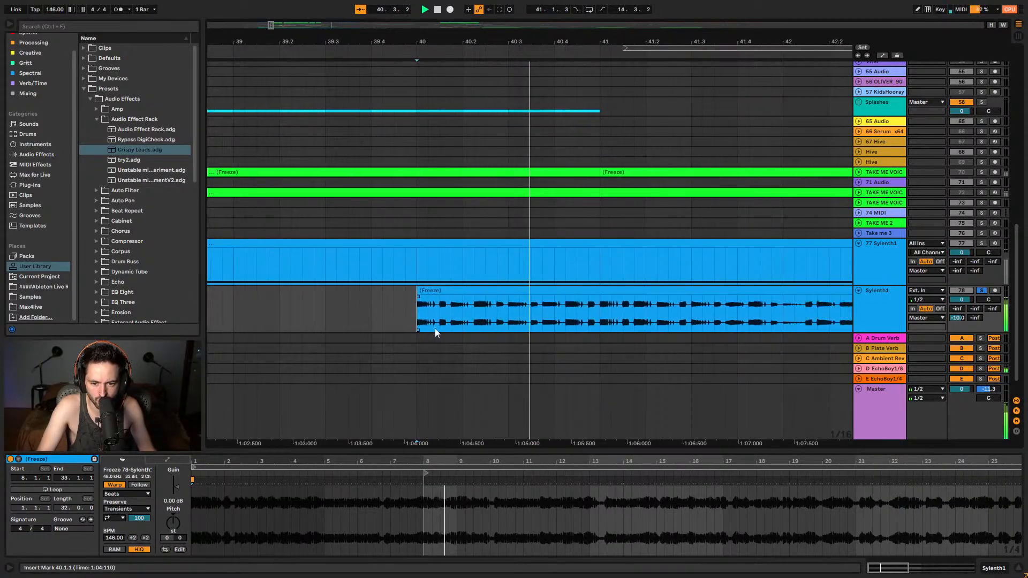
{"action": "left_click", "coordinate": [447, 325]}
{"action": "key", "text": "space"}
{"action": "key", "text": "space"}
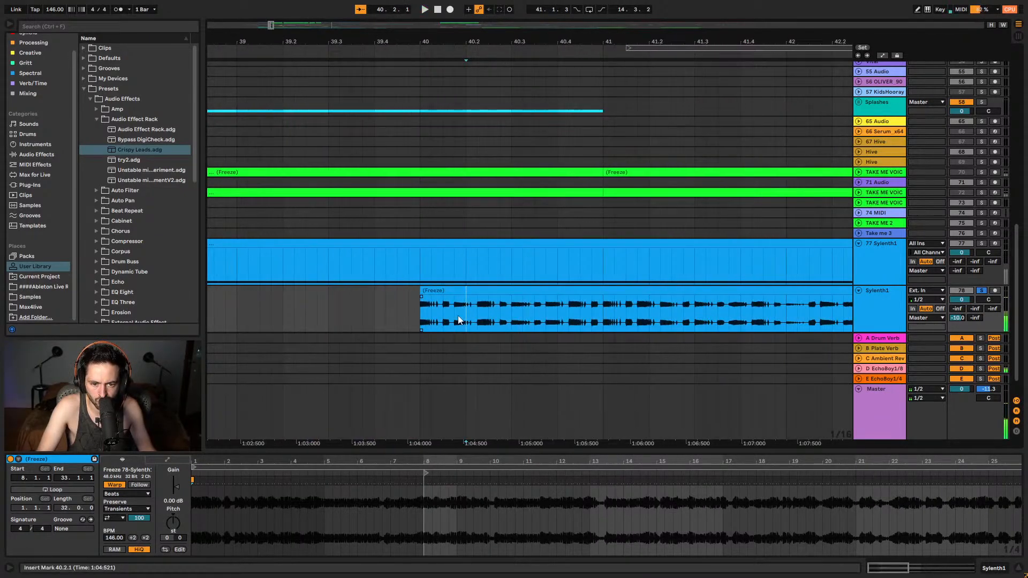
{"action": "key", "text": "space"}
{"action": "left_click", "coordinate": [449, 314]}
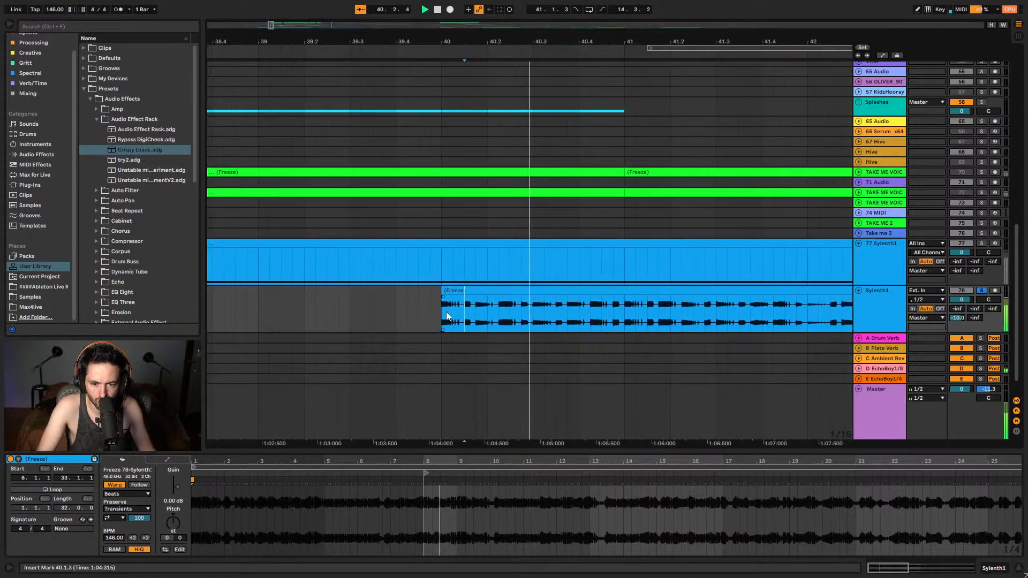
{"action": "left_click", "coordinate": [474, 307]}
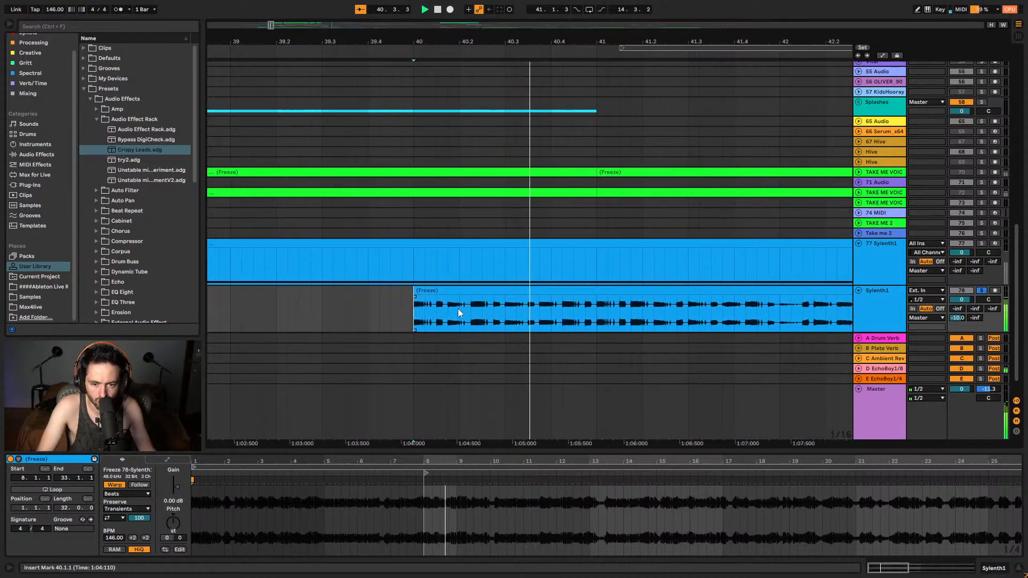
{"action": "left_click", "coordinate": [451, 310]}
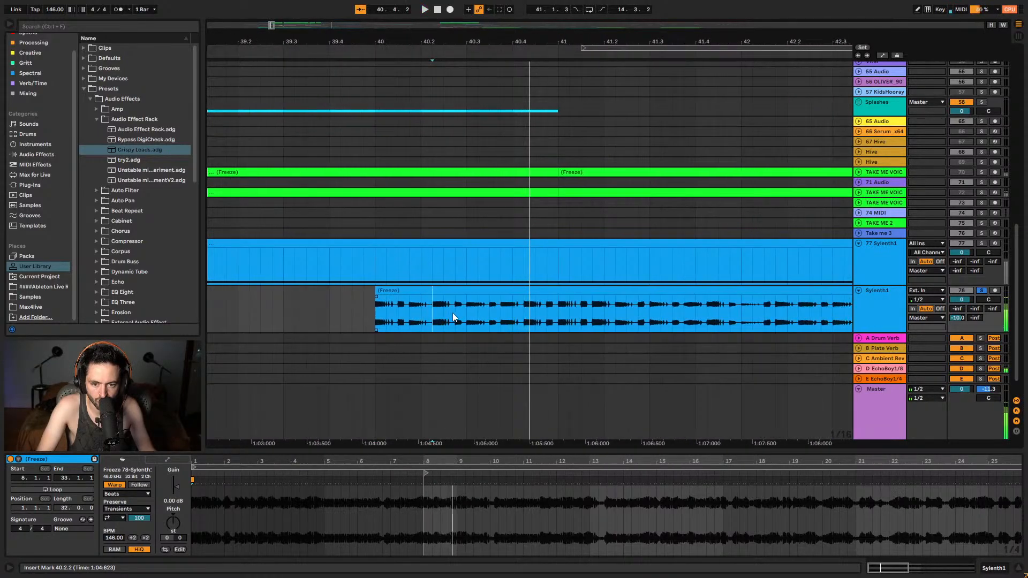
{"action": "left_click", "coordinate": [452, 312]}
{"action": "key", "text": "space"}
- Move the section from 40.2.2 to 40.4.2 to 39.2.1 and play it there
{"action": "key", "text": "shift+Right"}
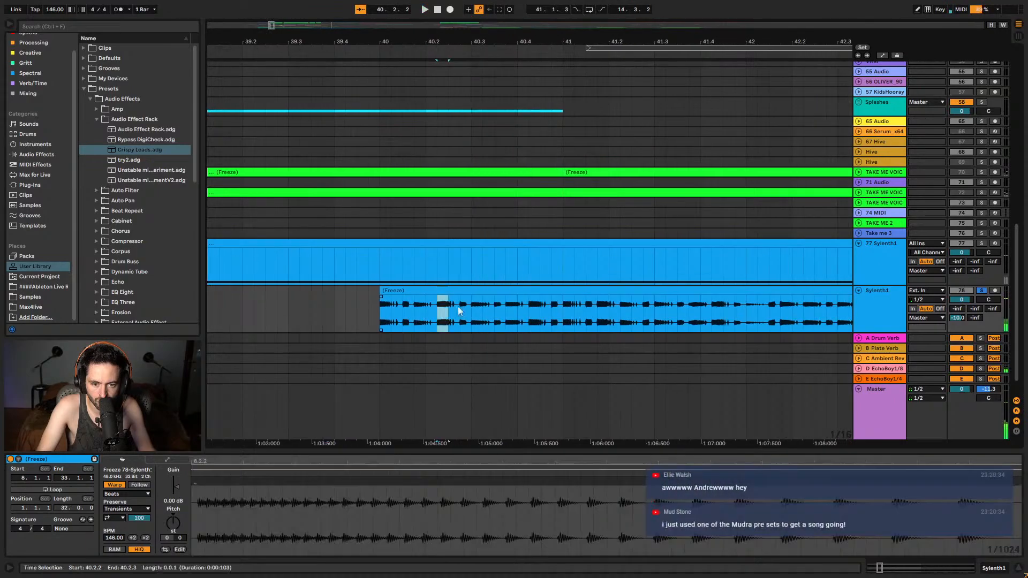
{"action": "left_click", "coordinate": [533, 303], "text": "shift"}
{"action": "key", "text": "space"}
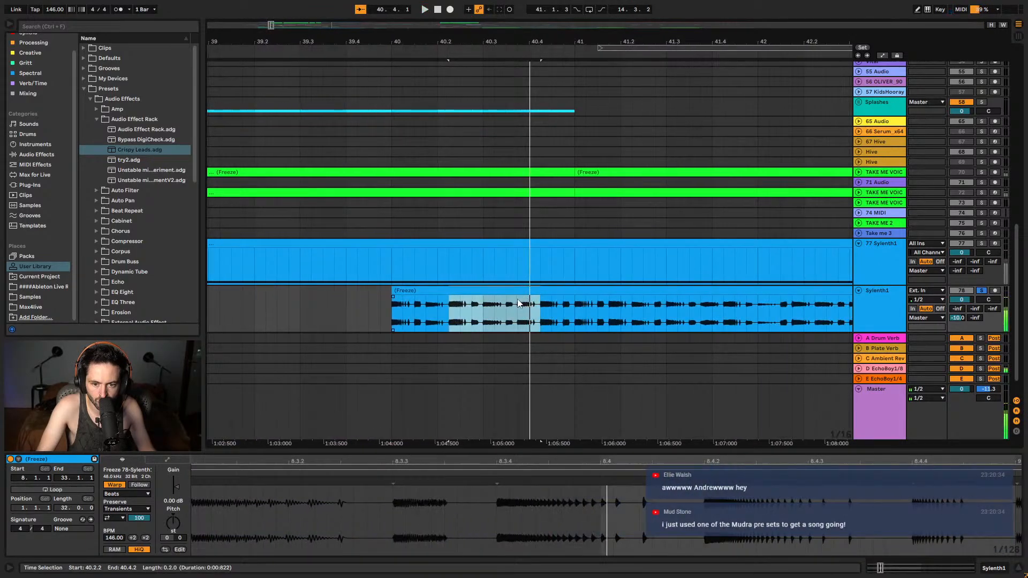
{"action": "left_click_drag", "start_coordinate": [517, 304], "coordinate": [320, 316]}
{"action": "key", "text": "space"}
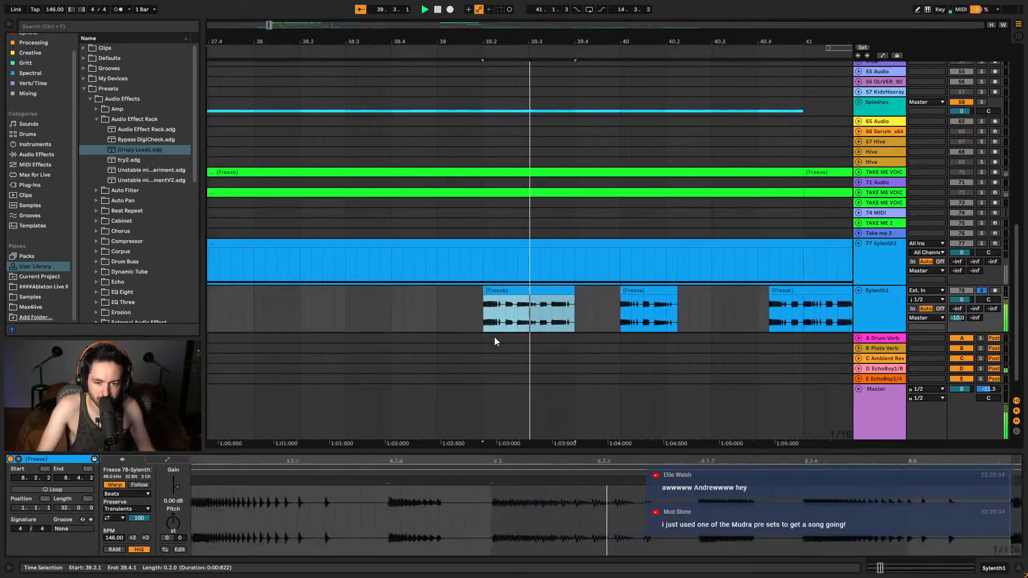
- Play the remaining clip from 40.4.2 and delete the leftover piece between 40.1.1 and 40.2.2
{"action": "left_click", "coordinate": [610, 292]}
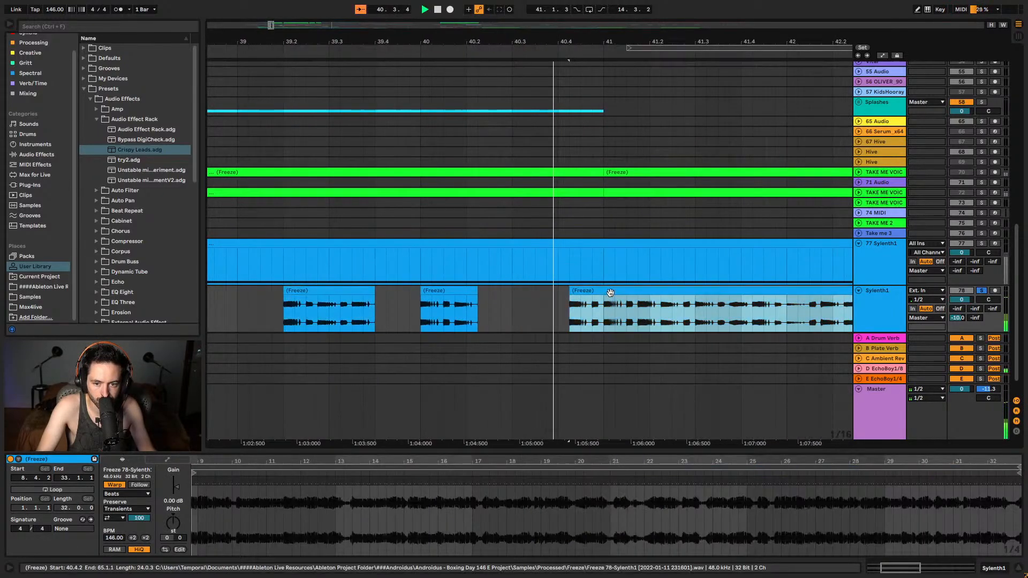
{"action": "left_click", "coordinate": [450, 311]}
{"action": "key", "text": "Delete"}
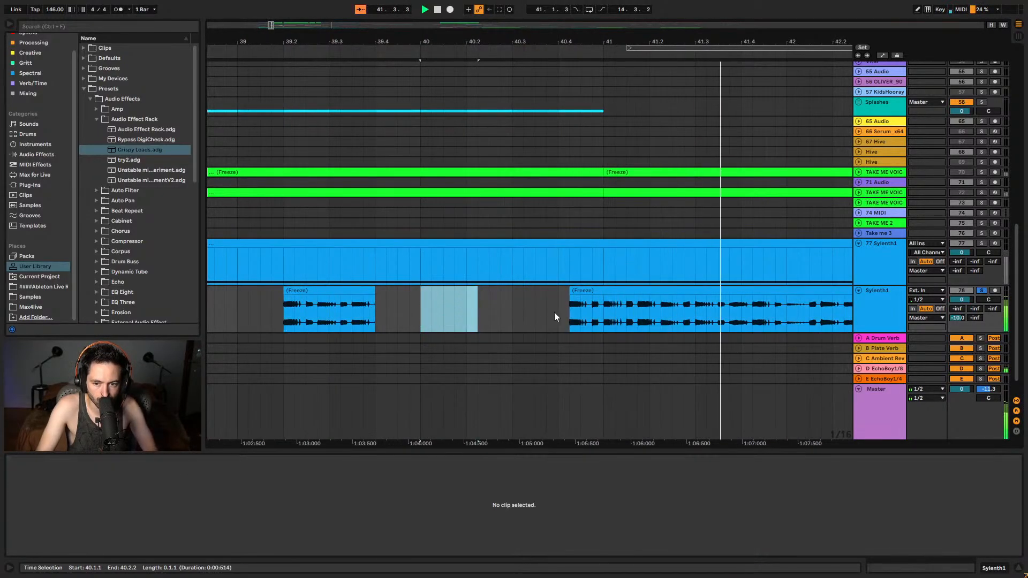
- Move the section from 41.2.2 to 41.4.2 of the flattened clip to 40.1.1 and play it there
{"action": "left_click", "coordinate": [695, 320]}
{"action": "left_click", "coordinate": [453, 311]}
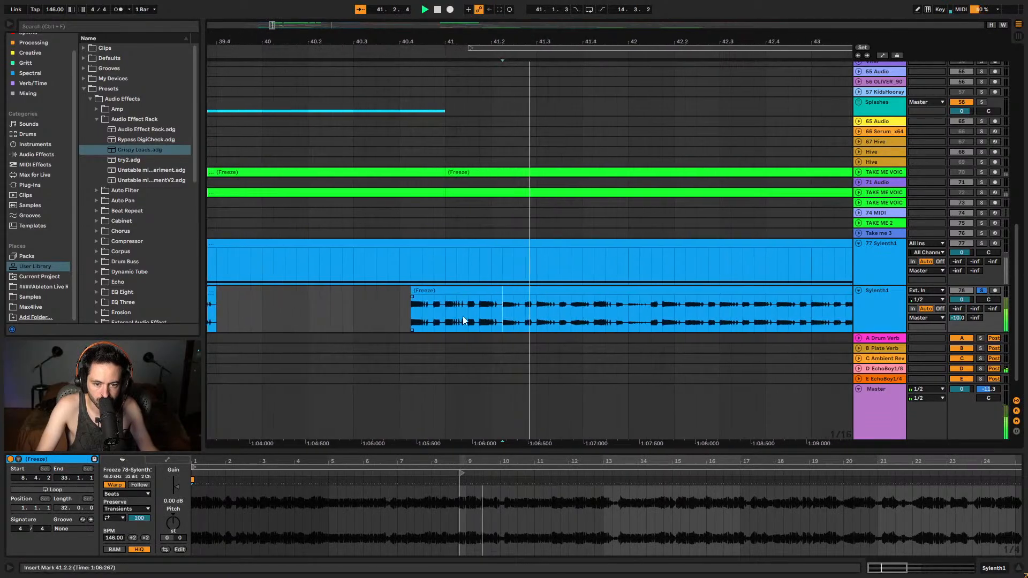
{"action": "left_click_drag", "start_coordinate": [436, 316], "coordinate": [287, 292]}
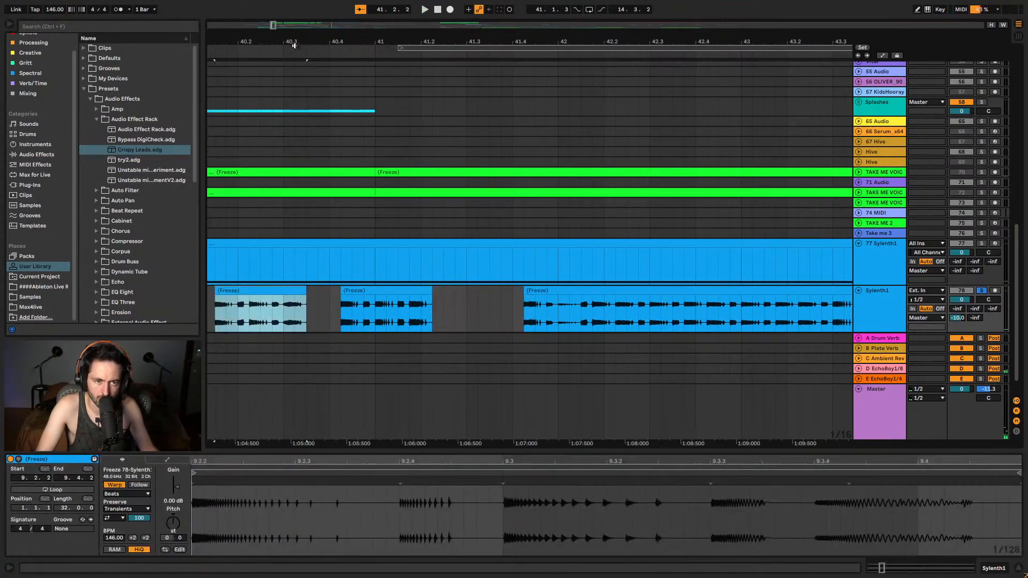
{"action": "left_click_drag", "start_coordinate": [330, 47], "coordinate": [509, 69]}
{"action": "left_click_drag", "start_coordinate": [440, 299], "coordinate": [417, 296]}
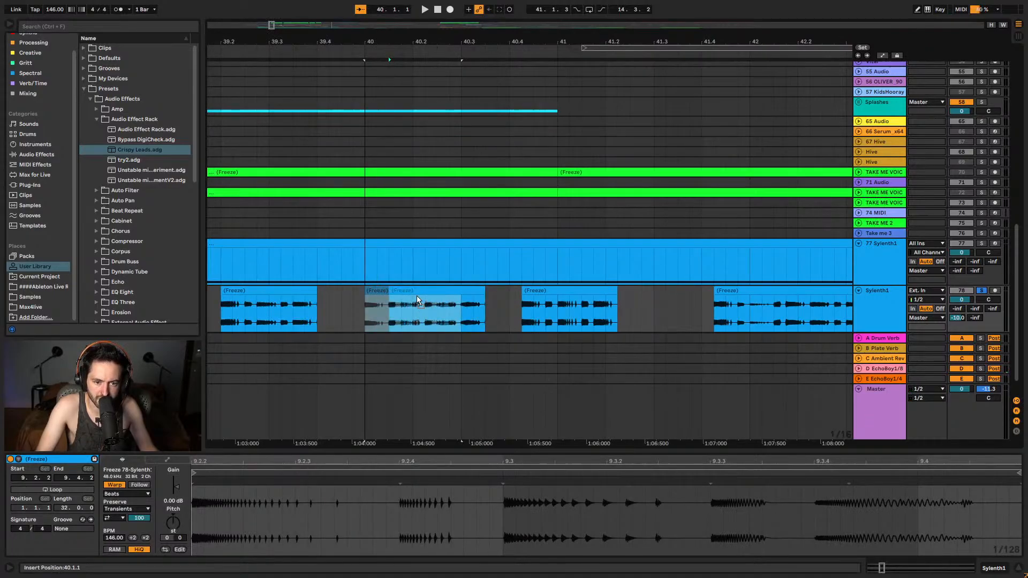
{"action": "key", "text": "space"}
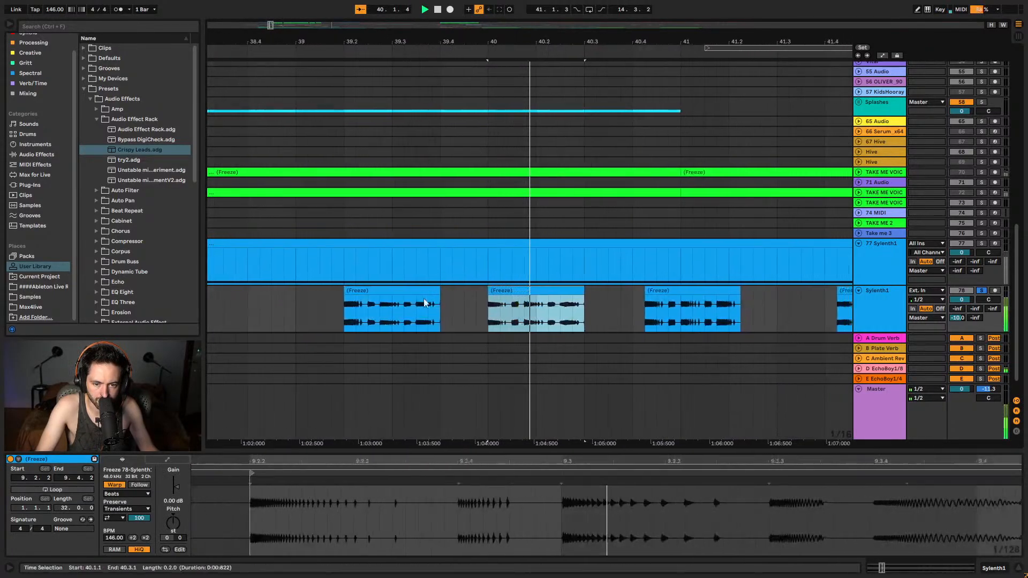
- Compare the collected sections and the remaining clip by ear, and delete the leftover piece between 40.4.2 and 41.2.2
{"action": "left_click", "coordinate": [586, 307]}
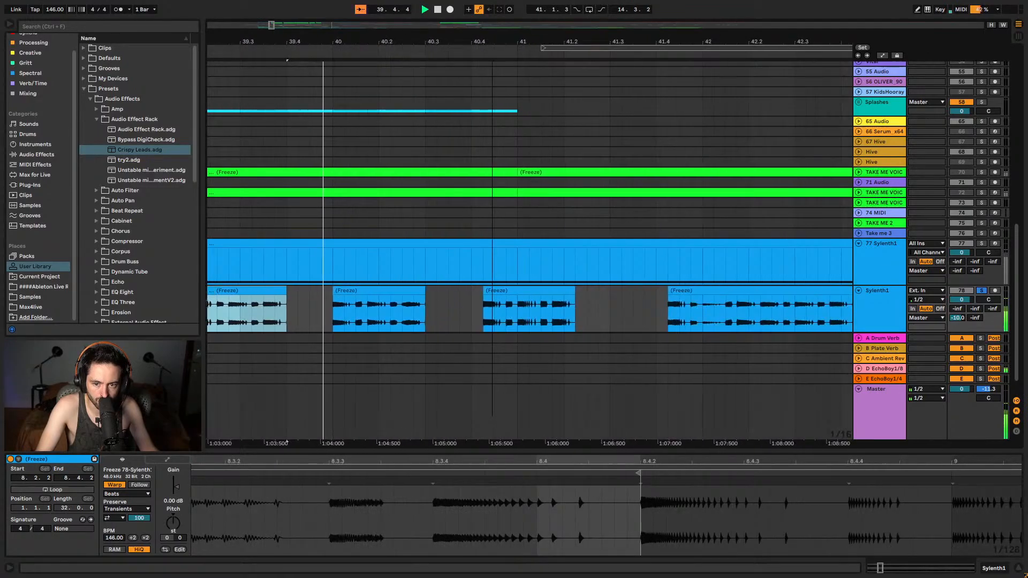
{"action": "left_click", "coordinate": [460, 290]}
{"action": "key", "text": "space"}
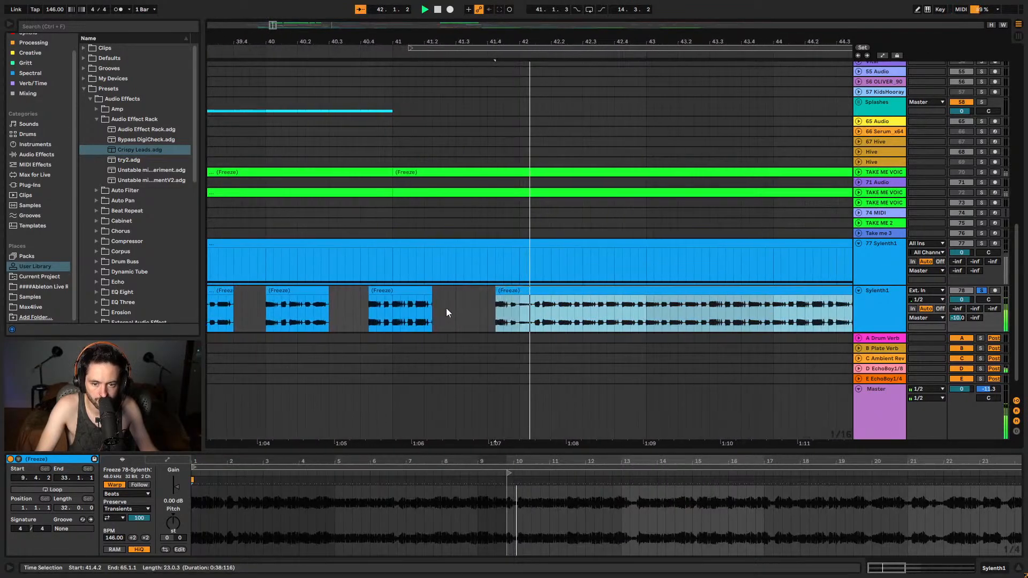
{"action": "left_click", "coordinate": [505, 309]}
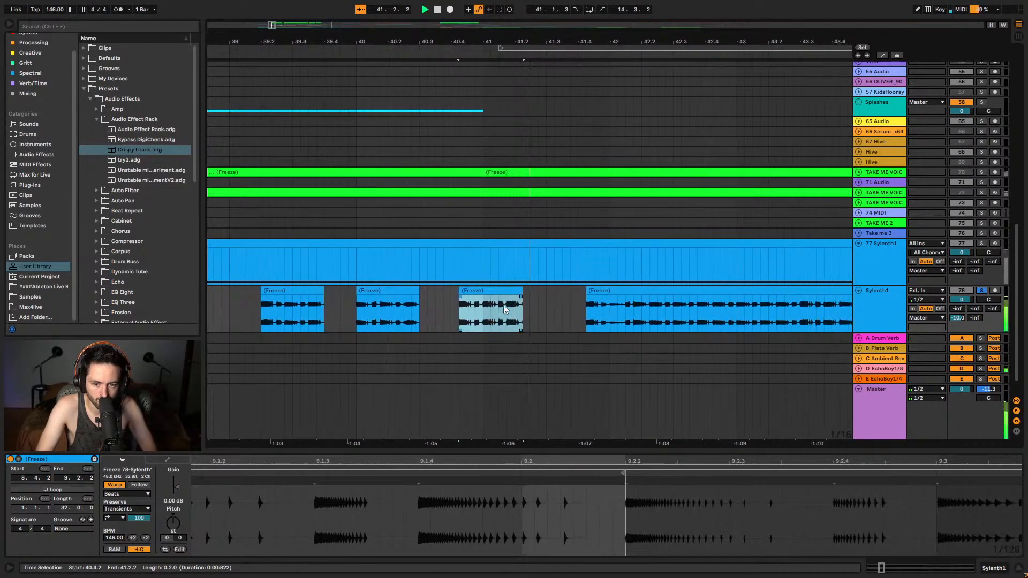
{"action": "left_click", "coordinate": [626, 303]}
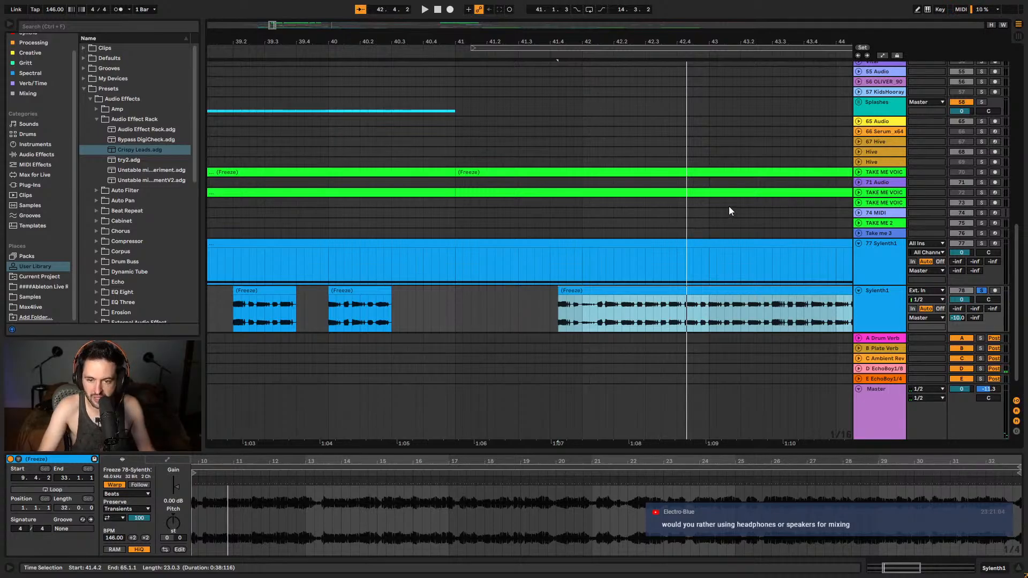
- Audition the remaining flattened clip from 42.1.1, 42.2.2 and its start at 41.4.2
{"action": "scroll", "coordinate": [643, 160], "scroll_direction": "up", "scroll_amount": 2}
{"action": "left_click", "coordinate": [589, 49]}
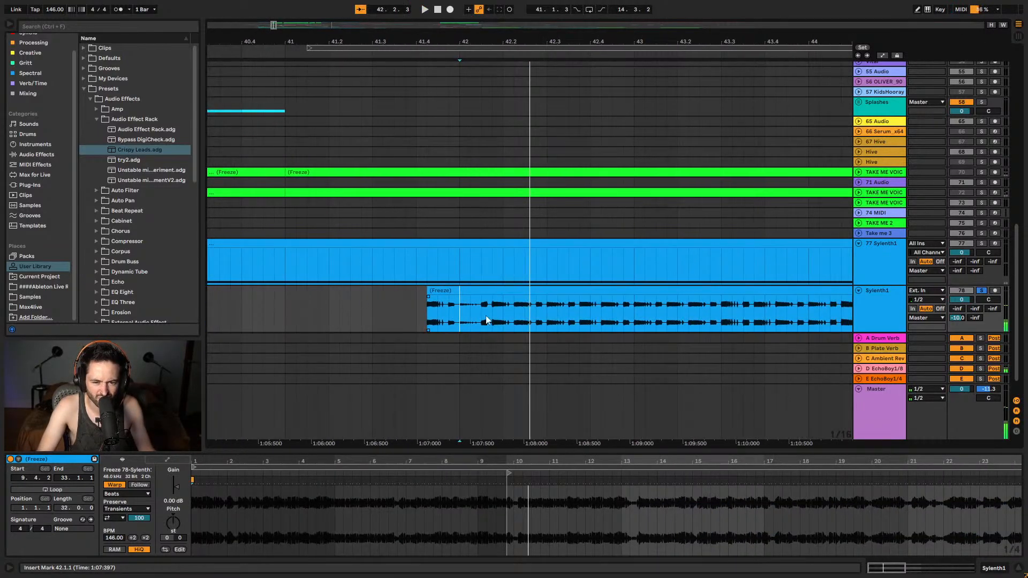
{"action": "left_click", "coordinate": [442, 321]}
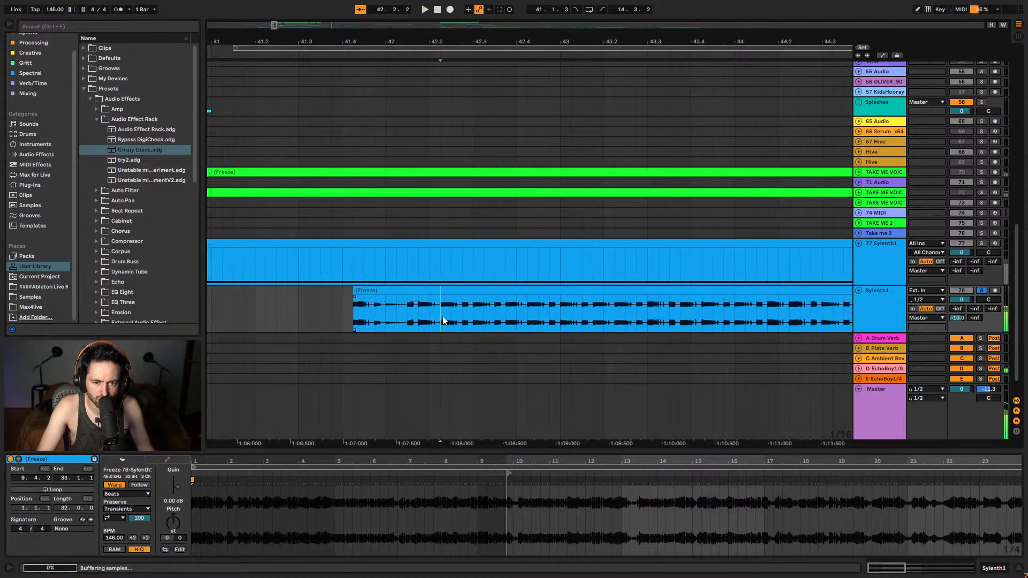
{"action": "key", "text": "space"}
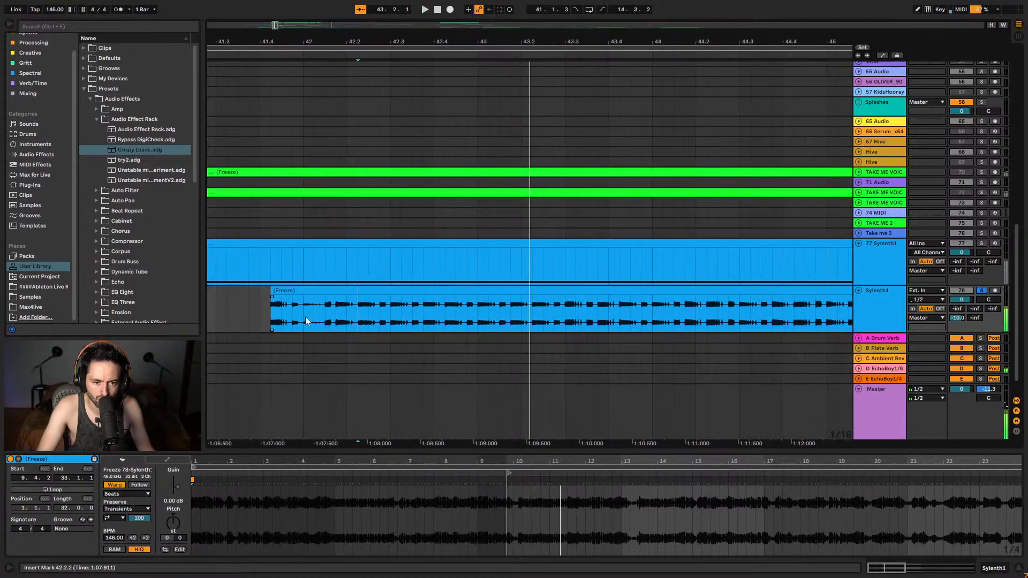
{"action": "left_click", "coordinate": [272, 322]}
{"action": "key", "text": "space"}
{"action": "key", "text": "space"}
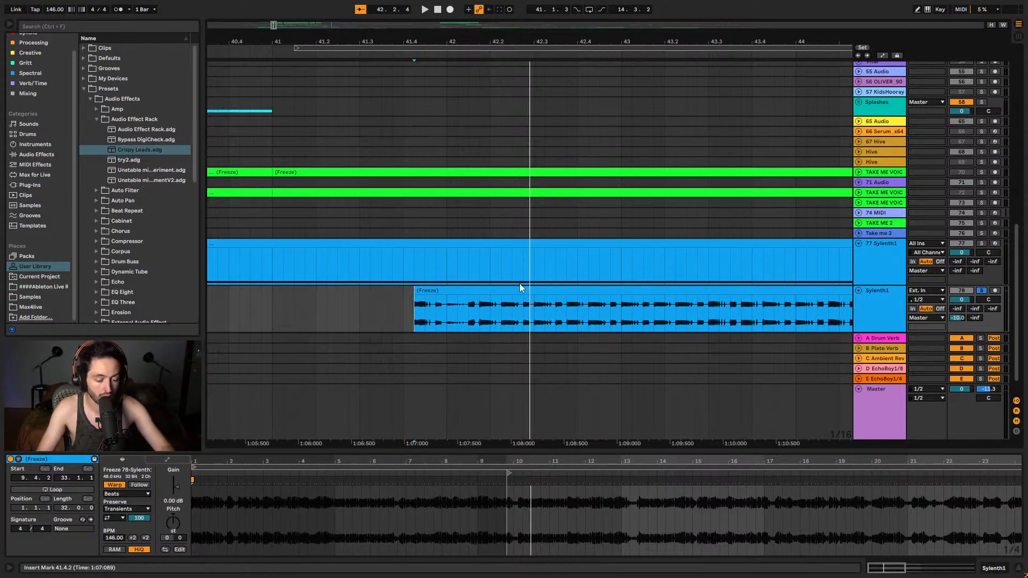
- Replay the remaining clip from 42.1.3 and 42.1.4 to look for another usable section
{"action": "left_click", "coordinate": [445, 287]}
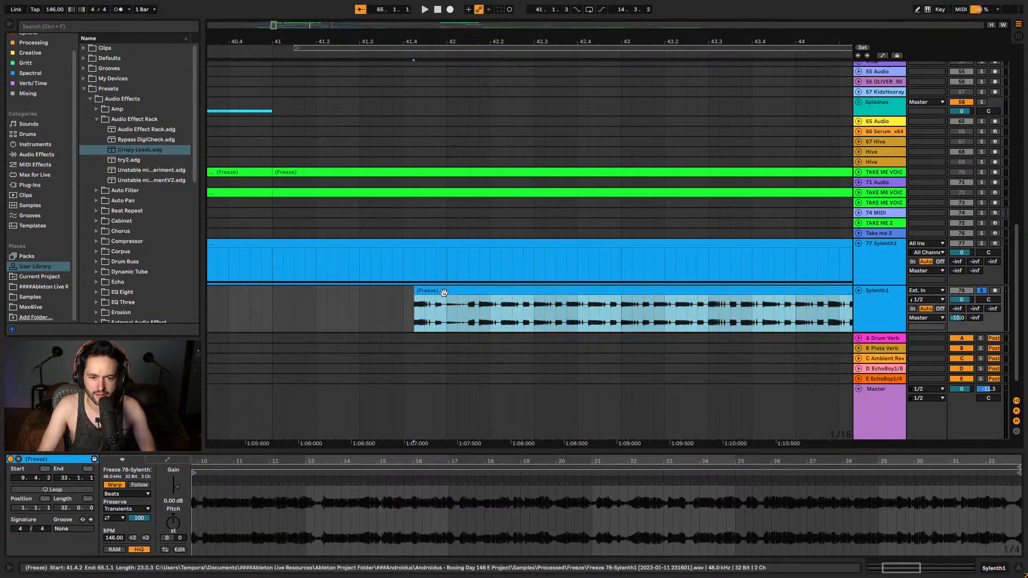
{"action": "left_click", "coordinate": [440, 381]}
{"action": "key", "text": "space"}
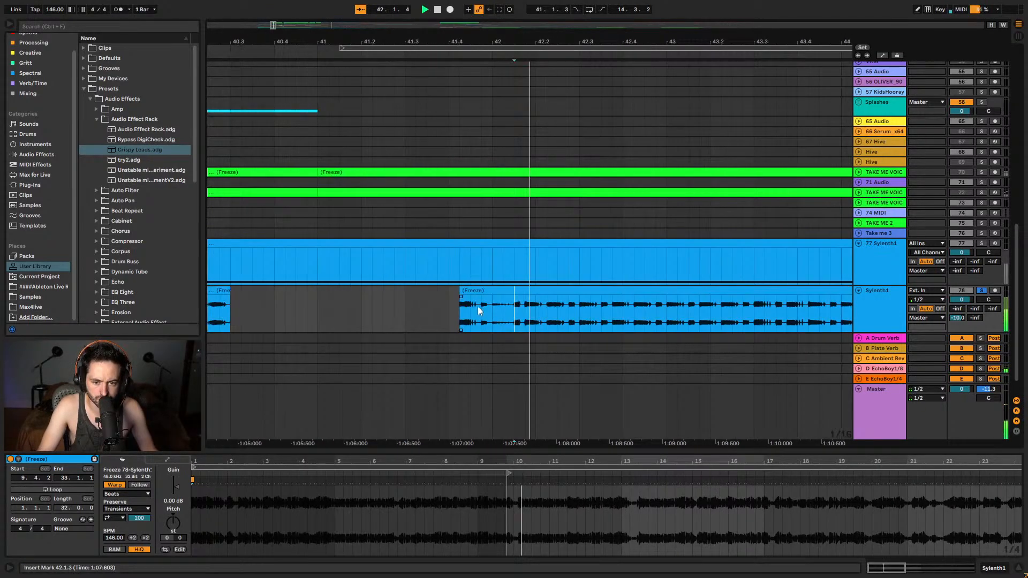
{"action": "left_click", "coordinate": [446, 318]}
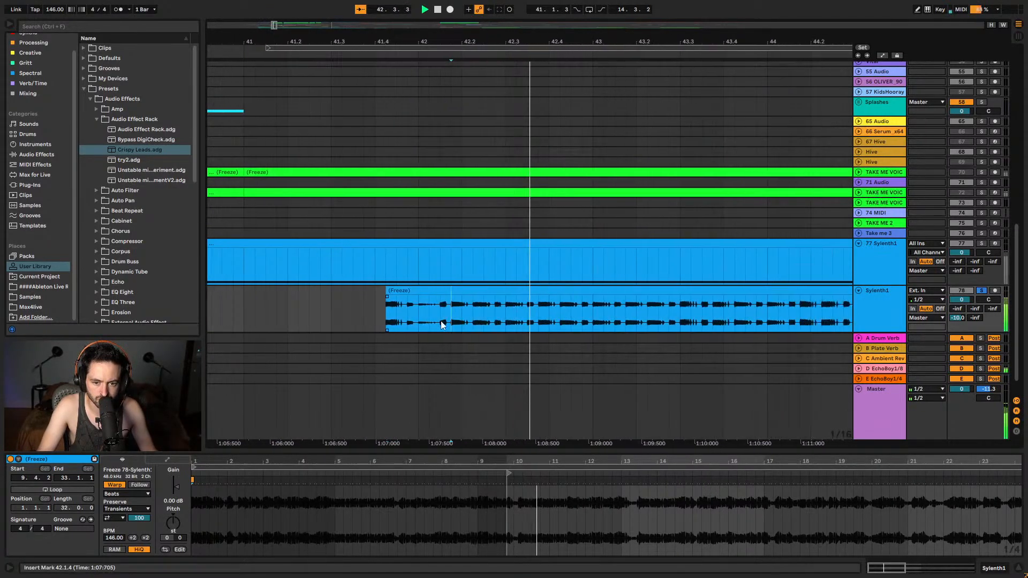
{"action": "left_click", "coordinate": [433, 318]}
{"action": "left_click", "coordinate": [434, 321]}
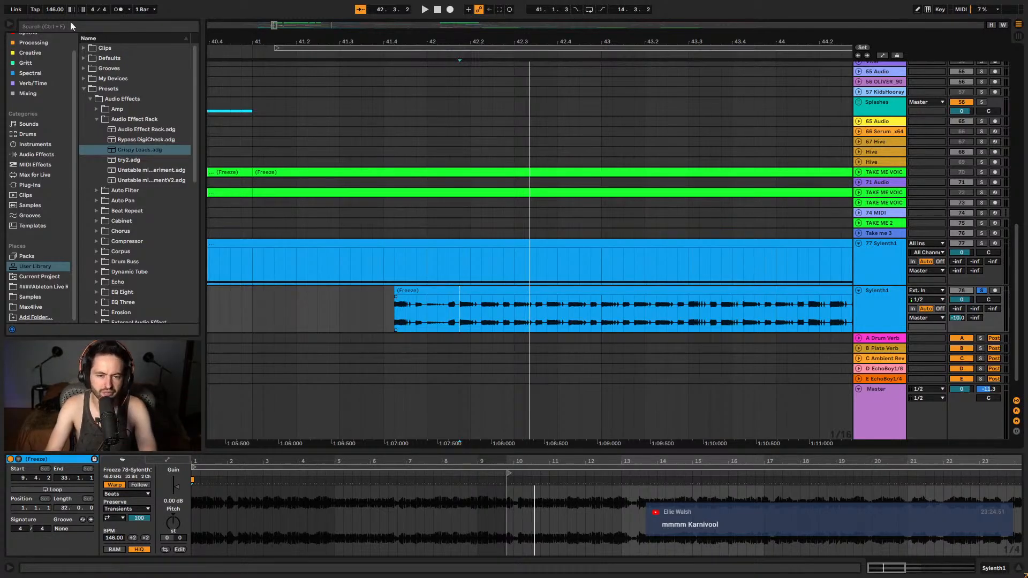
- Unsolo and mute the flattened Sylenth1 audio track 78, and set the playback start to 32.1.1
{"action": "scroll", "coordinate": [482, 42], "scroll_direction": "down", "scroll_amount": 5}
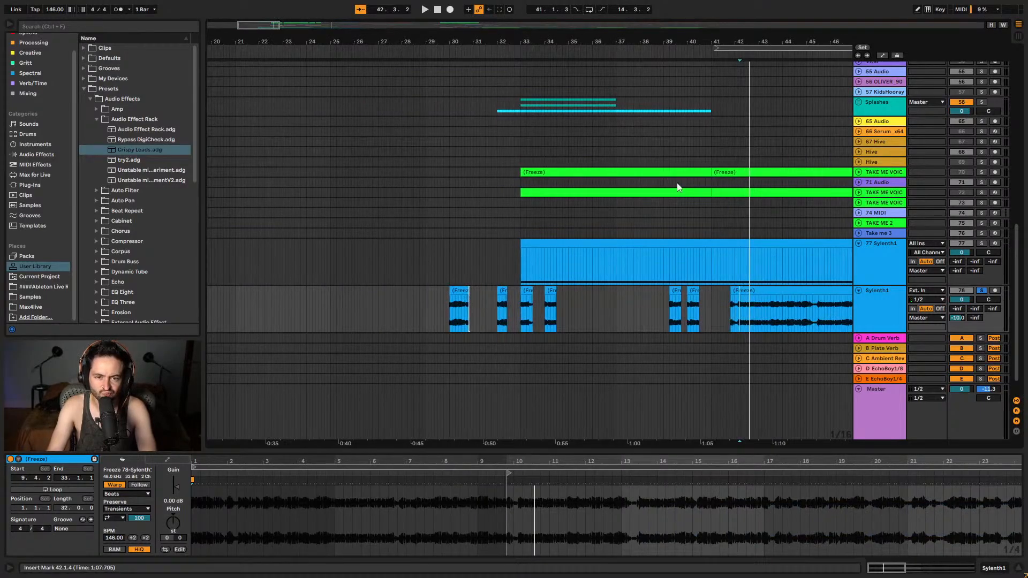
{"action": "left_click", "coordinate": [982, 290]}
{"action": "left_click", "coordinate": [963, 291]}
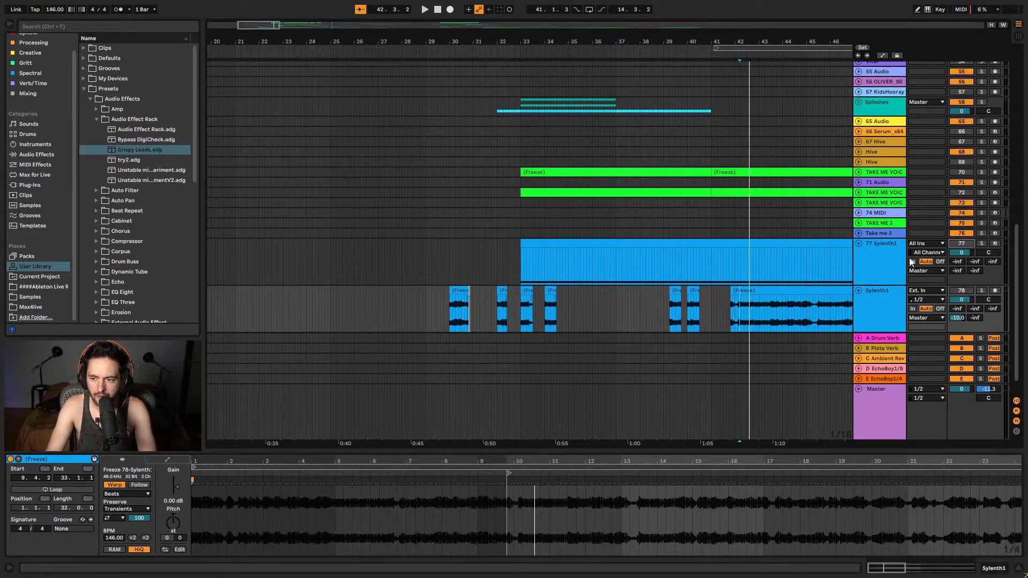
{"action": "left_click", "coordinate": [498, 225]}
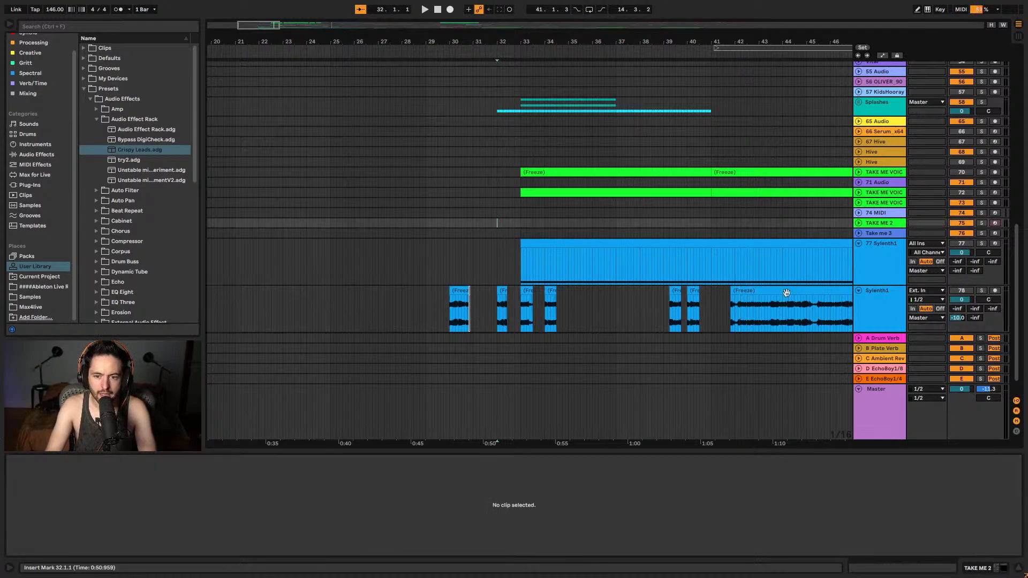
- Switch SoundID Reference on the Master track to the AKG K712 Pro Wired Average preset and close its window
{"action": "left_click", "coordinate": [887, 396]}
{"action": "left_click", "coordinate": [949, 569]}
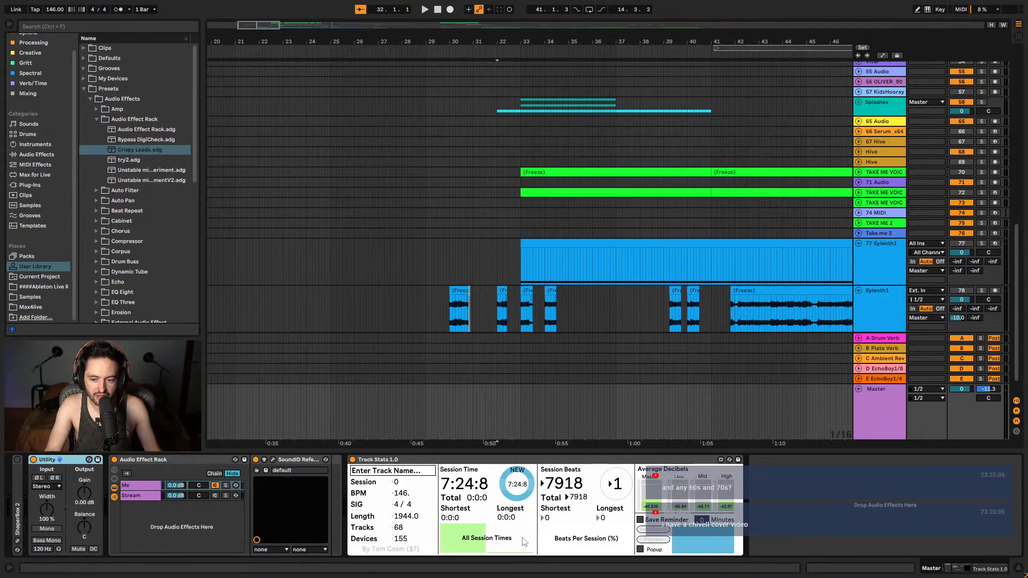
{"action": "left_click", "coordinate": [273, 460]}
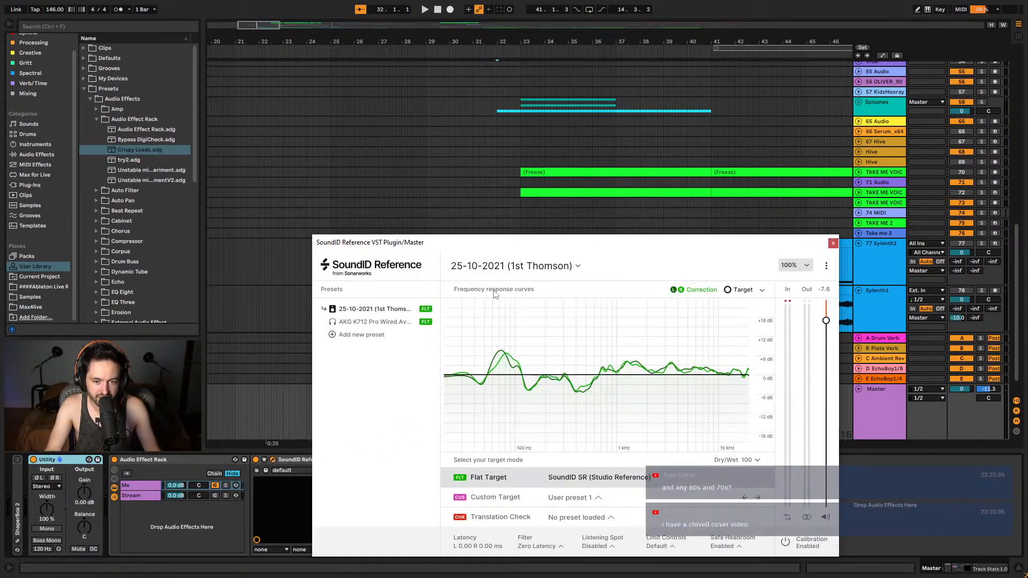
{"action": "left_click", "coordinate": [335, 181]}
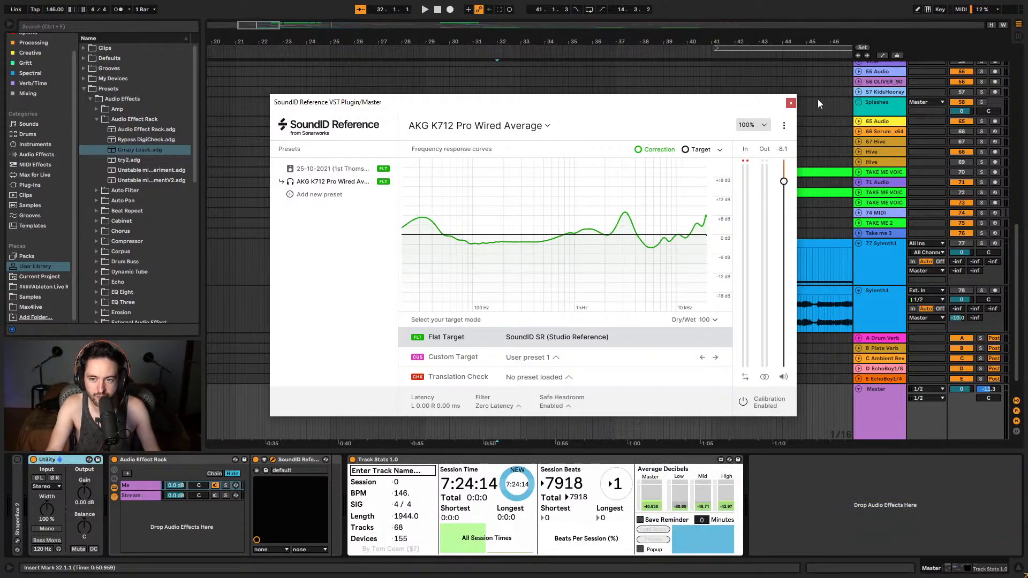
{"action": "left_click", "coordinate": [791, 103]}
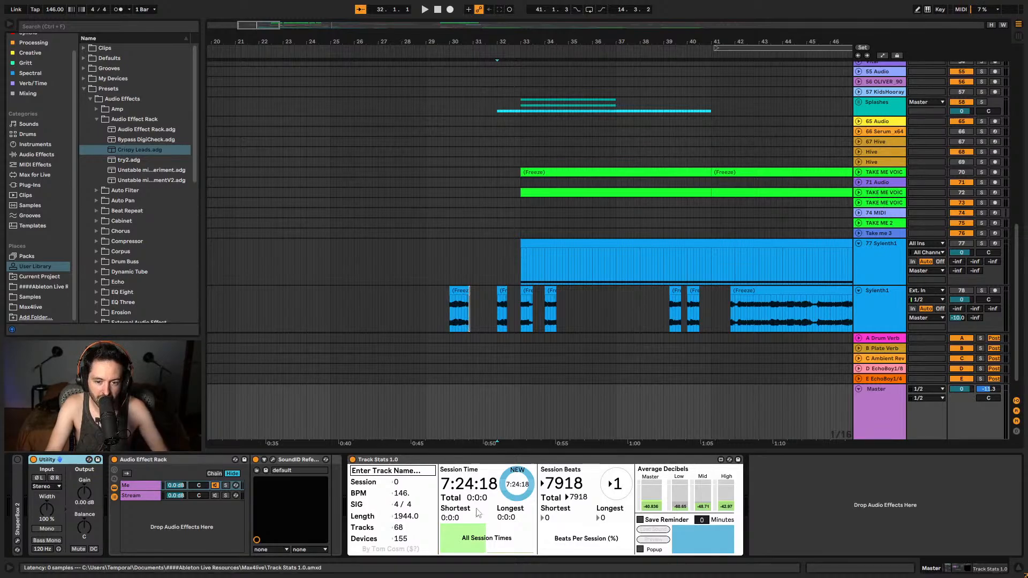
- Set the arrangement grid to the adaptive Wide setting
{"action": "left_click", "coordinate": [427, 295]}
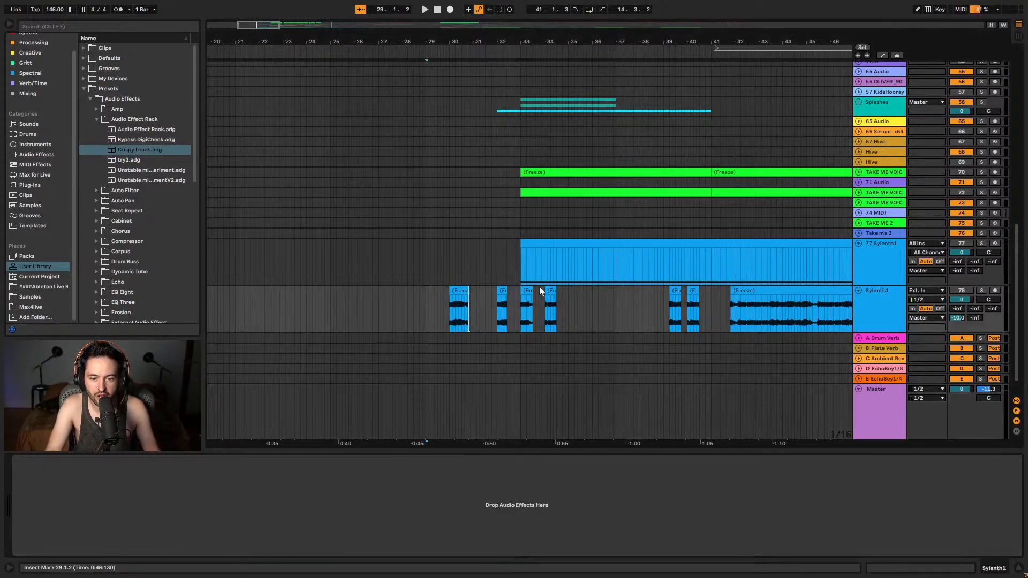
{"action": "right_click", "coordinate": [491, 279]}
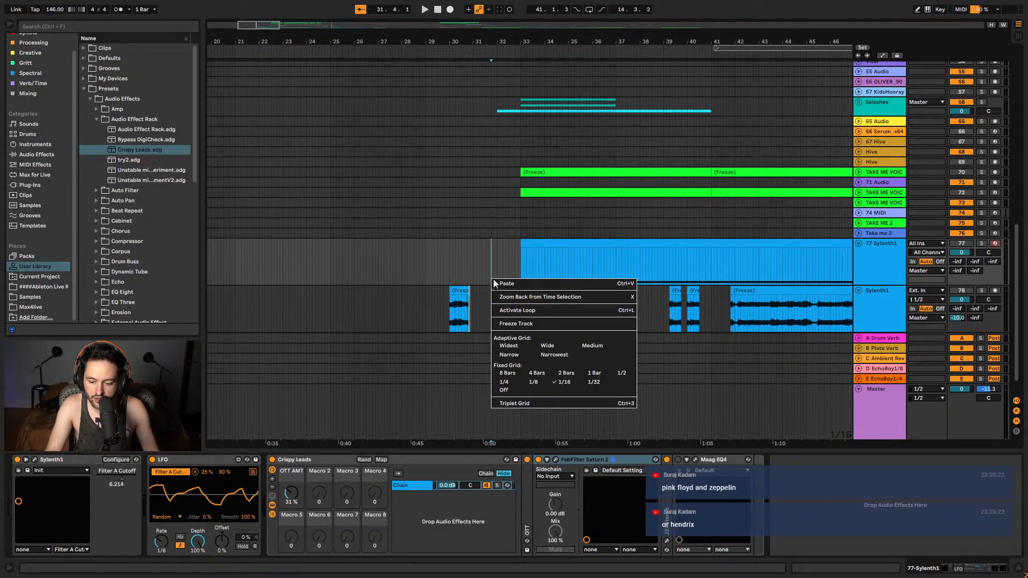
{"action": "left_click", "coordinate": [563, 368]}
{"action": "right_click", "coordinate": [504, 258]}
{"action": "left_click", "coordinate": [564, 324]}
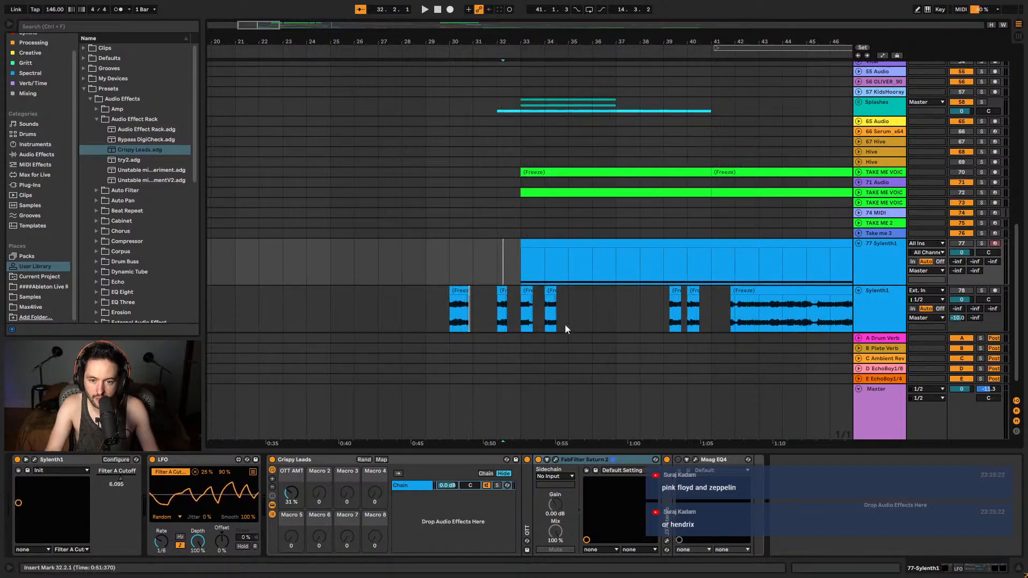
- Play the arrangement from 32.1.1 and review the vocal, Splashes and Sylenth1 tracks in context
{"action": "left_click", "coordinate": [496, 258]}
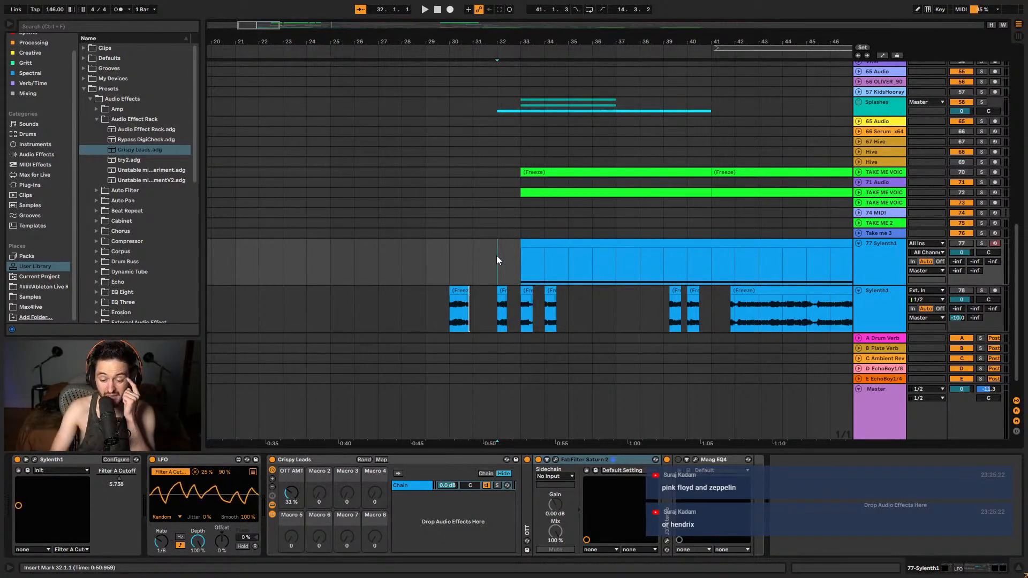
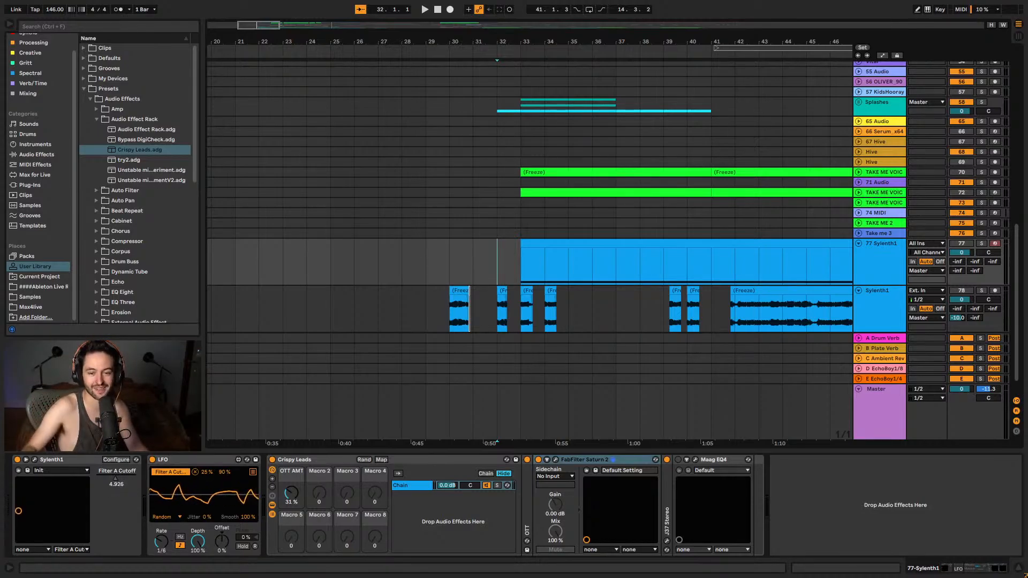
{"action": "key", "text": "space"}
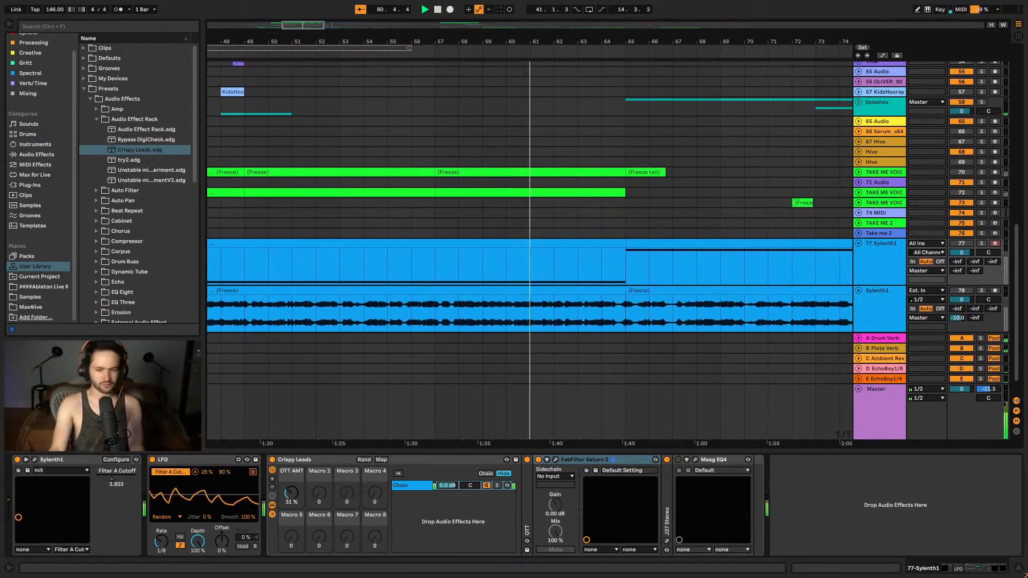
{"action": "scroll", "coordinate": [526, 211], "scroll_direction": "down", "scroll_amount": 1}
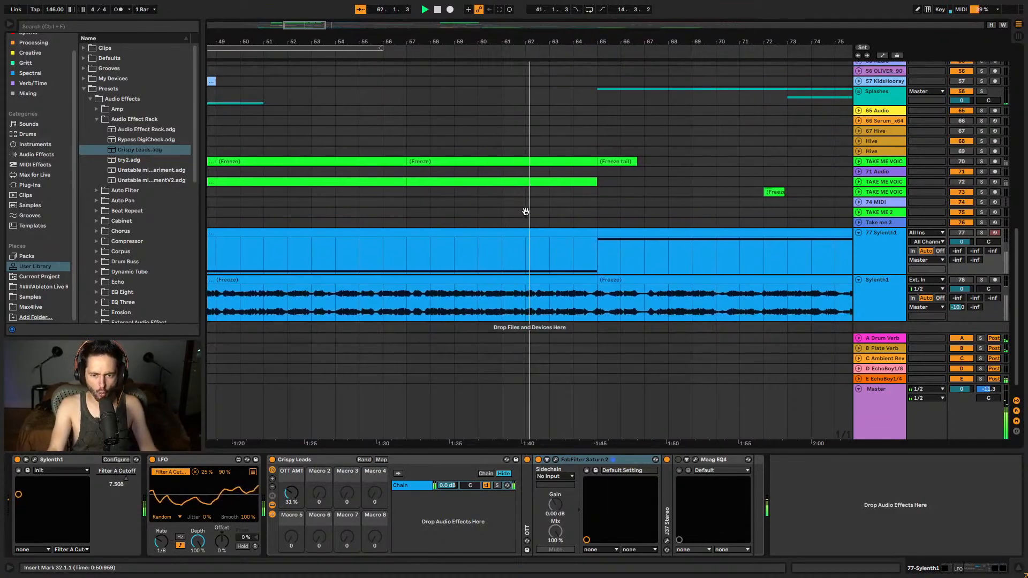
{"action": "scroll", "coordinate": [526, 212], "scroll_direction": "up", "scroll_amount": 3}
{"action": "left_click", "coordinate": [259, 161]}
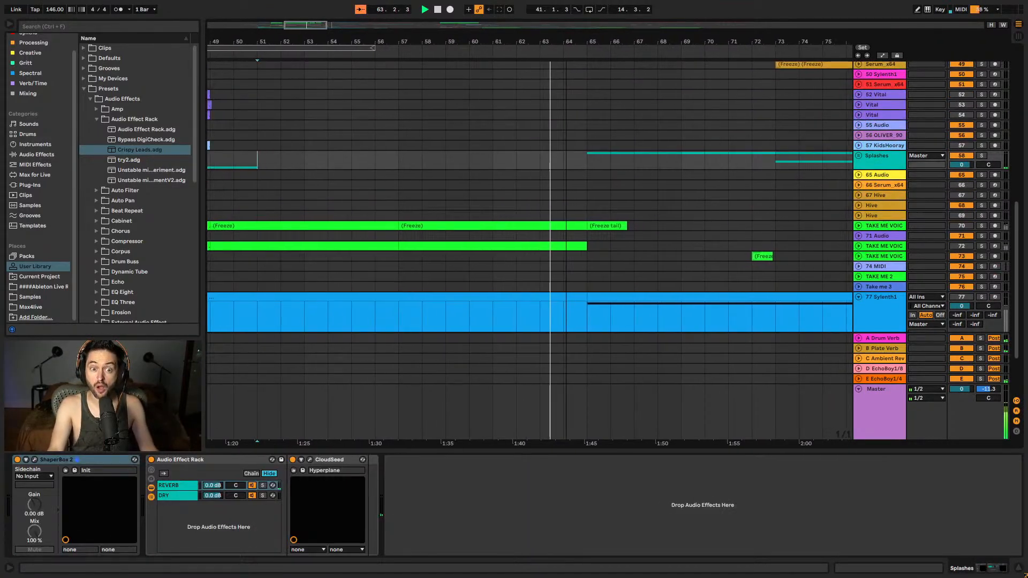
{"action": "left_click_drag", "start_coordinate": [593, 49], "coordinate": [593, 42]}
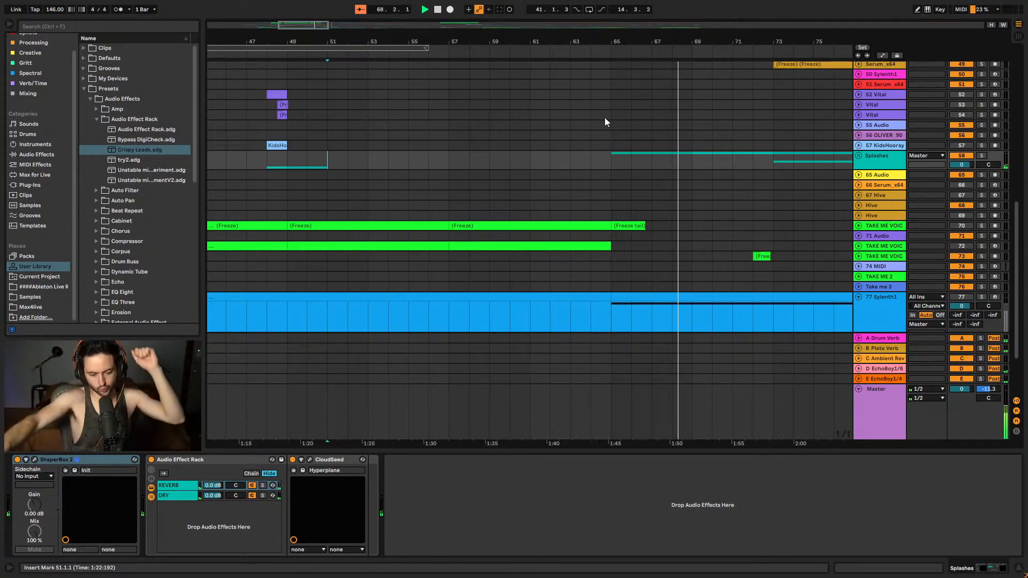
{"action": "scroll", "coordinate": [643, 231], "scroll_direction": "down", "scroll_amount": 3}
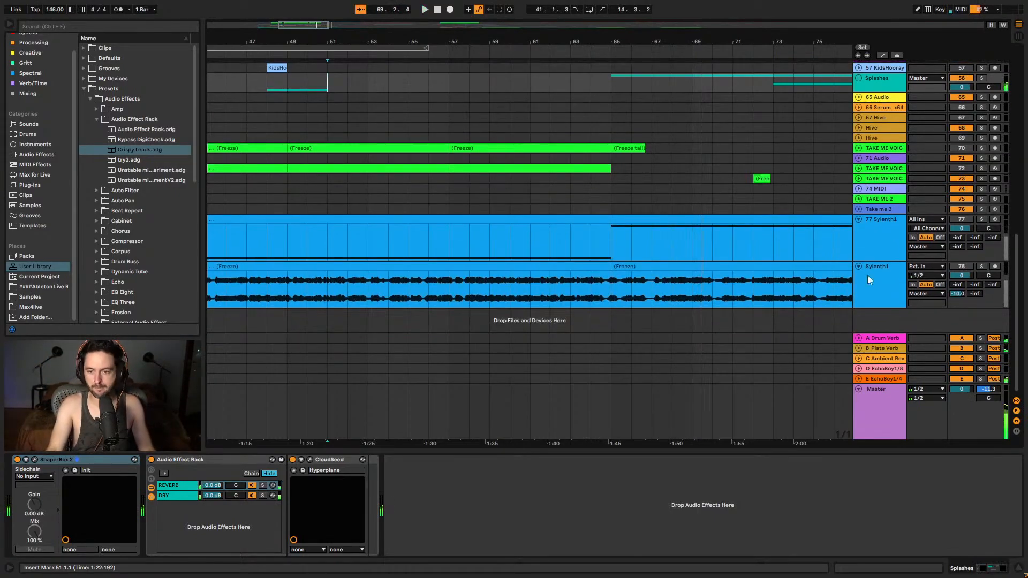
{"action": "scroll", "coordinate": [911, 197], "scroll_direction": "up", "scroll_amount": 2}
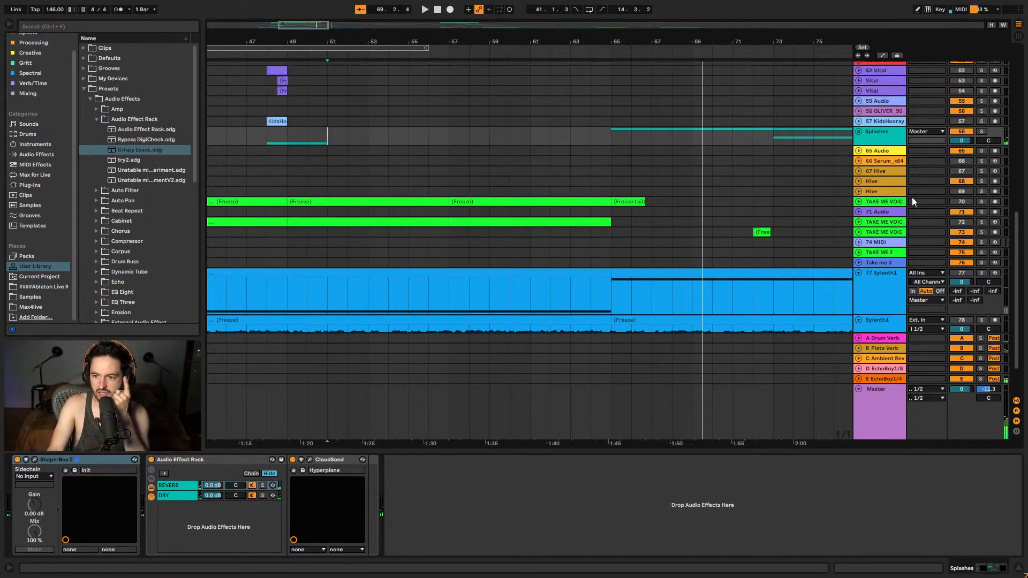
{"action": "left_click", "coordinate": [886, 338]}
{"action": "left_click", "coordinate": [860, 304]}
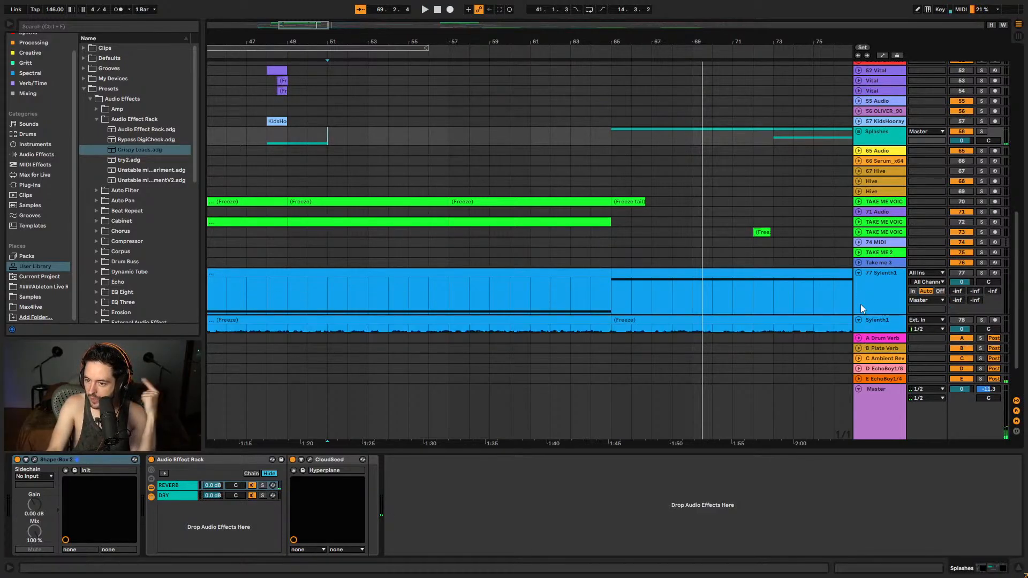
- Look through the arrangement lanes between bars 45 and 77, from the Serum and Vital tracks down to the Sylenth1 tracks
{"action": "left_click", "coordinate": [766, 324]}
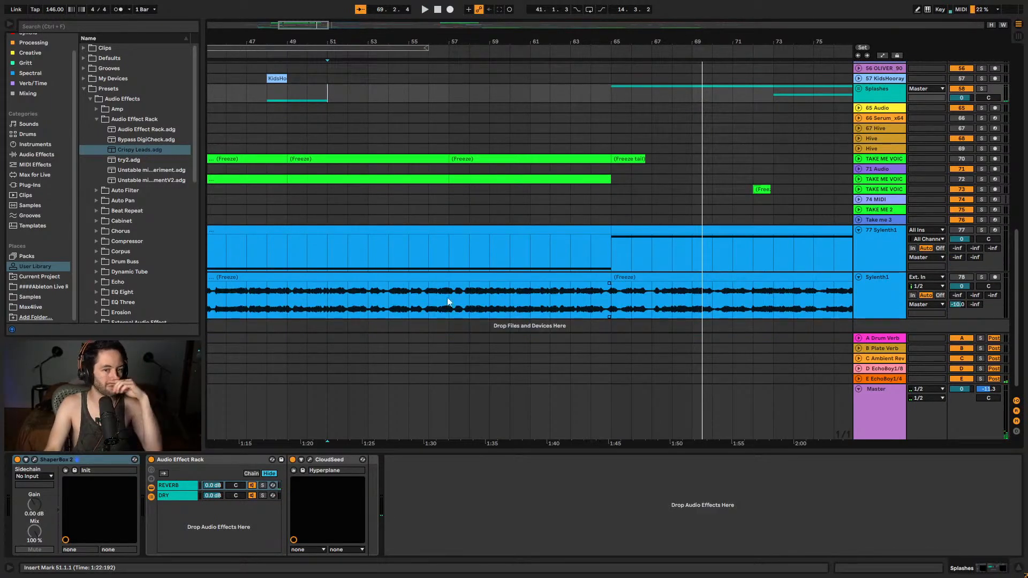
{"action": "scroll", "coordinate": [308, 235], "scroll_direction": "down", "scroll_amount": 1}
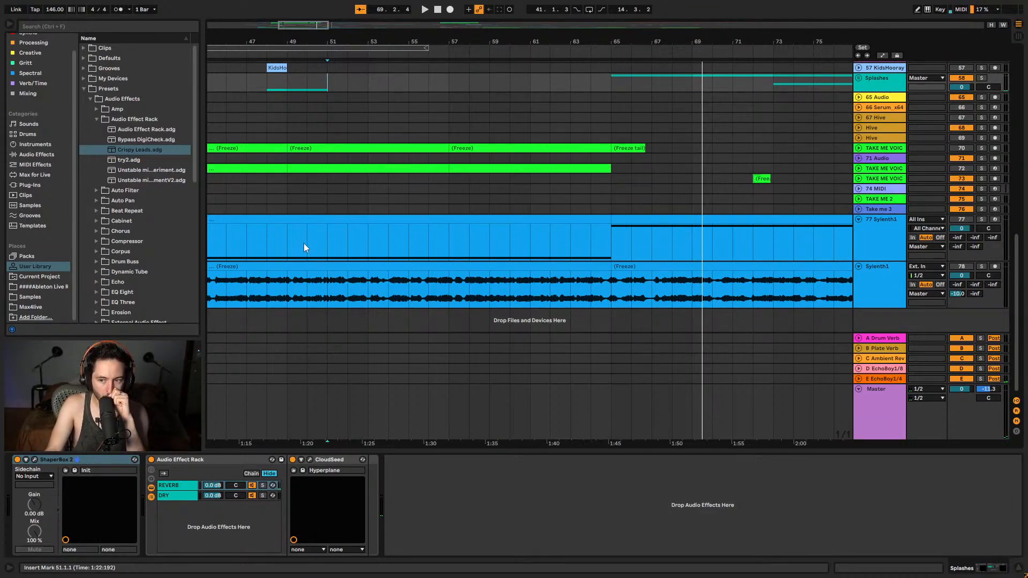
{"action": "scroll", "coordinate": [305, 245], "scroll_direction": "up", "scroll_amount": 5}
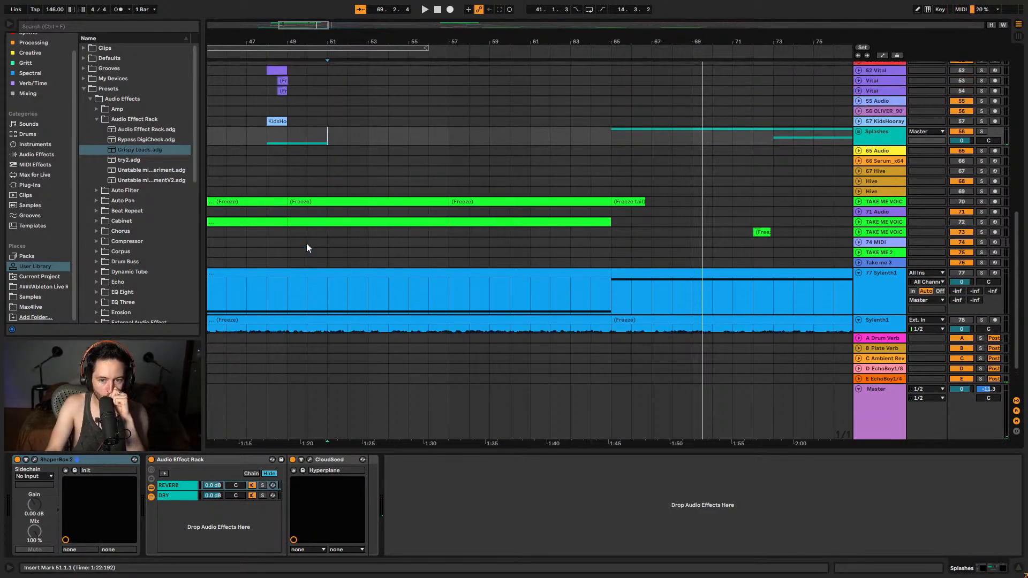
{"action": "left_click", "coordinate": [859, 233]}
{"action": "left_click", "coordinate": [859, 232]}
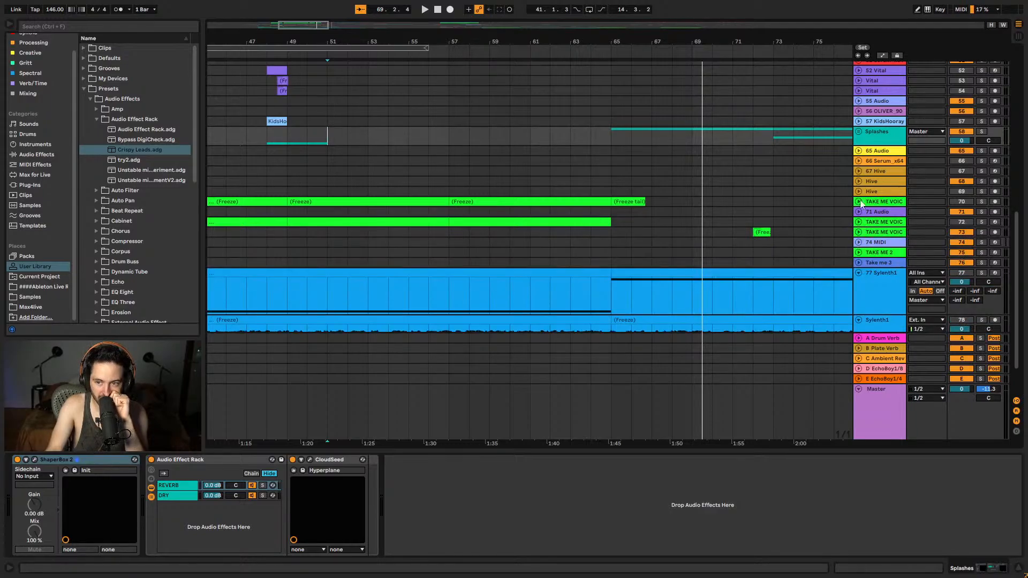
{"action": "left_click", "coordinate": [858, 202]}
{"action": "left_click", "coordinate": [858, 202]}
{"action": "scroll", "coordinate": [564, 150], "scroll_direction": "up", "scroll_amount": 10}
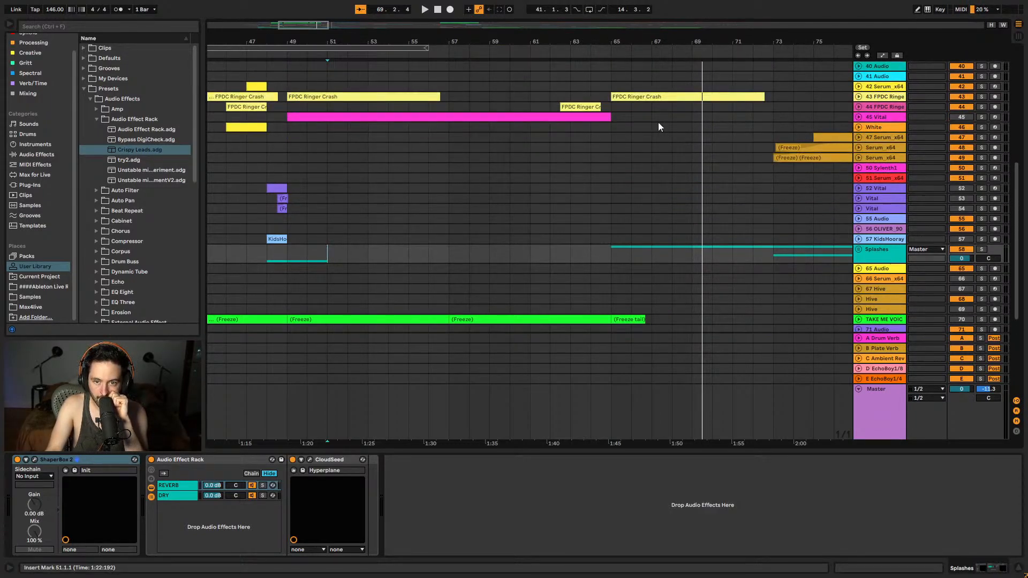
{"action": "scroll", "coordinate": [637, 133], "scroll_direction": "up", "scroll_amount": 10}
{"action": "scroll", "coordinate": [573, 150], "scroll_direction": "down", "scroll_amount": 20}
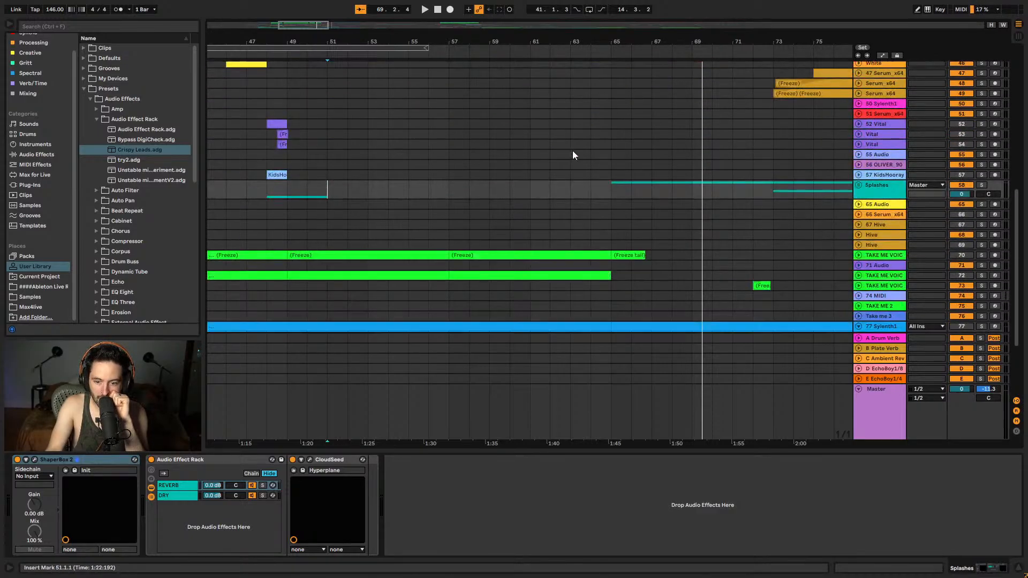
{"action": "scroll", "coordinate": [558, 181], "scroll_direction": "up", "scroll_amount": 10}
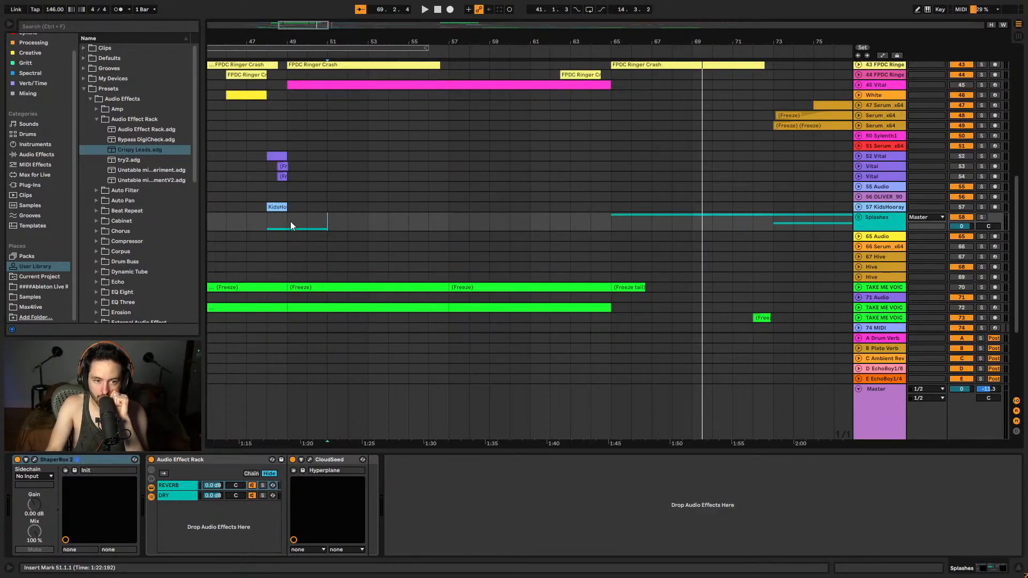
{"action": "scroll", "coordinate": [676, 220], "scroll_direction": "down", "scroll_amount": 6}
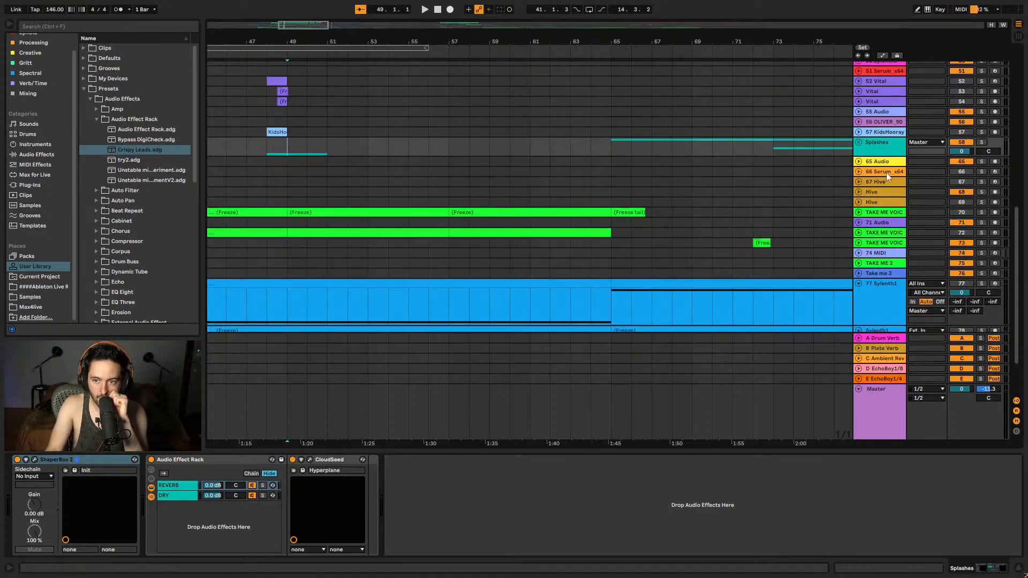
- Check the contents of the Splashes group, then collapse the group and the two Sylenth1 tracks 77 and 78
{"action": "left_click", "coordinate": [858, 142]}
{"action": "scroll", "coordinate": [570, 185], "scroll_direction": "down", "scroll_amount": 15}
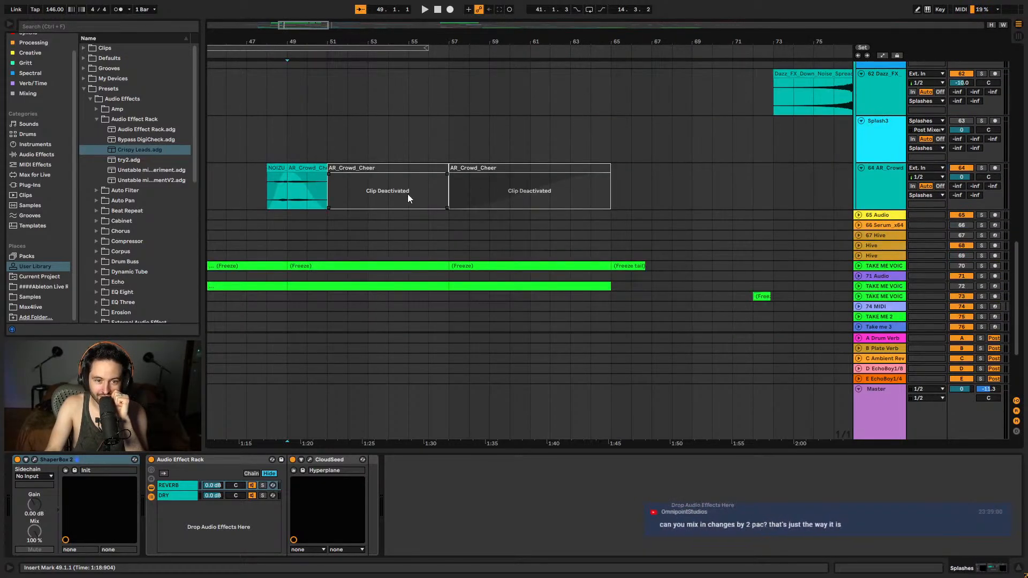
{"action": "scroll", "coordinate": [301, 173], "scroll_direction": "up", "scroll_amount": 15}
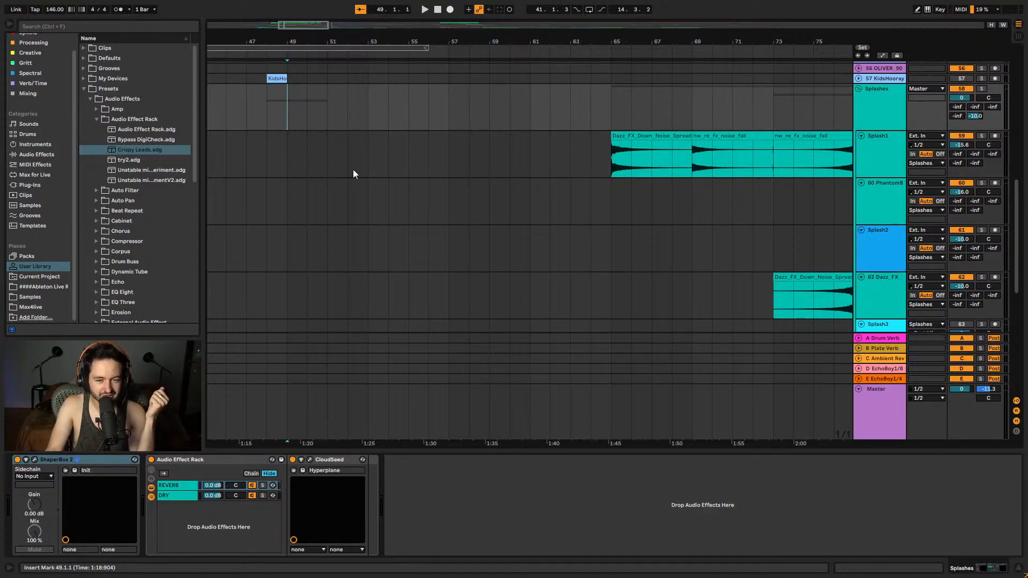
{"action": "scroll", "coordinate": [894, 175], "scroll_direction": "up", "scroll_amount": 3}
{"action": "left_click", "coordinate": [859, 154]}
{"action": "scroll", "coordinate": [781, 194], "scroll_direction": "down", "scroll_amount": 3}
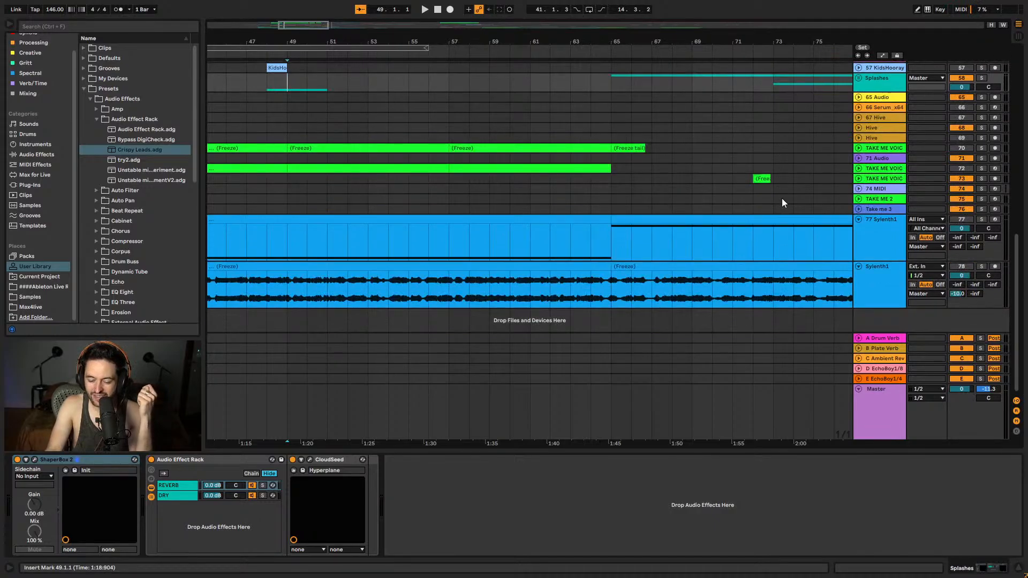
{"action": "left_click", "coordinate": [859, 221]}
{"action": "left_click", "coordinate": [860, 230]}
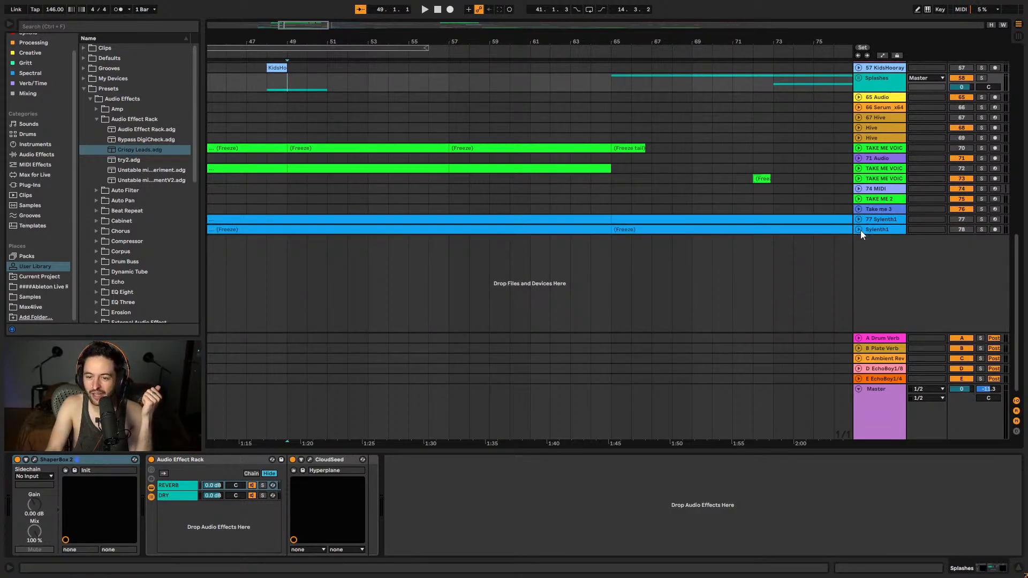
- Play the arrangement from 48.1.1 to review the break before the bar 49 section
{"action": "scroll", "coordinate": [679, 203], "scroll_direction": "up", "scroll_amount": 9}
{"action": "scroll", "coordinate": [679, 199], "scroll_direction": "up", "scroll_amount": 6}
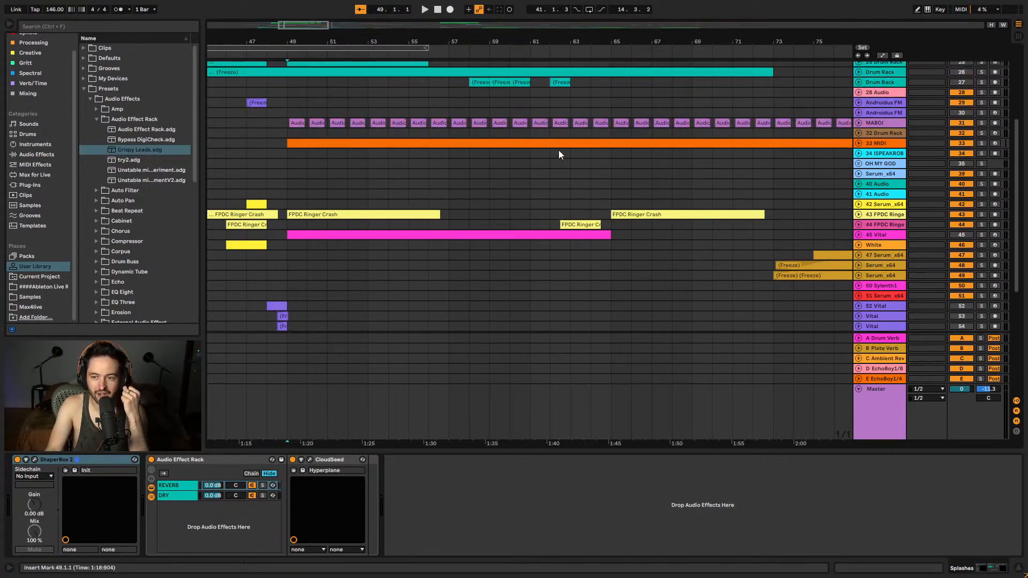
{"action": "scroll", "coordinate": [358, 239], "scroll_direction": "up", "scroll_amount": 3}
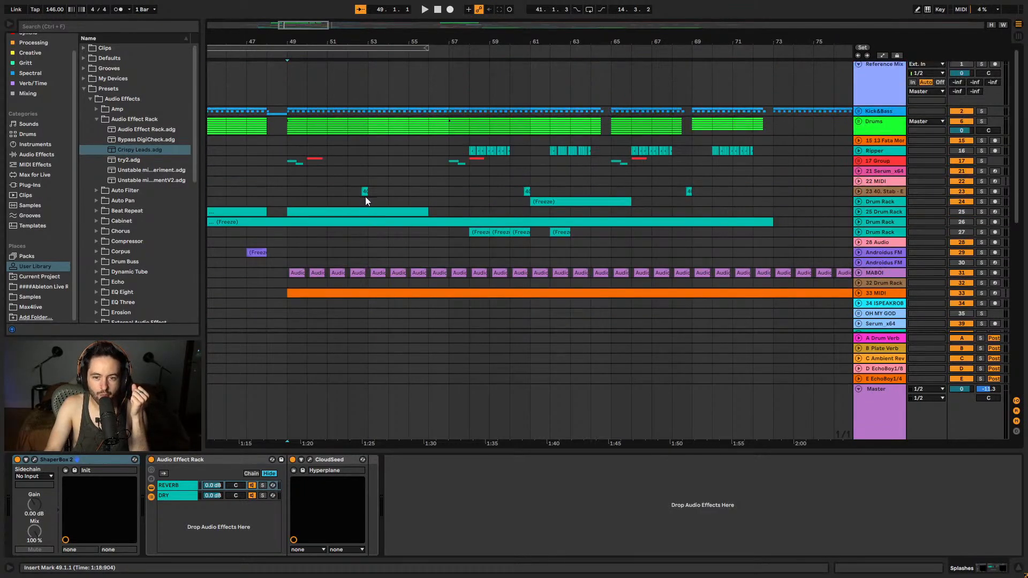
{"action": "left_click", "coordinate": [265, 175]}
{"action": "key", "text": "space"}
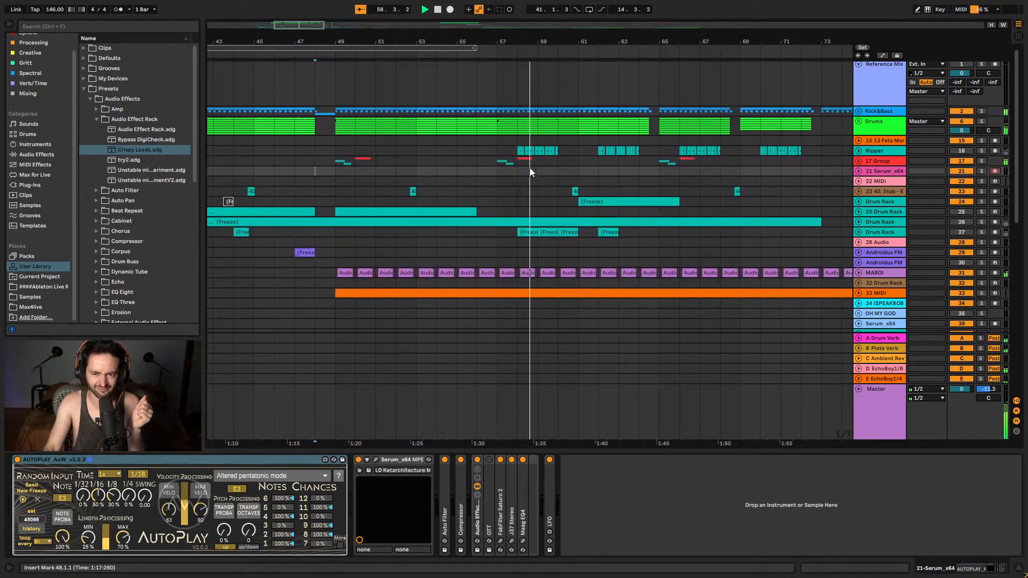
- Select 17 Group from 57.1.1 to 73.1.1, solo the group and play the selection
{"action": "left_click_drag", "start_coordinate": [483, 159], "coordinate": [577, 161]}
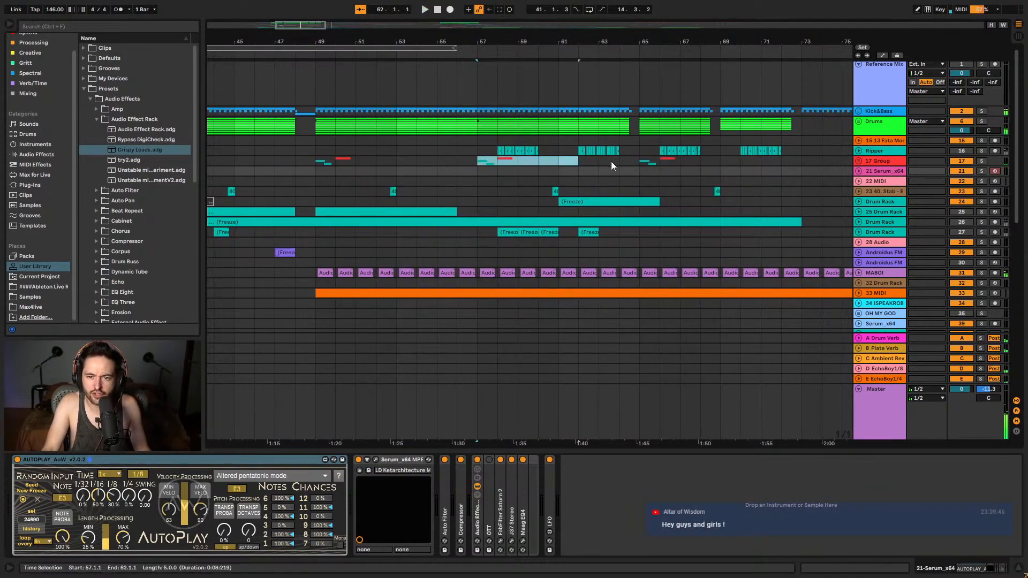
{"action": "left_click_drag", "start_coordinate": [776, 163], "coordinate": [798, 163]}
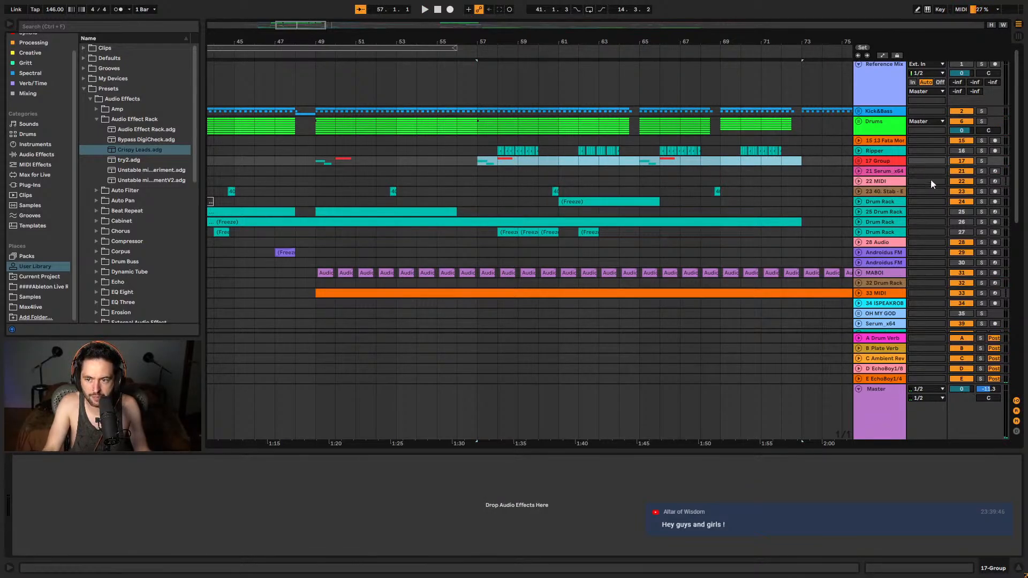
{"action": "left_click", "coordinate": [983, 161]}
{"action": "key", "text": "space"}
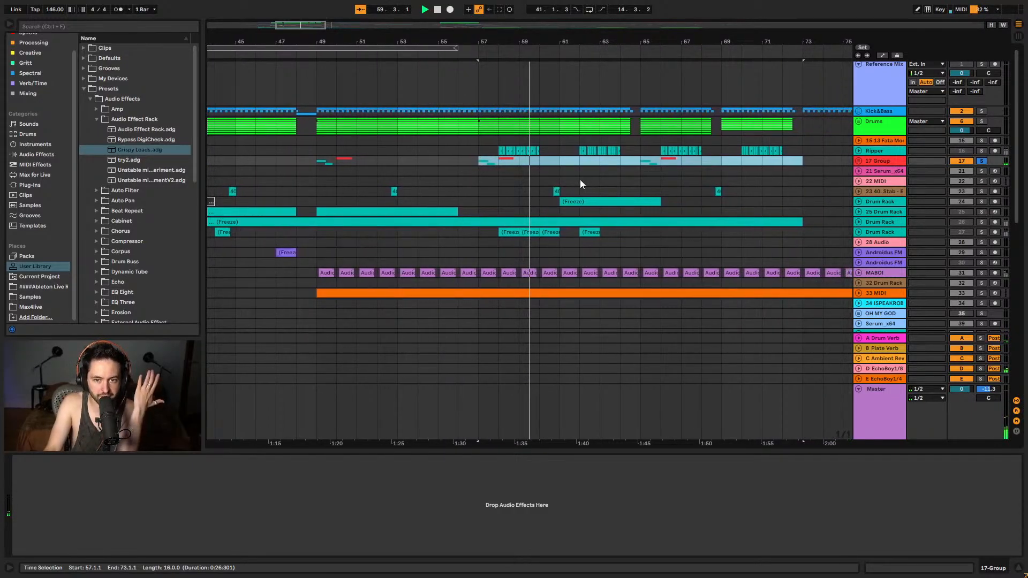
- Select 17 Group from 57.1.1 to 64.1.1, solo the Drums group alongside it and play the passage
{"action": "left_click_drag", "start_coordinate": [504, 159], "coordinate": [791, 160]}
{"action": "left_click", "coordinate": [639, 161]}
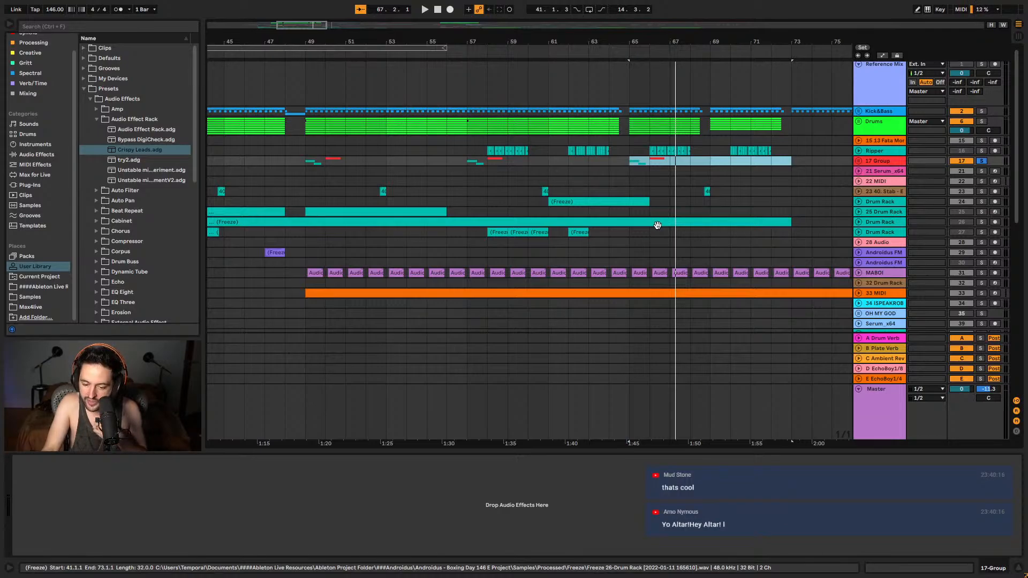
{"action": "left_click_drag", "start_coordinate": [473, 165], "coordinate": [616, 171]}
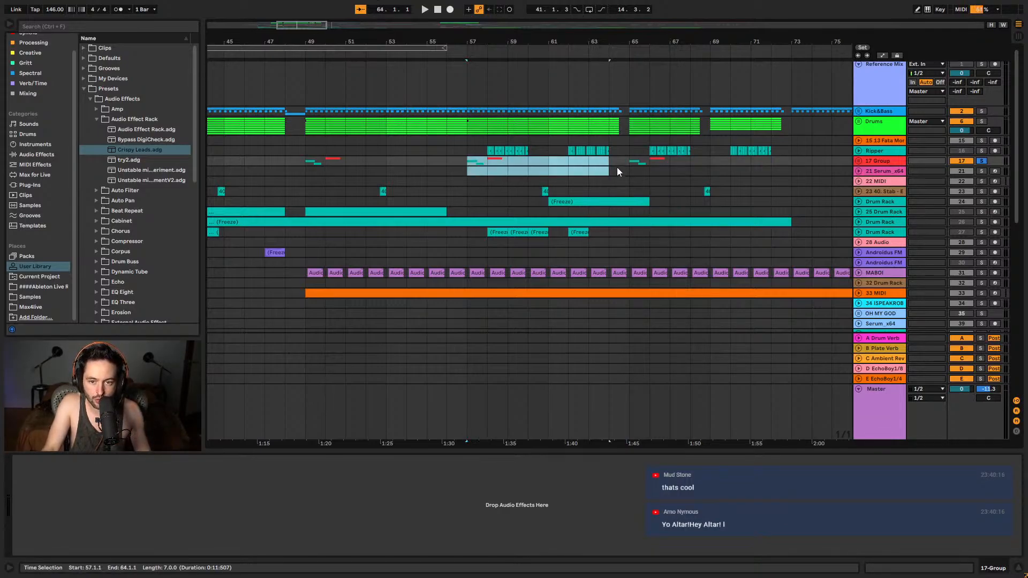
{"action": "left_click", "coordinate": [981, 121]}
{"action": "key", "text": "space"}
- Solo Kick&Bass and the 40. Stab track 23 as well, and play from the stab clip at 60.3.4
{"action": "left_click", "coordinate": [981, 110]}
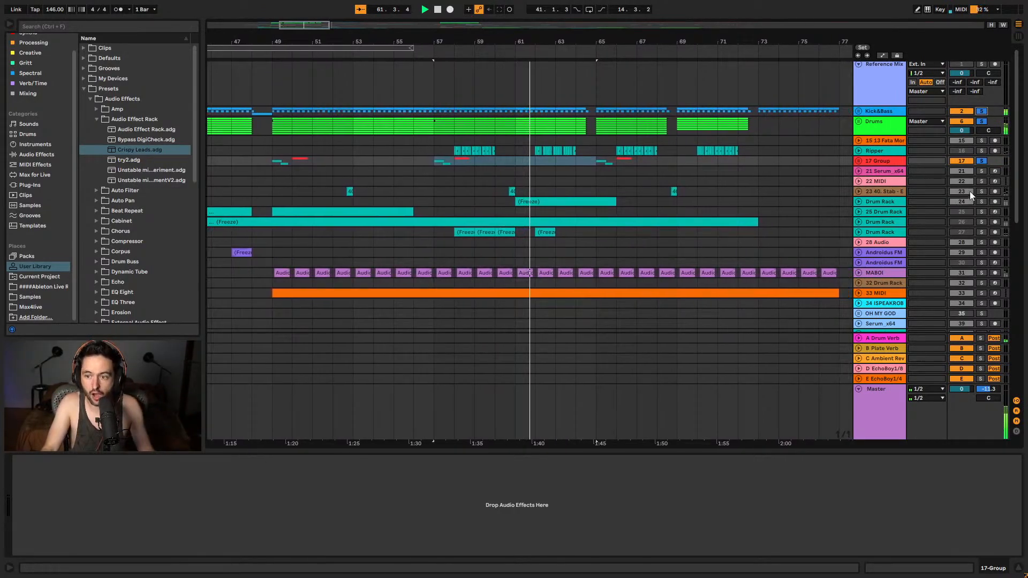
{"action": "left_click", "coordinate": [512, 192]}
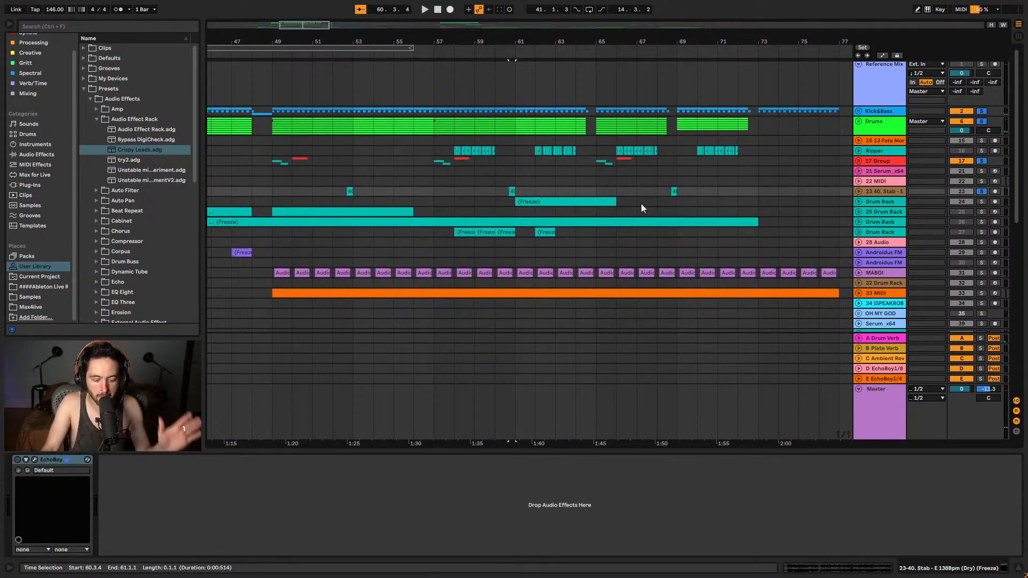
{"action": "key", "text": "space"}
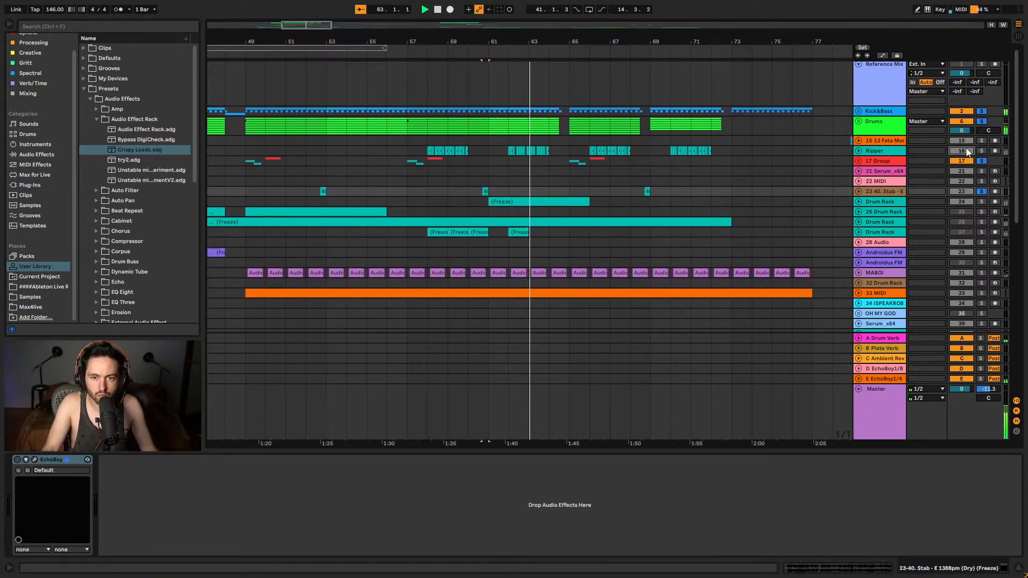
- Unsolo all tracks and play the full arrangement from 57.1.1
{"action": "scroll", "coordinate": [695, 208], "scroll_direction": "down", "scroll_amount": 8}
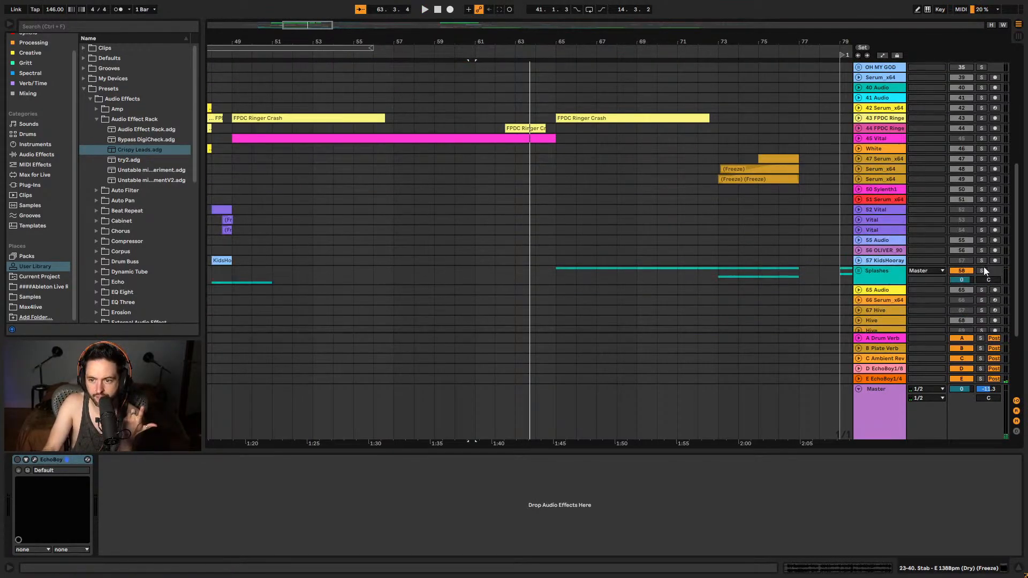
{"action": "scroll", "coordinate": [708, 238], "scroll_direction": "down", "scroll_amount": 3}
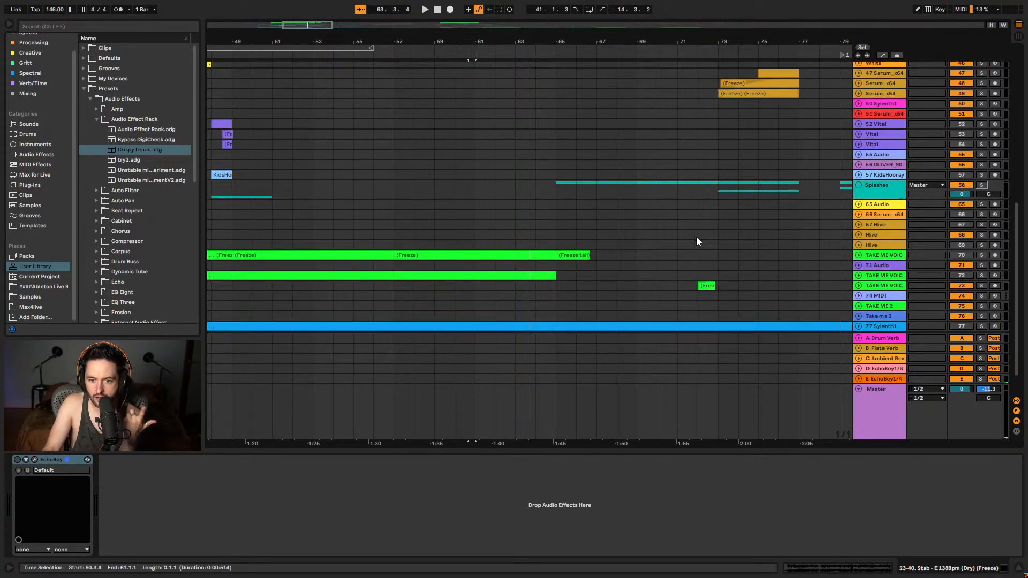
{"action": "scroll", "coordinate": [656, 235], "scroll_direction": "up", "scroll_amount": 4}
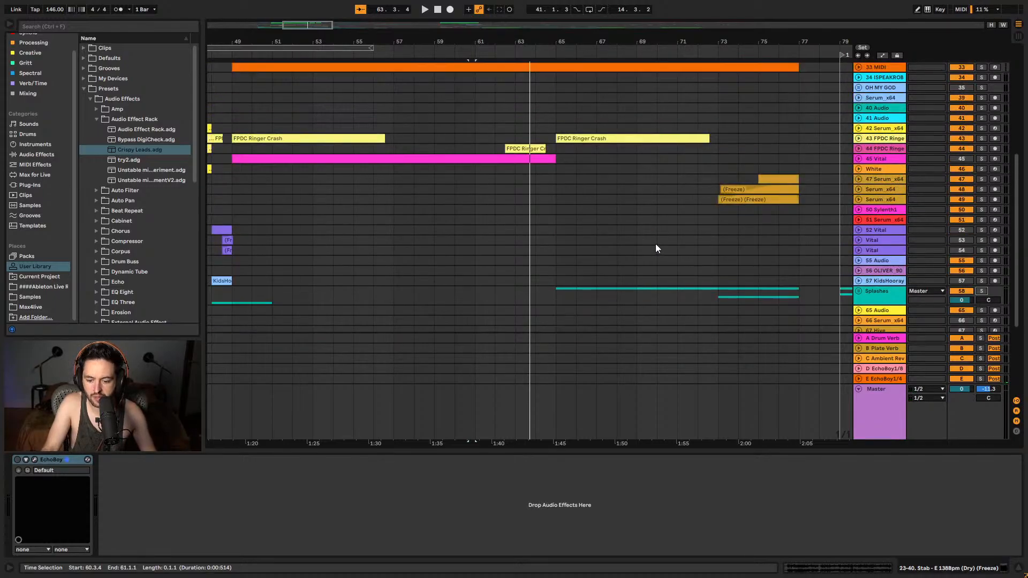
{"action": "scroll", "coordinate": [656, 248], "scroll_direction": "up", "scroll_amount": 8}
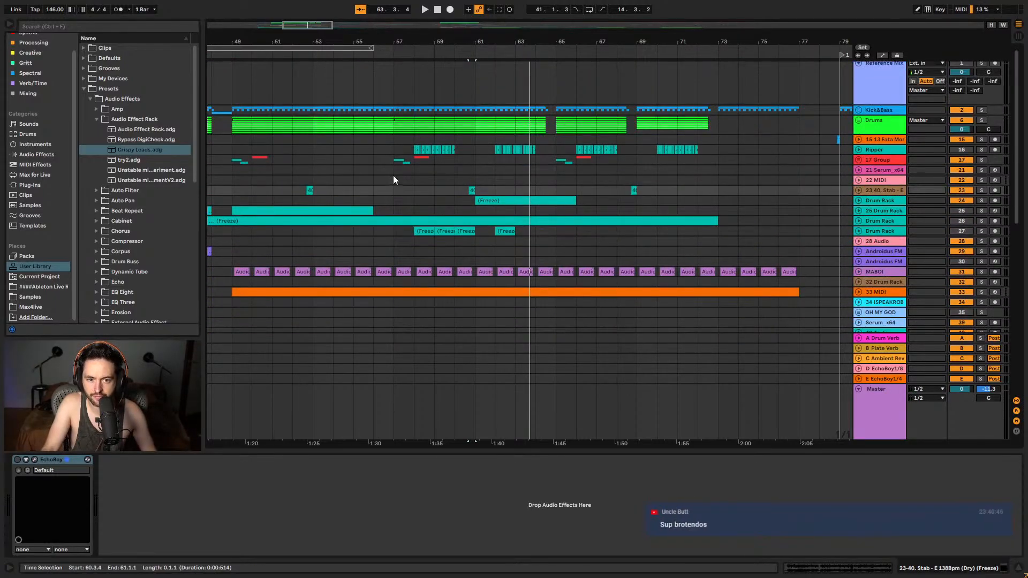
{"action": "left_click", "coordinate": [393, 179]}
{"action": "key", "text": "space"}
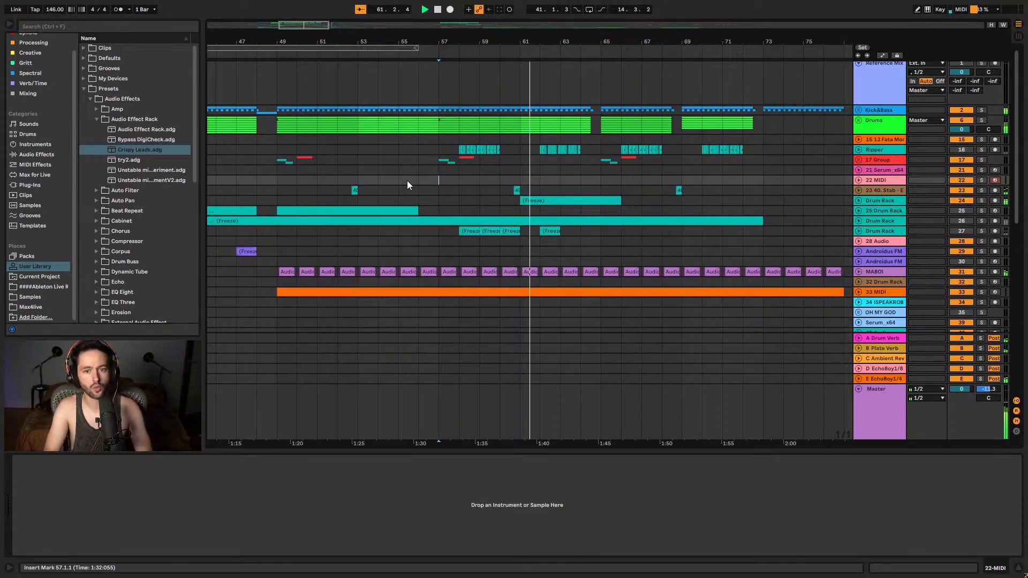
- Solo Drum Rack track 24, expand its lane to show the frozen audio waveform, and stop playback
{"action": "left_click", "coordinate": [977, 200]}
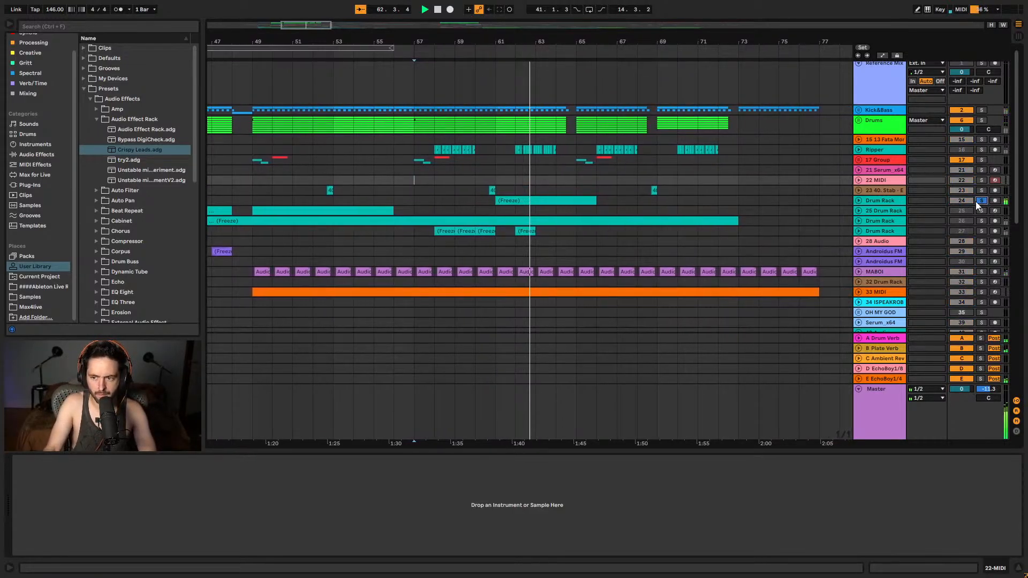
{"action": "left_click", "coordinate": [859, 201]}
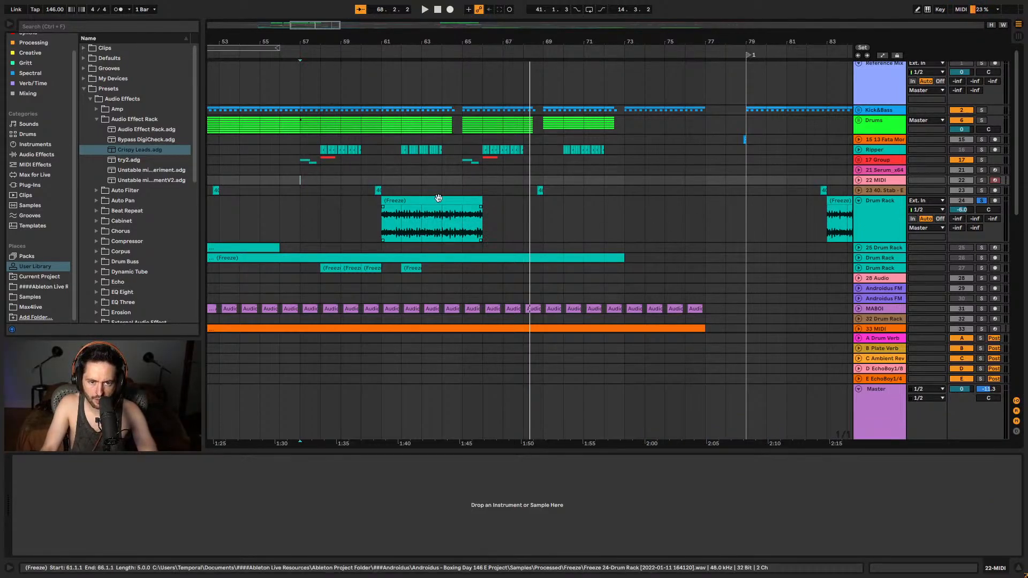
{"action": "key", "text": "space"}
- Move the five-bar frozen clip on Drum Rack track 24 to start at 64.3.1 and play it from there
{"action": "left_click_drag", "start_coordinate": [433, 209], "coordinate": [494, 207]}
{"action": "left_click_drag", "start_coordinate": [462, 38], "coordinate": [461, 227]}
{"action": "right_click", "coordinate": [461, 227]}
{"action": "left_click", "coordinate": [486, 516]}
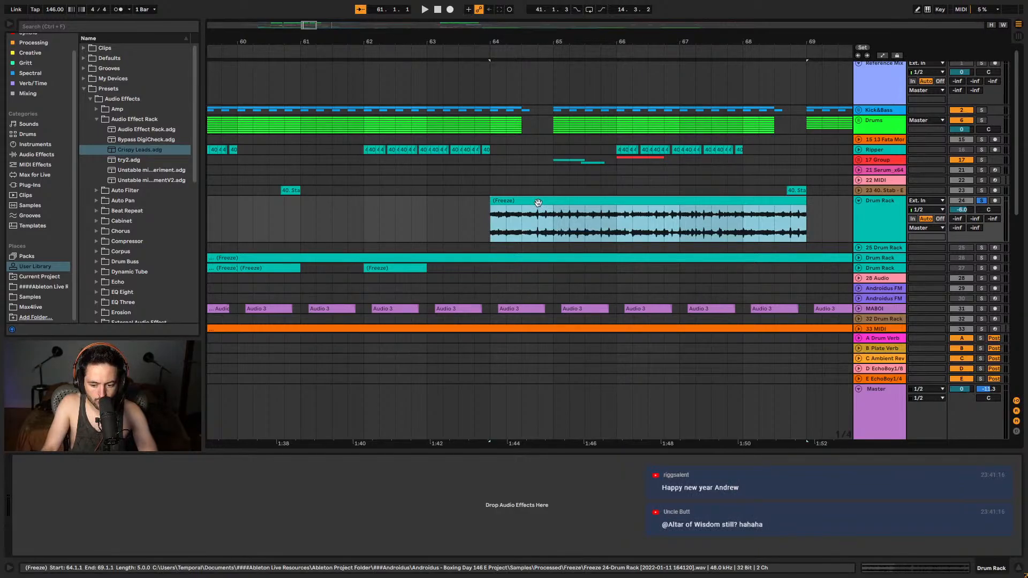
{"action": "left_click_drag", "start_coordinate": [538, 202], "coordinate": [570, 207]}
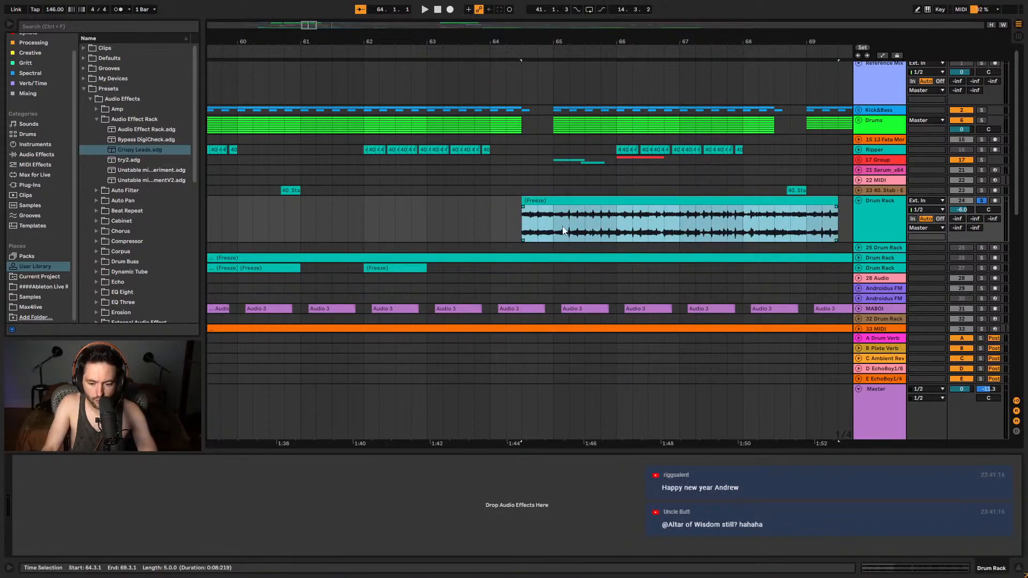
{"action": "left_click", "coordinate": [517, 223]}
{"action": "key", "text": "space"}
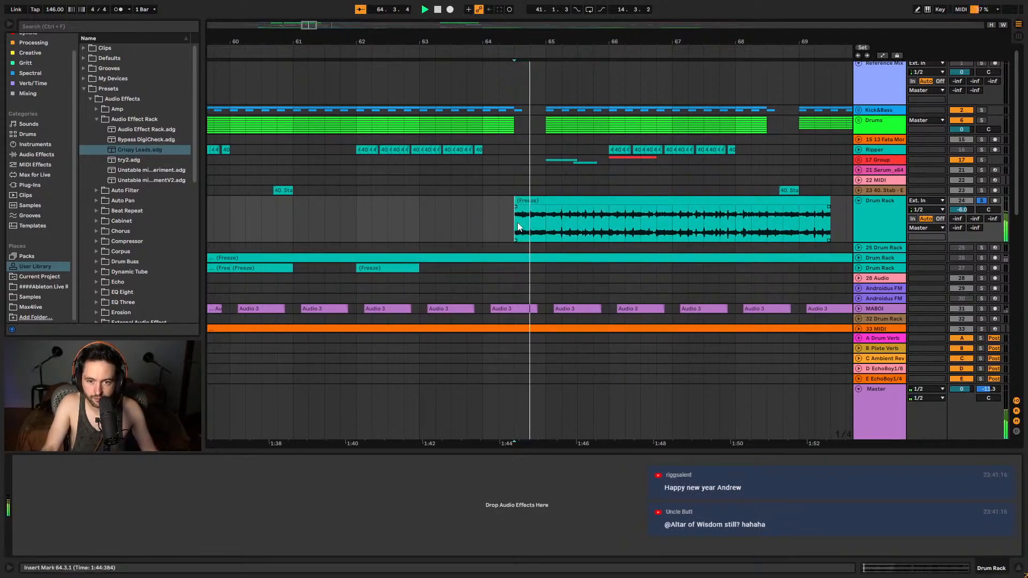
- Keep a half-bar Drum Rack clip from 64.3.1 to 65.1.1, place the remaining audio at 68.3.1 and split it at 69.1.1
{"action": "left_click_drag", "start_coordinate": [519, 228], "coordinate": [776, 229]}
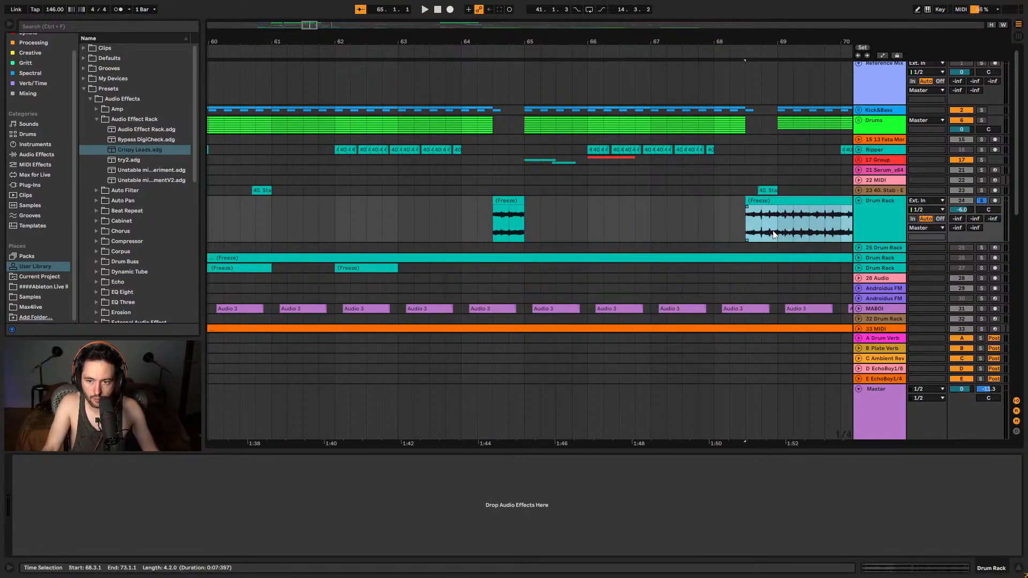
{"action": "key", "text": "ctrl+e"}
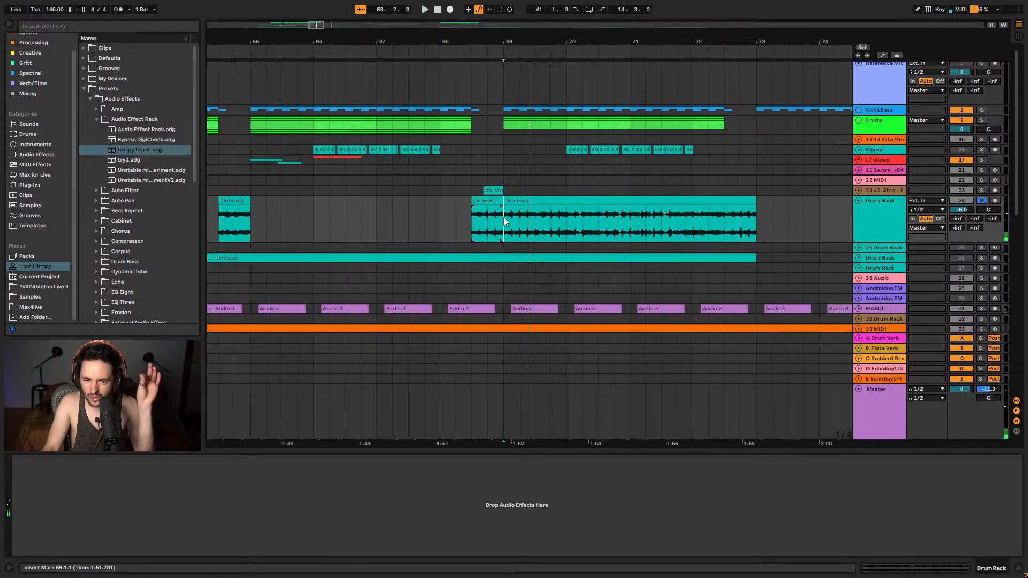
- Move the half-bar Drum Rack clip at 68.3.1 to the empty space past bar 73, and replace it with the half-bar section from 69.1.1
{"action": "key", "text": "space"}
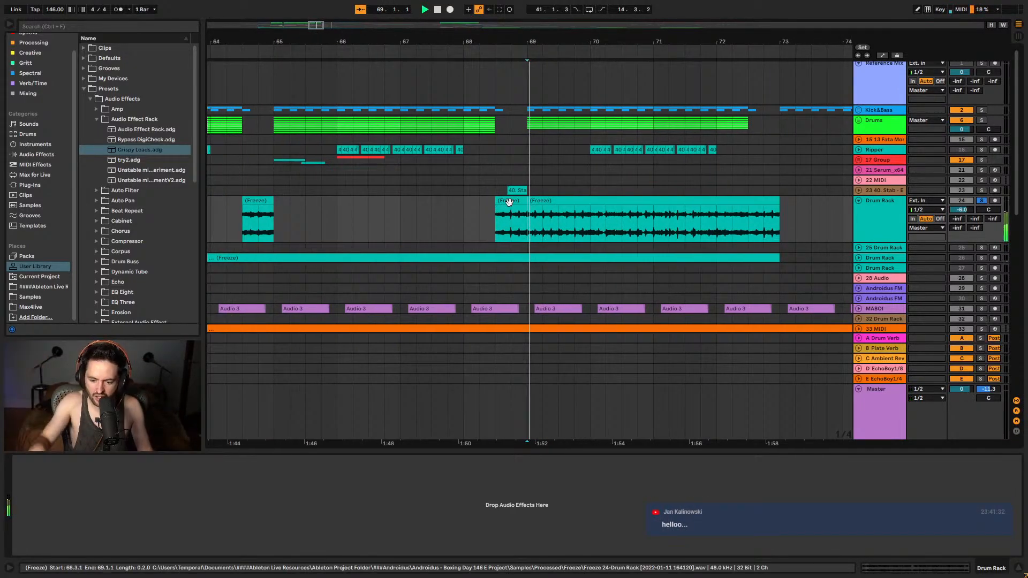
{"action": "key", "text": "space"}
{"action": "left_click_drag", "start_coordinate": [475, 210], "coordinate": [807, 210]}
{"action": "left_click_drag", "start_coordinate": [519, 208], "coordinate": [489, 208]}
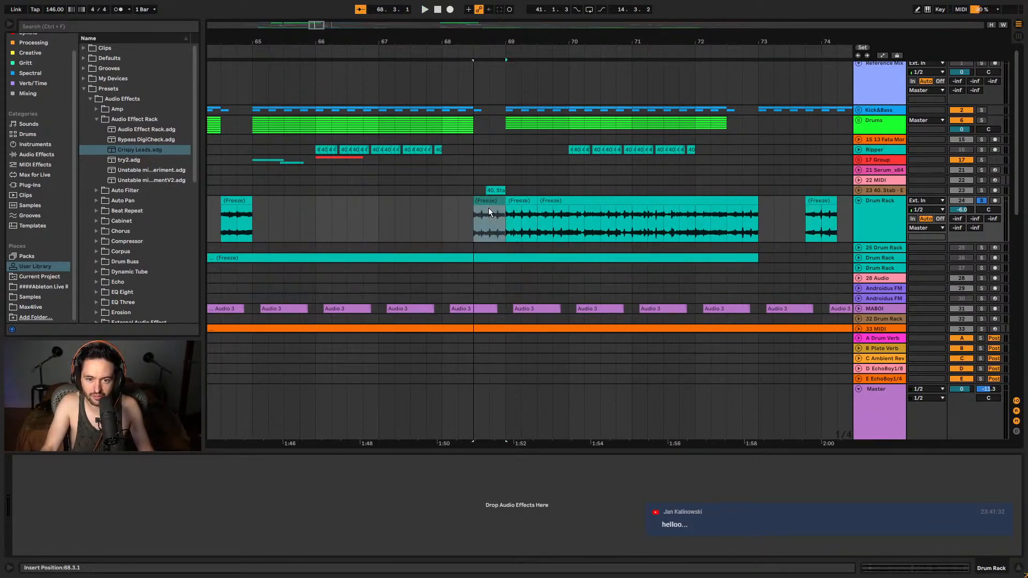
- Play Drum Rack track 24 soloed from 57.1.1, and unsolo it to hear the full arrangement from the same point
{"action": "key", "text": "minus"}
{"action": "key", "text": "minus"}
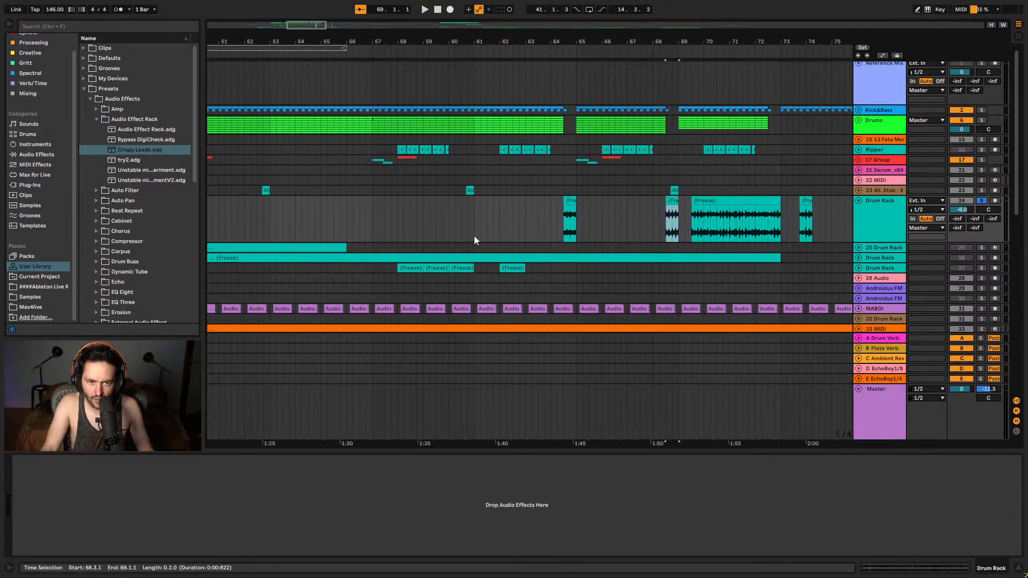
{"action": "left_click", "coordinate": [372, 229]}
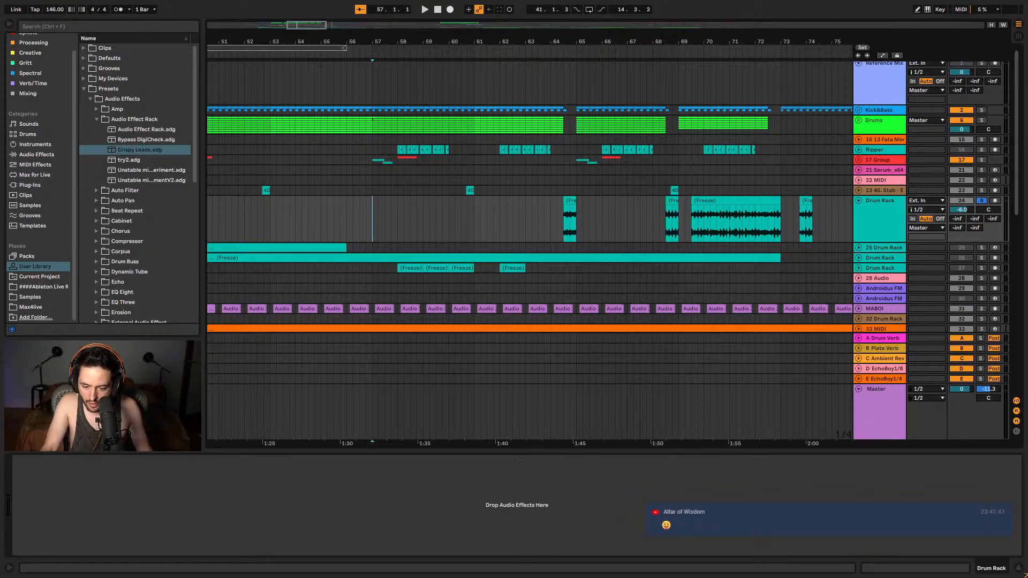
{"action": "key", "text": "space"}
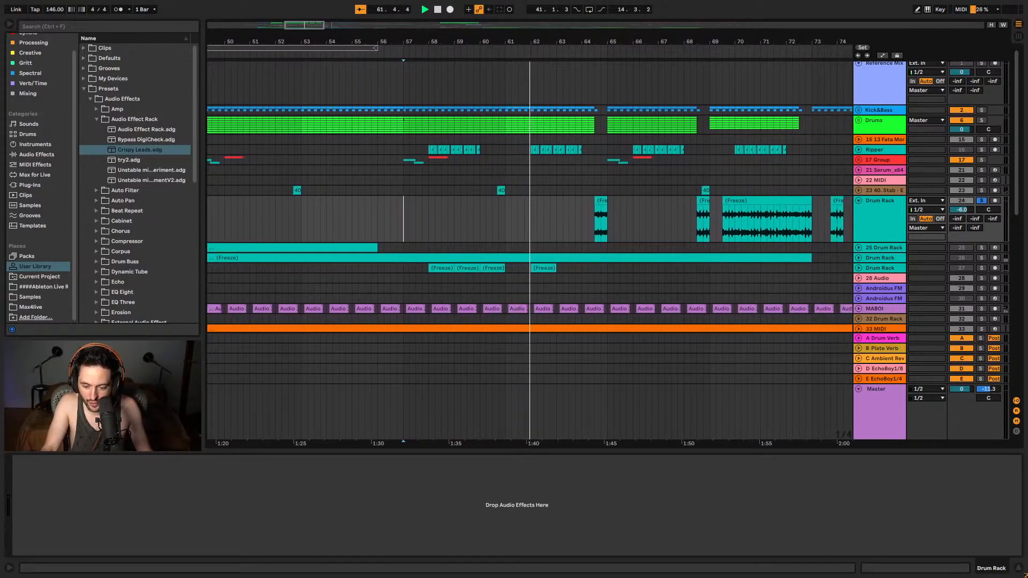
{"action": "left_click", "coordinate": [983, 201]}
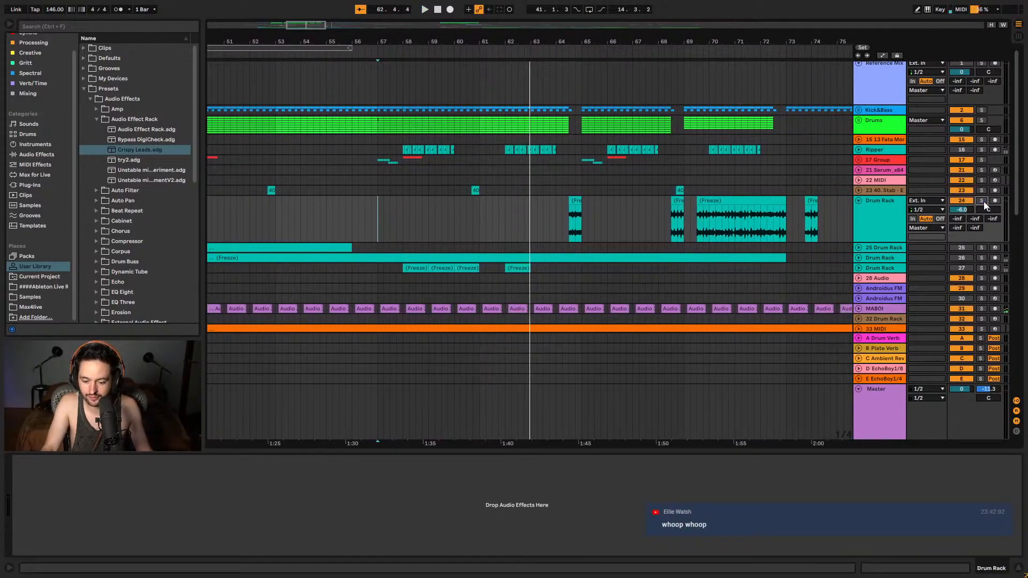
{"action": "key", "text": "space"}
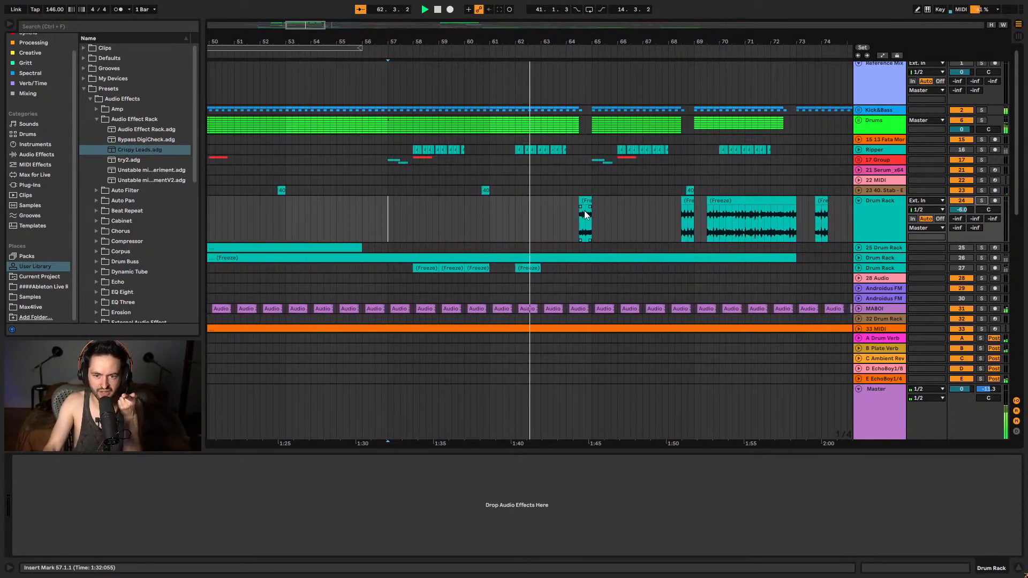
- Play the arrangement from 64.3.1, and solo Drum Rack track 24
{"action": "left_click", "coordinate": [578, 216]}
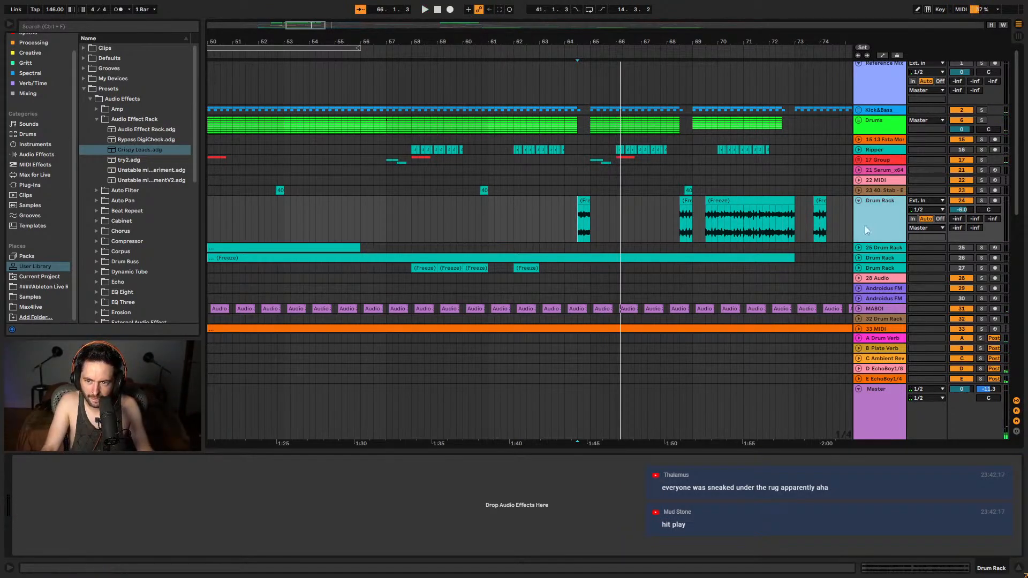
{"action": "key", "text": "space"}
{"action": "left_click", "coordinate": [981, 200]}
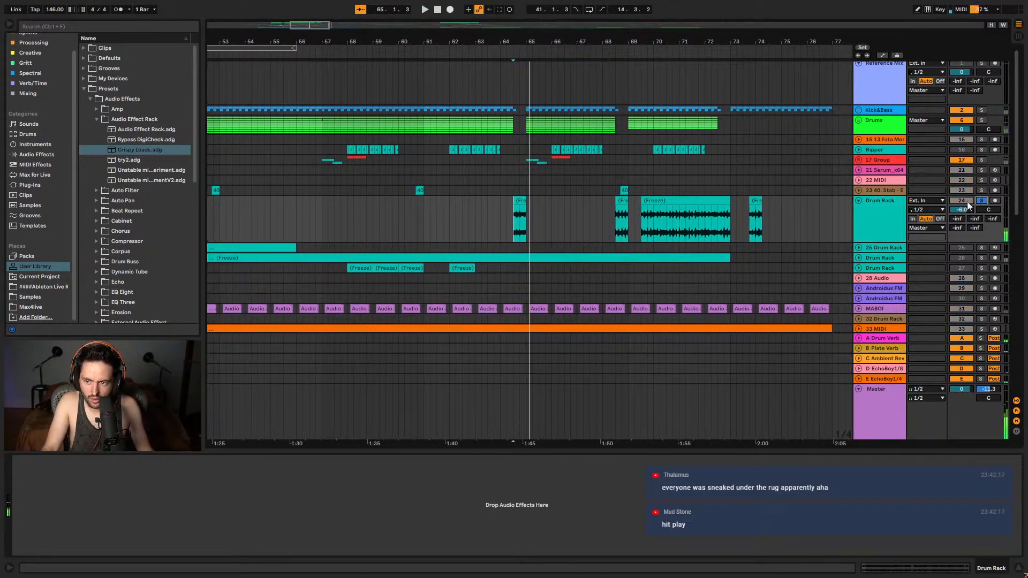
- Give the Drum Rack clip at 64.3.1 a Transposition envelope ramping from 0 st up to +12 st at its end
{"action": "left_click_drag", "start_coordinate": [550, 53], "coordinate": [583, 217]}
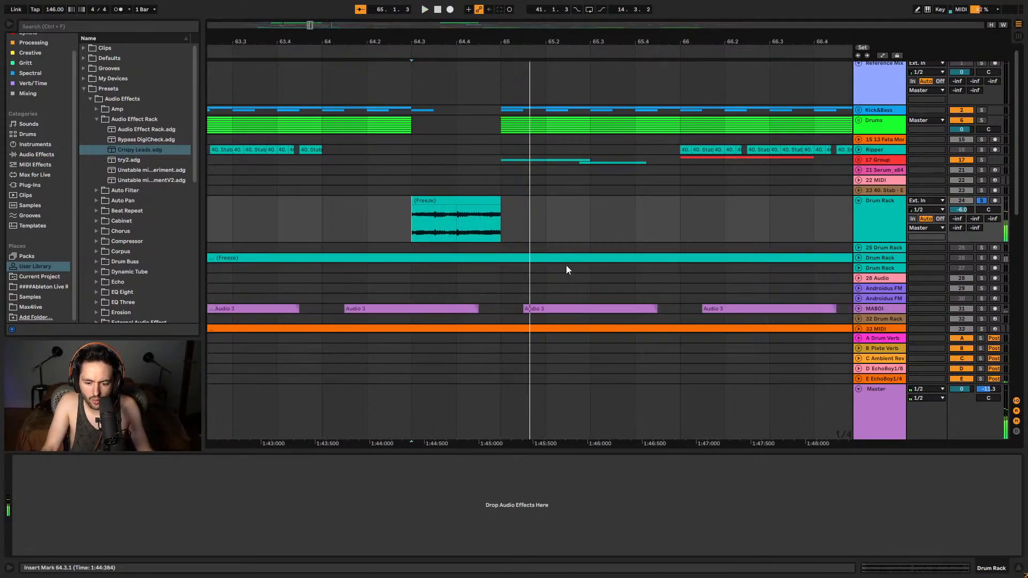
{"action": "double_click", "coordinate": [464, 213]}
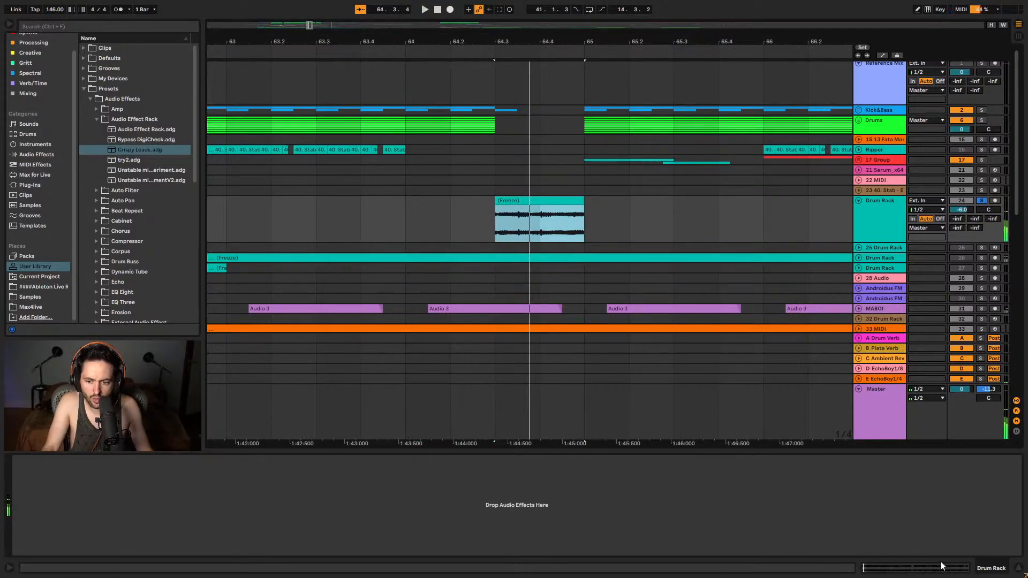
{"action": "left_click", "coordinate": [125, 494]}
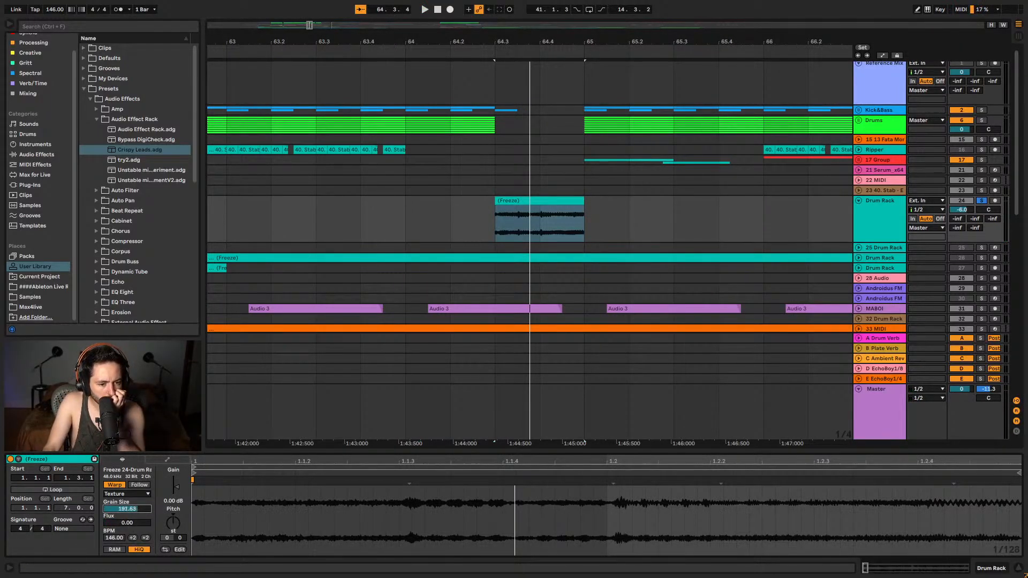
{"action": "left_click", "coordinate": [167, 460]}
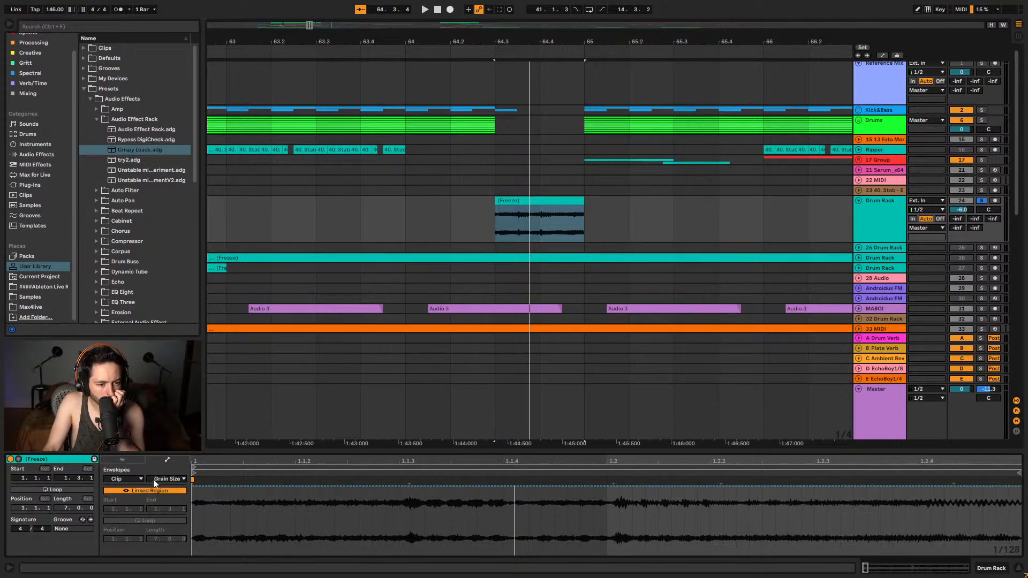
{"action": "left_click", "coordinate": [168, 479]}
{"action": "left_click", "coordinate": [171, 500]}
{"action": "left_click", "coordinate": [216, 519]}
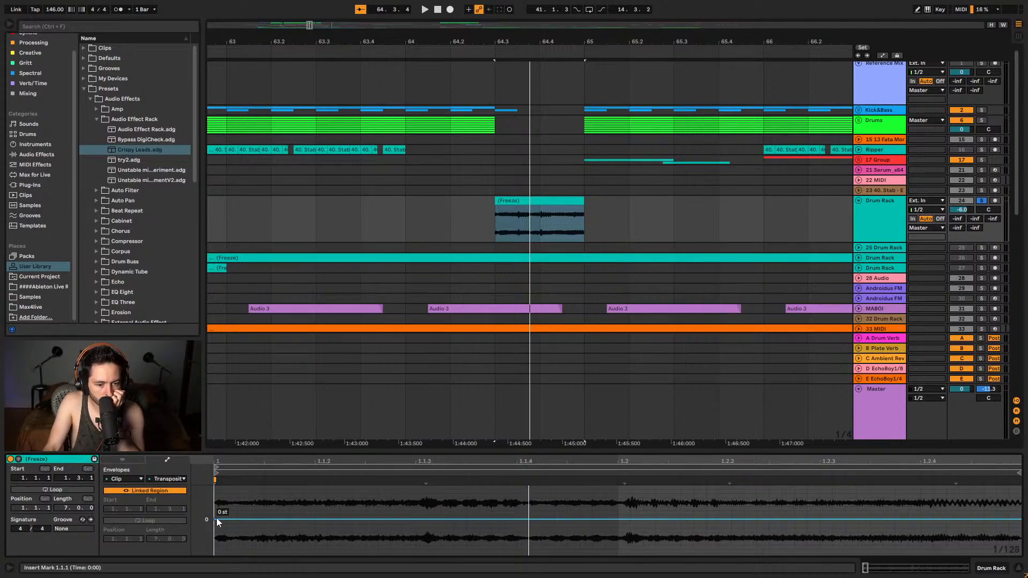
{"action": "mouse_move", "coordinate": [1019, 523]}
{"action": "left_mouse_down"}
{"action": "mouse_move", "coordinate": [1019, 465]}
{"action": "mouse_move", "coordinate": [1021, 543]}
{"action": "left_mouse_up"}
- Check the Transposition ramp's end point at 1.3, and play the half-bar clip from 64.3.1 repeatedly
{"action": "left_click", "coordinate": [572, 227]}
{"action": "key", "text": "space"}
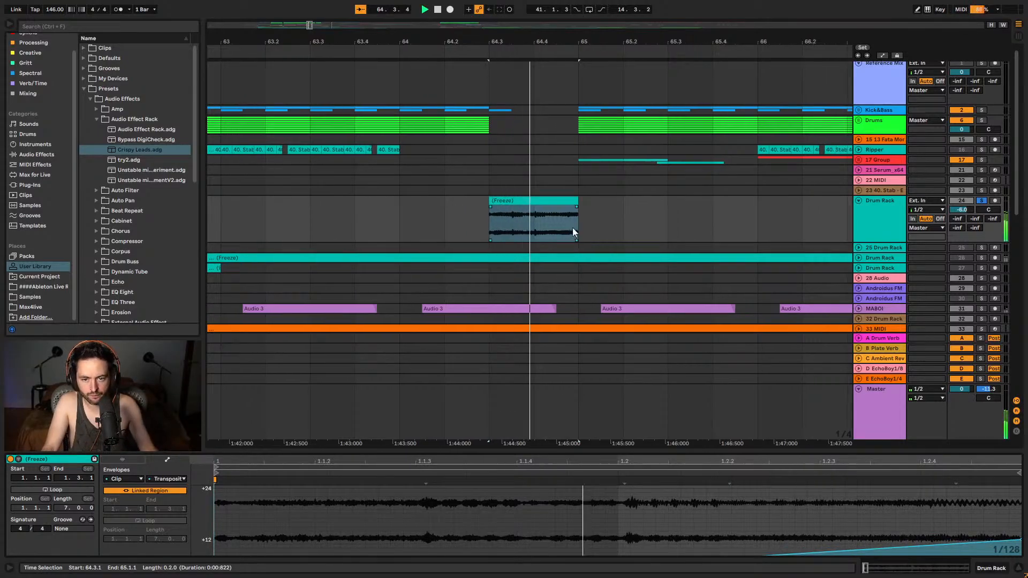
{"action": "left_click", "coordinate": [662, 502]}
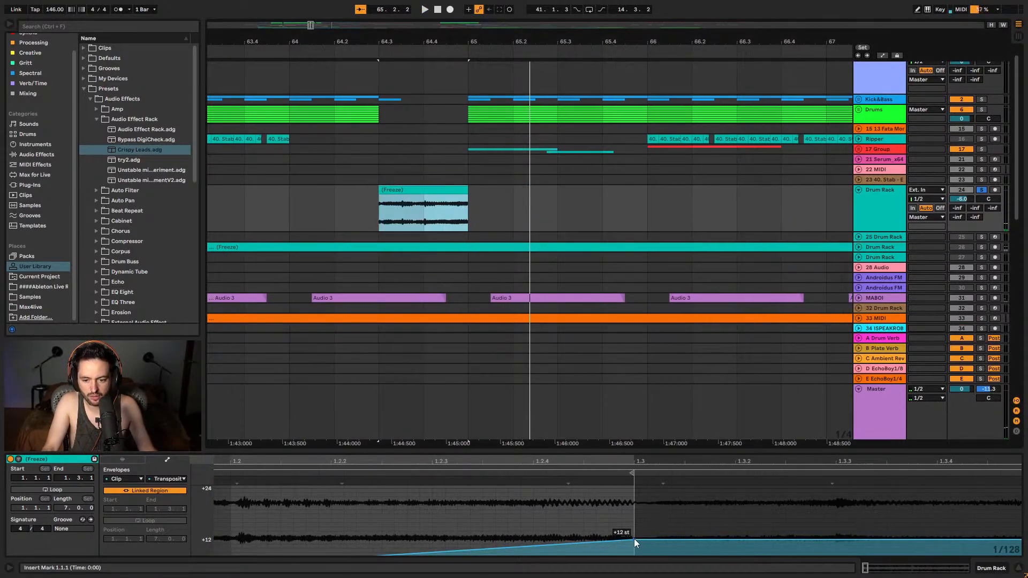
{"action": "key", "text": "space"}
{"action": "key", "text": "space"}
{"action": "key", "text": "space"}
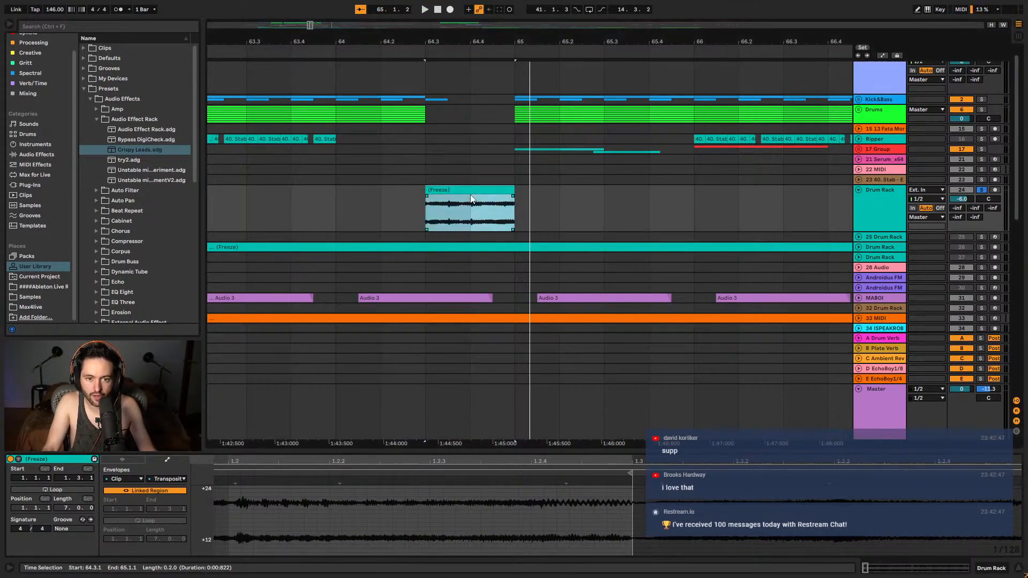
- Search the plug-ins for "shaper" and load ShaperBox 2 onto Drum Rack track 24
{"action": "left_click", "coordinate": [40, 185]}
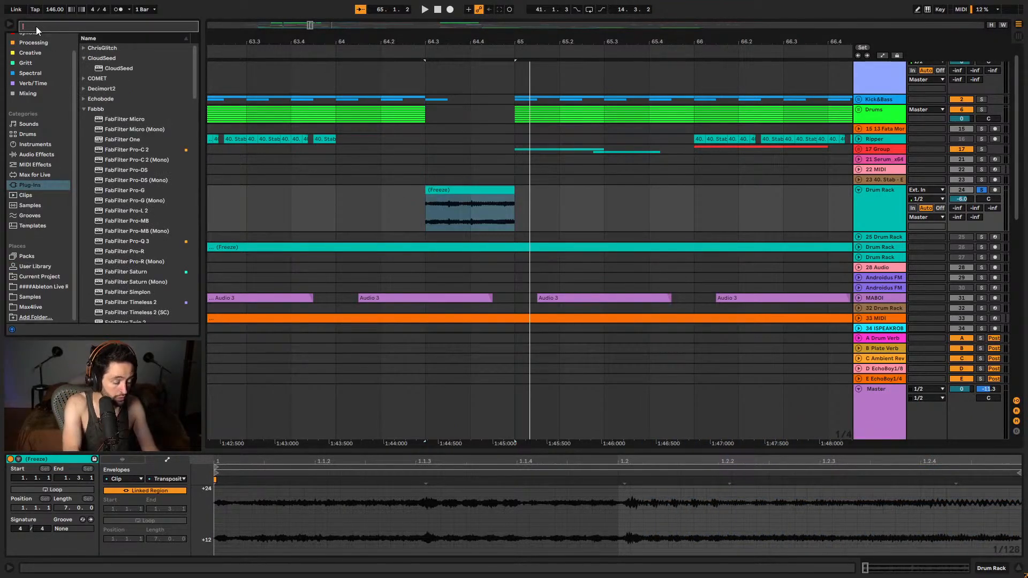
{"action": "type", "text": "shaper"}
{"action": "left_click", "coordinate": [84, 58]}
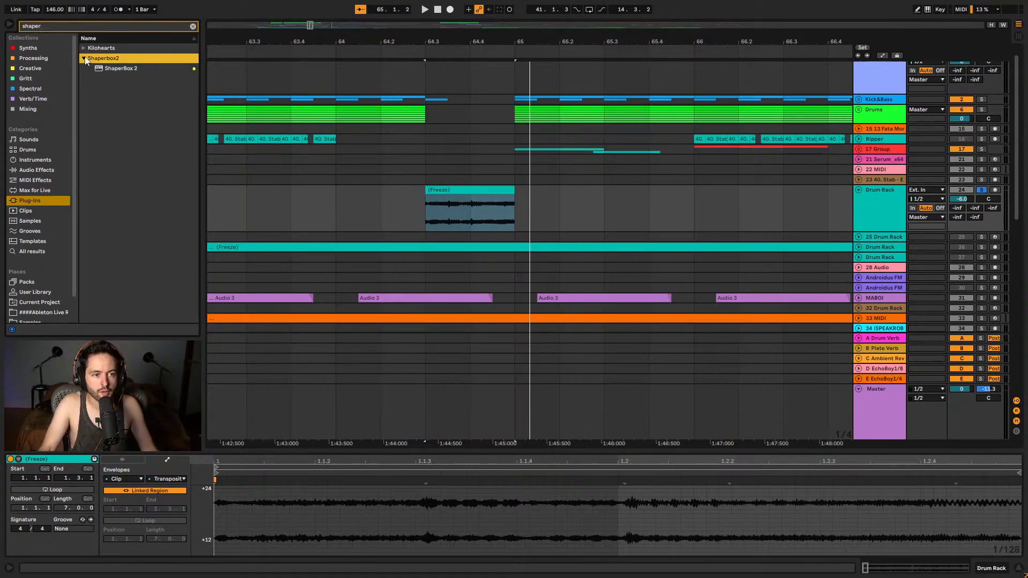
{"action": "left_click_drag", "start_coordinate": [491, 210], "coordinate": [491, 211]}
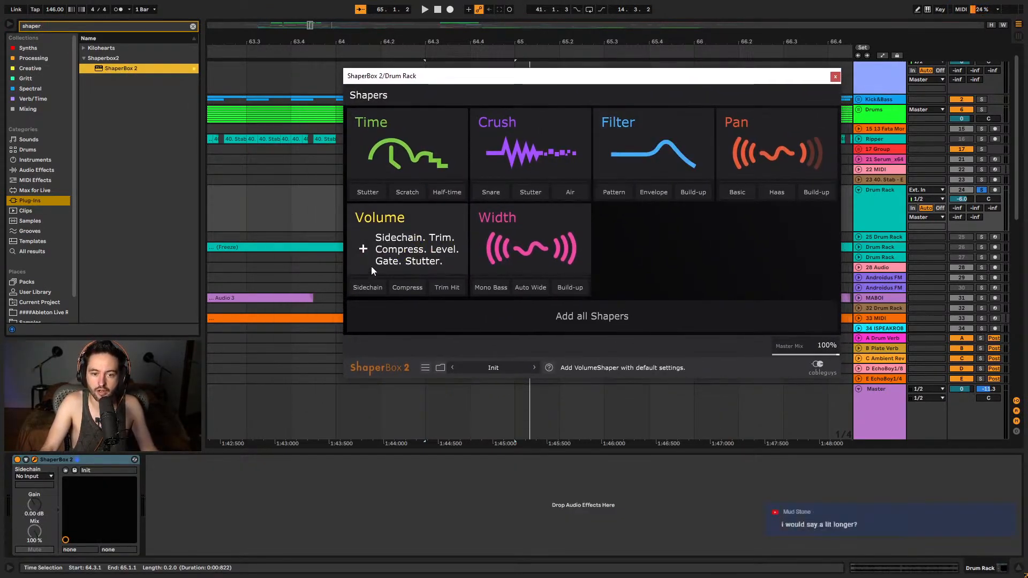
- Add a Volume shaper with default settings in ShaperBox 2 and apply the smoothly falling Trimming shape
{"action": "left_click", "coordinate": [439, 241]}
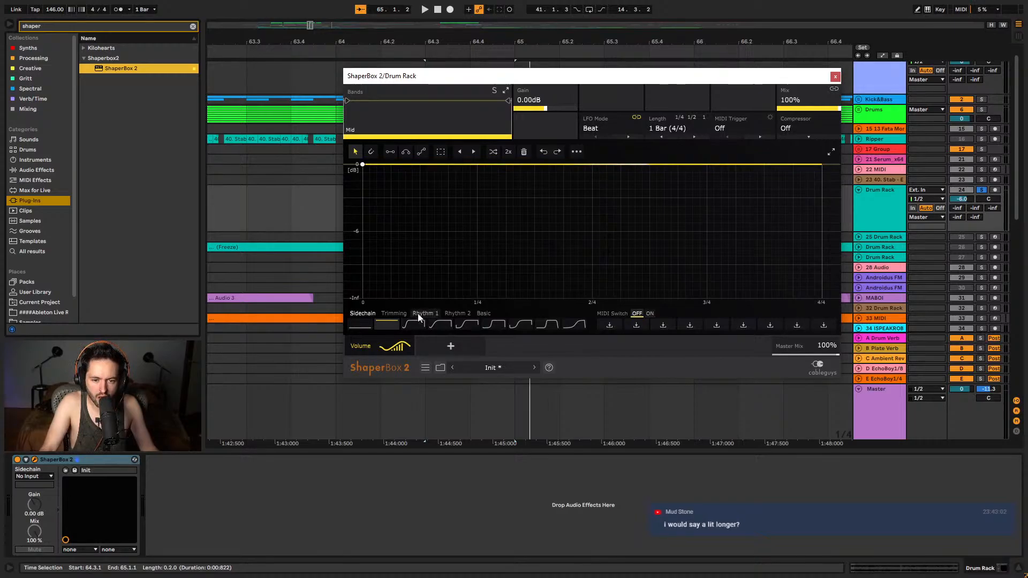
{"action": "left_click", "coordinate": [394, 313]}
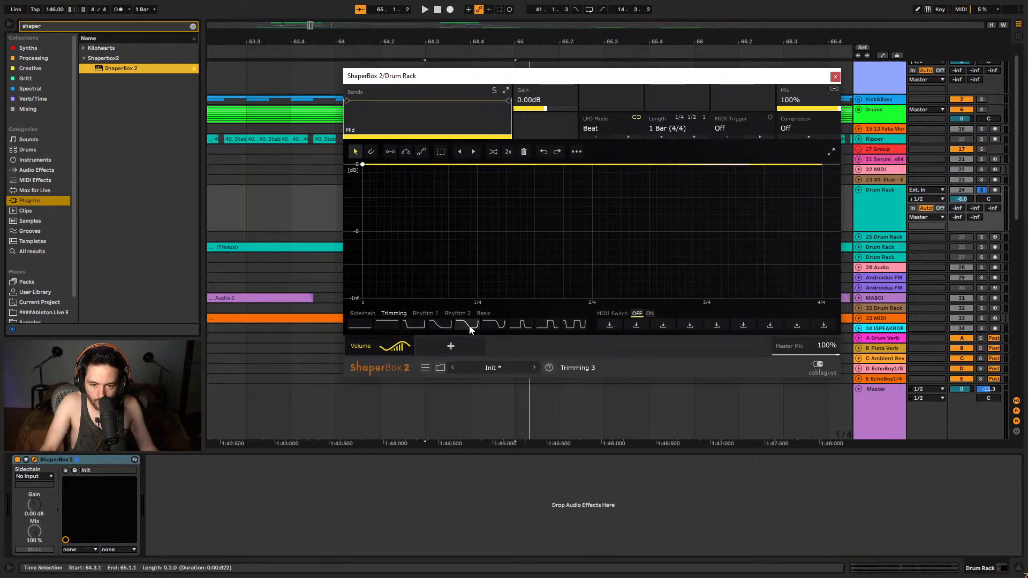
{"action": "left_click", "coordinate": [469, 328]}
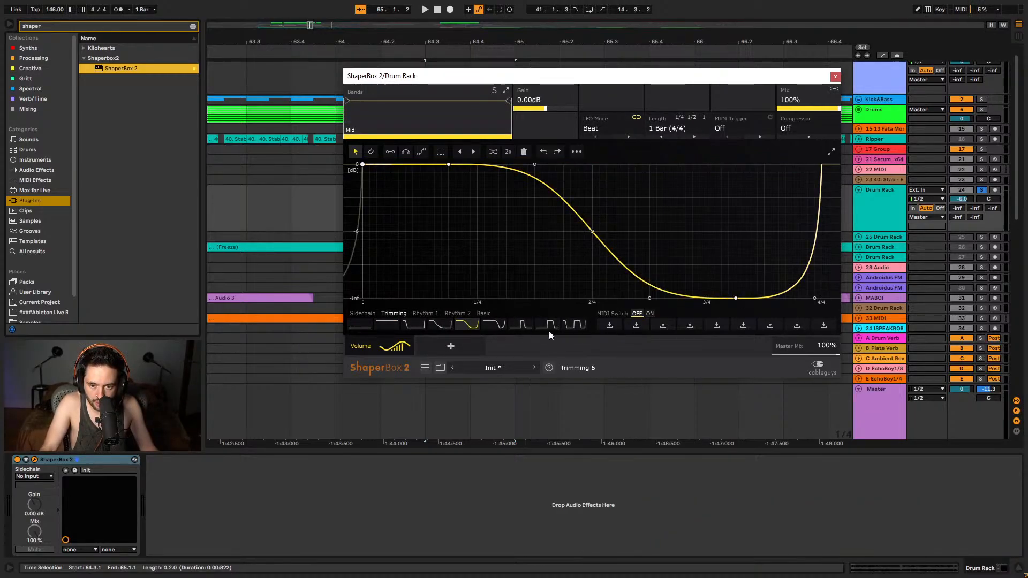
- Try an LFO length of 1/16 for the Volume shaper during playback, and set it to 1/8
{"action": "key", "text": "space"}
{"action": "left_click", "coordinate": [666, 128]}
{"action": "left_click", "coordinate": [676, 202]}
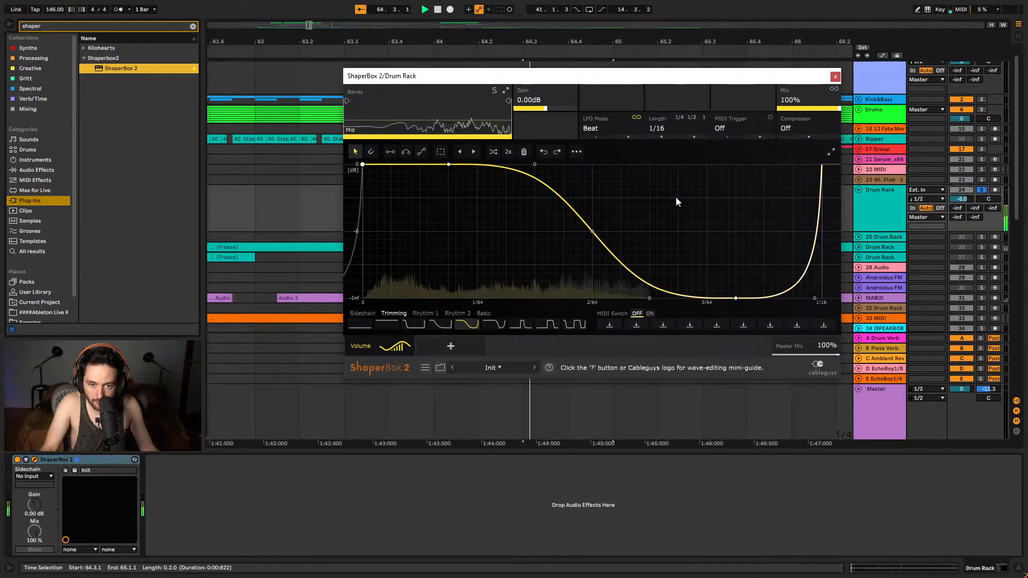
{"action": "left_click", "coordinate": [669, 132]}
{"action": "left_click", "coordinate": [673, 226]}
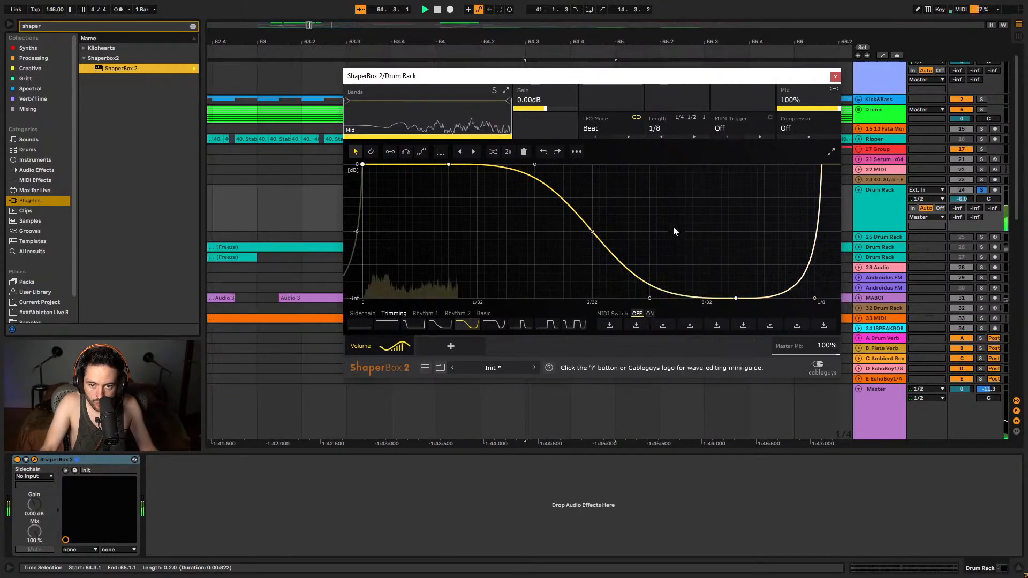
- Keep the LFO length at 1/8, bypass ShaperBox 2 on the Drum Rack track and close the plug-in window
{"action": "left_click", "coordinate": [664, 130]}
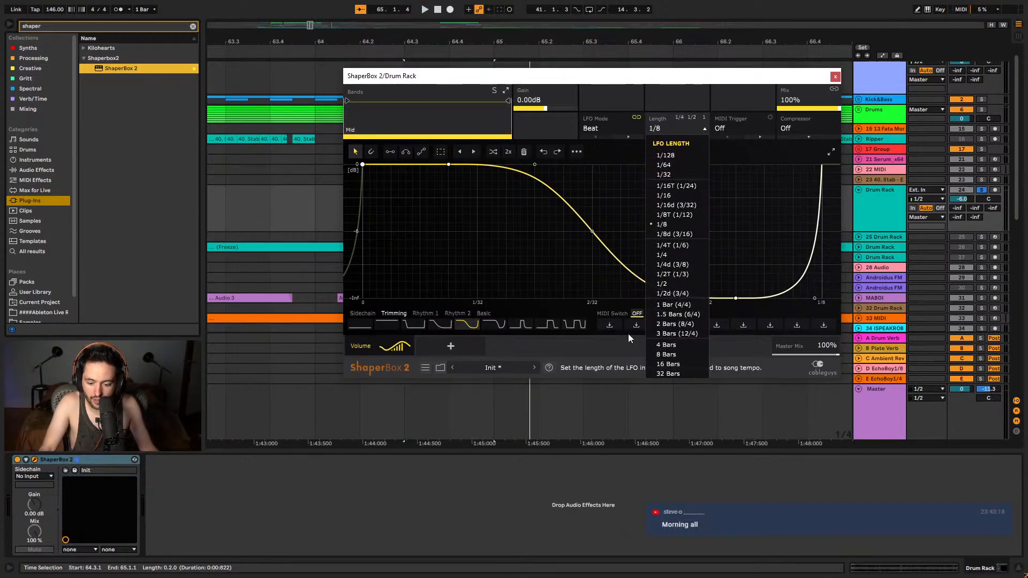
{"action": "left_click", "coordinate": [425, 475]}
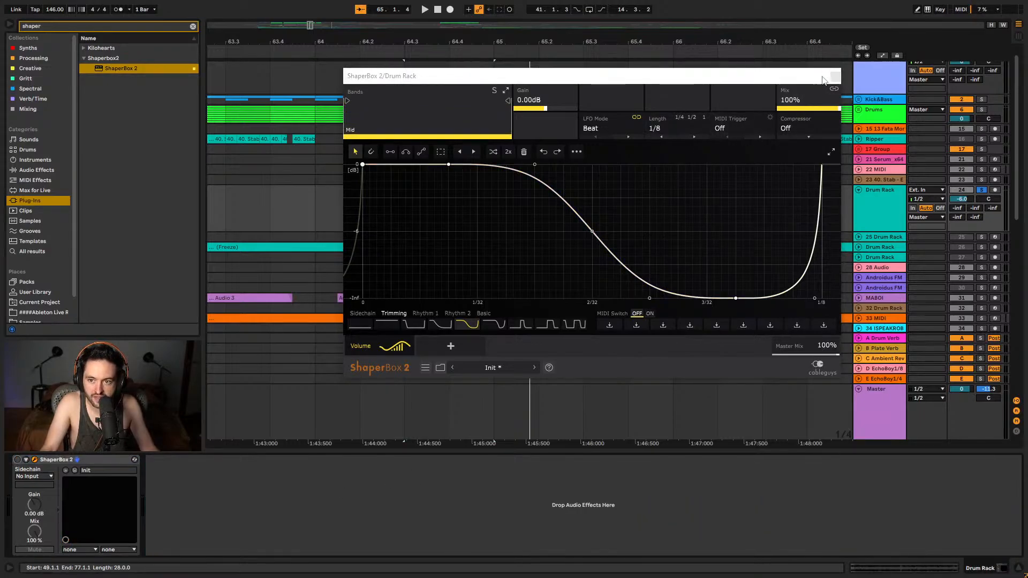
{"action": "left_click_drag", "start_coordinate": [823, 79], "coordinate": [826, 82]}
{"action": "left_click", "coordinate": [838, 81]}
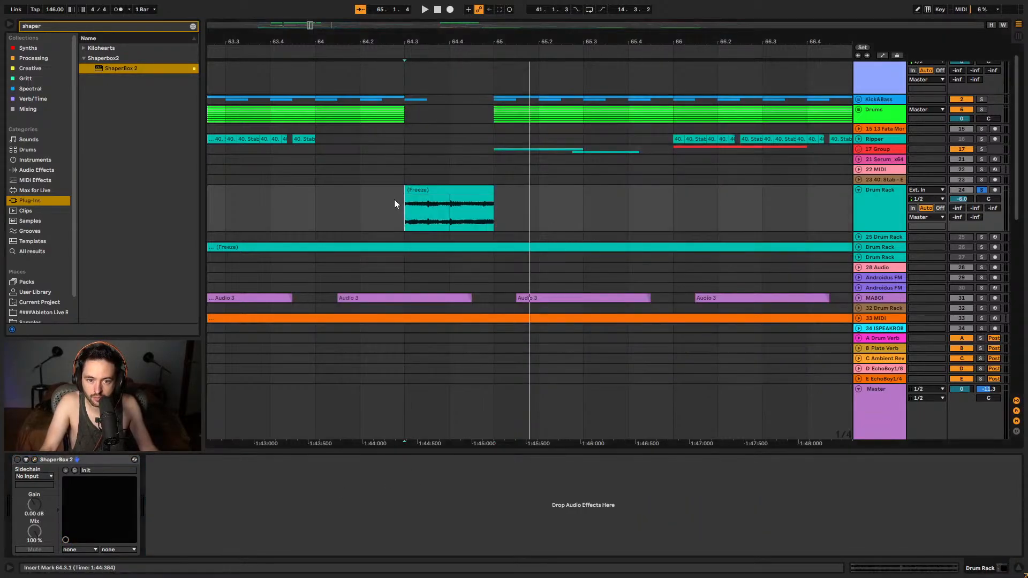
- Add a fade-in across almost the full length of the Drum Rack clip at 64.3.1, and play the clip
{"action": "scroll", "coordinate": [394, 199], "scroll_direction": "left", "scroll_amount": 5}
{"action": "scroll", "coordinate": [433, 210], "scroll_direction": "right", "scroll_amount": 3}
{"action": "left_click", "coordinate": [437, 208]}
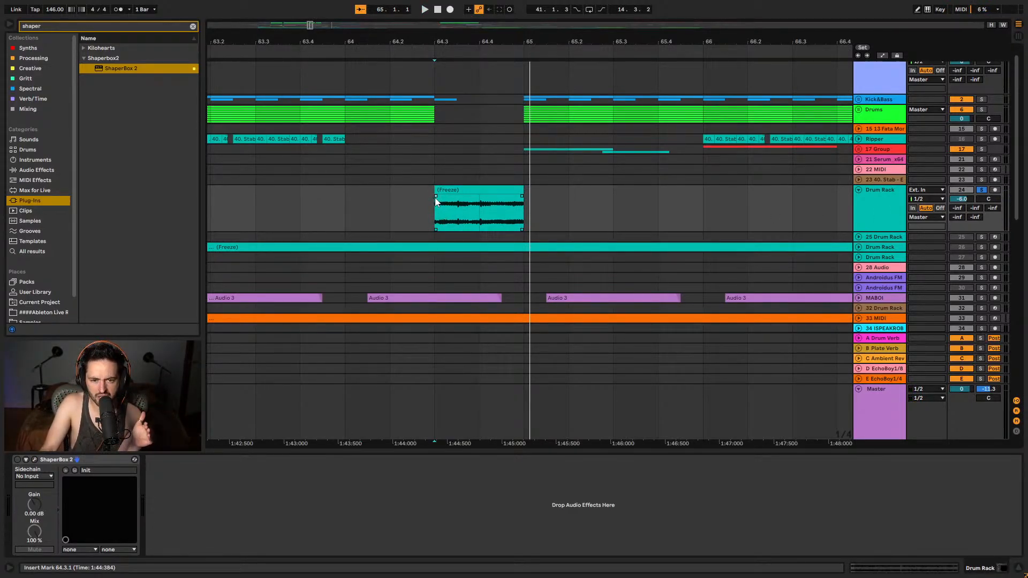
{"action": "left_click_drag", "start_coordinate": [434, 197], "coordinate": [479, 200]}
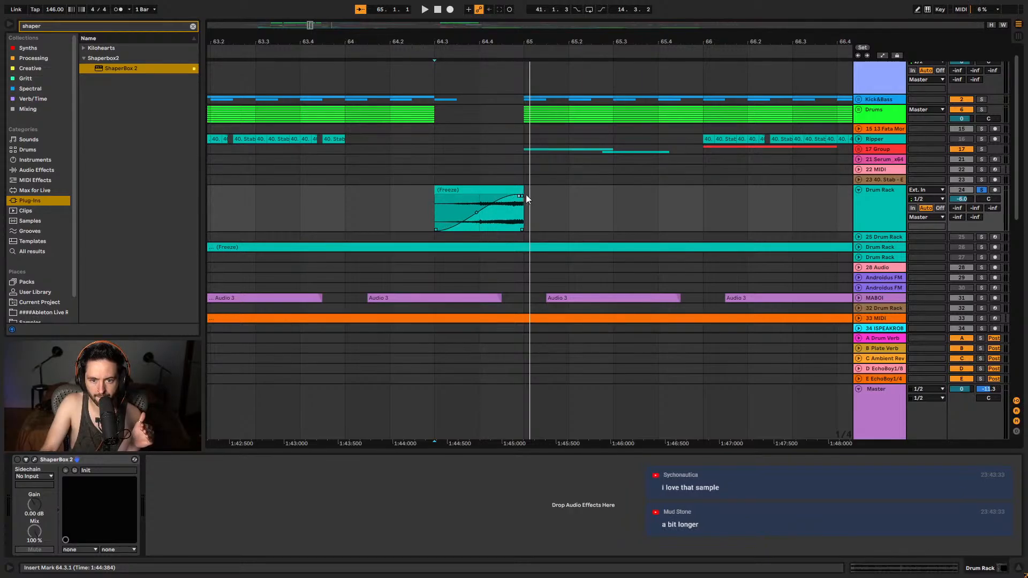
{"action": "left_click", "coordinate": [487, 193]}
{"action": "key", "text": "space"}
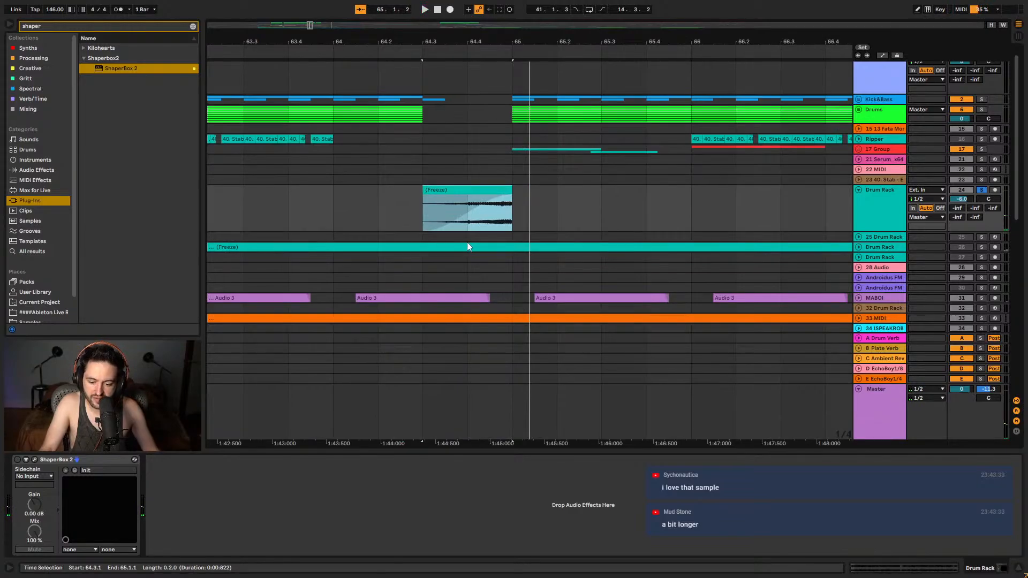
- Lower the volume of Drum Rack track 24 to -12 dB, and set the playback start to 61.1.1
{"action": "left_click_drag", "start_coordinate": [958, 194], "coordinate": [963, 204]}
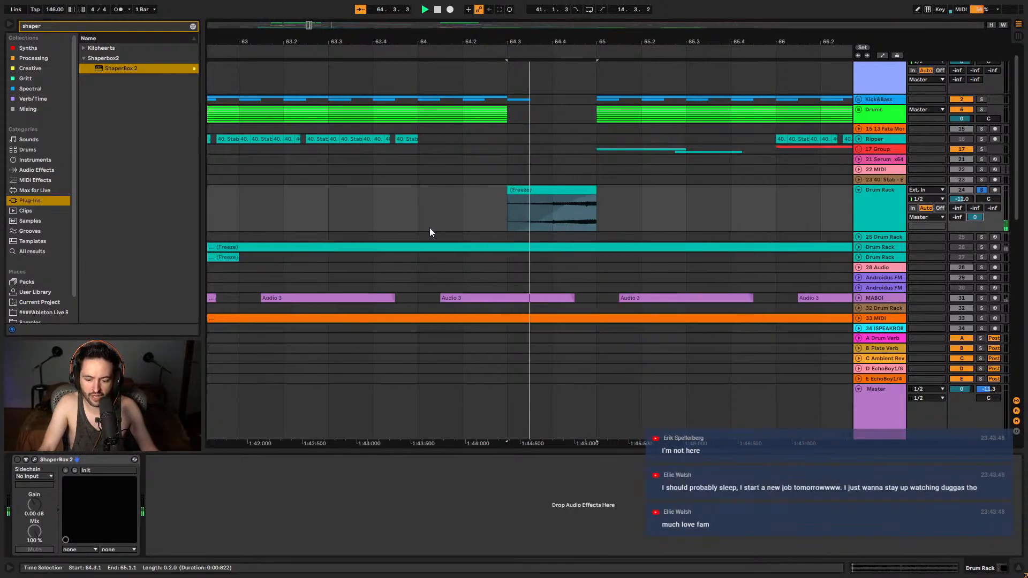
{"action": "left_click", "coordinate": [435, 222]}
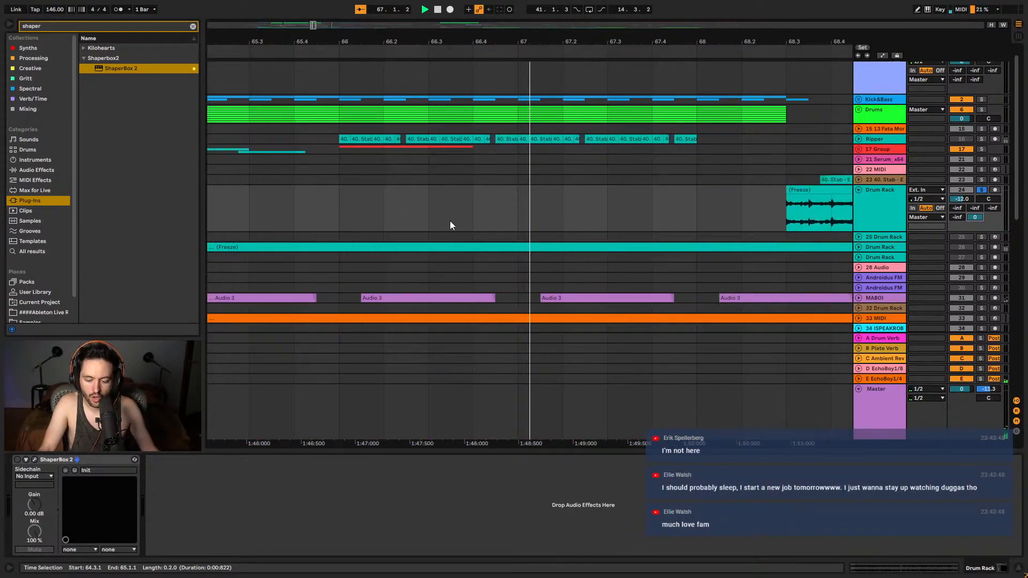
{"action": "key", "text": "minus"}
{"action": "key", "text": "minus"}
{"action": "key", "text": "minus"}
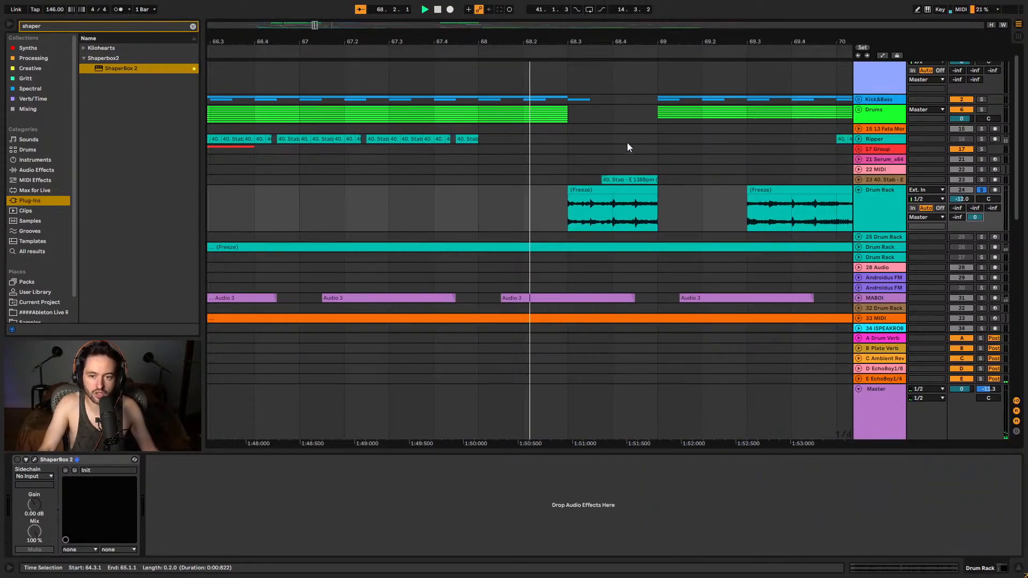
{"action": "left_click", "coordinate": [454, 213]}
{"action": "key", "text": "space"}
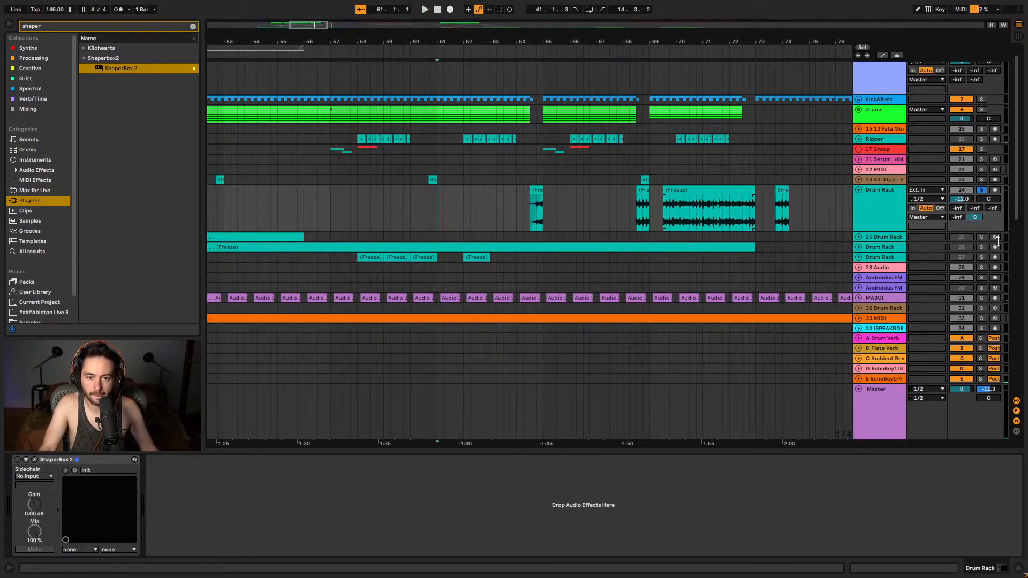
- Play the arrangement from 57.1.1 and move the frozen Sylenth1 clips on track 78 to about bar 97
{"action": "left_click", "coordinate": [333, 209]}
{"action": "key", "text": "space"}
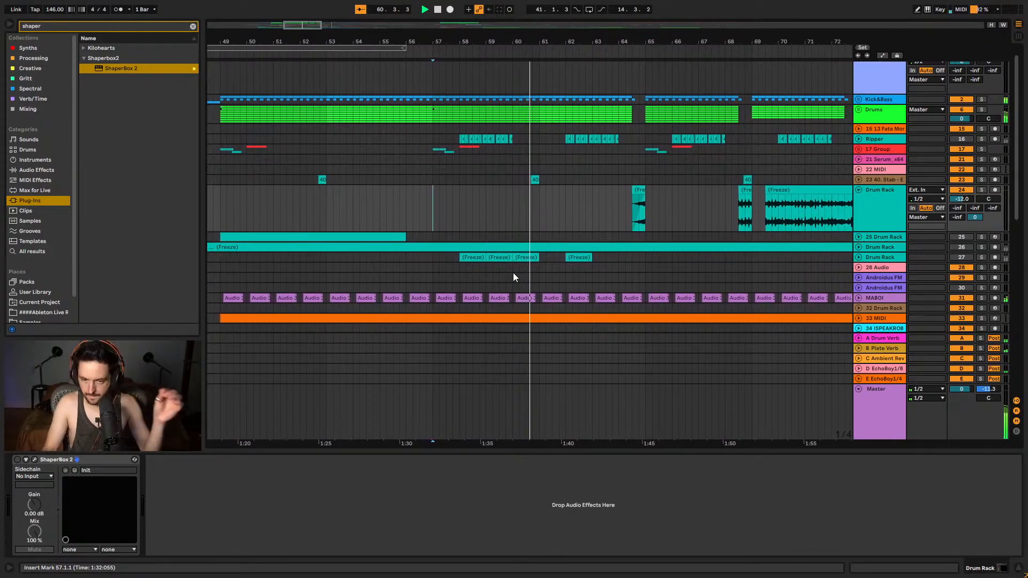
{"action": "scroll", "coordinate": [580, 227], "scroll_direction": "down", "scroll_amount": 5}
{"action": "scroll", "coordinate": [582, 233], "scroll_direction": "down", "scroll_amount": 15}
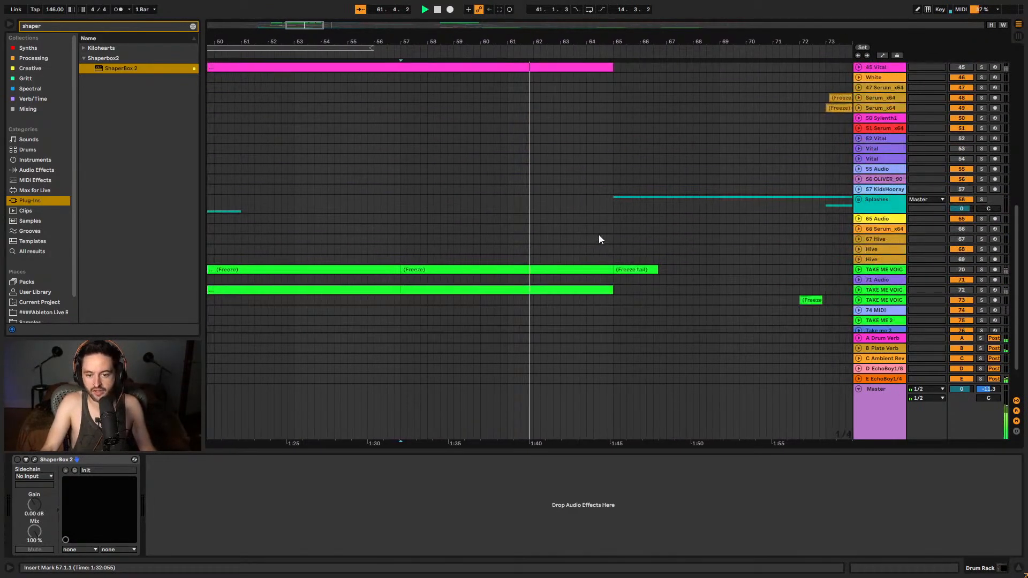
{"action": "left_click_drag", "start_coordinate": [620, 44], "coordinate": [614, 21]}
{"action": "left_click", "coordinate": [343, 305]}
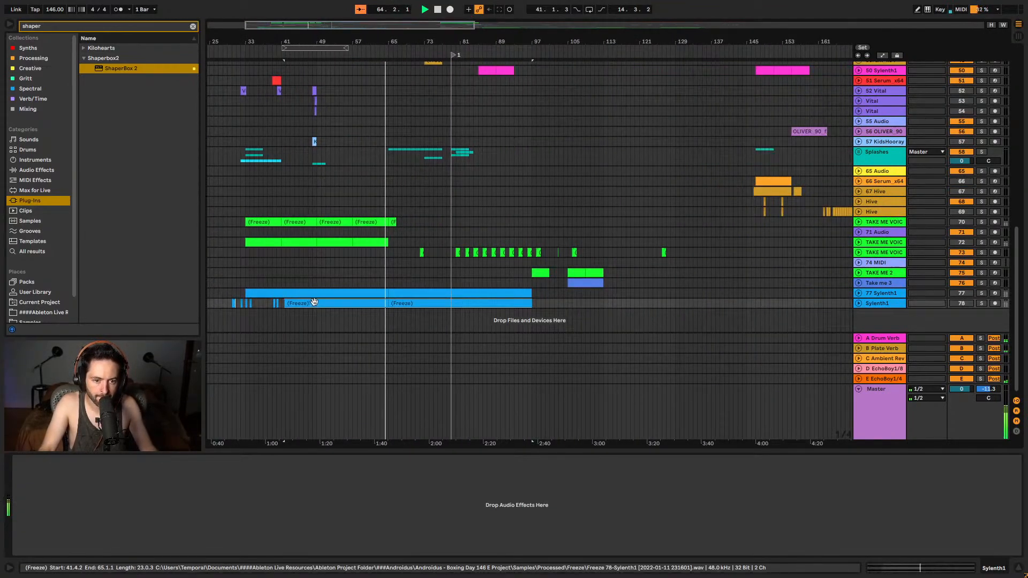
{"action": "left_click_drag", "start_coordinate": [311, 304], "coordinate": [557, 306]}
- Set Drum Rack track 24's send to EchoBoy1/4 to -inf dB, and audition the clip at 64.3.1 from 64.1.1
{"action": "scroll", "coordinate": [367, 222], "scroll_direction": "up", "scroll_amount": 18}
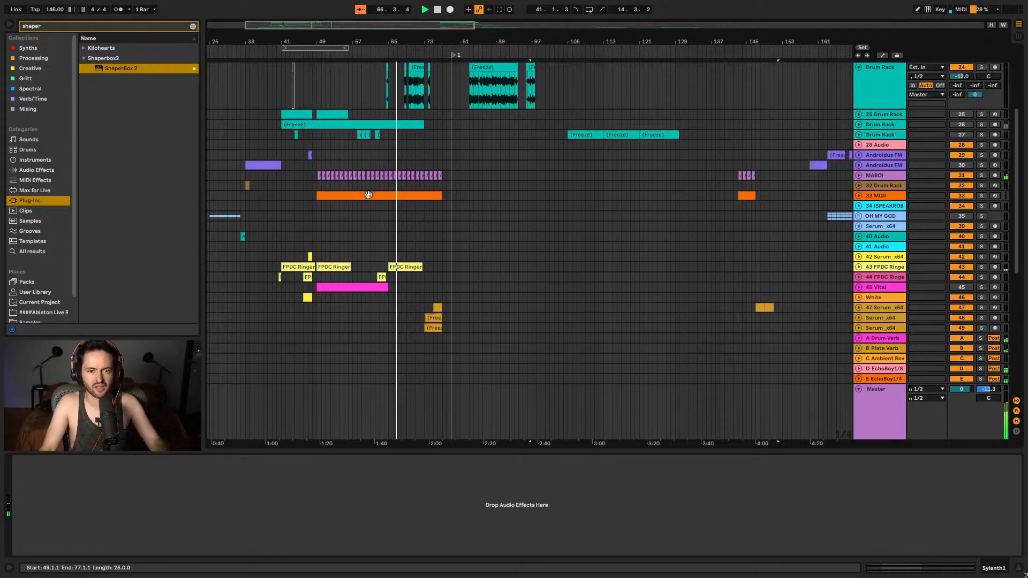
{"action": "scroll", "coordinate": [372, 171], "scroll_direction": "up", "scroll_amount": 3}
{"action": "scroll", "coordinate": [390, 82], "scroll_direction": "up", "scroll_amount": 10, "text": "ctrl"}
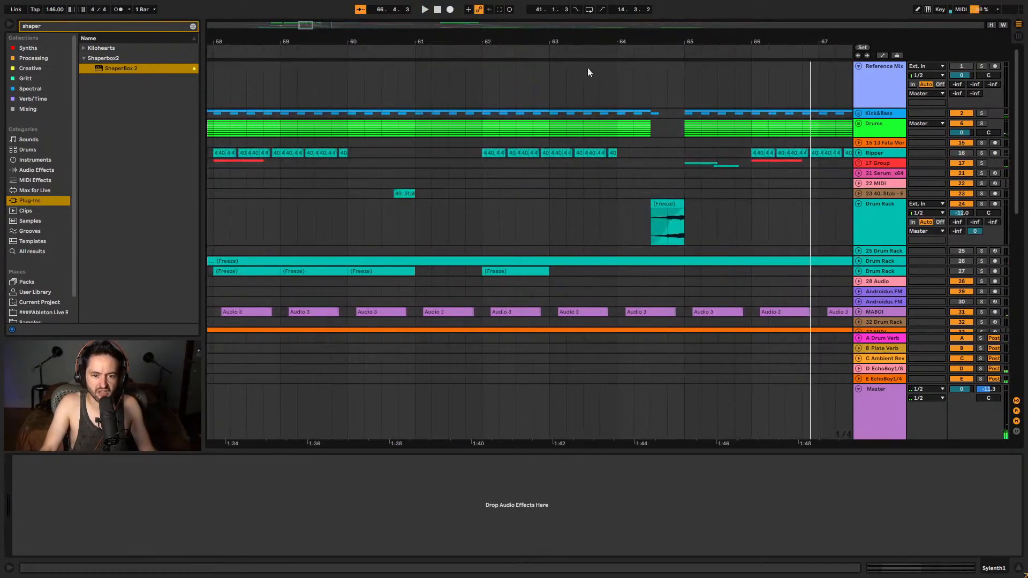
{"action": "left_click", "coordinate": [663, 204]}
{"action": "left_click_drag", "start_coordinate": [974, 232], "coordinate": [973, 278]}
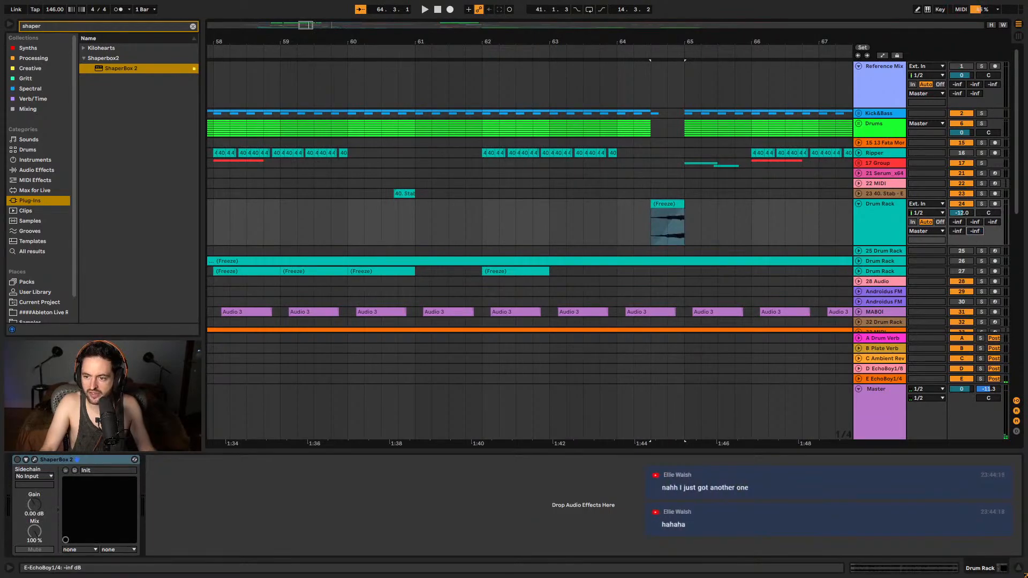
{"action": "left_click", "coordinate": [589, 245]}
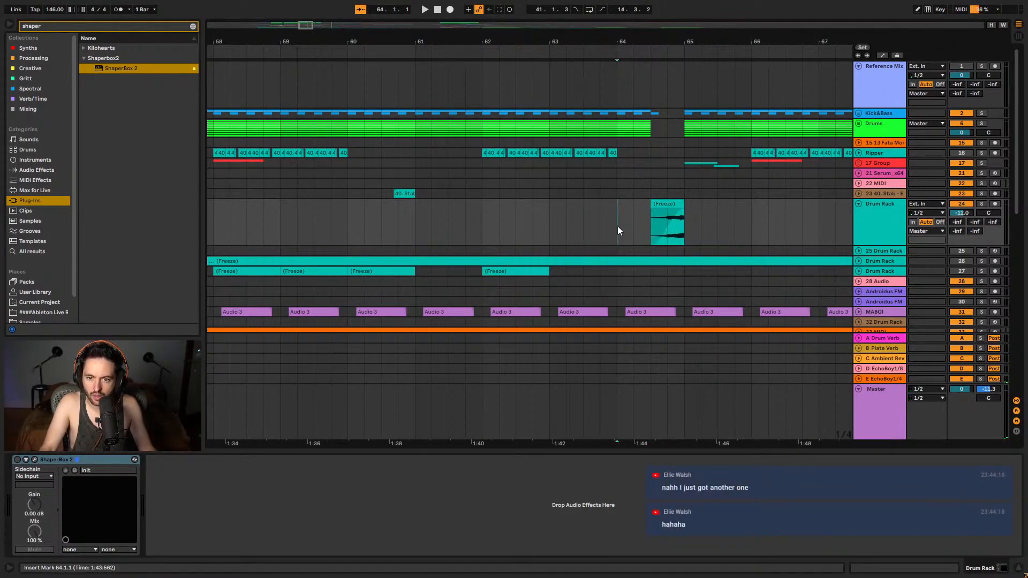
{"action": "key", "text": "space"}
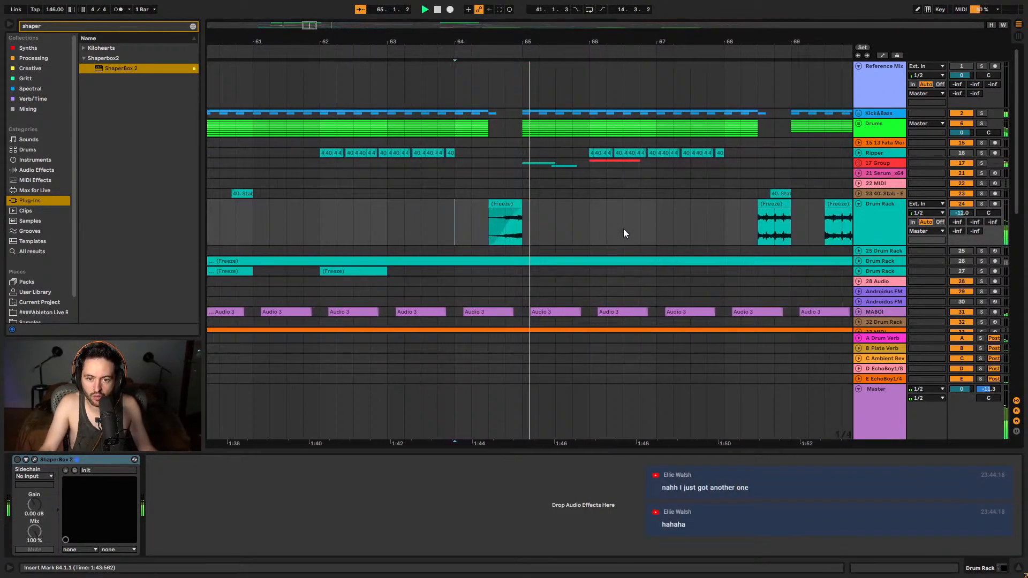
{"action": "key", "text": "space"}
- Extend the start of the Drum Rack clip at 64.3.1 back to 64.1.1, play it, and shorten its fade-in to end at 64.3.1
{"action": "left_click", "coordinate": [460, 222]}
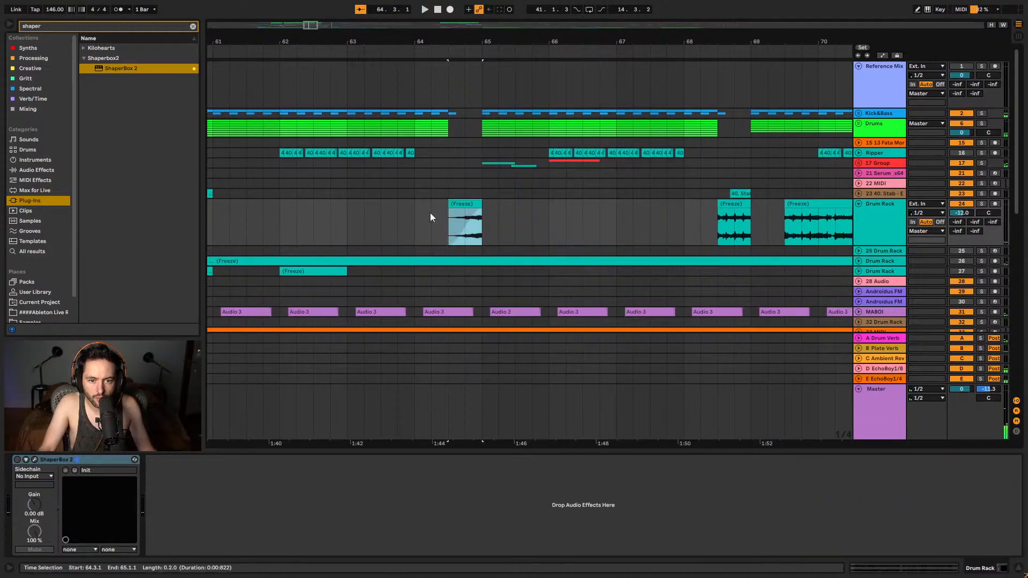
{"action": "mouse_move", "coordinate": [470, 205]}
{"action": "left_mouse_down"}
{"action": "mouse_move", "coordinate": [441, 208]}
{"action": "mouse_move", "coordinate": [481, 206]}
{"action": "left_mouse_up"}
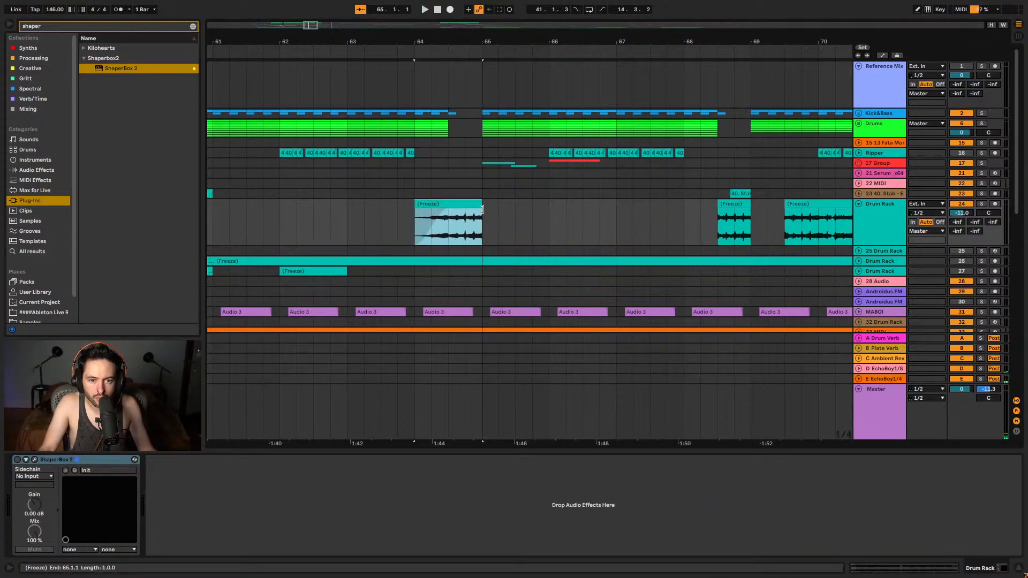
{"action": "left_click", "coordinate": [403, 223]}
{"action": "key", "text": "space"}
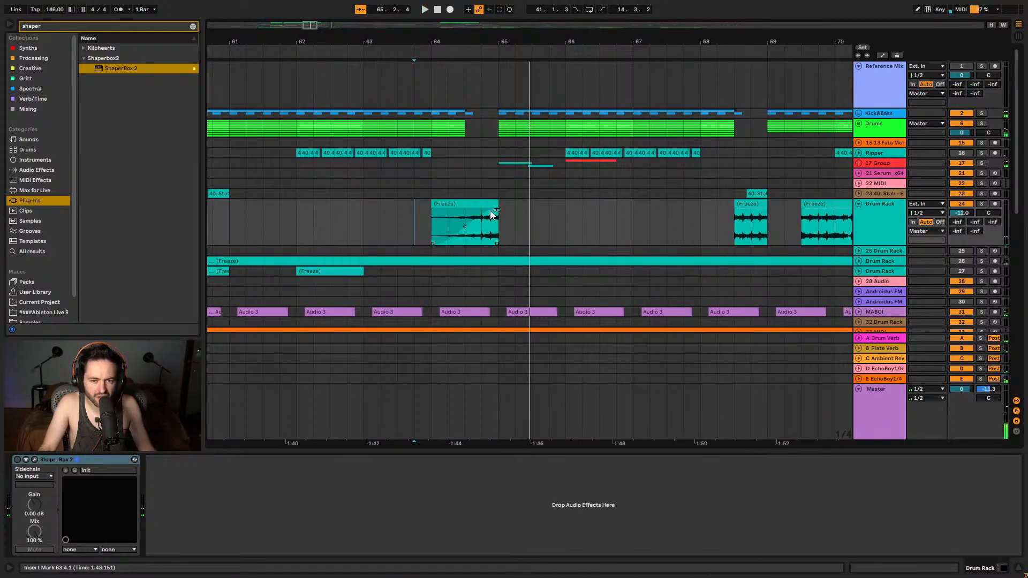
{"action": "key", "text": "space"}
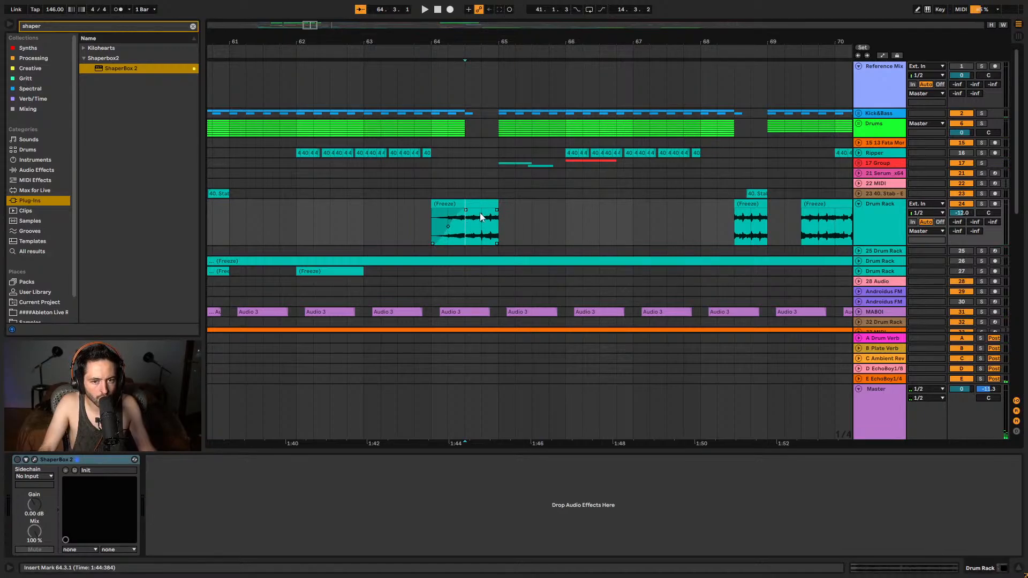
- Split the Drum Rack clip at 64.3.1, move its second half to 66.4.1 and its first half to 64.3.1, and play the result
{"action": "left_click_drag", "start_coordinate": [465, 228], "coordinate": [647, 231]}
{"action": "scroll", "coordinate": [618, 245], "scroll_direction": "right", "scroll_amount": 5}
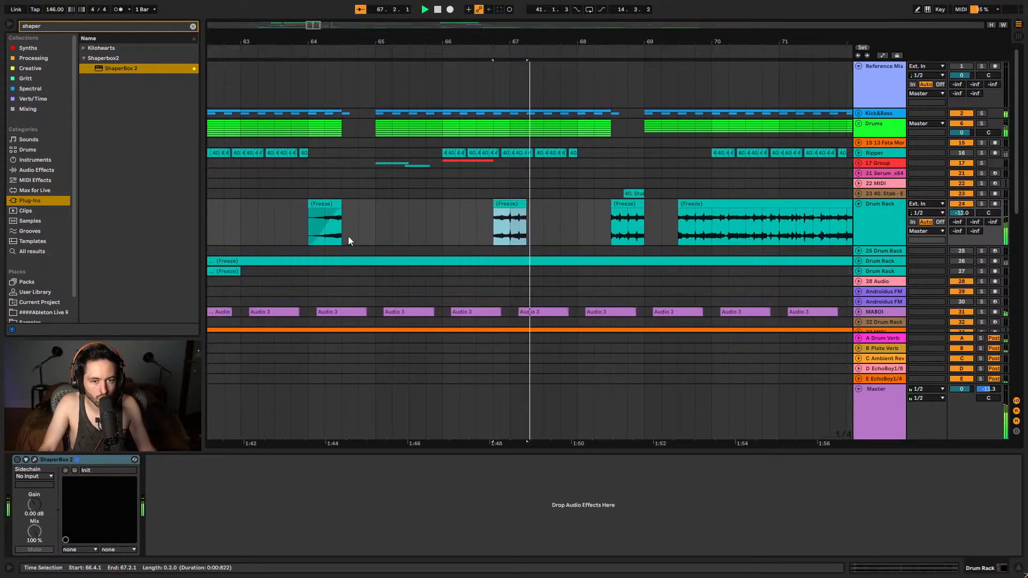
{"action": "left_click_drag", "start_coordinate": [319, 226], "coordinate": [351, 224]}
{"action": "key", "text": "space"}
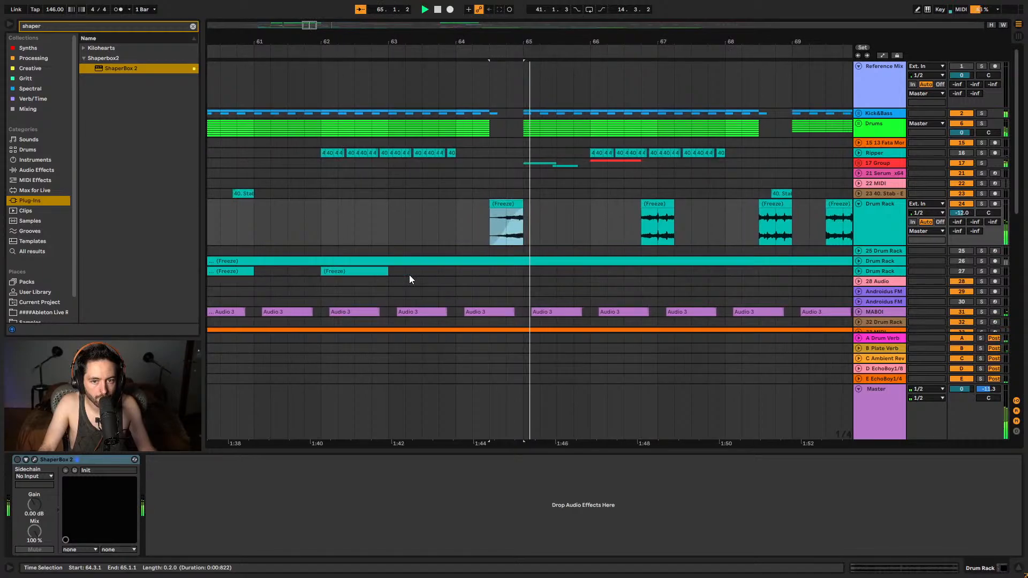
- Move all Drum Rack clips on track 24 from 69.3.1 onward so that they start at 84.3.1
{"action": "left_click", "coordinate": [742, 214]}
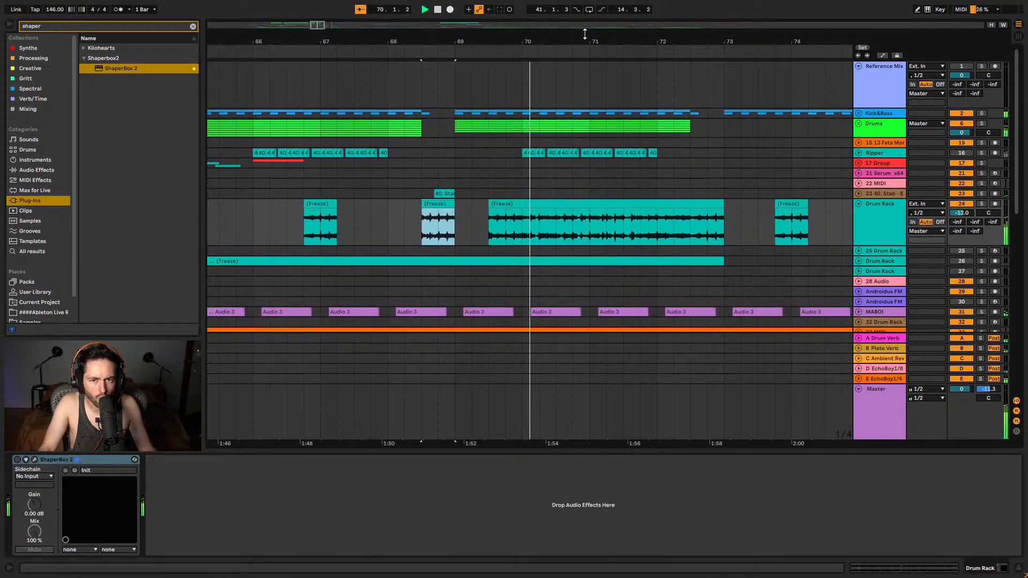
{"action": "scroll", "coordinate": [591, 200], "scroll_direction": "down", "scroll_amount": 5}
{"action": "left_click", "coordinate": [745, 205]}
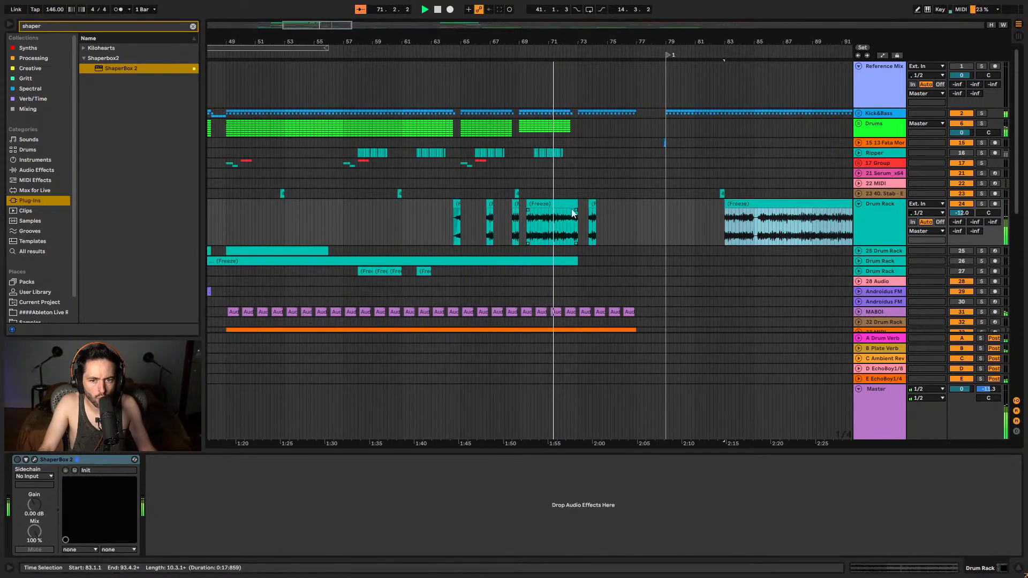
{"action": "left_click", "coordinate": [560, 205], "text": "shift"}
{"action": "left_click_drag", "start_coordinate": [593, 205], "coordinate": [742, 229]}
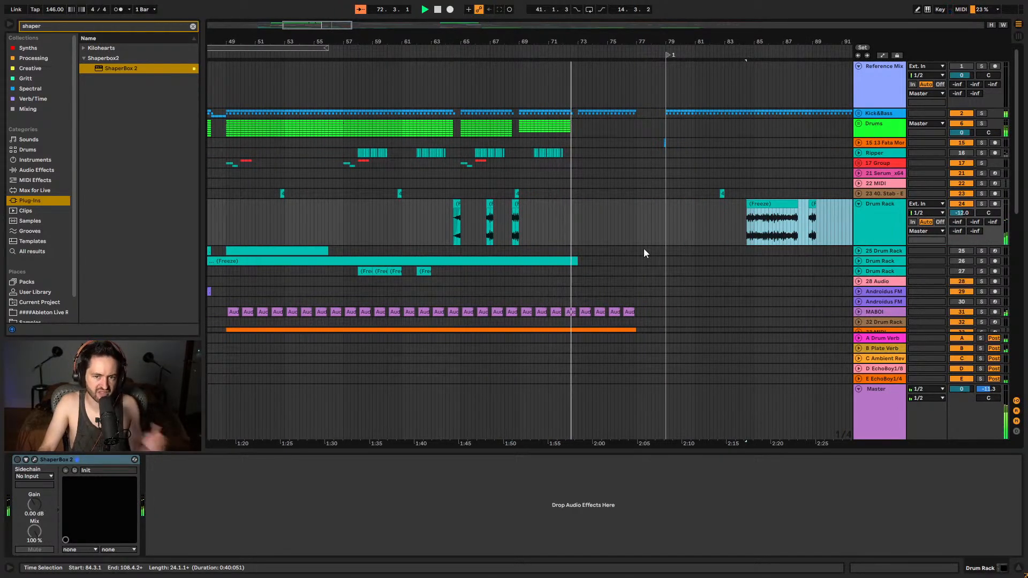
- Listen on through bar 84, unfold the TAKE ME VOIC track 73, and set its send to EchoBoy1/4 to -inf dB
{"action": "scroll", "coordinate": [637, 255], "scroll_direction": "down", "scroll_amount": 3}
{"action": "scroll", "coordinate": [634, 267], "scroll_direction": "down", "scroll_amount": 12}
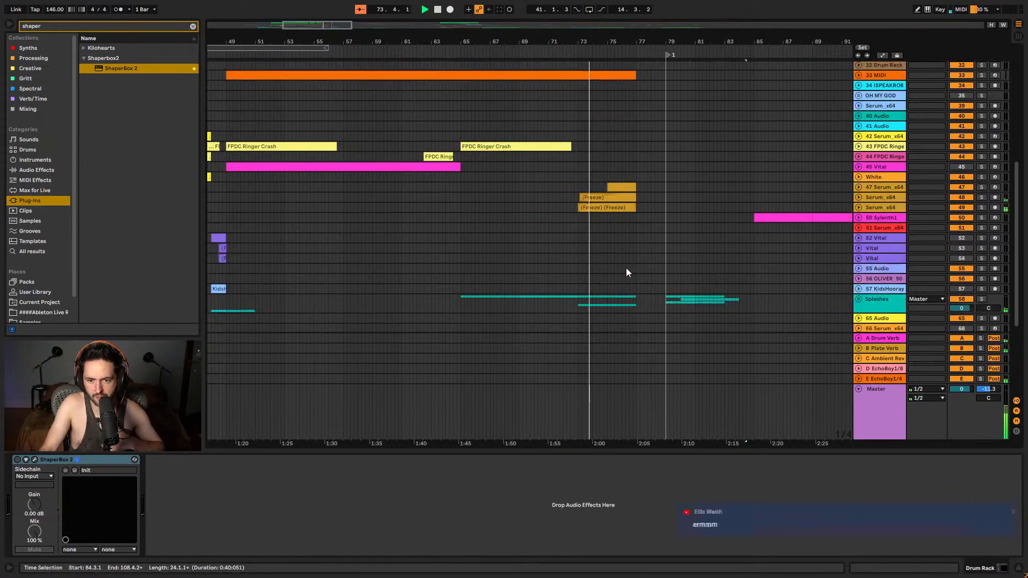
{"action": "scroll", "coordinate": [626, 271], "scroll_direction": "up", "scroll_amount": 12}
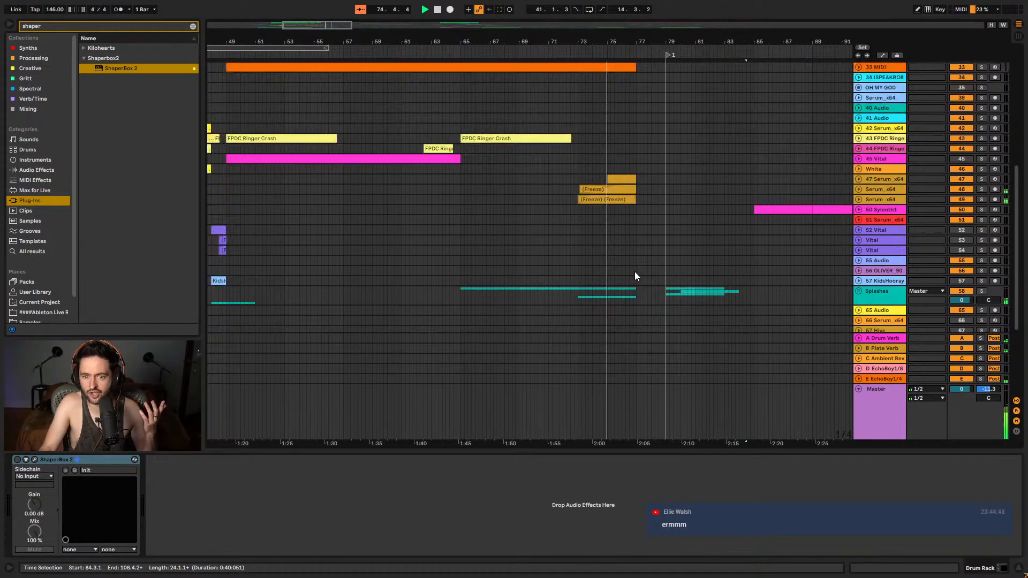
{"action": "scroll", "coordinate": [643, 279], "scroll_direction": "up", "scroll_amount": 5}
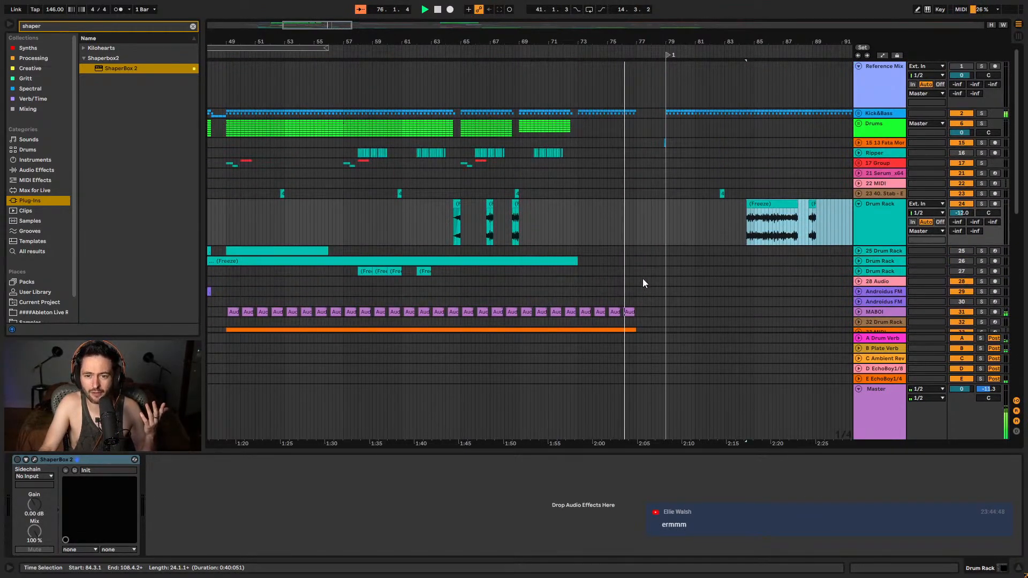
{"action": "scroll", "coordinate": [648, 281], "scroll_direction": "down", "scroll_amount": 15}
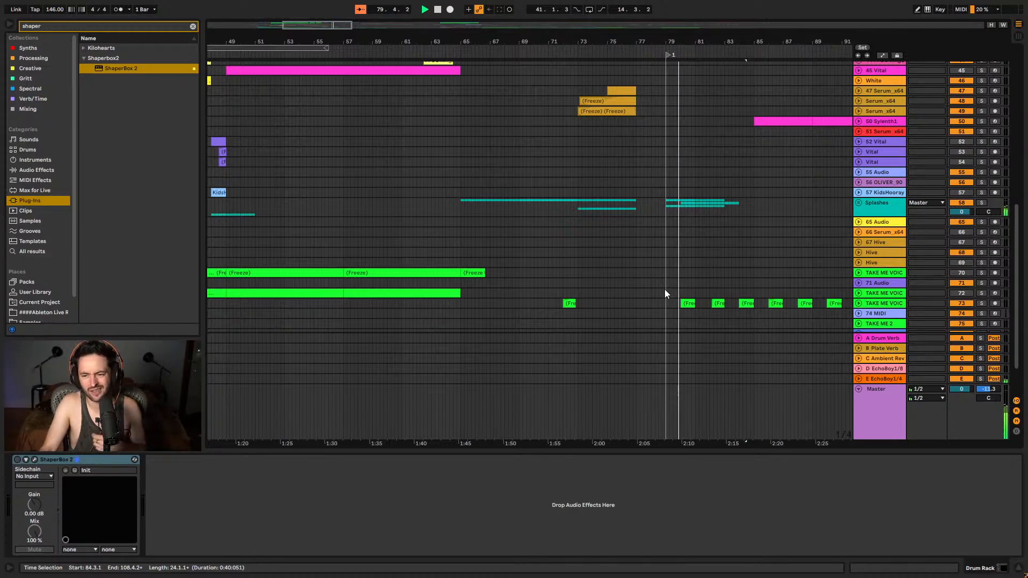
{"action": "scroll", "coordinate": [665, 293], "scroll_direction": "down", "scroll_amount": 3}
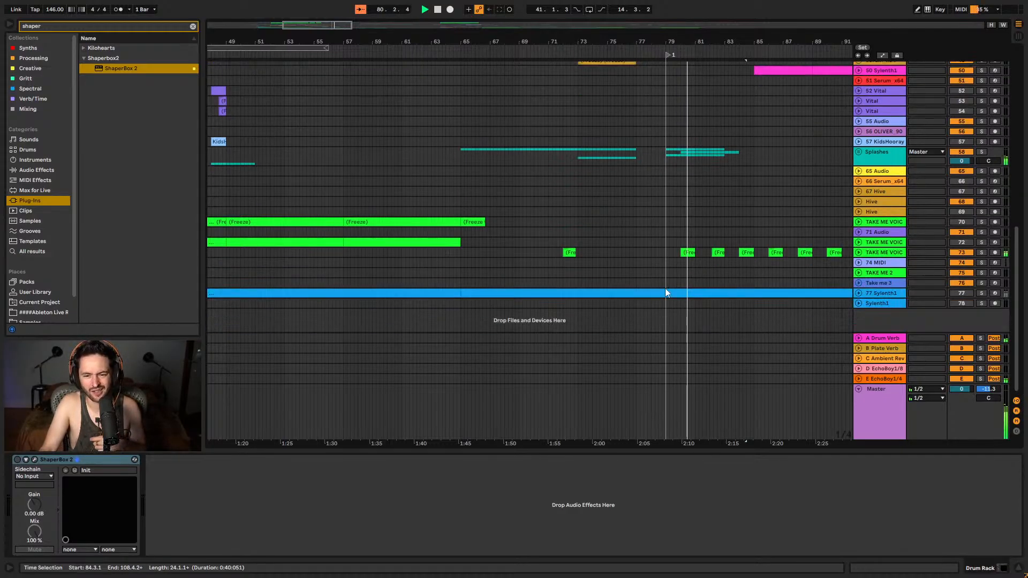
{"action": "left_click", "coordinate": [858, 255]}
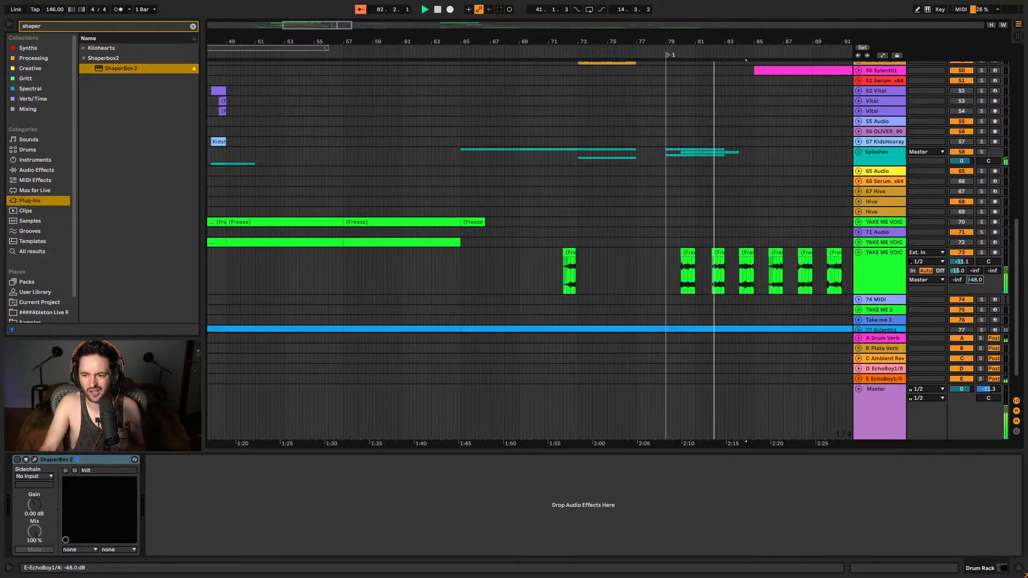
{"action": "left_click", "coordinate": [749, 316]}
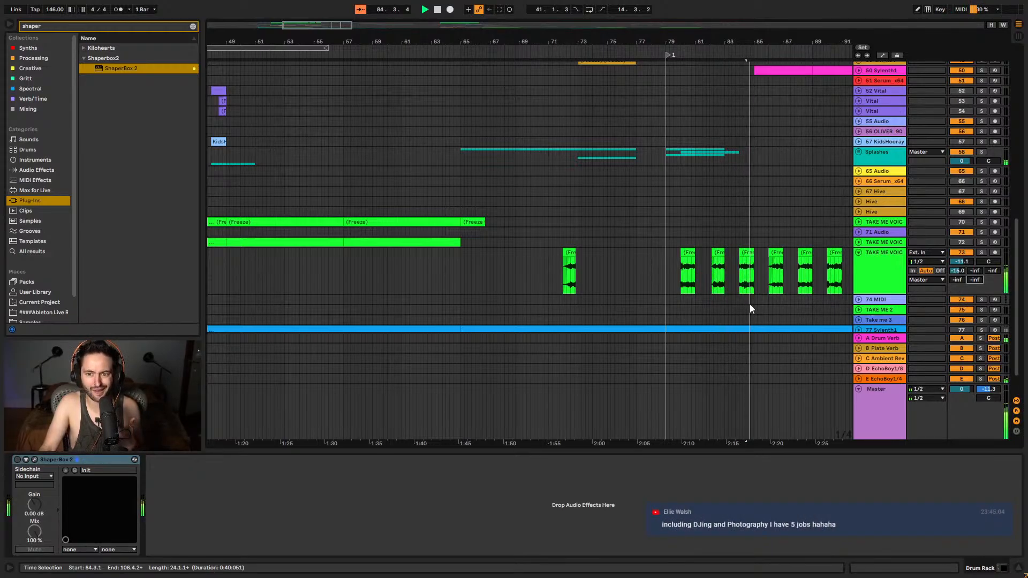
- Select the clip at bar 85 on track 50 Sylenth1, solo the track and unfold it
{"action": "key", "text": "space"}
{"action": "scroll", "coordinate": [658, 255], "scroll_direction": "up", "scroll_amount": 5}
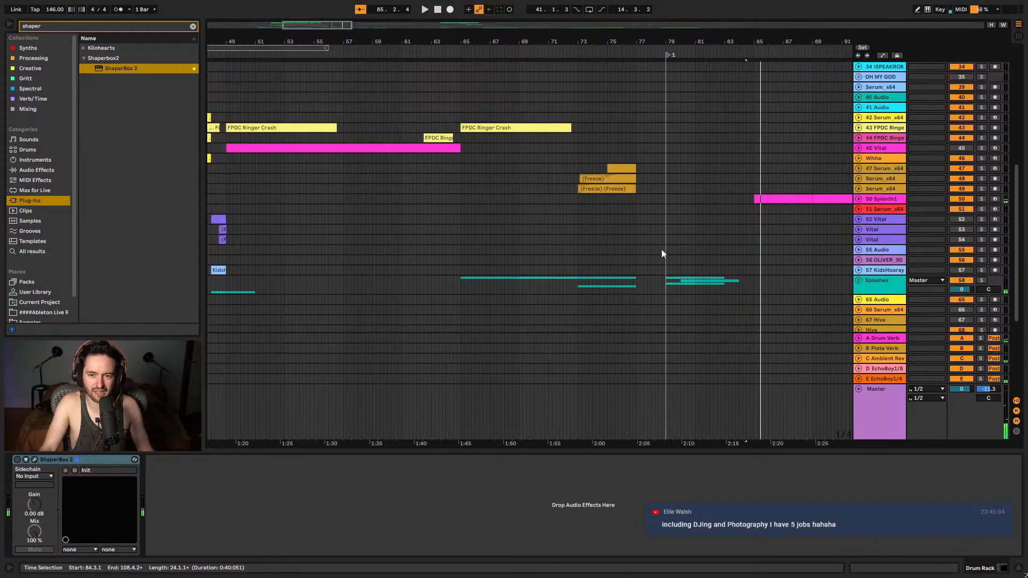
{"action": "left_click", "coordinate": [782, 199]}
{"action": "left_click", "coordinate": [981, 199]}
{"action": "key", "text": "space"}
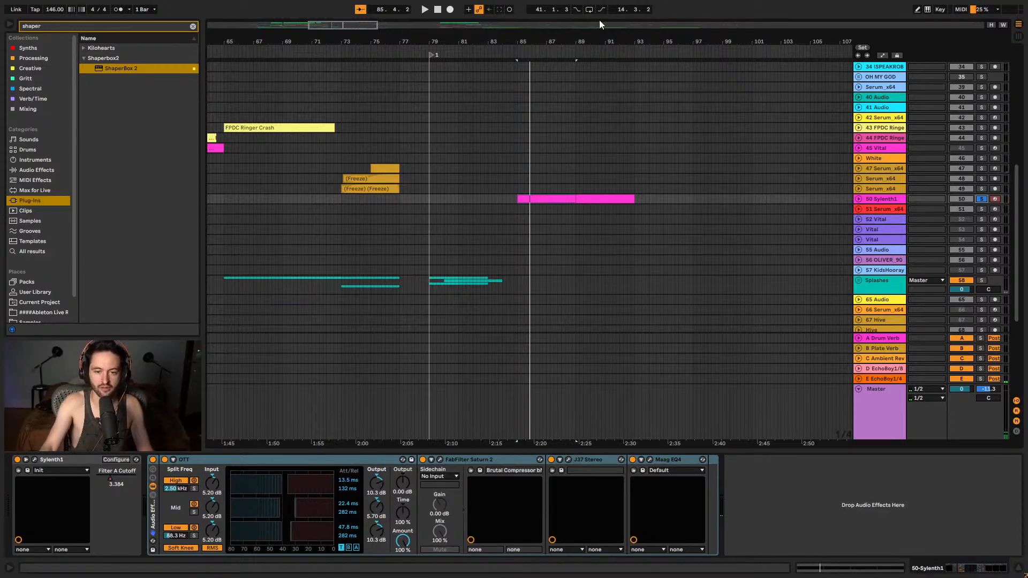
{"action": "left_click", "coordinate": [858, 199]}
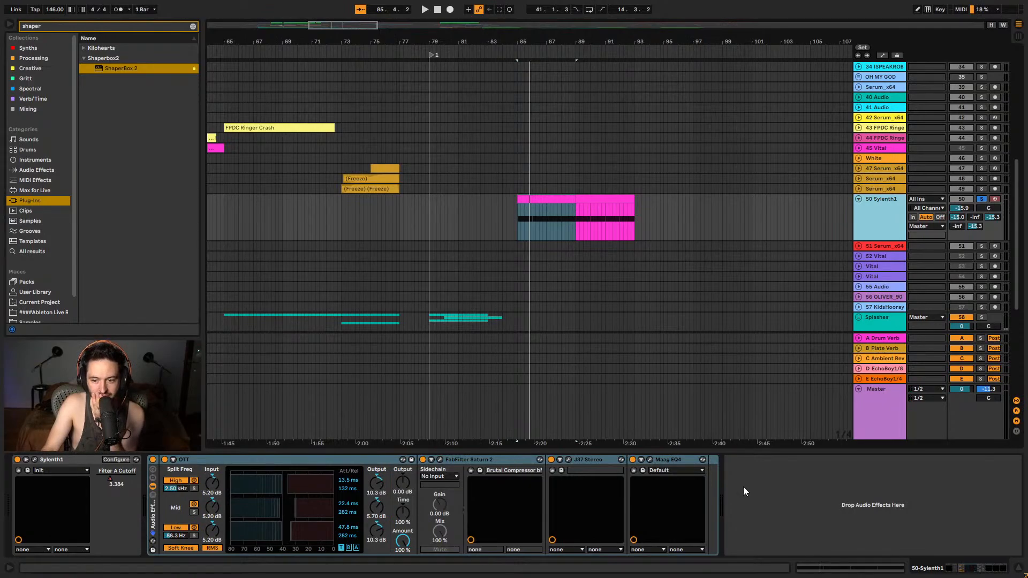
- Select the 50 Sylenth1 clip at bars 85–89 and play it back
{"action": "left_click", "coordinate": [501, 220]}
{"action": "left_click", "coordinate": [542, 200]}
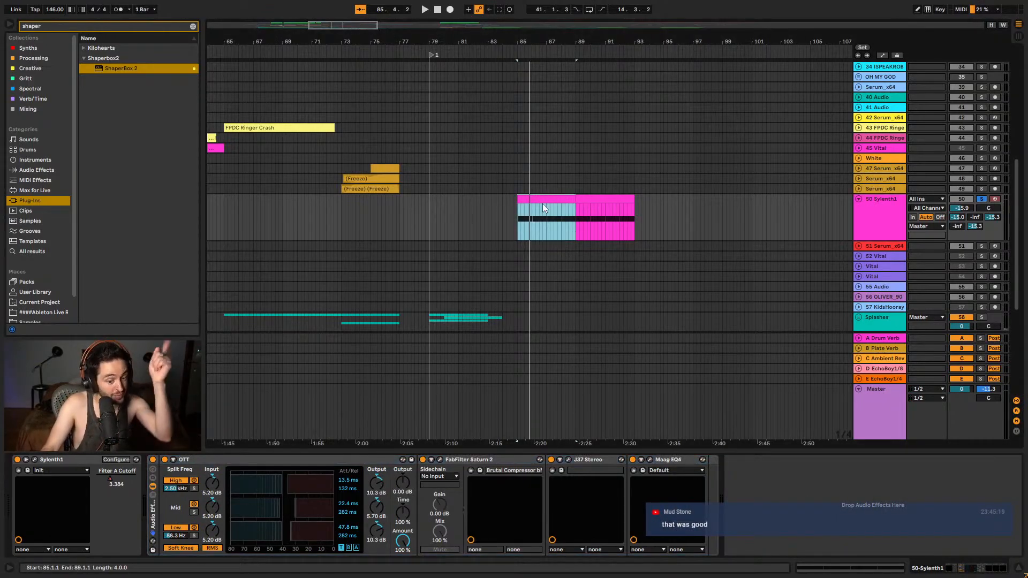
{"action": "key", "text": "space"}
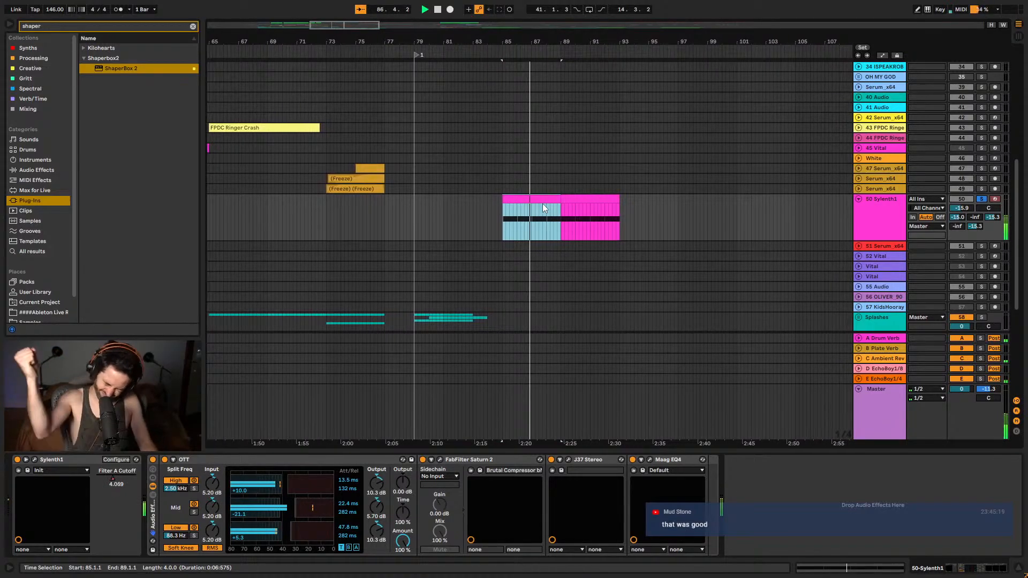
{"action": "key", "text": "space"}
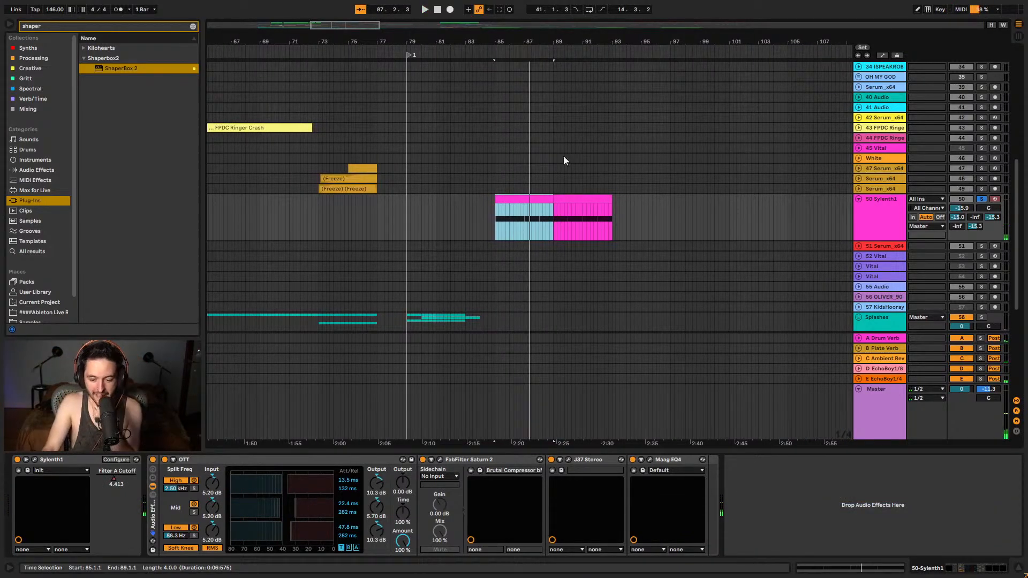
- Play the arrangement from bar 32 and turn off solo on the 50 Sylenth1 track
{"action": "scroll", "coordinate": [566, 161], "scroll_direction": "down", "scroll_amount": 5}
{"action": "left_click", "coordinate": [371, 216]}
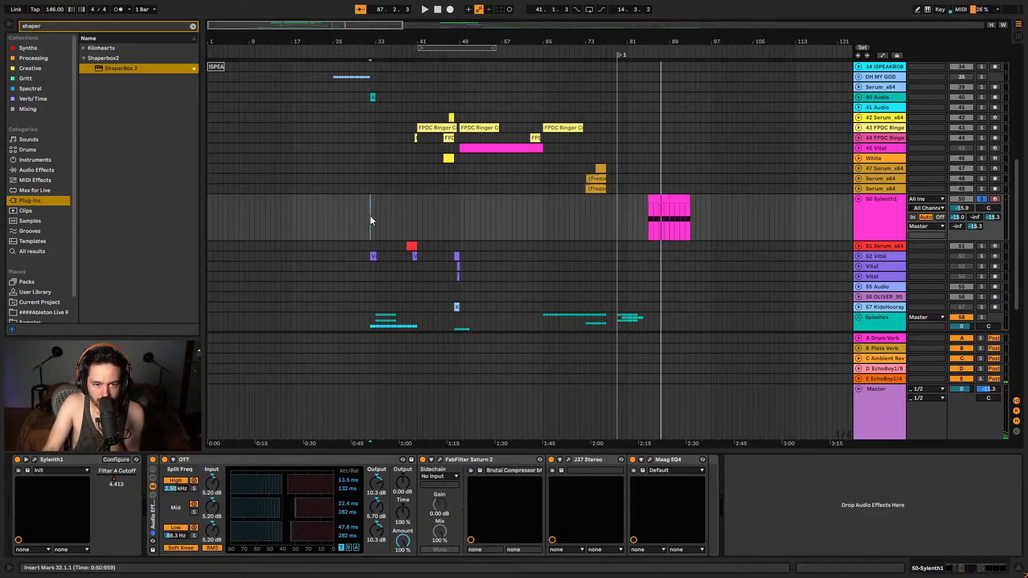
{"action": "left_click", "coordinate": [981, 199]}
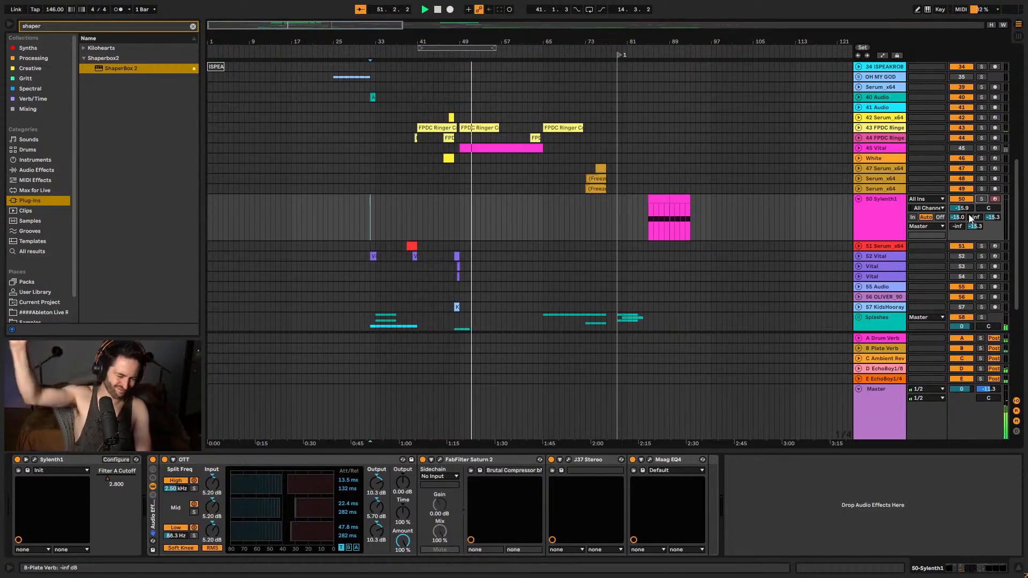
- Move the bars 29–41 section of frozen clips on the lowest Sylenth1 track so that it starts at bar 49
{"action": "scroll", "coordinate": [567, 278], "scroll_direction": "down", "scroll_amount": 5}
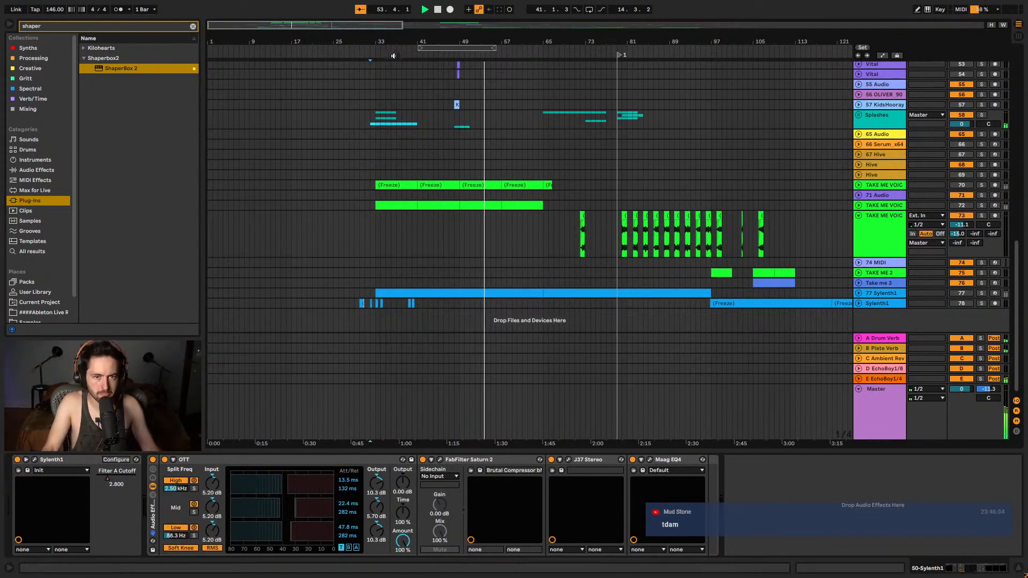
{"action": "left_click_drag", "start_coordinate": [392, 48], "coordinate": [395, 53]}
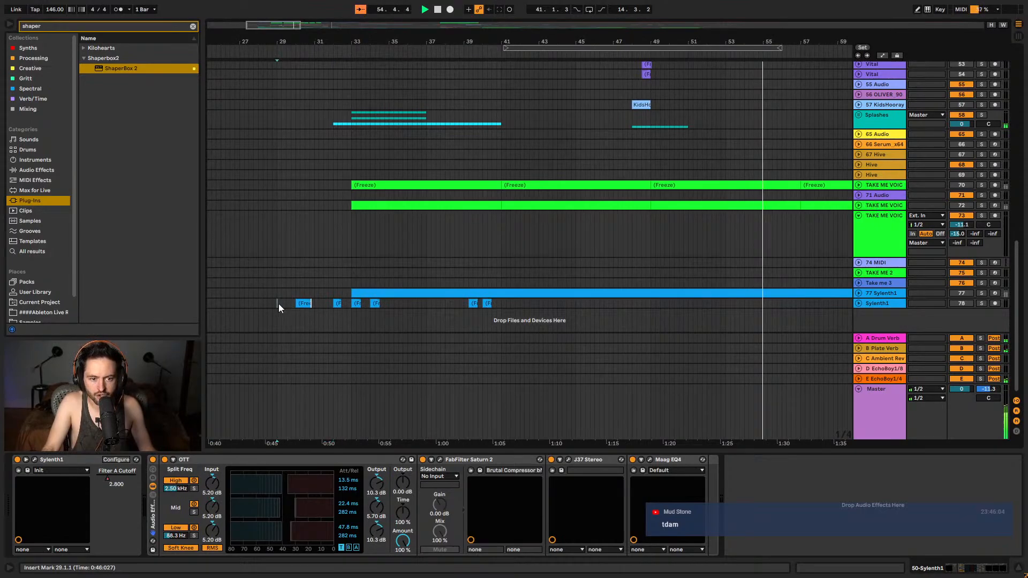
{"action": "left_click_drag", "start_coordinate": [279, 303], "coordinate": [499, 304]}
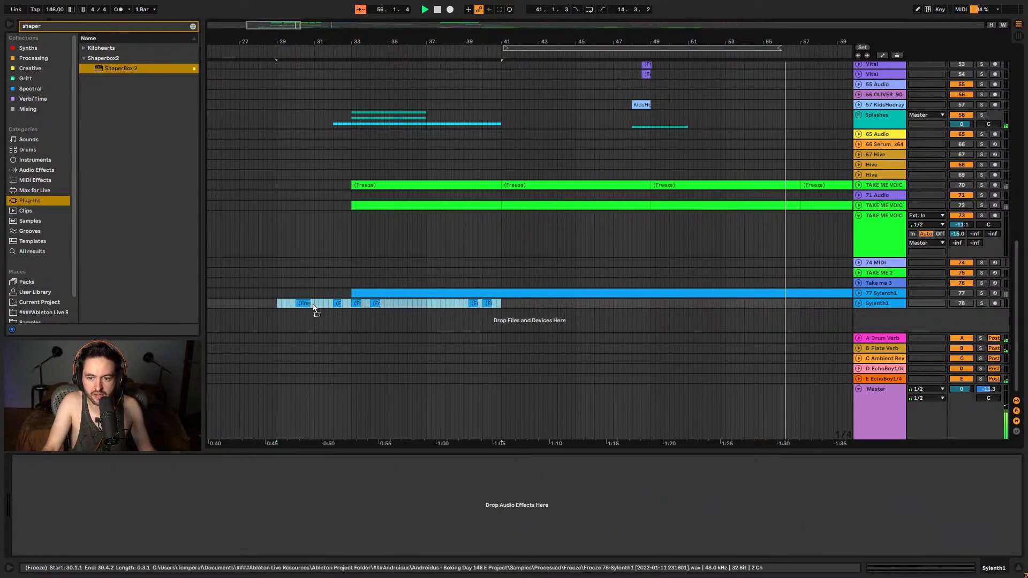
{"action": "left_click_drag", "start_coordinate": [312, 304], "coordinate": [677, 303]}
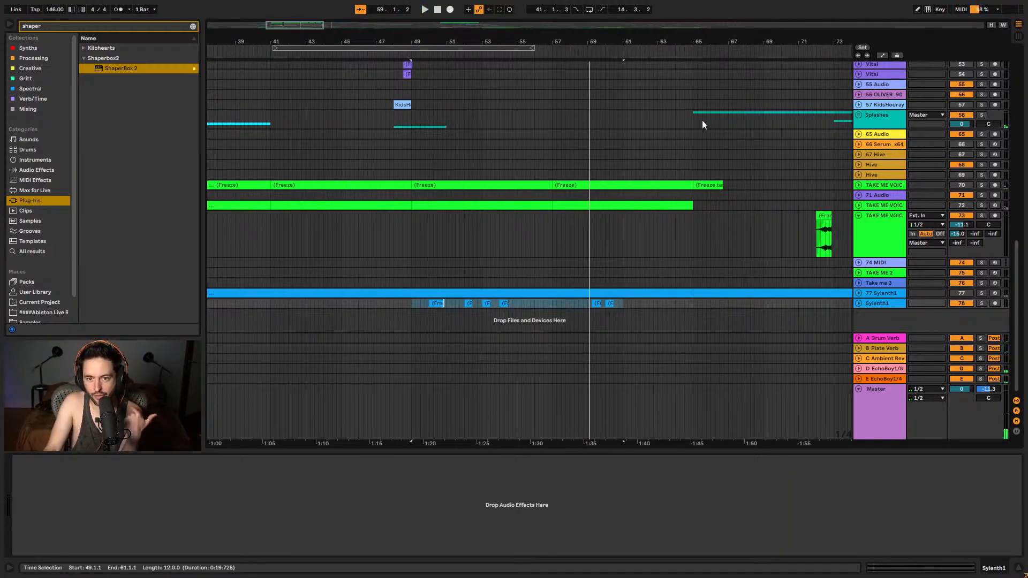
- Unfold the 17 Group track to expose the audio and Ripper tracks inside it
{"action": "scroll", "coordinate": [702, 120], "scroll_direction": "up", "scroll_amount": 10}
{"action": "scroll", "coordinate": [682, 117], "scroll_direction": "up", "scroll_amount": 7}
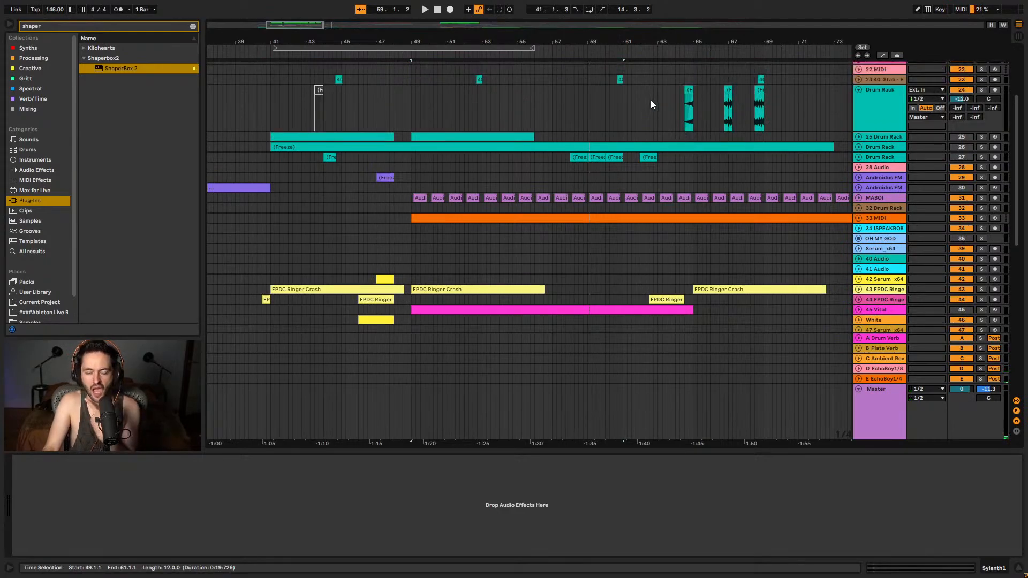
{"action": "scroll", "coordinate": [630, 78], "scroll_direction": "down", "scroll_amount": 5}
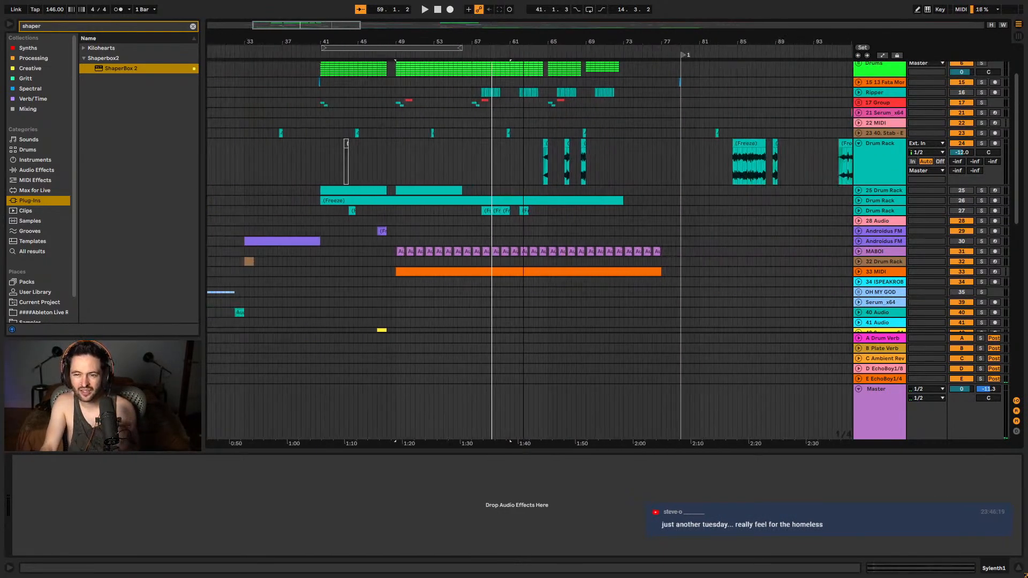
{"action": "left_click", "coordinate": [859, 102]}
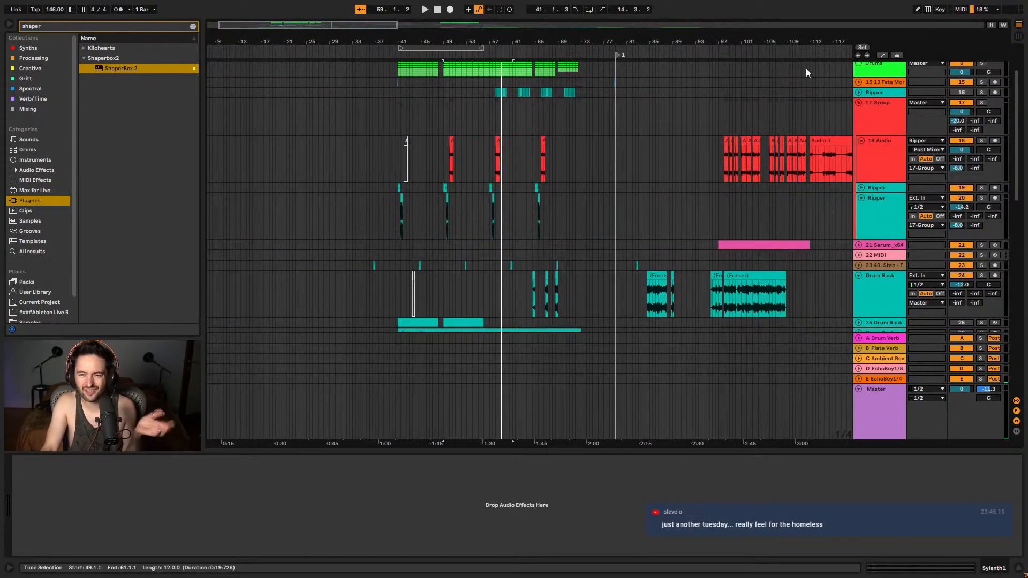
- Copy the 18 Audio clips from bars 97–101 and paste them on the same track at bar 69
{"action": "left_click_drag", "start_coordinate": [780, 40], "coordinate": [642, 164]}
{"action": "left_click", "coordinate": [544, 159]}
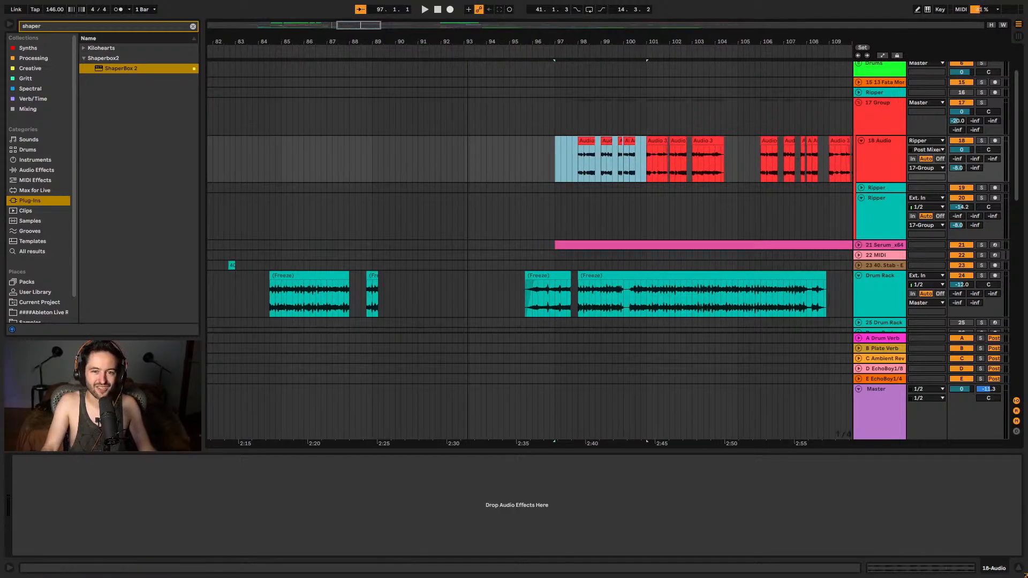
{"action": "scroll", "coordinate": [503, 134], "scroll_direction": "left", "scroll_amount": 10}
{"action": "left_click", "coordinate": [519, 170]}
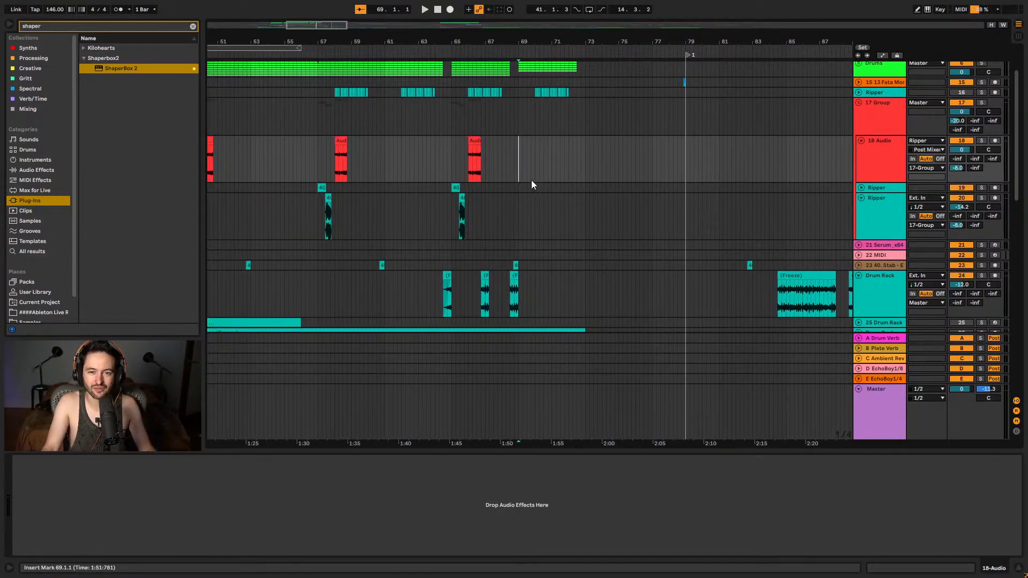
{"action": "key", "text": "ctrl+v"}
- Play back the pasted 18 Audio clips at bars 69–73 and select the first of them
{"action": "key", "text": "space"}
{"action": "left_click_drag", "start_coordinate": [541, 42], "coordinate": [555, 158]}
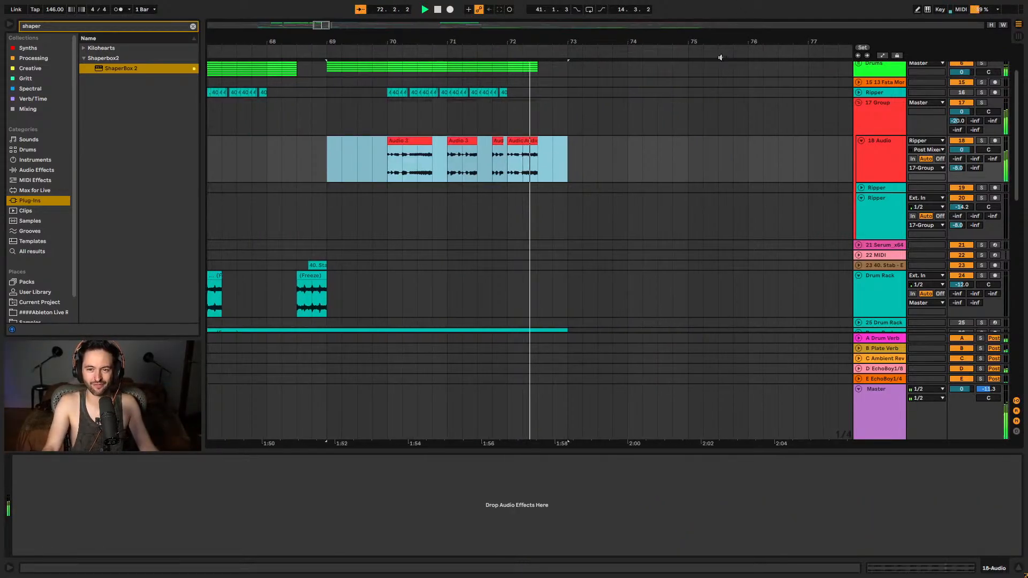
{"action": "left_click", "coordinate": [316, 159]}
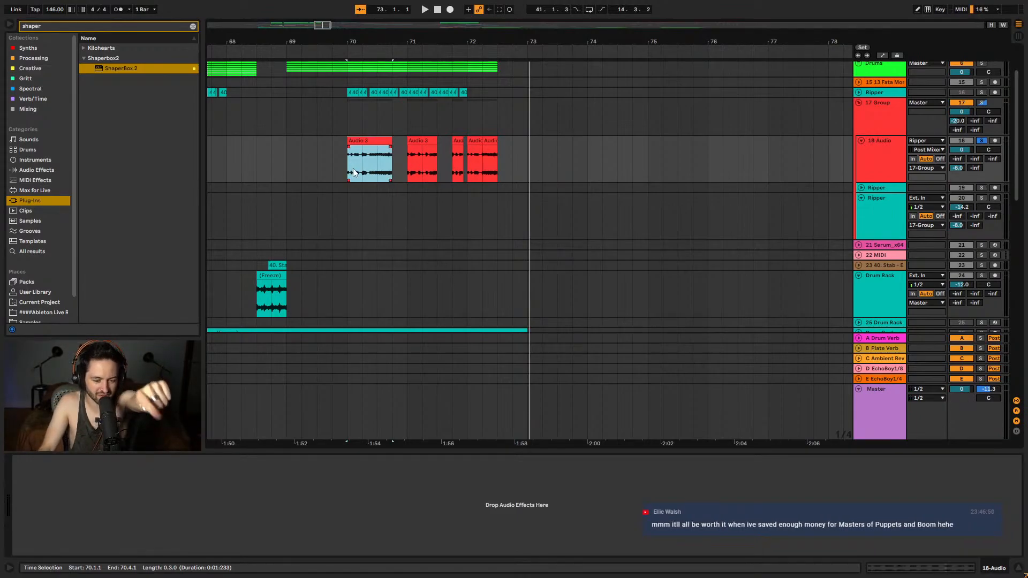
- Clear the browser search and select AUTOPLAY_AoW_v2.0.2.amxd in the Creative collection
{"action": "left_click", "coordinate": [192, 26]}
{"action": "left_click", "coordinate": [46, 70]}
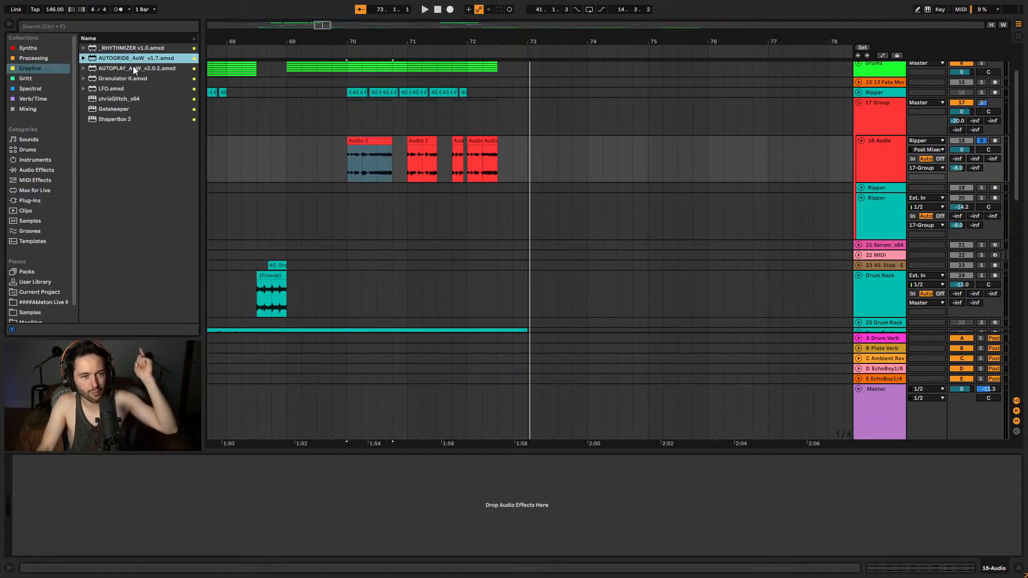
{"action": "left_click", "coordinate": [132, 68]}
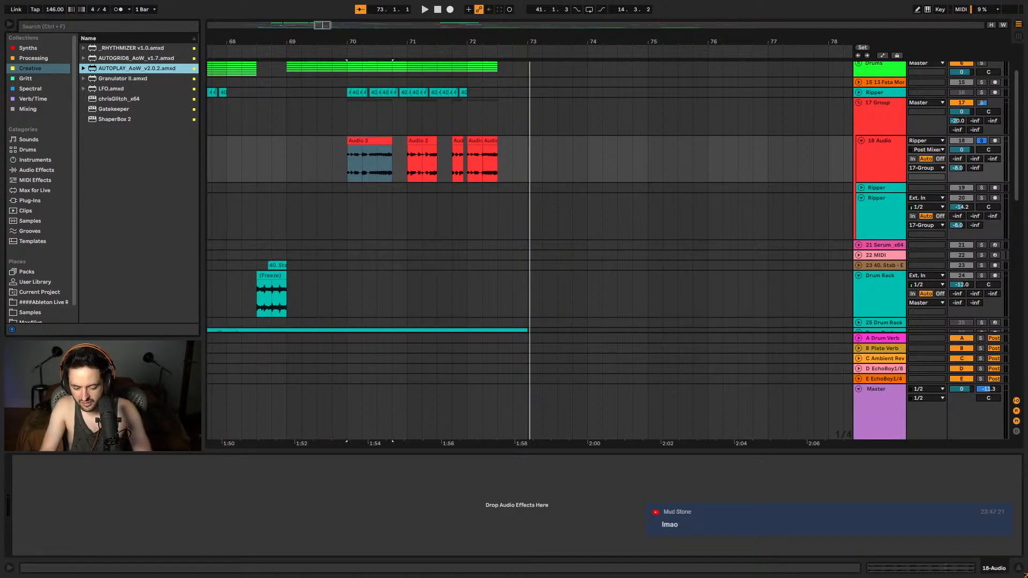
- Switch to the Brave browser and search the web for "master of puppets" in a new tab
{"action": "key", "text": "alt+Tab"}
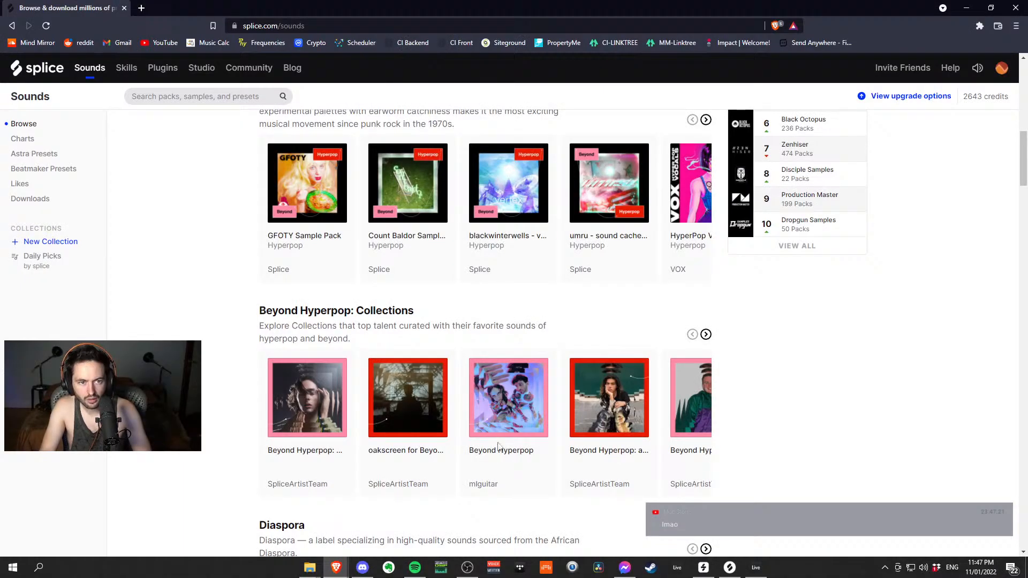
{"action": "key", "text": "ctrl+t"}
{"action": "type", "text": "ma"}
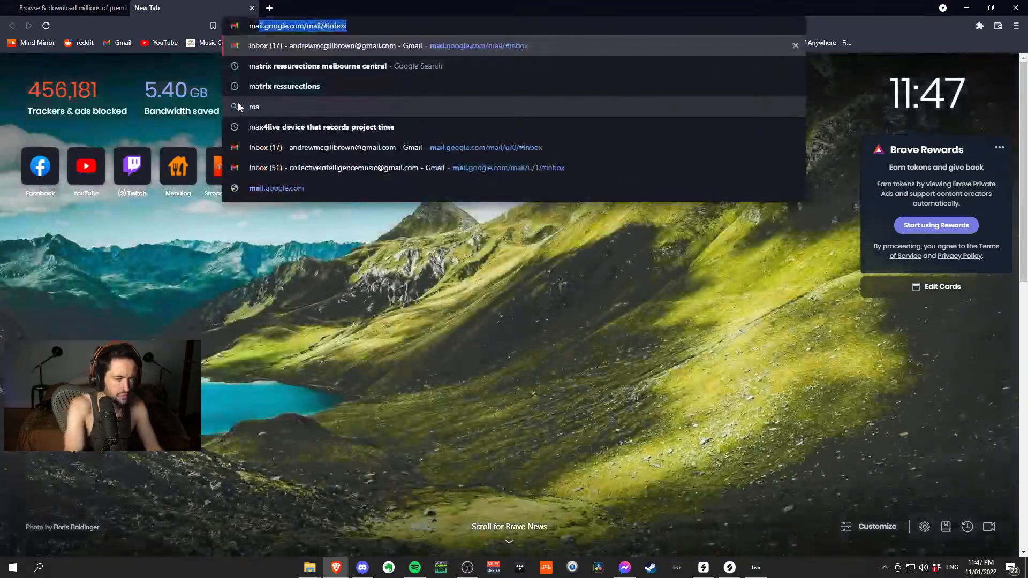
{"action": "type", "text": "ster of "}
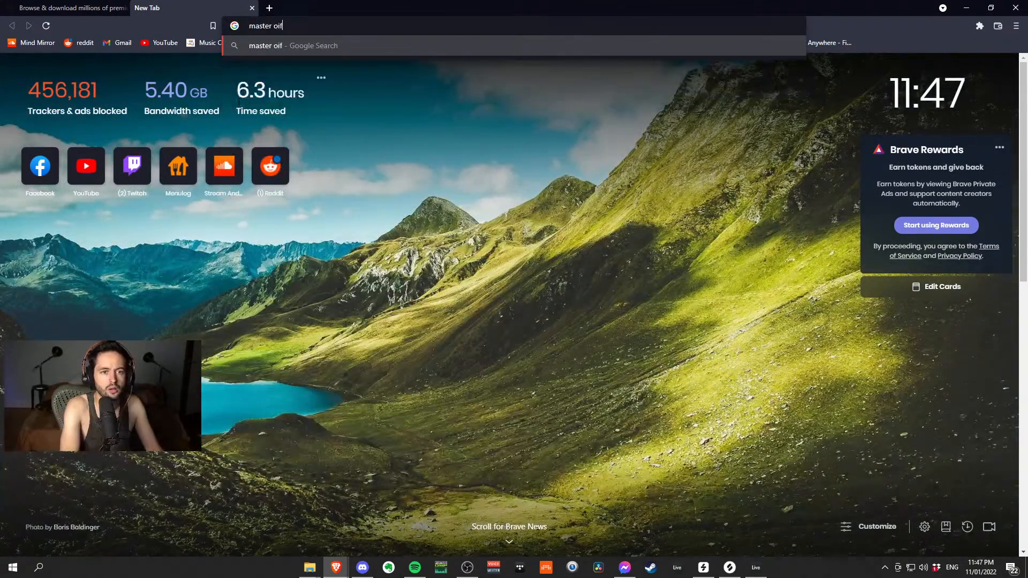
{"action": "type", "text": "pupper"}
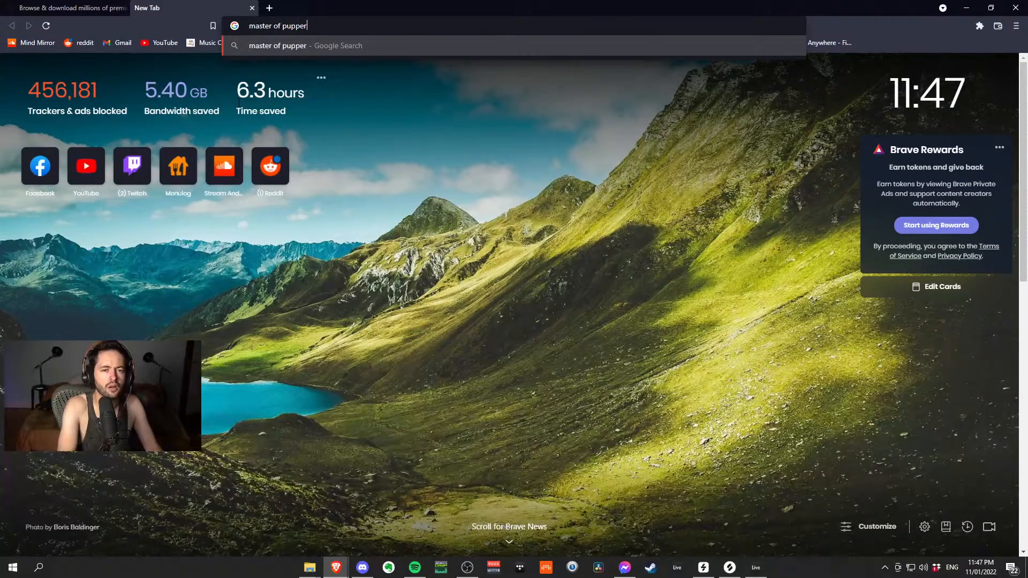
{"action": "key", "text": "BackSpace"}
{"action": "type", "text": "ts"}
{"action": "key", "text": "Return"}
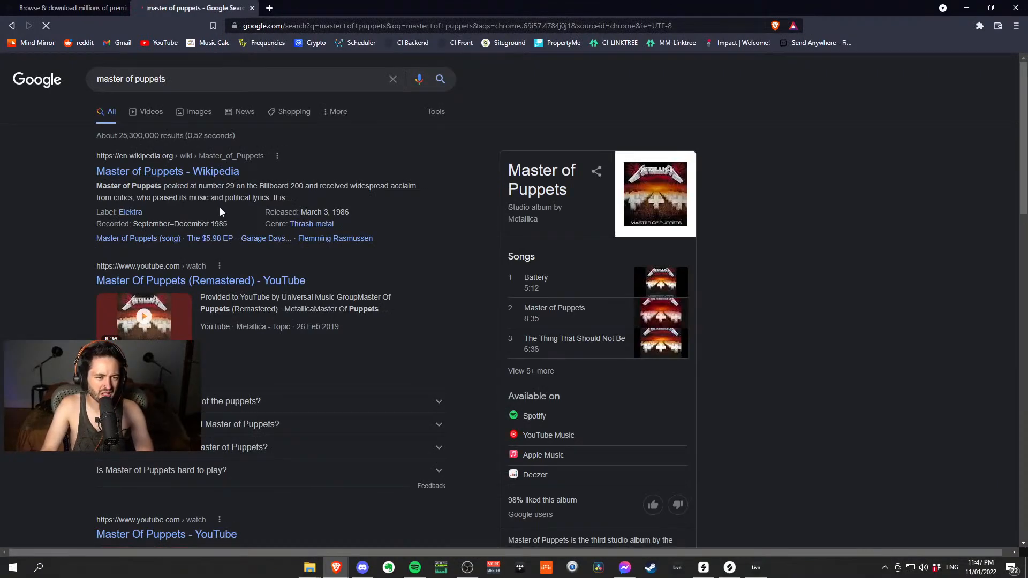
- Look through the search results, and refine the query to "master of puppets psytrance"
{"action": "scroll", "coordinate": [221, 206], "scroll_direction": "down", "scroll_amount": 4}
{"action": "scroll", "coordinate": [225, 204], "scroll_direction": "down", "scroll_amount": 6}
{"action": "scroll", "coordinate": [228, 202], "scroll_direction": "up", "scroll_amount": 7}
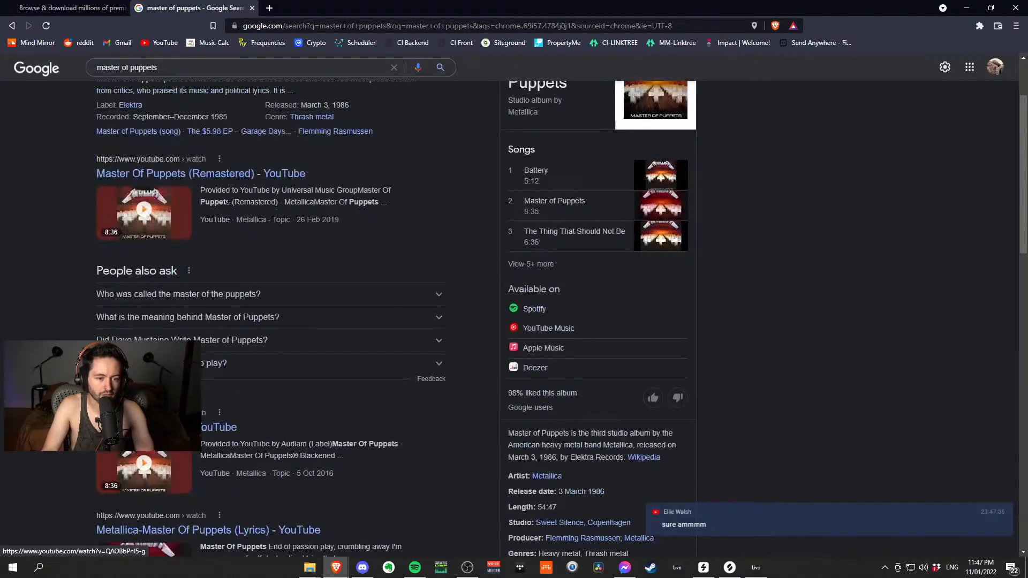
{"action": "scroll", "coordinate": [229, 202], "scroll_direction": "down", "scroll_amount": 5}
{"action": "scroll", "coordinate": [235, 195], "scroll_direction": "up", "scroll_amount": 2}
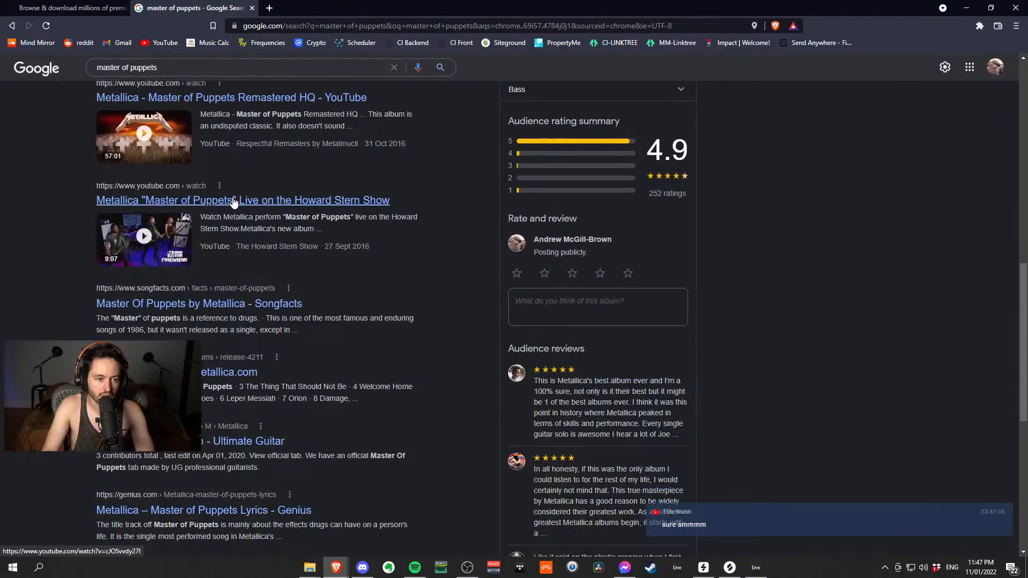
{"action": "scroll", "coordinate": [236, 196], "scroll_direction": "up", "scroll_amount": 8}
{"action": "left_click", "coordinate": [214, 89]}
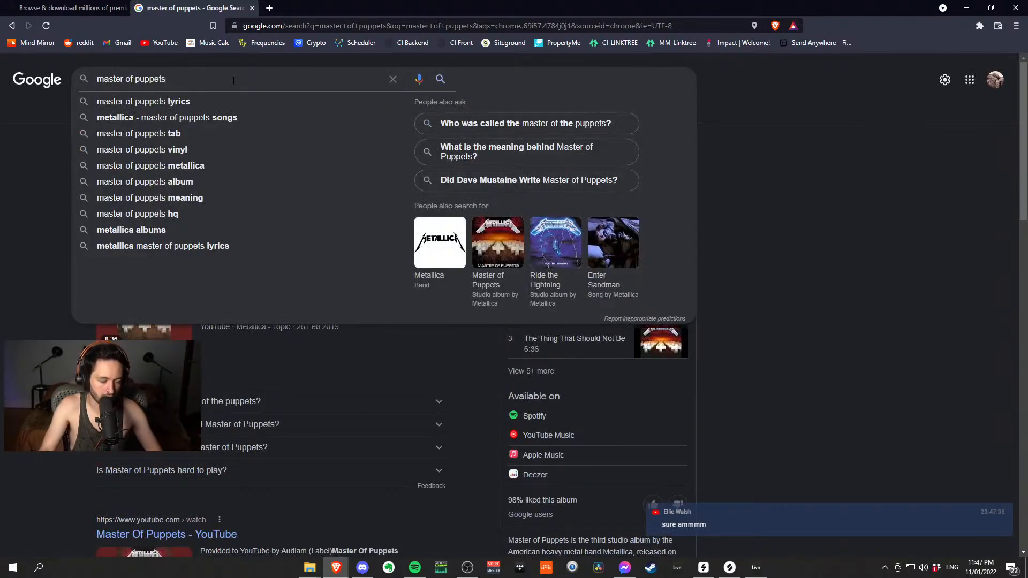
{"action": "type", "text": "pa"}
{"action": "key", "text": "BackSpace"}
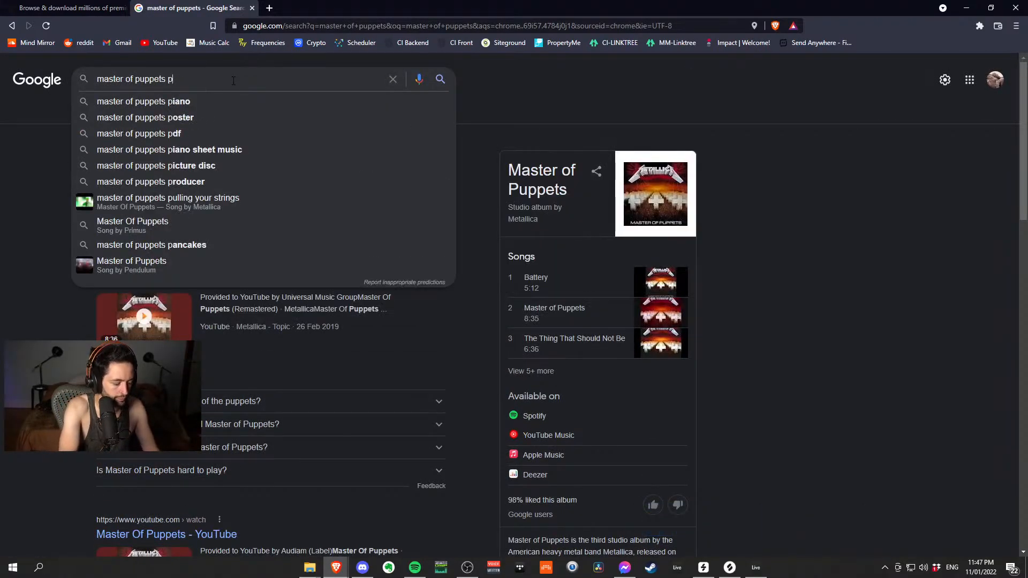
{"action": "type", "text": "sytrance"}
{"action": "key", "text": "Return"}
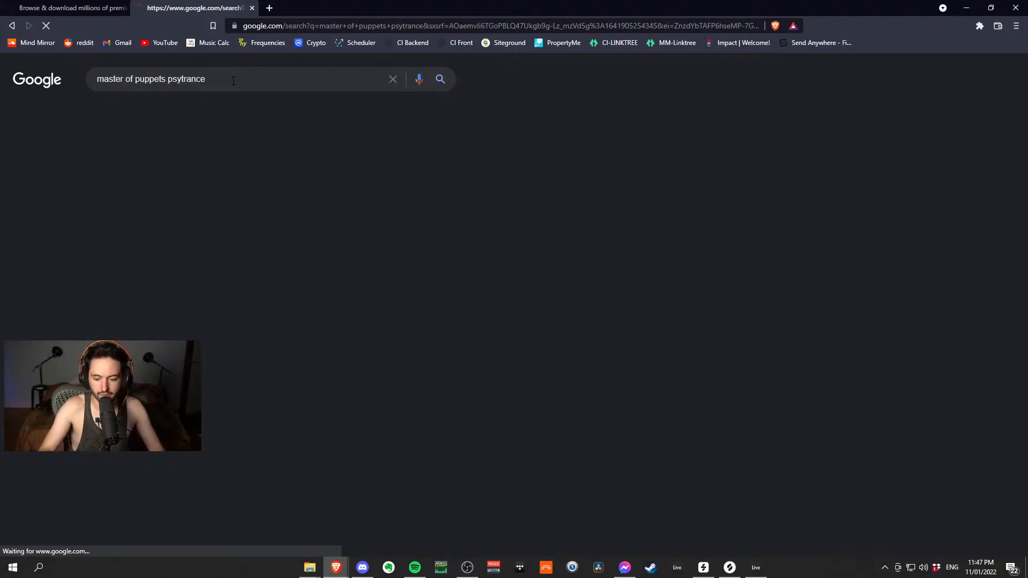
- Open the MASTERS OF PUPPETS 2022 festival website and load its Tickets 2022 page in a separate tab
{"action": "scroll", "coordinate": [477, 291], "scroll_direction": "down", "scroll_amount": 2}
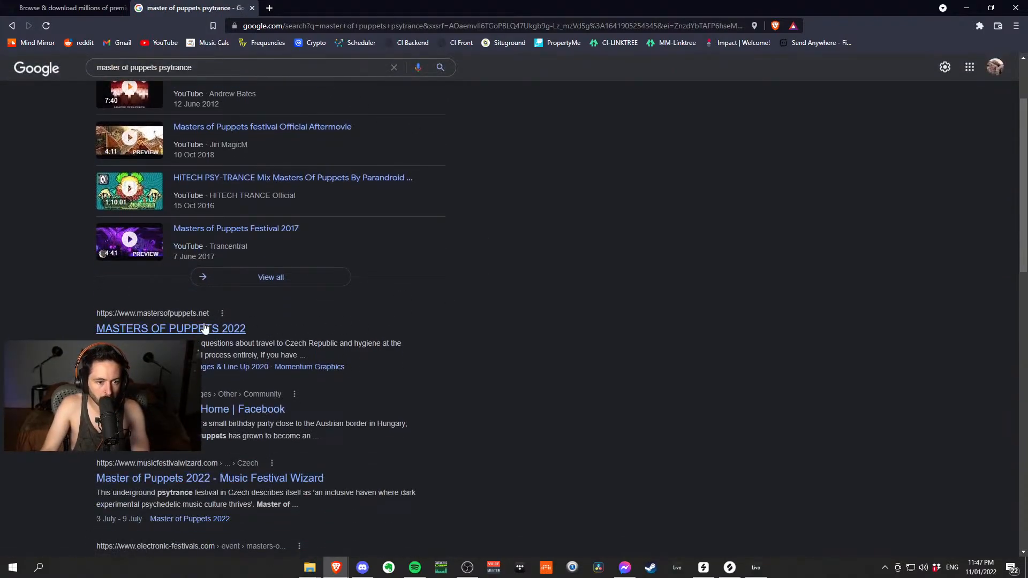
{"action": "left_click", "coordinate": [182, 329]}
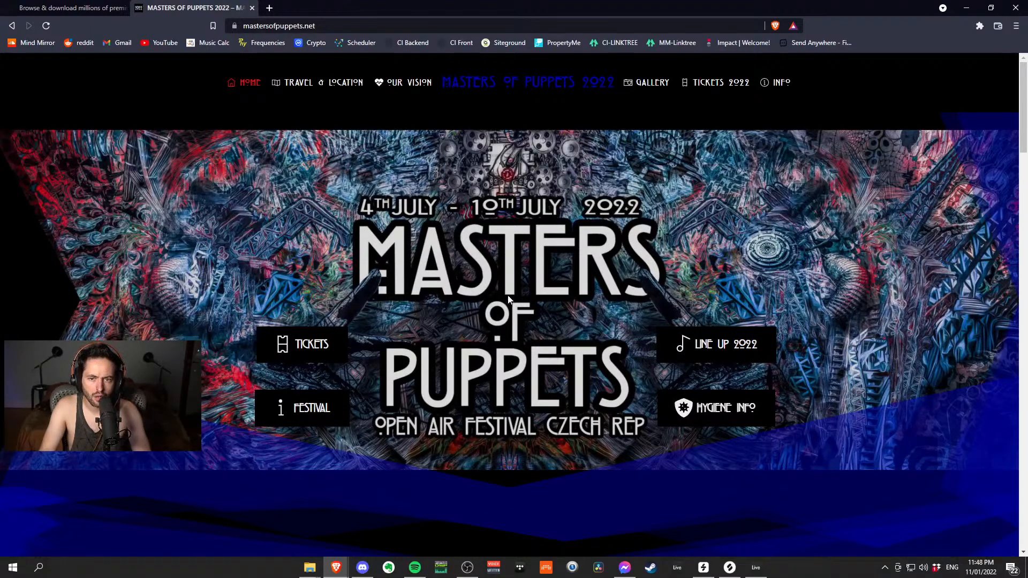
{"action": "right_click", "coordinate": [721, 85]}
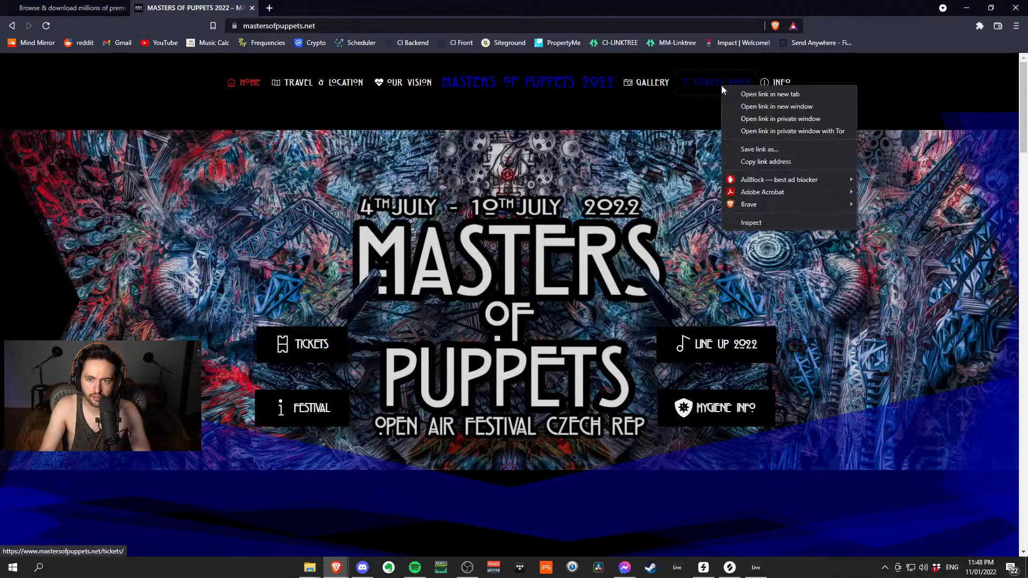
{"action": "left_click", "coordinate": [739, 93]}
- Read through the festival home page's travel and hygiene information, including the mask rules and festival measures
{"action": "scroll", "coordinate": [449, 252], "scroll_direction": "down", "scroll_amount": 5}
{"action": "scroll", "coordinate": [265, 137], "scroll_direction": "down", "scroll_amount": 5}
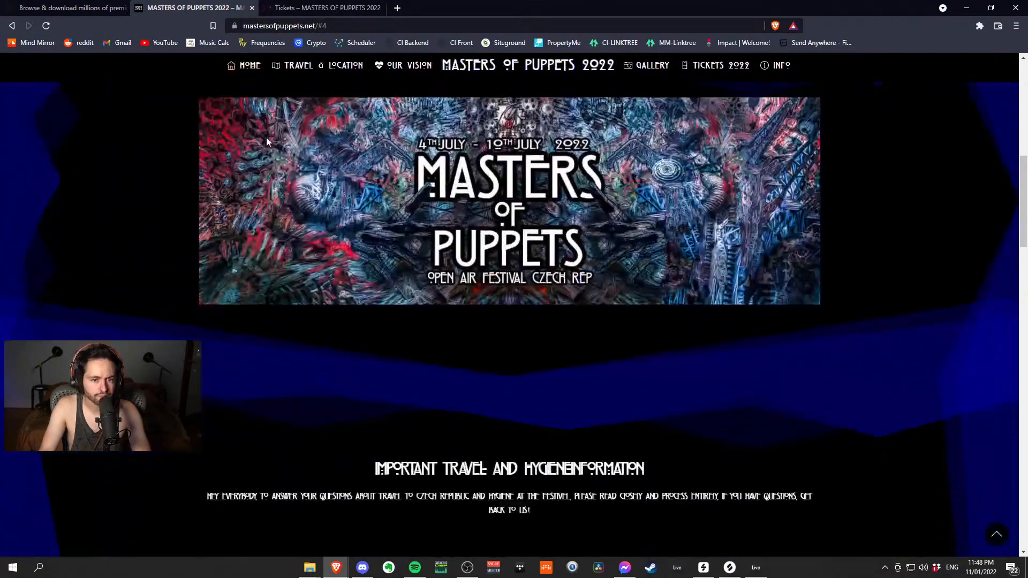
{"action": "scroll", "coordinate": [266, 134], "scroll_direction": "down", "scroll_amount": 2}
{"action": "scroll", "coordinate": [266, 133], "scroll_direction": "up", "scroll_amount": 2}
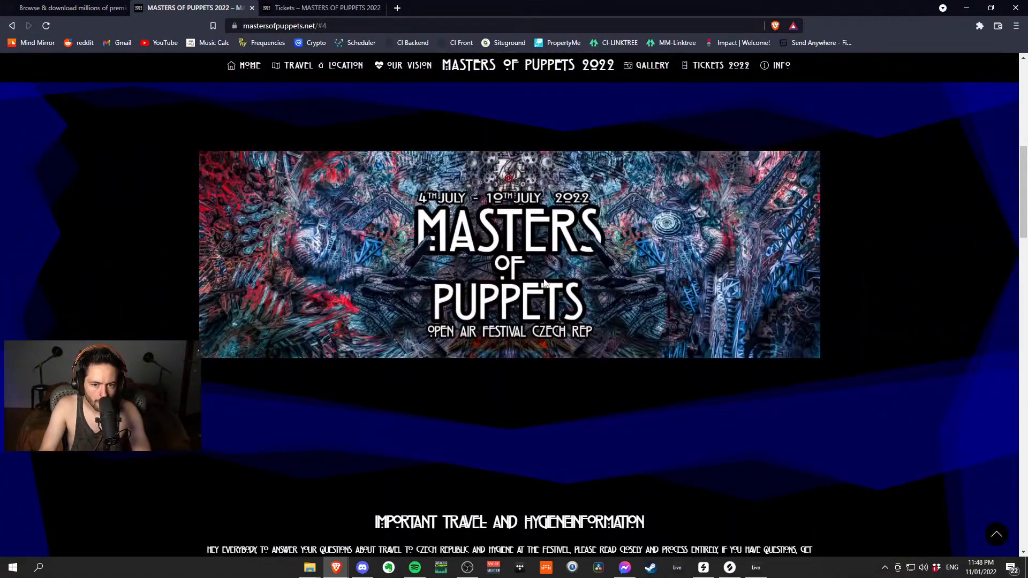
{"action": "scroll", "coordinate": [544, 265], "scroll_direction": "down", "scroll_amount": 15}
{"action": "scroll", "coordinate": [550, 246], "scroll_direction": "down", "scroll_amount": 10}
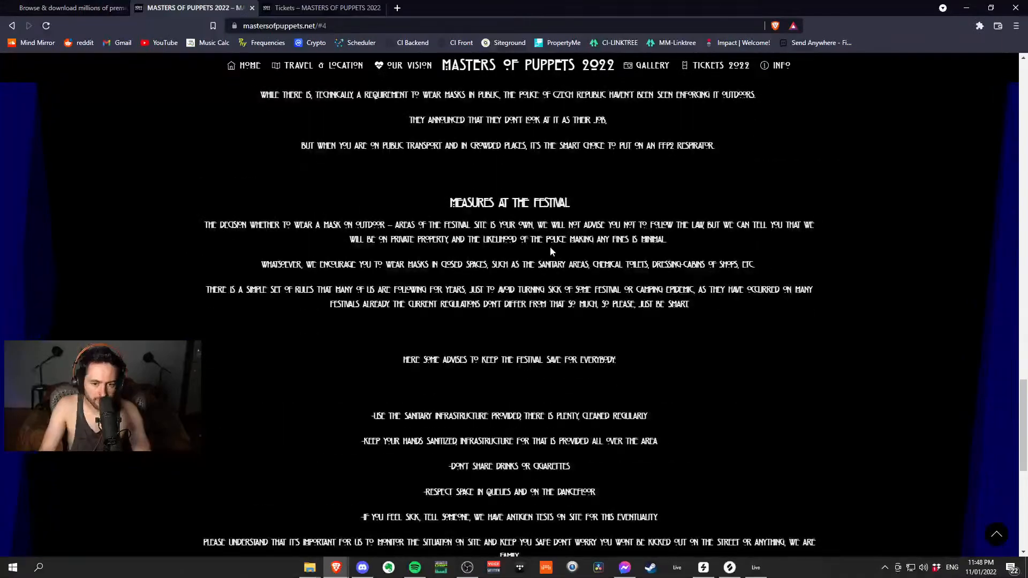
{"action": "scroll", "coordinate": [551, 249], "scroll_direction": "up", "scroll_amount": 5}
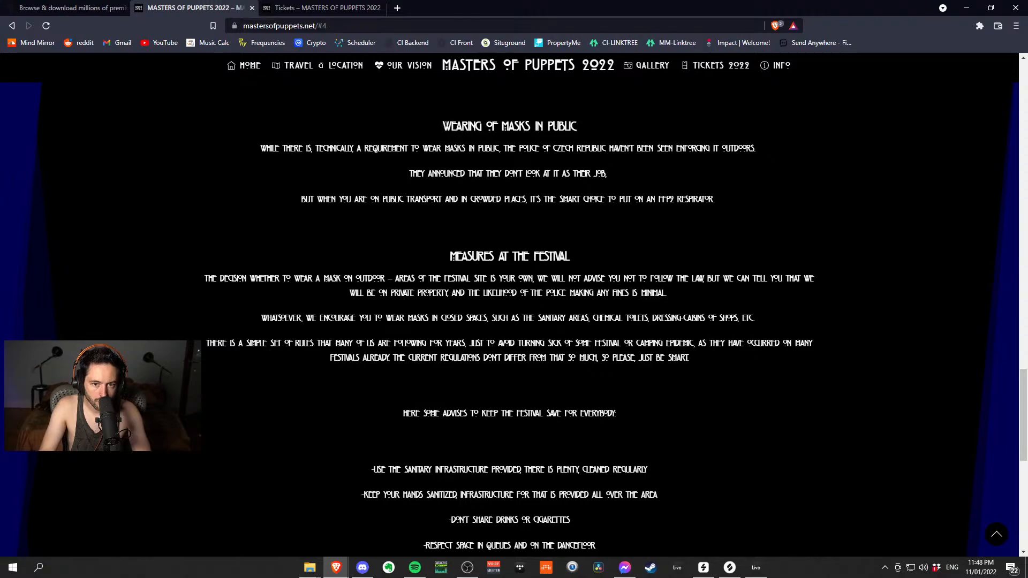
- Reread the festival home page's testing exemptions, mask rules and safety advice, highlighting the masks and testing passages
{"action": "double_click", "coordinate": [509, 97]}
{"action": "left_click_drag", "start_coordinate": [786, 218], "coordinate": [294, 127]}
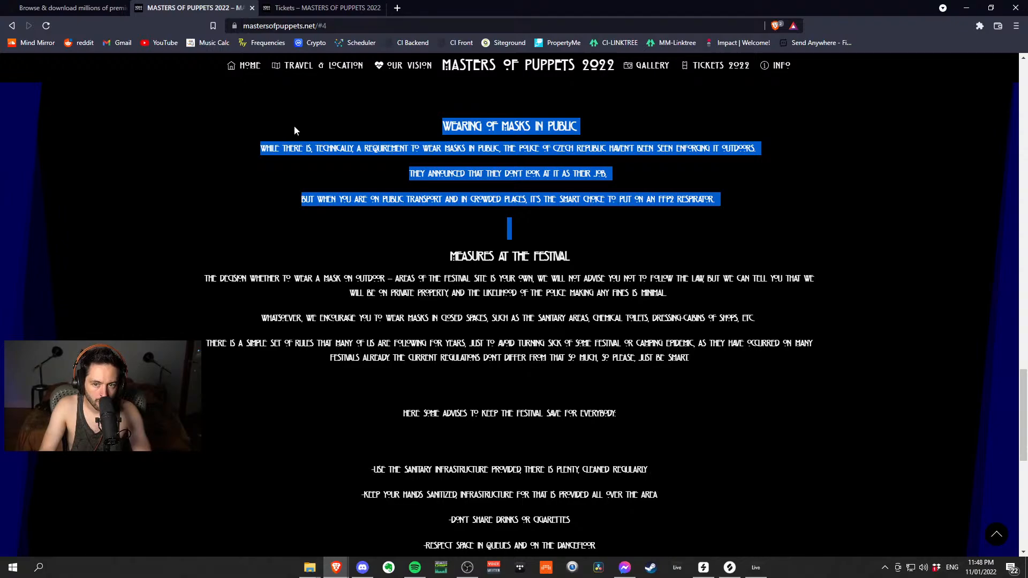
{"action": "scroll", "coordinate": [396, 179], "scroll_direction": "up", "scroll_amount": 2}
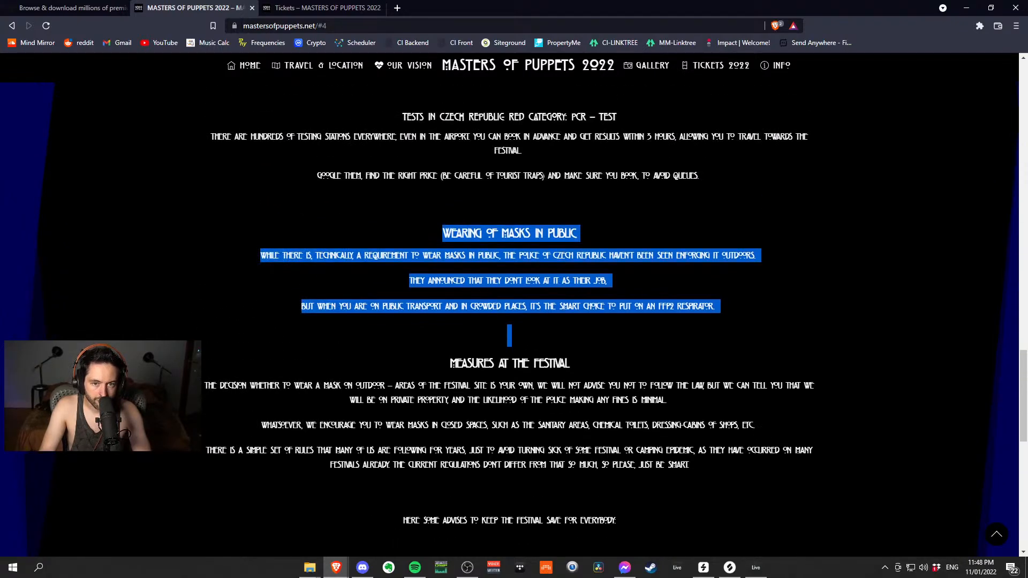
{"action": "scroll", "coordinate": [542, 188], "scroll_direction": "down", "scroll_amount": 2}
{"action": "scroll", "coordinate": [542, 187], "scroll_direction": "up", "scroll_amount": 4}
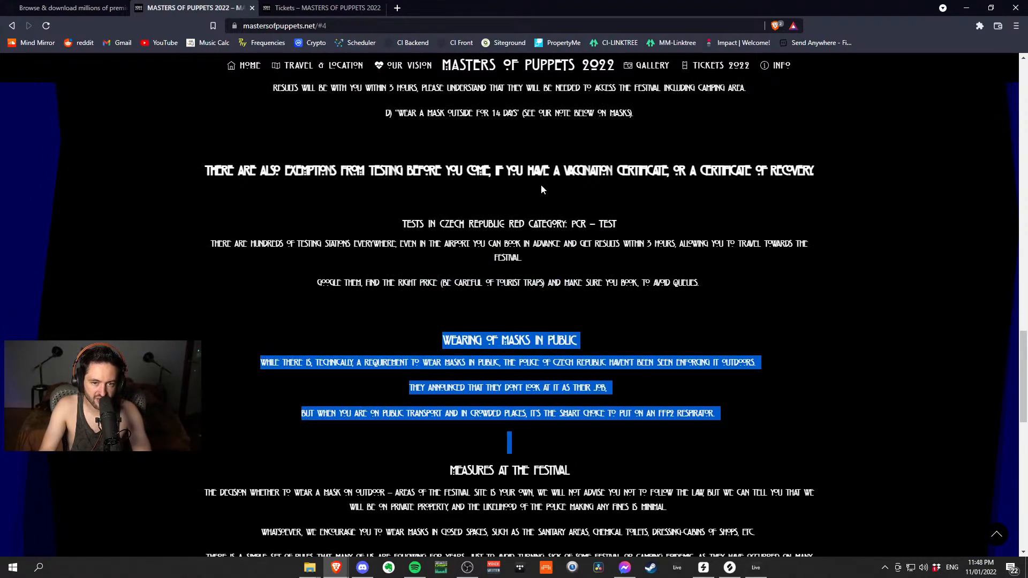
{"action": "left_click_drag", "start_coordinate": [171, 174], "coordinate": [690, 322]}
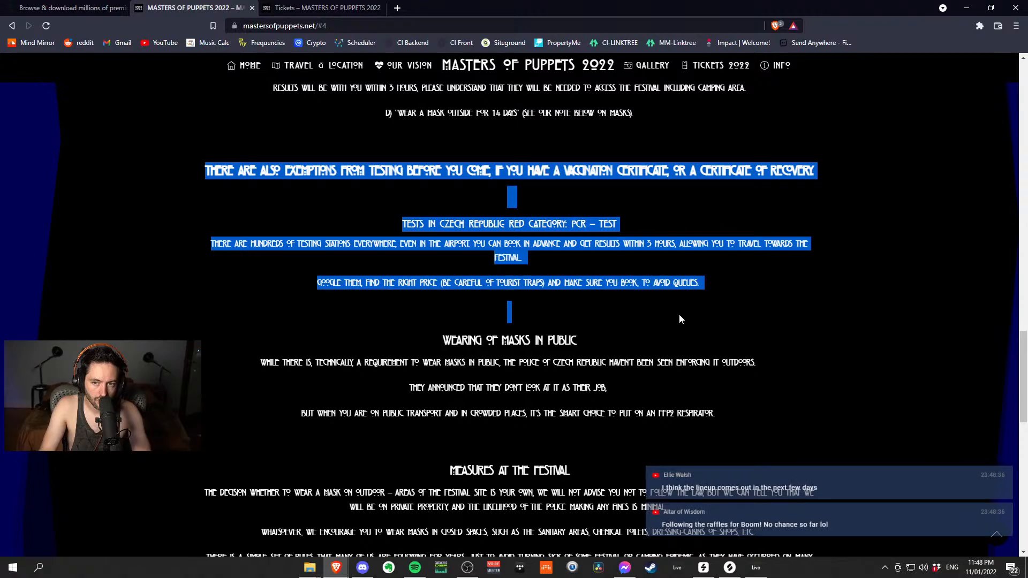
{"action": "scroll", "coordinate": [683, 314], "scroll_direction": "down", "scroll_amount": 5}
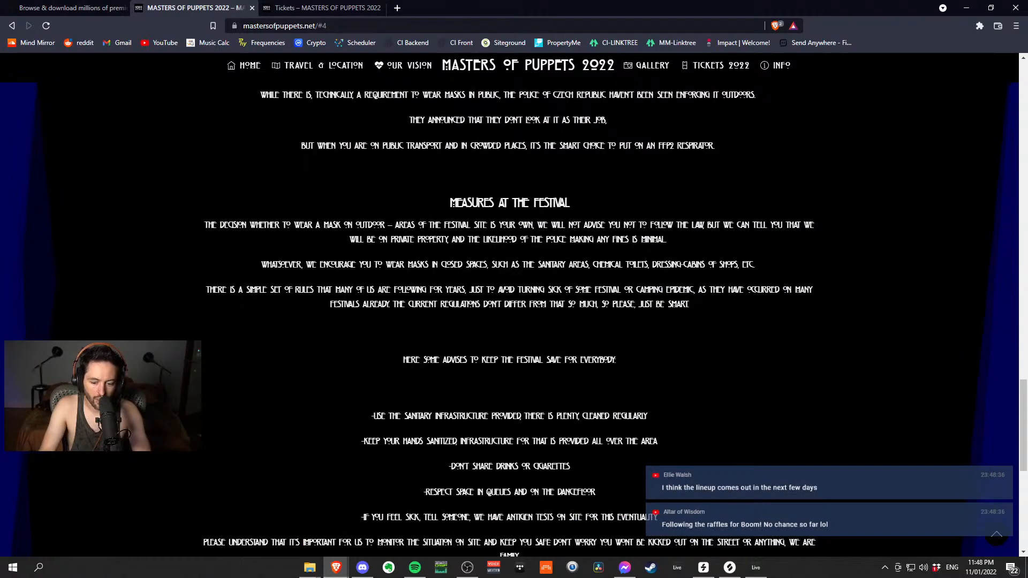
{"action": "scroll", "coordinate": [576, 114], "scroll_direction": "up", "scroll_amount": 5}
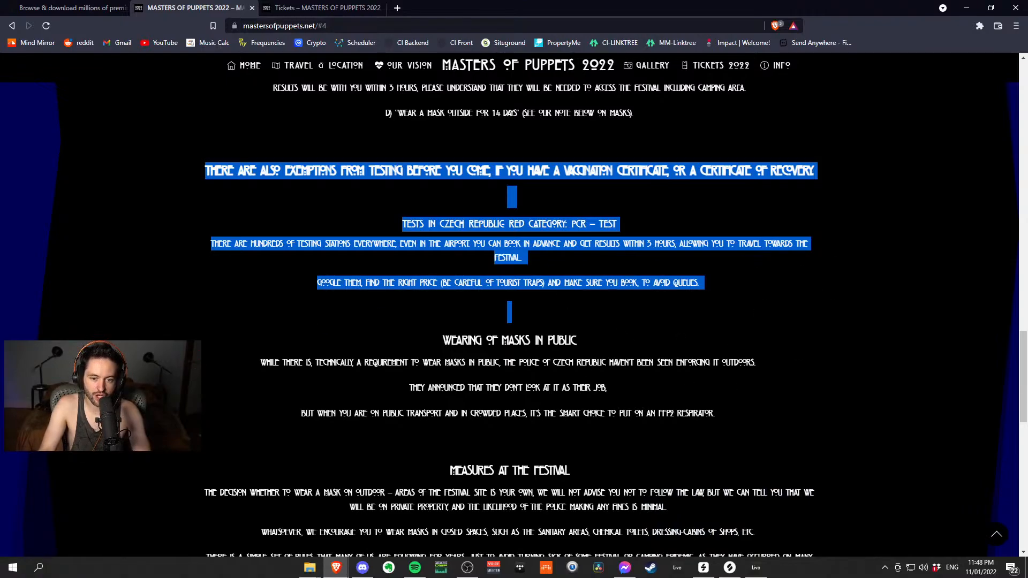
{"action": "scroll", "coordinate": [744, 258], "scroll_direction": "down", "scroll_amount": 7}
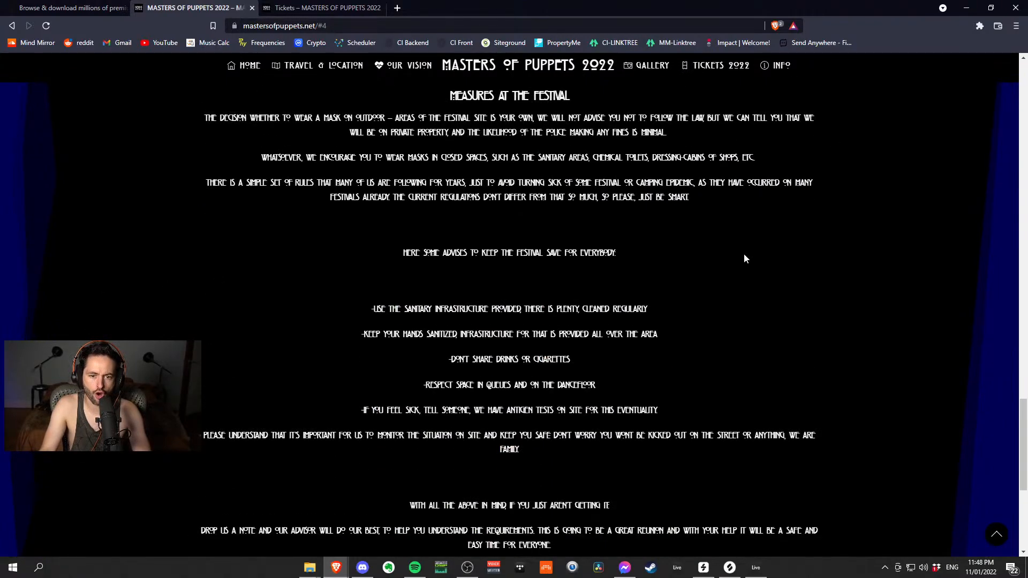
{"action": "scroll", "coordinate": [734, 258], "scroll_direction": "down", "scroll_amount": 5}
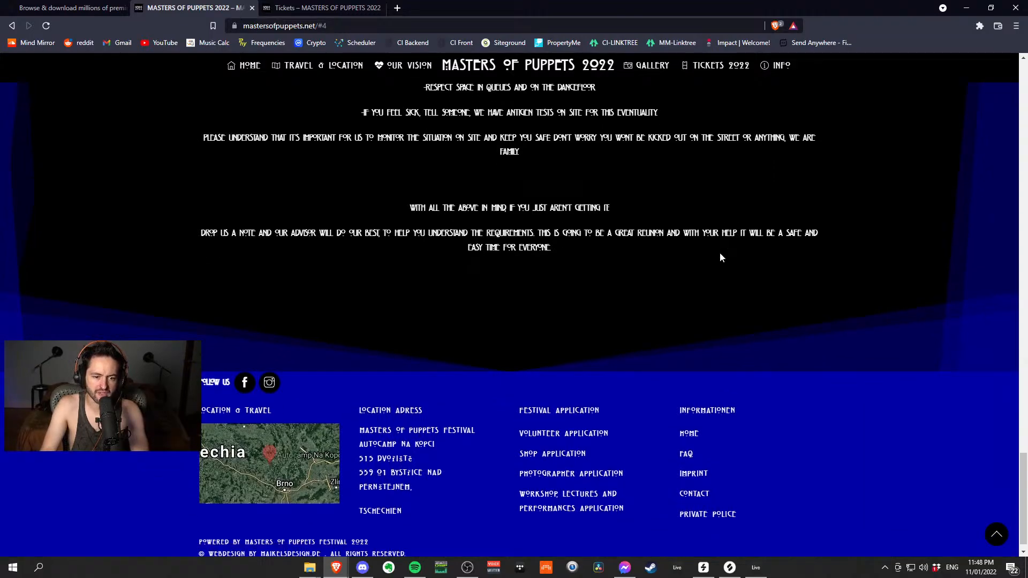
{"action": "scroll", "coordinate": [720, 252], "scroll_direction": "up", "scroll_amount": 6}
{"action": "scroll", "coordinate": [712, 246], "scroll_direction": "up", "scroll_amount": 20}
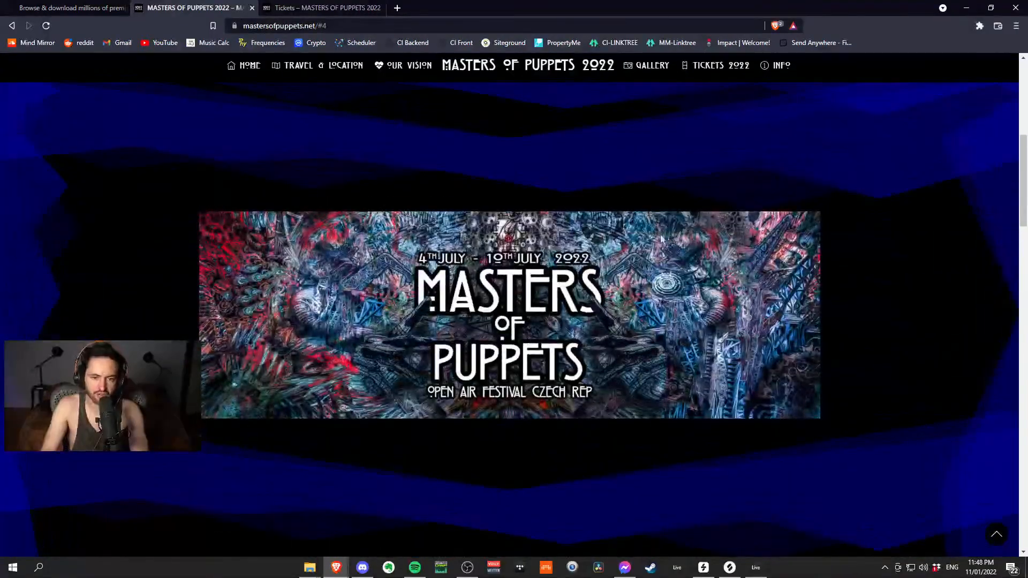
{"action": "scroll", "coordinate": [517, 375], "scroll_direction": "up", "scroll_amount": 5}
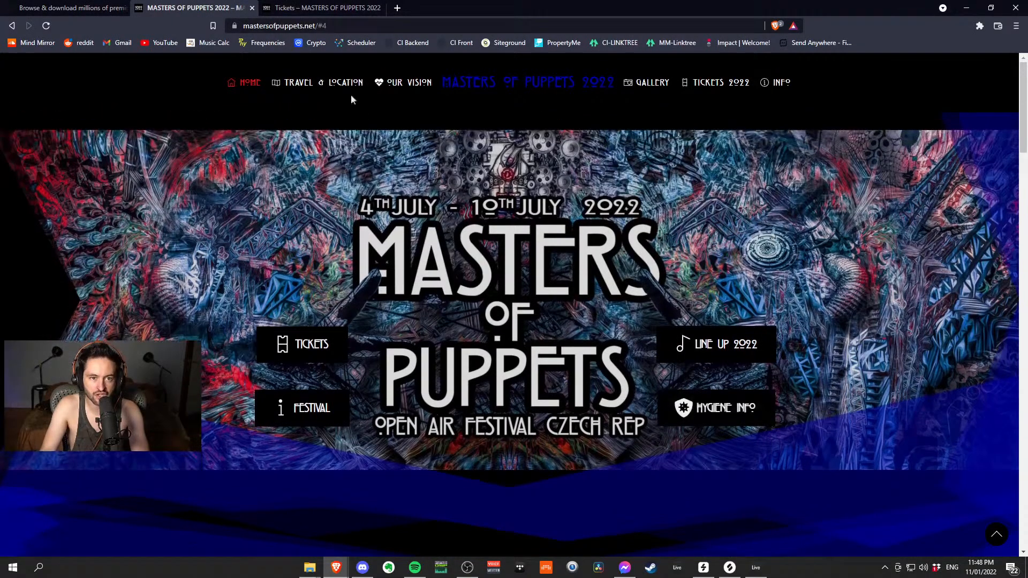
- Go to the opened Tickets page and read its FAQ on ticket personalisation, name changes and refunds
{"action": "left_click", "coordinate": [326, 8]}
{"action": "scroll", "coordinate": [551, 322], "scroll_direction": "down", "scroll_amount": 12}
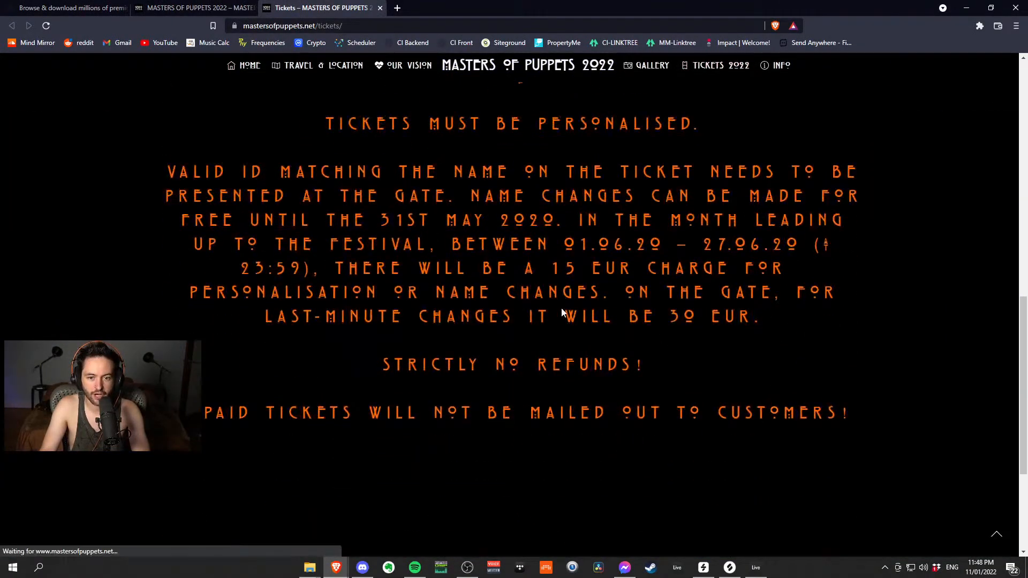
{"action": "scroll", "coordinate": [567, 288], "scroll_direction": "up", "scroll_amount": 8}
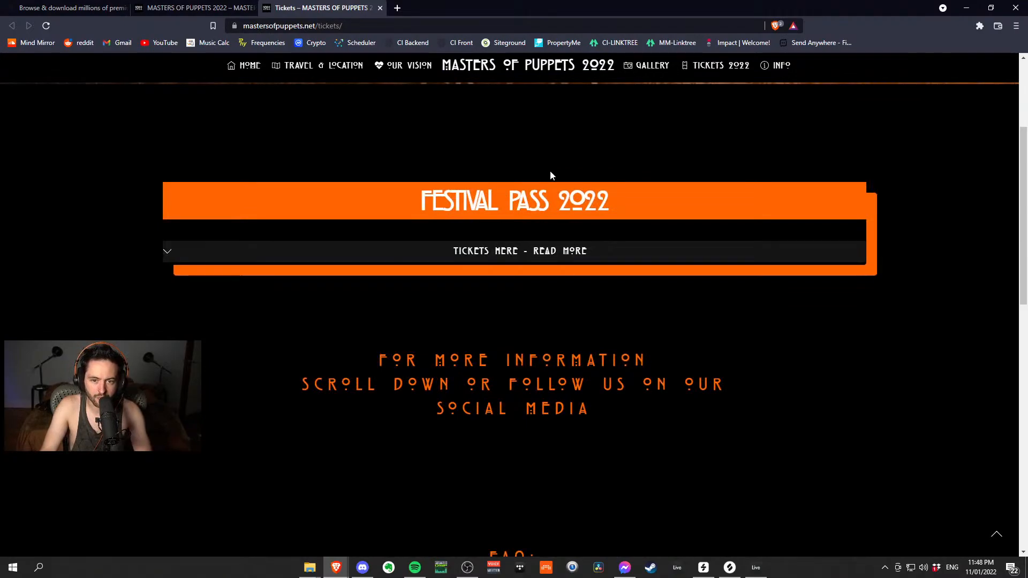
{"action": "scroll", "coordinate": [552, 175], "scroll_direction": "up", "scroll_amount": 4}
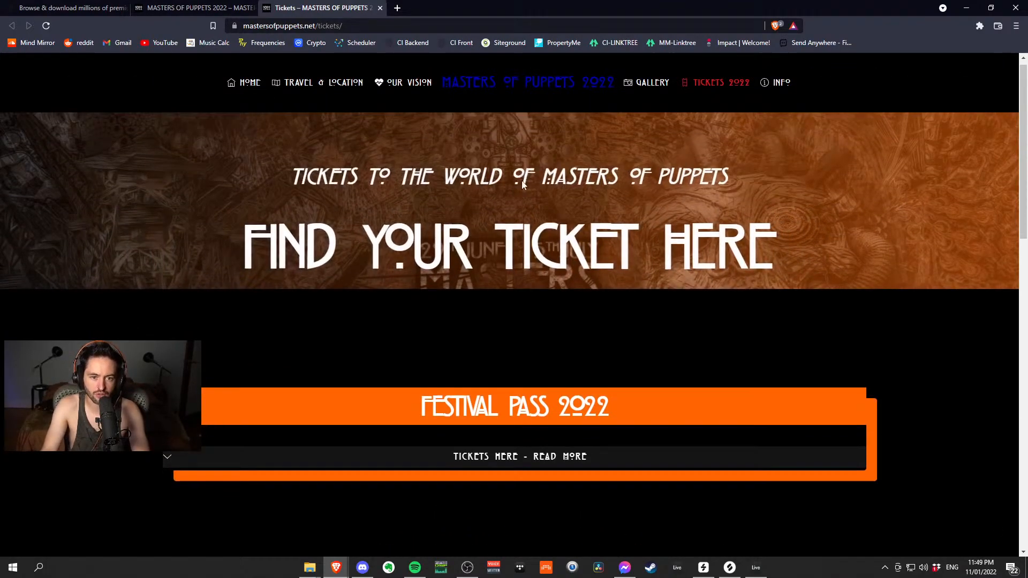
{"action": "scroll", "coordinate": [523, 185], "scroll_direction": "down", "scroll_amount": 10}
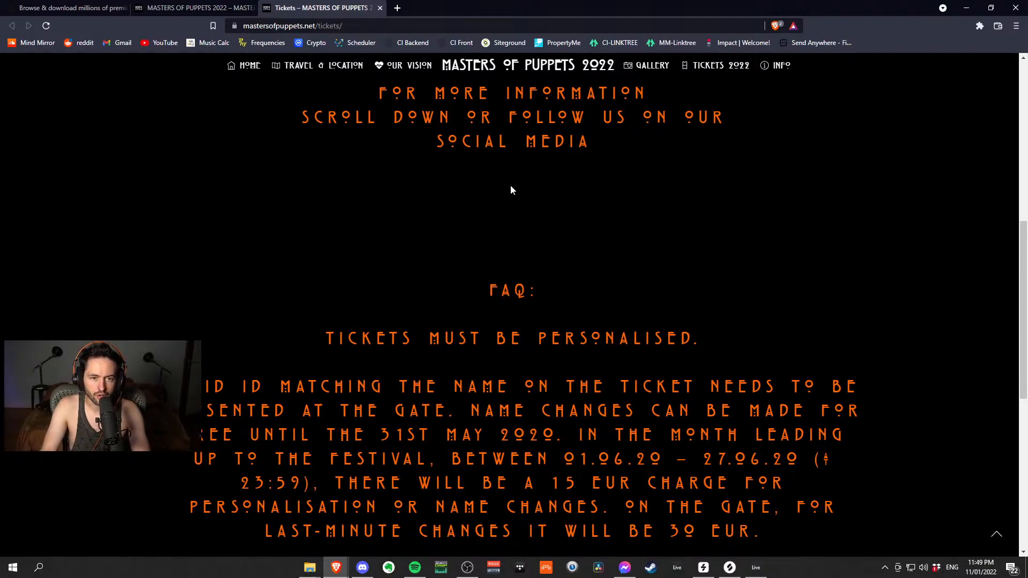
{"action": "scroll", "coordinate": [514, 188], "scroll_direction": "down", "scroll_amount": 5}
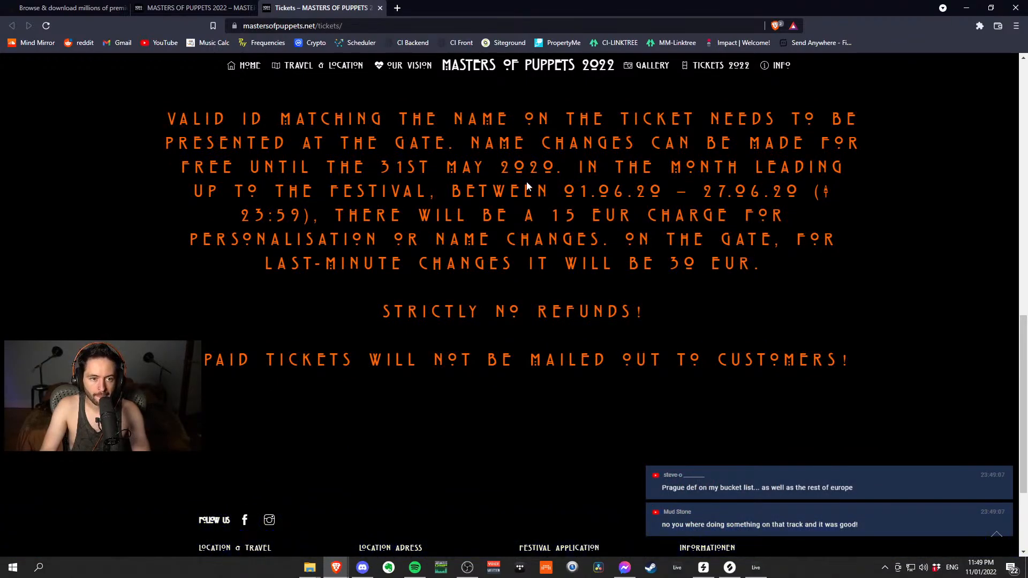
{"action": "scroll", "coordinate": [528, 182], "scroll_direction": "up", "scroll_amount": 11}
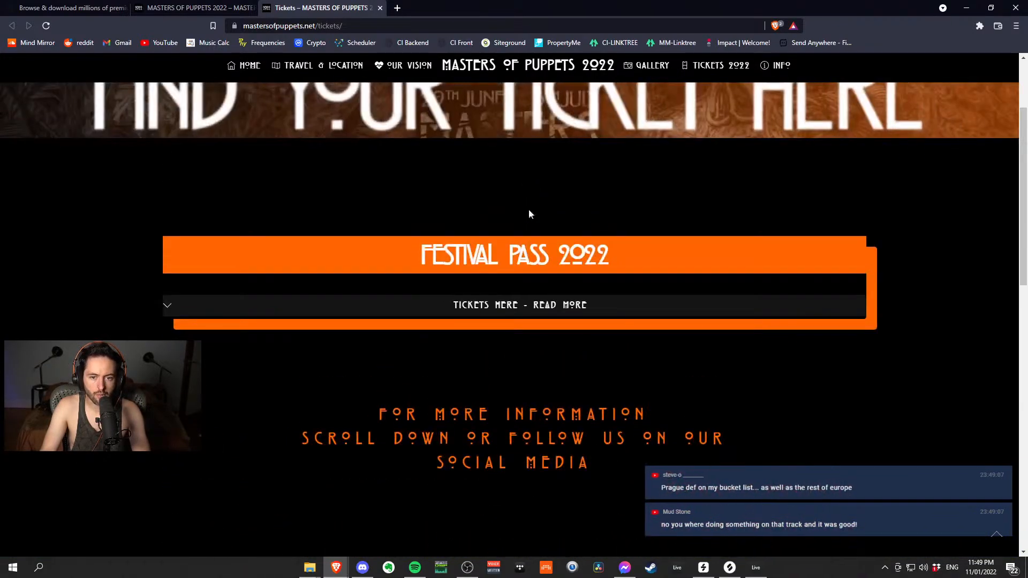
- Expand the Festival Pass 2022 ticket section and look through the shuttle options and the festival pass price
{"action": "left_click", "coordinate": [527, 313]}
{"action": "scroll", "coordinate": [677, 380], "scroll_direction": "down", "scroll_amount": 1}
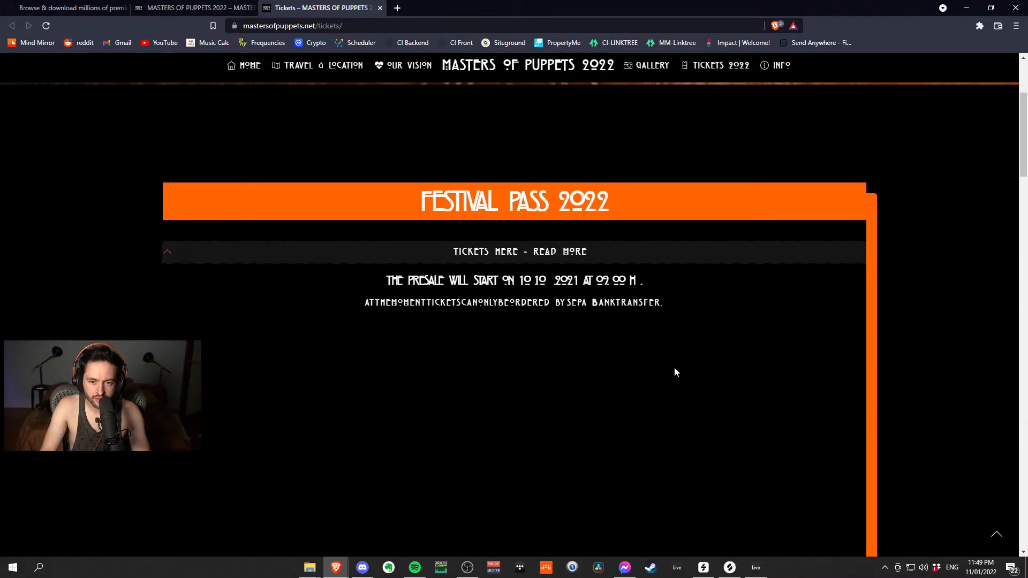
{"action": "scroll", "coordinate": [673, 364], "scroll_direction": "down", "scroll_amount": 6}
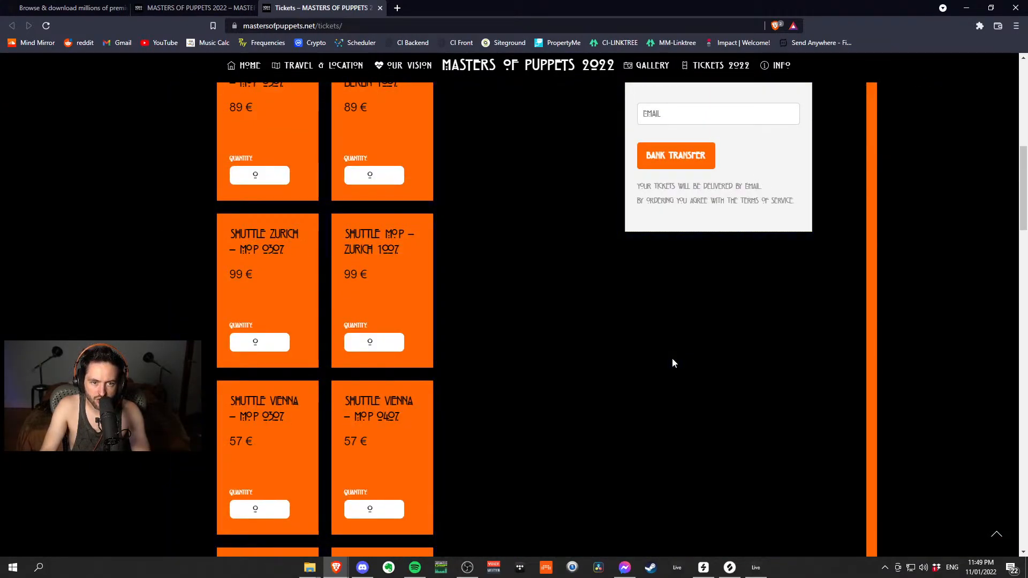
{"action": "scroll", "coordinate": [673, 363], "scroll_direction": "up", "scroll_amount": 3}
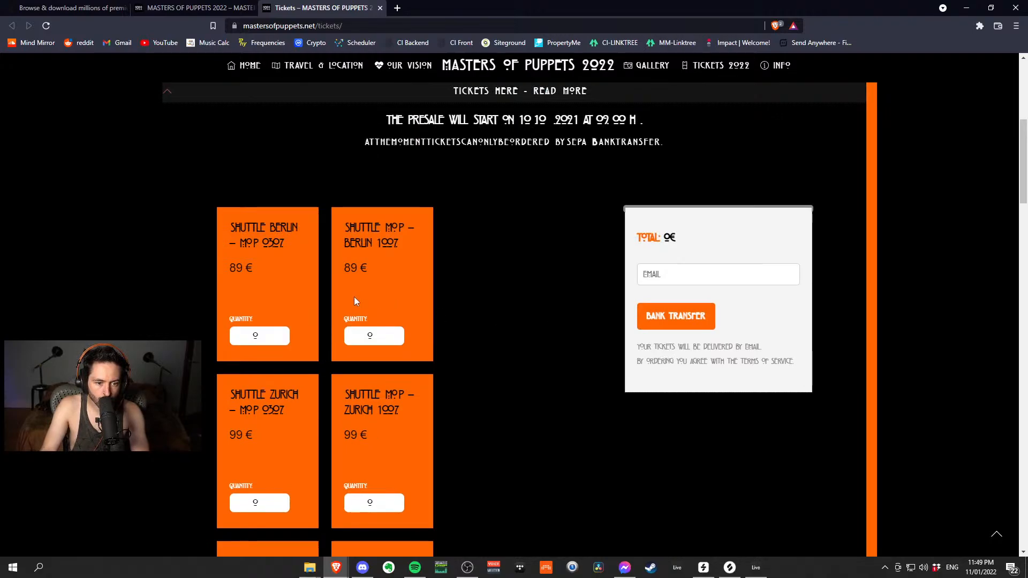
{"action": "scroll", "coordinate": [355, 300], "scroll_direction": "down", "scroll_amount": 2}
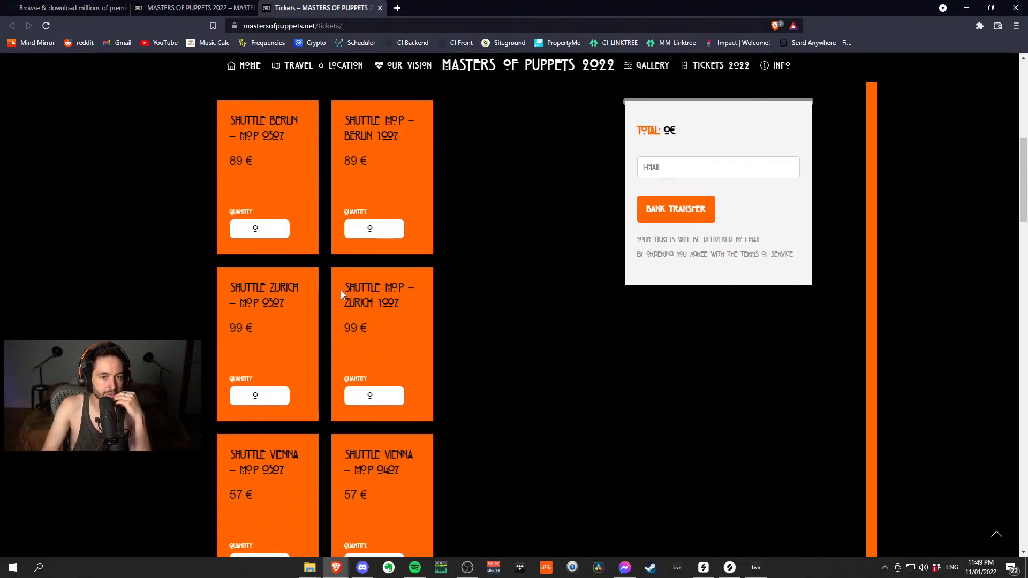
{"action": "scroll", "coordinate": [339, 290], "scroll_direction": "down", "scroll_amount": 4}
{"action": "scroll", "coordinate": [336, 291], "scroll_direction": "down", "scroll_amount": 4}
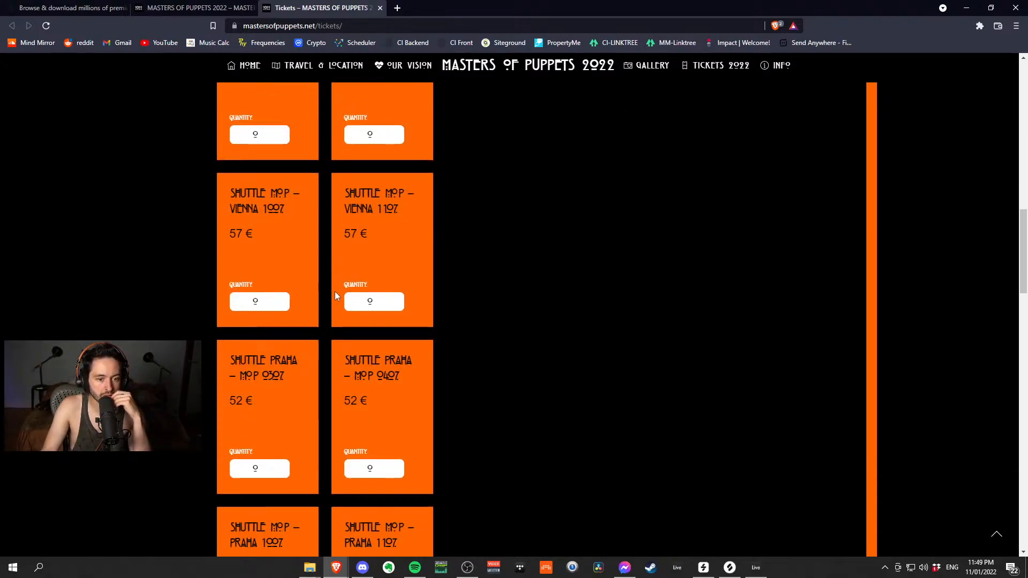
{"action": "scroll", "coordinate": [434, 288], "scroll_direction": "up", "scroll_amount": 8}
{"action": "scroll", "coordinate": [445, 289], "scroll_direction": "down", "scroll_amount": 11}
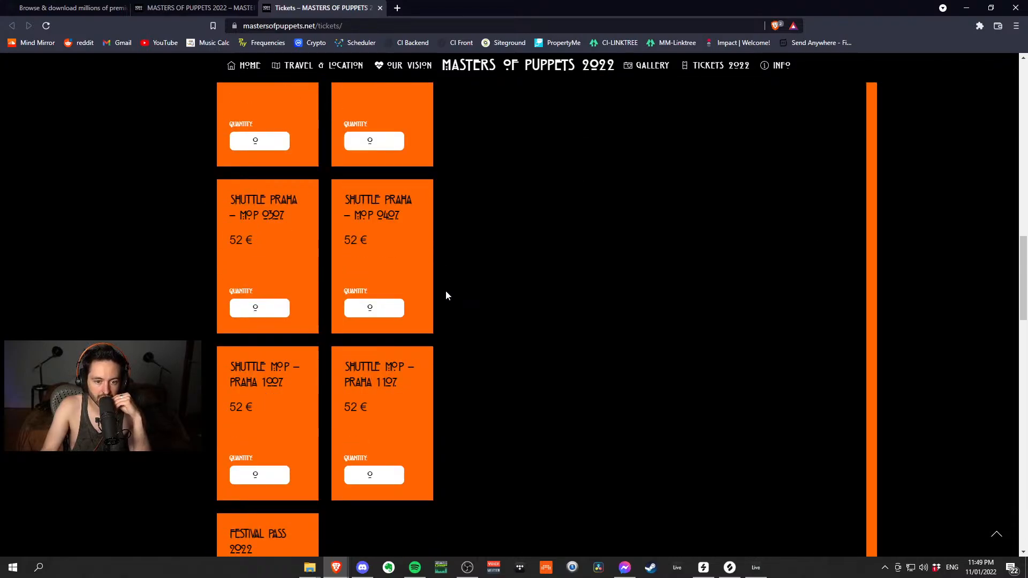
{"action": "scroll", "coordinate": [447, 296], "scroll_direction": "down", "scroll_amount": 4}
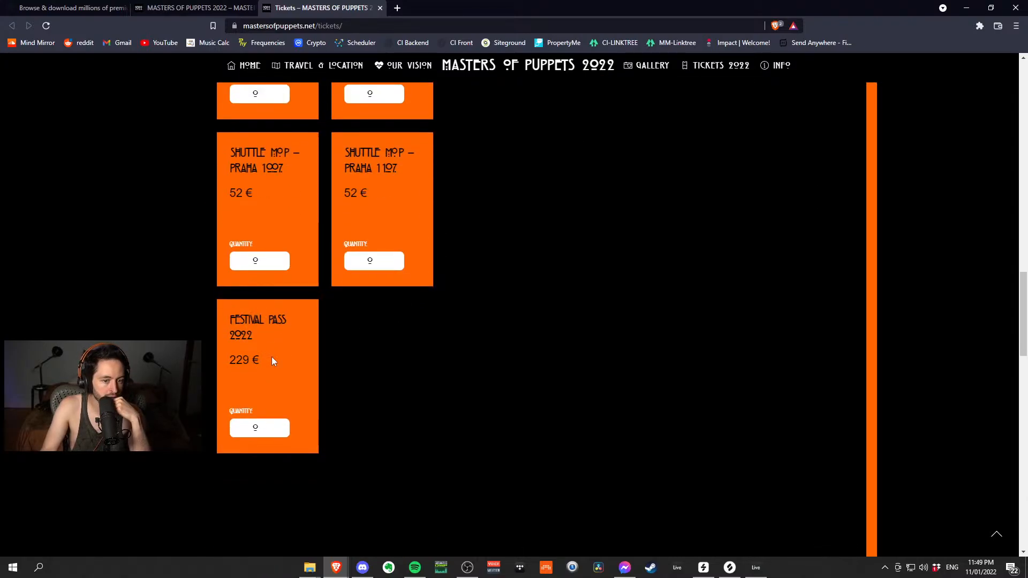
- Look up the festival pass price of 229 € with a Google search, and close the search results
{"action": "right_click", "coordinate": [238, 358]}
{"action": "left_click", "coordinate": [278, 378]}
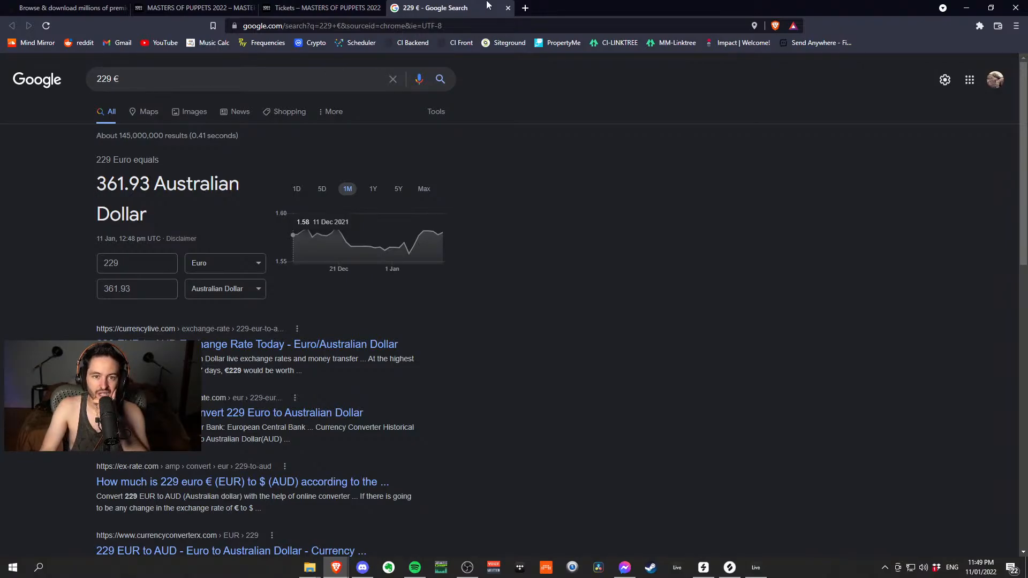
{"action": "left_click", "coordinate": [508, 8]}
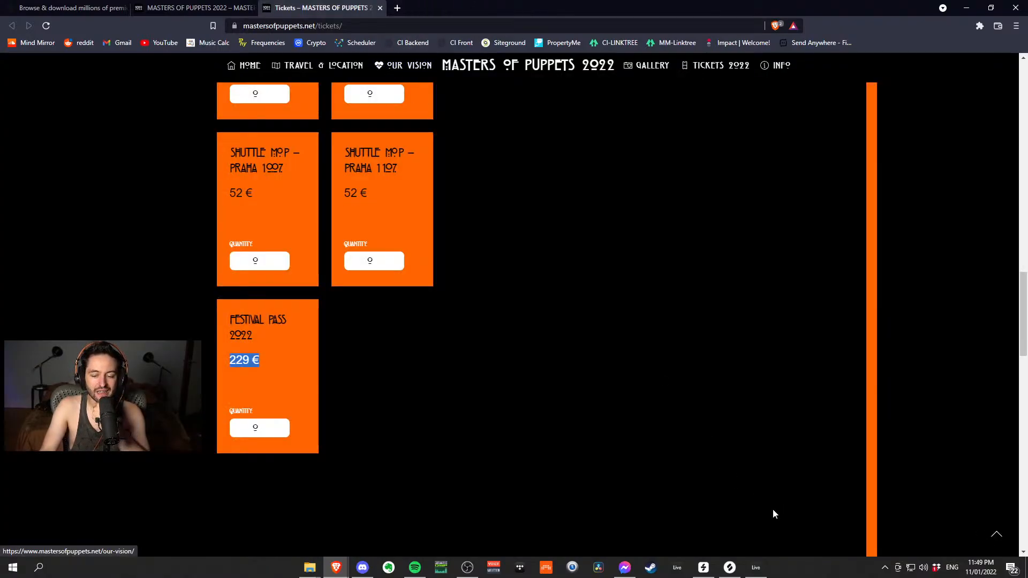
- Switch to Ableton Live and play back the chopped clips on the 18 Audio track from bar 70
{"action": "left_click", "coordinate": [756, 567]}
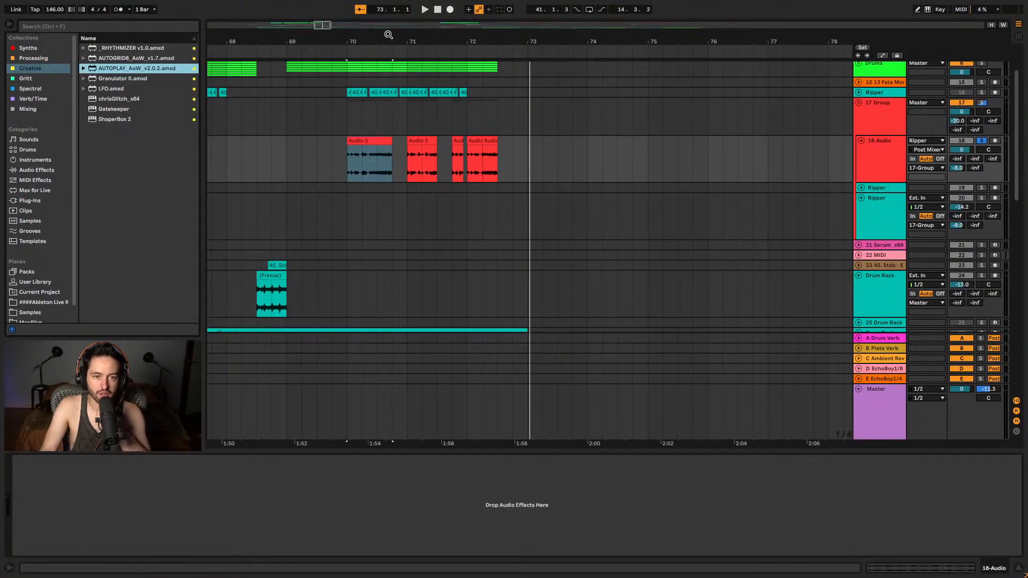
{"action": "left_click_drag", "start_coordinate": [388, 35], "coordinate": [703, 32]}
{"action": "key", "text": "space"}
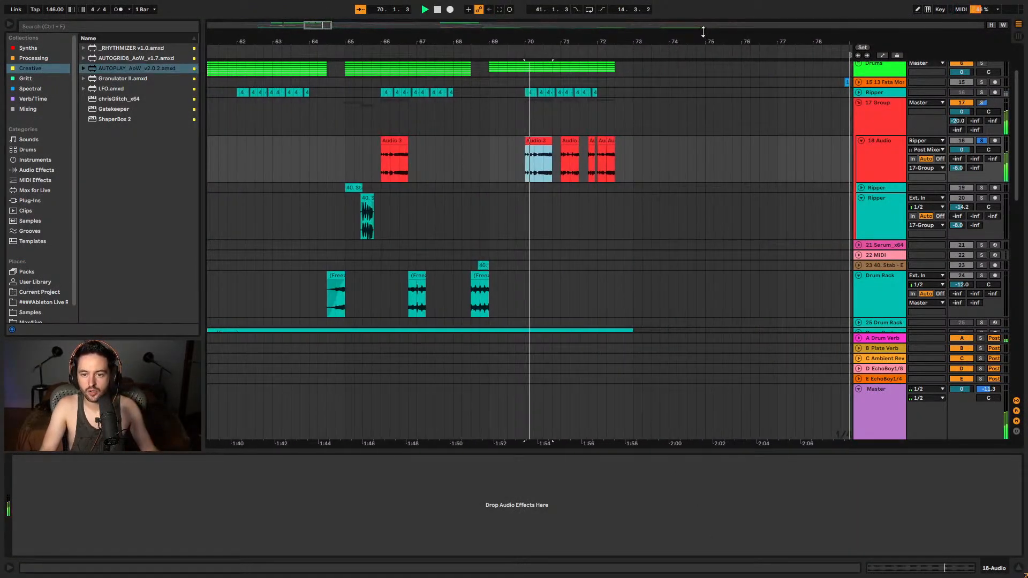
{"action": "scroll", "coordinate": [696, 107], "scroll_direction": "up", "scroll_amount": 3}
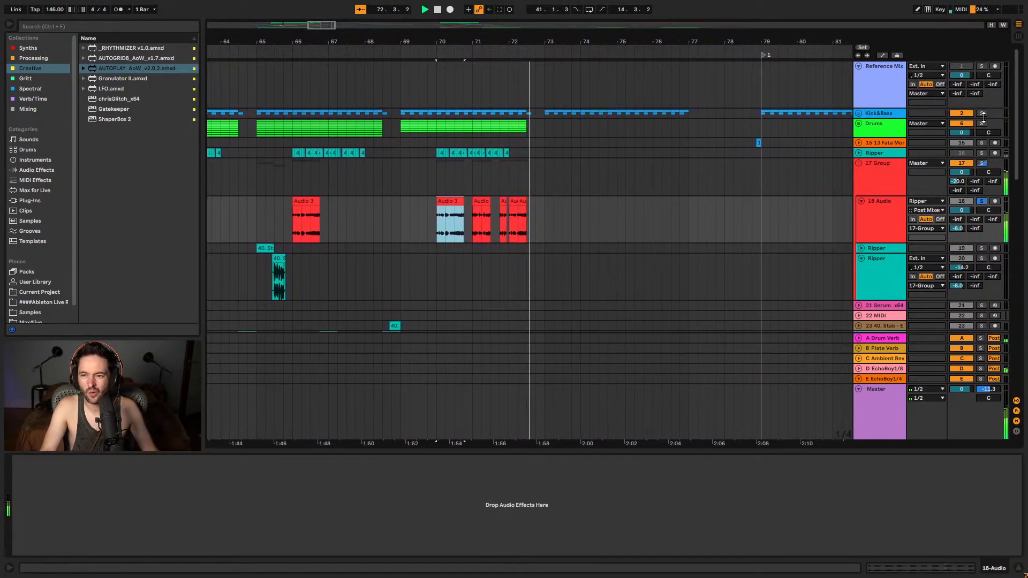
{"action": "key", "text": "space"}
- Solo the Kick&Bass track alongside the soloed audio group and play the arrangement from bar 69
{"action": "left_click", "coordinate": [399, 218]}
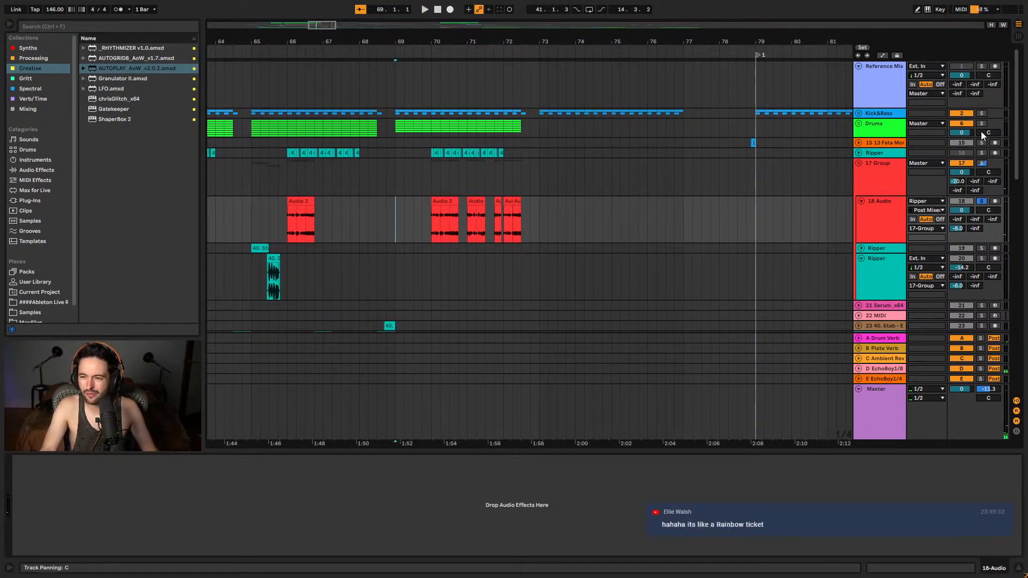
{"action": "key", "text": "space"}
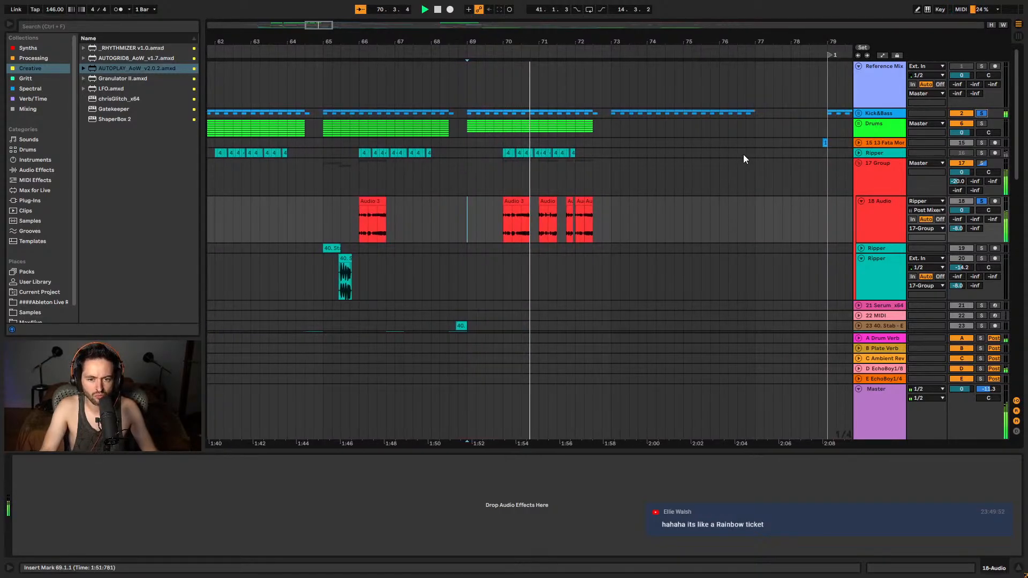
{"action": "scroll", "coordinate": [653, 172], "scroll_direction": "down", "scroll_amount": 3}
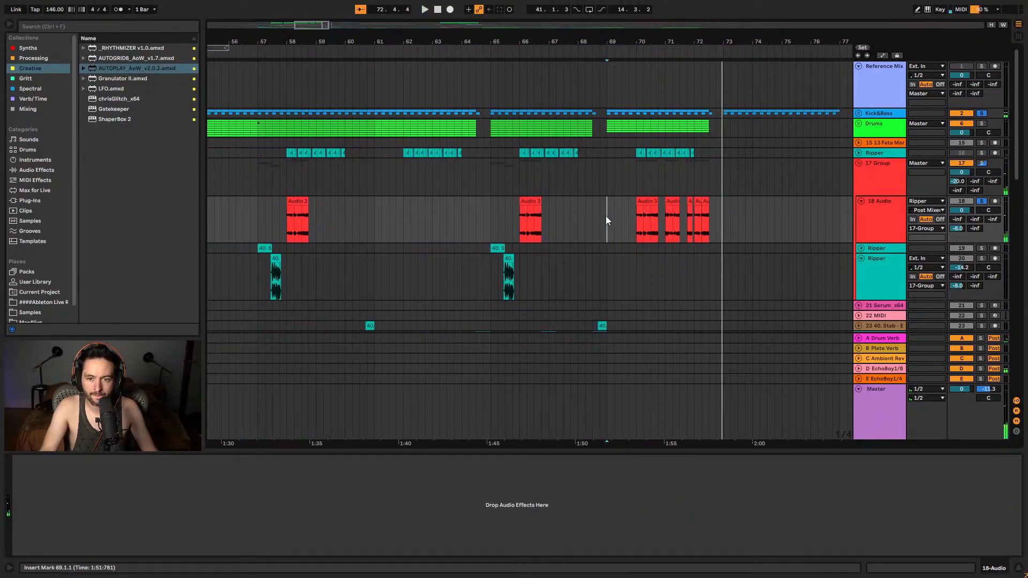
- Copy the section from bar 69 to 73 on the 18 Audio track and paste it at bar 65
{"action": "left_click_drag", "start_coordinate": [608, 220], "coordinate": [721, 221]}
{"action": "scroll", "coordinate": [423, 228], "scroll_direction": "down", "scroll_amount": 5}
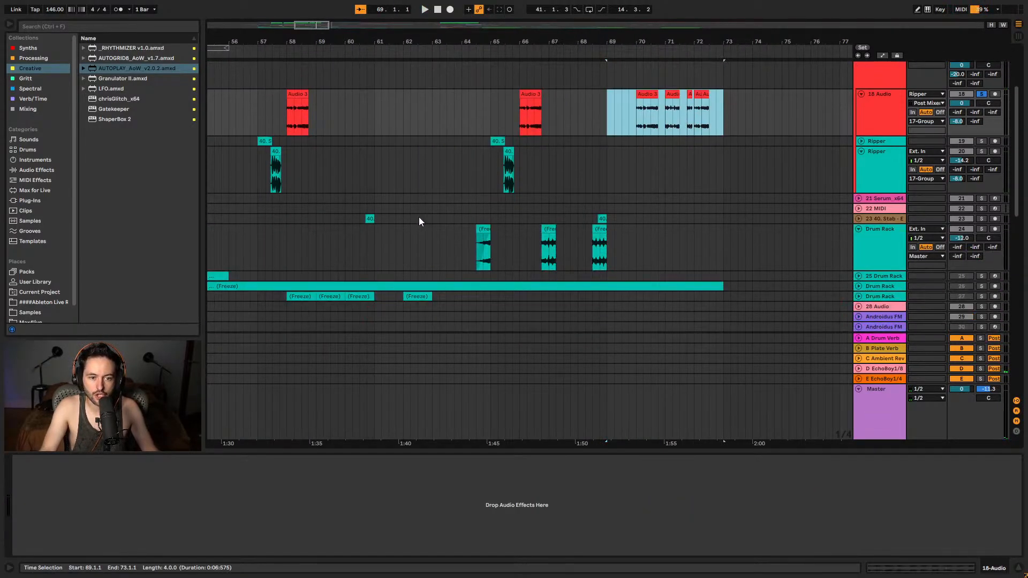
{"action": "scroll", "coordinate": [420, 222], "scroll_direction": "up", "scroll_amount": 3}
{"action": "left_click", "coordinate": [264, 181]}
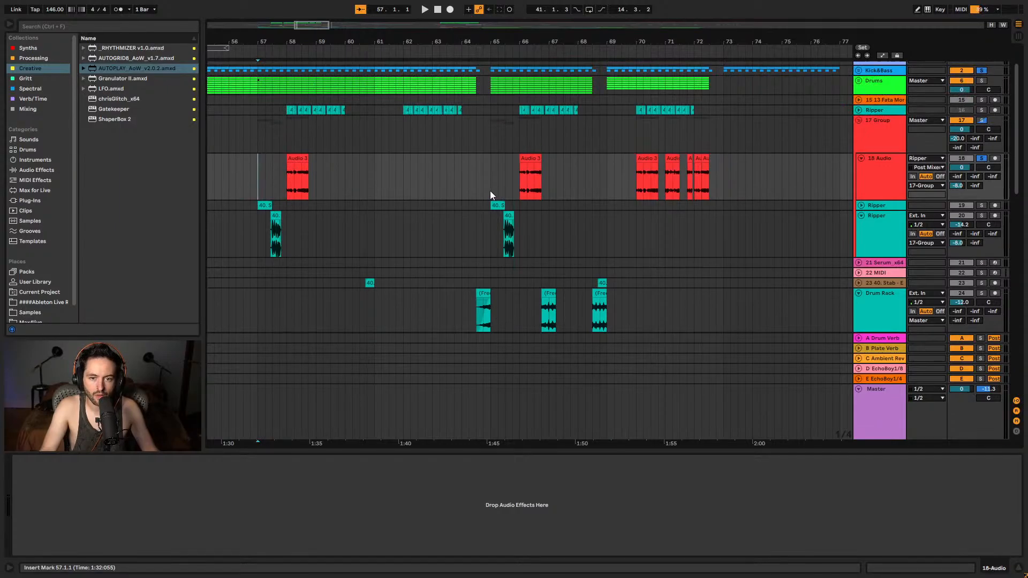
{"action": "key", "text": "ctrl+v"}
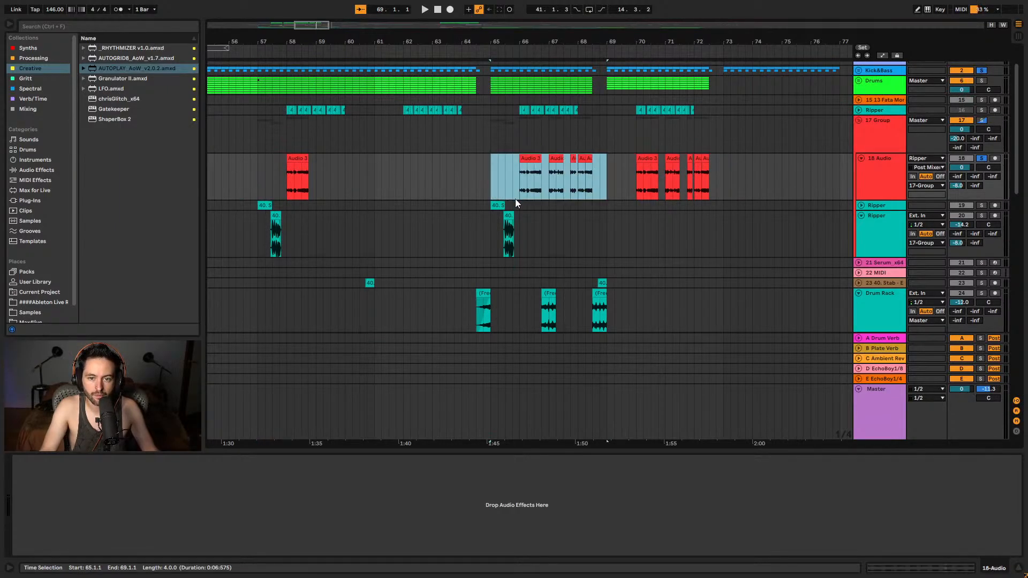
- Play the pasted section from bar 65 and turn off the track solos, including the one on Kick&Bass
{"action": "key", "text": "space"}
{"action": "left_click", "coordinate": [981, 71]}
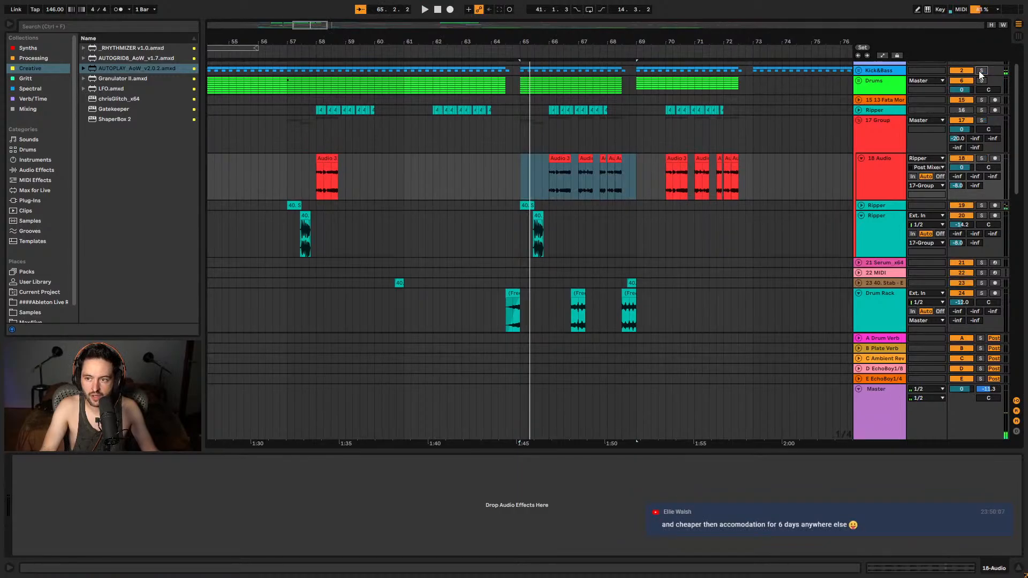
- Play the arrangement and move the two Drum Rack clips between bars 66 and 69 so they begin at bar 73
{"action": "key", "text": "space"}
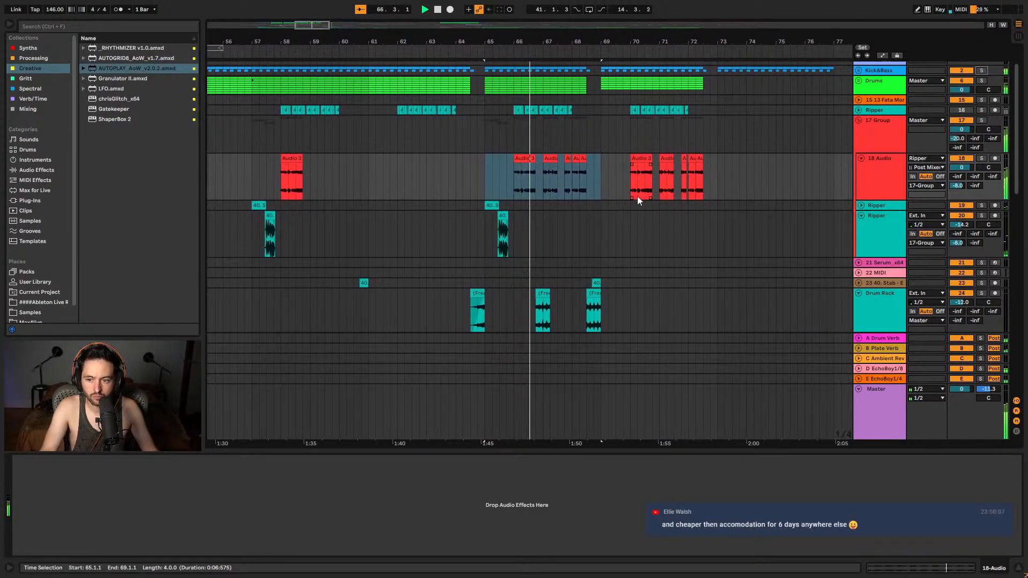
{"action": "scroll", "coordinate": [766, 241], "scroll_direction": "down", "scroll_amount": 3}
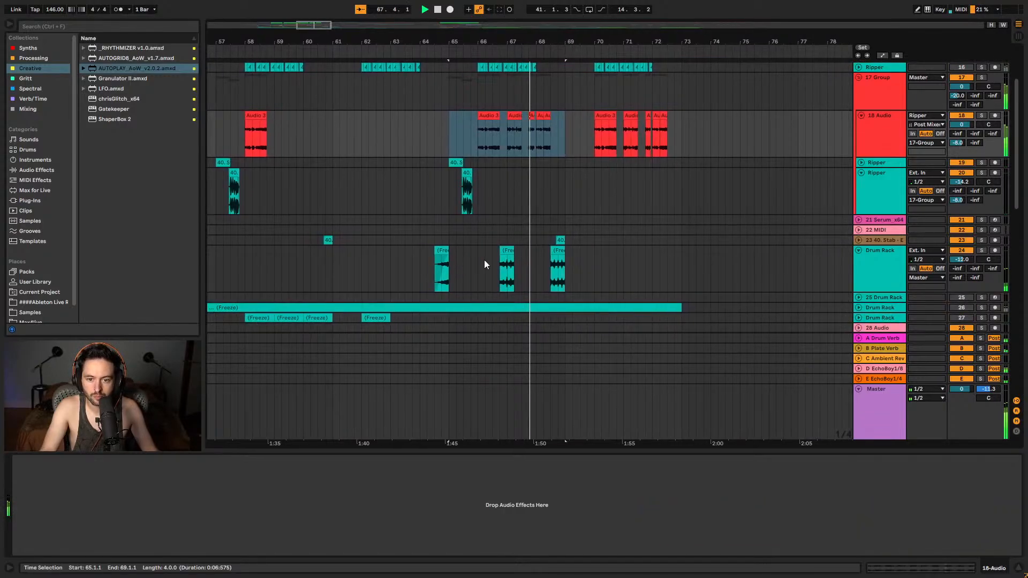
{"action": "left_click_drag", "start_coordinate": [427, 270], "coordinate": [749, 280]}
- Loop bars 65 to 69 from the 18 Audio track, play it back, and extend the loop end to bar 73
{"action": "left_click_drag", "start_coordinate": [443, 133], "coordinate": [557, 156]}
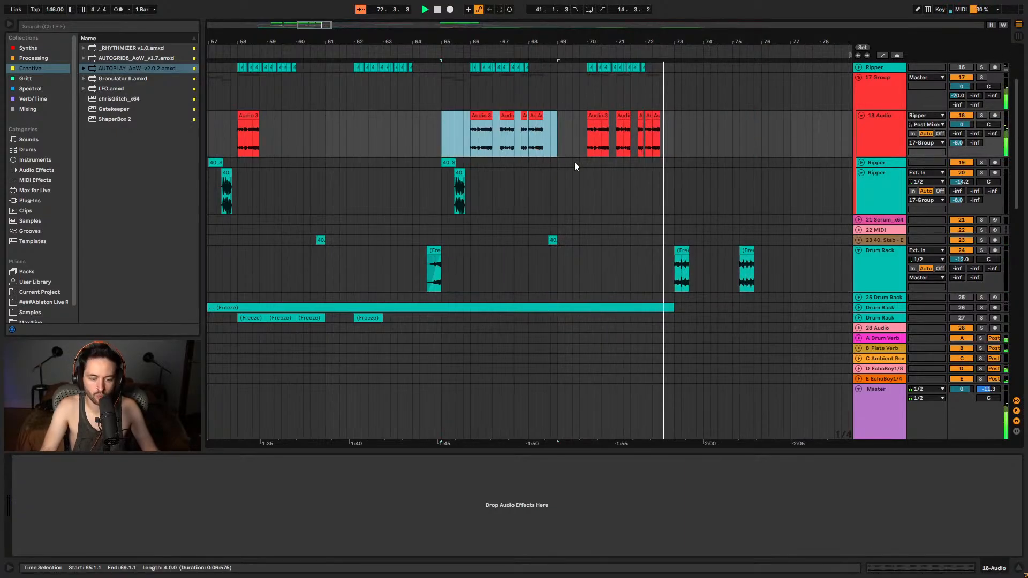
{"action": "key", "text": "ctrl+l"}
{"action": "scroll", "coordinate": [664, 196], "scroll_direction": "up", "scroll_amount": 3}
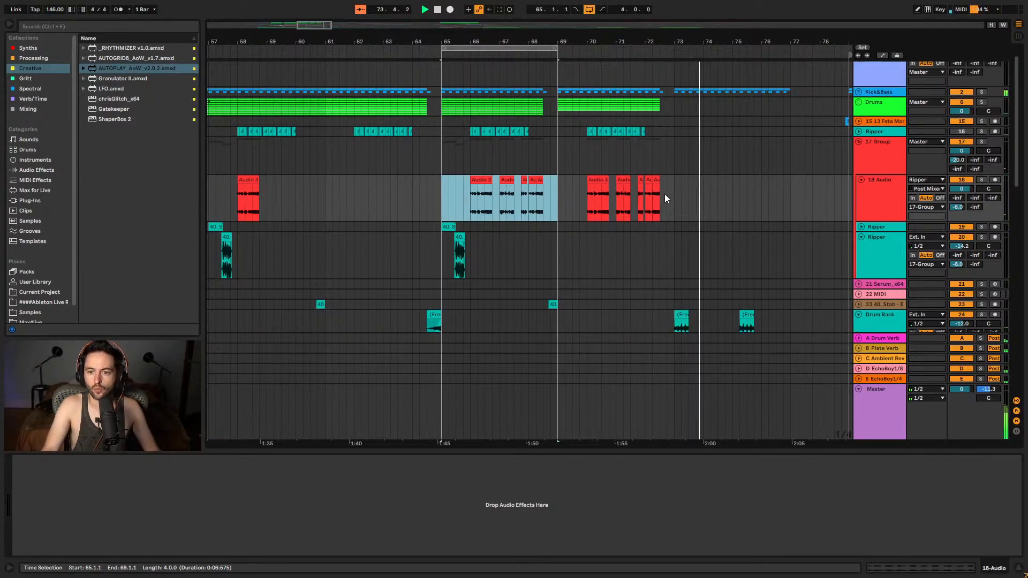
{"action": "scroll", "coordinate": [666, 199], "scroll_direction": "down", "scroll_amount": 4}
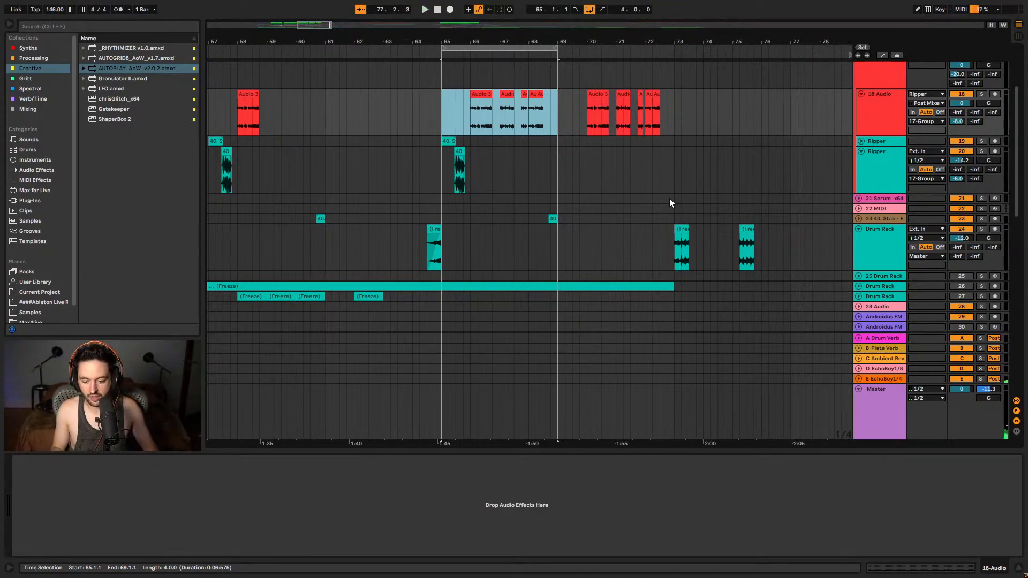
{"action": "key", "text": "space"}
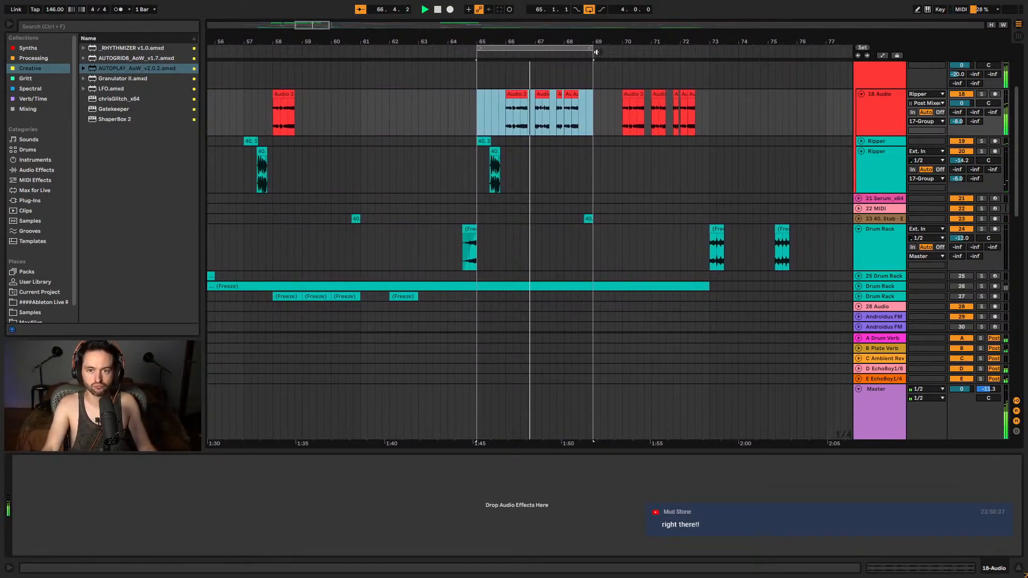
{"action": "left_click_drag", "start_coordinate": [596, 52], "coordinate": [704, 49]}
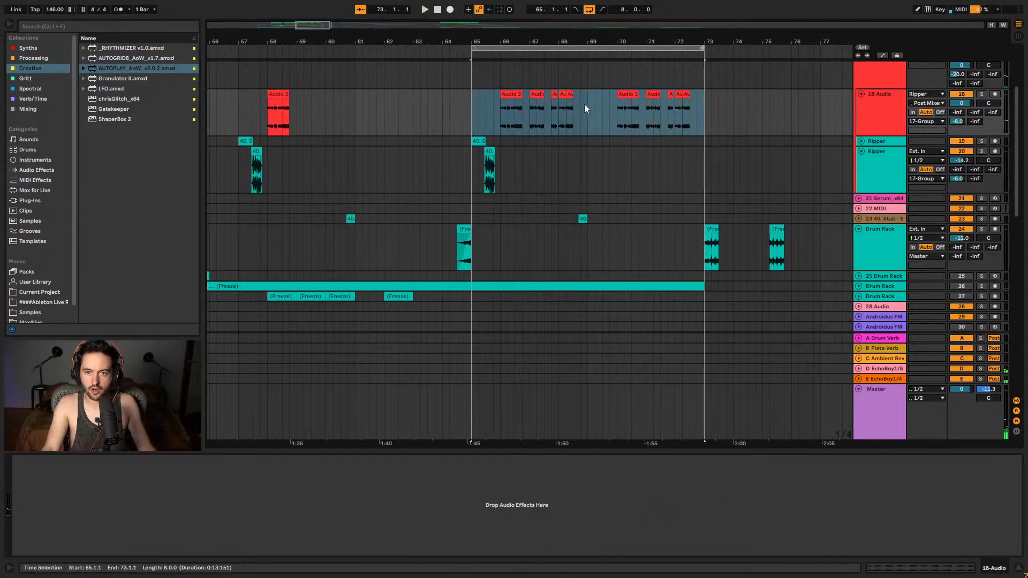
{"action": "left_click_drag", "start_coordinate": [588, 109], "coordinate": [705, 115]}
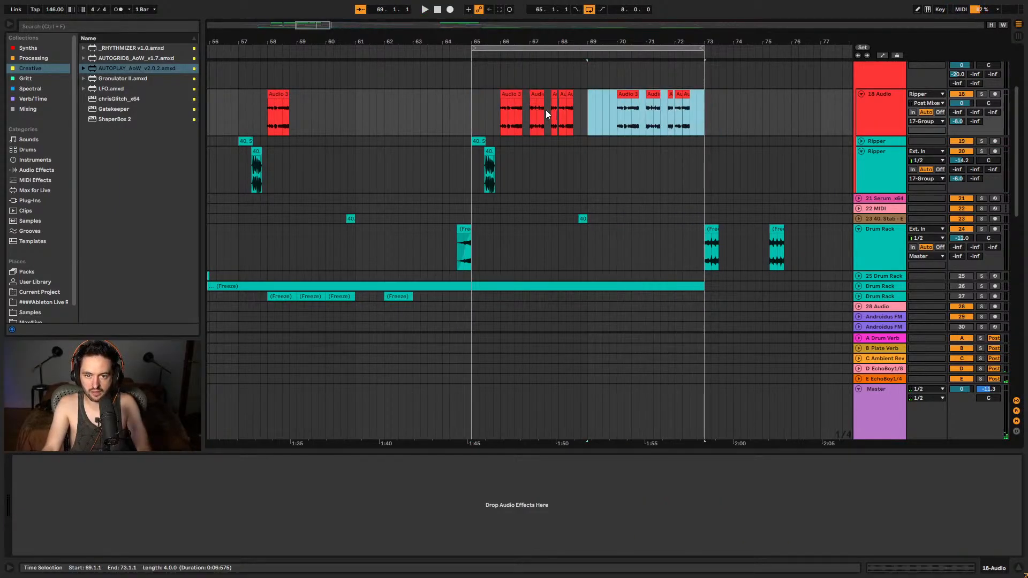
- Copy the Sylenth1 audio clips between bars 49 and 65 and place the copy from bar 65
{"action": "scroll", "coordinate": [616, 144], "scroll_direction": "down", "scroll_amount": 15}
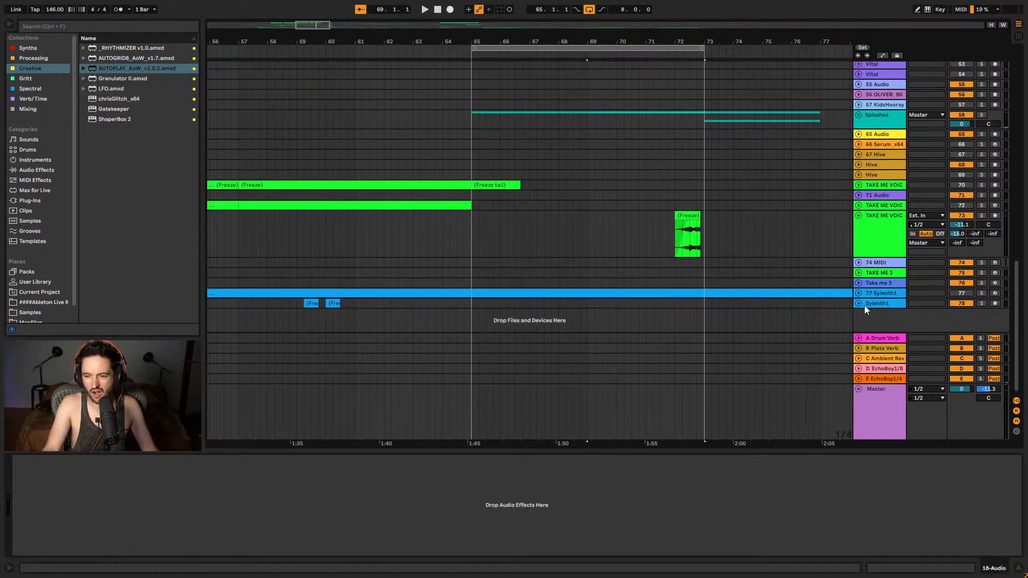
{"action": "left_click_drag", "start_coordinate": [393, 44], "coordinate": [393, 32]}
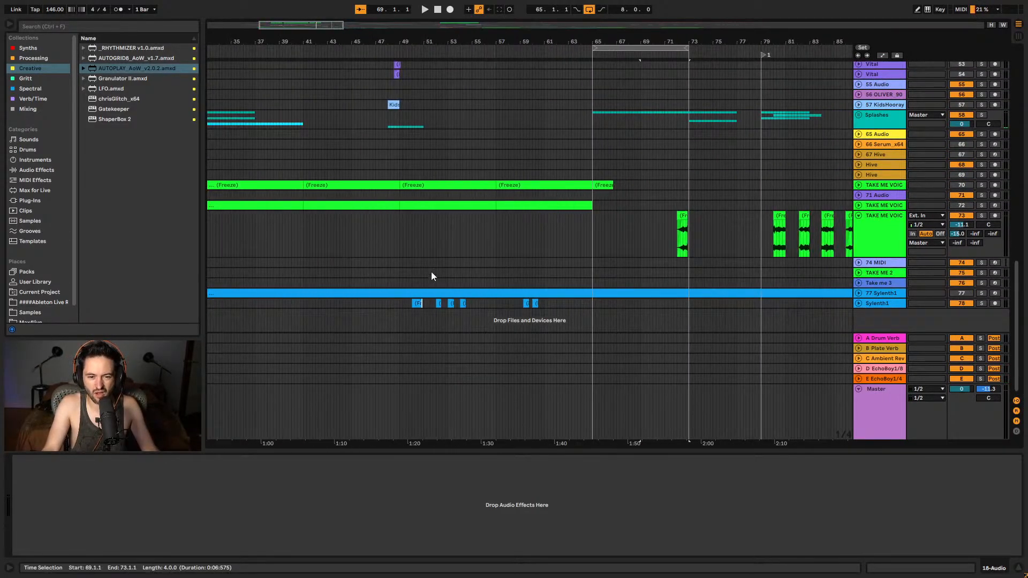
{"action": "left_click_drag", "start_coordinate": [463, 312], "coordinate": [571, 306]}
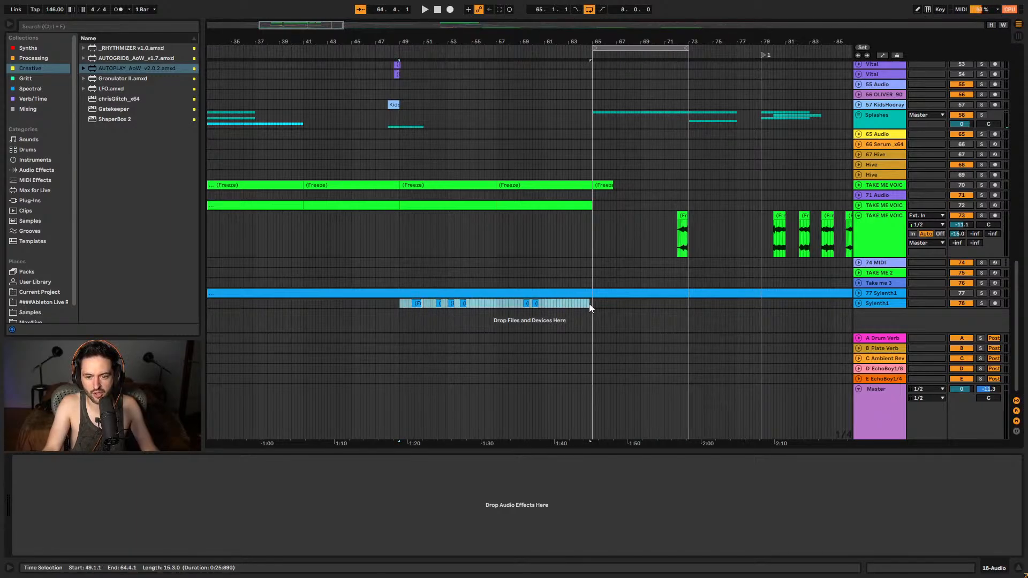
{"action": "key", "text": "ctrl+c"}
{"action": "left_click", "coordinate": [587, 306]}
{"action": "key", "text": "ctrl+v"}
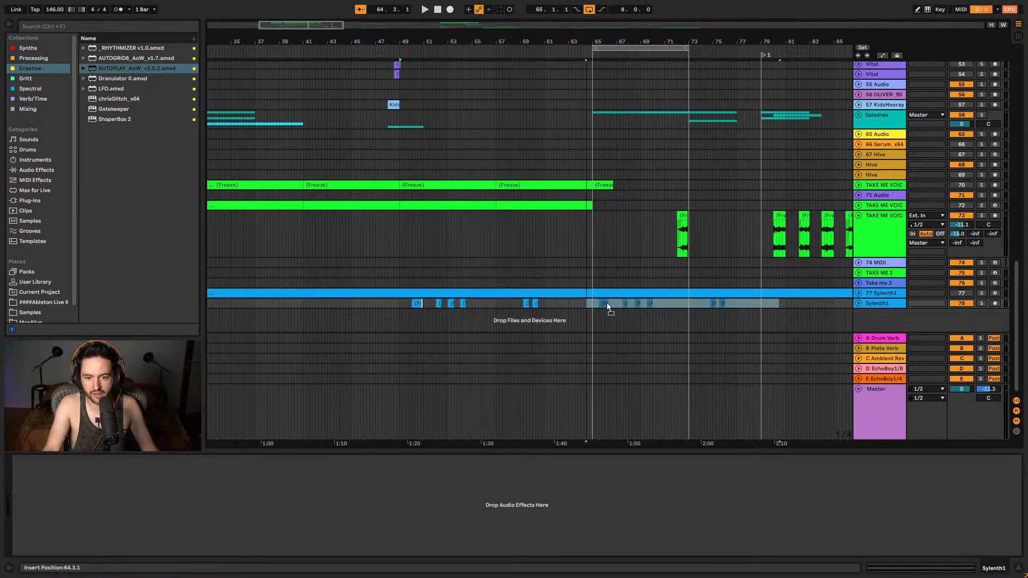
{"action": "left_click_drag", "start_coordinate": [608, 307], "coordinate": [613, 310]}
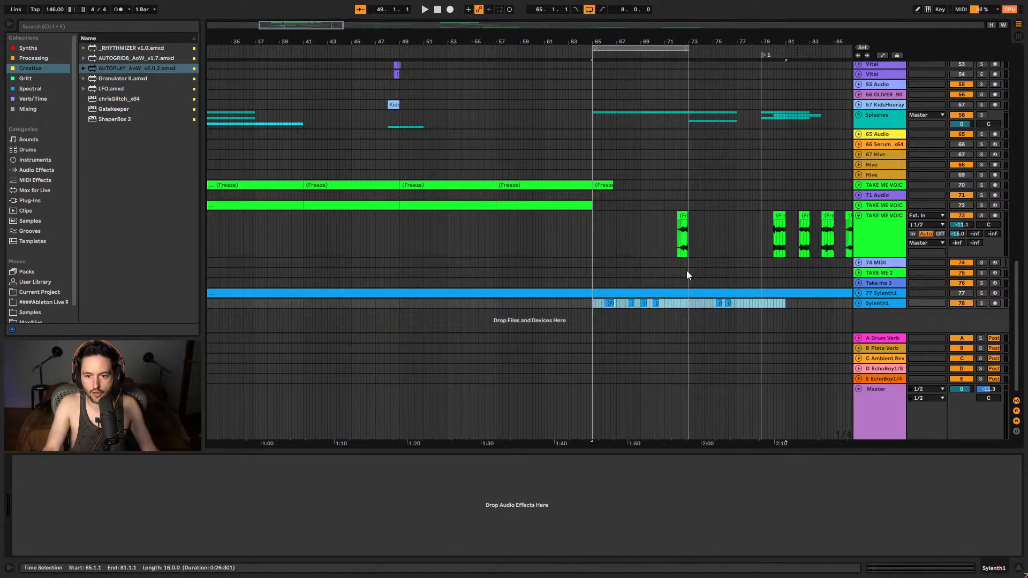
- Shift the pasted Sylenth1 clips four bars later along their track
{"action": "scroll", "coordinate": [647, 194], "scroll_direction": "up", "scroll_amount": 15}
{"action": "scroll", "coordinate": [681, 427], "scroll_direction": "down", "scroll_amount": 15}
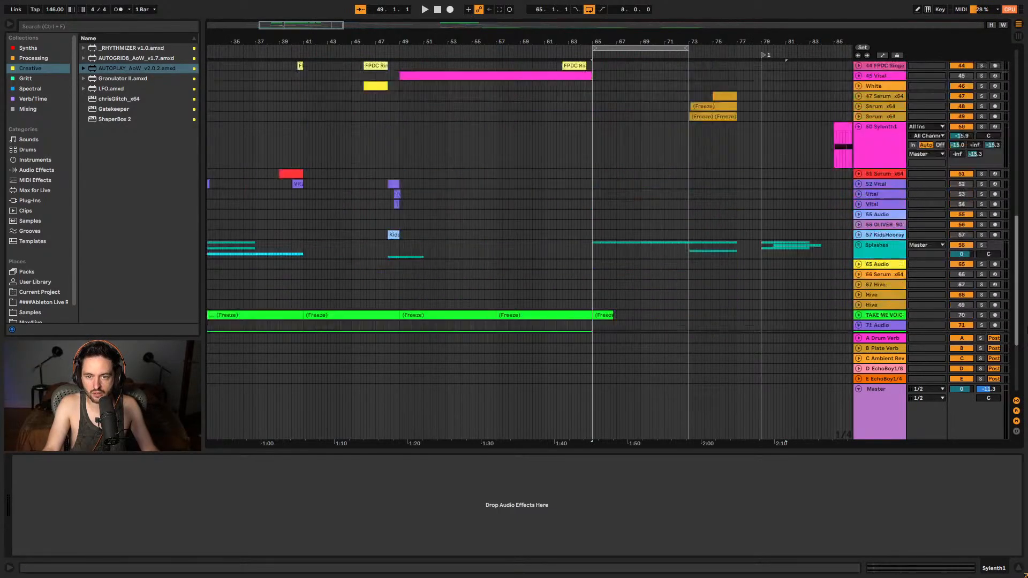
{"action": "left_click_drag", "start_coordinate": [608, 314], "coordinate": [654, 309]}
- Play from bar 65 with the Sylenth1 audio track unfolded and lower its volume to about -8.5 dB
{"action": "left_click", "coordinate": [594, 308]}
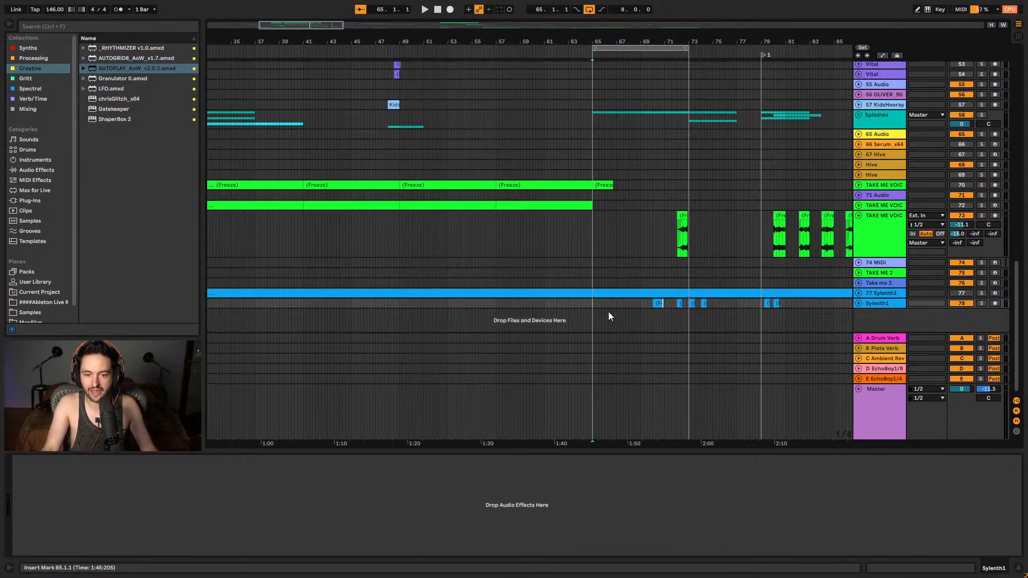
{"action": "left_click", "coordinate": [858, 305]}
{"action": "key", "text": "space"}
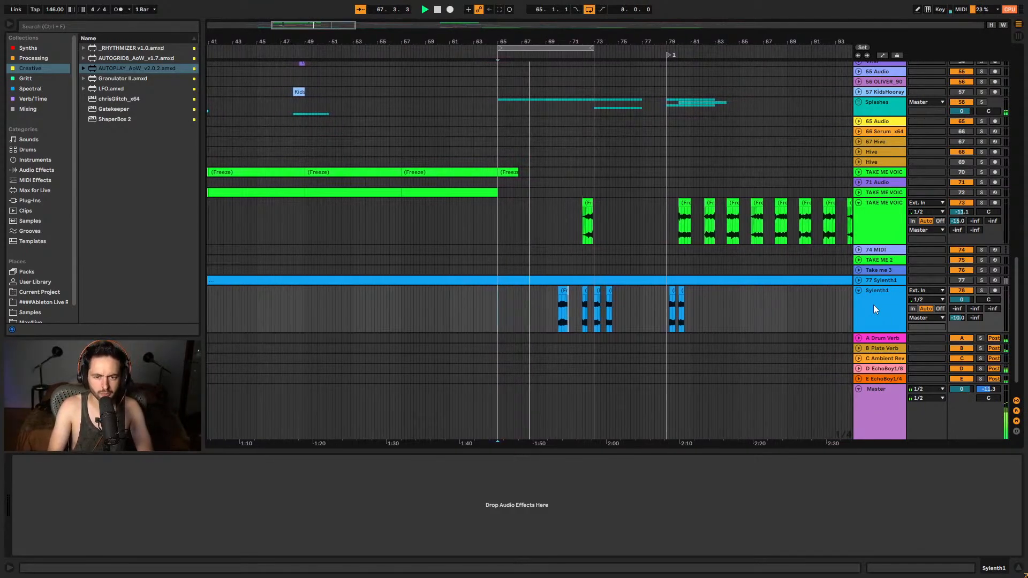
{"action": "left_click_drag", "start_coordinate": [552, 40], "coordinate": [568, 70]}
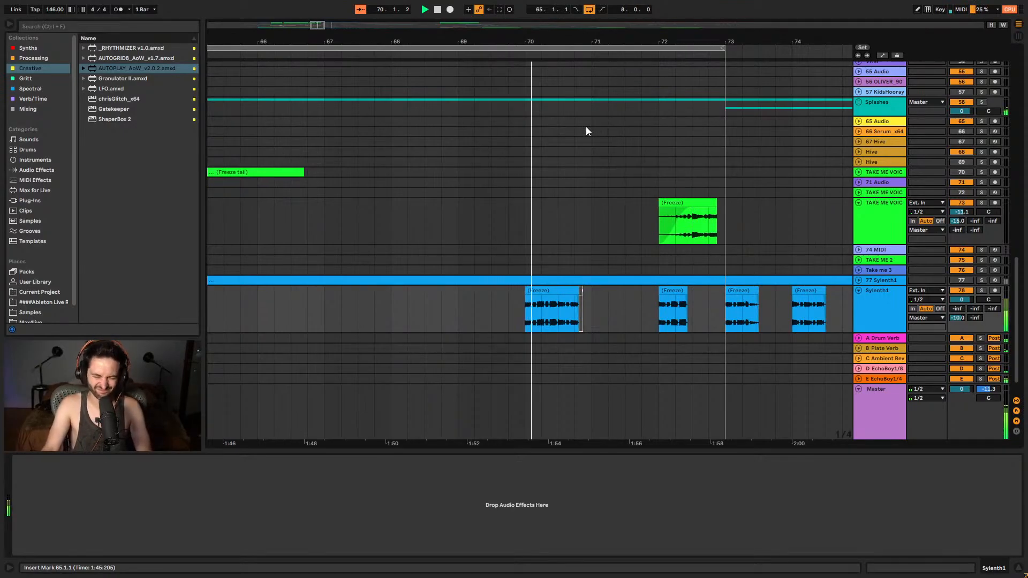
{"action": "left_click_drag", "start_coordinate": [962, 299], "coordinate": [962, 308]}
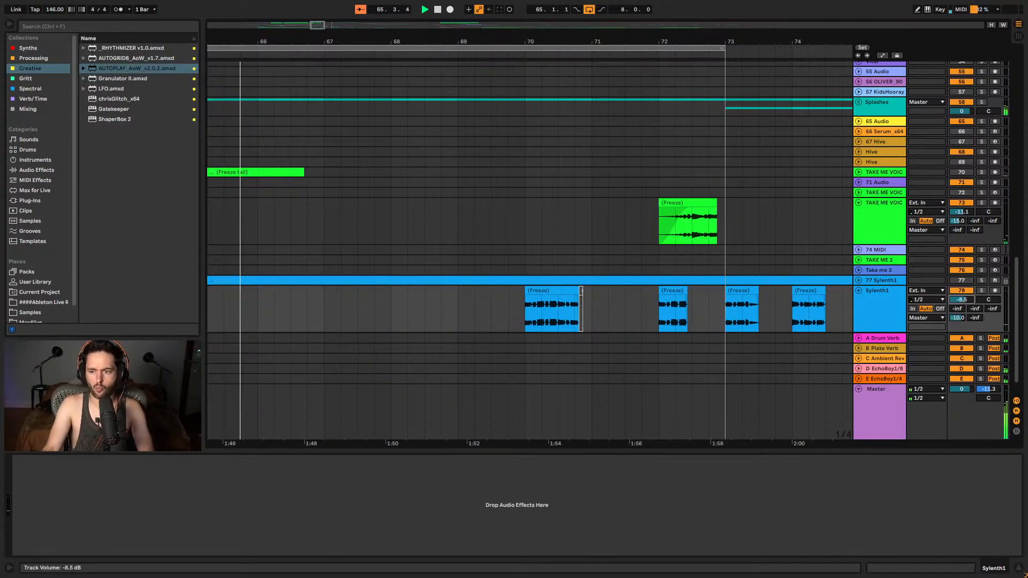
- Reposition the four Sylenth1 audio clips so they start at bars 69, 70, 71 and 72
{"action": "left_click_drag", "start_coordinate": [557, 314], "coordinate": [490, 313]}
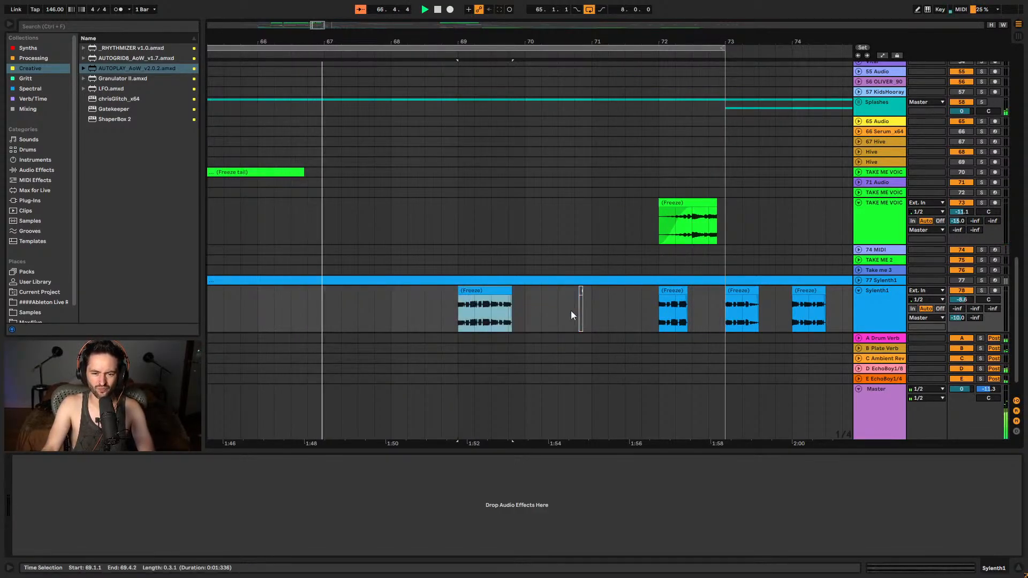
{"action": "left_click_drag", "start_coordinate": [677, 313], "coordinate": [558, 310]}
{"action": "left_click", "coordinate": [620, 311]}
{"action": "key", "text": "ctrl+v"}
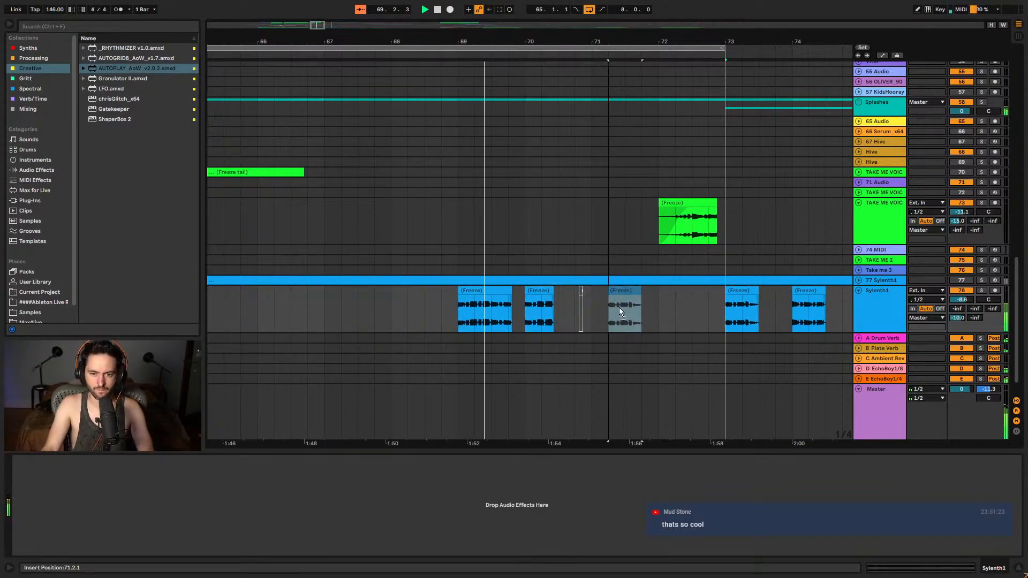
{"action": "left_click_drag", "start_coordinate": [620, 312], "coordinate": [603, 311]}
{"action": "left_click_drag", "start_coordinate": [688, 310], "coordinate": [670, 310]}
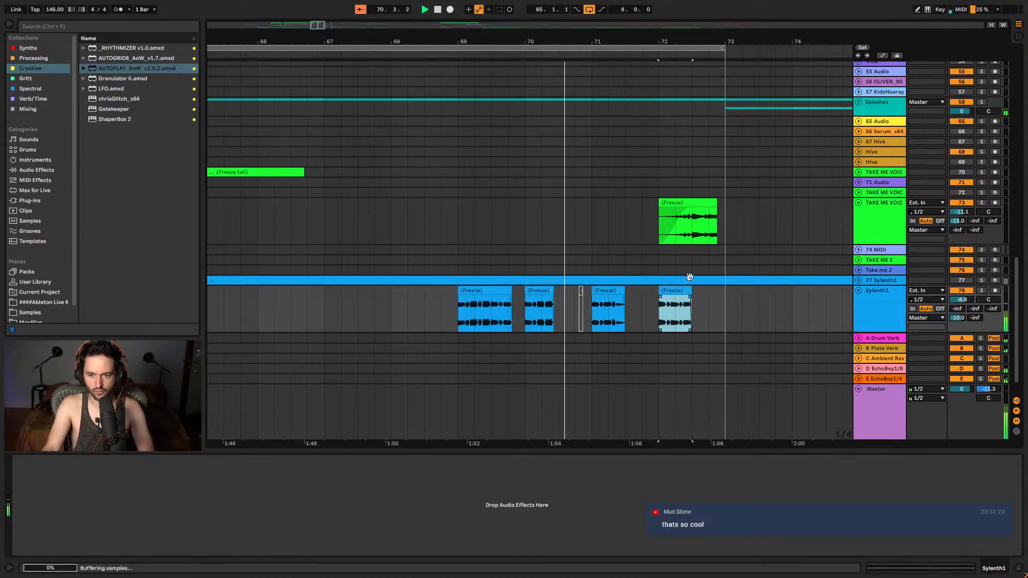
- Play the loop from bar 65 and delete the tiny leftover Sylenth1 clip at 70.4.2
{"action": "left_click_drag", "start_coordinate": [670, 44], "coordinate": [580, 46]}
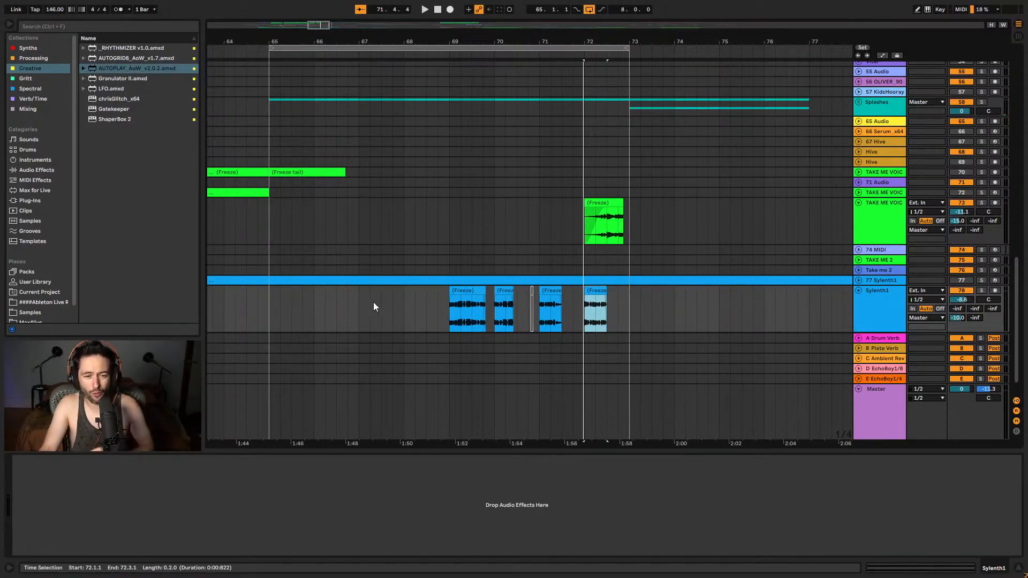
{"action": "left_click", "coordinate": [273, 315]}
{"action": "key", "text": "space"}
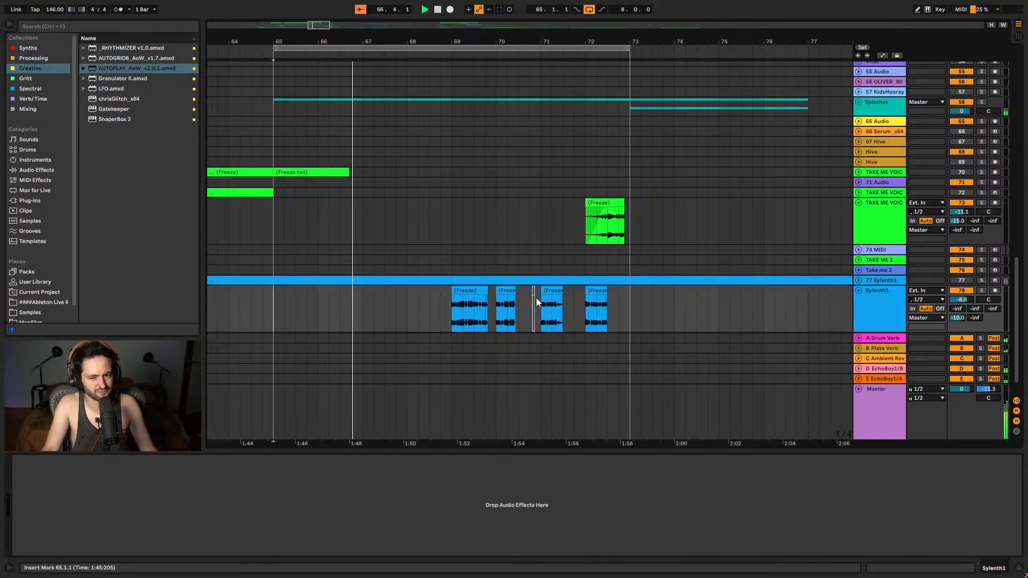
{"action": "left_click", "coordinate": [533, 290]}
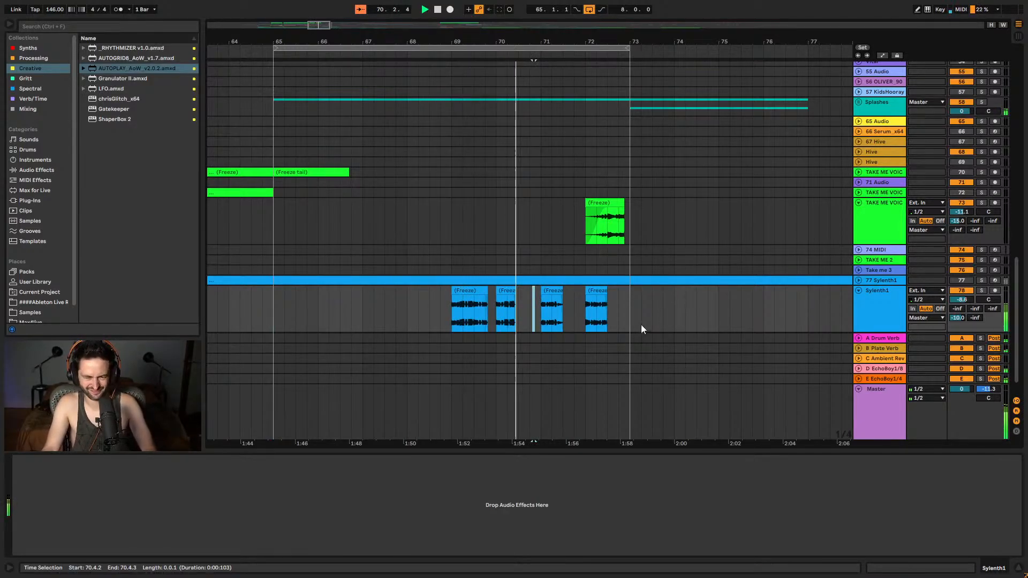
{"action": "left_click", "coordinate": [541, 306]}
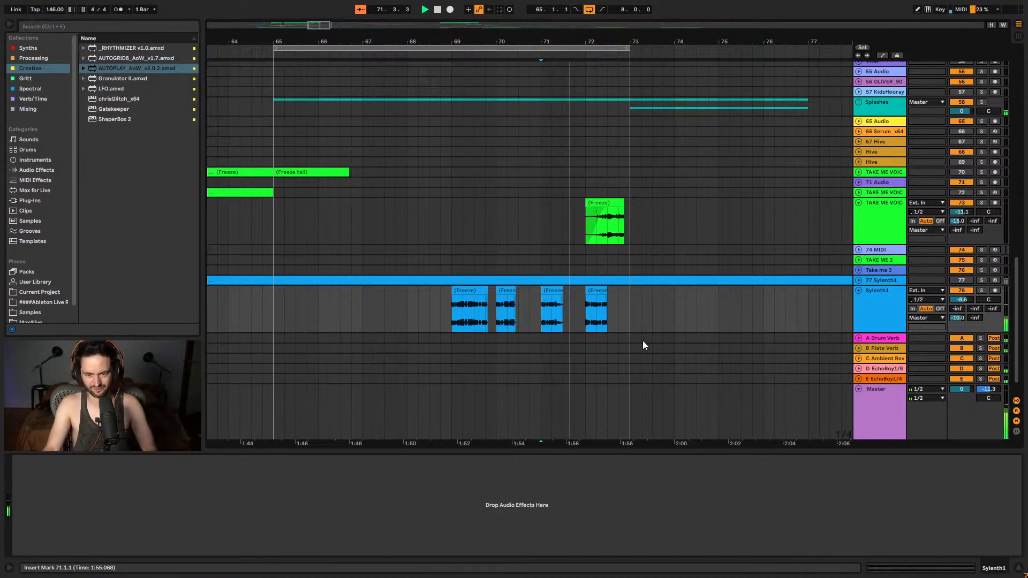
- Select the Sylenth1 audio clips between bars 69 and 73 and move them to bar 77
{"action": "left_click", "coordinate": [463, 301]}
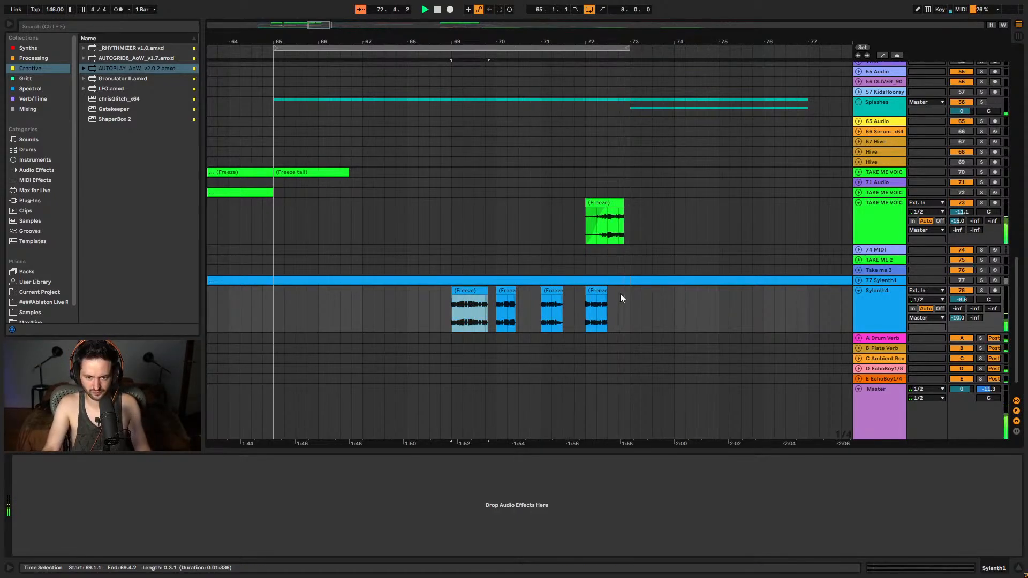
{"action": "left_click", "coordinate": [624, 294], "text": "shift"}
{"action": "left_click_drag", "start_coordinate": [476, 293], "coordinate": [835, 294]}
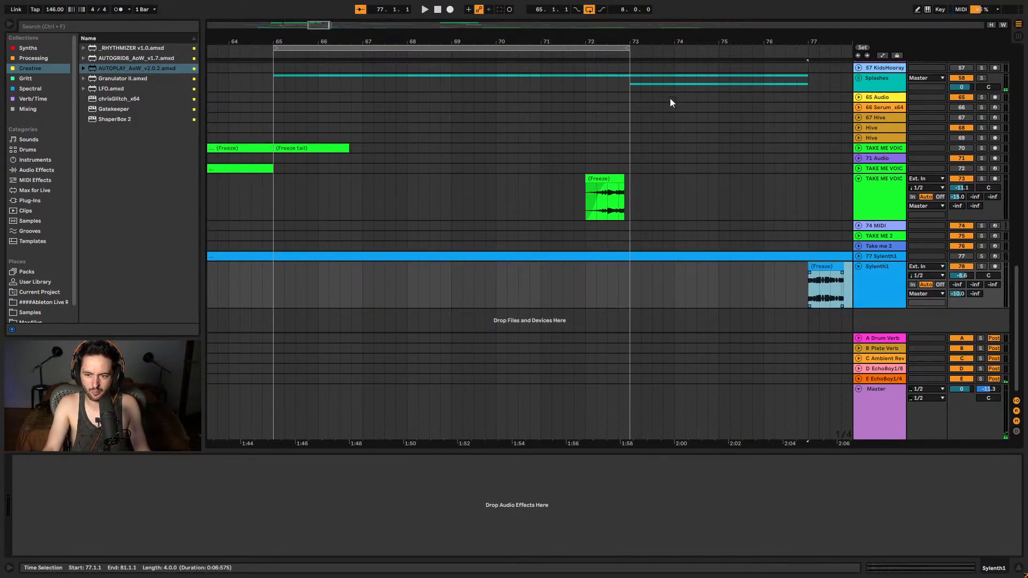
- Move the 77 Sylenth1 MIDI clip spanning bars 33 to 65 so it starts at bar 73
{"action": "key", "text": "minus"}
{"action": "key", "text": "minus"}
{"action": "key", "text": "minus"}
{"action": "key", "text": "minus"}
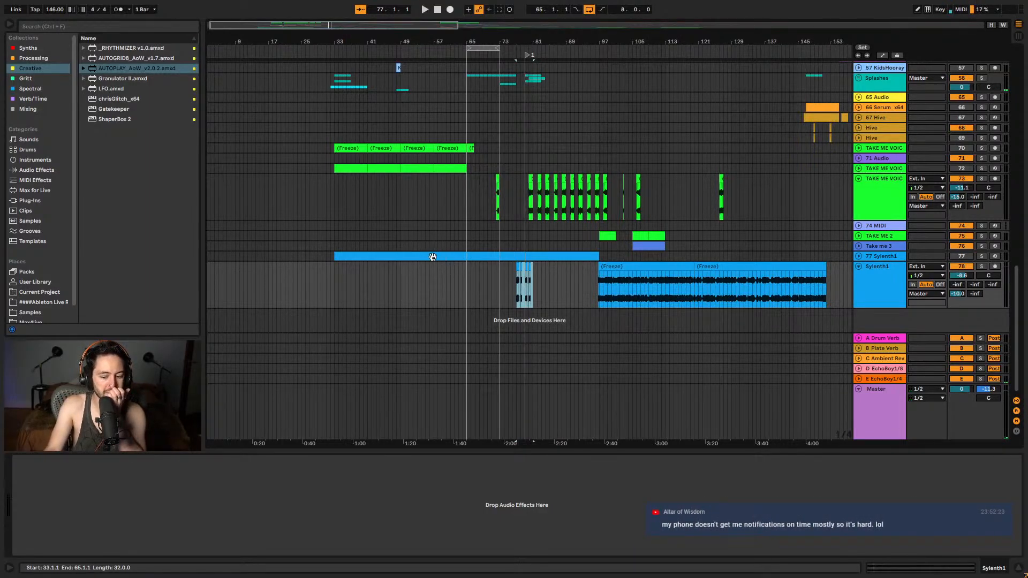
{"action": "left_click_drag", "start_coordinate": [406, 259], "coordinate": [552, 262]}
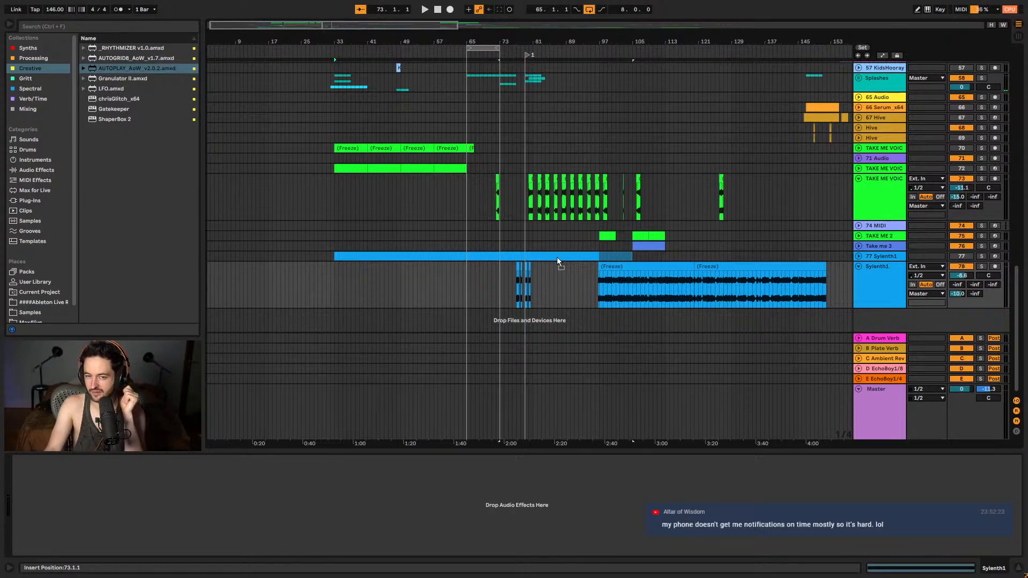
{"action": "left_click_drag", "start_coordinate": [557, 261], "coordinate": [557, 262]}
{"action": "key", "text": "plus"}
{"action": "key", "text": "plus"}
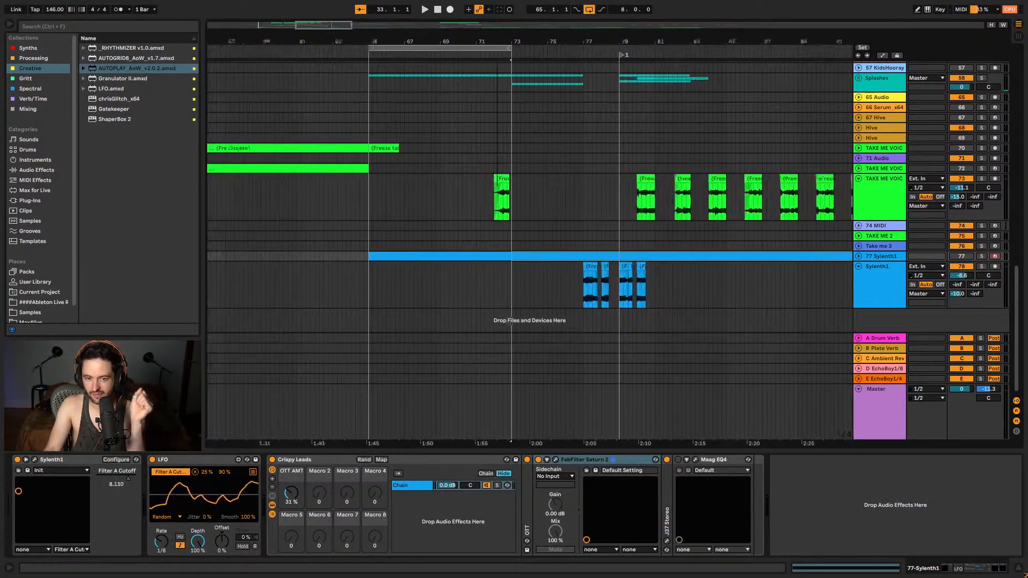
- Delete the 77 Sylenth1 MIDI section between bars 65 and 73
{"action": "left_click", "coordinate": [480, 255]}
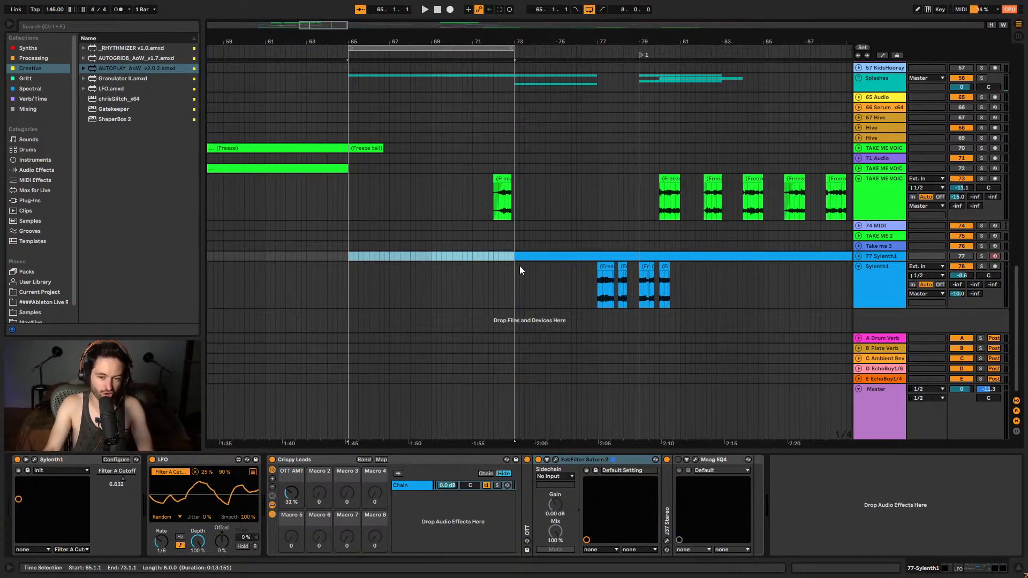
{"action": "key", "text": "Delete"}
{"action": "left_click", "coordinate": [530, 255]}
- Unfold and activate the 77 Sylenth1 track, play from bar 73, and set its volume to -8.1 dB
{"action": "left_click", "coordinate": [858, 257]}
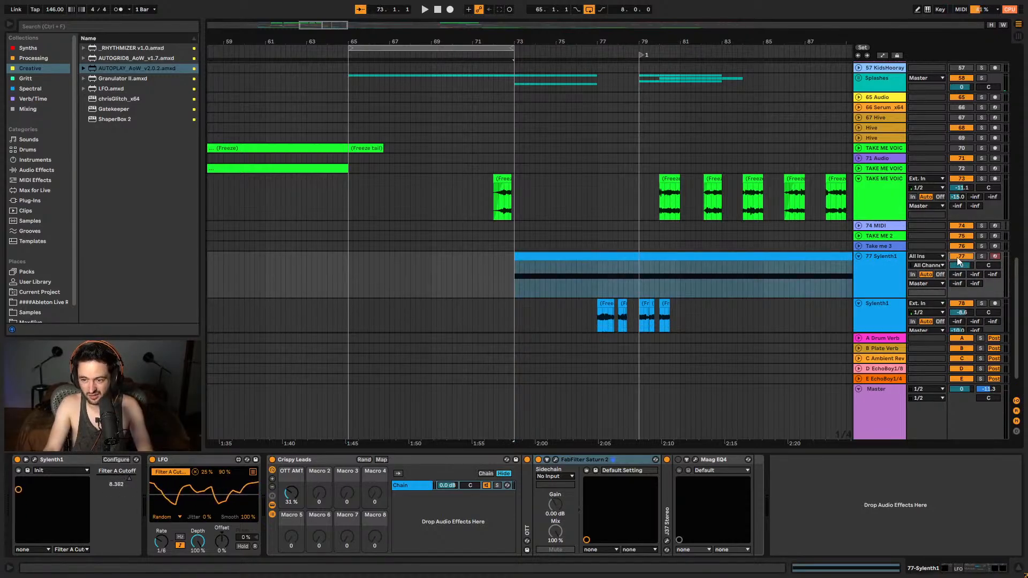
{"action": "key", "text": "space"}
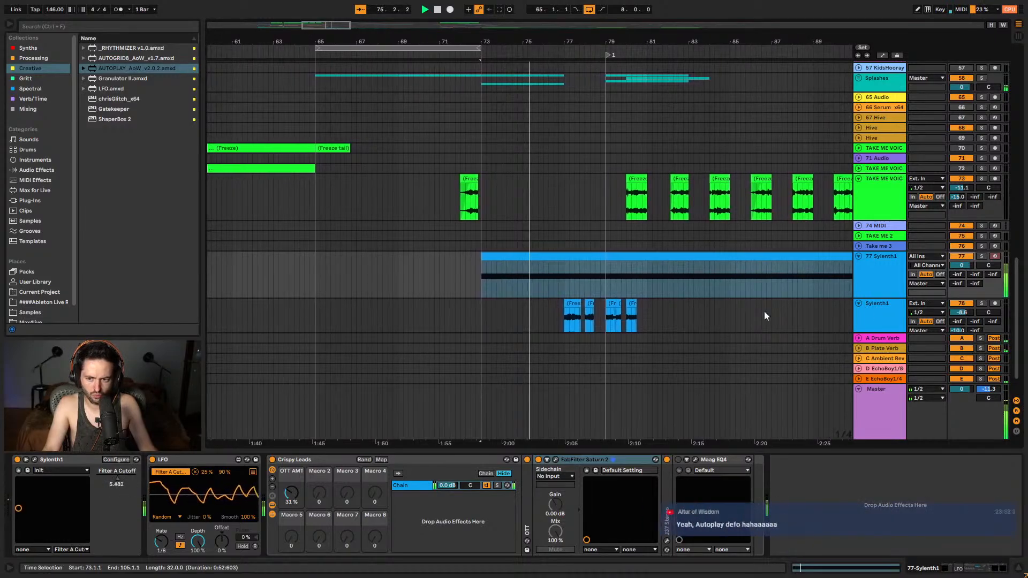
{"action": "left_click_drag", "start_coordinate": [962, 265], "coordinate": [962, 292]}
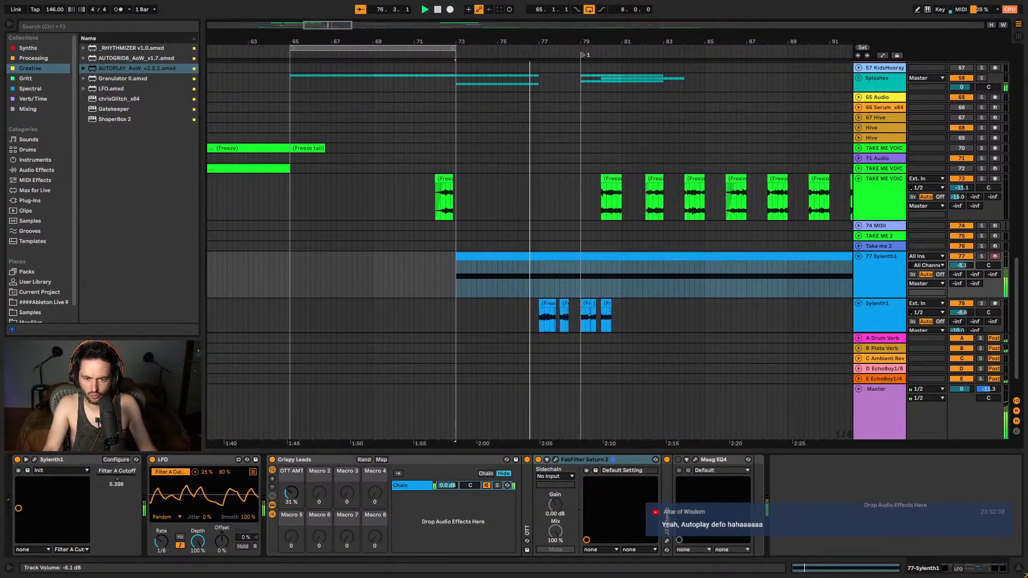
- Select the group of Sylenth1 audio clips starting at bar 77 and move it so the first clip starts near bar 82
{"action": "scroll", "coordinate": [514, 300], "scroll_direction": "down", "scroll_amount": 3}
{"action": "left_click", "coordinate": [537, 277]}
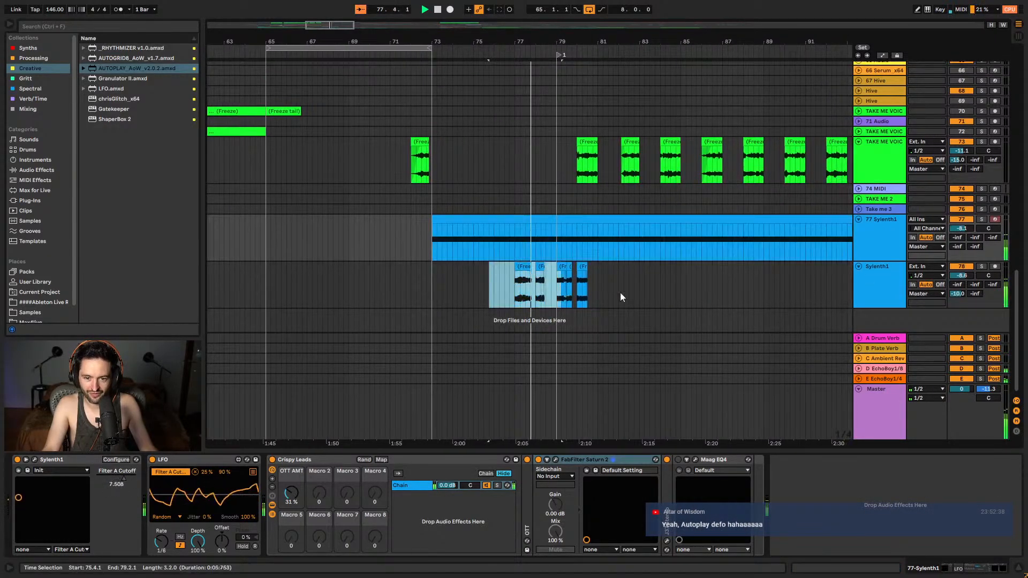
{"action": "left_click_drag", "start_coordinate": [537, 276], "coordinate": [630, 288]}
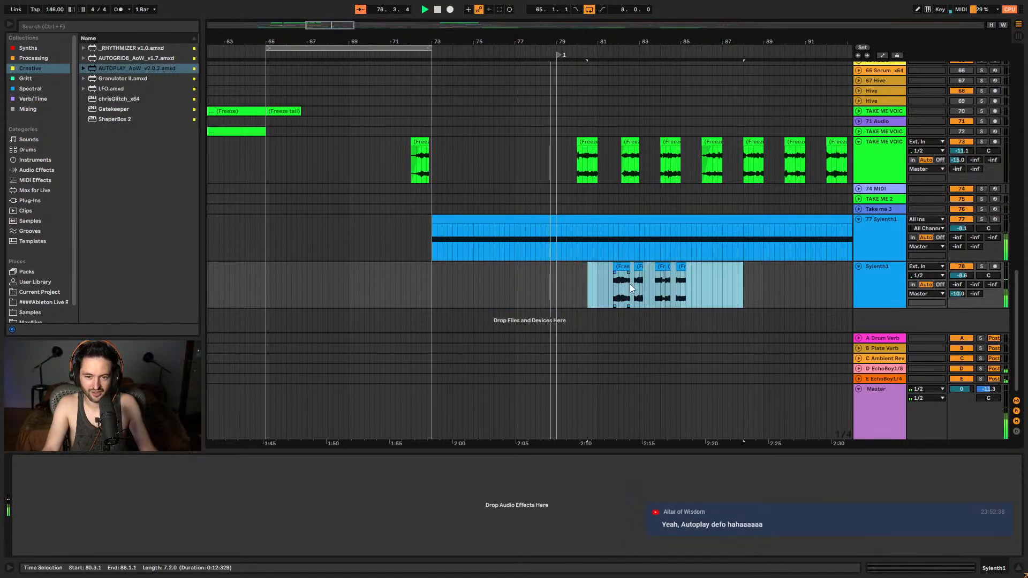
- Move the 77 Sylenth1 MIDI clip so it starts at bar 69 and play it from there
{"action": "left_click", "coordinate": [556, 246]}
{"action": "scroll", "coordinate": [478, 198], "scroll_direction": "up", "scroll_amount": 15}
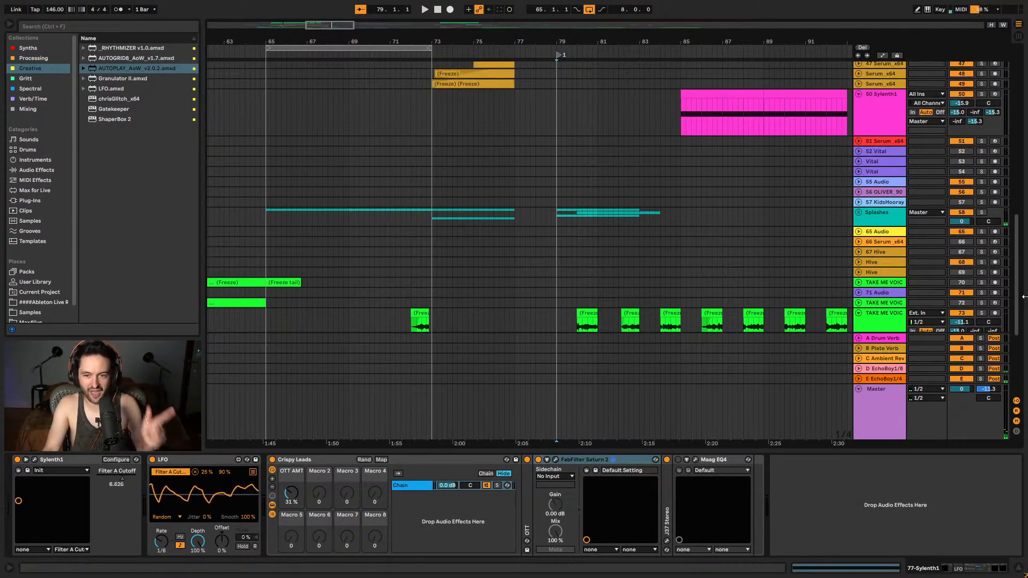
{"action": "scroll", "coordinate": [1005, 129], "scroll_direction": "down", "scroll_amount": 15}
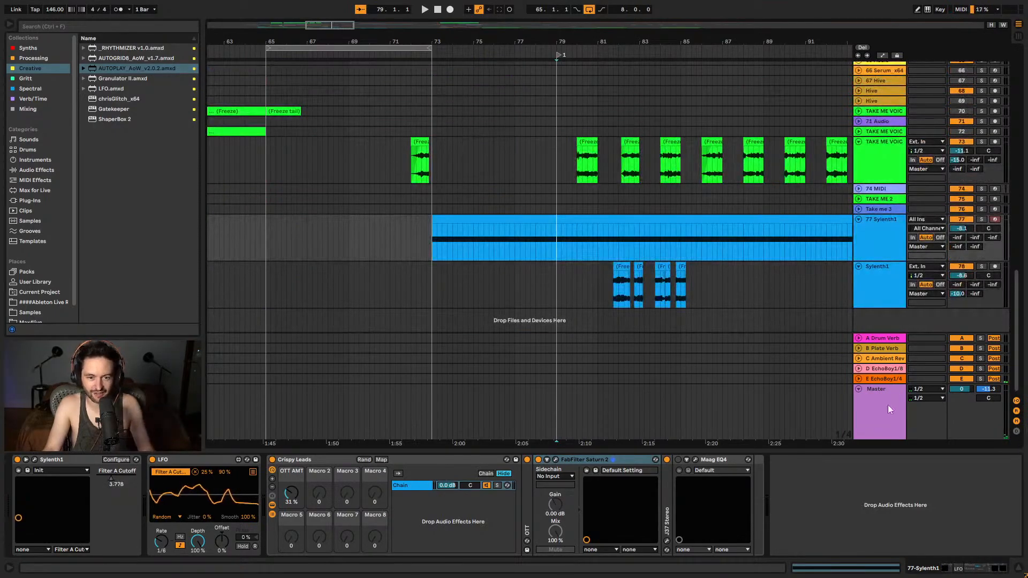
{"action": "left_click_drag", "start_coordinate": [467, 221], "coordinate": [388, 245]}
{"action": "key", "text": "space"}
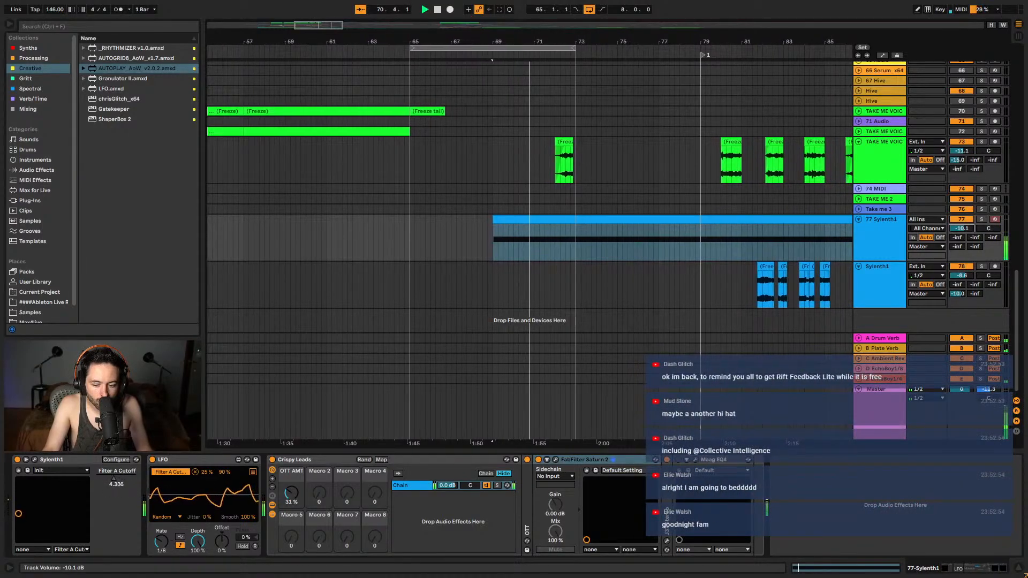
- Set the 77 Sylenth1 track volume to -10.1 dB and its send D to -10 dB
{"action": "left_click_drag", "start_coordinate": [962, 228], "coordinate": [962, 233]}
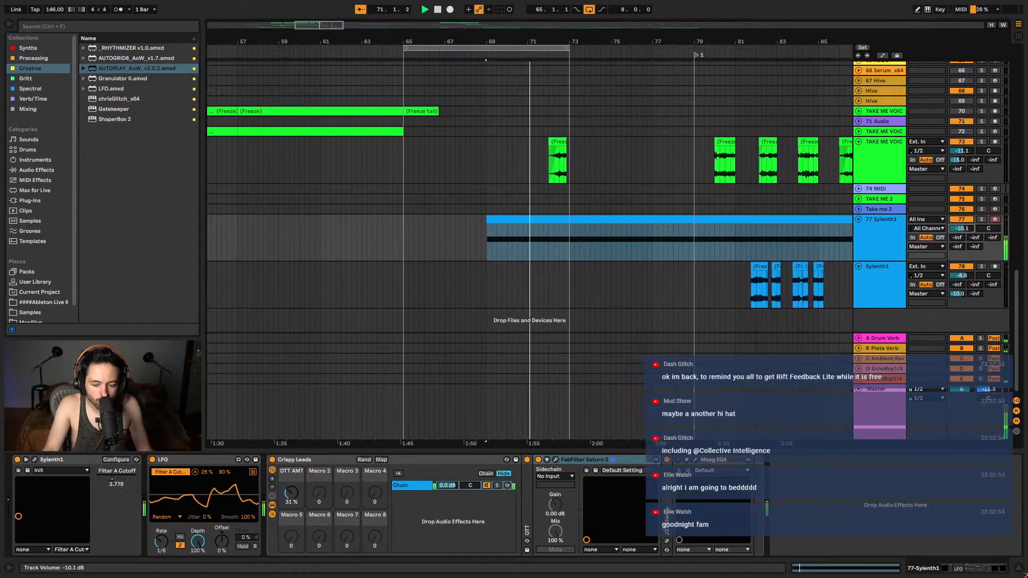
{"action": "left_click", "coordinate": [957, 247]}
{"action": "type", "text": "-10"}
{"action": "key", "text": "Return"}
{"action": "left_click", "coordinate": [737, 232]}
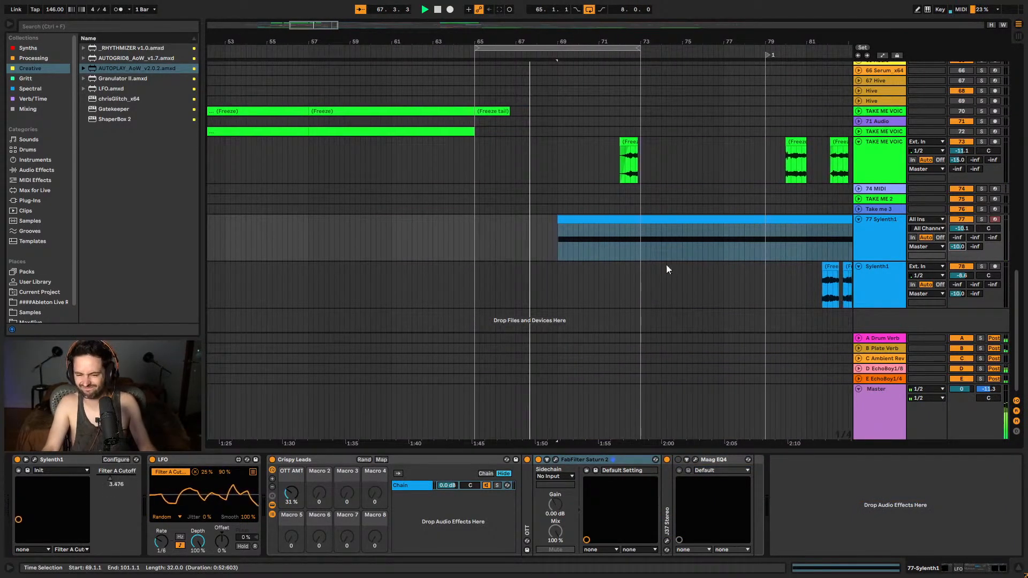
- Delete the 77 Sylenth1 MIDI section from bar 73 to bar 101
{"action": "left_click", "coordinate": [636, 260]}
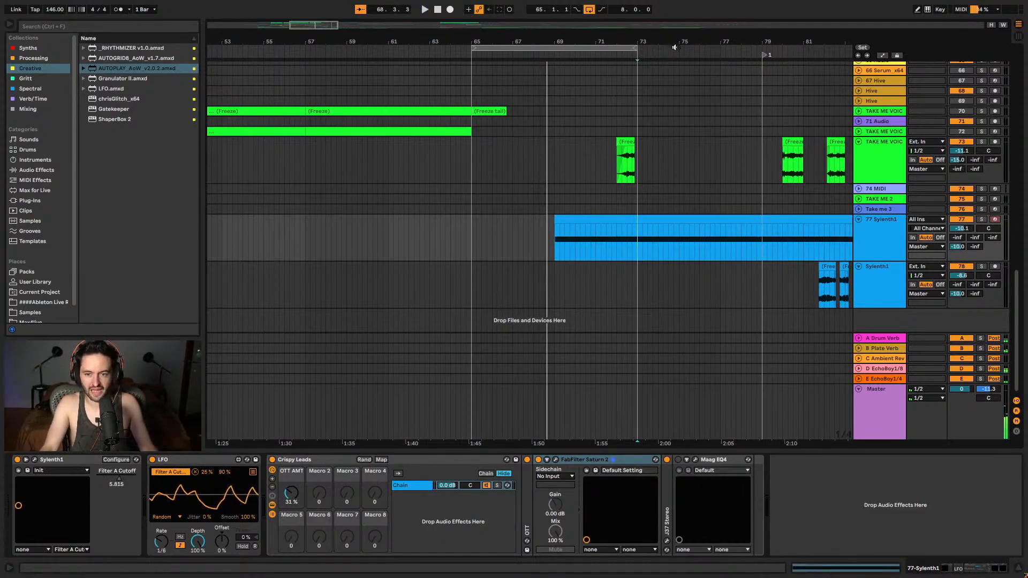
{"action": "left_click_drag", "start_coordinate": [675, 47], "coordinate": [623, 232]}
{"action": "key", "text": "shift+End"}
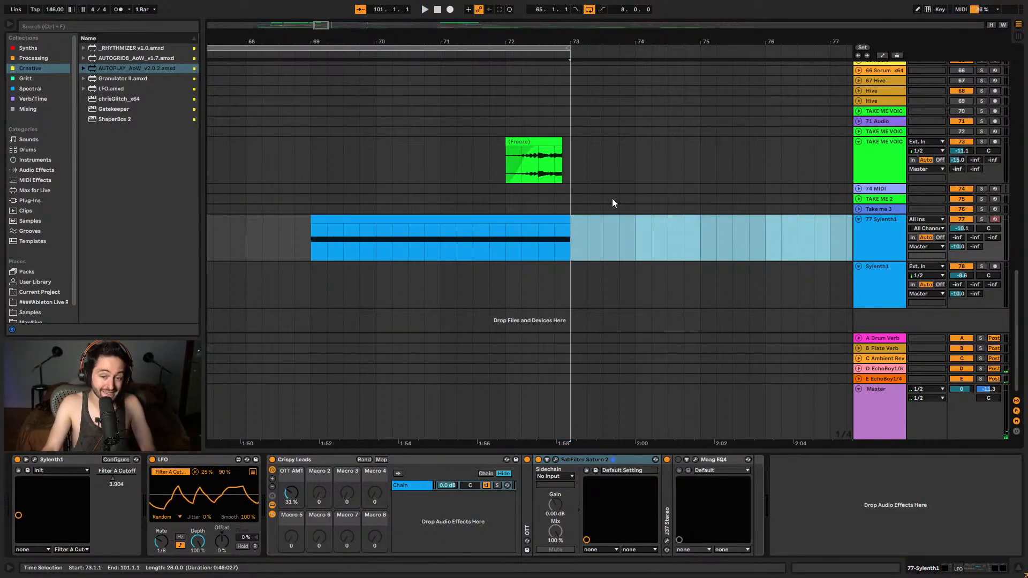
- Audition the frozen TAKE ME VOICE clip at bar 72 with its track soloed
{"action": "scroll", "coordinate": [561, 141], "scroll_direction": "up", "scroll_amount": 15}
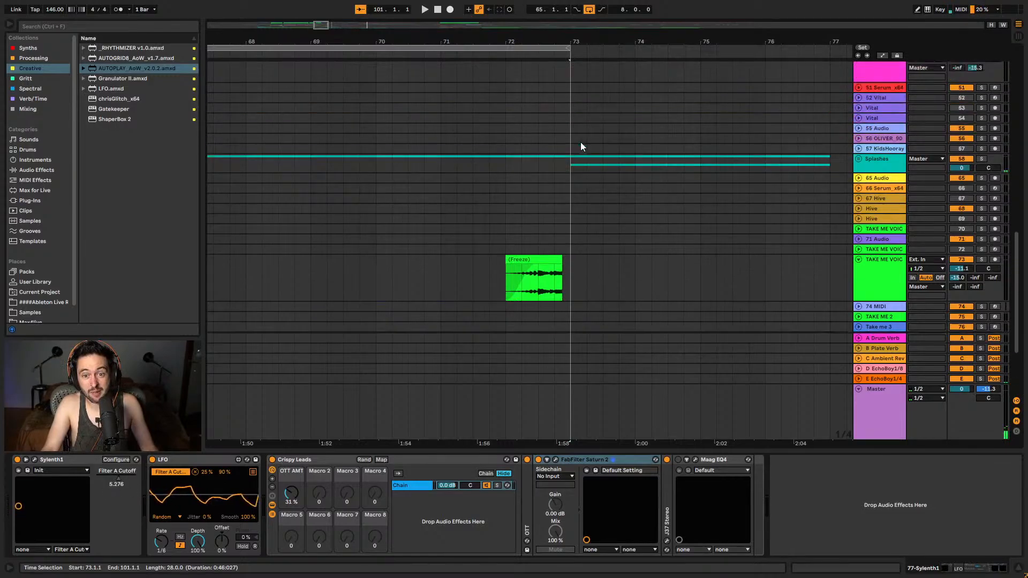
{"action": "scroll", "coordinate": [1017, 127], "scroll_direction": "up", "scroll_amount": 5}
{"action": "left_click_drag", "start_coordinate": [1017, 127], "coordinate": [1020, 359]}
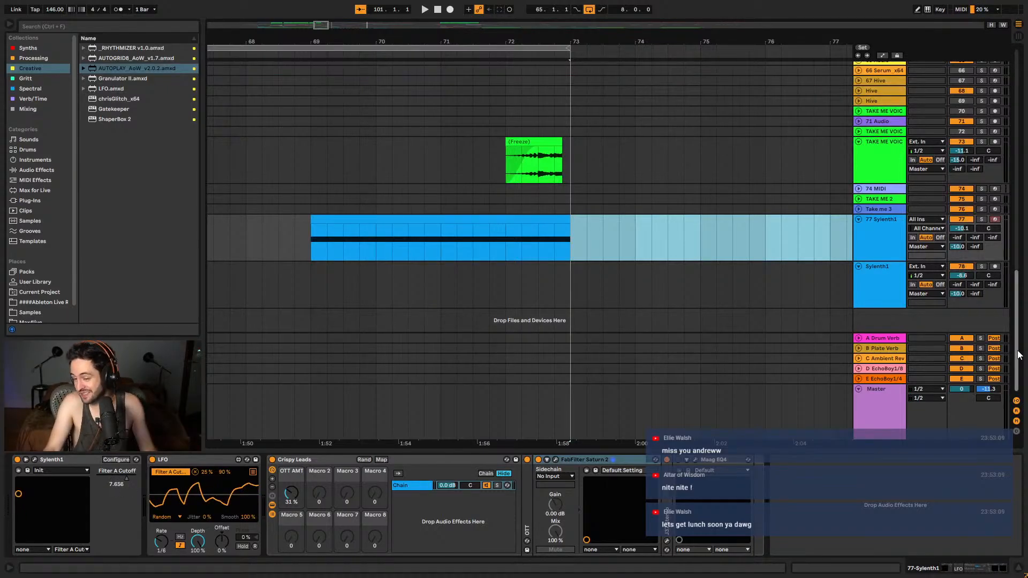
{"action": "left_click", "coordinate": [525, 142]}
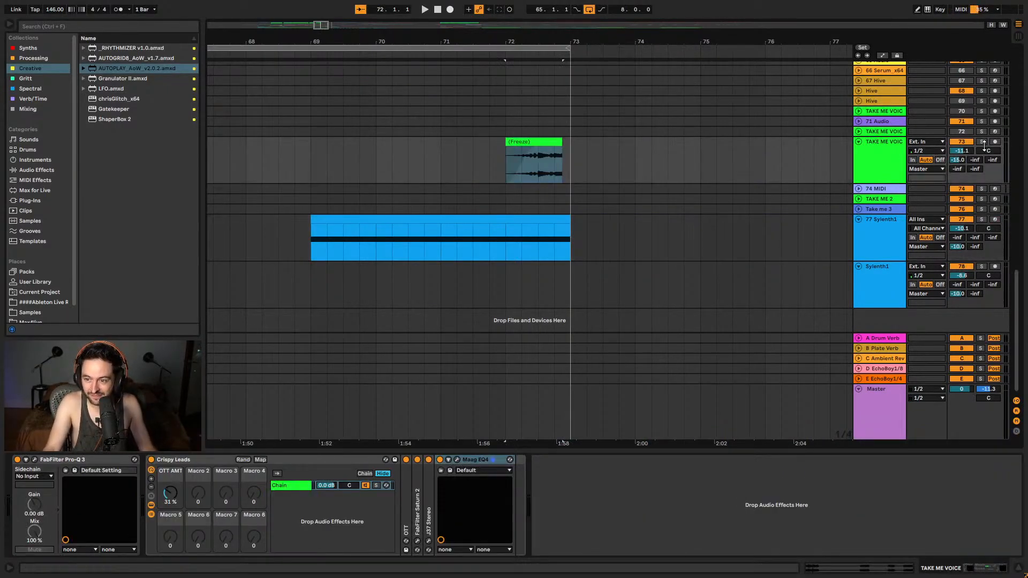
{"action": "left_click", "coordinate": [982, 141]}
{"action": "key", "text": "space"}
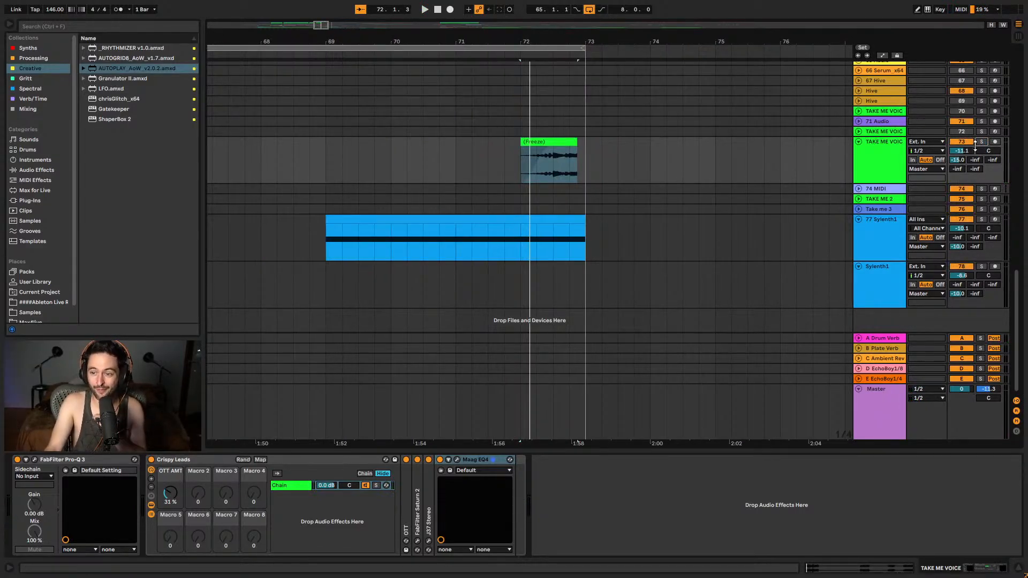
- Select the 77 Sylenth1 clip and collapse the Crispy Leads, LFO and Sylenth1 devices in its chain
{"action": "left_click", "coordinate": [550, 221]}
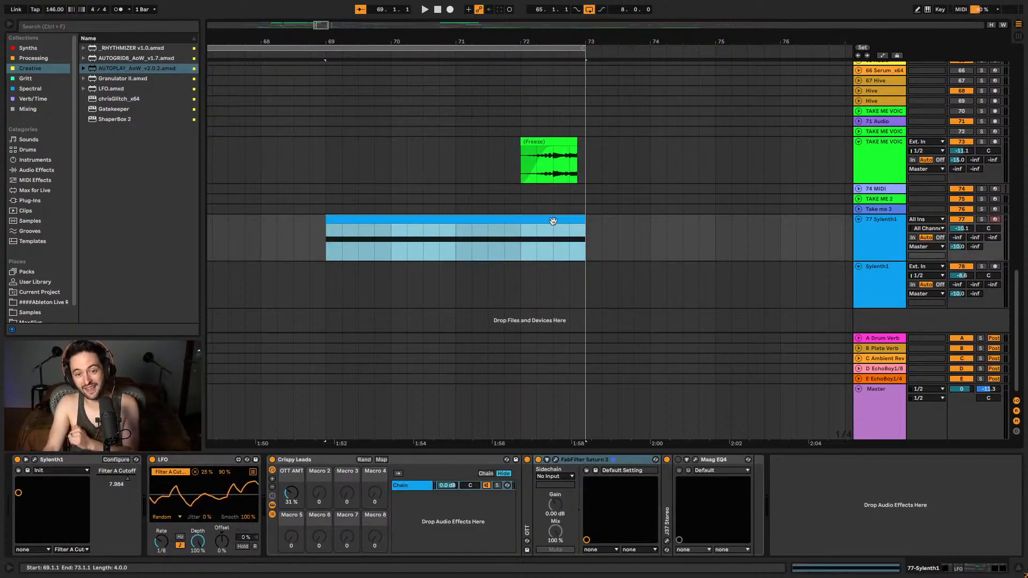
{"action": "double_click", "coordinate": [298, 461]}
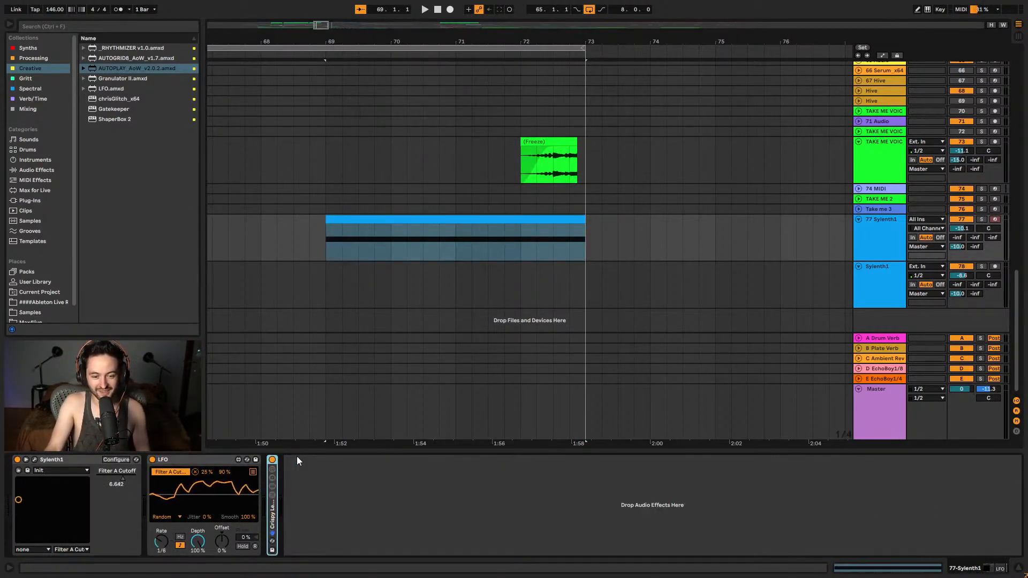
{"action": "double_click", "coordinate": [188, 462]}
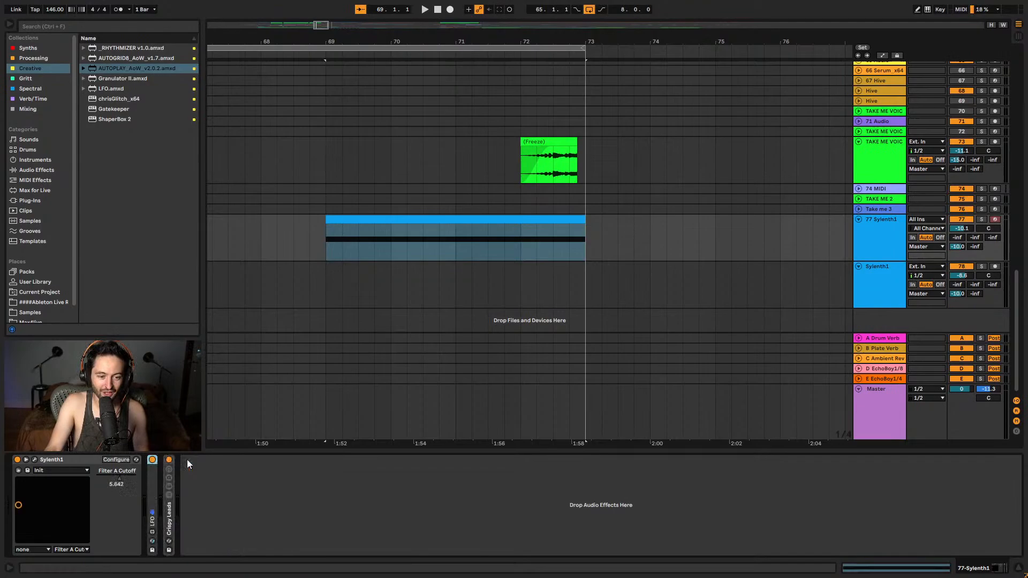
{"action": "double_click", "coordinate": [85, 461]}
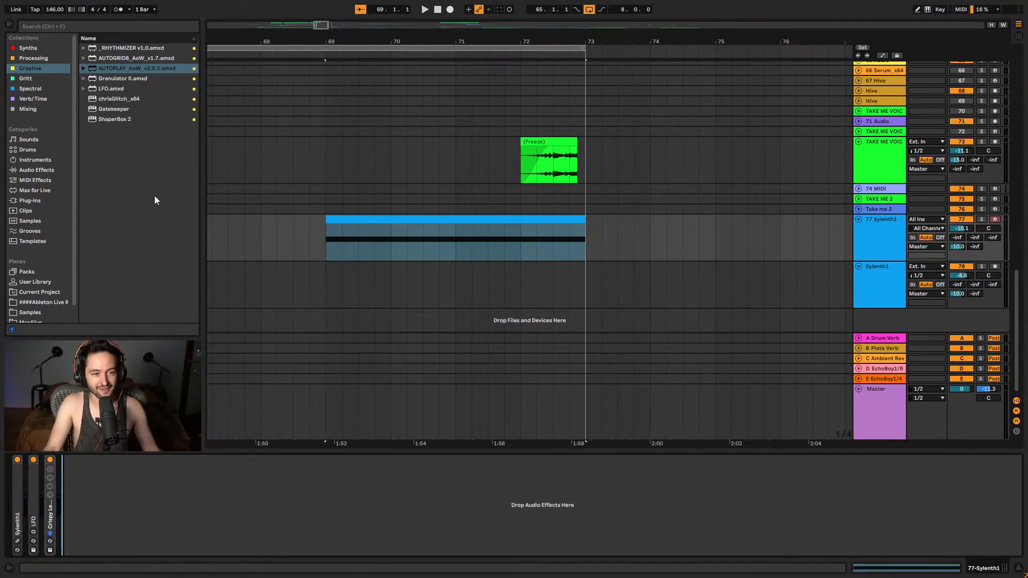
- Search the plug-ins for "infil", load Infiltrator onto the 77 Sylenth1 track, and dismiss its demo and welcome messages
{"action": "left_click", "coordinate": [30, 200]}
{"action": "left_click", "coordinate": [84, 22]}
{"action": "type", "text": "i"}
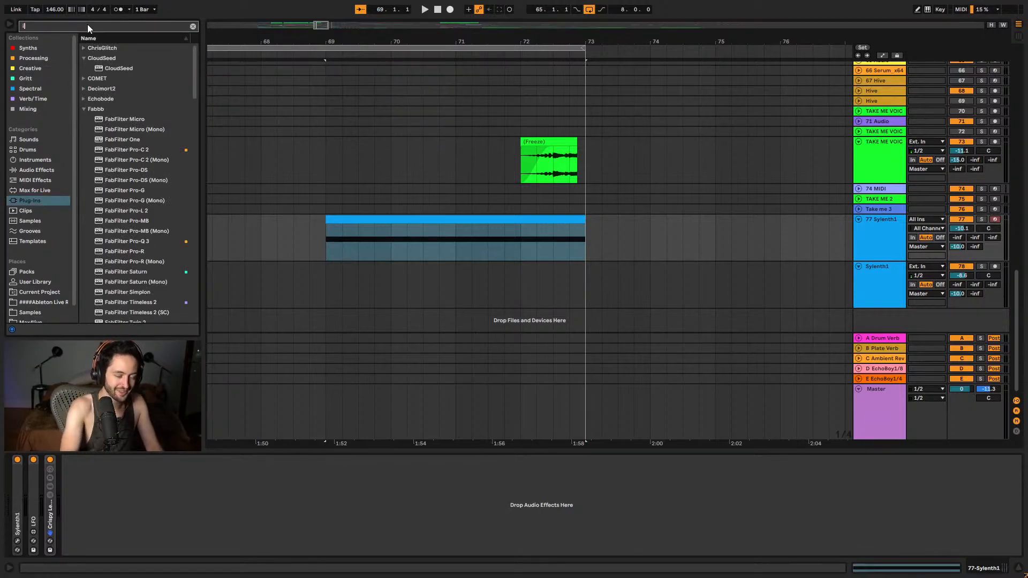
{"action": "type", "text": "nfil"}
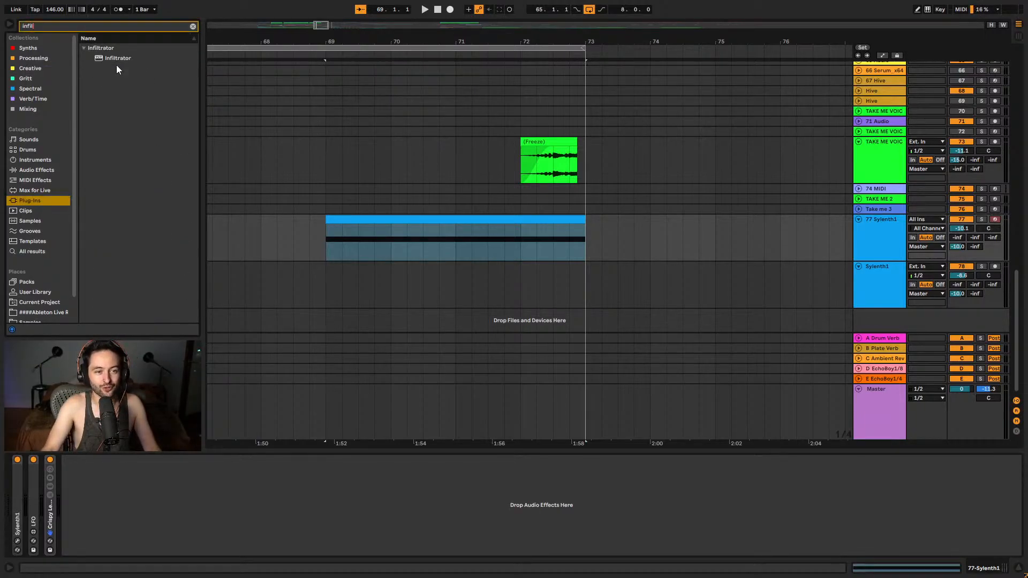
{"action": "left_click", "coordinate": [124, 59]}
{"action": "double_click", "coordinate": [124, 57]}
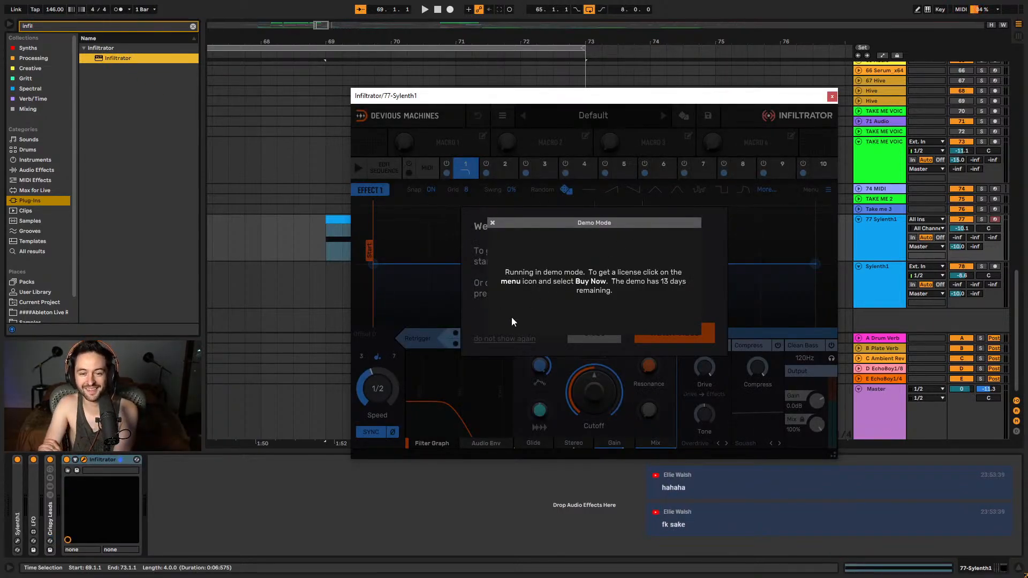
{"action": "left_click", "coordinate": [492, 223]}
{"action": "left_click", "coordinate": [593, 334]}
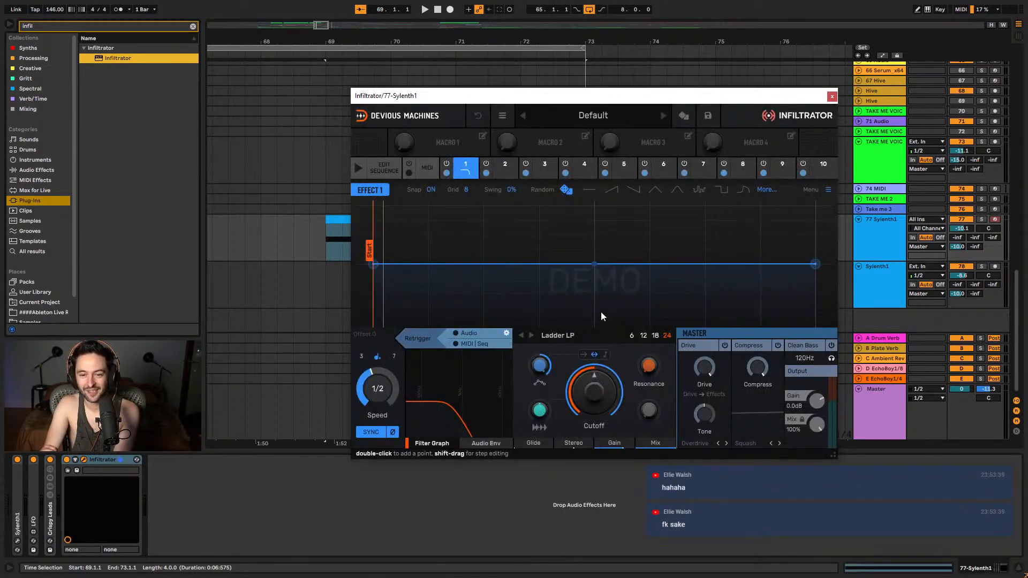
- Load the factory preset A Few Glitches from Infiltrator's Edits and Fills category
{"action": "left_click", "coordinate": [611, 119]}
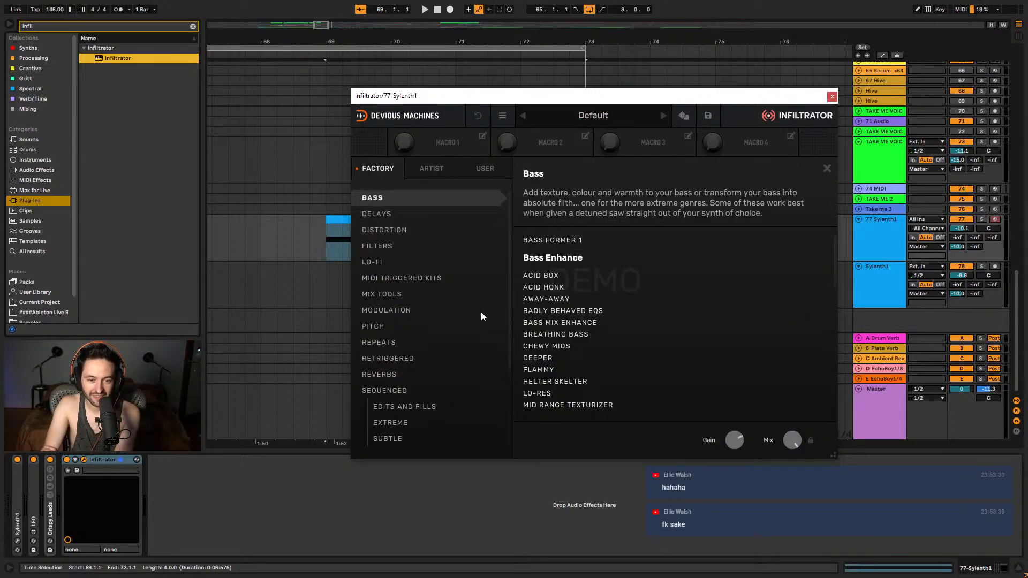
{"action": "scroll", "coordinate": [449, 378], "scroll_direction": "down", "scroll_amount": 3}
{"action": "left_click", "coordinate": [427, 299]}
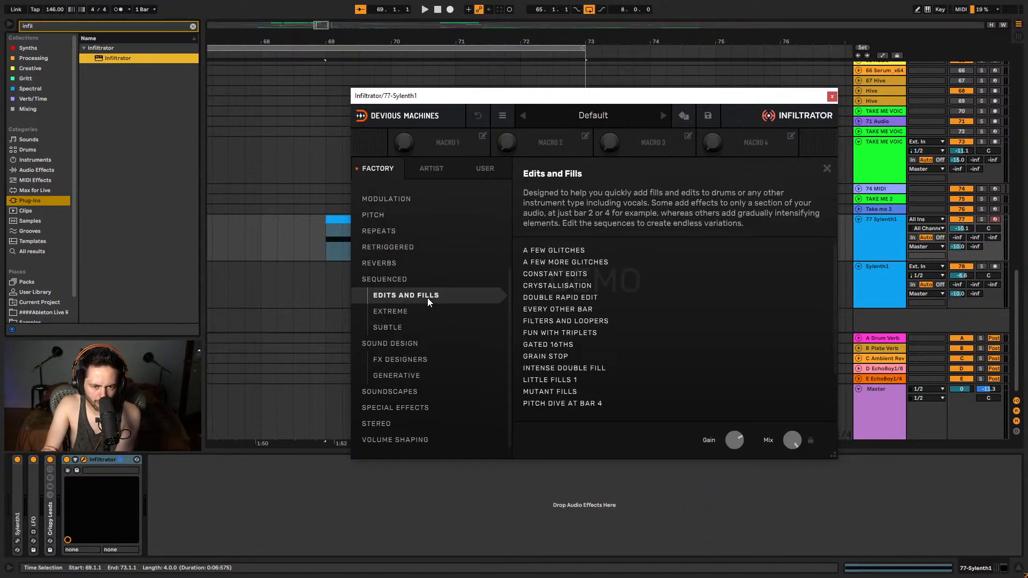
{"action": "left_click", "coordinate": [549, 255]}
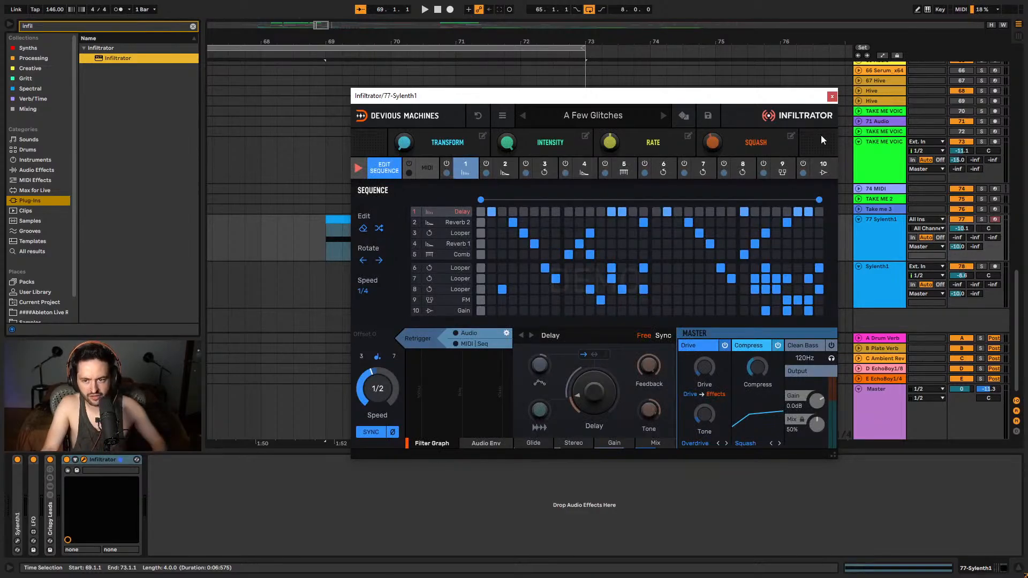
- Audition the glitch preset with the 77 Sylenth1 track soloed, and reopen the Infiltrator window without its demo messages
{"action": "key", "text": "ctrl+alt+p"}
{"action": "key", "text": "space"}
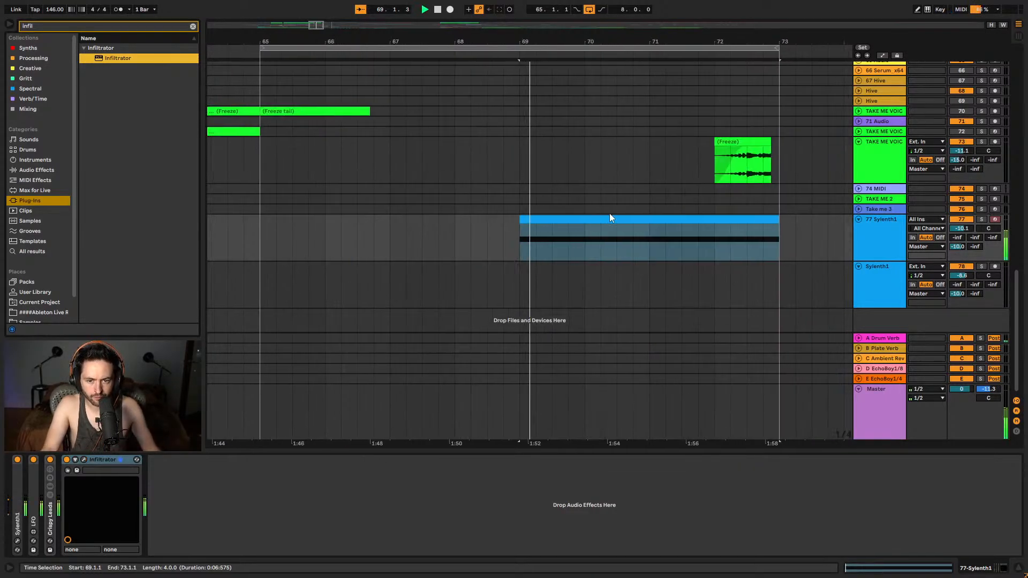
{"action": "left_click", "coordinate": [982, 219]}
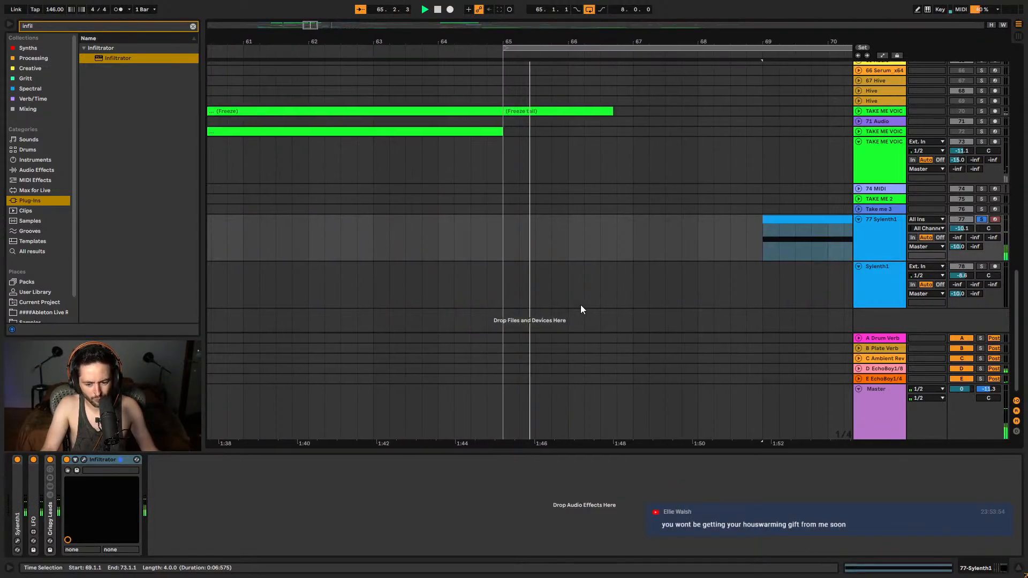
{"action": "left_click", "coordinate": [83, 459]}
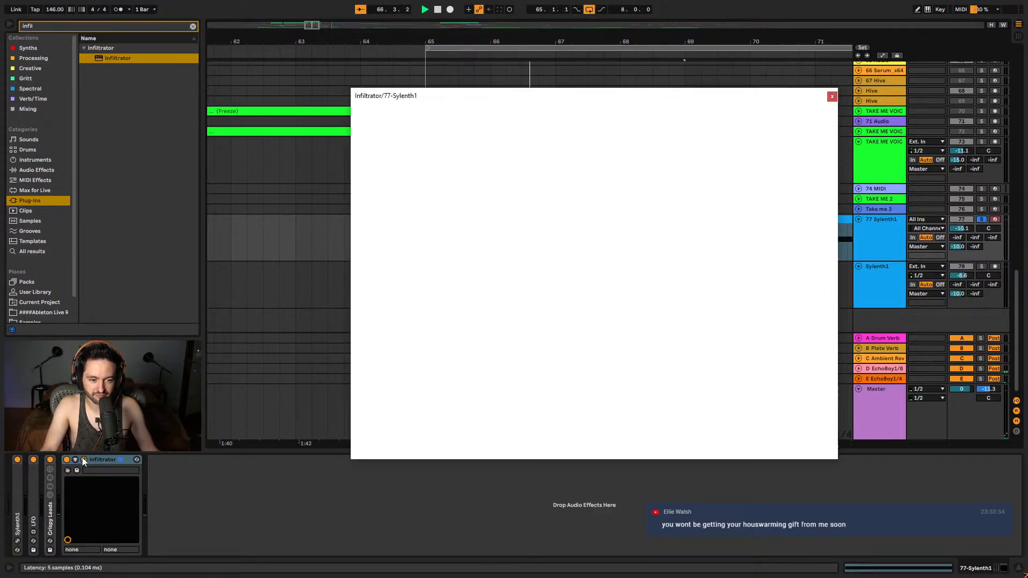
{"action": "left_click", "coordinate": [492, 223]}
{"action": "left_click", "coordinate": [573, 337]}
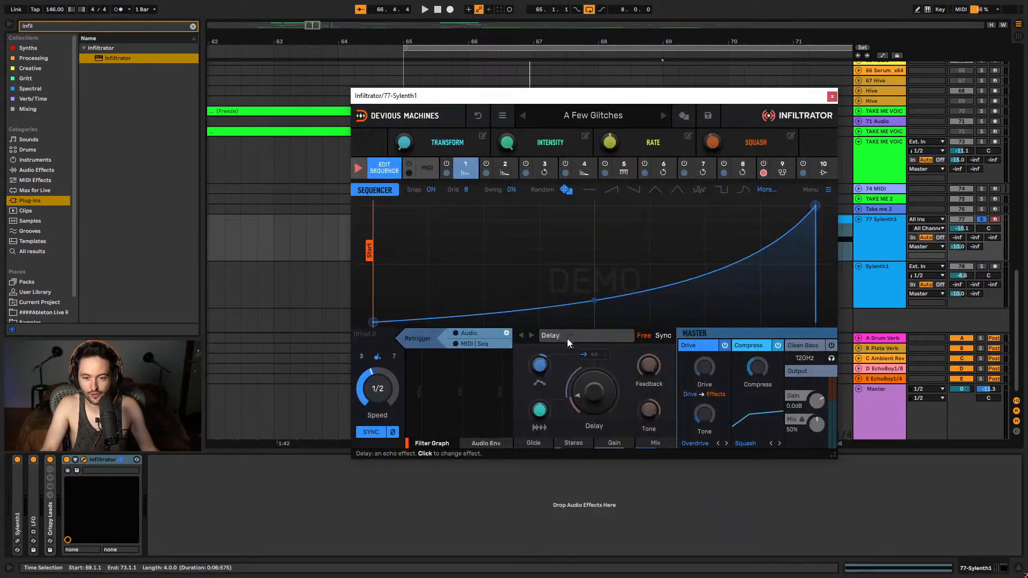
- Switch Infiltrator to the A Few More Glitches preset, audition it, and hide the plug-in window
{"action": "left_click", "coordinate": [663, 116]}
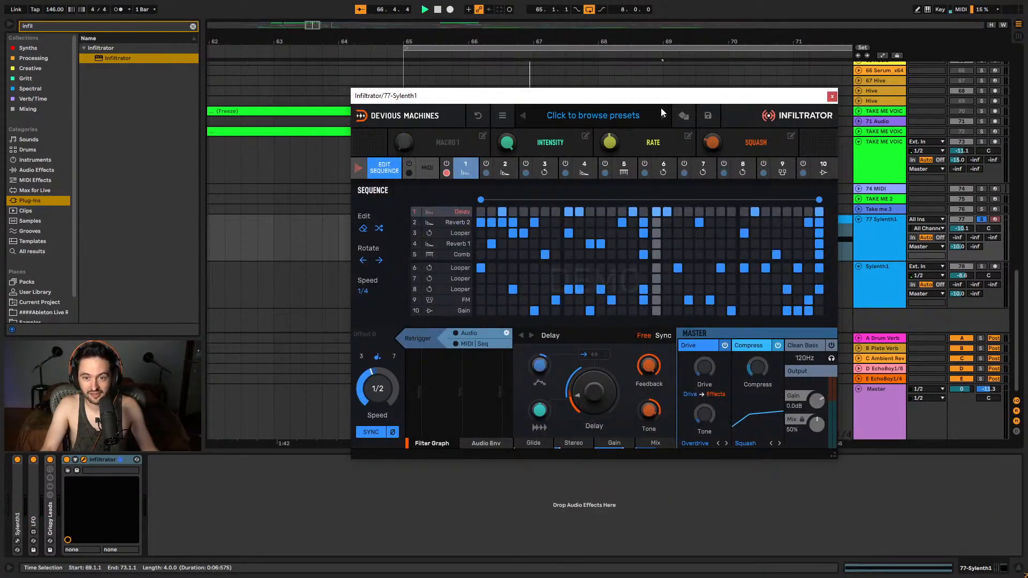
{"action": "key", "text": "space"}
{"action": "left_click_drag", "start_coordinate": [663, 102], "coordinate": [452, 195]}
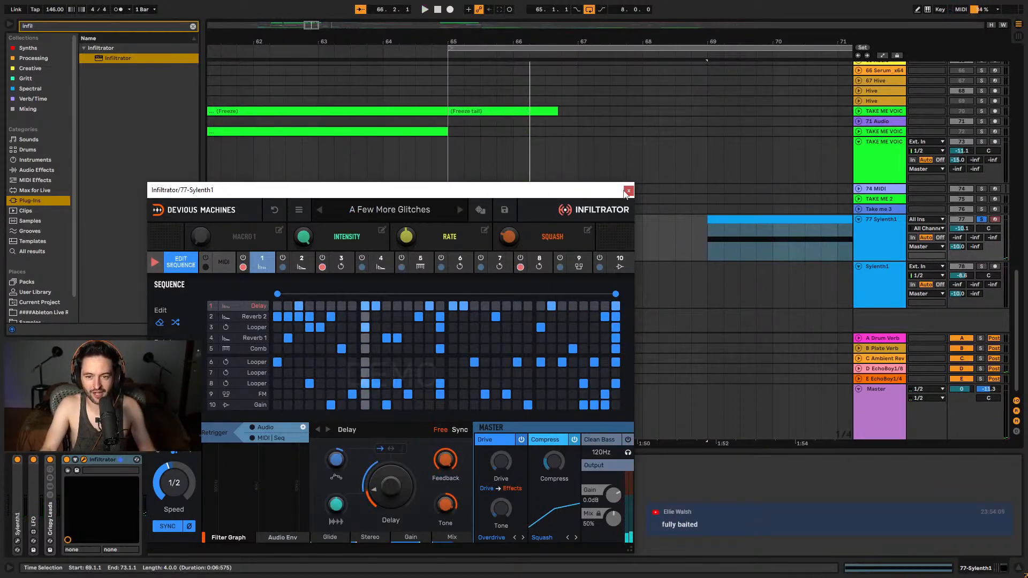
{"action": "key", "text": "ctrl+alt+p"}
{"action": "key", "text": "space"}
- Unsolo the 77 Sylenth1 track and play the full arrangement from bar 65
{"action": "left_click", "coordinate": [464, 240]}
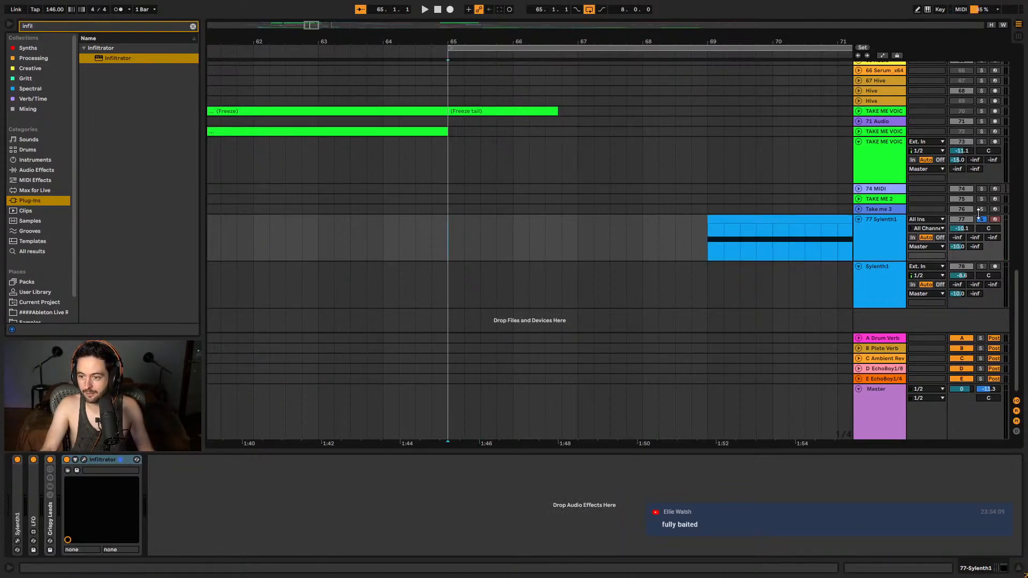
{"action": "key", "text": "space"}
{"action": "key", "text": "minus"}
{"action": "key", "text": "minus"}
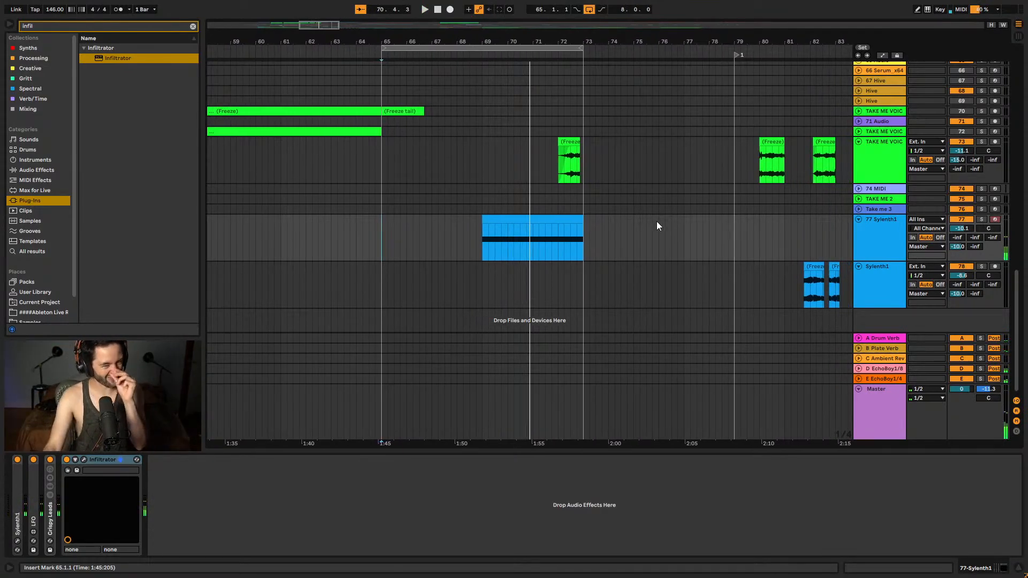
- Move the 77 Sylenth1 MIDI clip from bar 69 to bar 73 and select the Sylenth1 audio track below it
{"action": "left_click", "coordinate": [538, 220]}
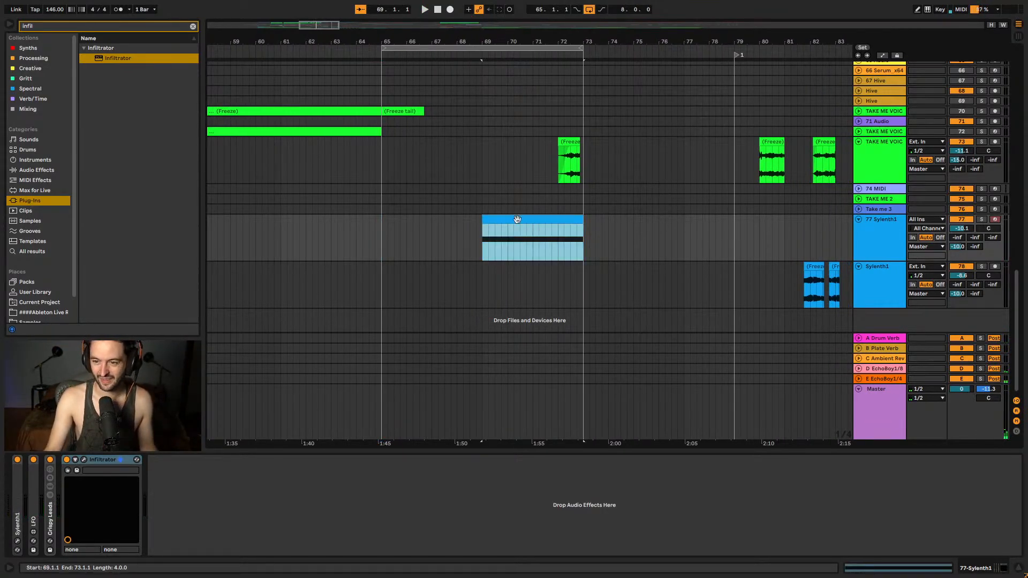
{"action": "left_click_drag", "start_coordinate": [502, 217], "coordinate": [603, 236]}
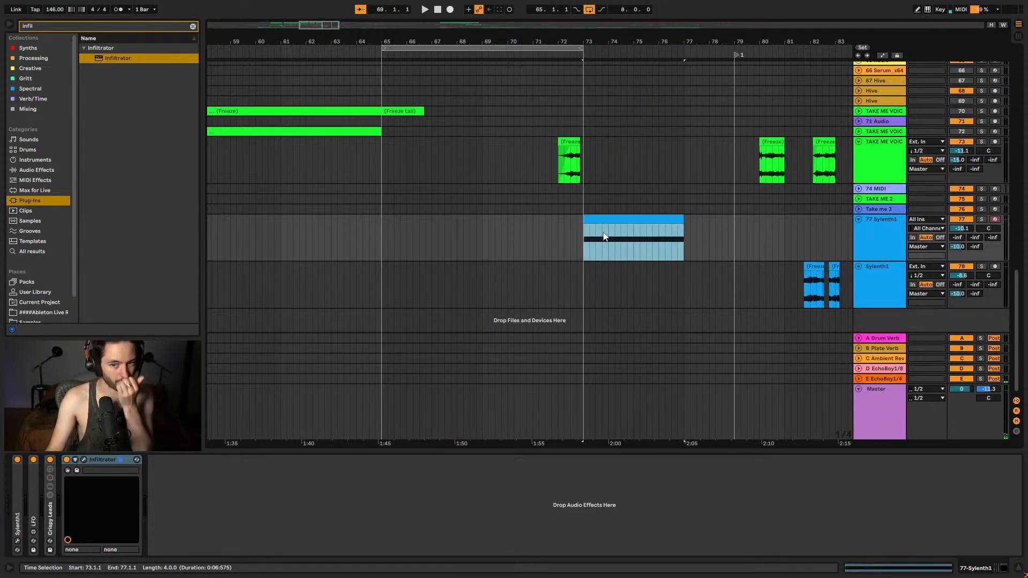
{"action": "left_click", "coordinate": [874, 304]}
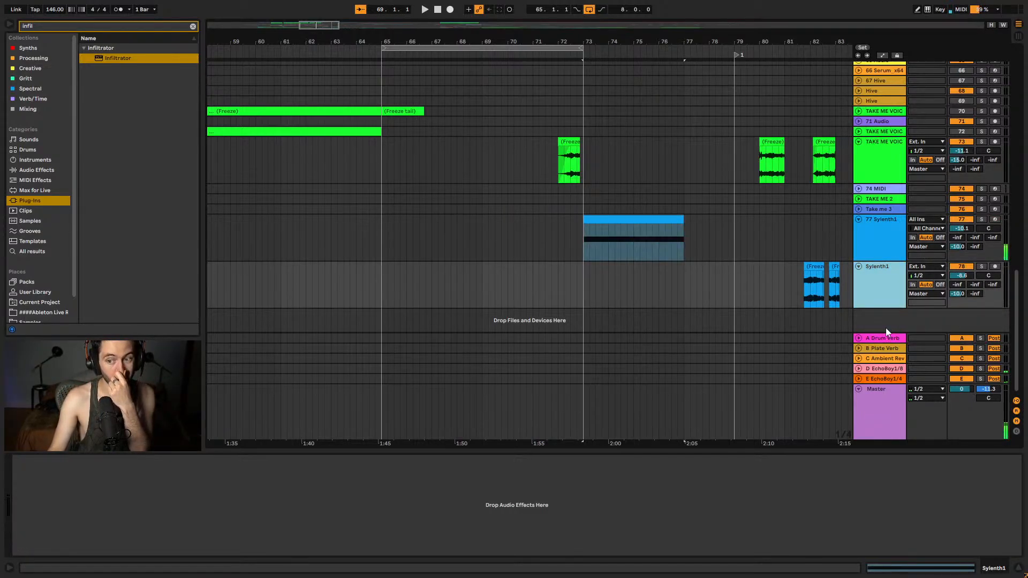
- Insert a new MIDI track below the Sylenth1 audio track and create an empty MIDI clip from bar 69 to 73
{"action": "key", "text": "ctrl+shift+t"}
{"action": "mouse_move", "coordinate": [486, 303]}
{"action": "left_mouse_down"}
{"action": "mouse_move", "coordinate": [581, 305]}
{"action": "mouse_move", "coordinate": [484, 306]}
{"action": "left_mouse_up"}
{"action": "key", "text": "ctrl+shift+m"}
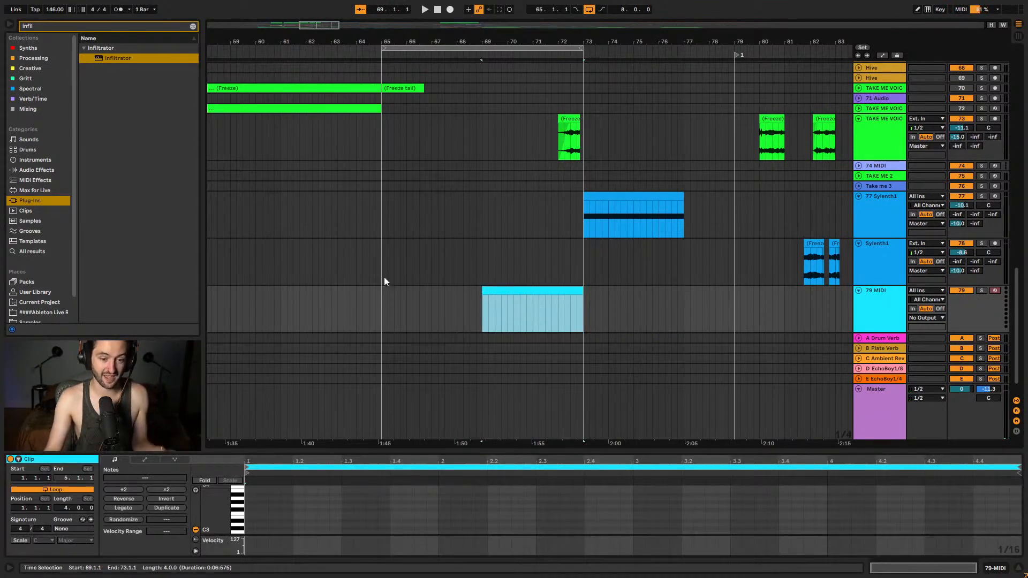
- Clear the browser search and load Vital from the Synths collection onto the new MIDI track
{"action": "left_click", "coordinate": [193, 26]}
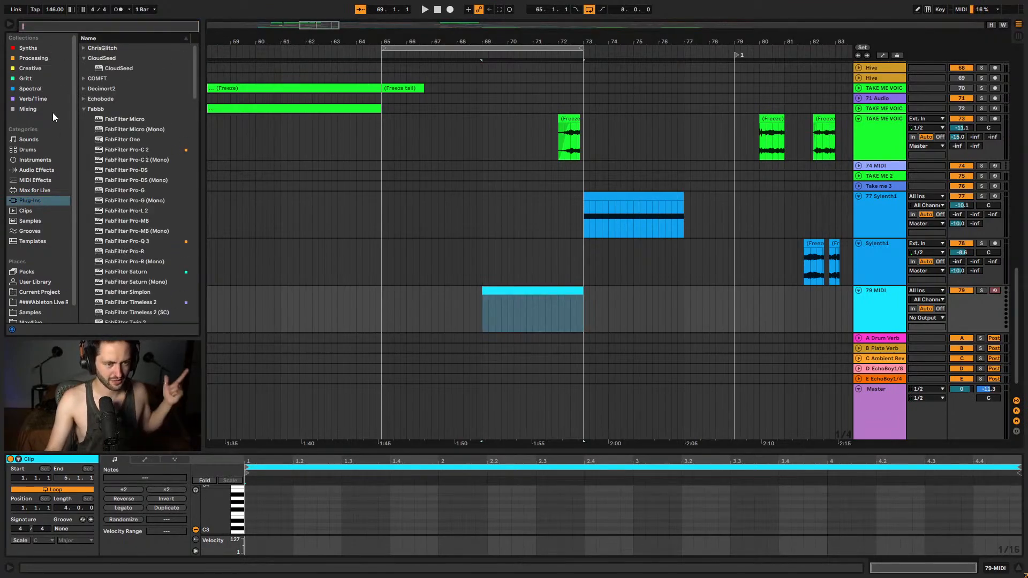
{"action": "left_click", "coordinate": [29, 48]}
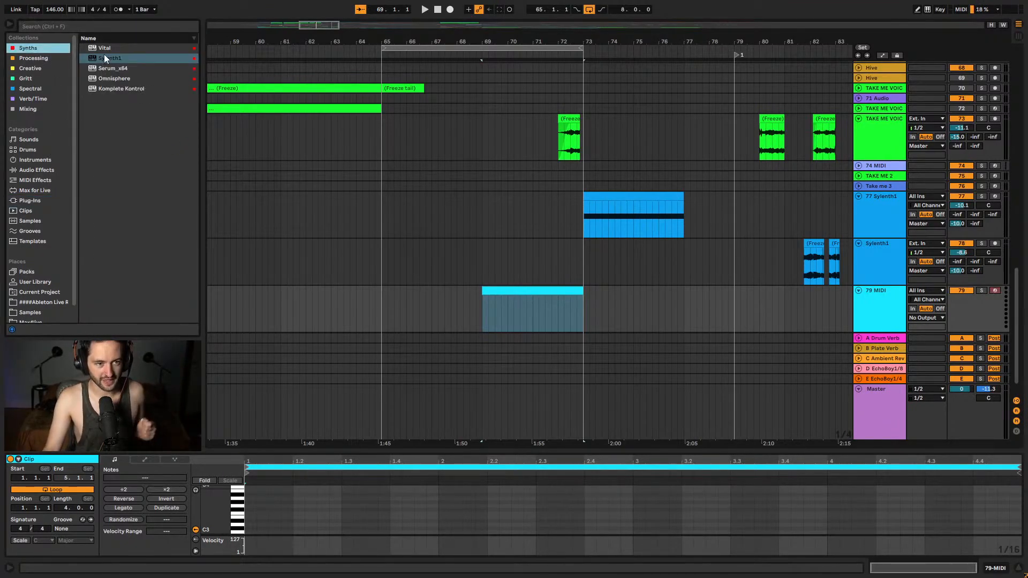
{"action": "left_click_drag", "start_coordinate": [105, 48], "coordinate": [545, 329]}
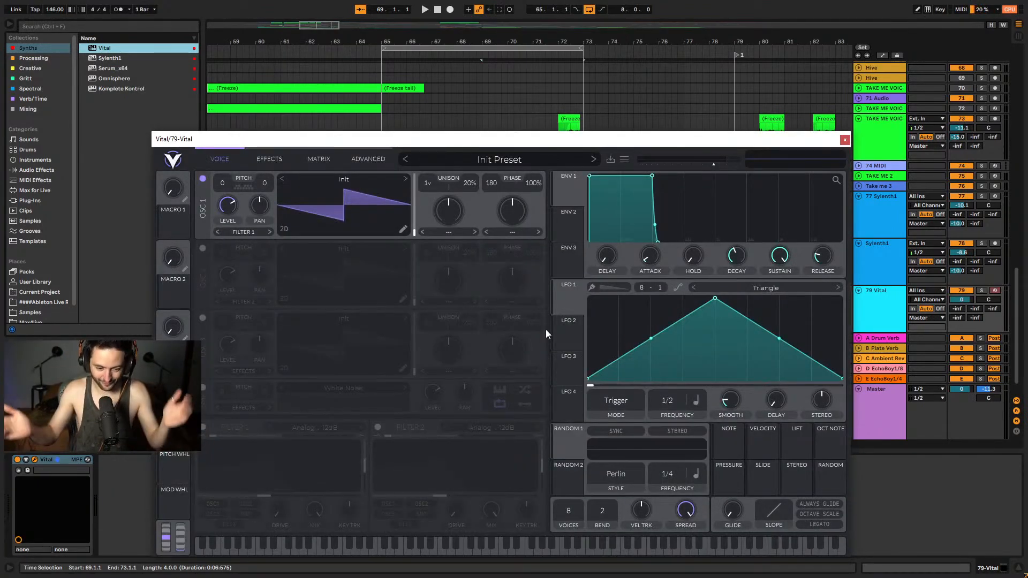
- Load the BIRDYBOI preset from the User folder of Vital's preset browser
{"action": "left_click", "coordinate": [502, 163]}
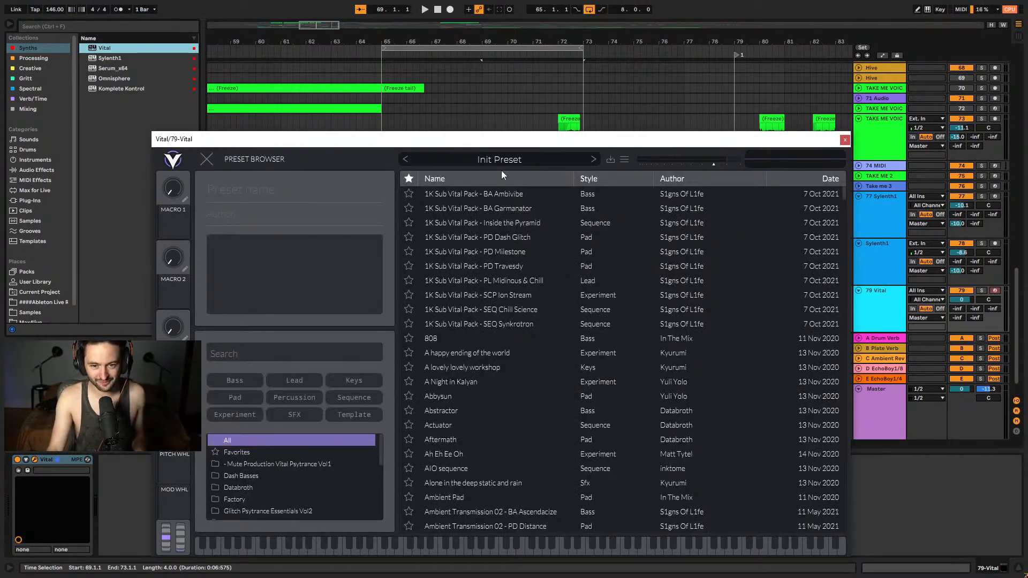
{"action": "scroll", "coordinate": [321, 487], "scroll_direction": "down", "scroll_amount": 5}
{"action": "scroll", "coordinate": [321, 487], "scroll_direction": "up", "scroll_amount": 3}
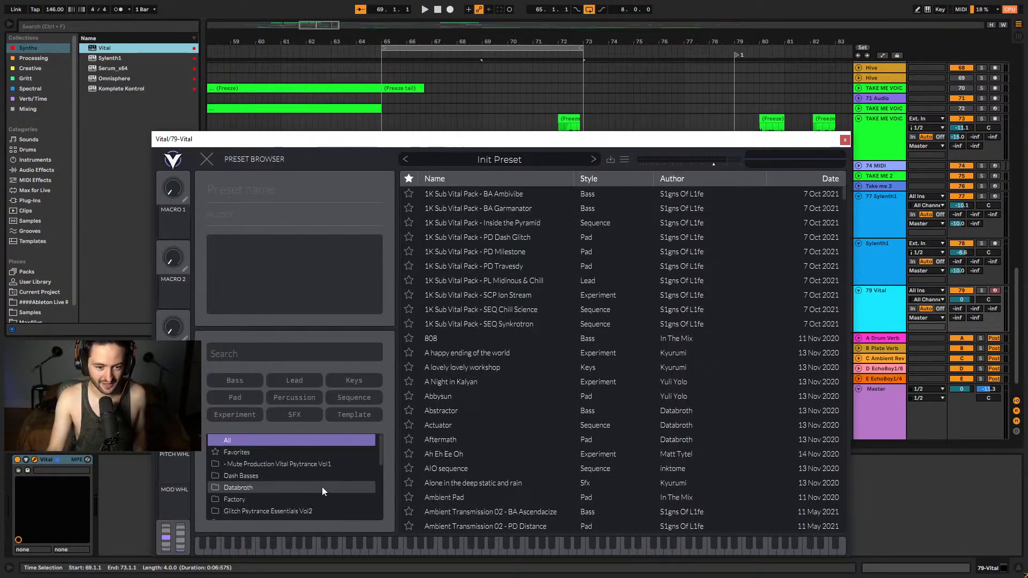
{"action": "scroll", "coordinate": [323, 487], "scroll_direction": "down", "scroll_amount": 5}
{"action": "left_click", "coordinate": [301, 501]}
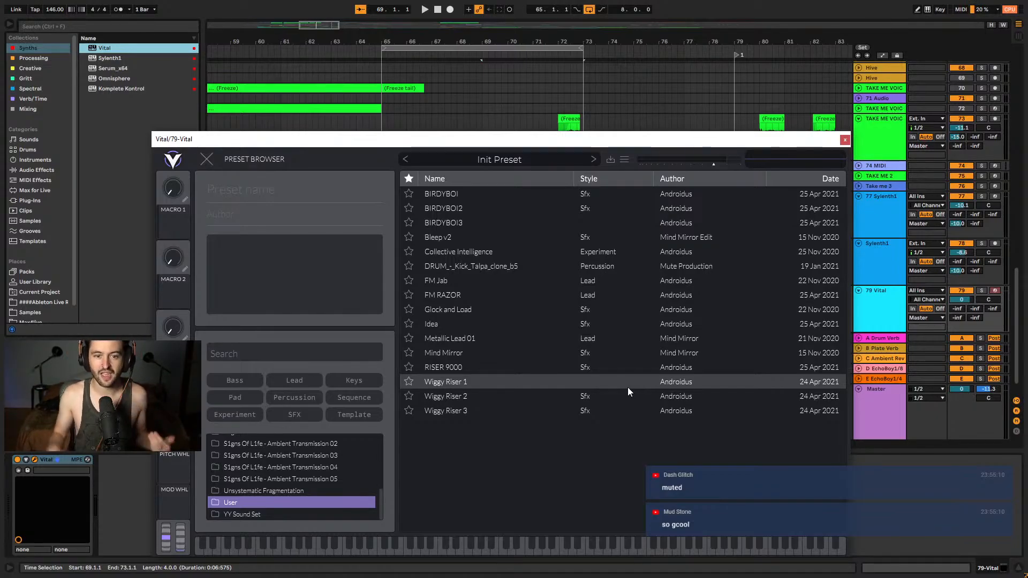
{"action": "left_click", "coordinate": [557, 196]}
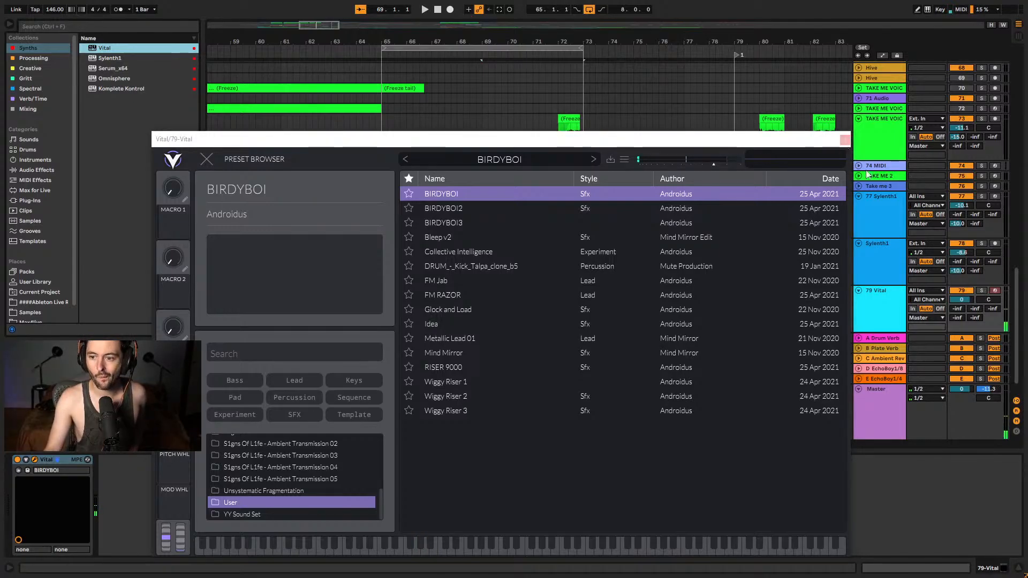
- Hide the Vital window and lower the 79 Vital track volume to -6.4 dB
{"action": "key", "text": "ctrl+alt+p"}
{"action": "left_click_drag", "start_coordinate": [956, 319], "coordinate": [962, 328]}
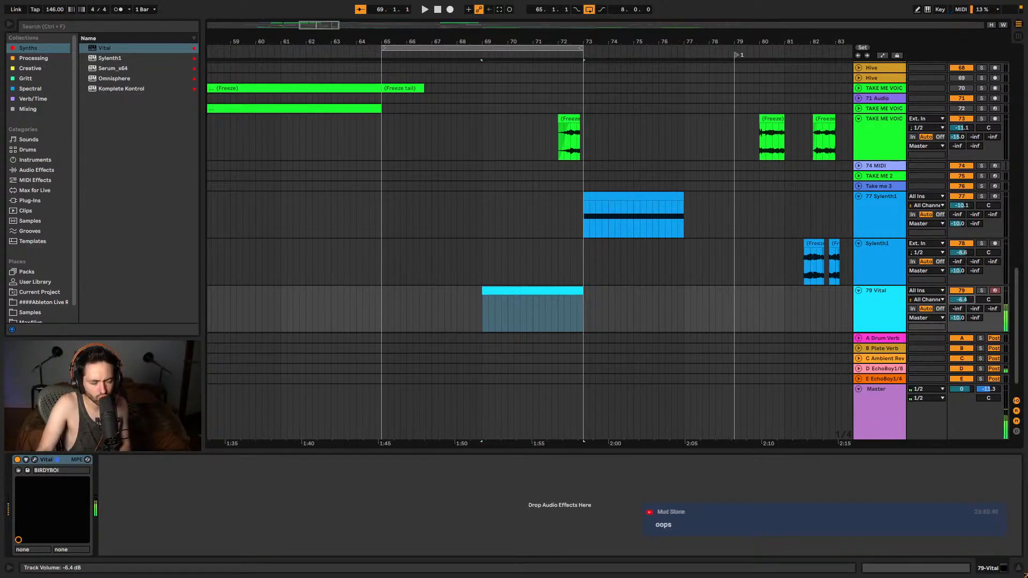
- Add the AUTOPLAY_AoW_v2.0.2 device from the Creative collection in front of Vital on its track
{"action": "scroll", "coordinate": [53, 273], "scroll_direction": "down", "scroll_amount": 1}
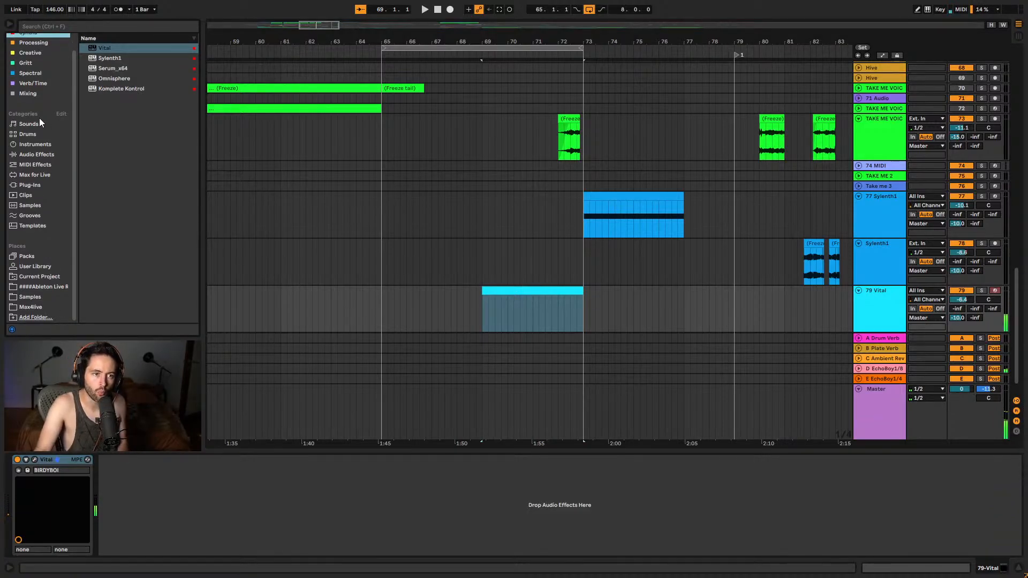
{"action": "left_click", "coordinate": [33, 50]}
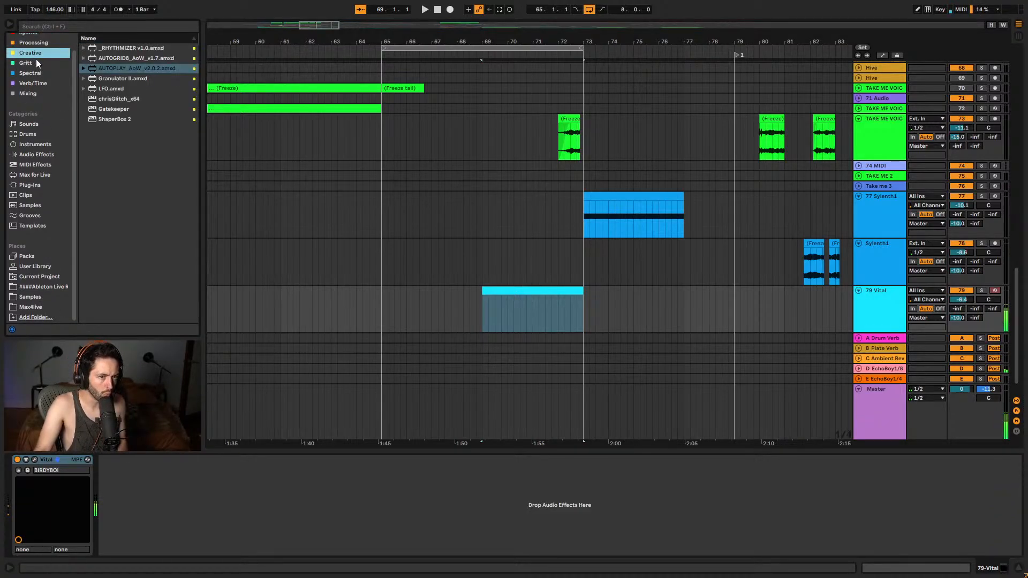
{"action": "left_click", "coordinate": [97, 69]}
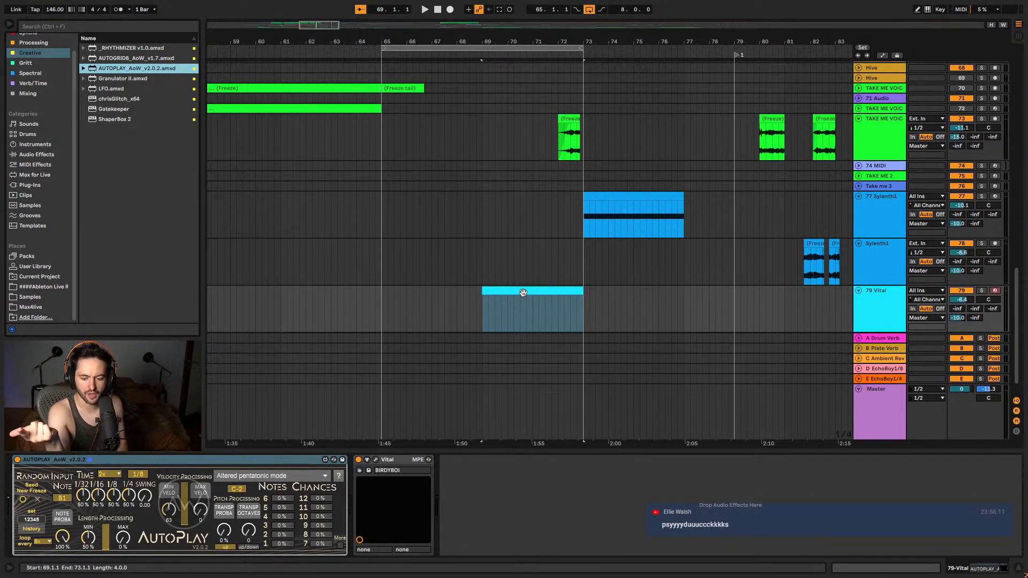
- Draw a sustained E note across the whole four-bar Vital clip, audition it, and lower it one octave to E2
{"action": "double_click", "coordinate": [523, 293]}
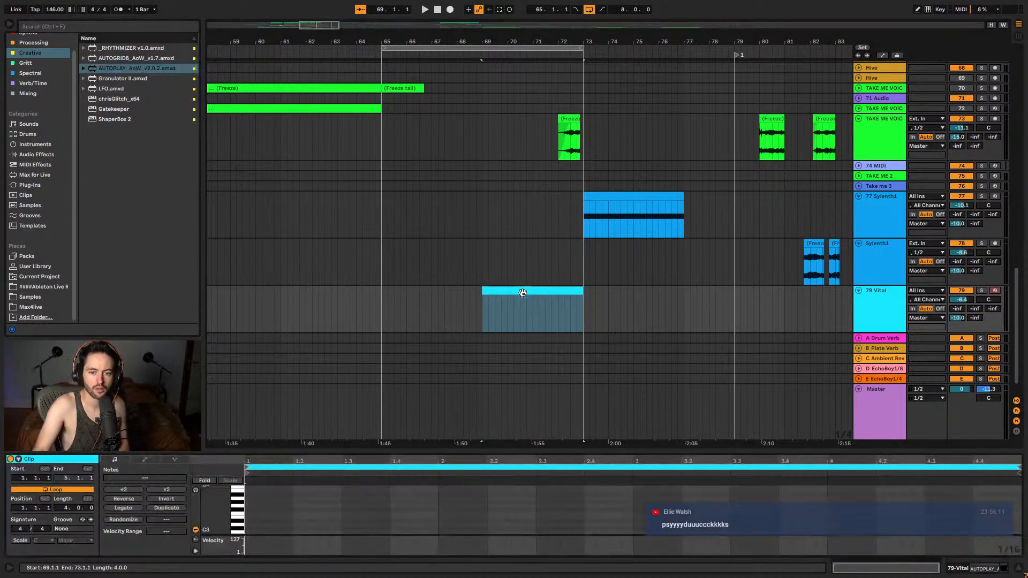
{"action": "double_click", "coordinate": [249, 516]}
{"action": "key", "text": "space"}
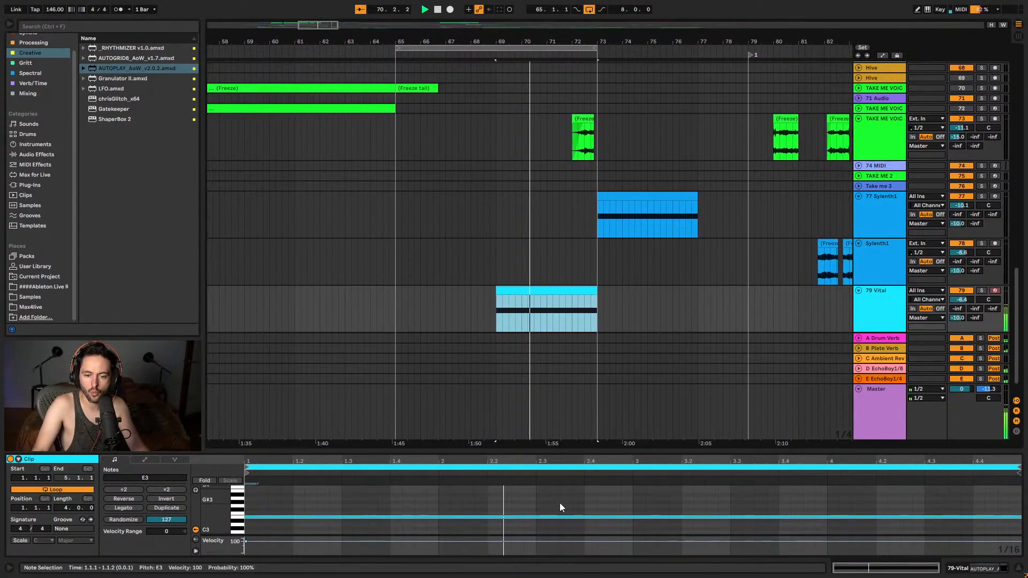
{"action": "key", "text": "shift+Down"}
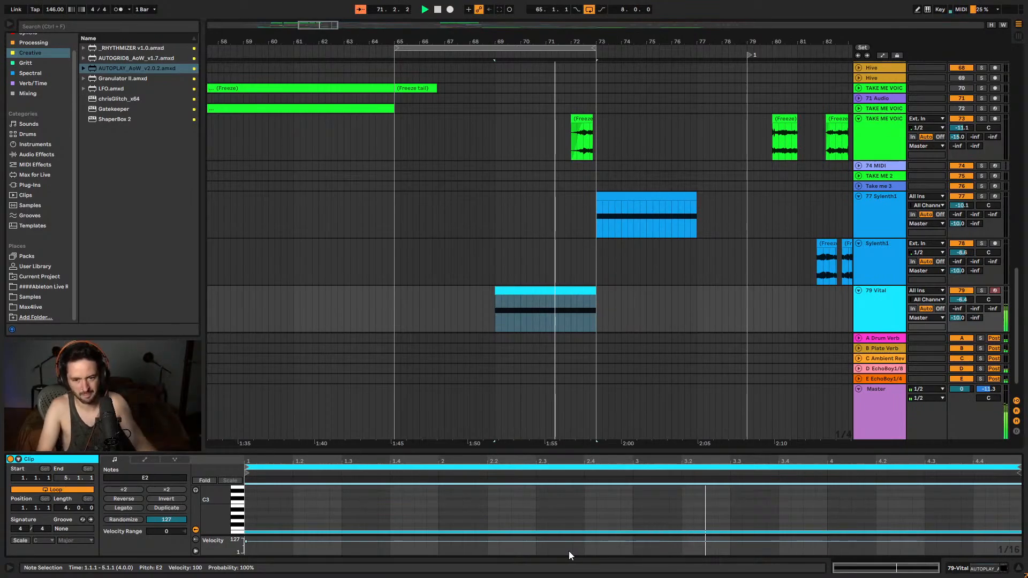
- Duplicate the four-bar Vital clip three times so the pattern runs from bar 69 to bar 85
{"action": "left_click", "coordinate": [568, 286]}
{"action": "key", "text": "ctrl+d"}
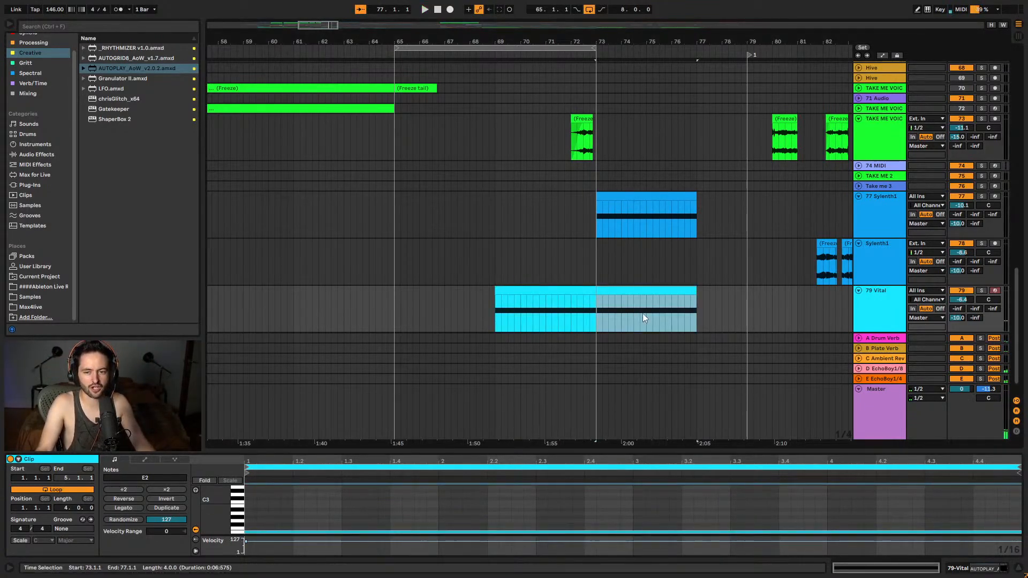
{"action": "key", "text": "ctrl+d"}
{"action": "key", "text": "minus"}
{"action": "key", "text": "ctrl+d"}
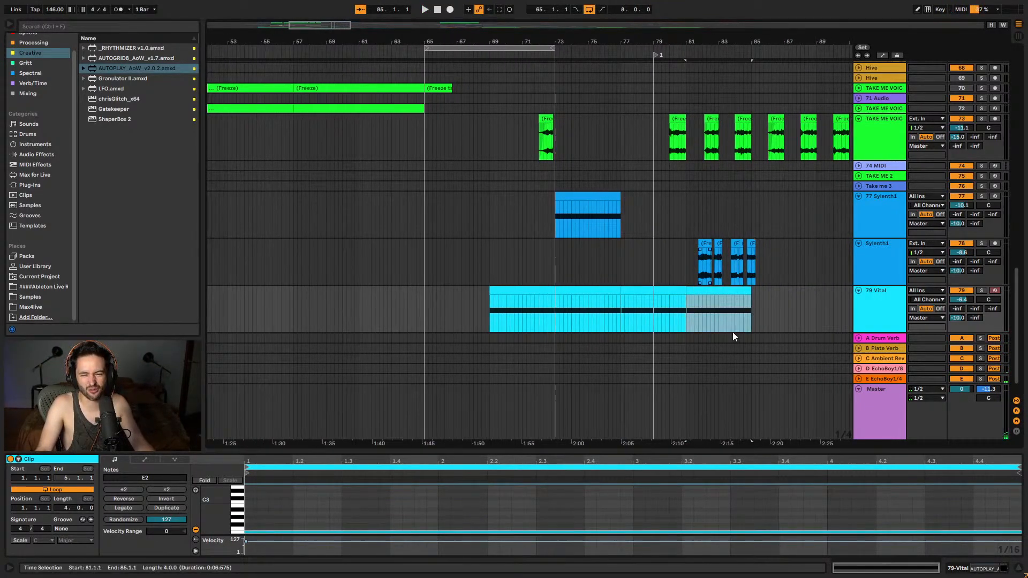
- Freeze the 79 Vital track and unfreeze it again
{"action": "left_click", "coordinate": [876, 315]}
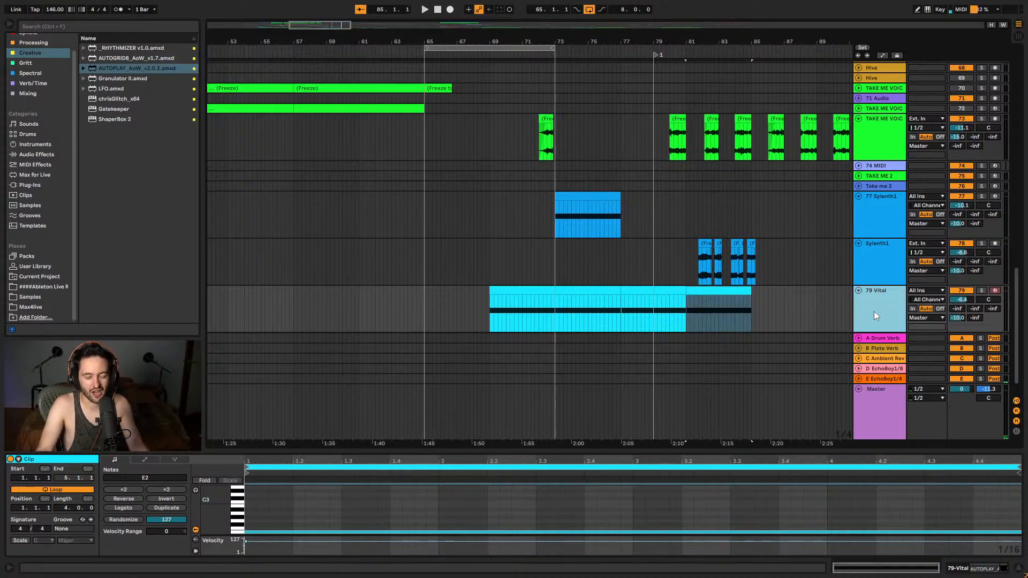
{"action": "right_click", "coordinate": [879, 313]}
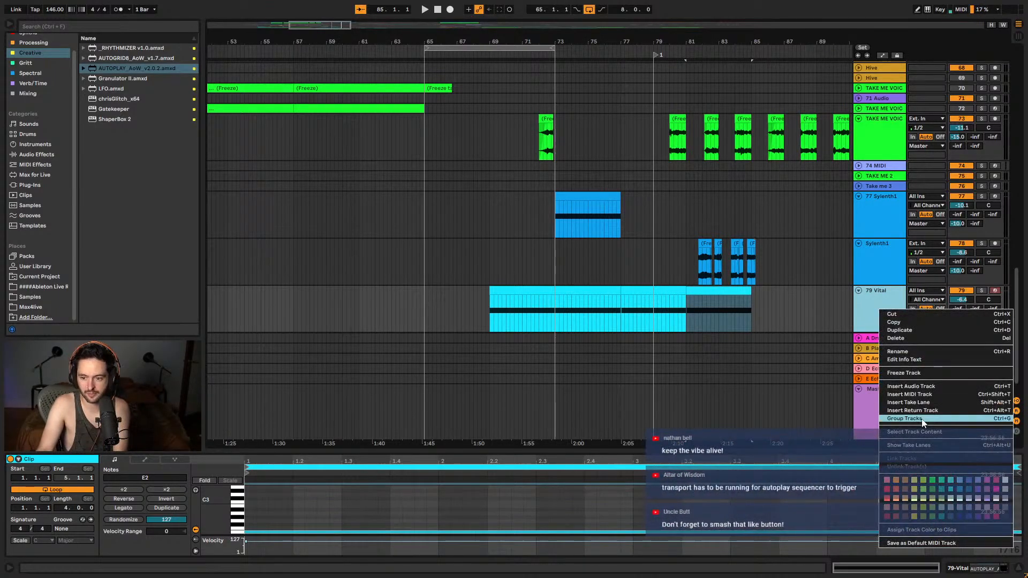
{"action": "left_click", "coordinate": [932, 376]}
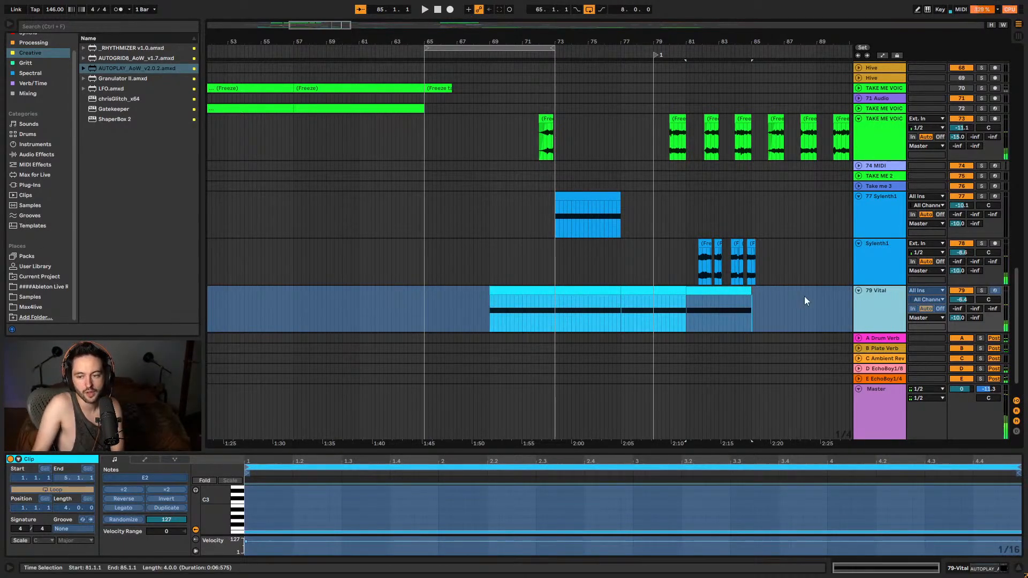
{"action": "right_click", "coordinate": [878, 308]}
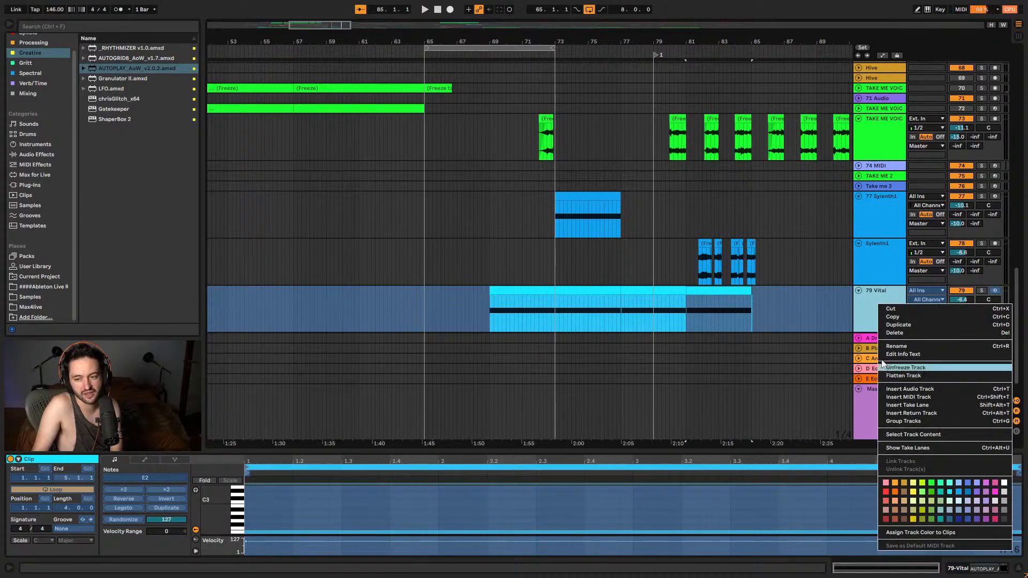
{"action": "left_click", "coordinate": [906, 367]}
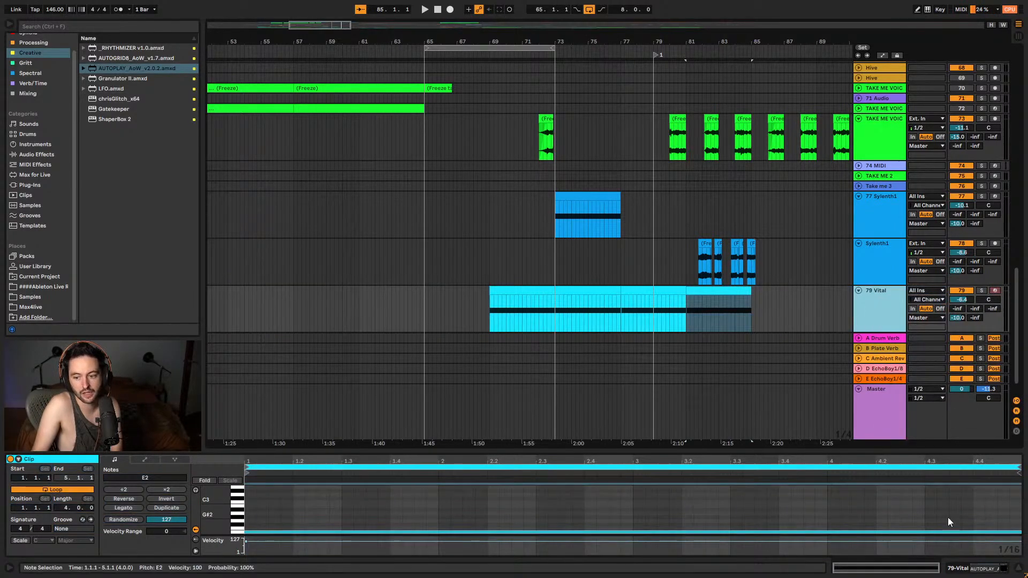
- Check the voice and effects settings of Vital's BIRDYBOI preset, and close the plug-in window
{"action": "left_click", "coordinate": [376, 459]}
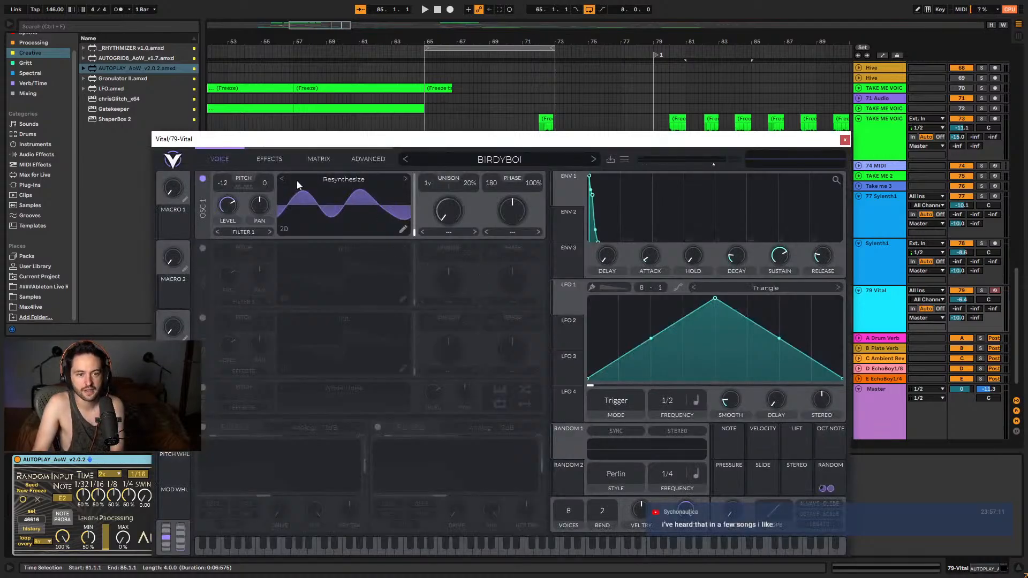
{"action": "left_click", "coordinate": [268, 160]}
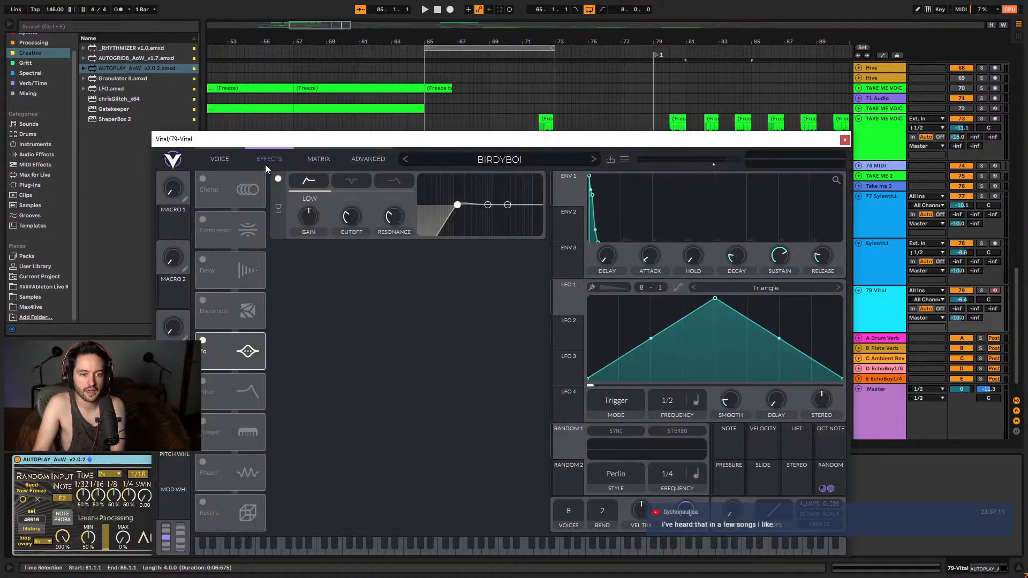
{"action": "left_click", "coordinate": [220, 159]}
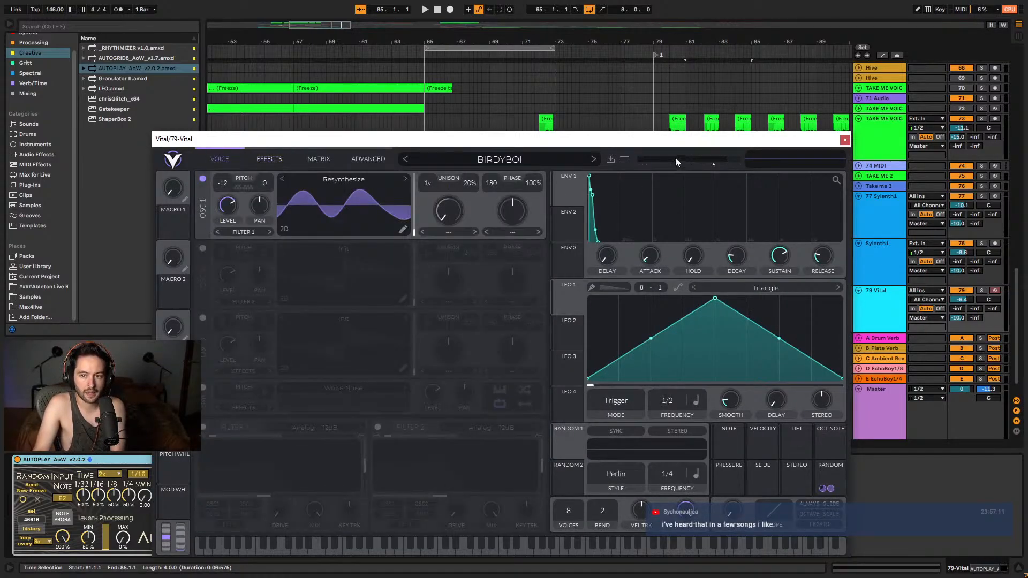
{"action": "left_click", "coordinate": [845, 139]}
- Freeze the 79 Vital track and flatten it to audio
{"action": "right_click", "coordinate": [889, 299]}
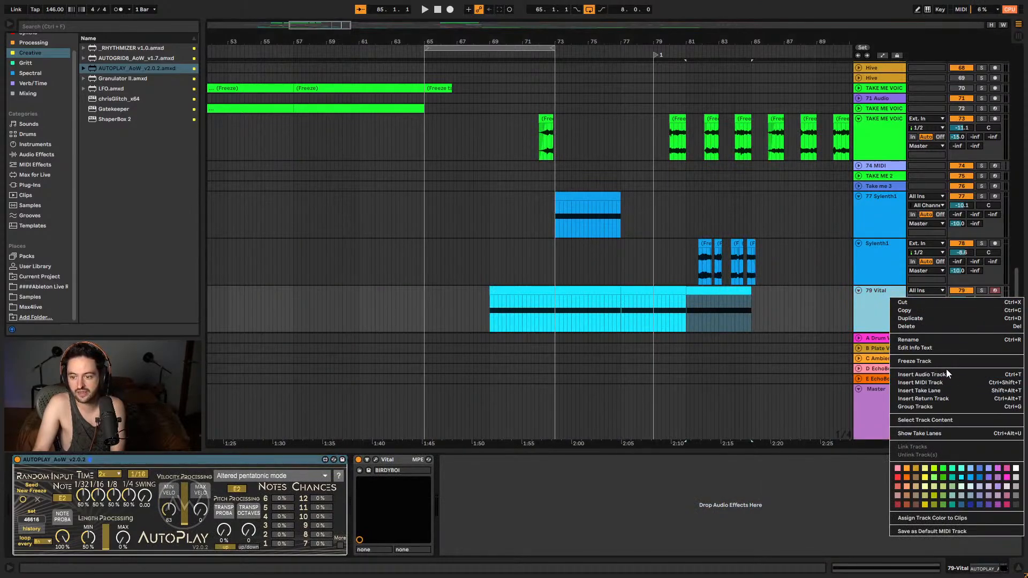
{"action": "left_click", "coordinate": [974, 364]}
{"action": "right_click", "coordinate": [886, 75]}
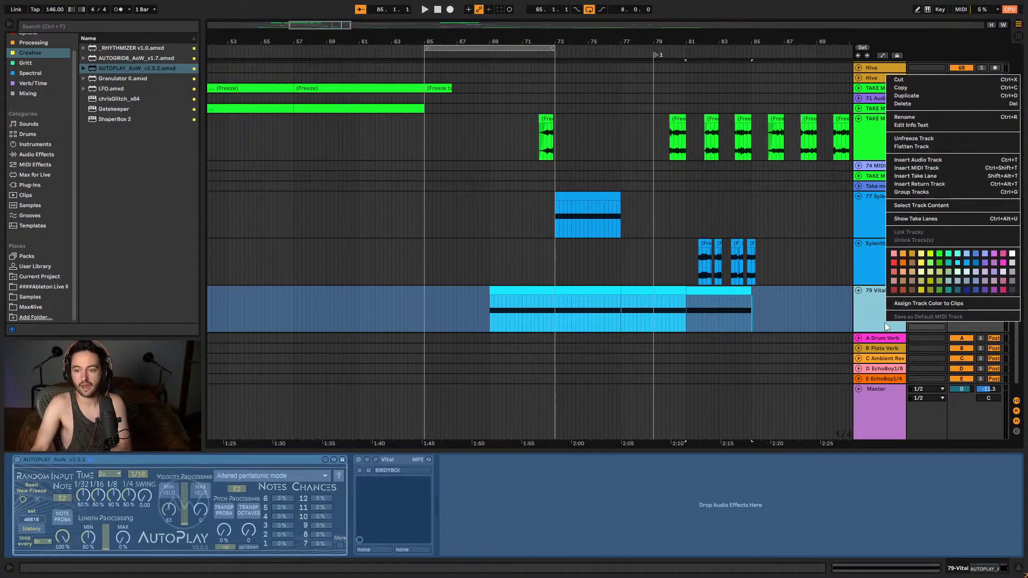
{"action": "left_click", "coordinate": [915, 154]}
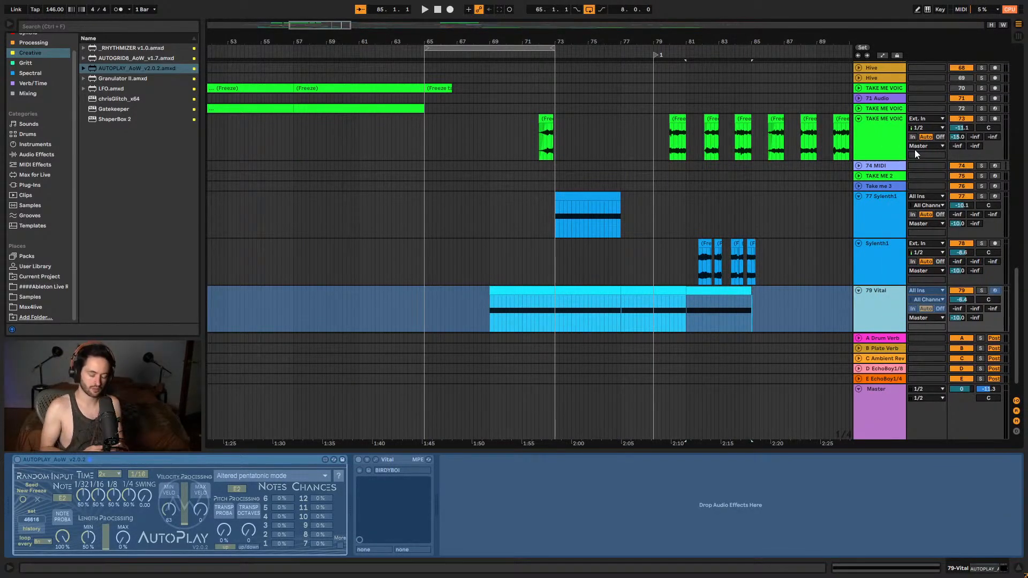
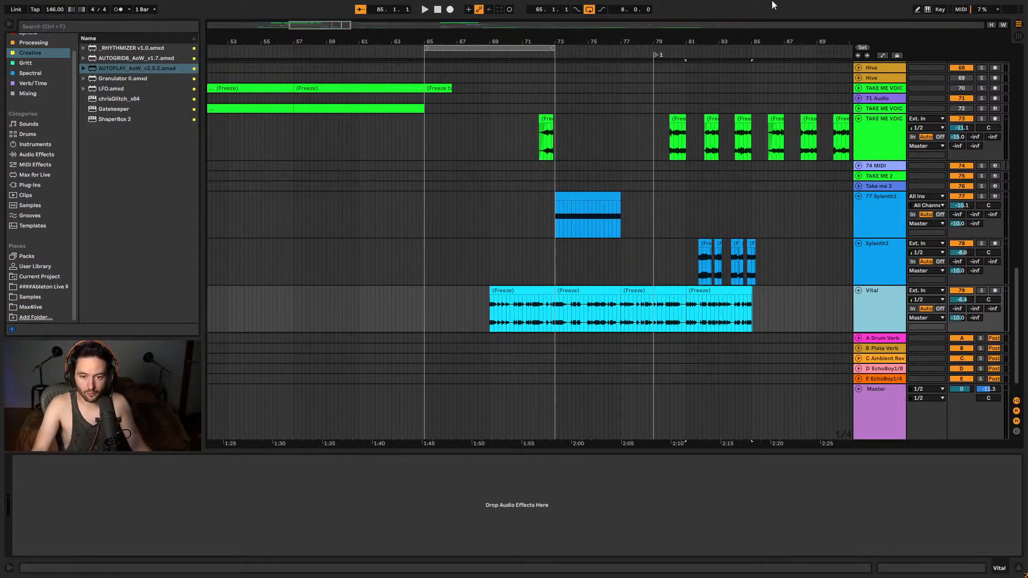
- Solo the Vital track and audition its flattened audio from bar 70 for a usable phrase
{"action": "left_click", "coordinate": [506, 284]}
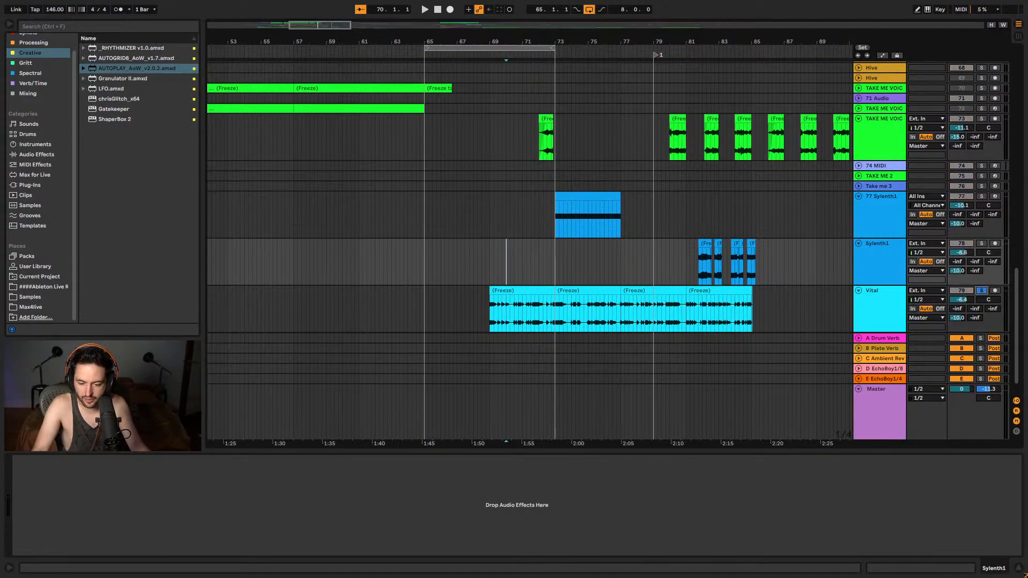
{"action": "key", "text": "space"}
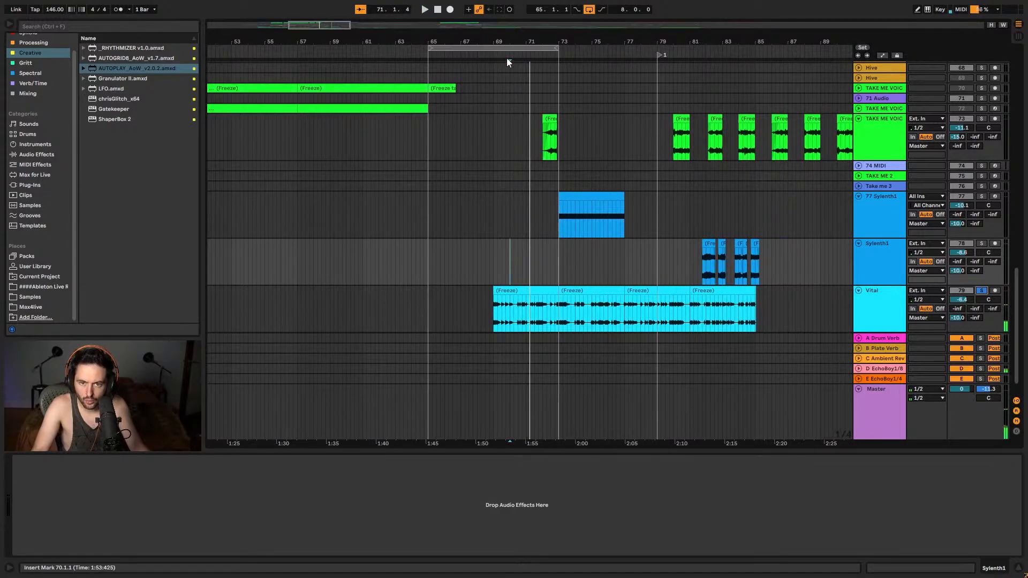
{"action": "scroll", "coordinate": [586, 320], "scroll_direction": "up", "scroll_amount": 5}
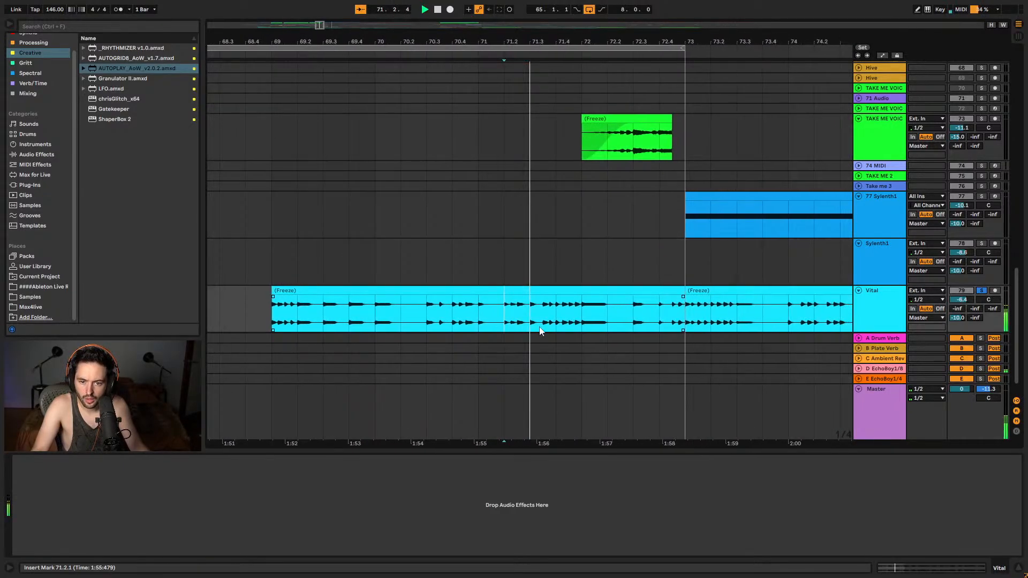
{"action": "left_click", "coordinate": [465, 319]}
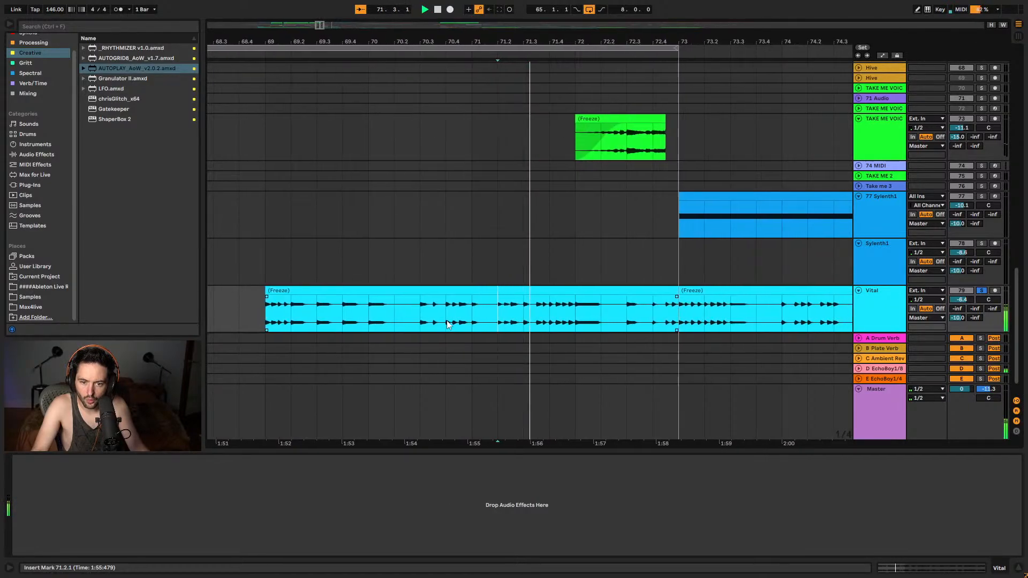
- Move the one-bar Vital audio section from 71.2.1–72.2.1 to bar 67 and play it
{"action": "left_click_drag", "start_coordinate": [428, 319], "coordinate": [554, 321]}
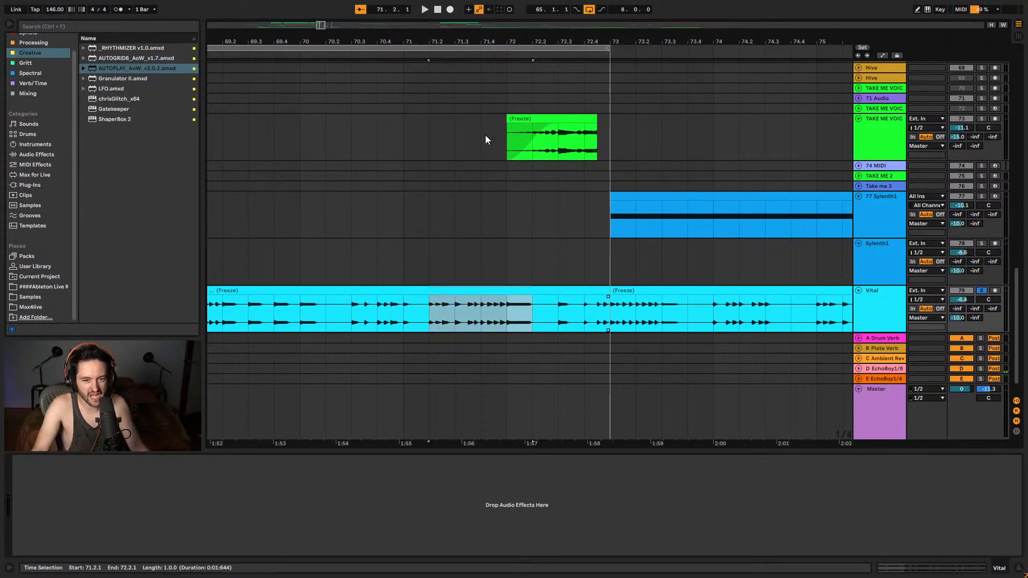
{"action": "left_click_drag", "start_coordinate": [497, 38], "coordinate": [623, 22]}
{"action": "left_click_drag", "start_coordinate": [600, 290], "coordinate": [336, 308]}
{"action": "key", "text": "space"}
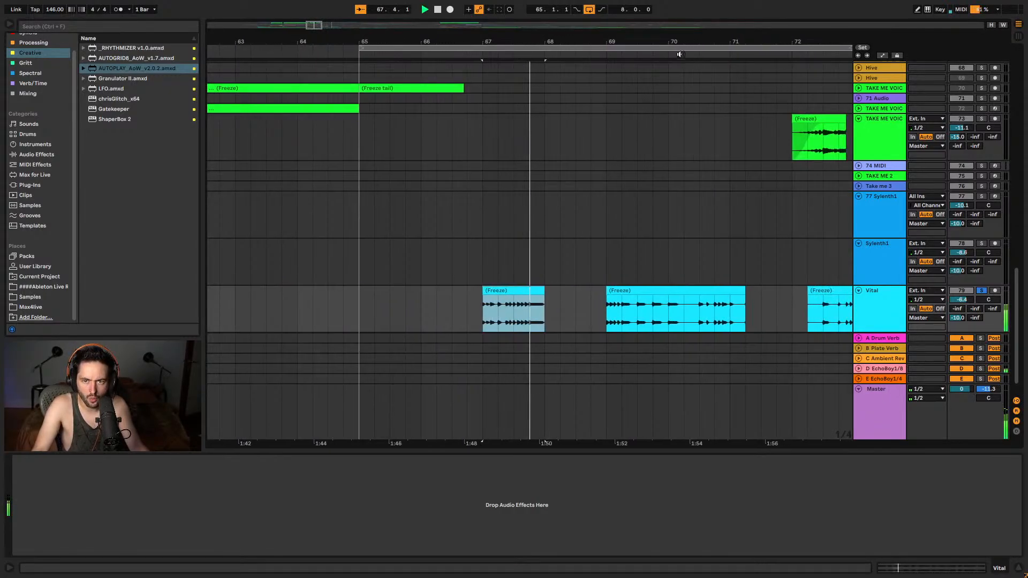
- Audition the Vital clip at 69.1.1, split it at 69.3.1, and delete the remainder up to 71.2.1
{"action": "left_click", "coordinate": [417, 292]}
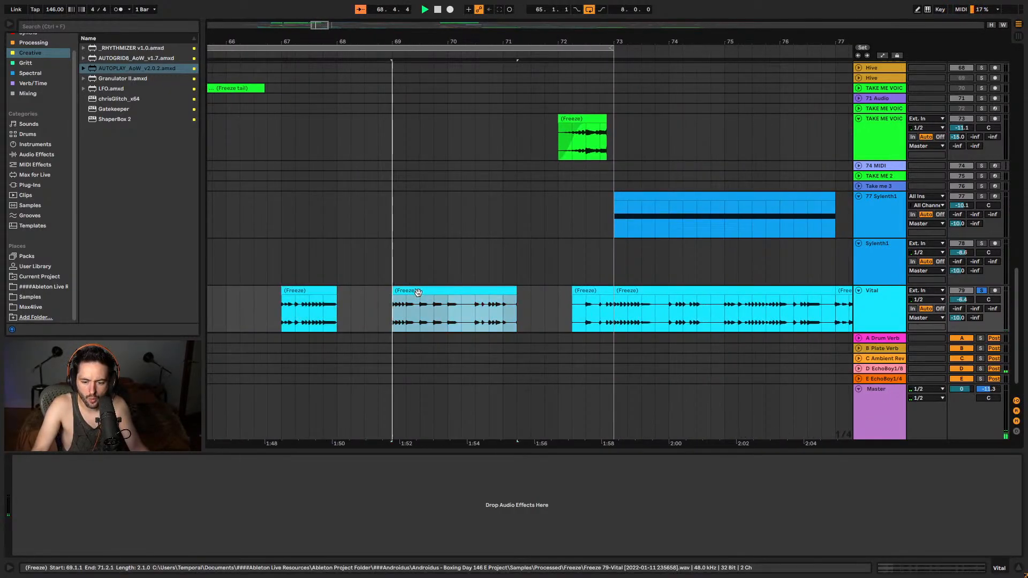
{"action": "key", "text": "space"}
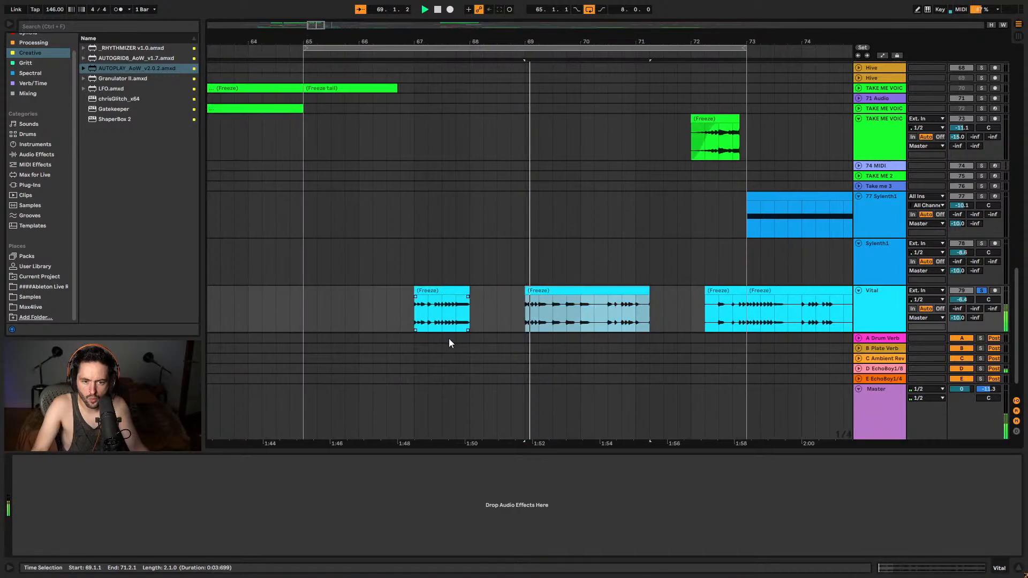
{"action": "left_click", "coordinate": [541, 312]}
{"action": "left_click", "coordinate": [566, 291]}
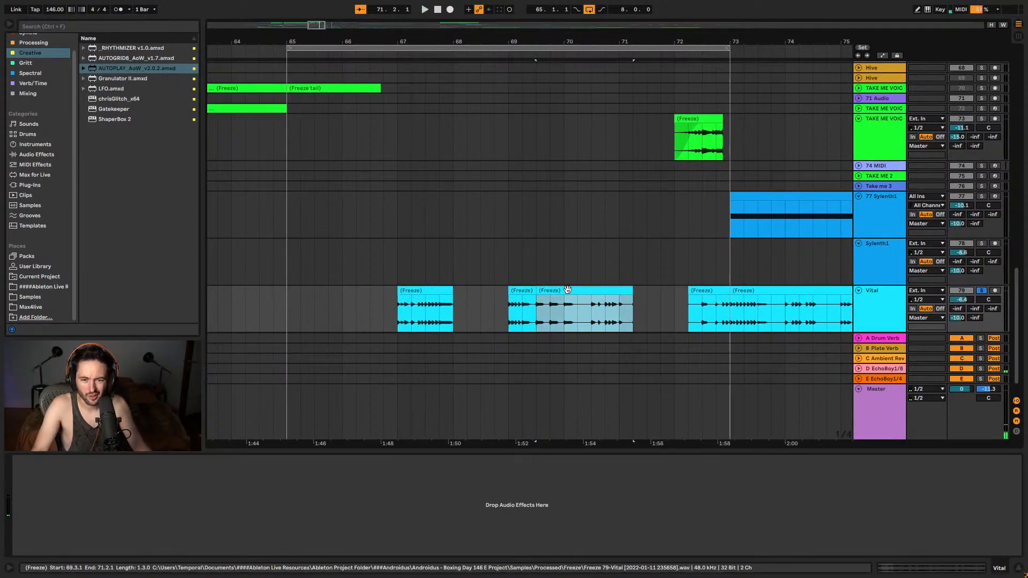
{"action": "key", "text": "space"}
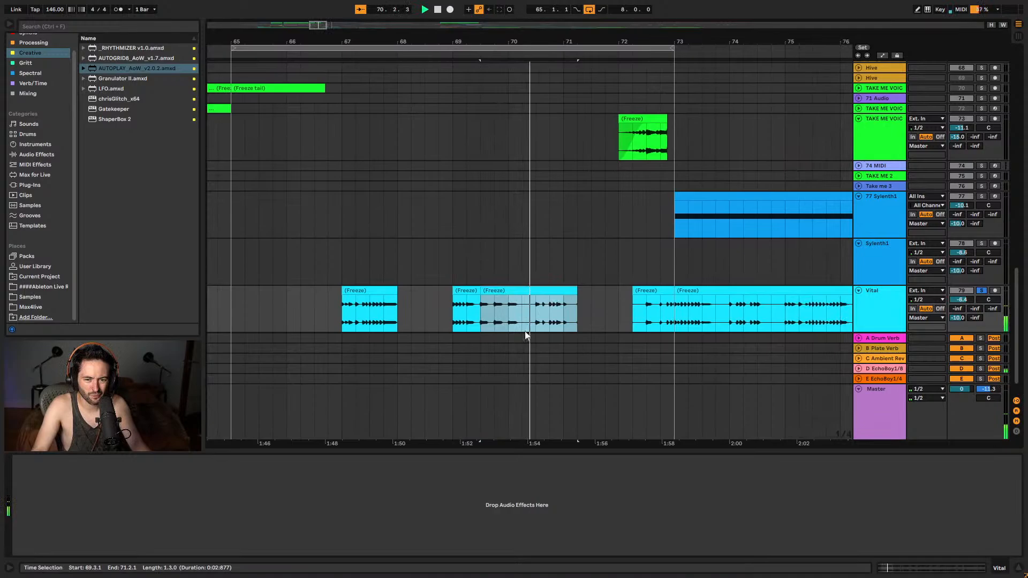
{"action": "left_click", "coordinate": [483, 310]}
{"action": "key", "text": "space"}
{"action": "key", "text": "Delete"}
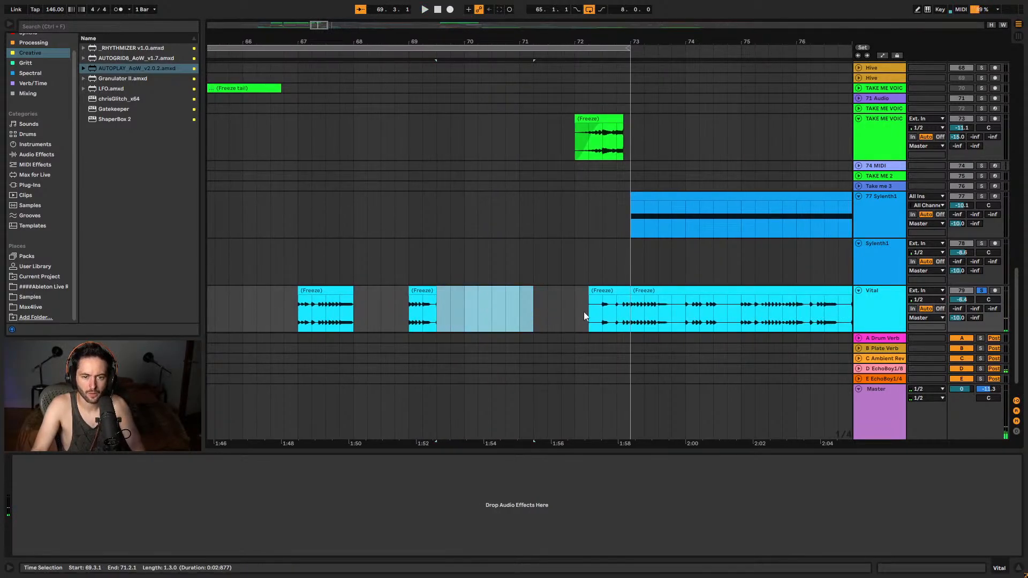
- Audition the Vital audio around bar 72, move the three-beat clip from 72.2.1 to 70.2.1, and play it
{"action": "left_click", "coordinate": [657, 292]}
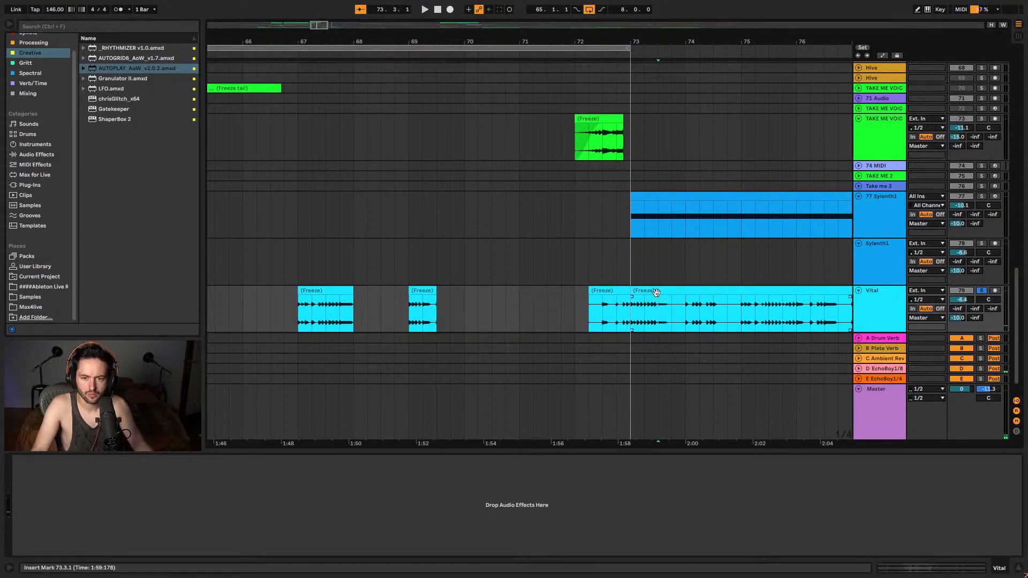
{"action": "left_click", "coordinate": [606, 317]}
{"action": "key", "text": "space"}
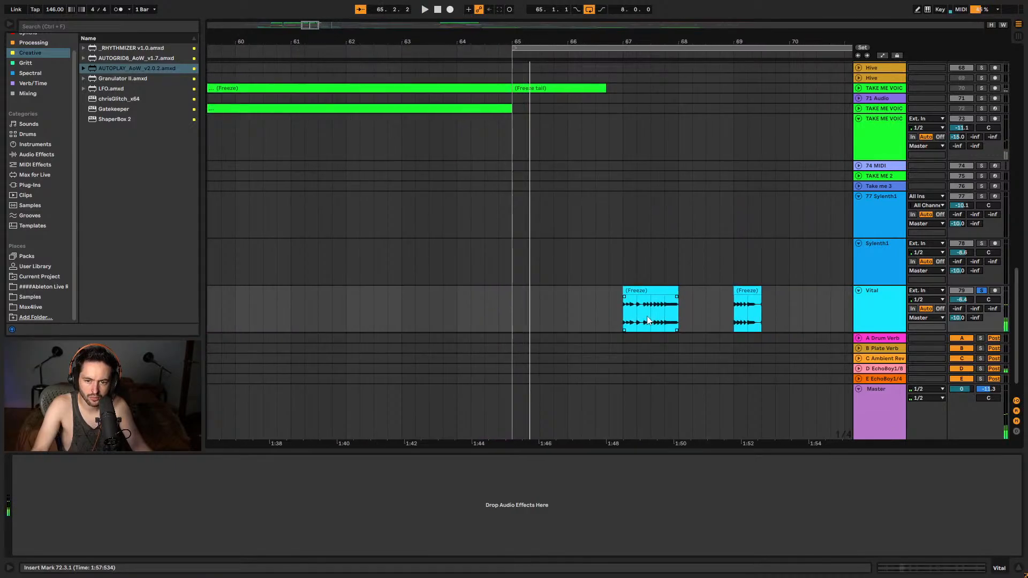
{"action": "key", "text": "space"}
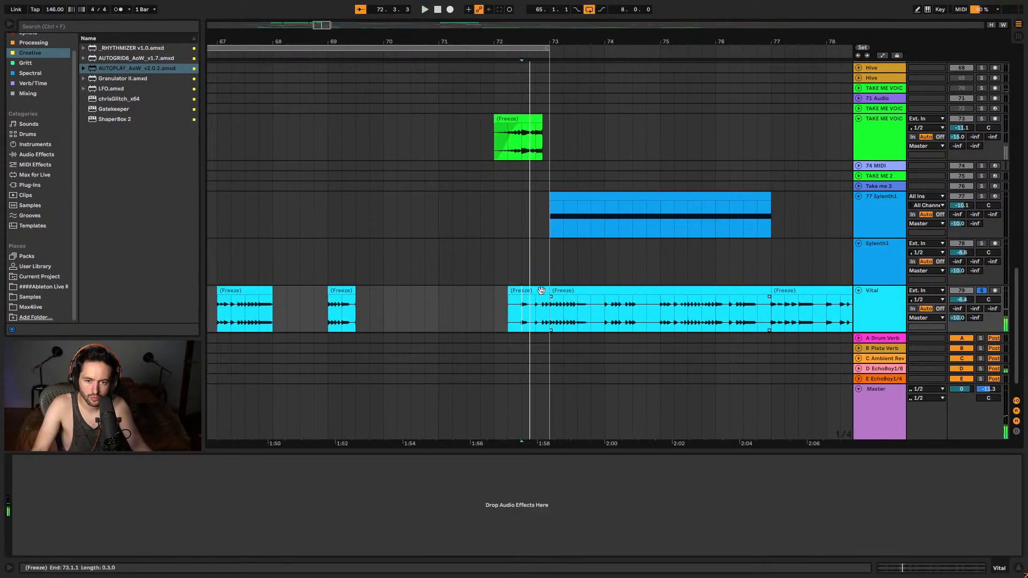
{"action": "left_click", "coordinate": [425, 304]}
{"action": "key", "text": "space"}
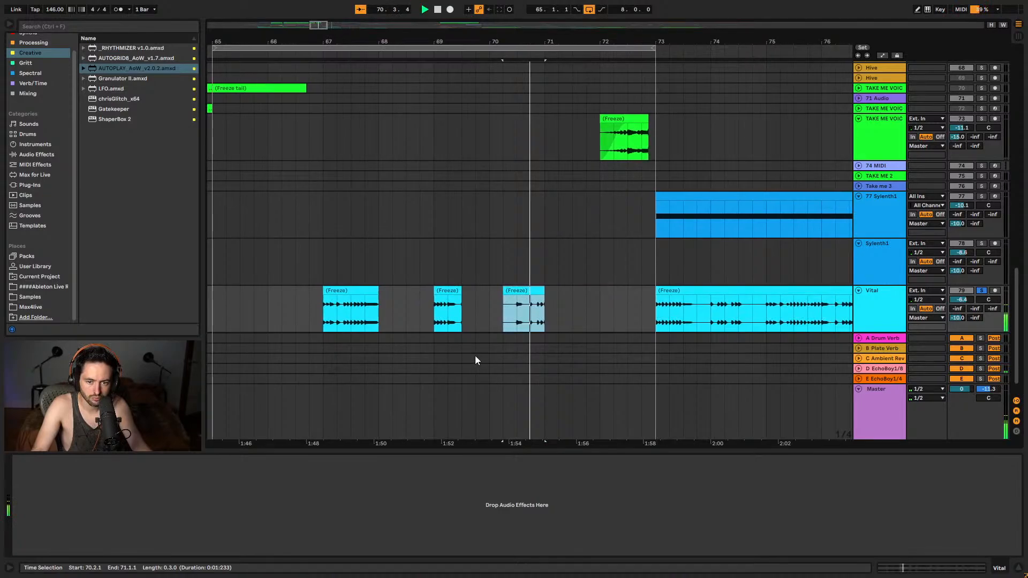
{"action": "key", "text": "space"}
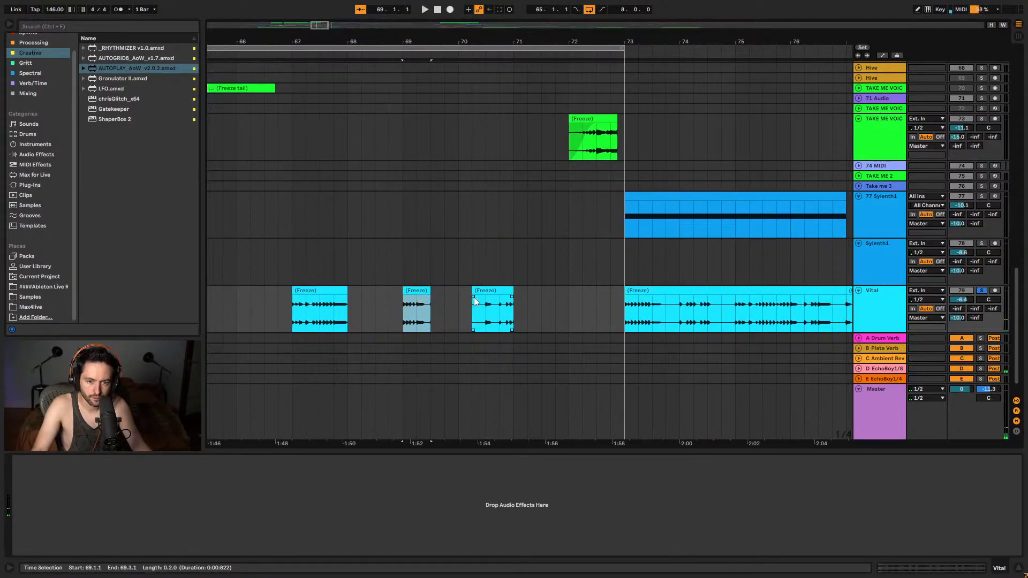
- Shorten the three-beat Vital clip to two beats, place it at 69.3.1 directly after the 69.1.1 clip, and play the pair
{"action": "key", "text": "ctrl+z"}
{"action": "key", "text": "ctrl+z"}
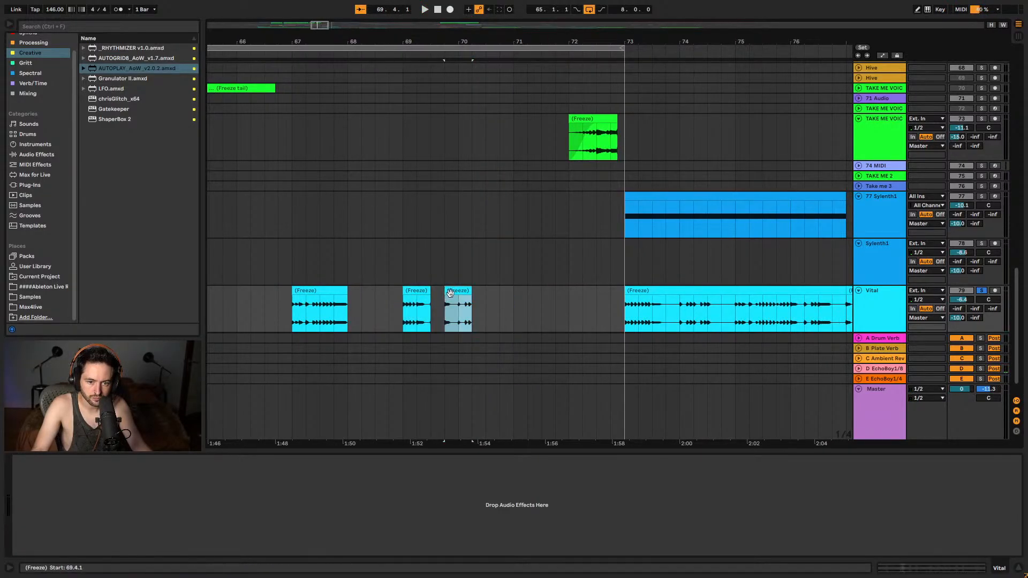
{"action": "key", "text": "ctrl+z"}
{"action": "key", "text": "ctrl+z"}
{"action": "key", "text": "space"}
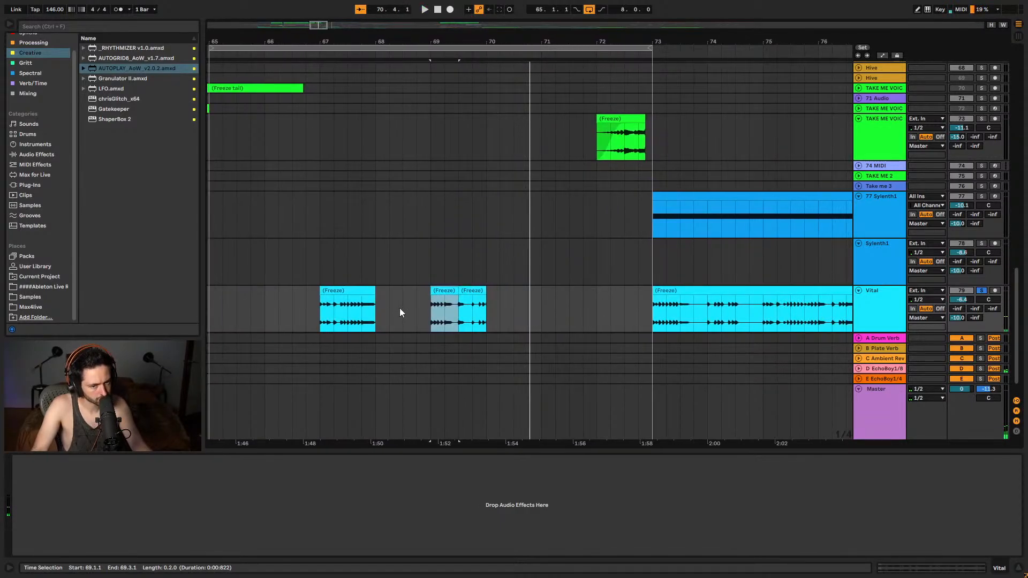
{"action": "left_click", "coordinate": [445, 309]}
{"action": "key", "text": "space"}
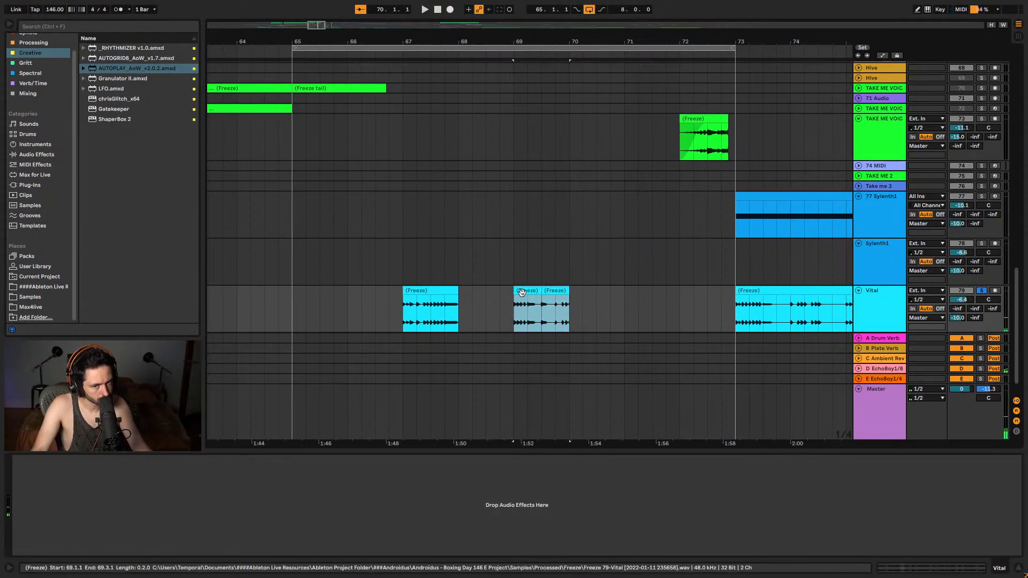
- Move the two adjoining two-beat Vital clips to 68.1.1 and play the sequence from bar 67
{"action": "left_click_drag", "start_coordinate": [521, 292], "coordinate": [474, 297]}
{"action": "left_click", "coordinate": [456, 305]}
{"action": "key", "text": "space"}
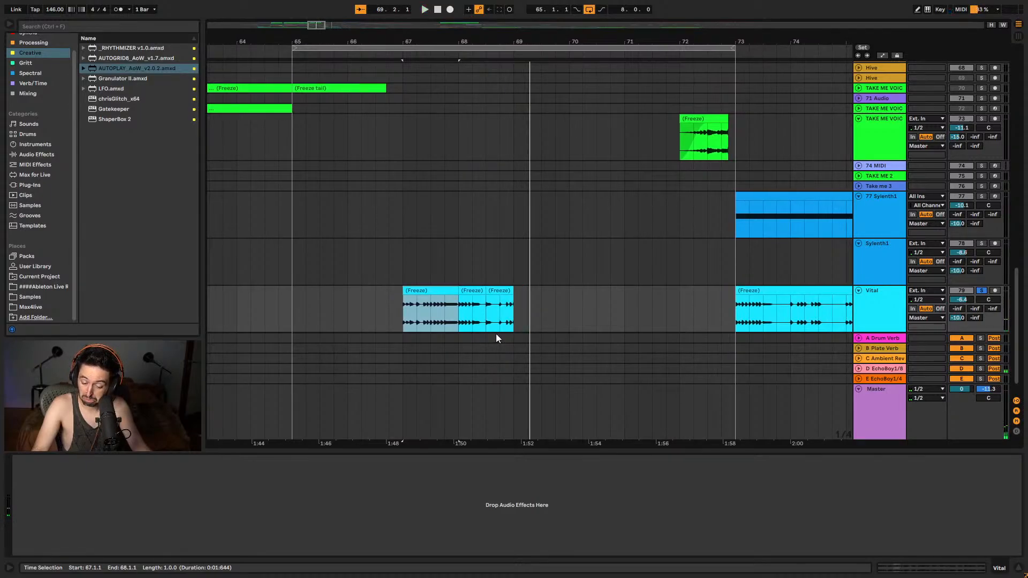
- Set a 1/32 fixed grid, trim the bar 67 Vital clip's end to 67.4.3 with a short fade-out, and play it
{"action": "key", "text": "plus"}
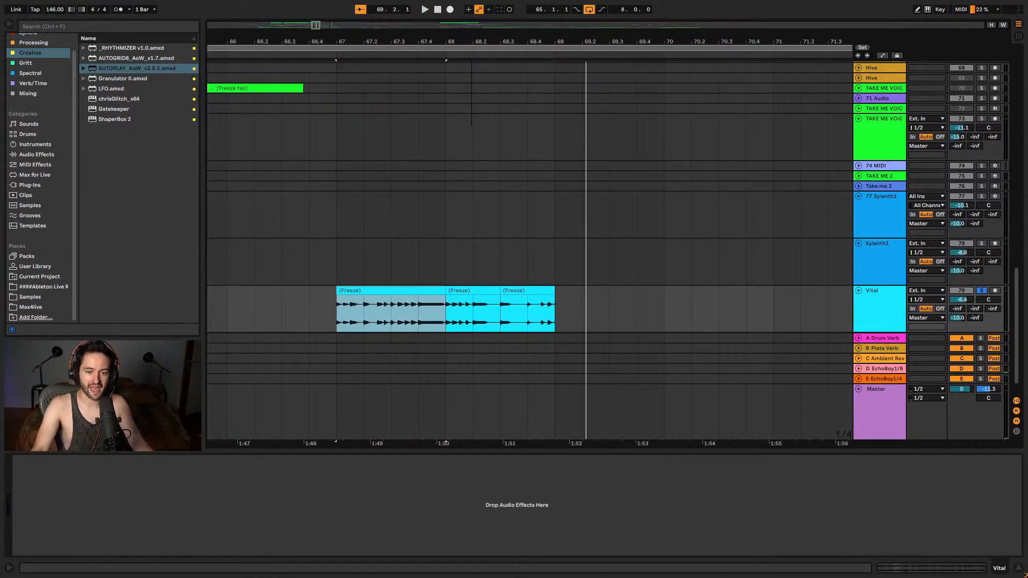
{"action": "left_click", "coordinate": [403, 319]}
{"action": "key", "text": "plus"}
{"action": "right_click", "coordinate": [409, 277]}
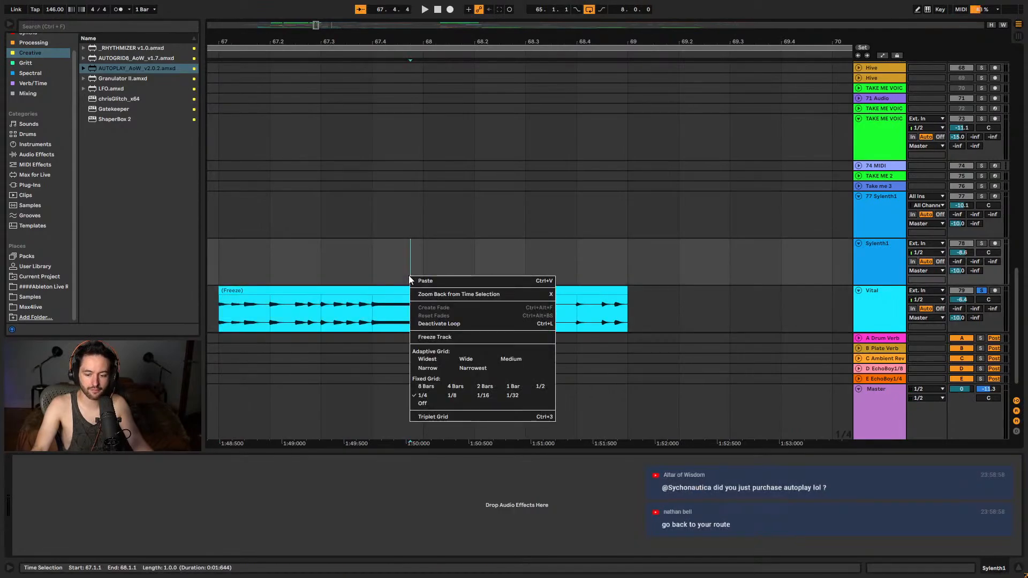
{"action": "left_click", "coordinate": [512, 394]}
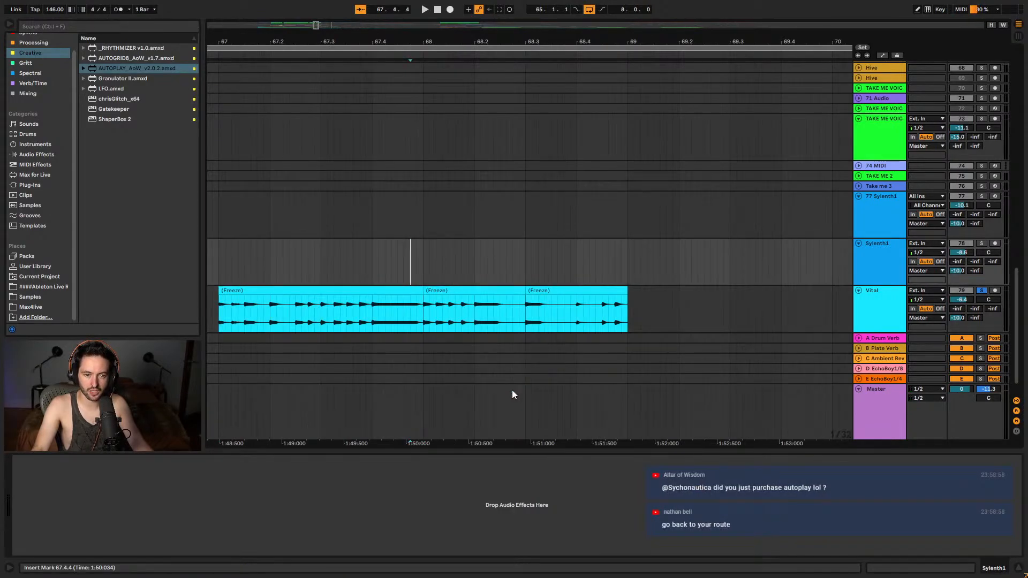
{"action": "left_click_drag", "start_coordinate": [420, 291], "coordinate": [404, 294]}
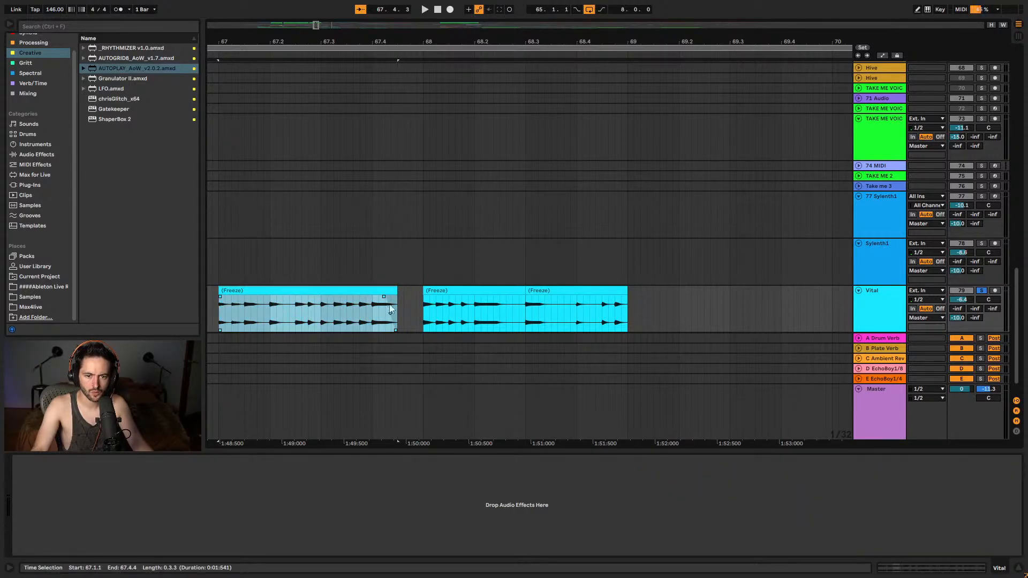
{"action": "key", "text": "space"}
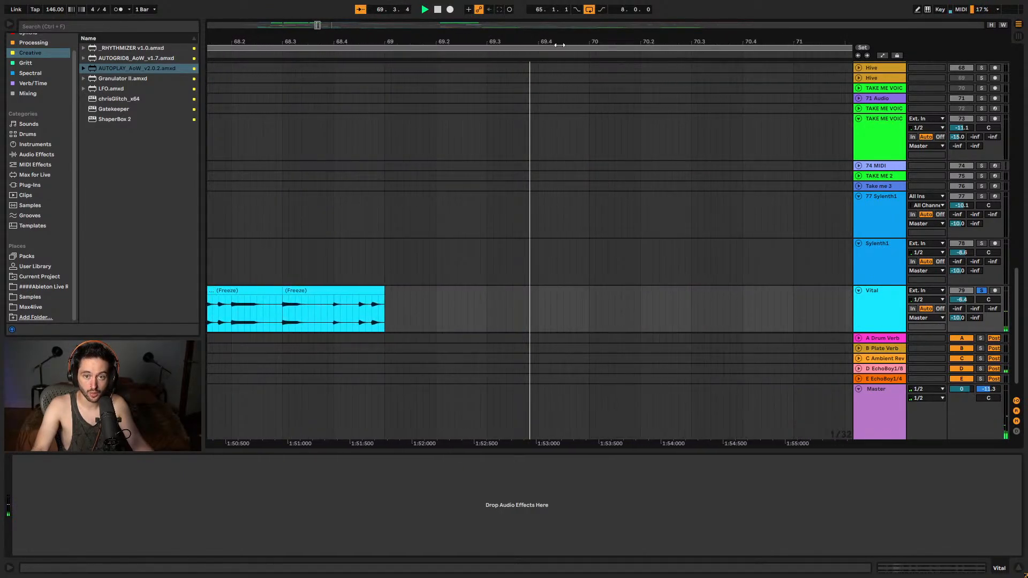
- Play the Vital audio from bar 73 and trim that clip's start to 74.1.1
{"action": "left_click_drag", "start_coordinate": [560, 45], "coordinate": [560, 32]}
{"action": "left_click", "coordinate": [777, 311]}
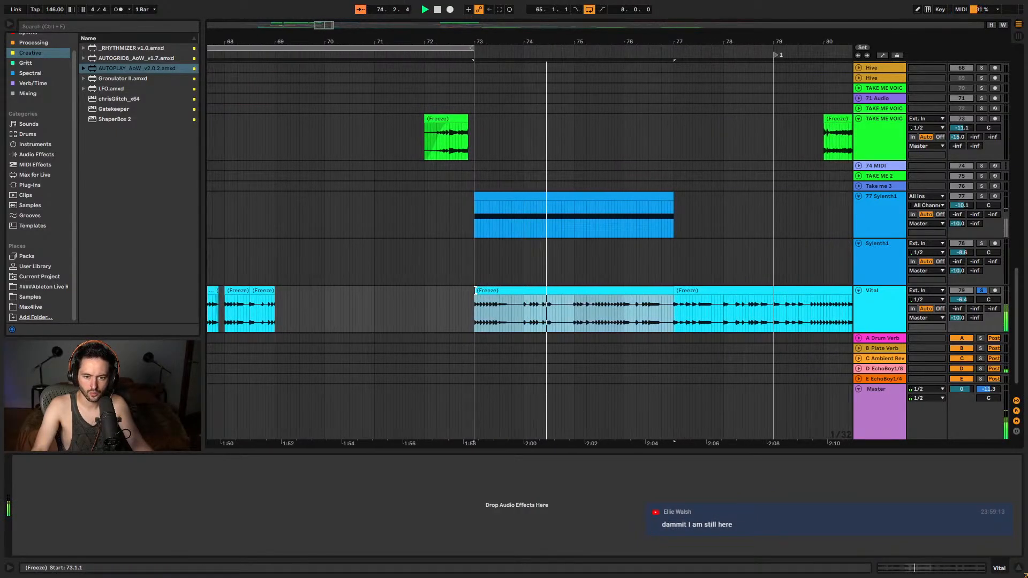
{"action": "left_click_drag", "start_coordinate": [480, 293], "coordinate": [523, 296]}
{"action": "key", "text": "space"}
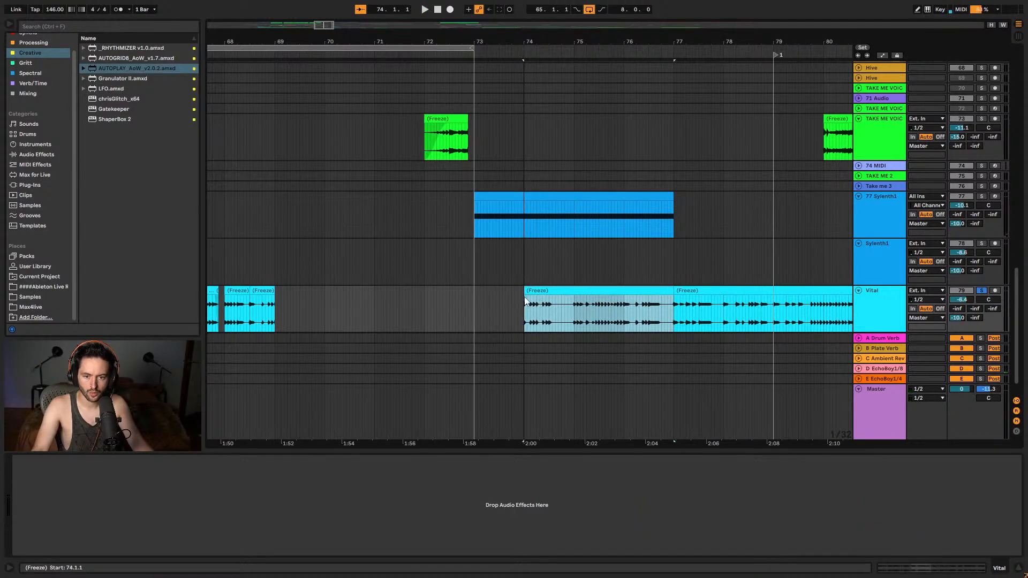
- Set a 1/8 fixed grid, move the 74.1.1–74.3.3 piece of Vital audio to 69.1.1, and play from 67.1.1
{"action": "left_click", "coordinate": [560, 326]}
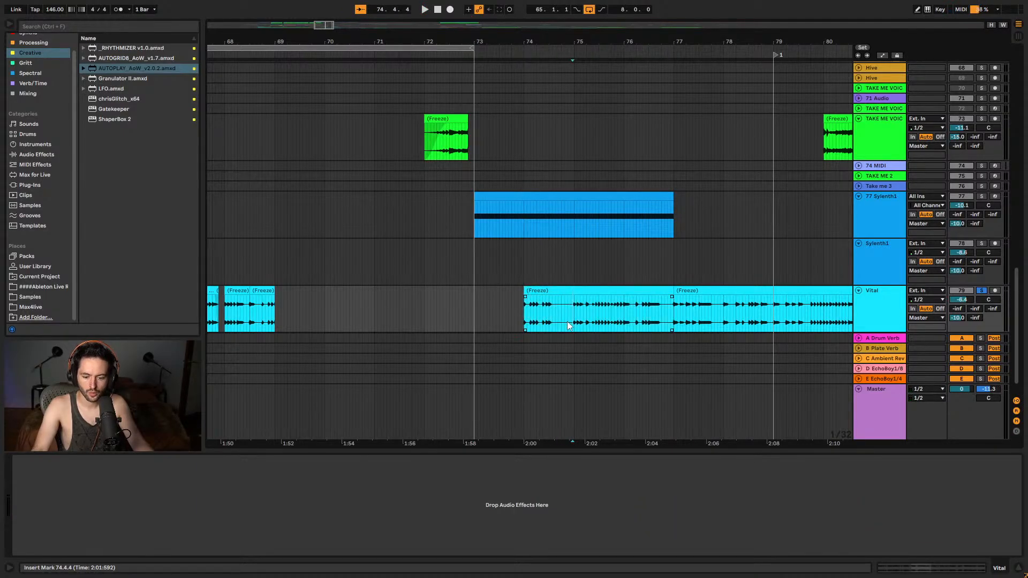
{"action": "right_click", "coordinate": [568, 322]}
{"action": "left_click", "coordinate": [629, 533]}
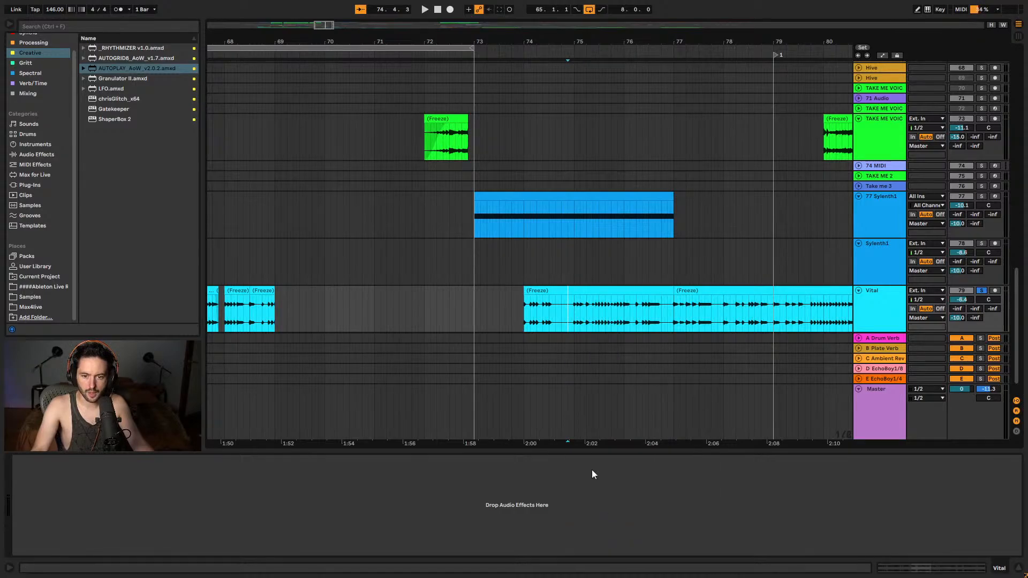
{"action": "left_click_drag", "start_coordinate": [565, 304], "coordinate": [314, 319]}
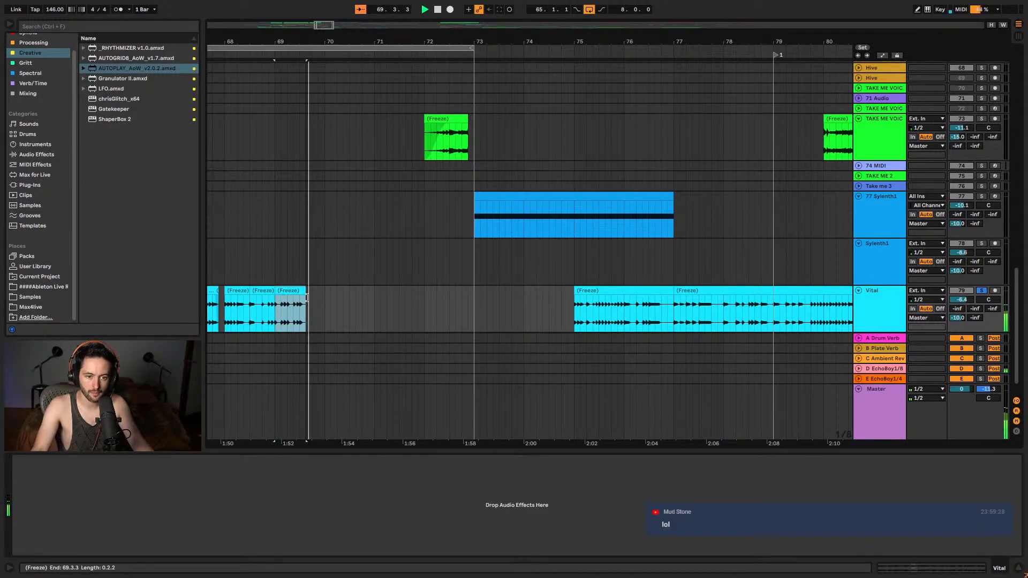
{"action": "scroll", "coordinate": [400, 319], "scroll_direction": "left", "scroll_amount": 4}
{"action": "left_click", "coordinate": [414, 291]}
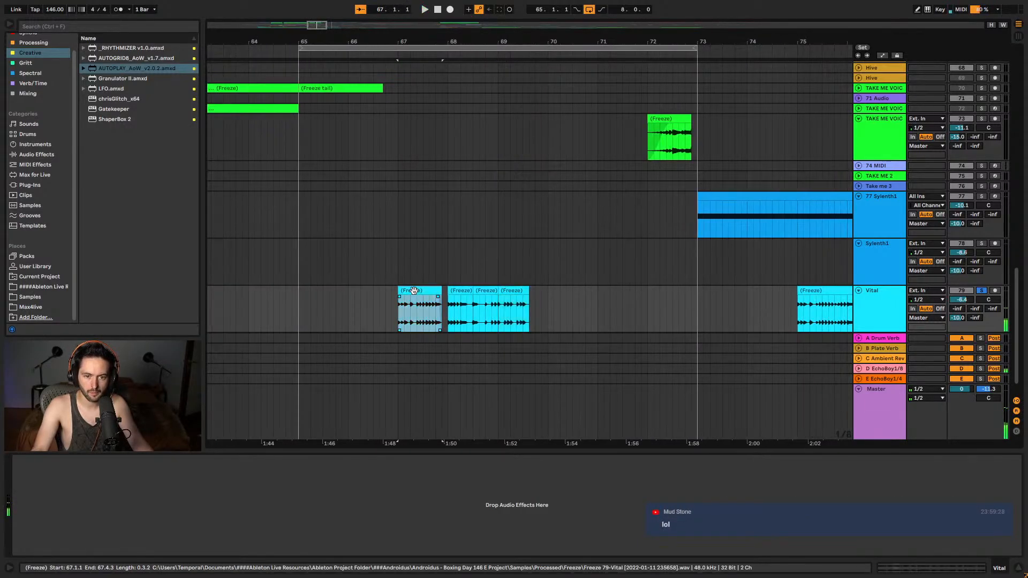
{"action": "key", "text": "space"}
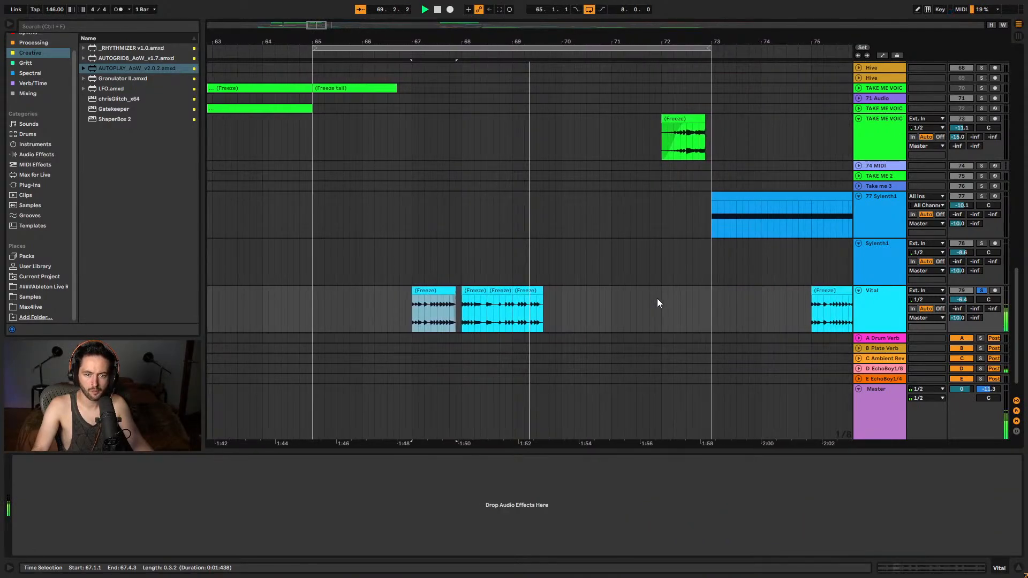
- Audition the two-bar Vital clip at 75.1.1 from several points and move it to 70.1.1
{"action": "left_click", "coordinate": [779, 308]}
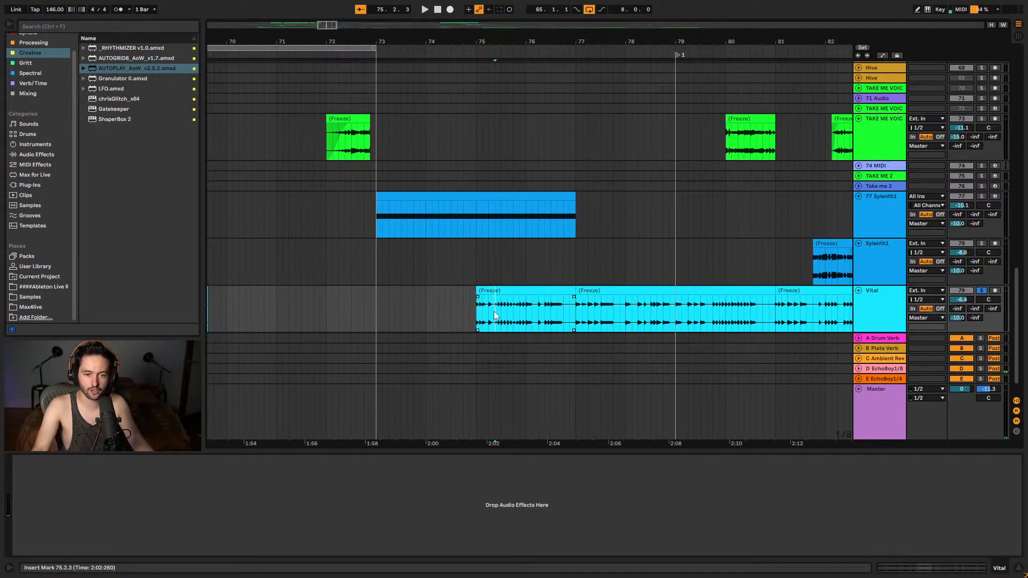
{"action": "left_click", "coordinate": [494, 310]}
{"action": "key", "text": "space"}
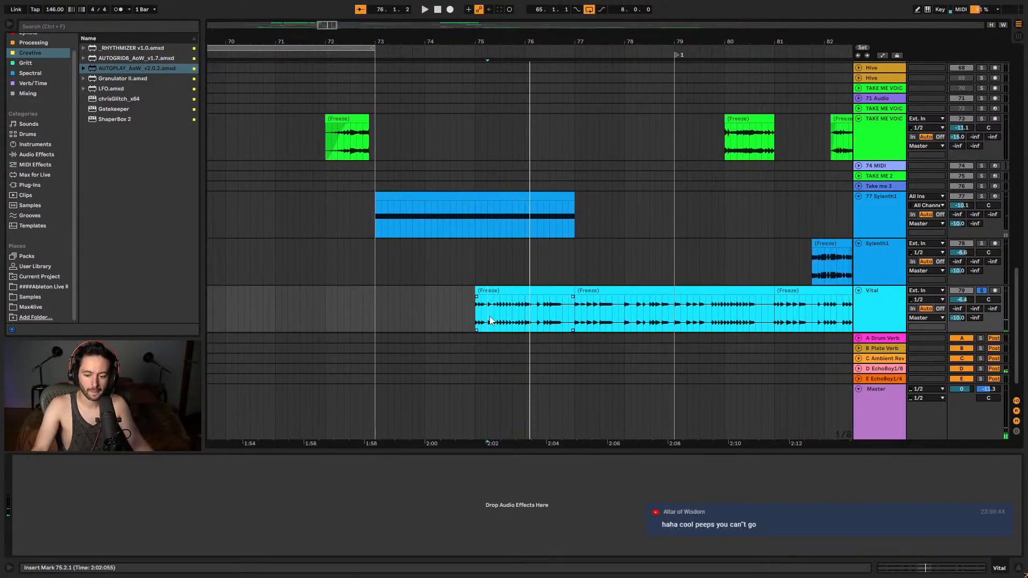
{"action": "left_click", "coordinate": [478, 320]}
{"action": "key", "text": "space"}
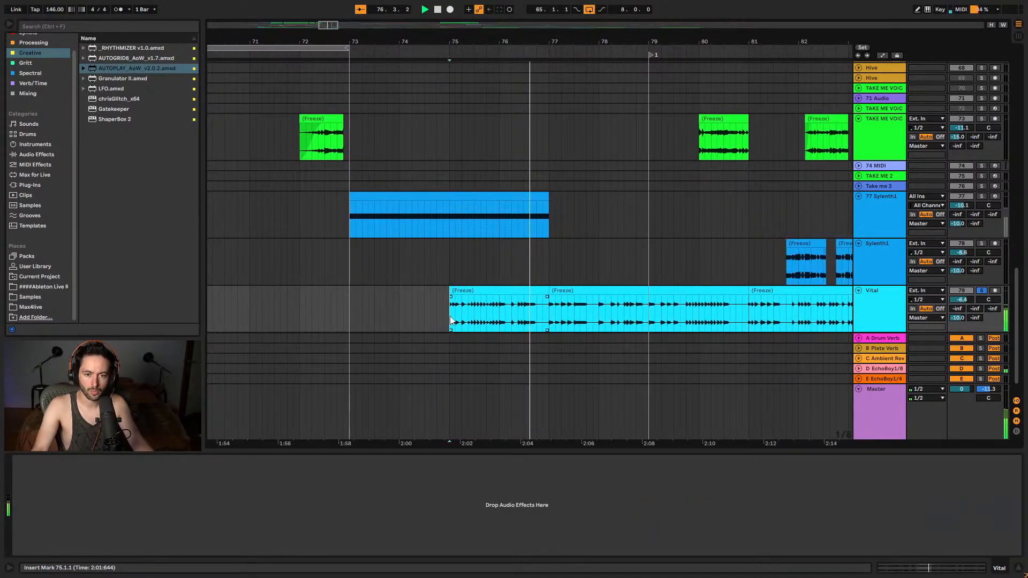
{"action": "left_click", "coordinate": [502, 289]}
{"action": "left_click_drag", "start_coordinate": [500, 292], "coordinate": [293, 300]}
{"action": "scroll", "coordinate": [294, 300], "scroll_direction": "left", "scroll_amount": 5}
{"action": "scroll", "coordinate": [563, 255], "scroll_direction": "left", "scroll_amount": 3}
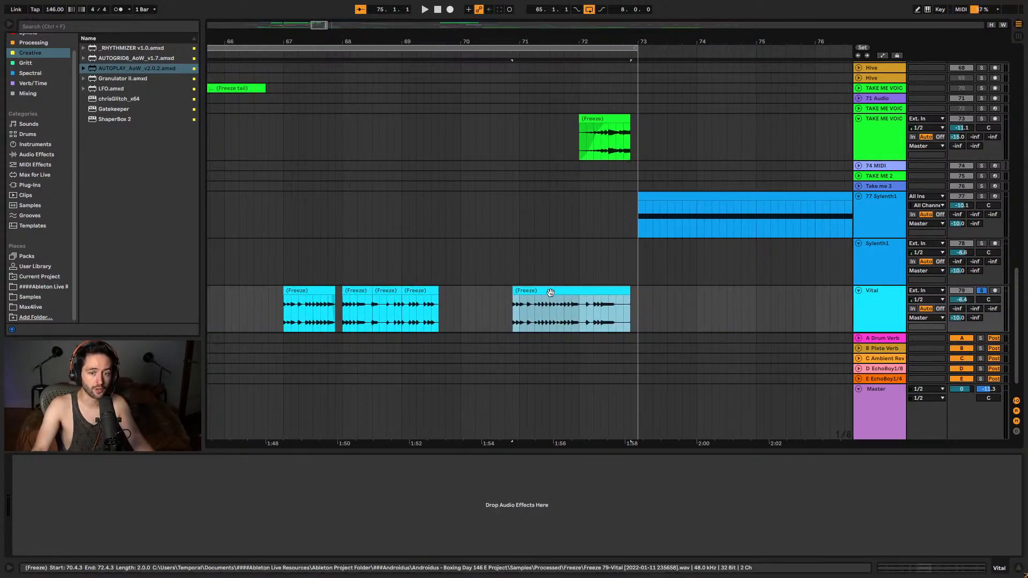
{"action": "left_click_drag", "start_coordinate": [548, 291], "coordinate": [497, 294]}
{"action": "key", "text": "space"}
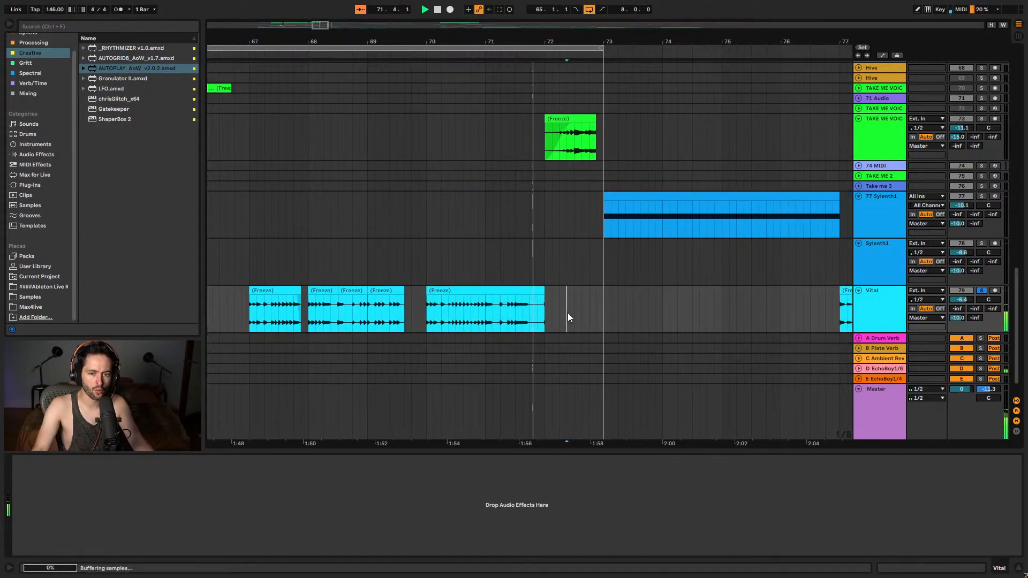
- Add a short fade-out to the two-bar Vital clip's end at 72.1.1 and play the Vital sequence from 67.1.1
{"action": "left_click", "coordinate": [567, 313]}
{"action": "left_click", "coordinate": [292, 303]}
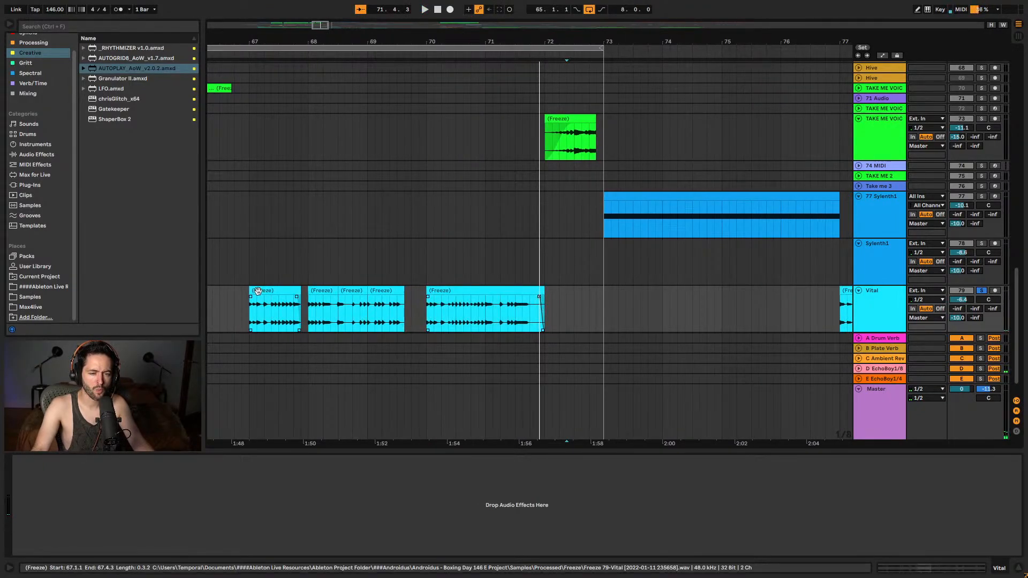
{"action": "key", "text": "space"}
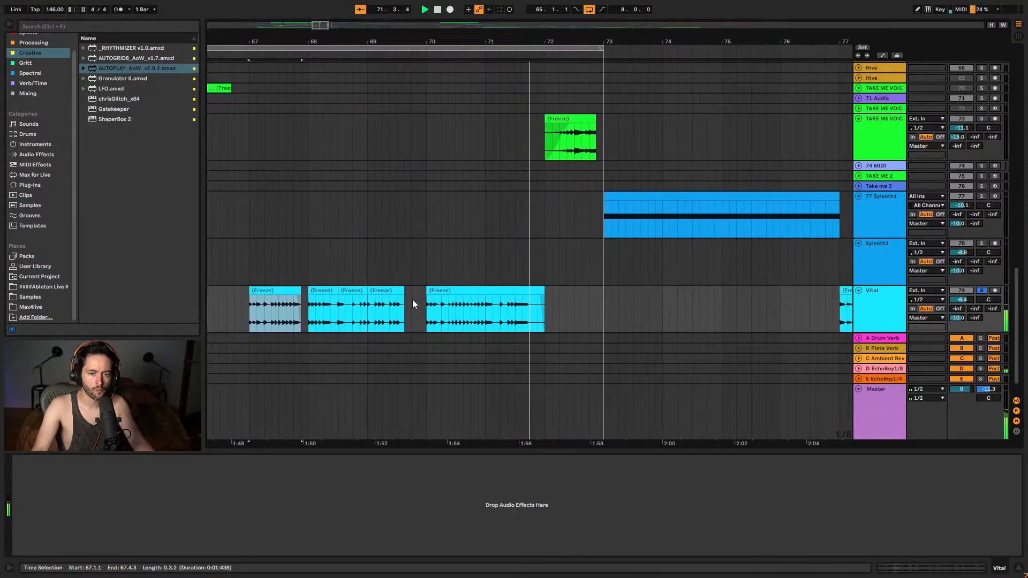
{"action": "key", "text": "space"}
- Move the short Vital clip from 69.1.1 out to 73.4.1 and put the two-bar clip in its place at 69.1.1
{"action": "left_click_drag", "start_coordinate": [365, 291], "coordinate": [614, 311]}
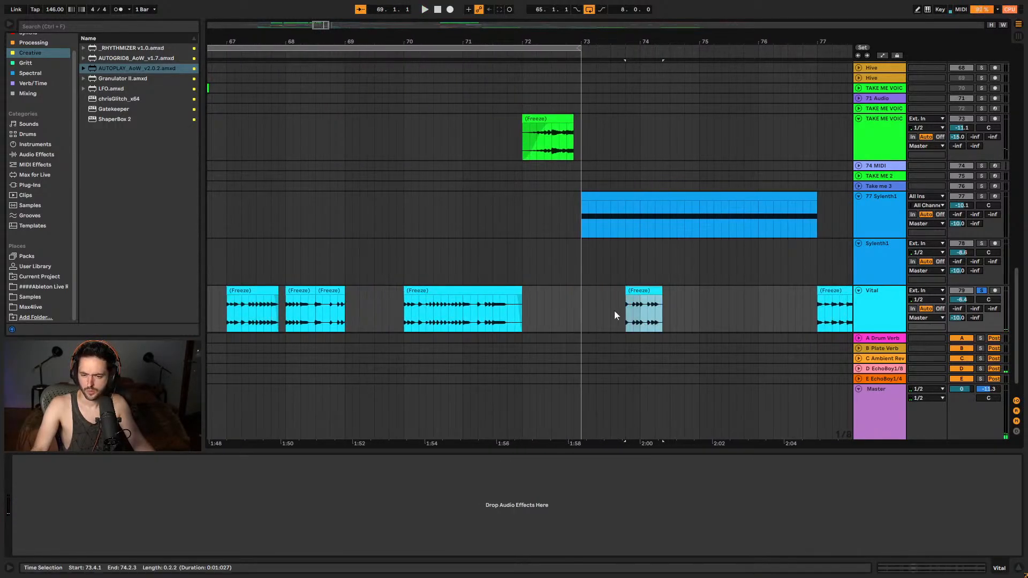
{"action": "left_click_drag", "start_coordinate": [480, 304], "coordinate": [421, 303]}
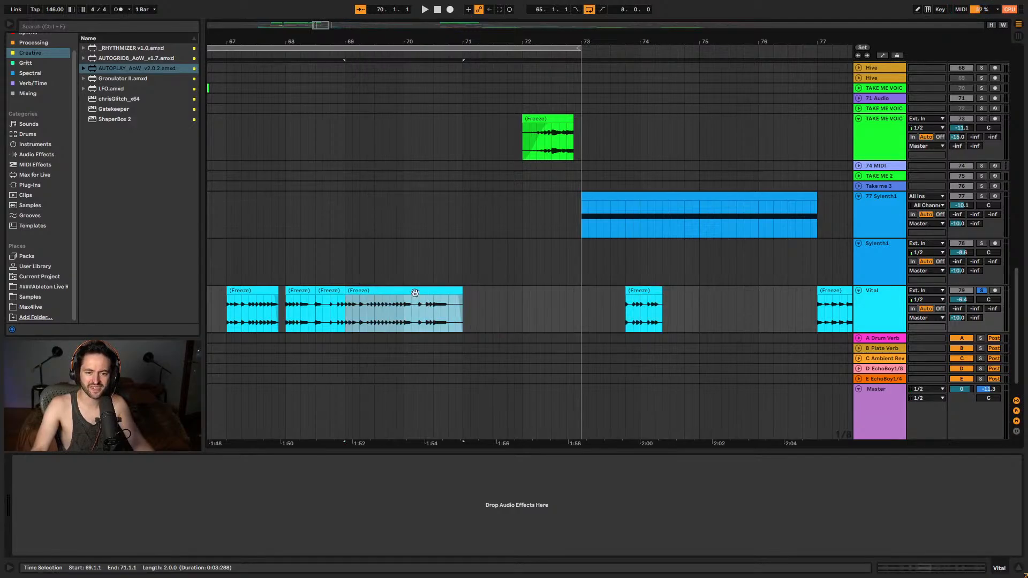
- Move the Vital clips spanning 67.1.1–71.1.1 together to 69.1.1 so the sequence ends at 73.1.1
{"action": "left_click_drag", "start_coordinate": [579, 49], "coordinate": [522, 54]}
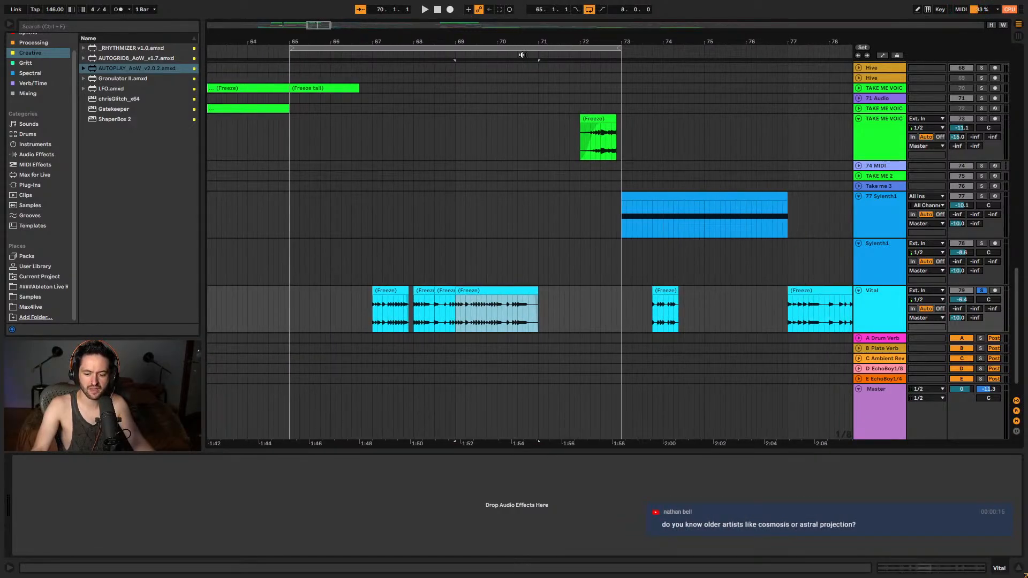
{"action": "left_click", "coordinate": [399, 290]}
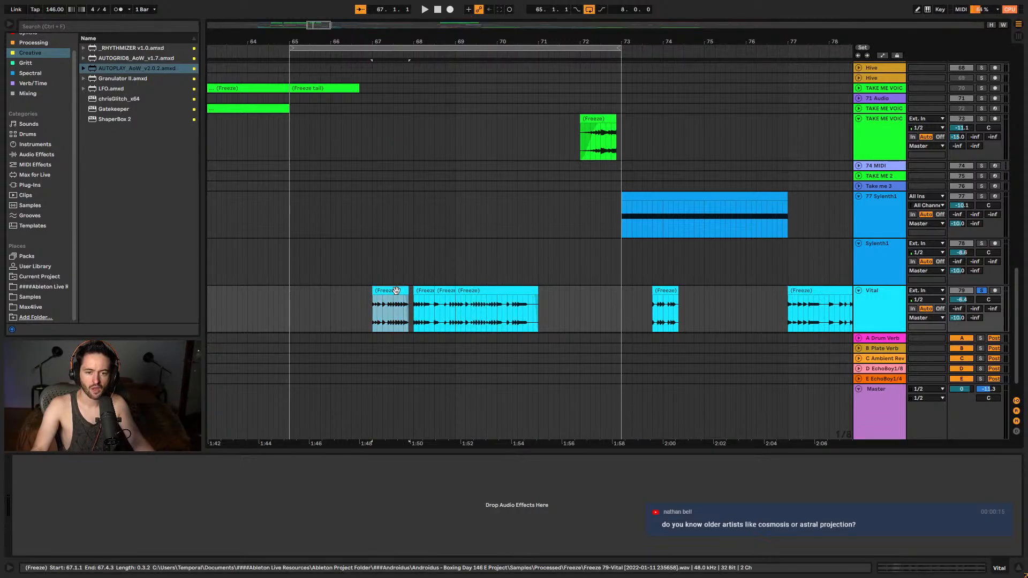
{"action": "left_click_drag", "start_coordinate": [507, 291], "coordinate": [481, 303]}
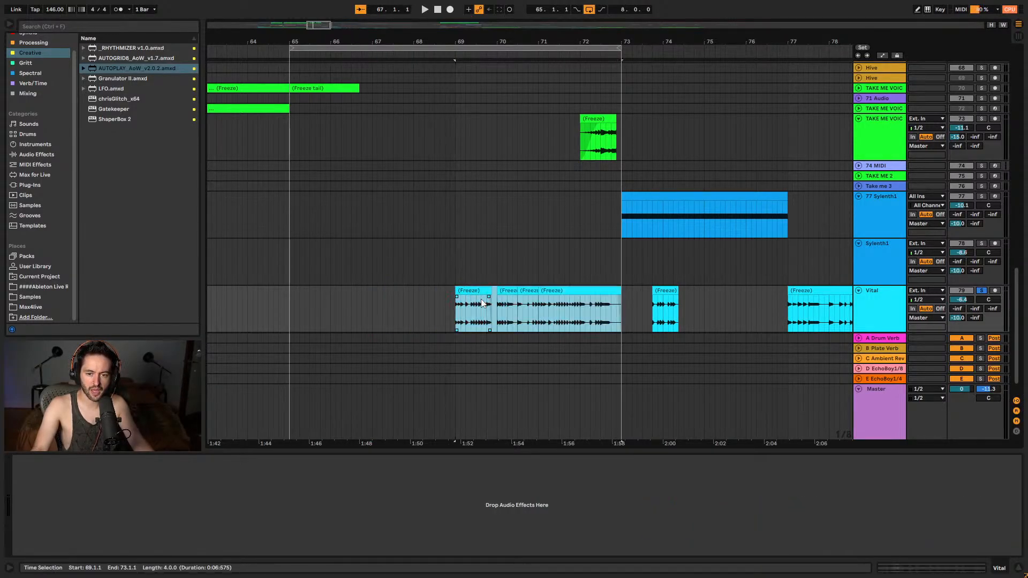
- Unsolo the Vital track and play the arrangement from 65.1.1
{"action": "left_click", "coordinate": [288, 310]}
{"action": "key", "text": "space"}
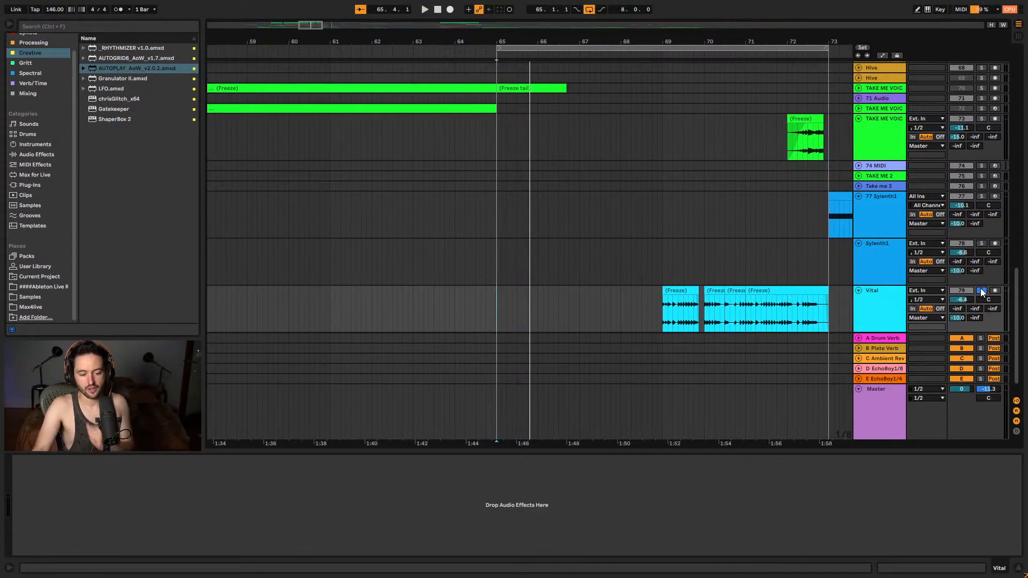
{"action": "left_click", "coordinate": [979, 289]}
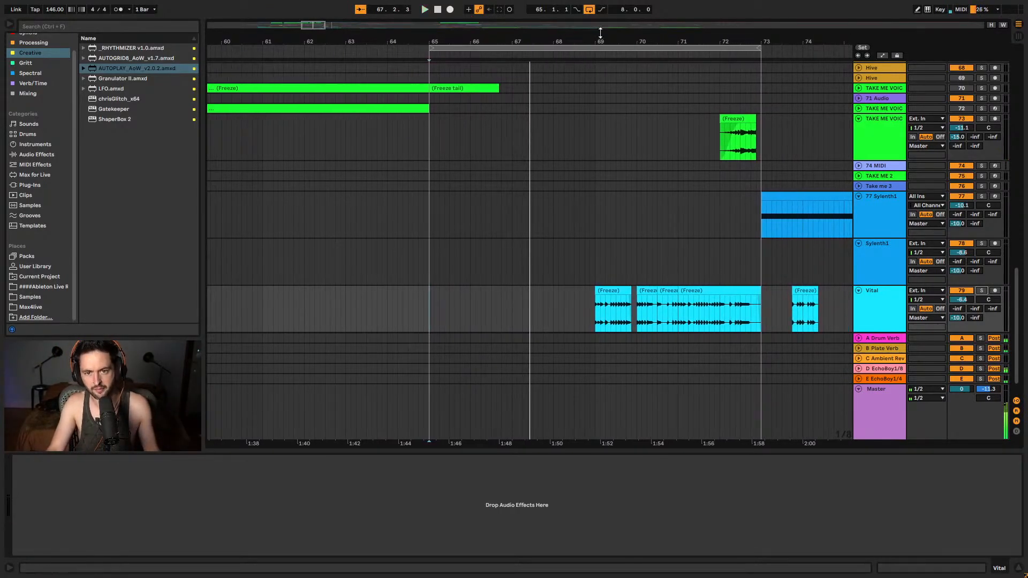
- Play the full arrangement from 32.1.1 to hear the build-up leading into the Vital fill
{"action": "key", "text": "minus"}
{"action": "key", "text": "minus"}
{"action": "key", "text": "minus"}
{"action": "left_click", "coordinate": [319, 155]}
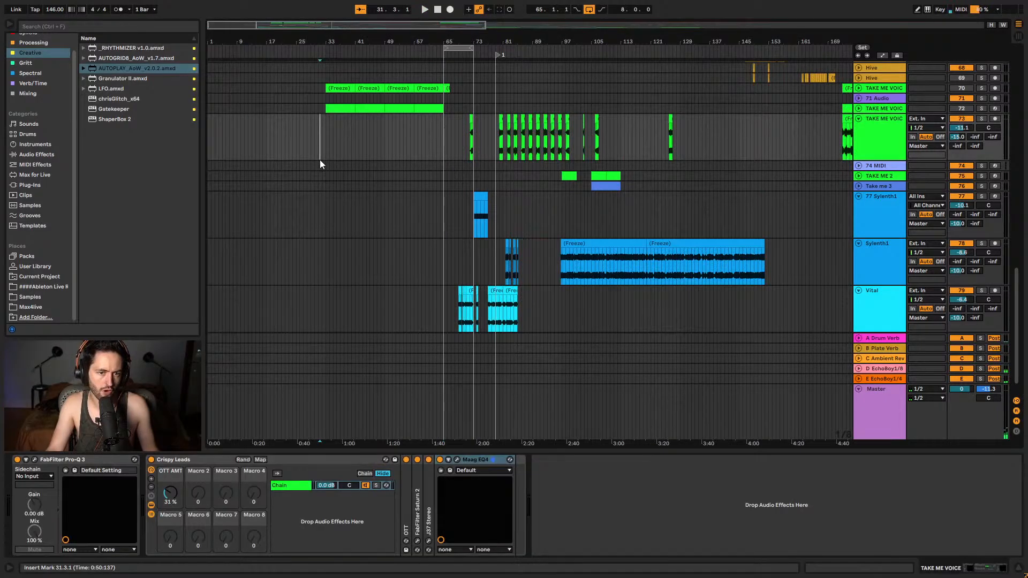
{"action": "key", "text": "plus"}
{"action": "key", "text": "plus"}
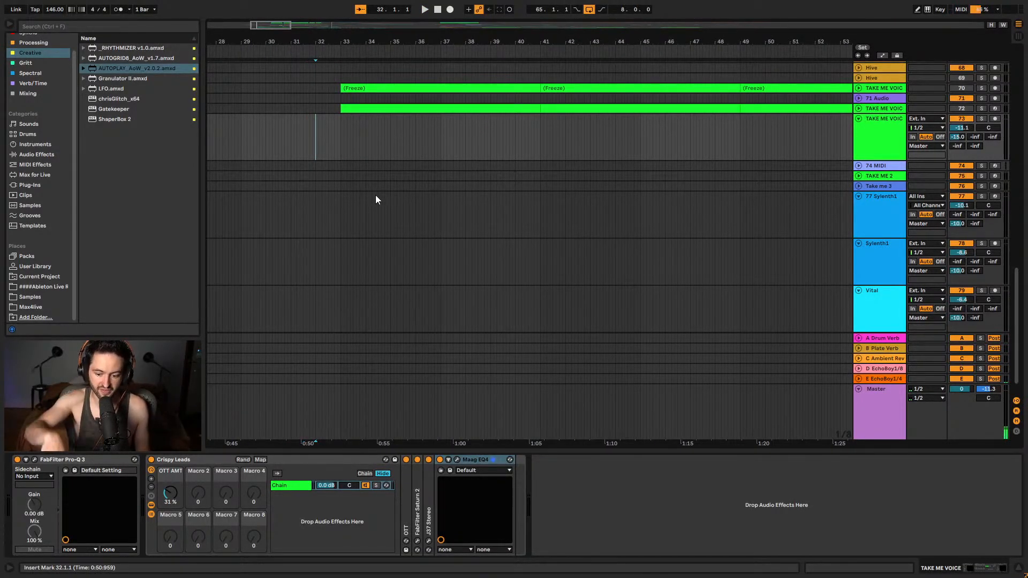
{"action": "key", "text": "space"}
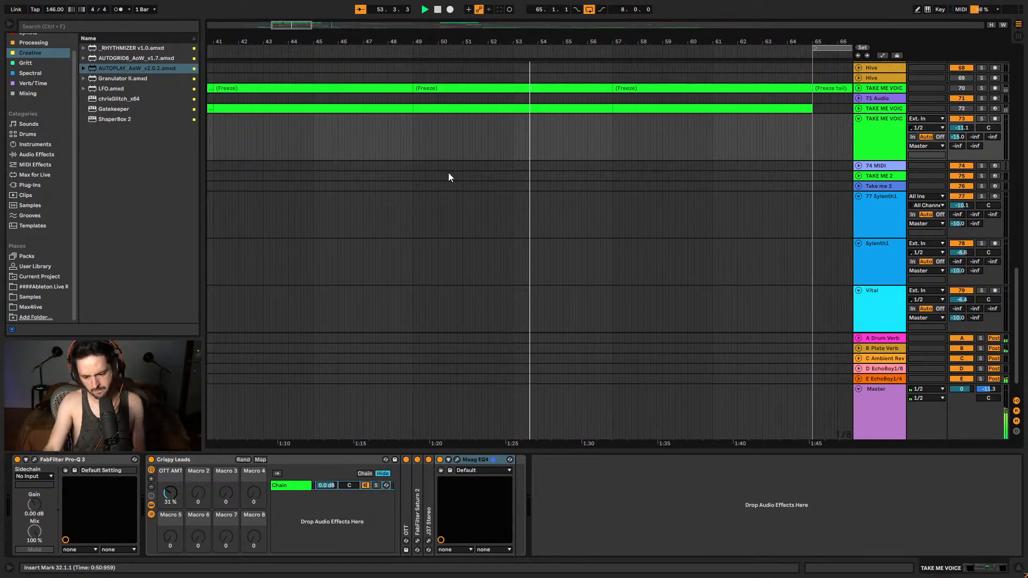
- Set a one-bar grid and add a locator at 57.1.1
{"action": "left_click_drag", "start_coordinate": [626, 45], "coordinate": [627, 37]}
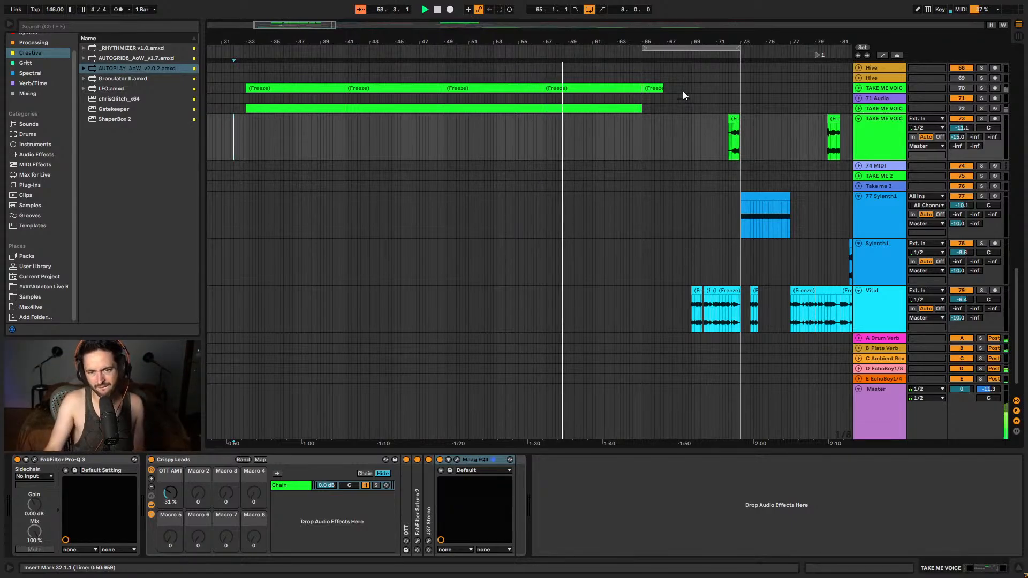
{"action": "scroll", "coordinate": [640, 158], "scroll_direction": "up", "scroll_amount": 3}
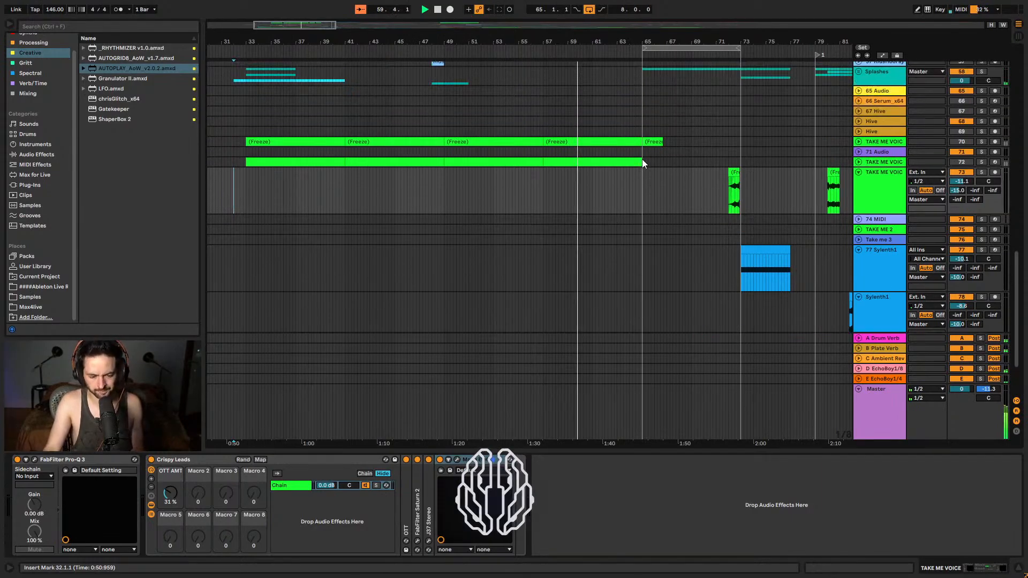
{"action": "scroll", "coordinate": [642, 160], "scroll_direction": "up", "scroll_amount": 15}
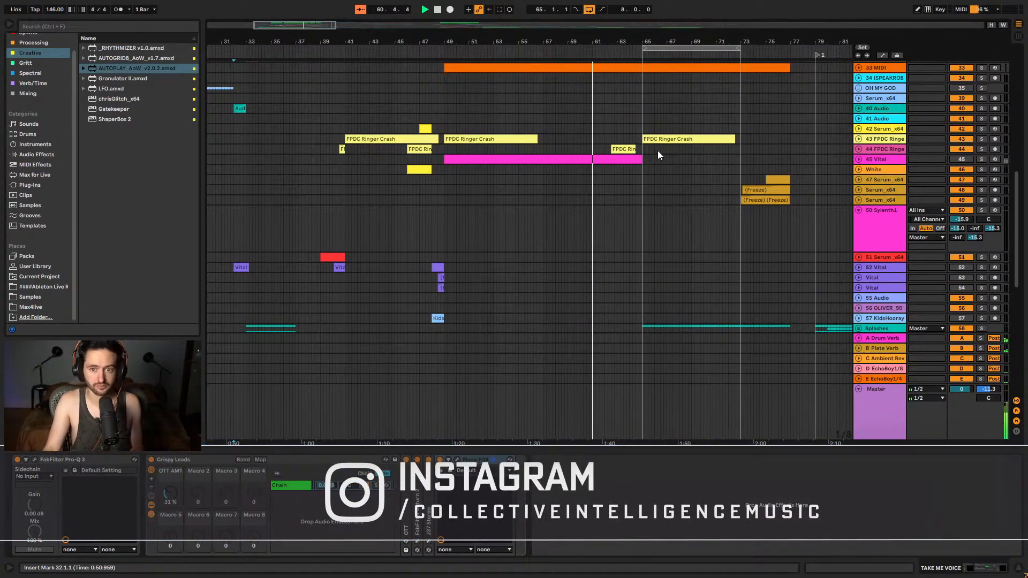
{"action": "scroll", "coordinate": [657, 150], "scroll_direction": "up", "scroll_amount": 5}
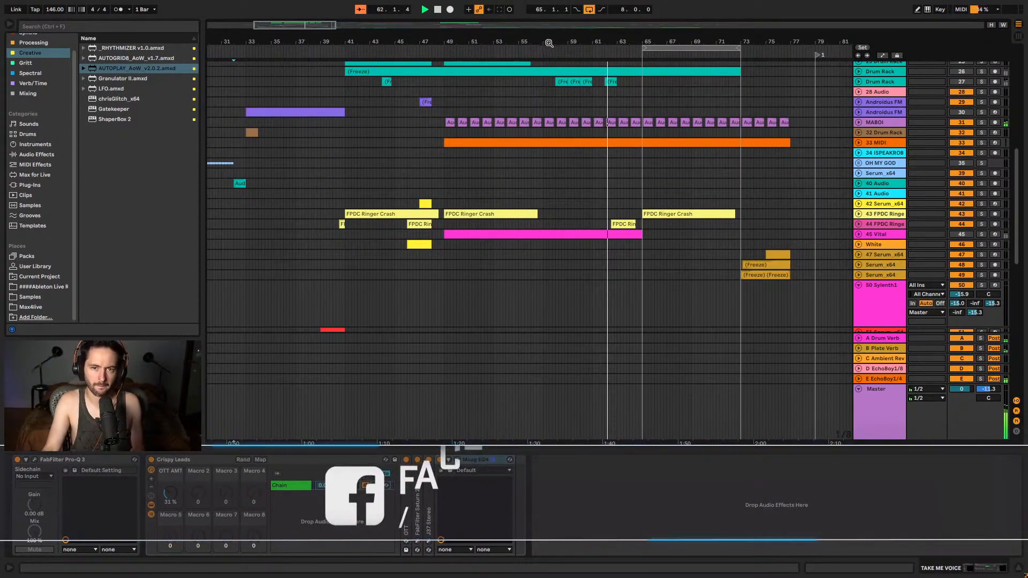
{"action": "left_click_drag", "start_coordinate": [548, 43], "coordinate": [558, 79]}
{"action": "right_click", "coordinate": [539, 92]}
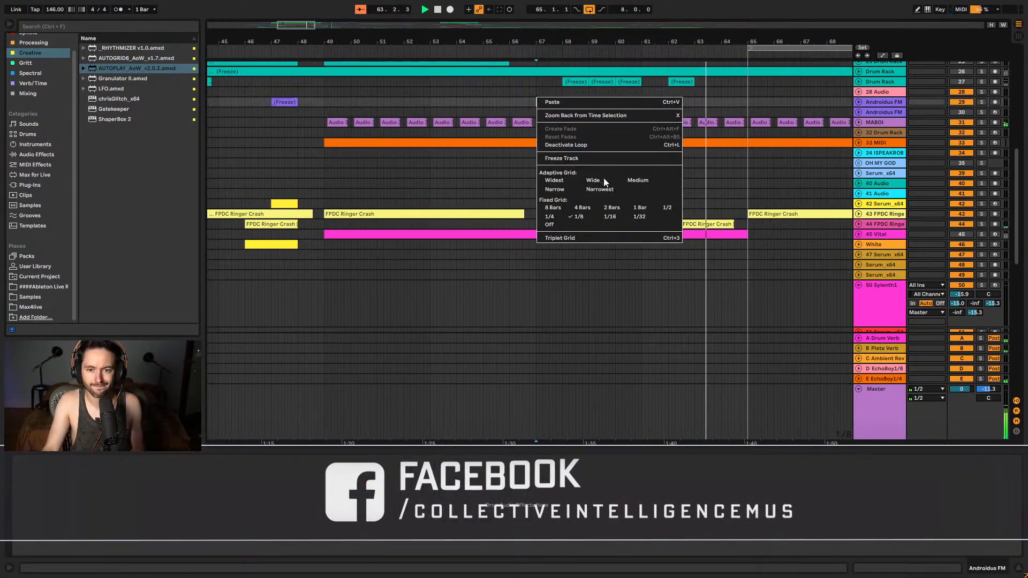
{"action": "left_click", "coordinate": [592, 180]}
{"action": "right_click", "coordinate": [538, 54]}
{"action": "left_click", "coordinate": [545, 80]}
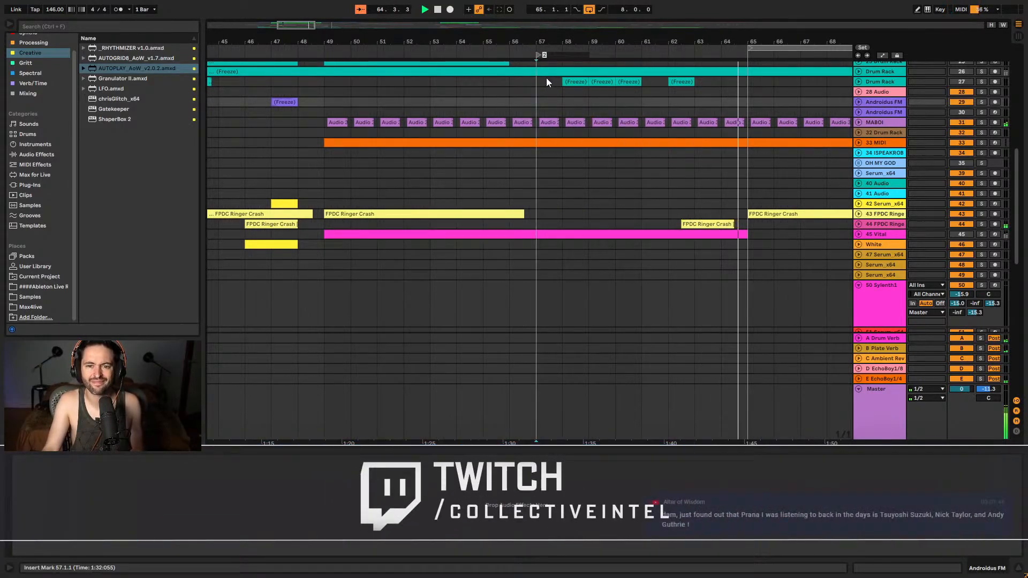
- Deactivate the short Vital clip at 69.1.1
{"action": "scroll", "coordinate": [589, 107], "scroll_direction": "right", "scroll_amount": 5}
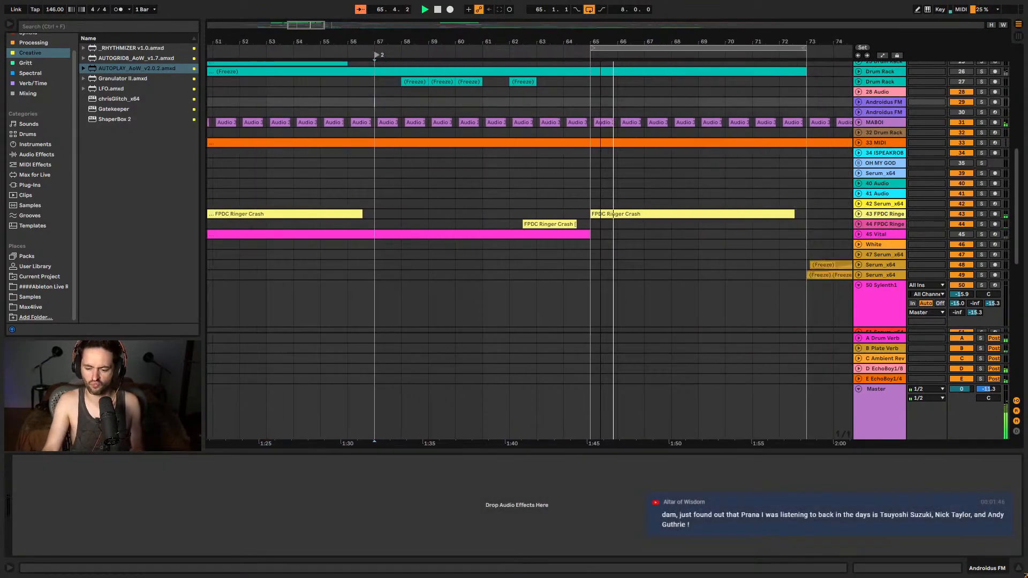
{"action": "scroll", "coordinate": [637, 138], "scroll_direction": "down", "scroll_amount": 3}
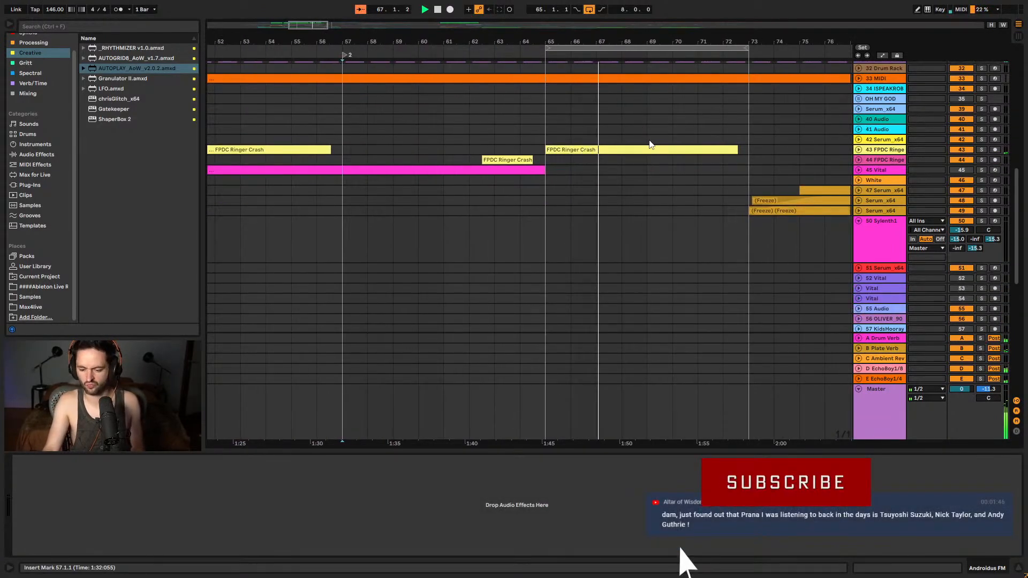
{"action": "scroll", "coordinate": [648, 140], "scroll_direction": "down", "scroll_amount": 3}
{"action": "scroll", "coordinate": [653, 137], "scroll_direction": "down", "scroll_amount": 8}
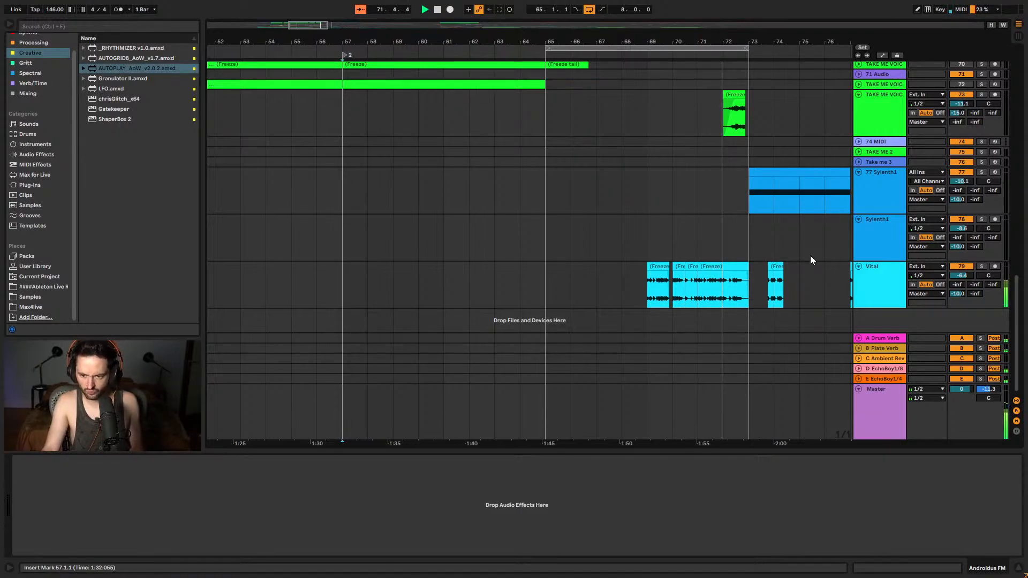
{"action": "left_click", "coordinate": [728, 266]}
{"action": "left_click", "coordinate": [692, 267]}
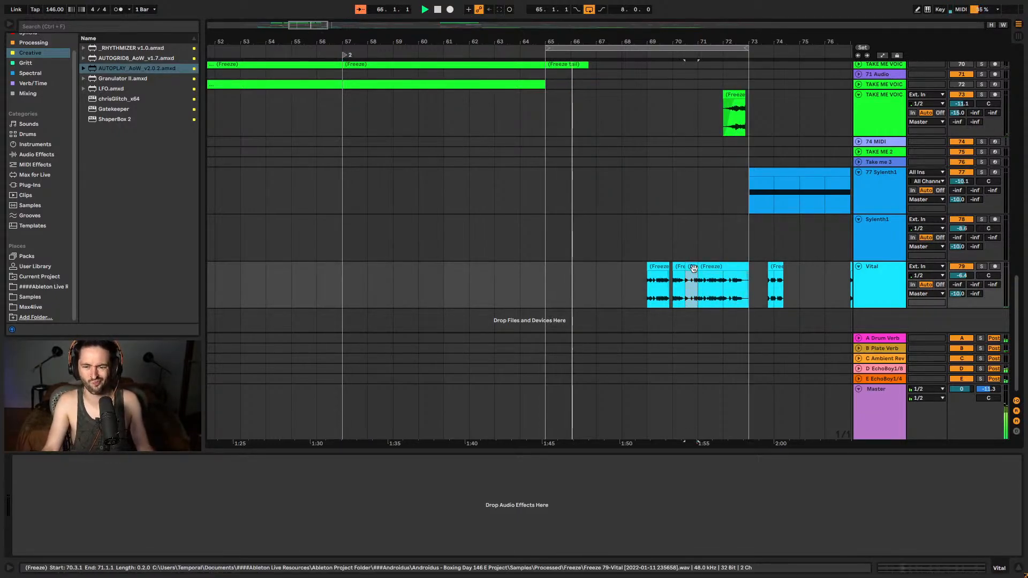
{"action": "left_click", "coordinate": [660, 268]}
{"action": "key", "text": "0"}
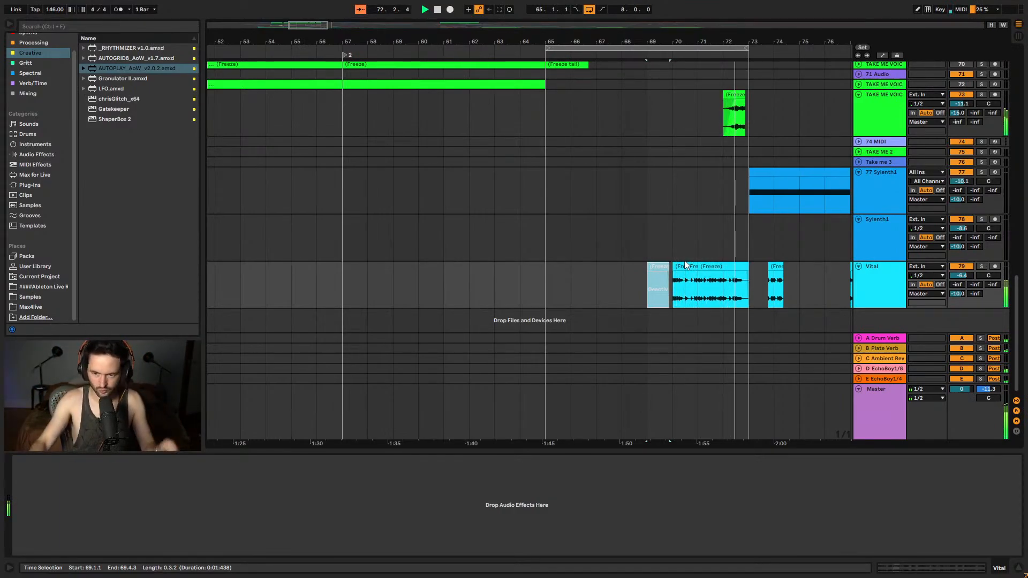
- Loop the Vital audio from 71.1.1 to 72.1.1 and audition it with the Vital track soloed
{"action": "left_click", "coordinate": [705, 296]}
{"action": "left_click_drag", "start_coordinate": [705, 295], "coordinate": [533, 296]}
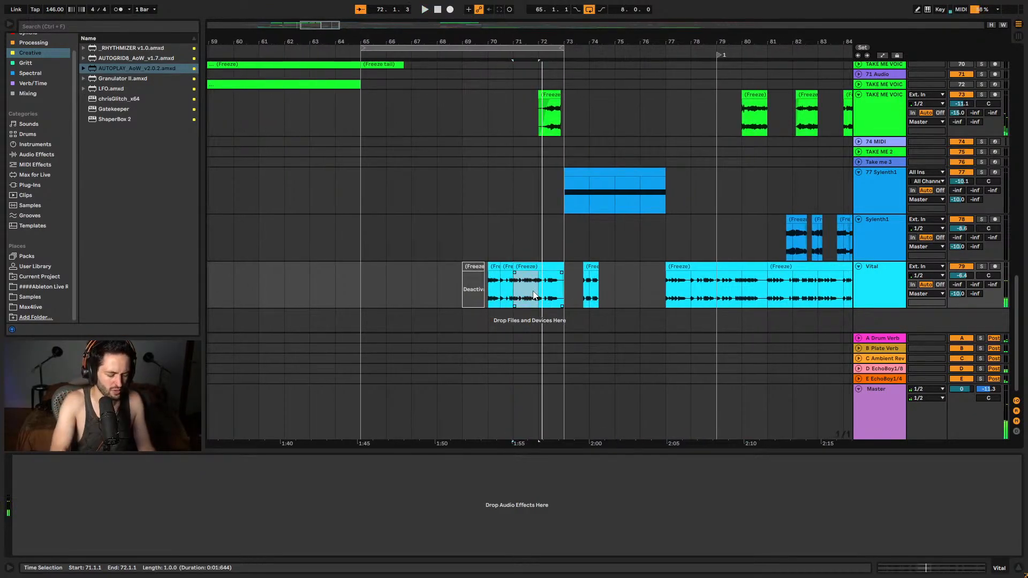
{"action": "key", "text": "ctrl+l"}
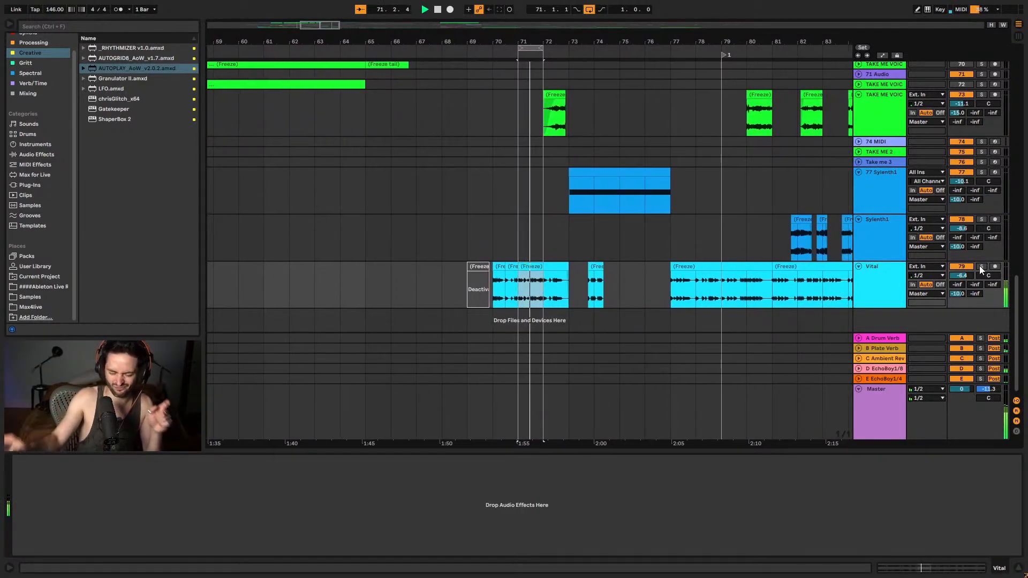
{"action": "left_click", "coordinate": [980, 266]}
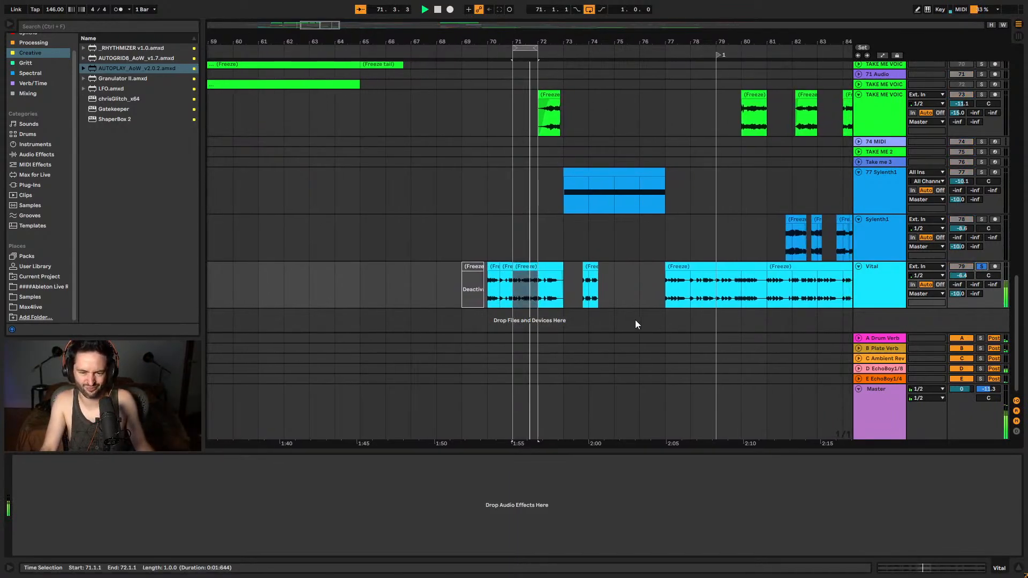
{"action": "key", "text": "plus"}
{"action": "key", "text": "plus"}
{"action": "key", "text": "plus"}
{"action": "key", "text": "plus"}
{"action": "key", "text": "plus"}
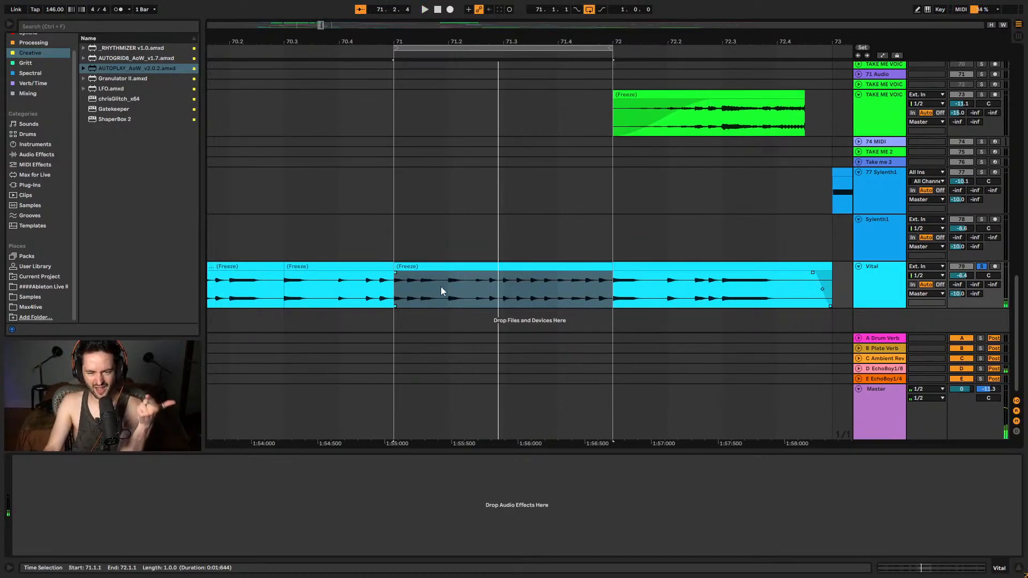
- Select the short Vital clip at 70.3.1 and audition it leading into bar 71
{"action": "left_click_drag", "start_coordinate": [519, 42], "coordinate": [579, 75]}
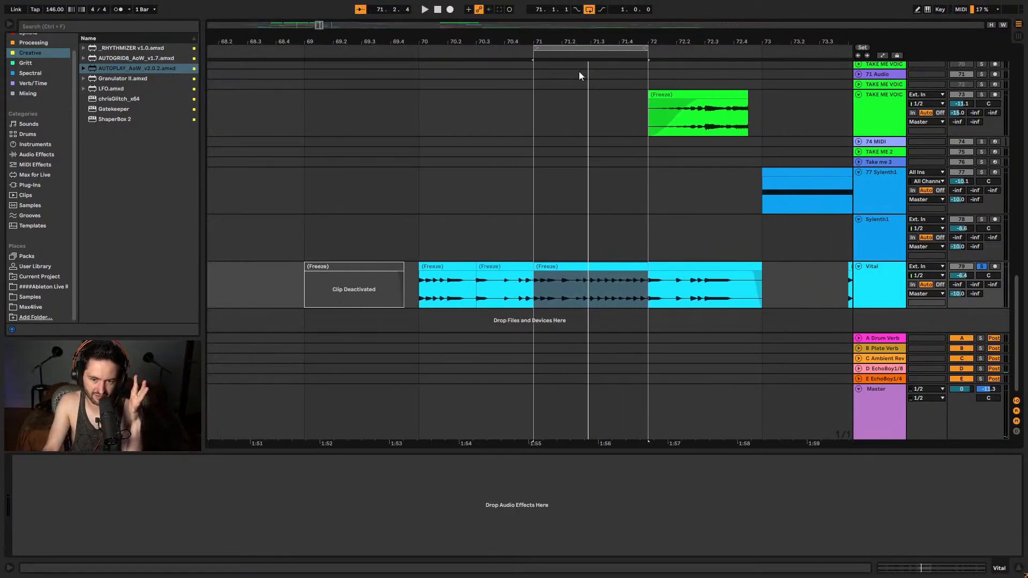
{"action": "left_click", "coordinate": [496, 262]}
{"action": "key", "text": "space"}
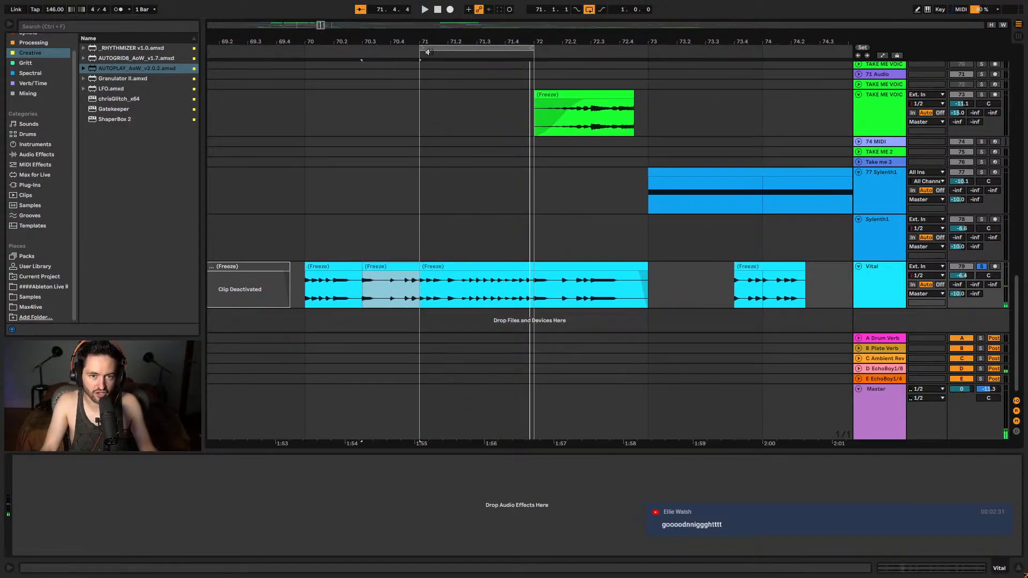
- Set a 1/4 grid, extend the loop's start back to 70.3.1, and play the looped Vital audio
{"action": "right_click", "coordinate": [376, 211]}
{"action": "left_click", "coordinate": [390, 298]}
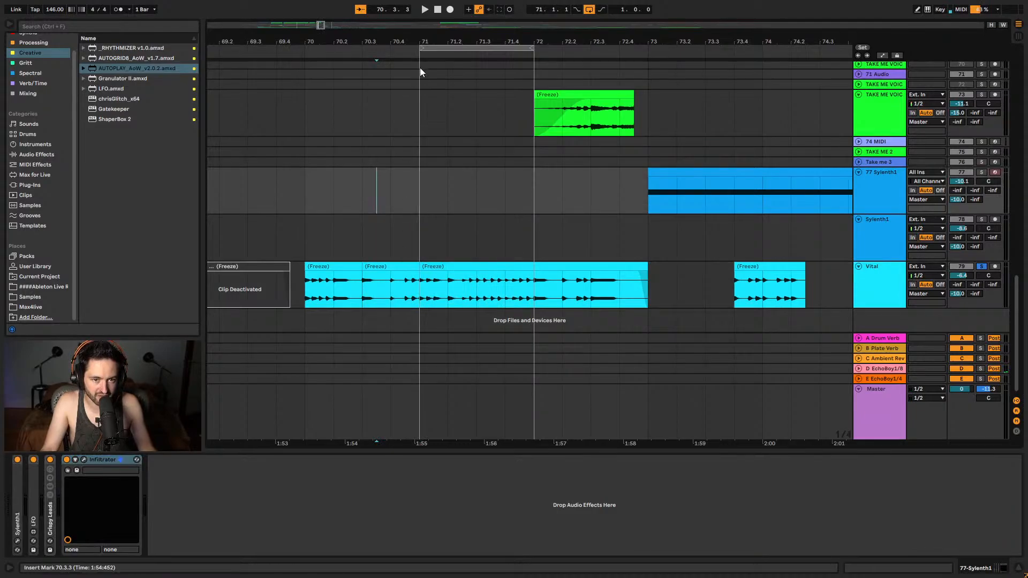
{"action": "left_click", "coordinate": [423, 48]}
{"action": "left_click_drag", "start_coordinate": [423, 48], "coordinate": [363, 49]}
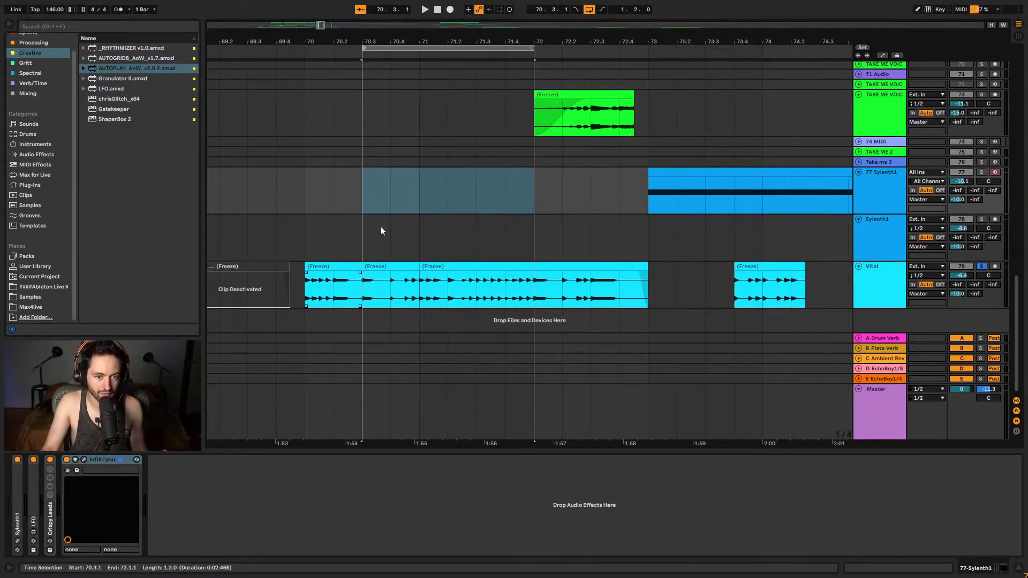
{"action": "left_click", "coordinate": [379, 245]}
{"action": "key", "text": "space"}
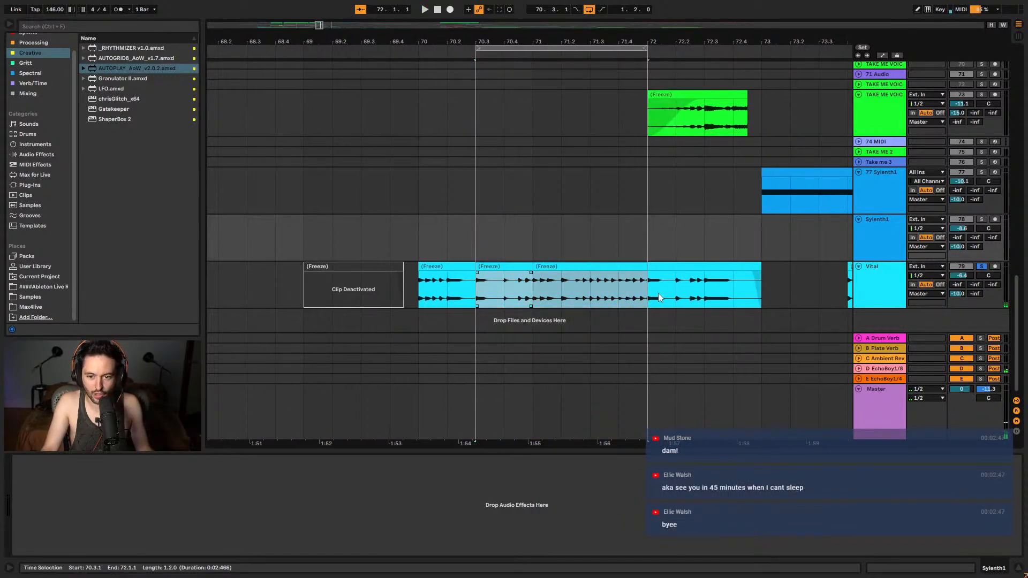
- Move the short Vital clip from 70.1.1 out to about 75.4.1, leaving the sequence starting at 70.3.1
{"action": "left_click", "coordinate": [448, 266]}
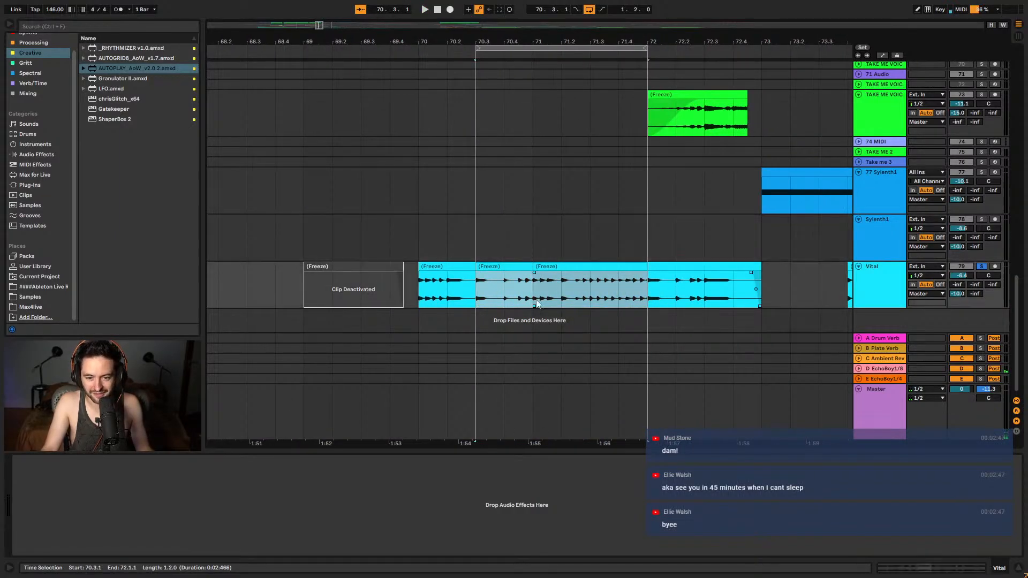
{"action": "left_click", "coordinate": [448, 266]}
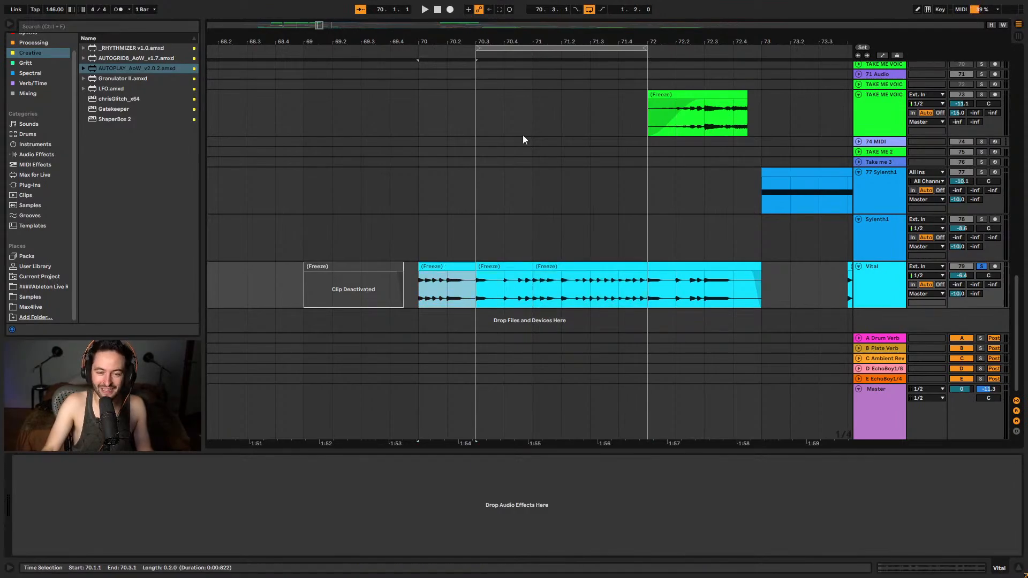
{"action": "key", "text": "minus"}
{"action": "key", "text": "minus"}
{"action": "key", "text": "minus"}
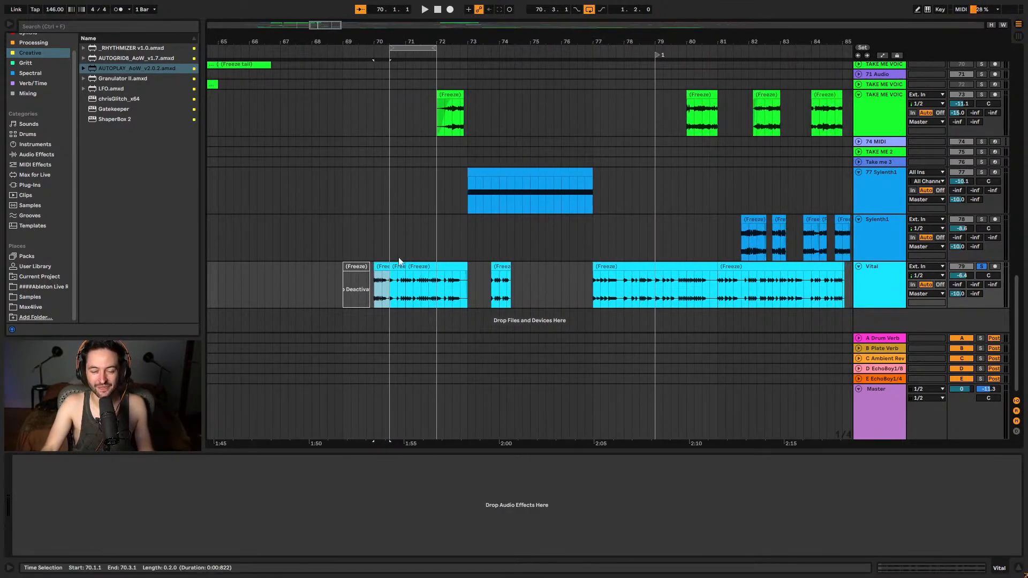
{"action": "left_click_drag", "start_coordinate": [382, 276], "coordinate": [564, 294]}
{"action": "left_click", "coordinate": [404, 283]}
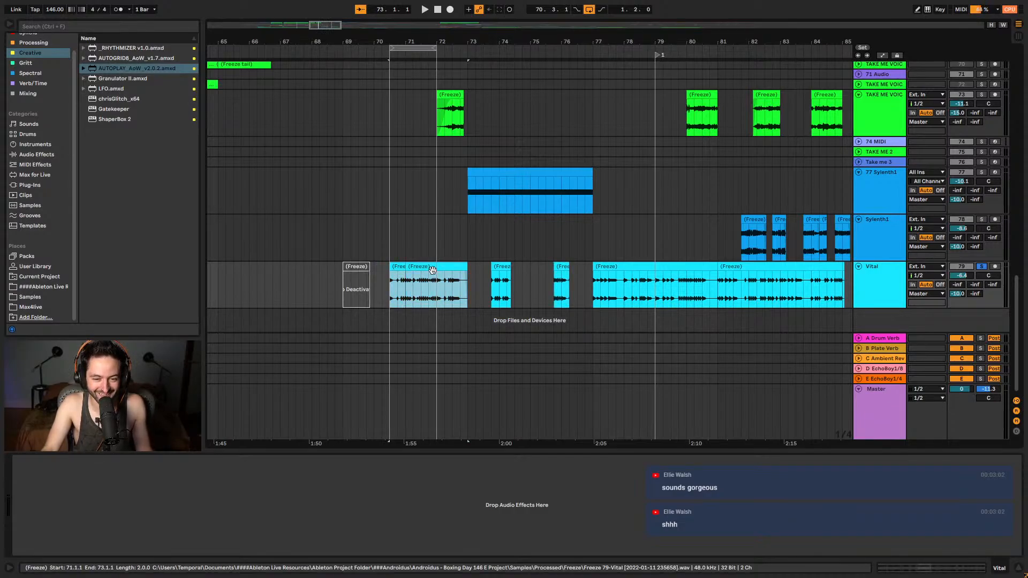
- Unsolo the Vital track and play the full mix from 68.4.1
{"action": "left_click_drag", "start_coordinate": [368, 36], "coordinate": [493, 267]}
{"action": "left_click", "coordinate": [982, 266]}
{"action": "key", "text": "space"}
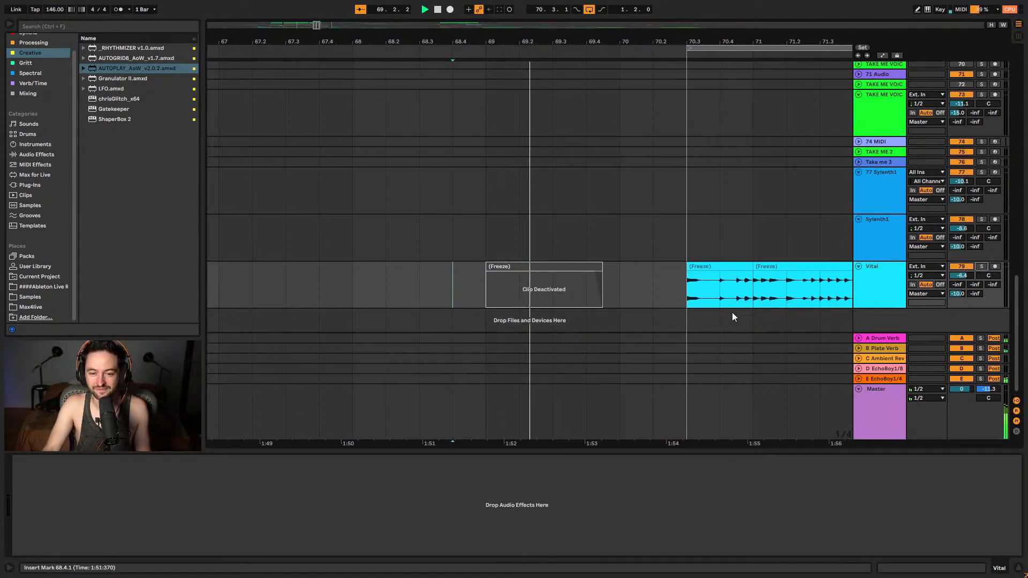
- Select the Vital audio from 70.3.1 to 72.1.1 and audition the sequence around 71.1.1
{"action": "left_click", "coordinate": [676, 286]}
{"action": "left_click_drag", "start_coordinate": [813, 279], "coordinate": [489, 279]}
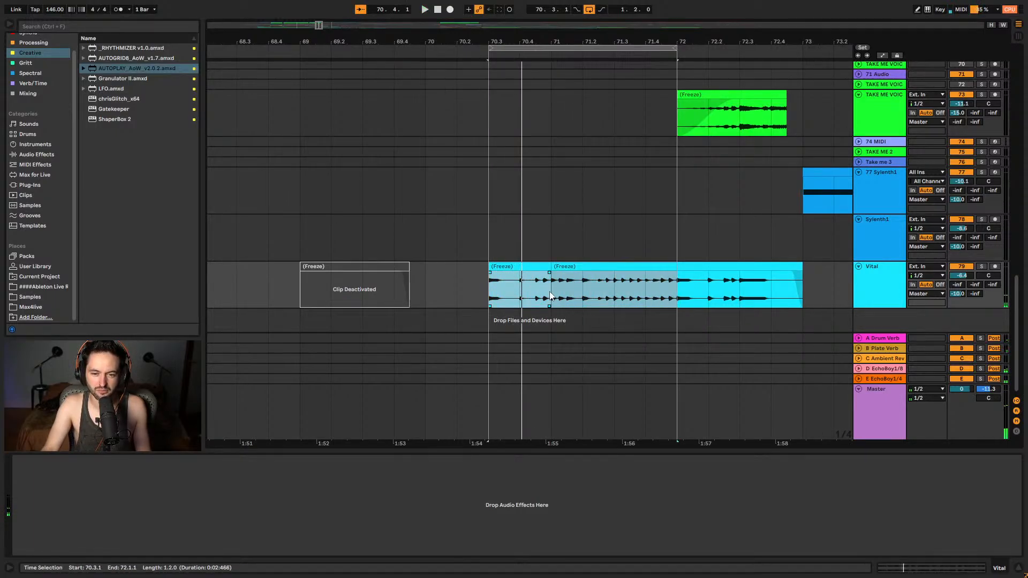
{"action": "left_click", "coordinate": [523, 300]}
{"action": "key", "text": "space"}
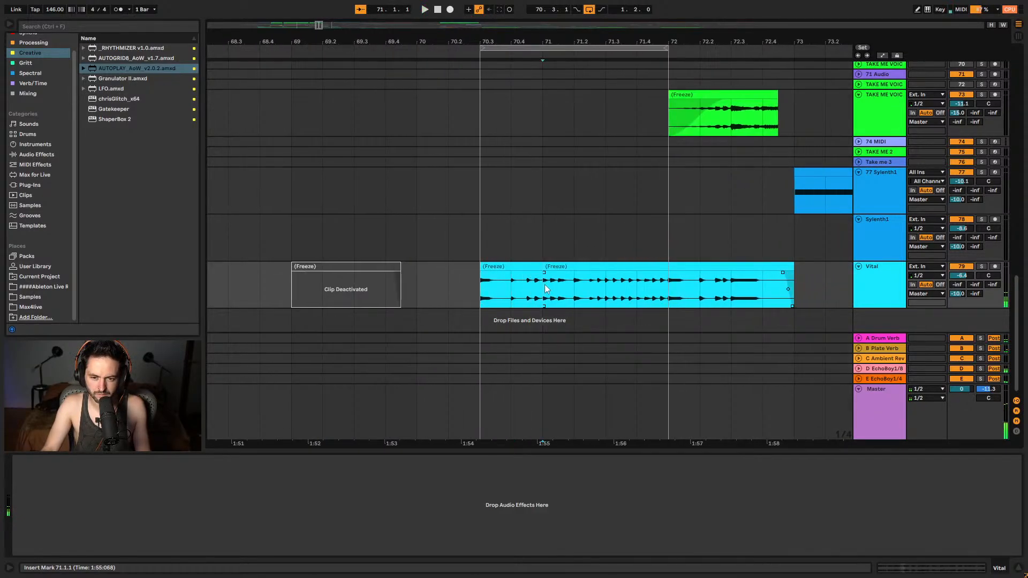
- Split the long Vital clip at 72.1.1, move its later audio to 72.4.1, and place the remaining two adjoining clips at 70.1.1
{"action": "left_click", "coordinate": [598, 268]}
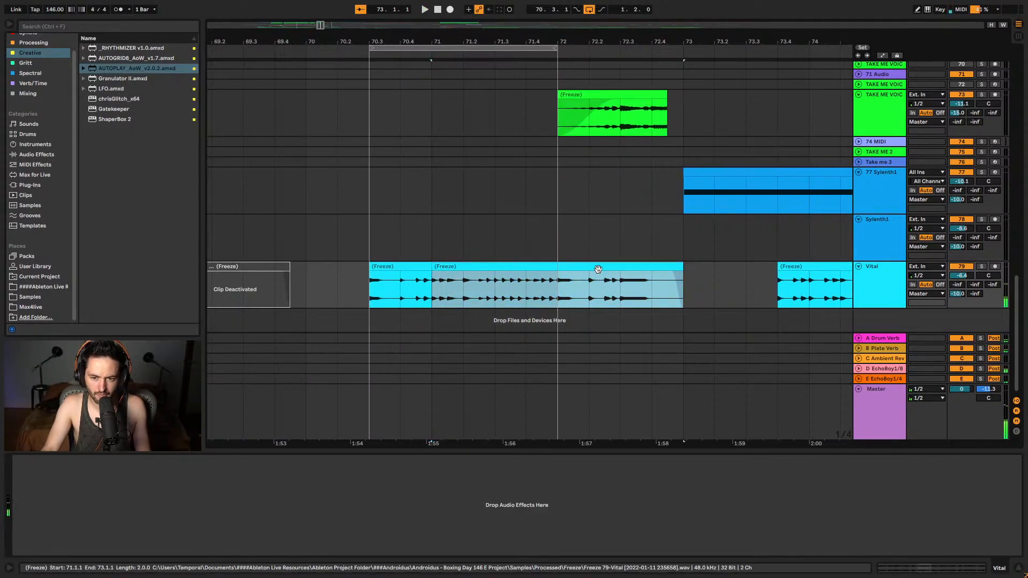
{"action": "left_click", "coordinate": [565, 289]}
{"action": "key", "text": "ctrl+e"}
{"action": "left_click_drag", "start_coordinate": [589, 266], "coordinate": [683, 266]}
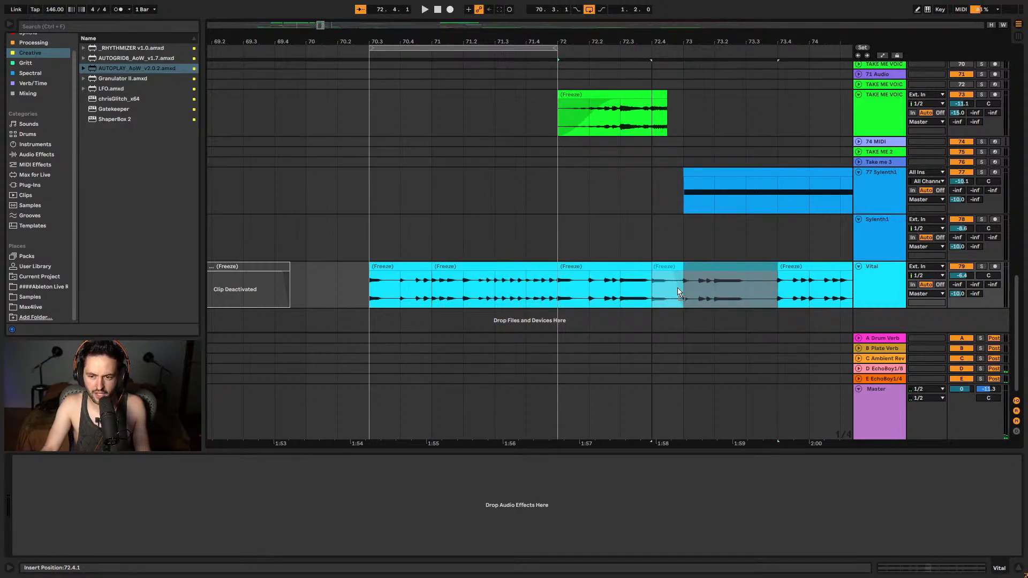
{"action": "left_click", "coordinate": [427, 271]}
{"action": "left_click_drag", "start_coordinate": [427, 271], "coordinate": [480, 276]}
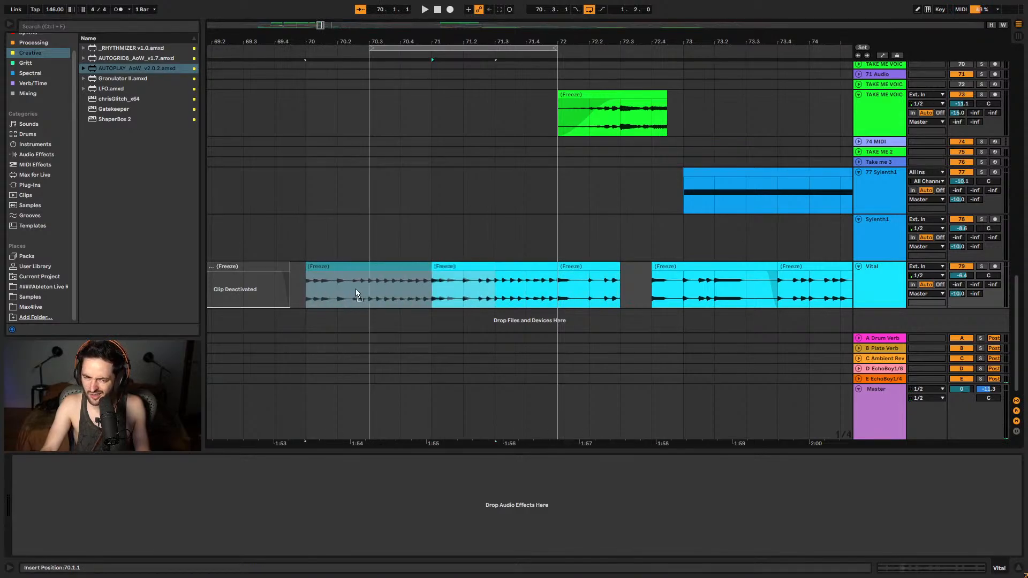
- Play the Vital clips from 70.1.1 and try duplicating the 70.1.1 to 71.3.1 selection directly after itself
{"action": "key", "text": "space"}
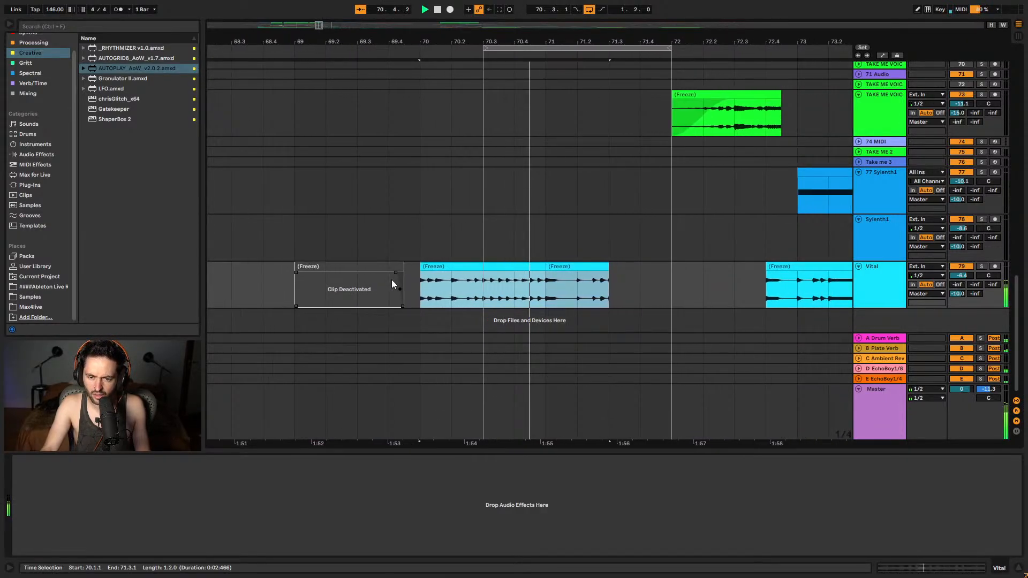
{"action": "key", "text": "ctrl+d"}
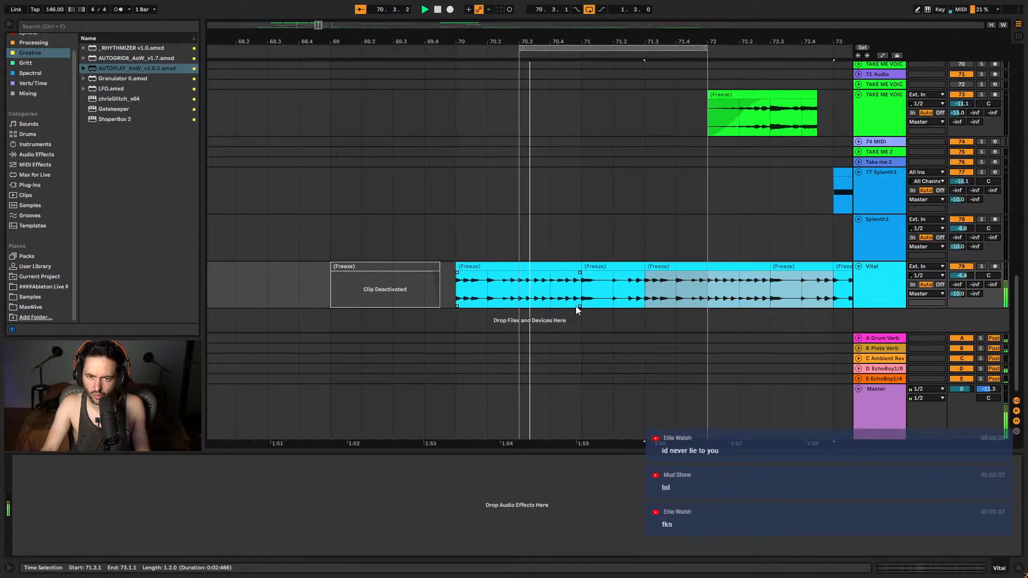
{"action": "key", "text": "ctrl+z"}
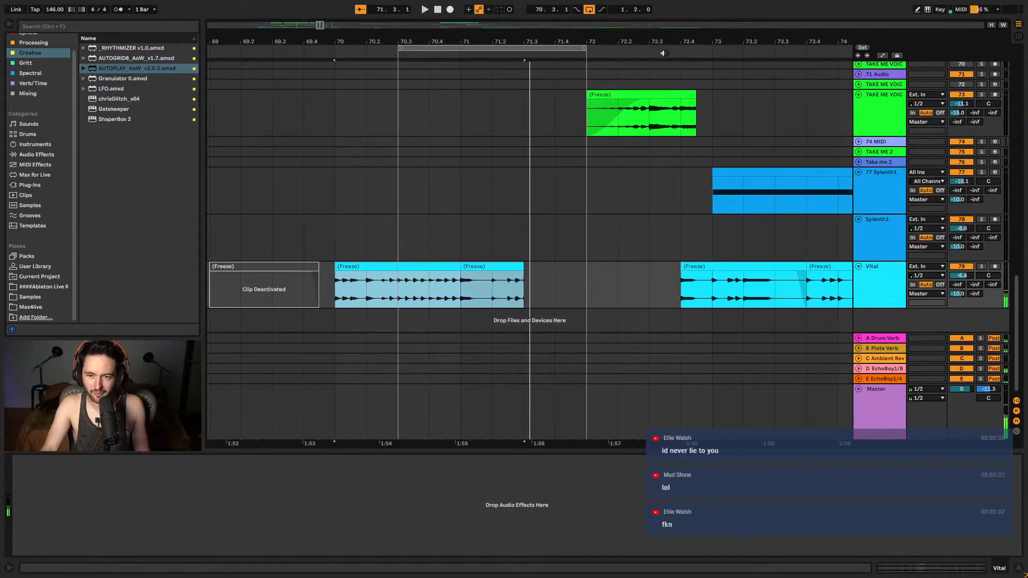
- Move the two adjoining Vital clips at 72.4.1 so they start at 73.1.1
{"action": "key", "text": "minus"}
{"action": "left_click", "coordinate": [539, 268]}
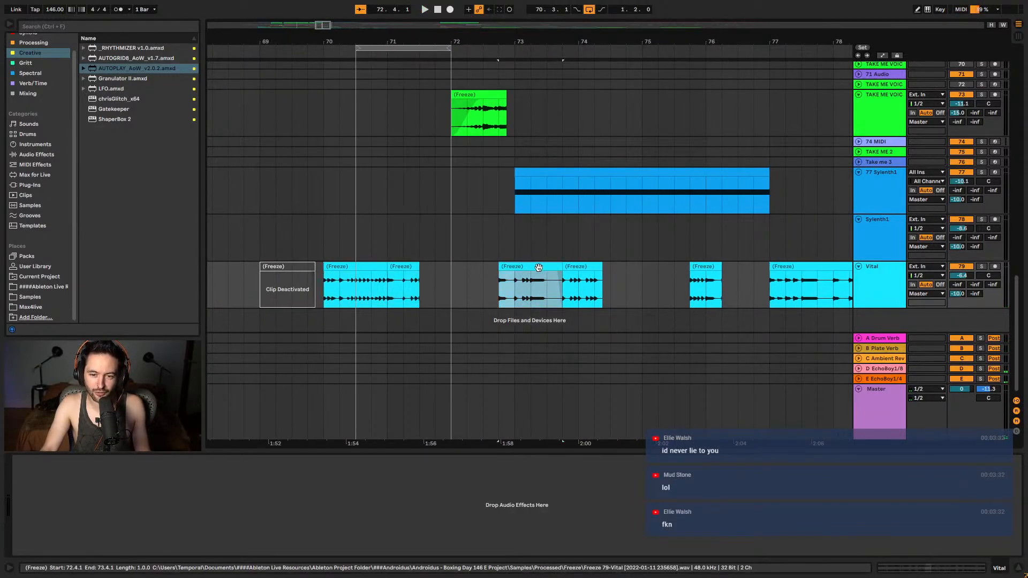
{"action": "left_click_drag", "start_coordinate": [580, 265], "coordinate": [596, 266]}
- Play the full mix from 68.1.1 to hear the rearranged Vital clips
{"action": "left_click", "coordinate": [438, 290]}
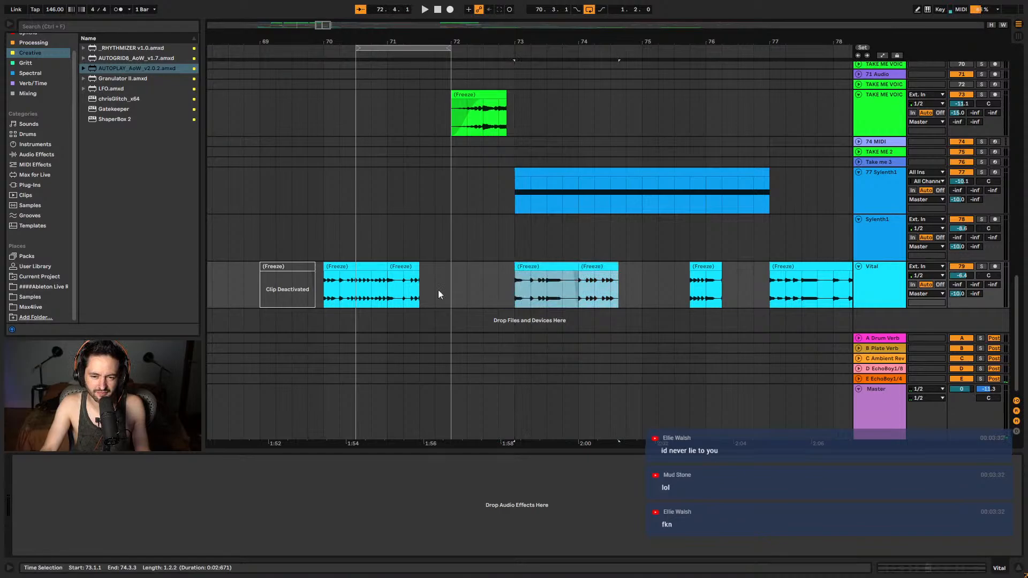
{"action": "left_click", "coordinate": [304, 271]}
{"action": "key", "text": "Left"}
{"action": "key", "text": "space"}
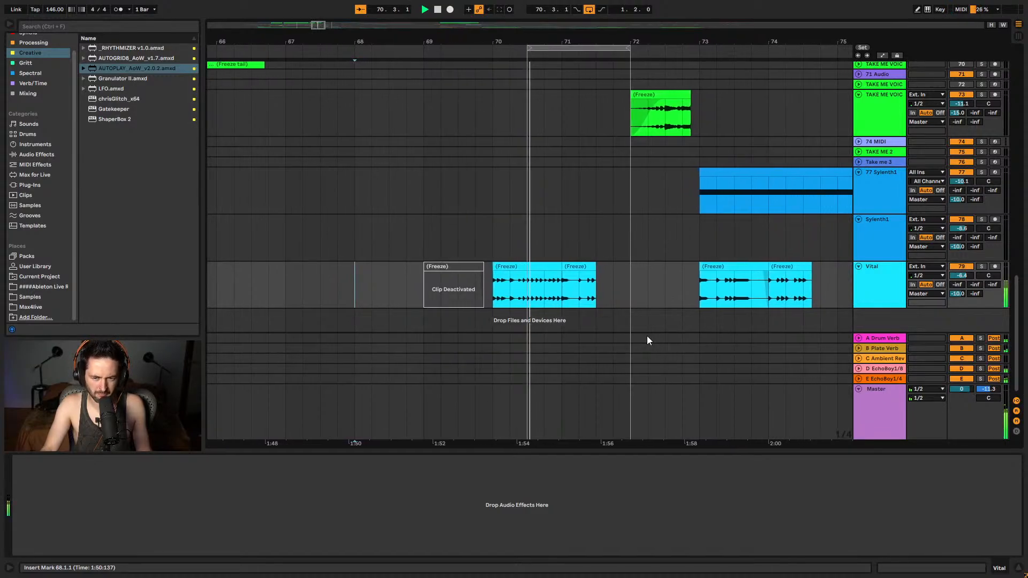
- Solo the Vital track and audition its clips at 73.1.1, 75.4.1 and 77.1.1
{"action": "left_click", "coordinate": [472, 300]}
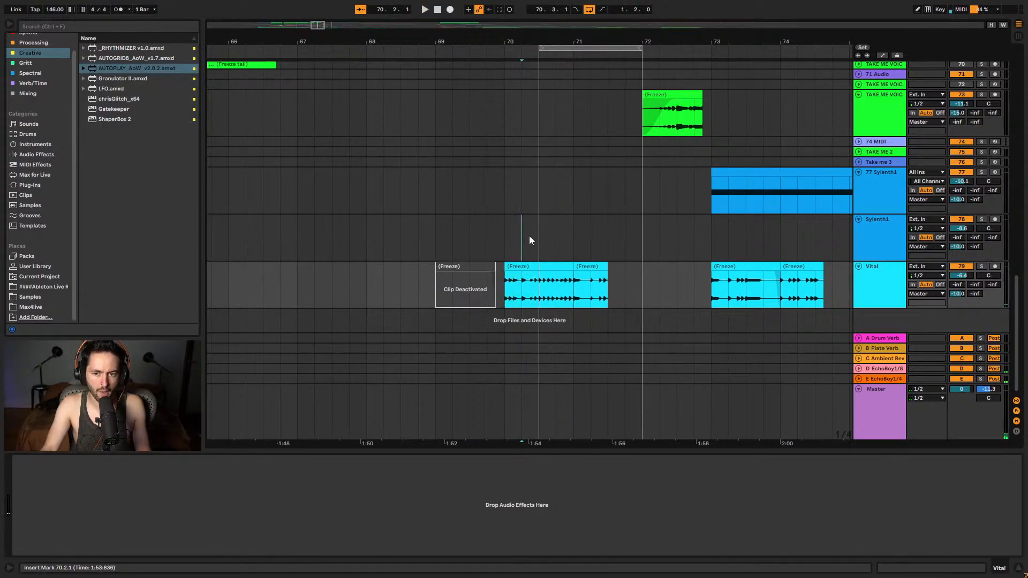
{"action": "left_click", "coordinate": [747, 287]}
{"action": "key", "text": "space"}
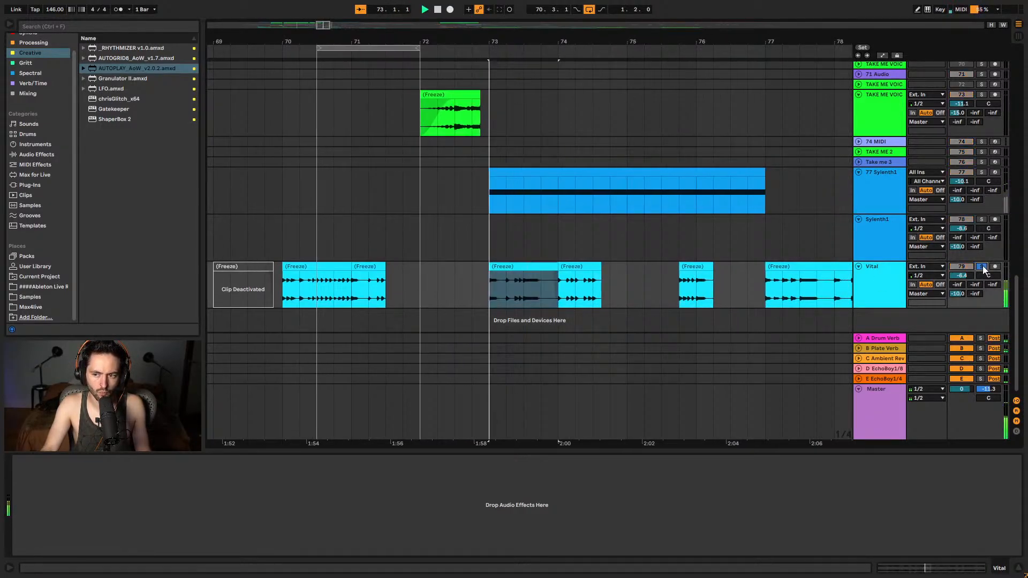
{"action": "left_click", "coordinate": [982, 266]}
{"action": "left_click", "coordinate": [536, 265]}
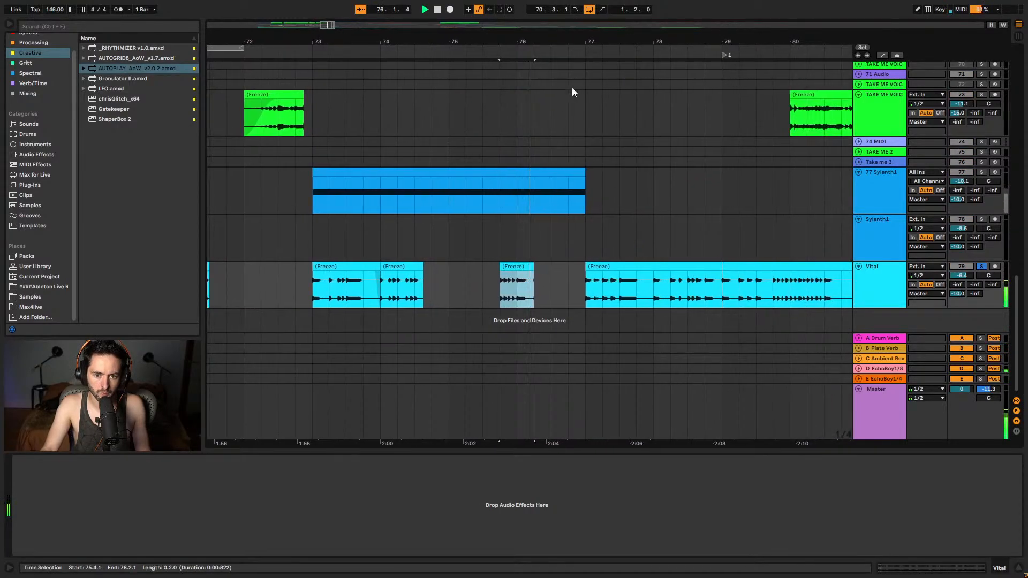
{"action": "left_click", "coordinate": [572, 270]}
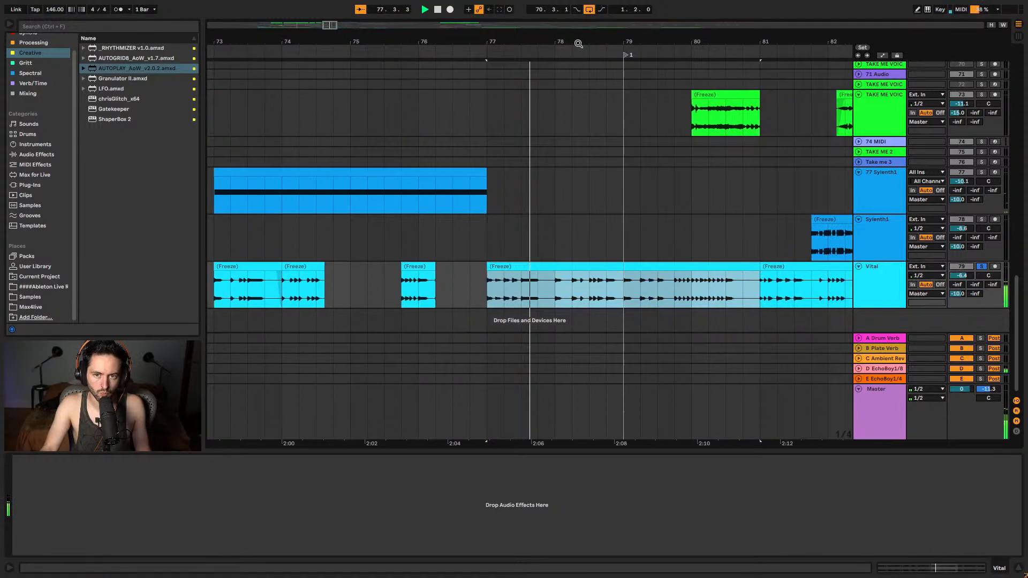
- Reactivate the deactivated Vital clip at 69.1.1 and play it back several times
{"action": "key", "text": "minus"}
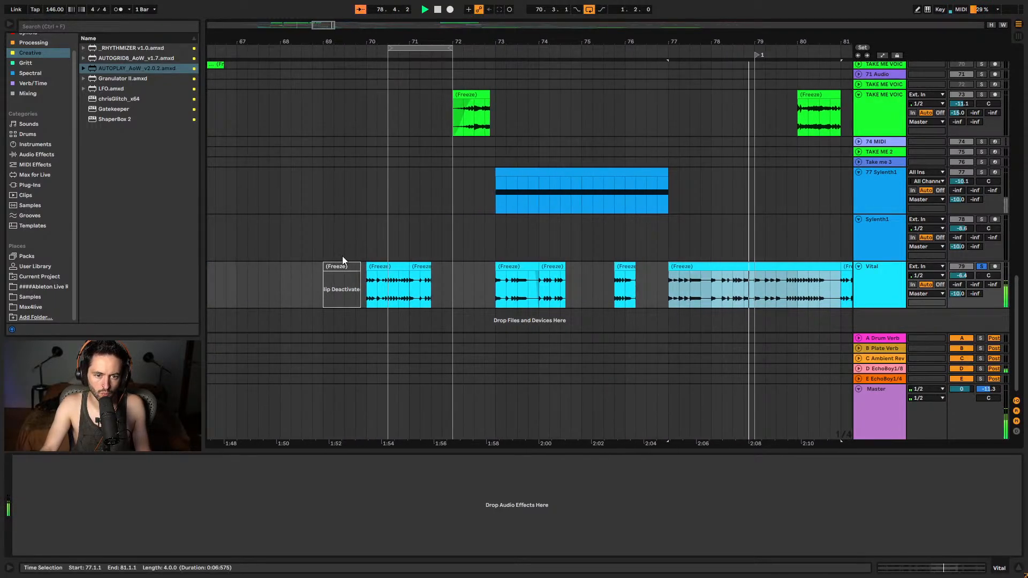
{"action": "left_click", "coordinate": [341, 263]}
{"action": "key", "text": "space"}
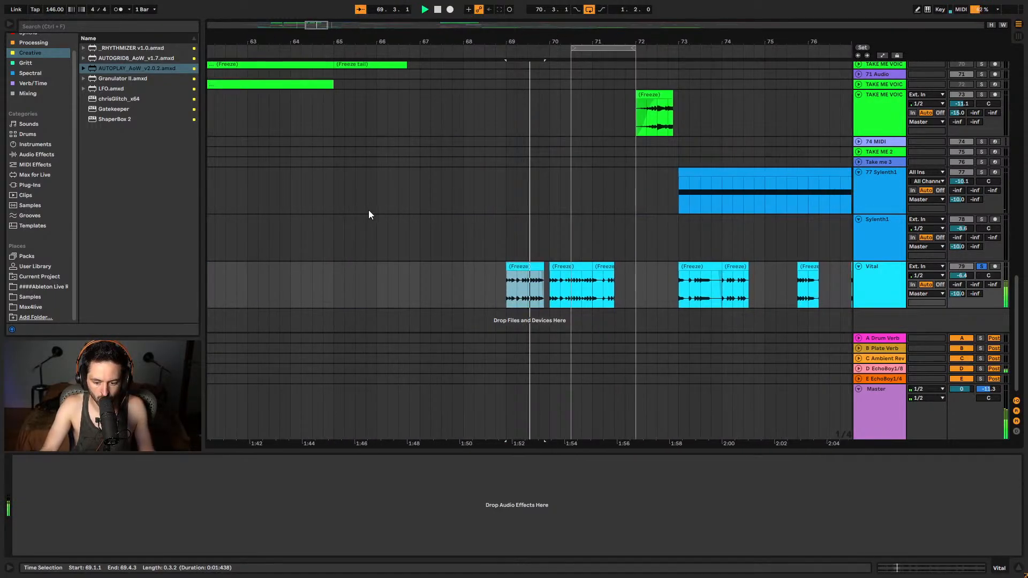
{"action": "left_click_drag", "start_coordinate": [512, 60], "coordinate": [521, 110]}
{"action": "key", "text": "space"}
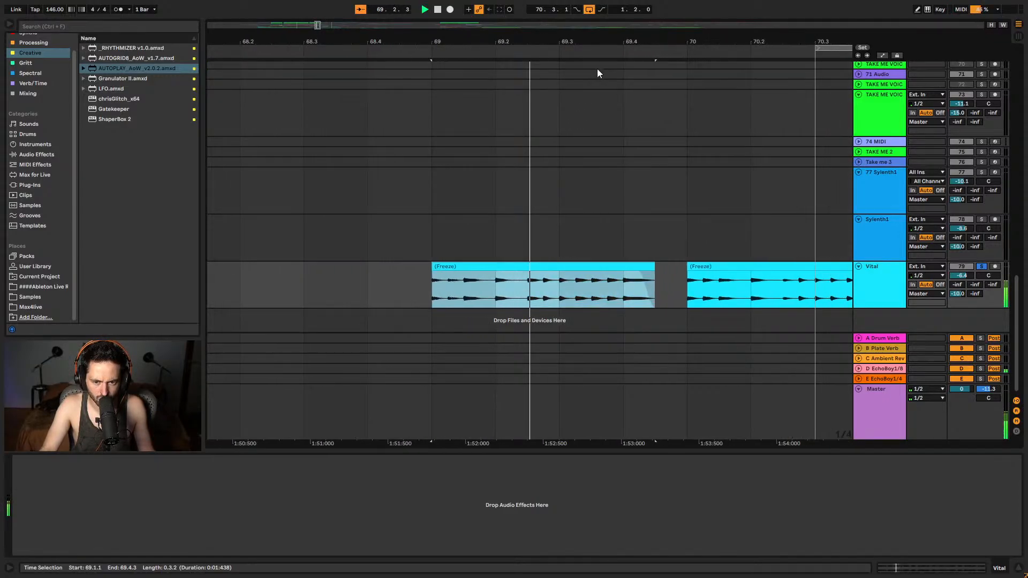
{"action": "left_click_drag", "start_coordinate": [535, 59], "coordinate": [478, 43]}
{"action": "key", "text": "space"}
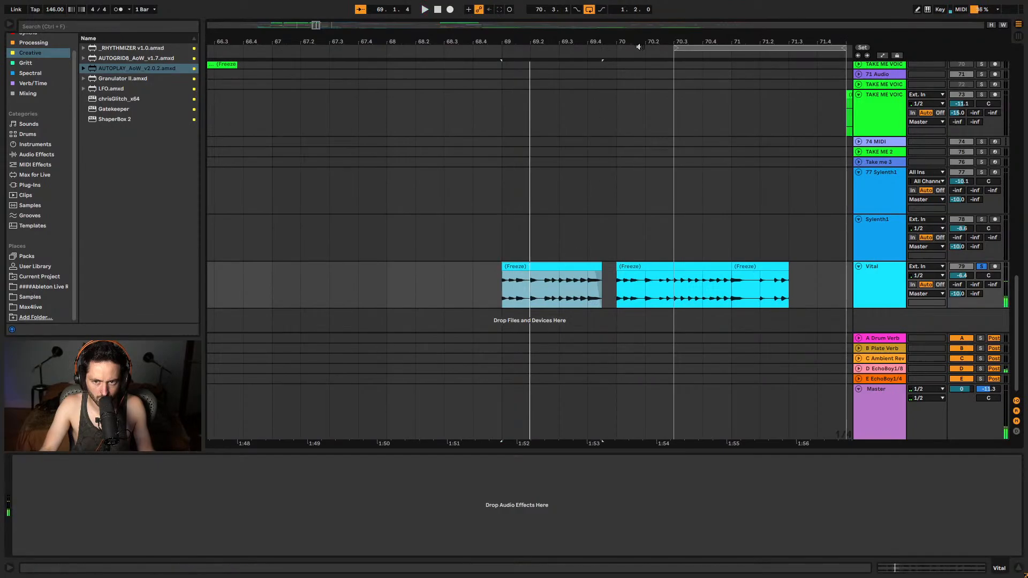
{"action": "key", "text": "space"}
- Move the reactivated Vital clip from 69.1.1 to 74.4.1
{"action": "left_click_drag", "start_coordinate": [643, 40], "coordinate": [638, 35]}
{"action": "left_click", "coordinate": [722, 294]}
{"action": "left_click_drag", "start_coordinate": [722, 293], "coordinate": [731, 287]}
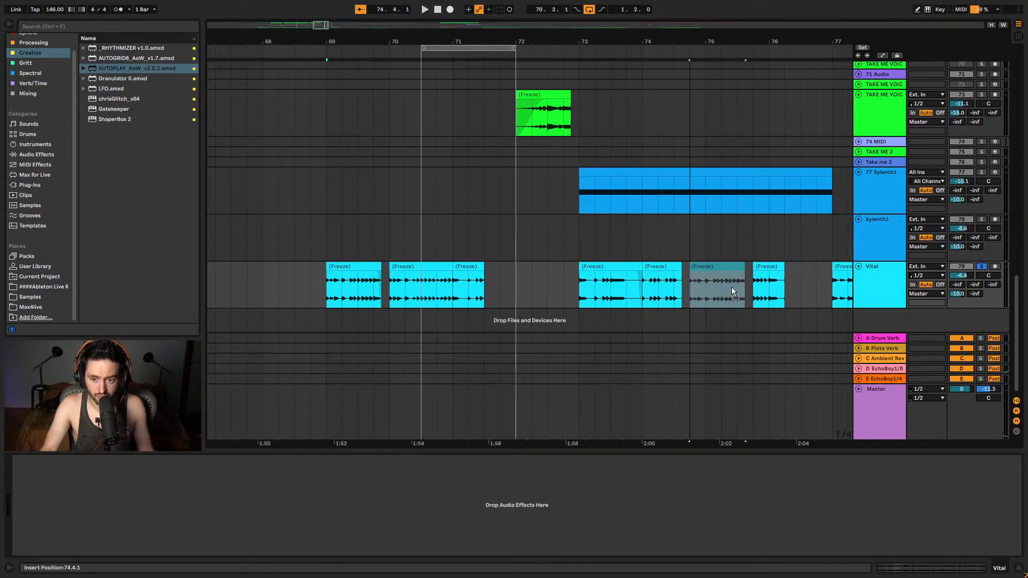
{"action": "left_click", "coordinate": [353, 284]}
{"action": "key", "text": "Delete"}
- Audition the one-bar Vital clip at 70.1.1 from its start and from 70.2.1
{"action": "left_click", "coordinate": [410, 269]}
{"action": "key", "text": "space"}
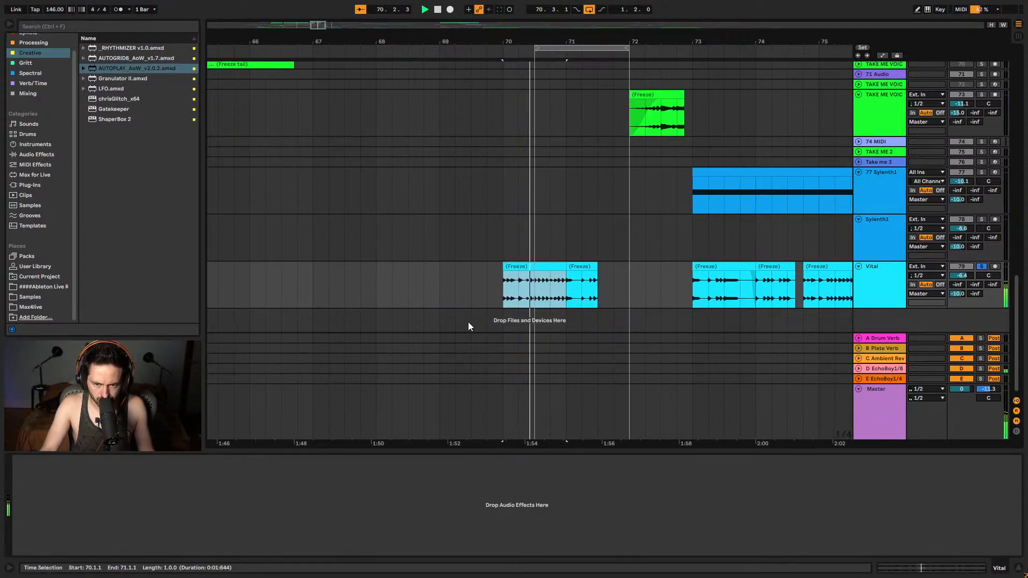
{"action": "key", "text": "space"}
{"action": "left_click", "coordinate": [478, 290]}
{"action": "key", "text": "space"}
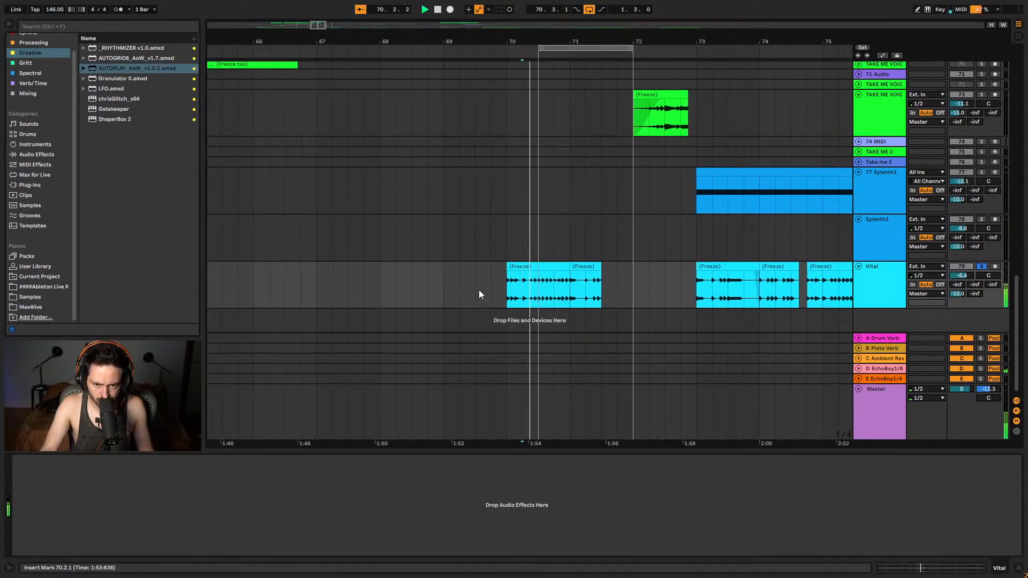
- Split the Vital clip at 70.3.1, move its second half to 69.1.1, and line up the other two half-bar clips from 69.3.1
{"action": "scroll", "coordinate": [520, 293], "scroll_direction": "right", "scroll_amount": 2}
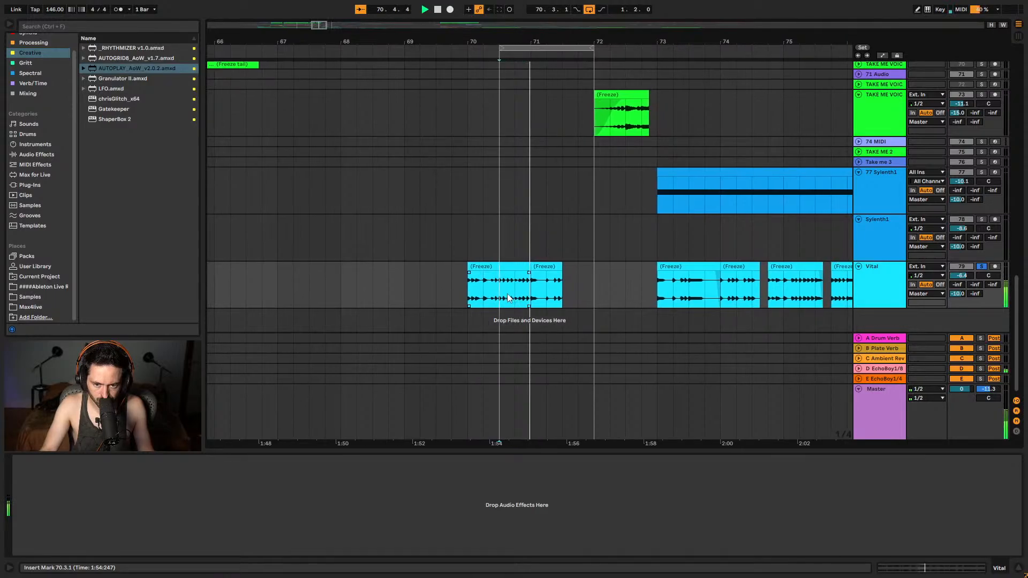
{"action": "left_click_drag", "start_coordinate": [524, 270], "coordinate": [416, 283]}
{"action": "key", "text": "space"}
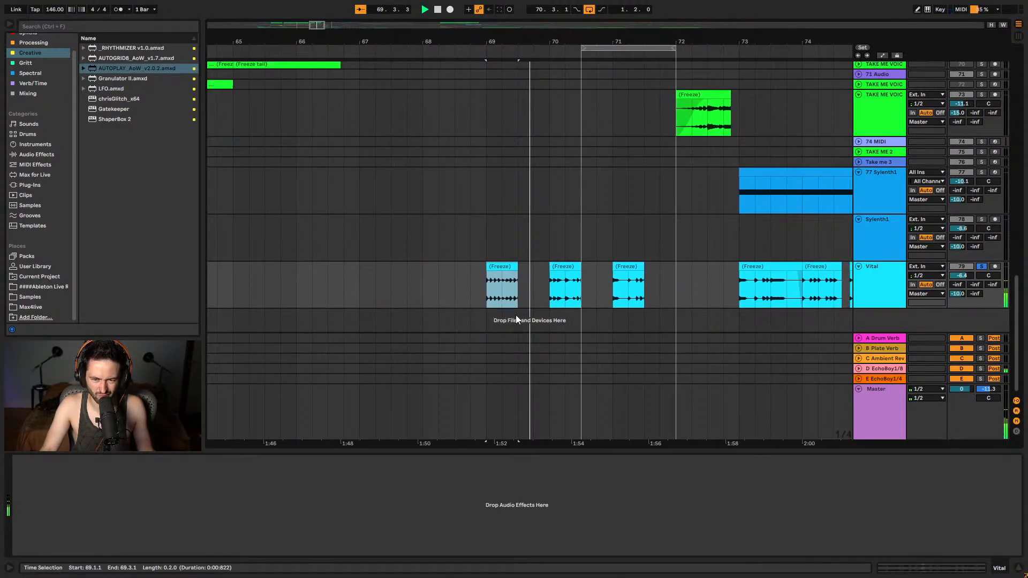
{"action": "key", "text": "ctrl+z"}
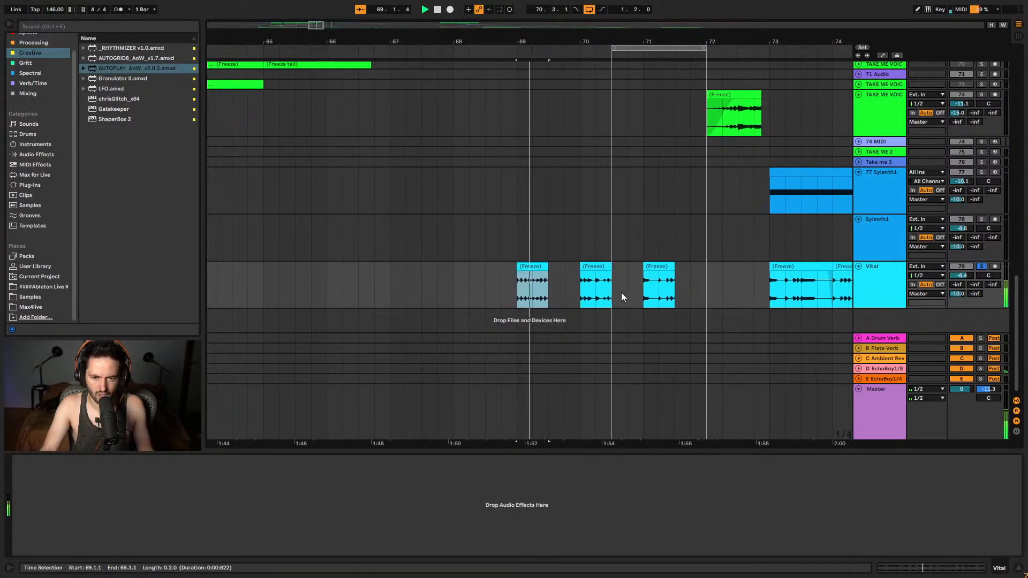
{"action": "left_click_drag", "start_coordinate": [617, 269], "coordinate": [545, 281]}
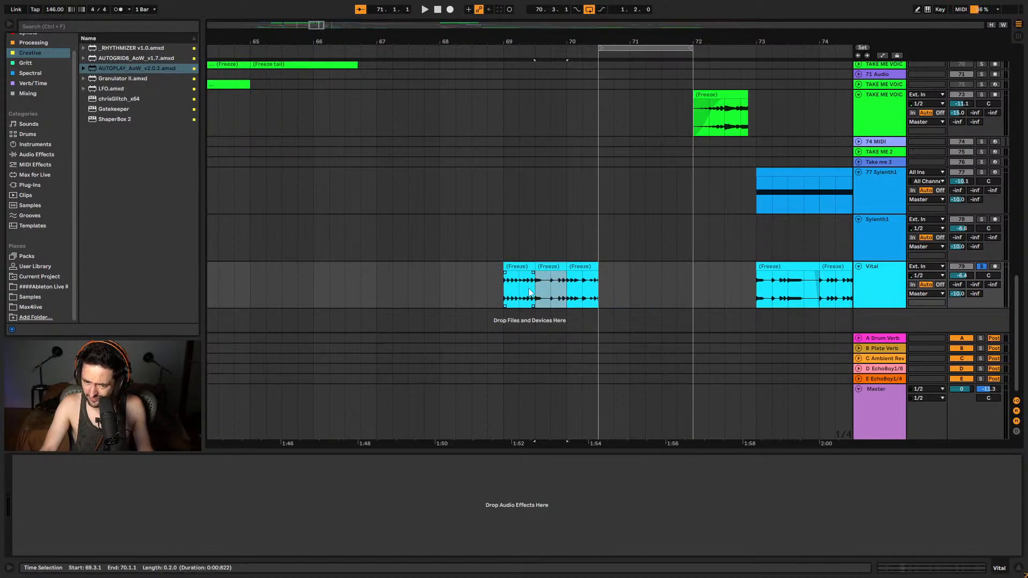
{"action": "key", "text": "space"}
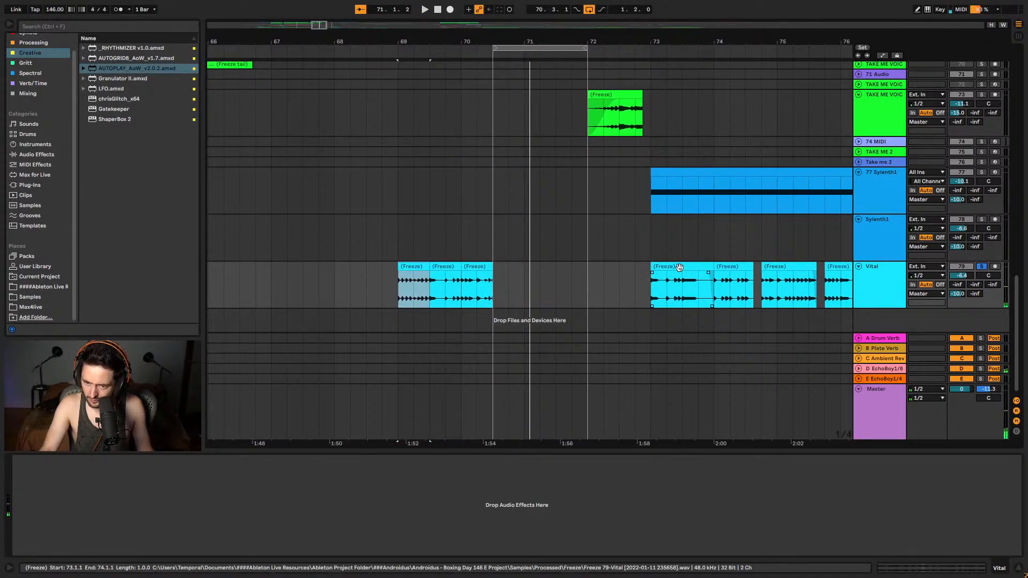
- Move the Vital clip at 73.1.1 to 70.3.1 and the short clip at 74.1.1 to 71.3.1
{"action": "left_click", "coordinate": [672, 270]}
{"action": "left_click_drag", "start_coordinate": [543, 271], "coordinate": [367, 282]}
{"action": "left_click", "coordinate": [255, 272]}
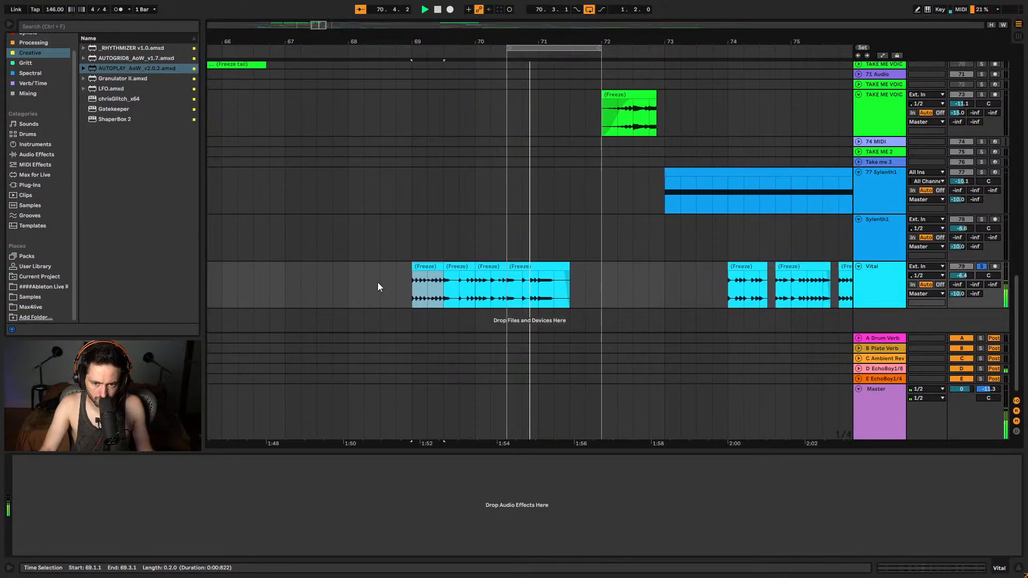
{"action": "left_click", "coordinate": [690, 267]}
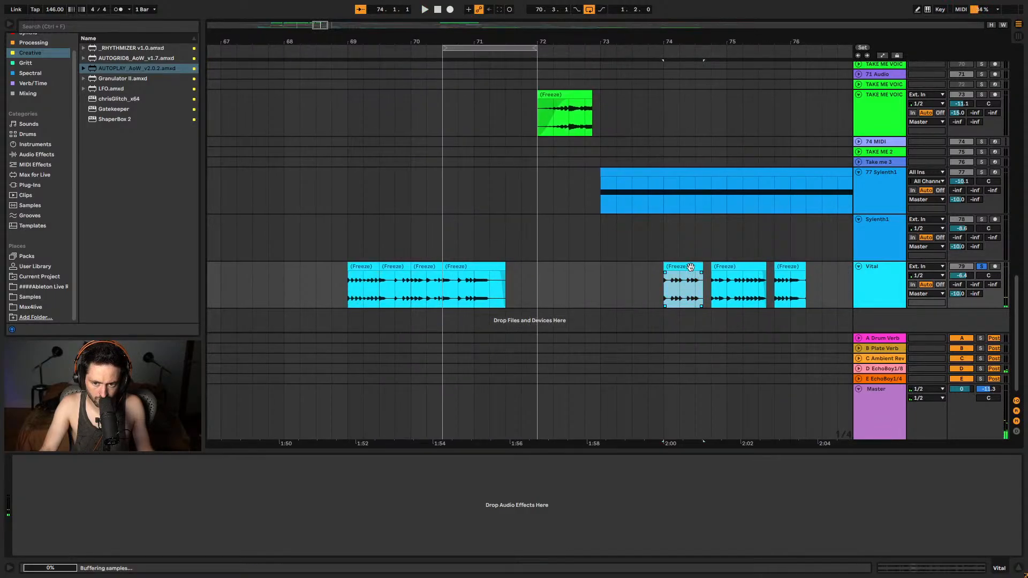
{"action": "key", "text": "Delete"}
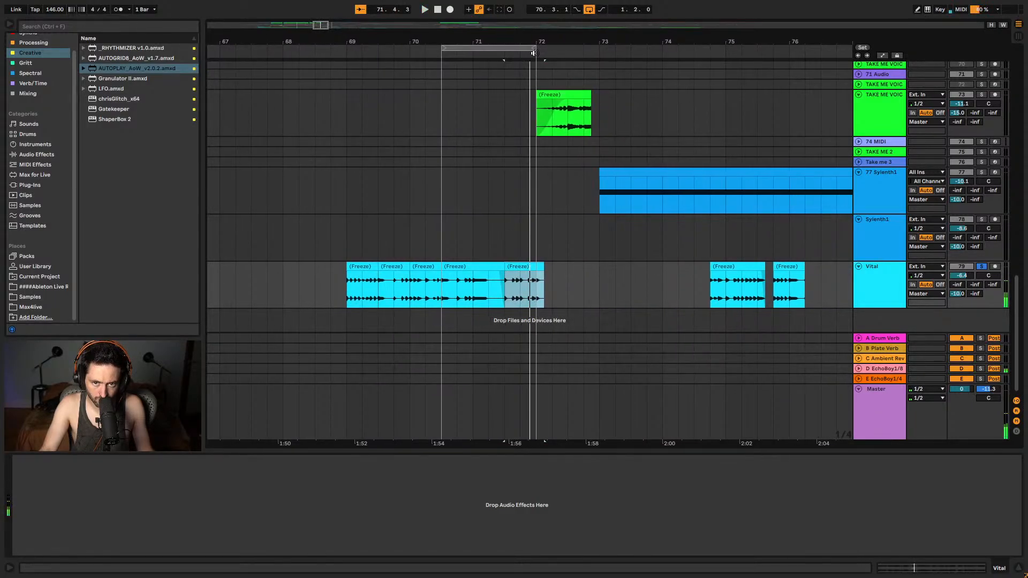
- Extend the loop's end to 73.1.1 and play the soloed Vital sequence from 69.1.1
{"action": "left_click_drag", "start_coordinate": [533, 53], "coordinate": [599, 52]}
{"action": "left_click", "coordinate": [352, 279]}
{"action": "key", "text": "space"}
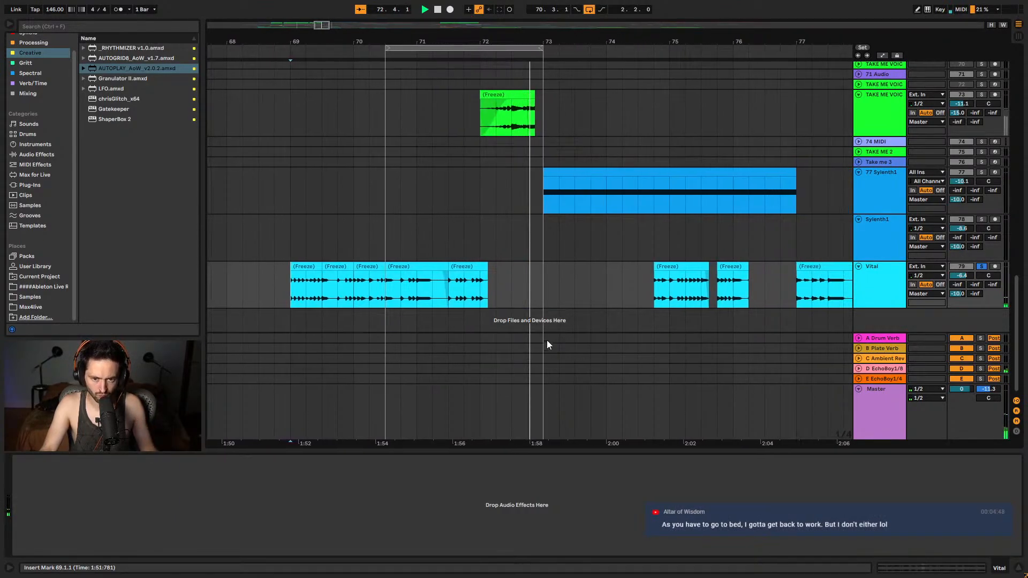
- Audition the Vital clip at 74.4.1 and move it to 72.4.1, then move the short clip at 71.3.1 out to 74.2.1
{"action": "left_click", "coordinate": [677, 279]}
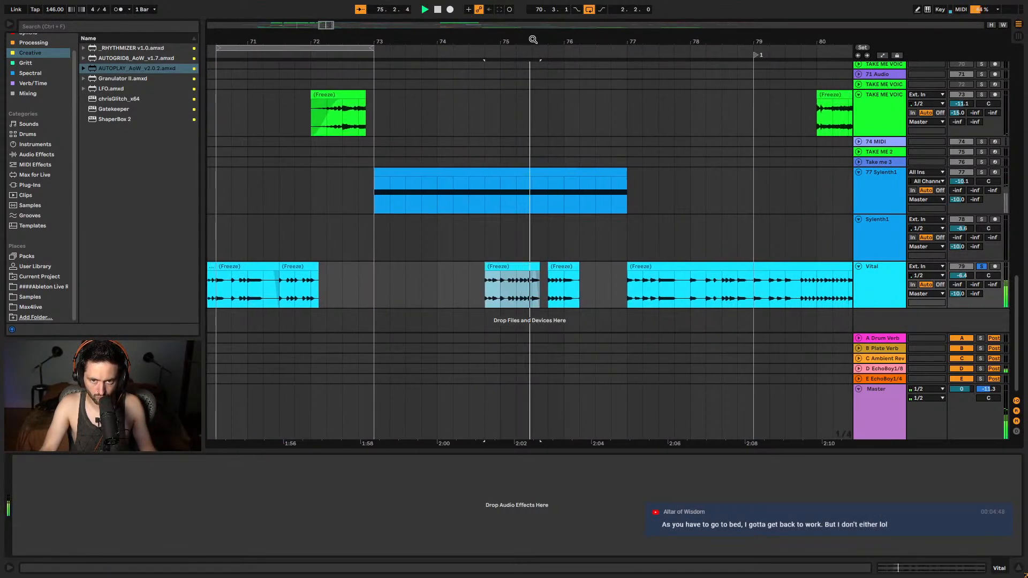
{"action": "left_click_drag", "start_coordinate": [600, 51], "coordinate": [633, 56]}
{"action": "left_click", "coordinate": [606, 267]}
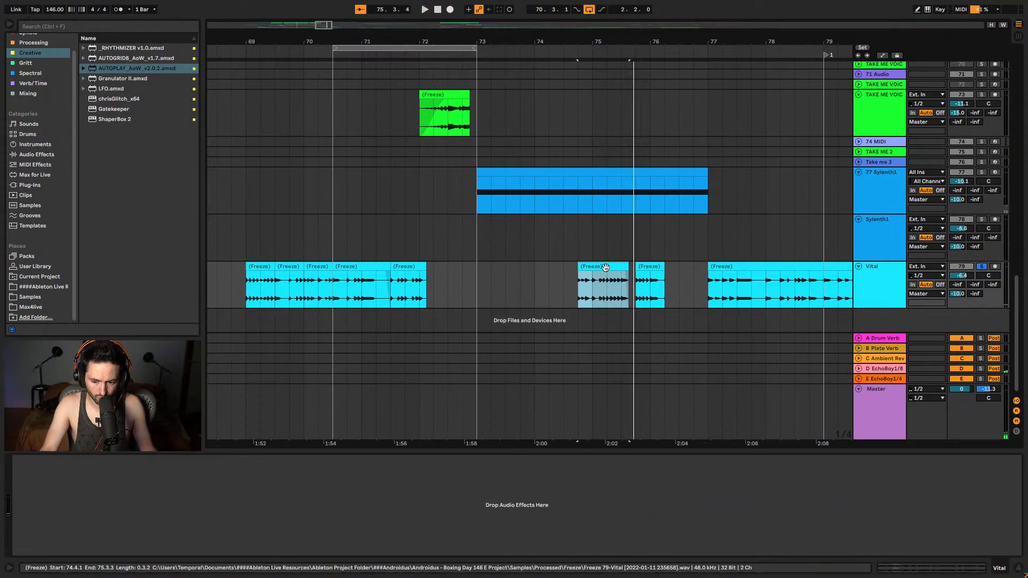
{"action": "left_click_drag", "start_coordinate": [605, 267], "coordinate": [490, 268]}
{"action": "left_click", "coordinate": [555, 285]}
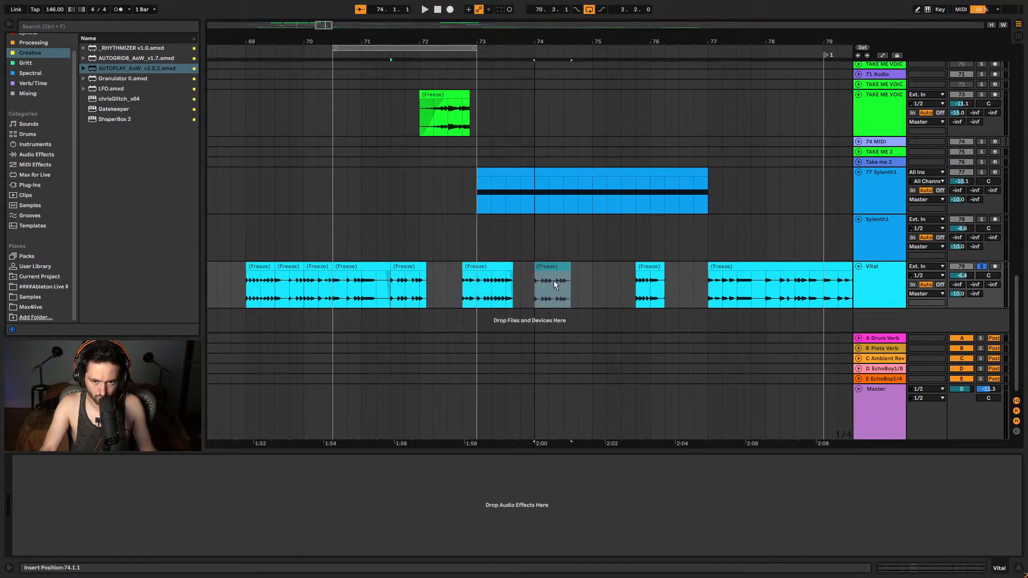
{"action": "left_click_drag", "start_coordinate": [554, 285], "coordinate": [568, 286]}
- Extend the loop's start back to 69.1.1 and split the Vital clip beginning at 72.4.1 at 73.1.1
{"action": "left_click_drag", "start_coordinate": [246, 284], "coordinate": [276, 284]}
{"action": "key", "text": "space"}
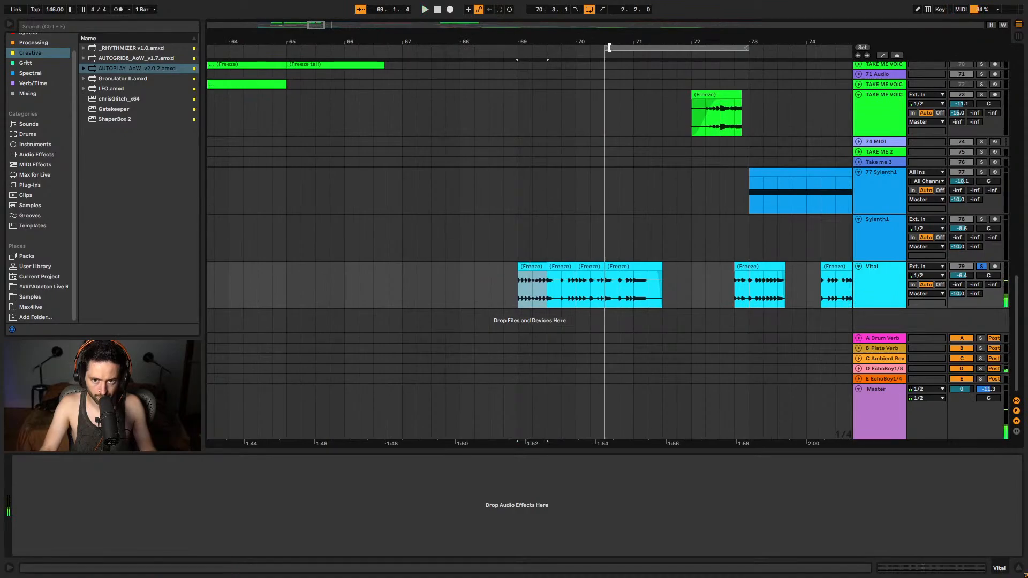
{"action": "left_click_drag", "start_coordinate": [610, 48], "coordinate": [523, 48]}
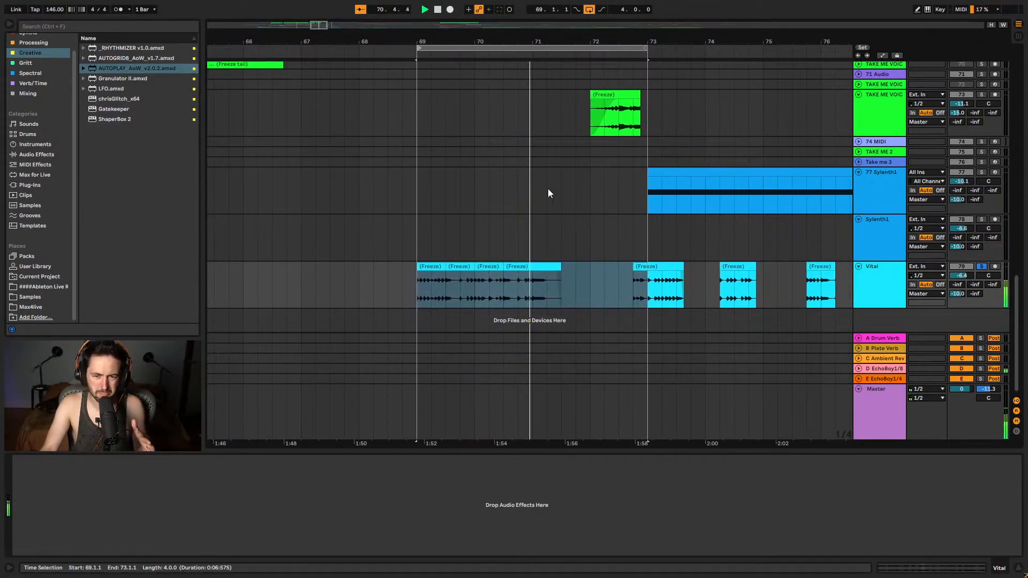
{"action": "left_click", "coordinate": [598, 271]}
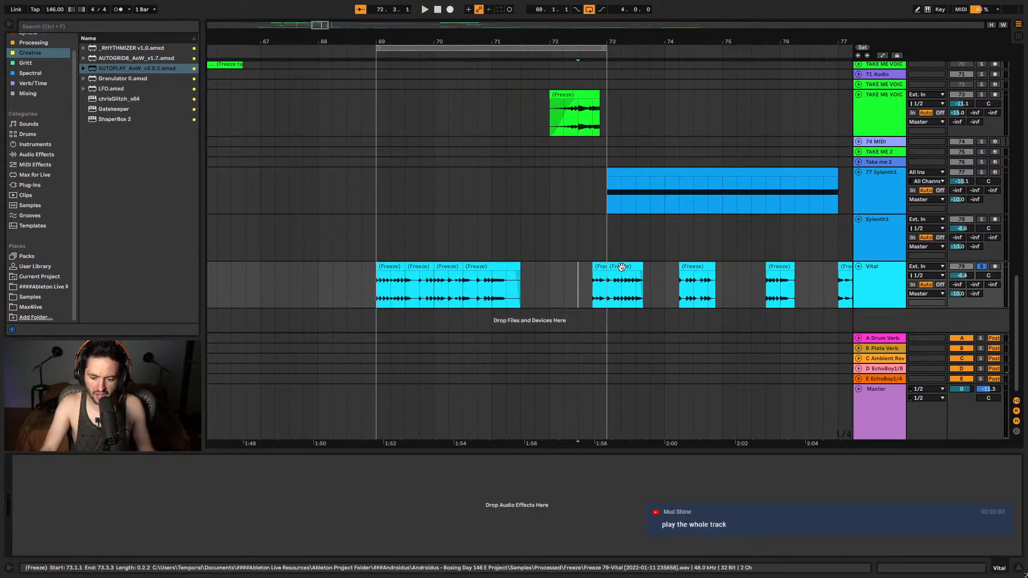
- Move the Vital clip at 73.1.1 to 71.2.3, directly behind the preceding clips, using a 1/8 fixed grid
{"action": "left_click_drag", "start_coordinate": [621, 267], "coordinate": [541, 281]}
{"action": "right_click", "coordinate": [573, 288]}
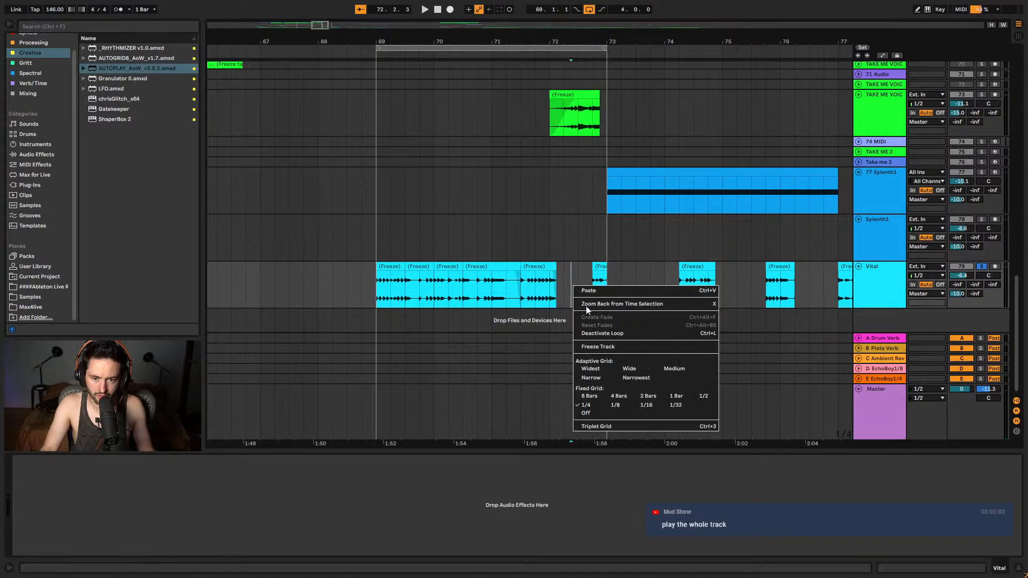
{"action": "left_click", "coordinate": [617, 405]}
{"action": "key", "text": "Left"}
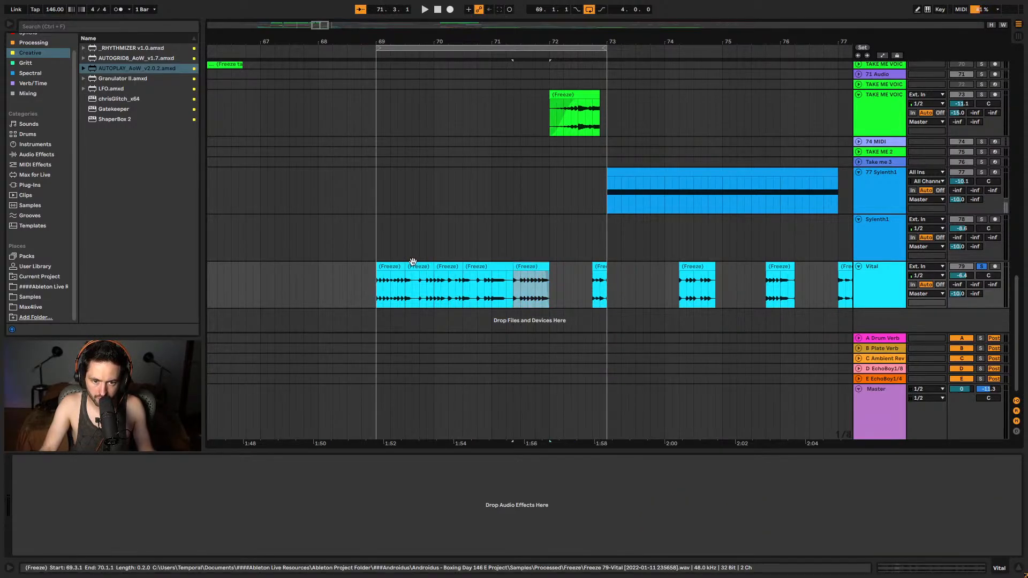
- Play the Vital sequence, move its first clip from 69.1.1 to 72.1.1 and delete the short clip at 72.4.1
{"action": "left_click", "coordinate": [391, 266]}
{"action": "key", "text": "space"}
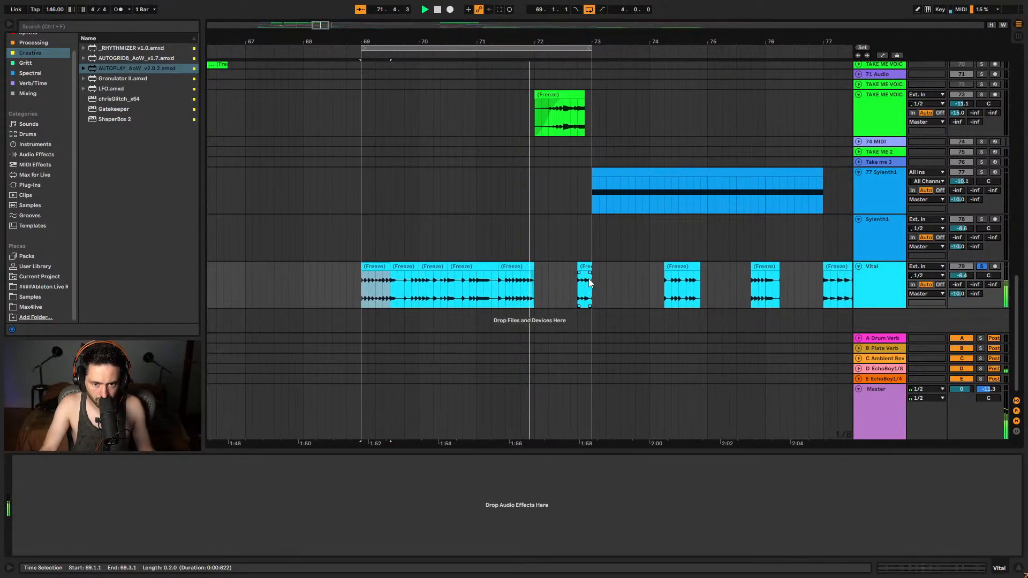
{"action": "key", "text": "space"}
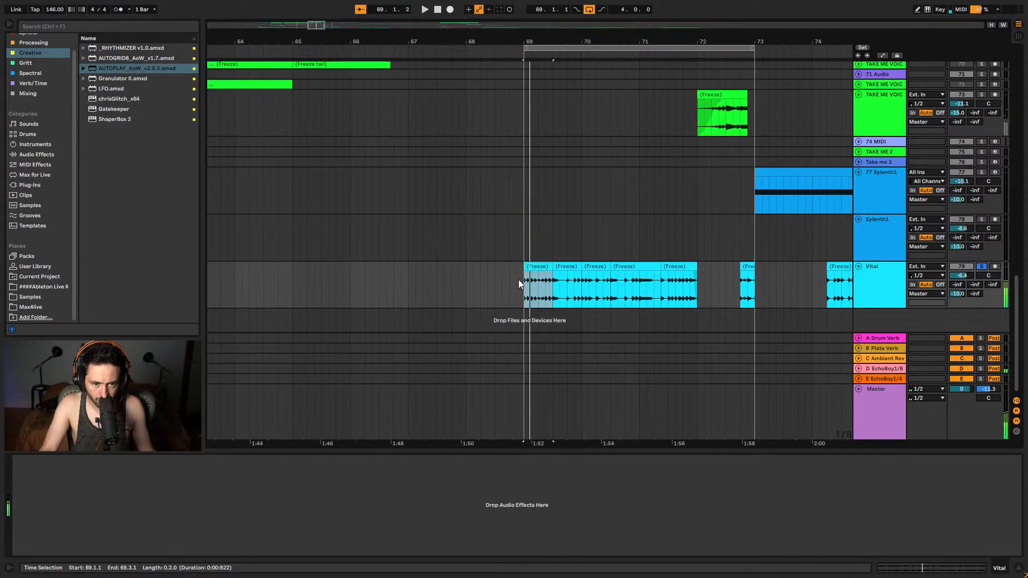
{"action": "left_click", "coordinate": [696, 286]}
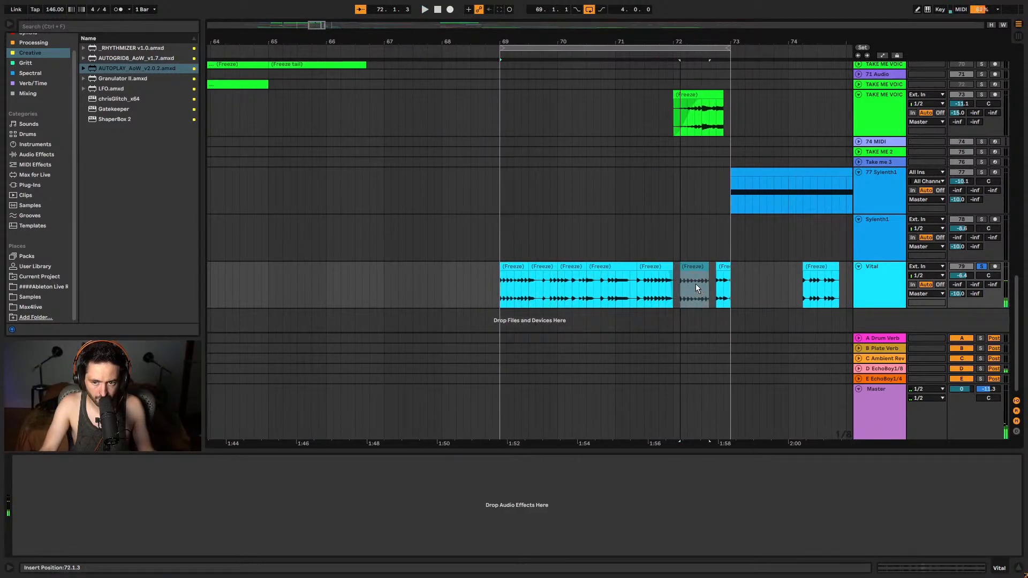
{"action": "key", "text": "ctrl+z"}
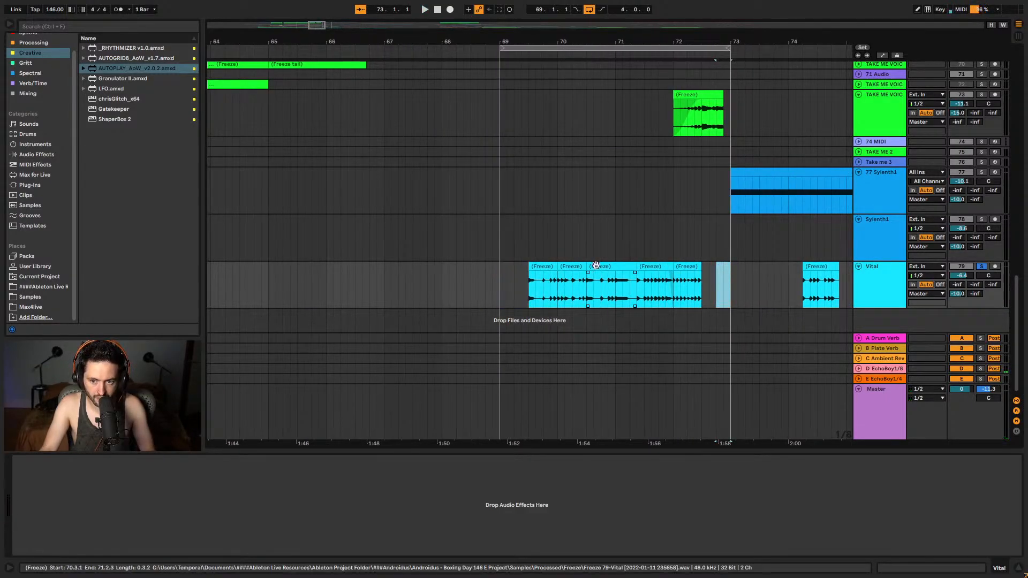
- Play the soloed Vital sequence from 69.1.1 to check the new clip order
{"action": "left_click", "coordinate": [498, 280]}
{"action": "key", "text": "space"}
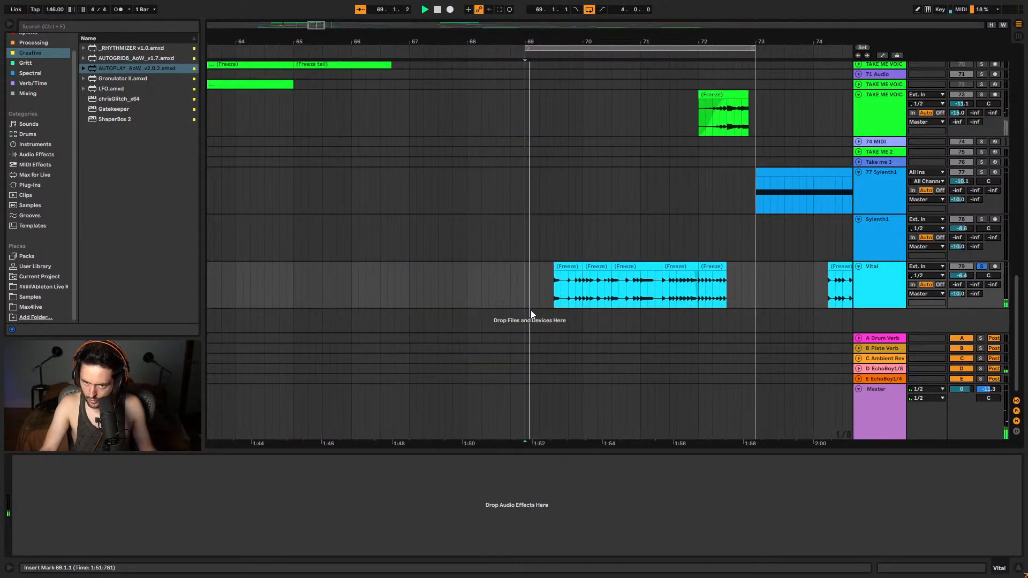
{"action": "scroll", "coordinate": [620, 48], "scroll_direction": "down", "scroll_amount": 5}
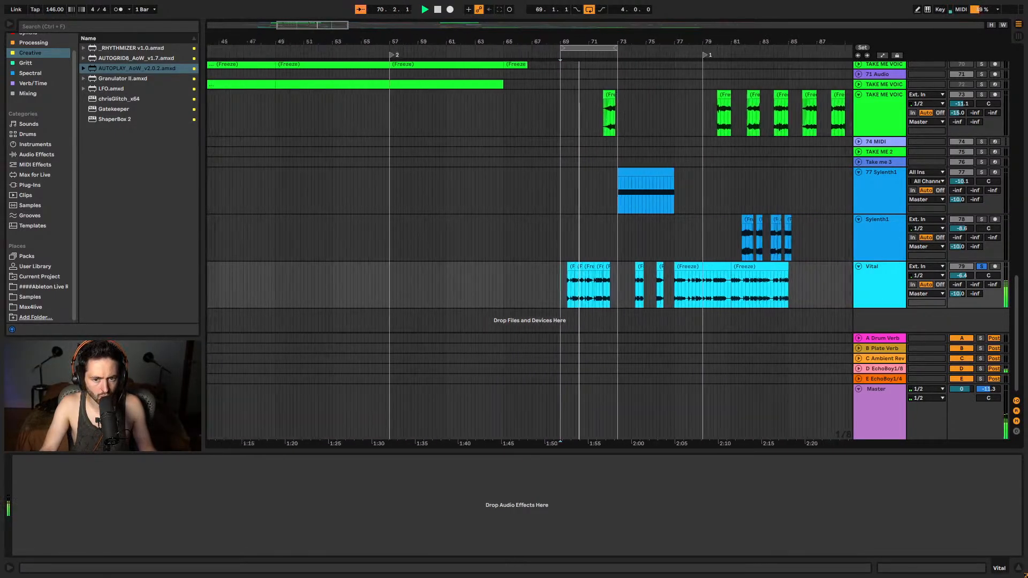
{"action": "scroll", "coordinate": [559, 40], "scroll_direction": "down", "scroll_amount": 3}
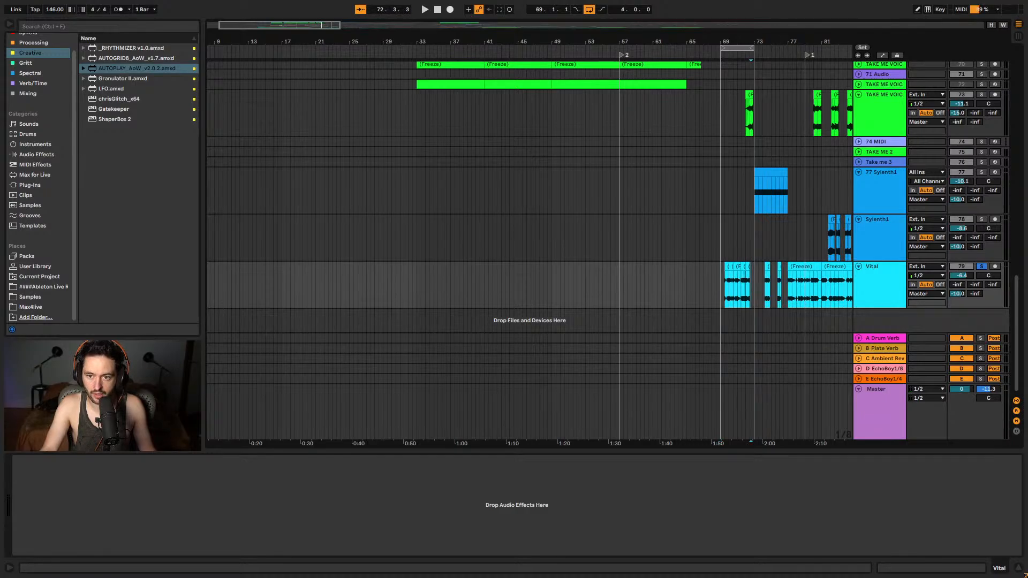
- Extend the loop's start back to 32.1.1 with a 1 Bar grid and play the arrangement with Vital unsoloed
{"action": "scroll", "coordinate": [555, 152], "scroll_direction": "right", "scroll_amount": 5}
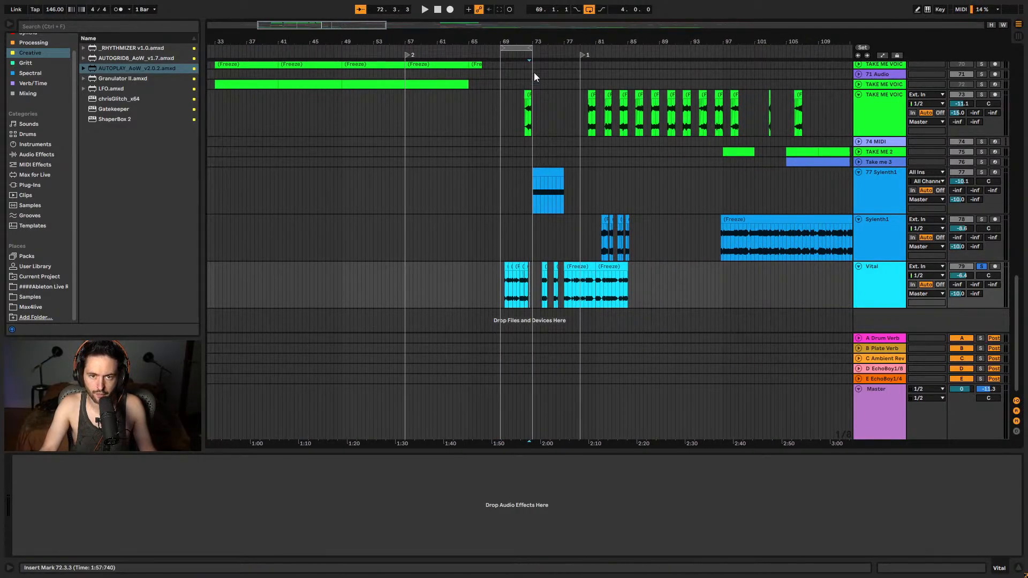
{"action": "scroll", "coordinate": [535, 77], "scroll_direction": "left", "scroll_amount": 5}
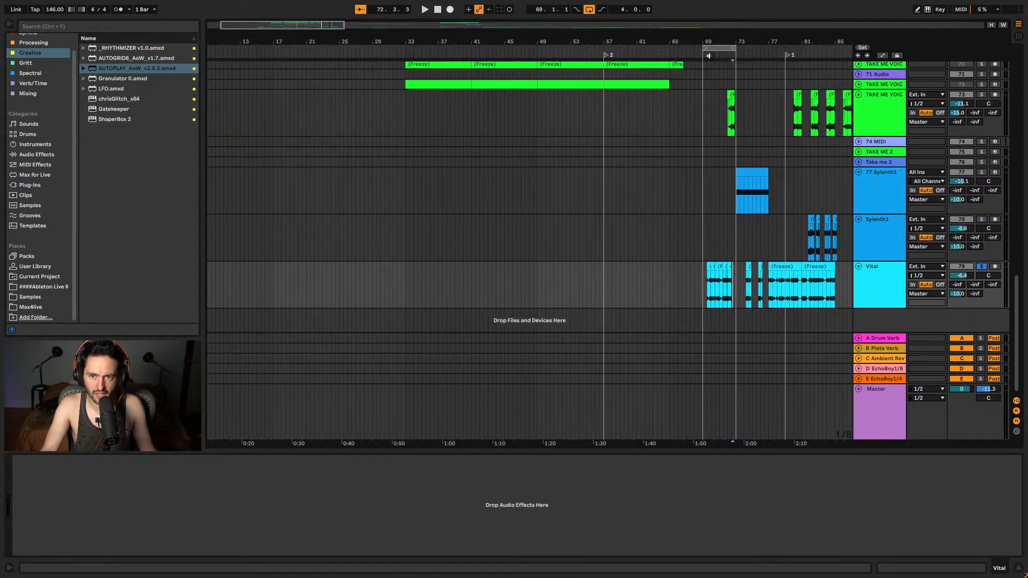
{"action": "left_click_drag", "start_coordinate": [705, 49], "coordinate": [398, 128]}
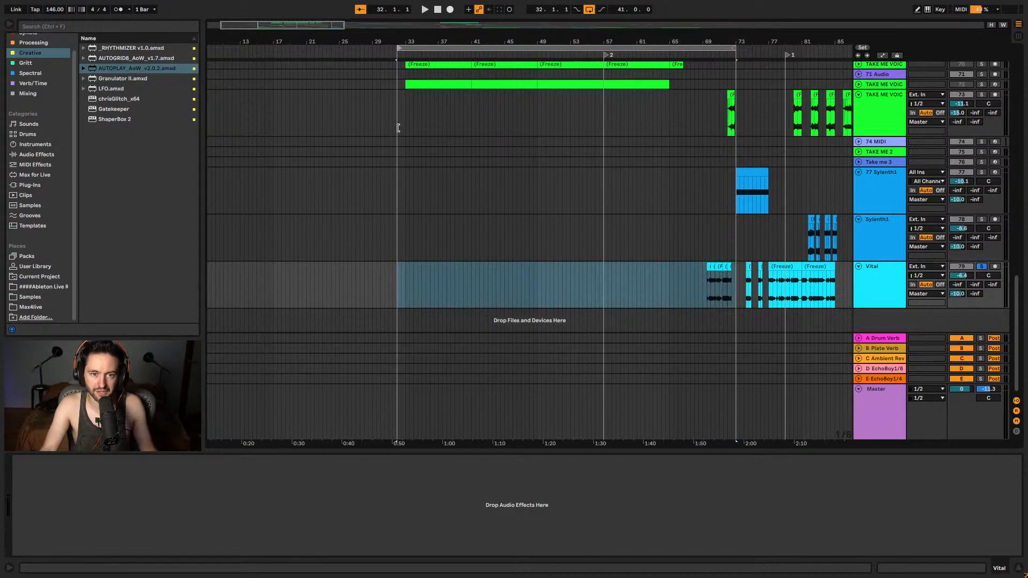
{"action": "right_click", "coordinate": [407, 155]}
{"action": "left_click", "coordinate": [507, 245]}
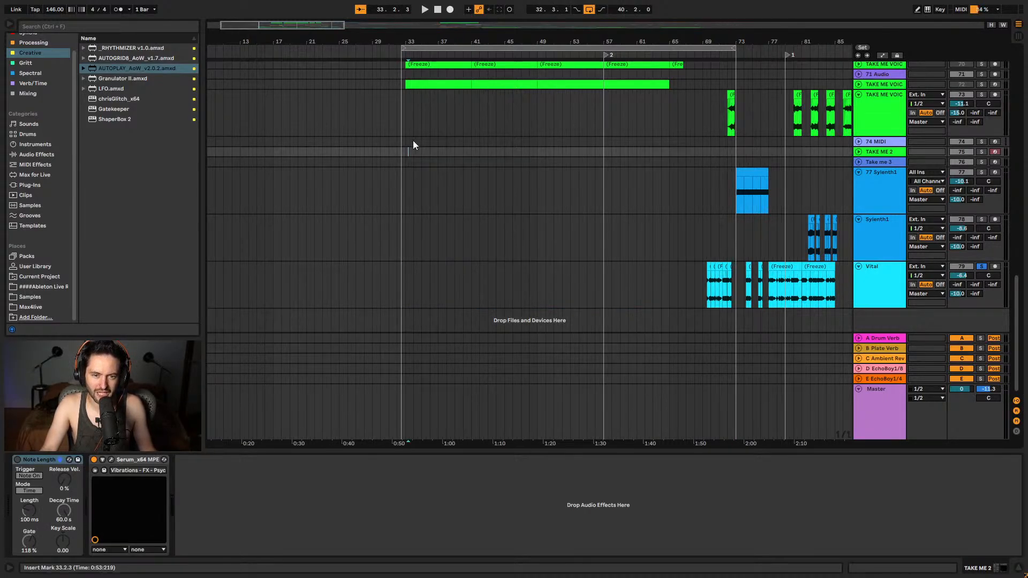
{"action": "mouse_move", "coordinate": [400, 38]}
{"action": "left_mouse_down"}
{"action": "mouse_move", "coordinate": [400, 80]}
{"action": "mouse_move", "coordinate": [405, 49]}
{"action": "mouse_move", "coordinate": [397, 48]}
{"action": "left_mouse_up"}
{"action": "key", "text": "space"}
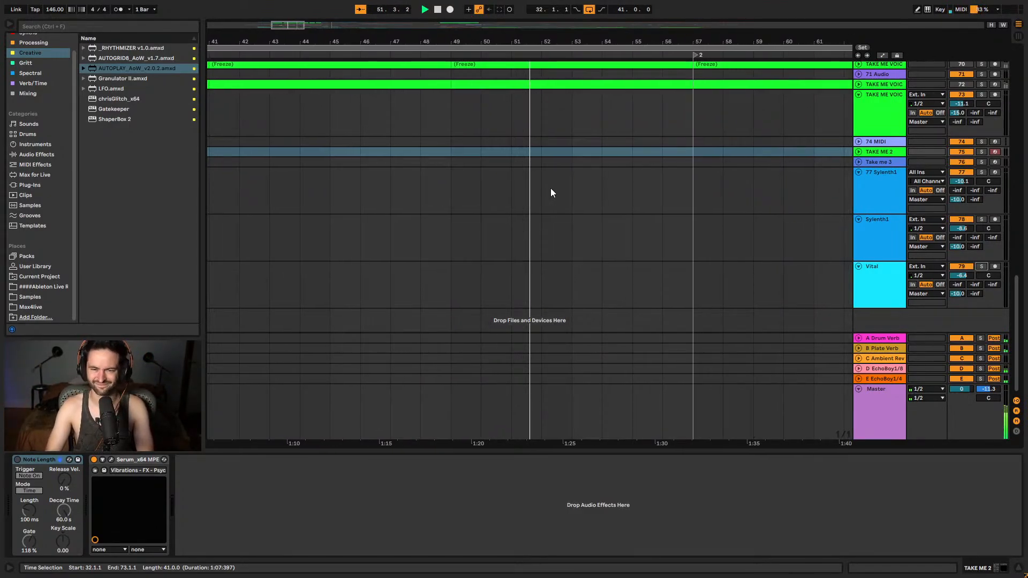
- Copy the 18 Audio range from 65.1.1 to 69.1.1 and paste it at 49.1.1 and 57.1.1 on the same track
{"action": "scroll", "coordinate": [610, 242], "scroll_direction": "up", "scroll_amount": 15}
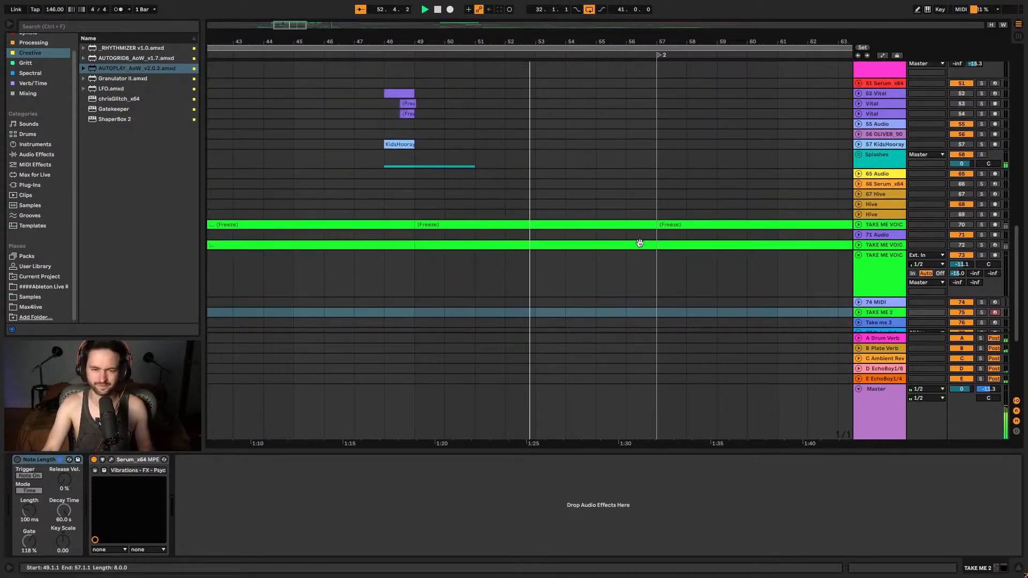
{"action": "scroll", "coordinate": [680, 237], "scroll_direction": "up", "scroll_amount": 2}
{"action": "left_click_drag", "start_coordinate": [526, 44], "coordinate": [526, 20]}
{"action": "scroll", "coordinate": [651, 227], "scroll_direction": "up", "scroll_amount": 6}
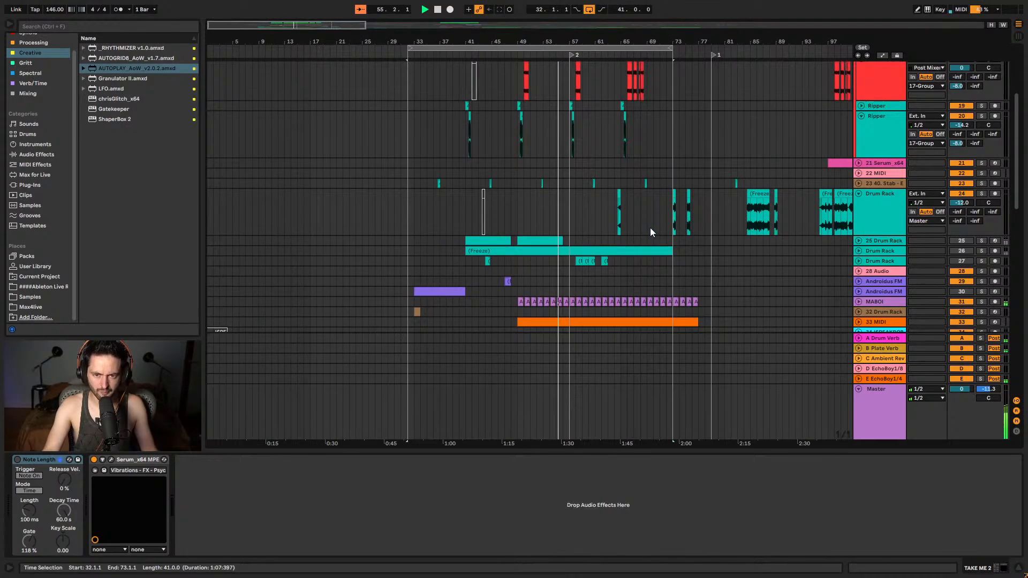
{"action": "left_click_drag", "start_coordinate": [596, 46], "coordinate": [596, 64]}
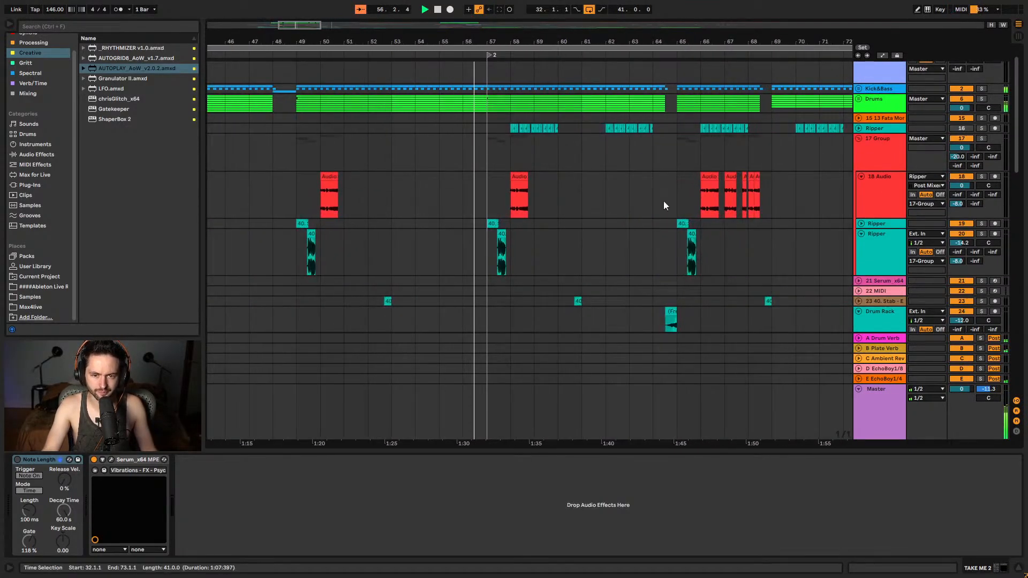
{"action": "left_click_drag", "start_coordinate": [687, 192], "coordinate": [777, 201]}
{"action": "key", "text": "ctrl+c"}
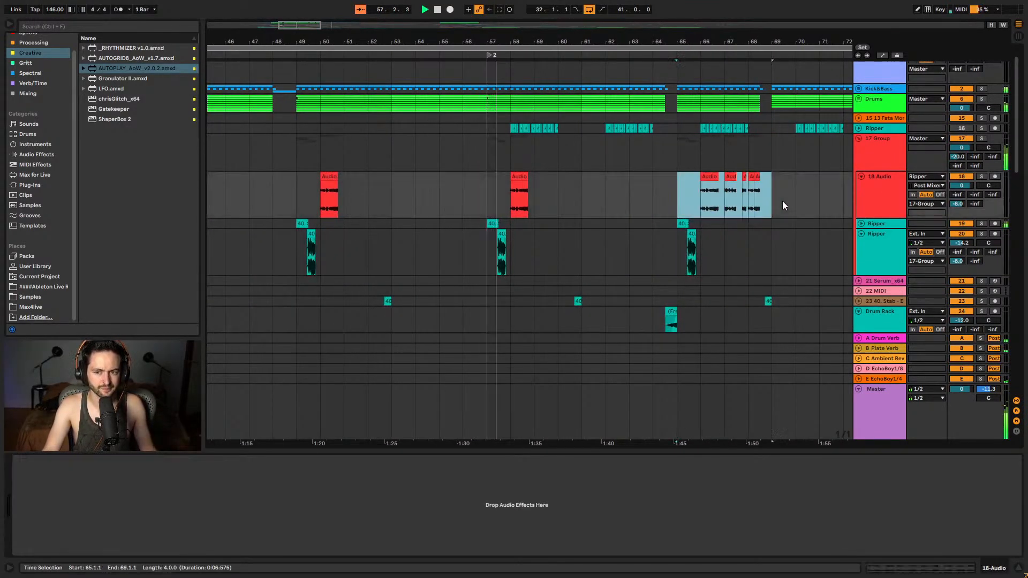
{"action": "left_click", "coordinate": [308, 202]}
{"action": "key", "text": "ctrl+v"}
{"action": "left_click", "coordinate": [489, 191]}
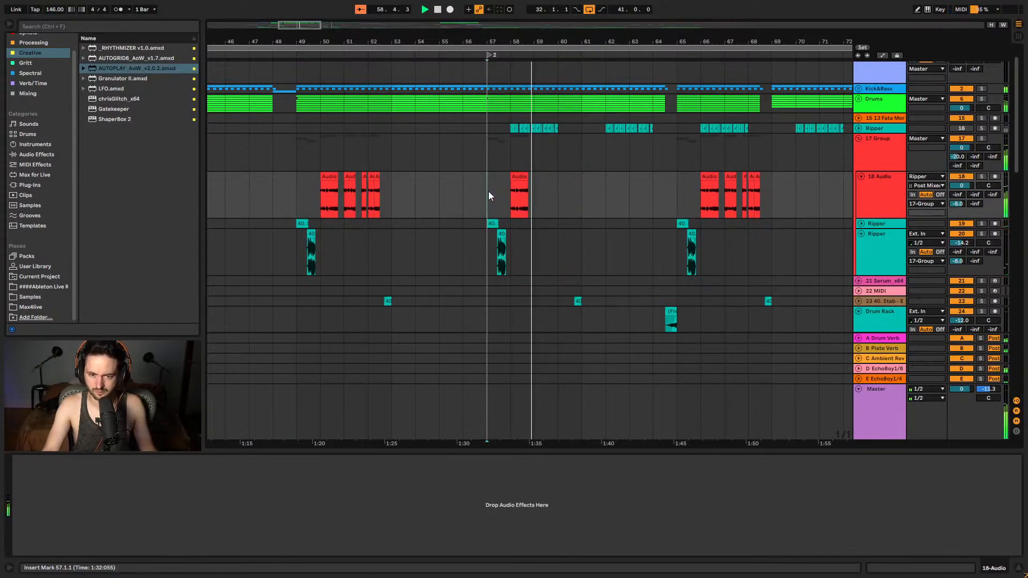
{"action": "key", "text": "ctrl+v"}
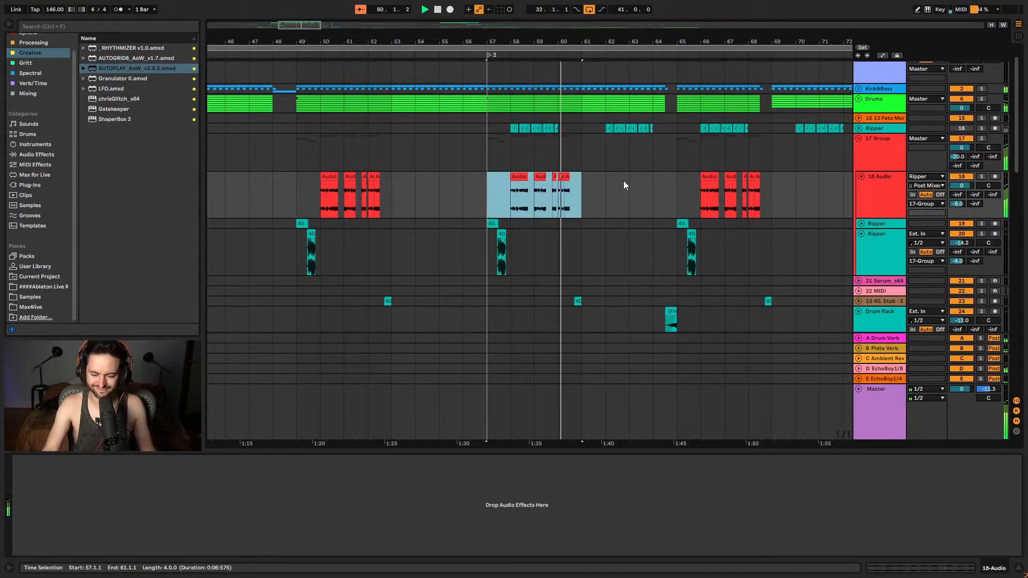
- Listen through the section after bar 61, then select Vital from 69.1.1 to 73.1.1 and play the fill in the full mix
{"action": "left_click", "coordinate": [596, 178]}
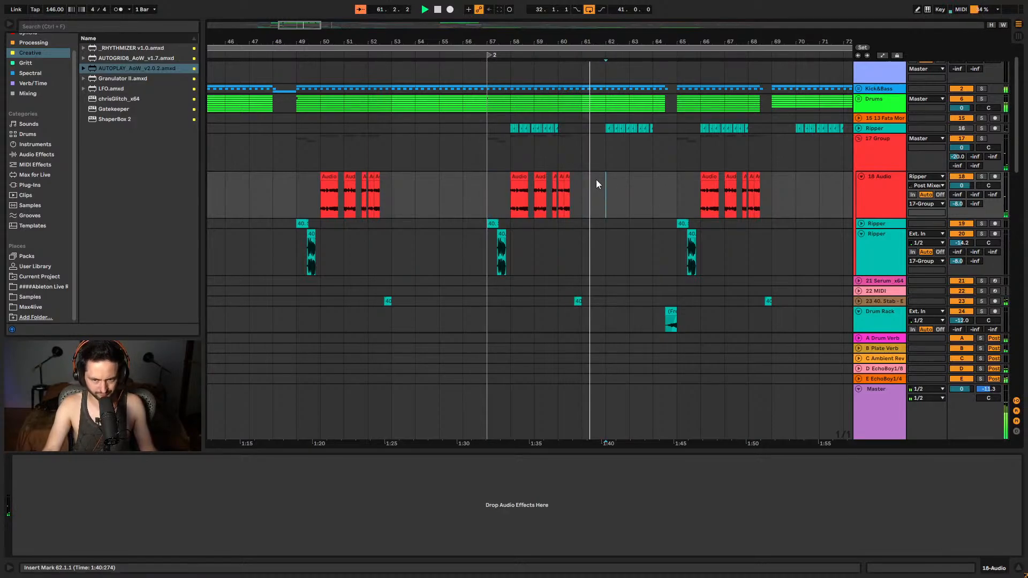
{"action": "left_click_drag", "start_coordinate": [589, 186], "coordinate": [666, 217]}
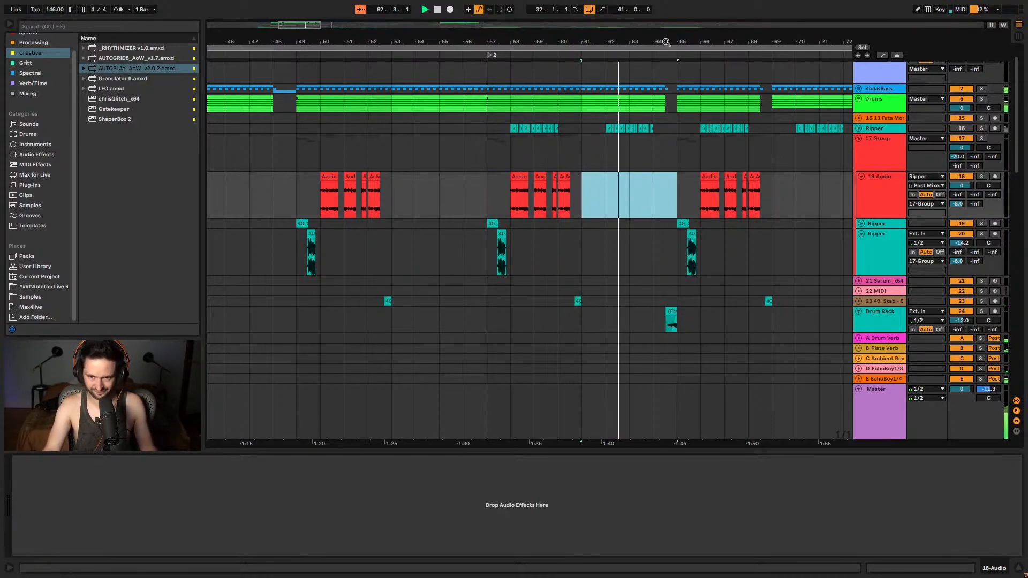
{"action": "scroll", "coordinate": [512, 273], "scroll_direction": "right", "scroll_amount": 6}
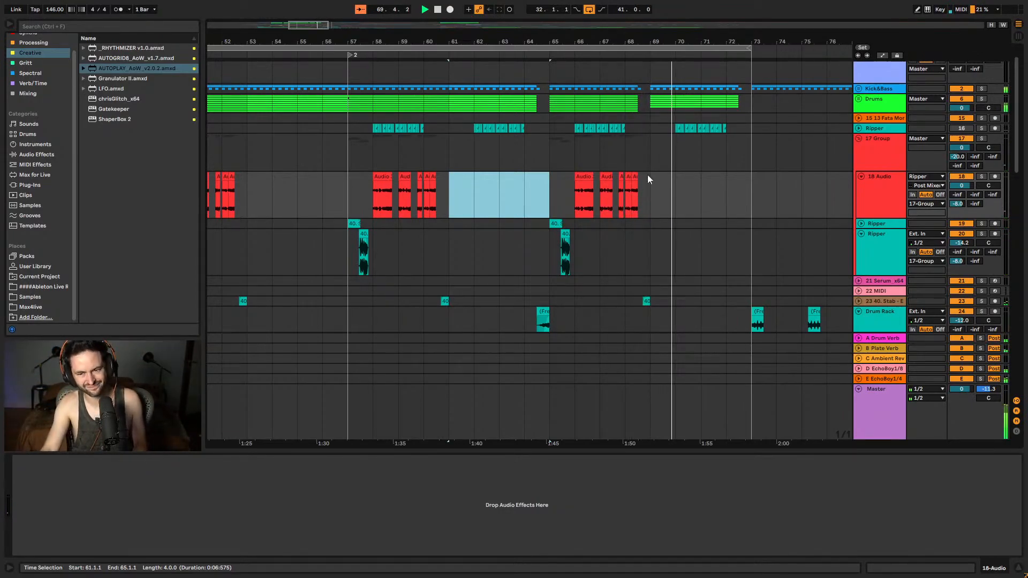
{"action": "scroll", "coordinate": [663, 207], "scroll_direction": "down", "scroll_amount": 5}
{"action": "scroll", "coordinate": [685, 214], "scroll_direction": "down", "scroll_amount": 15}
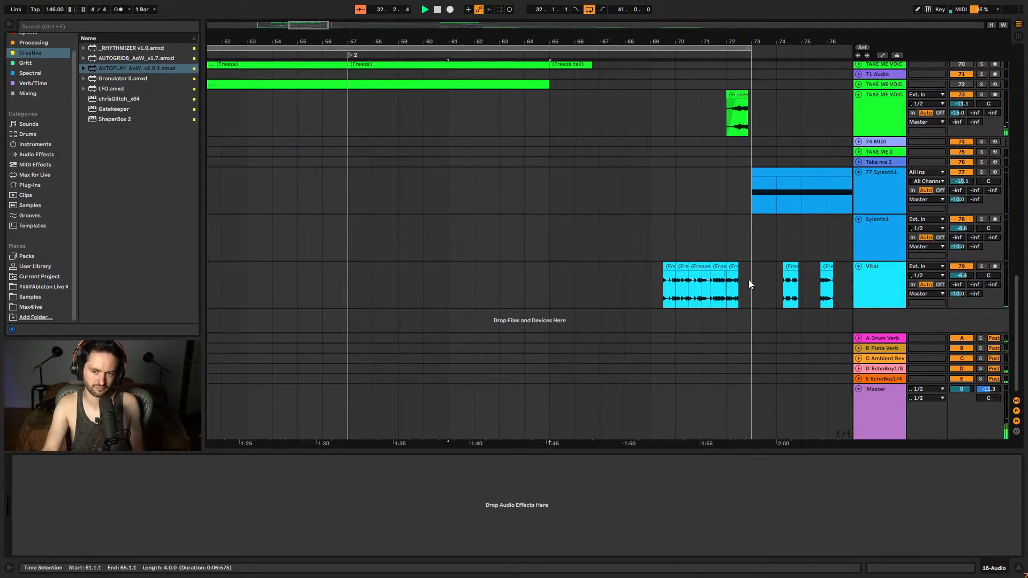
{"action": "left_click", "coordinate": [646, 267]}
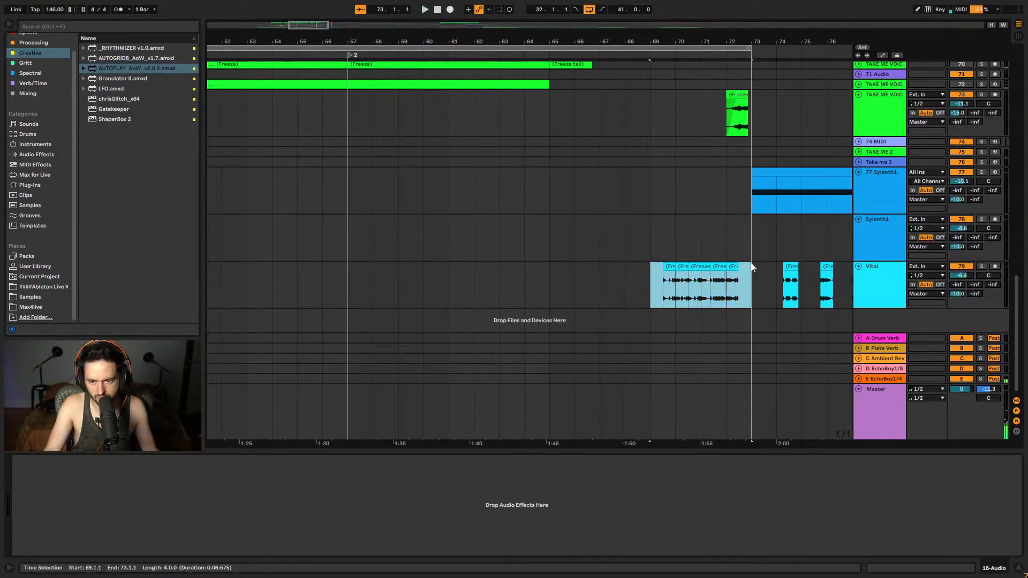
{"action": "key", "text": "space"}
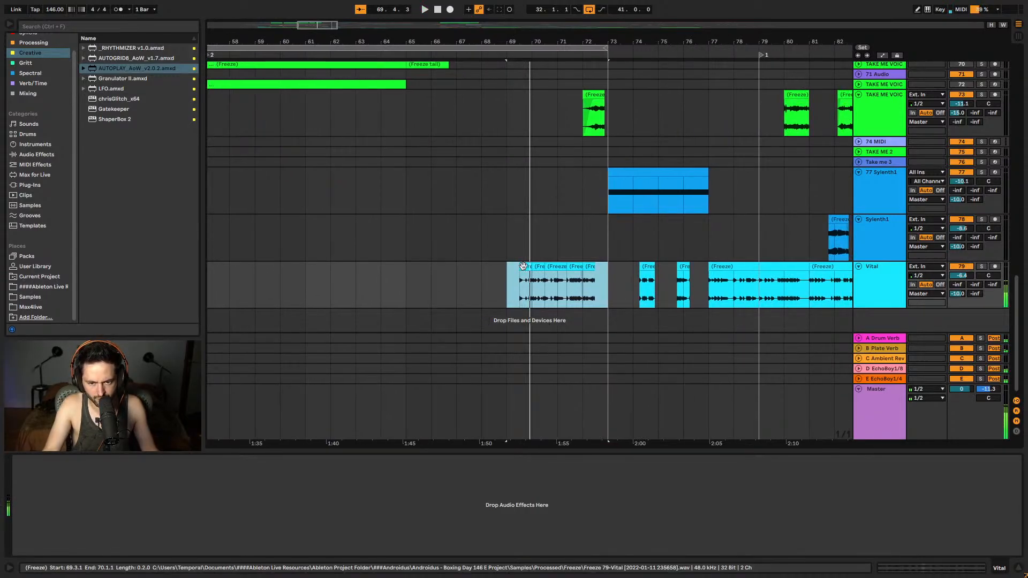
- Set the fixed grid to 1/2 and shift the Vital fill clips half a bar earlier, starting at 69.1.1
{"action": "right_click", "coordinate": [505, 271]}
{"action": "left_click", "coordinate": [518, 263]}
{"action": "right_click", "coordinate": [475, 279]}
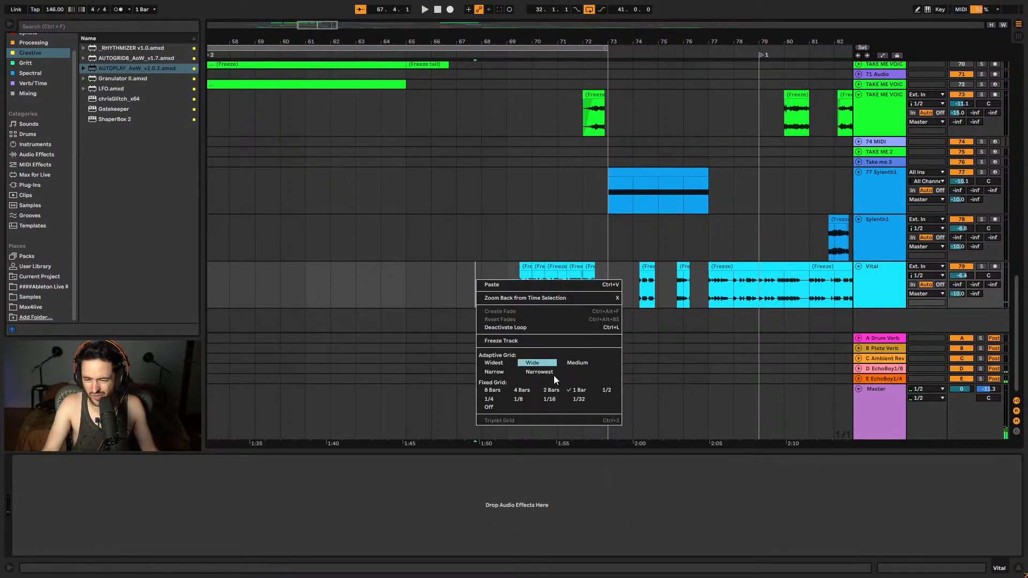
{"action": "left_click", "coordinate": [607, 390]}
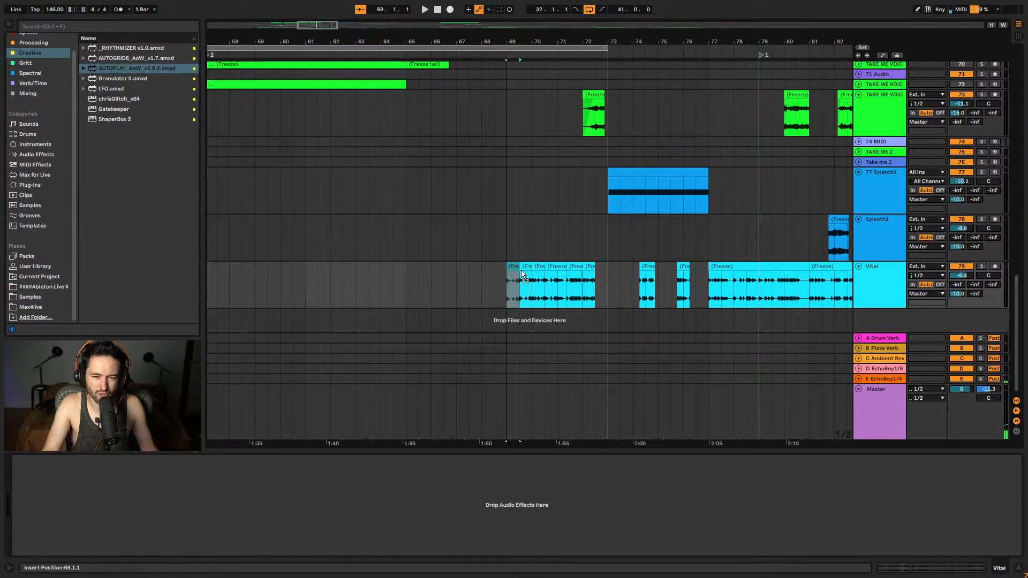
{"action": "left_click_drag", "start_coordinate": [527, 274], "coordinate": [577, 269]}
{"action": "left_click", "coordinate": [589, 269]}
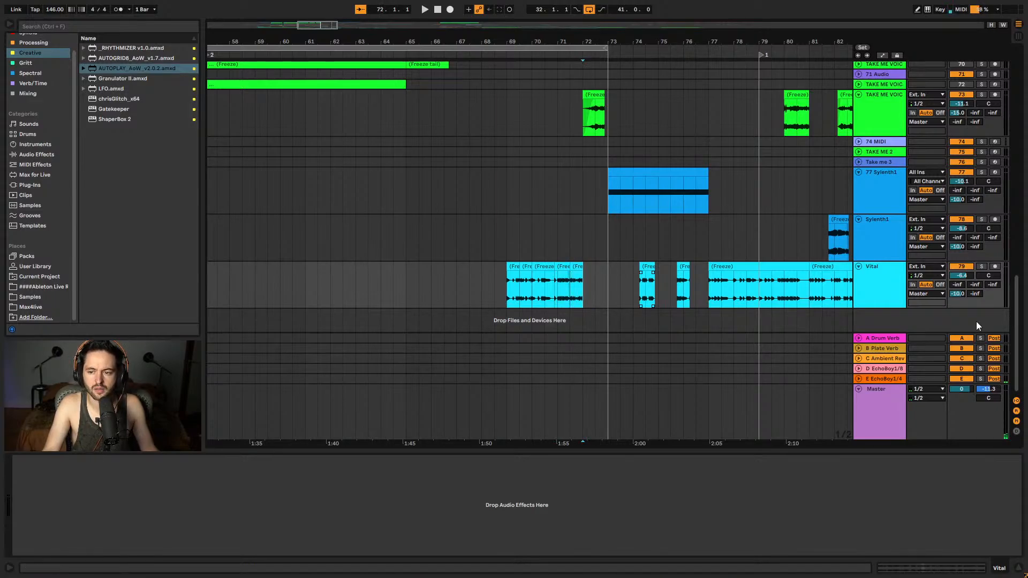
- Add a MIDI track below Vital and create a clip from 69.1.1 to 73.1.1 holding a four-bar E3 note
{"action": "right_click", "coordinate": [901, 329]}
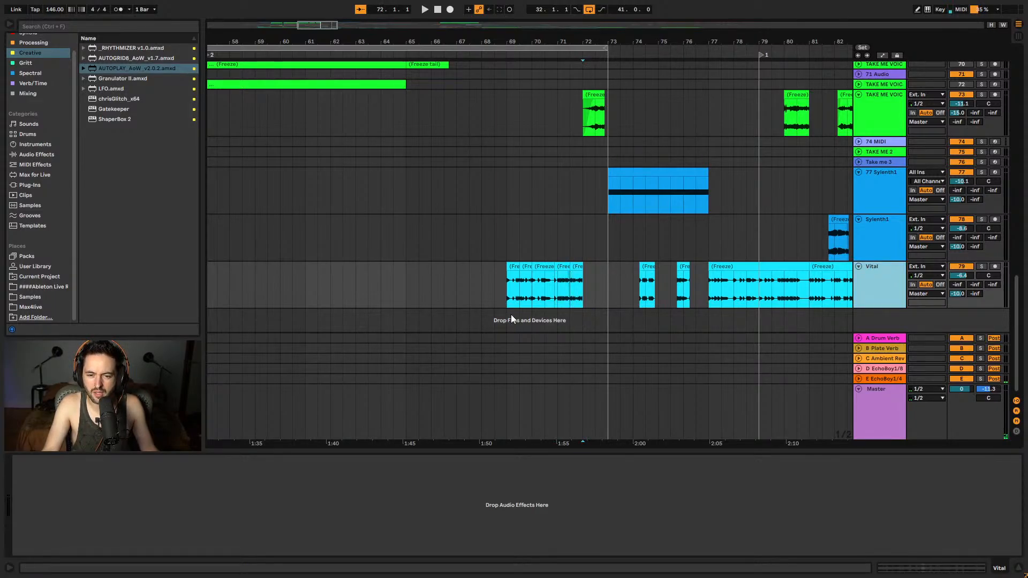
{"action": "key", "text": "ctrl+shift+t"}
{"action": "left_click_drag", "start_coordinate": [509, 310], "coordinate": [598, 300]}
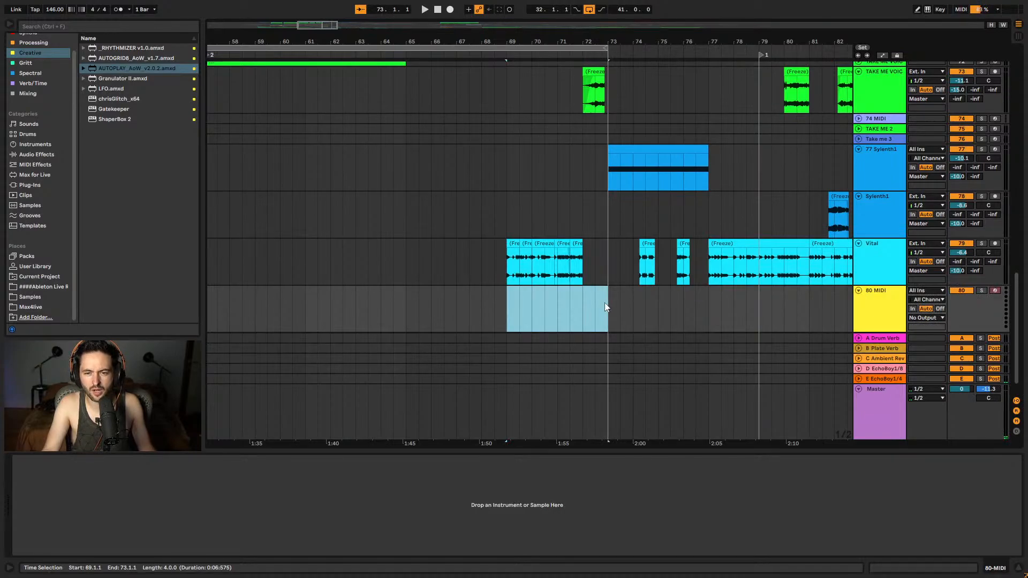
{"action": "key", "text": "ctrl+shift+m"}
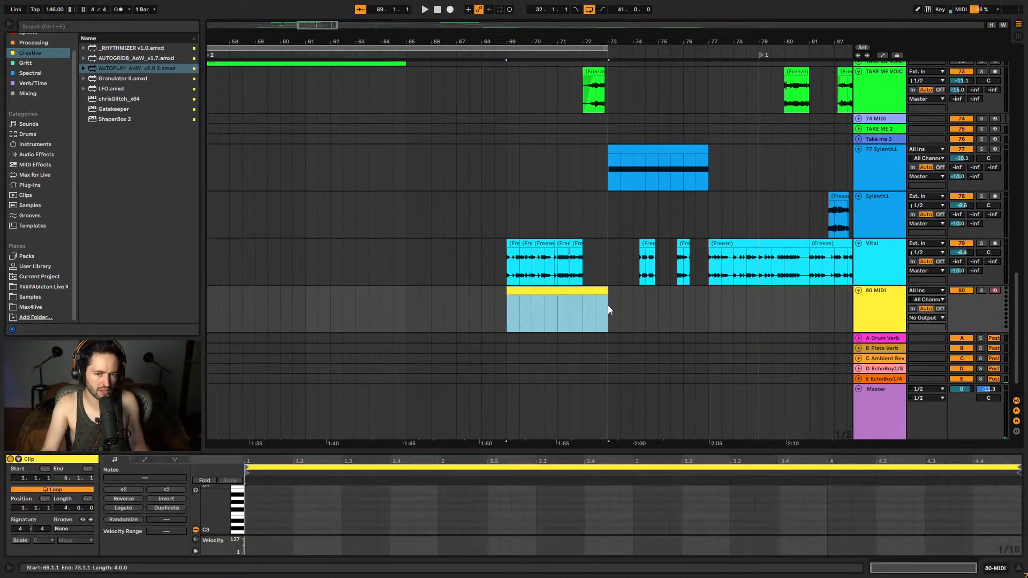
{"action": "double_click", "coordinate": [249, 517]}
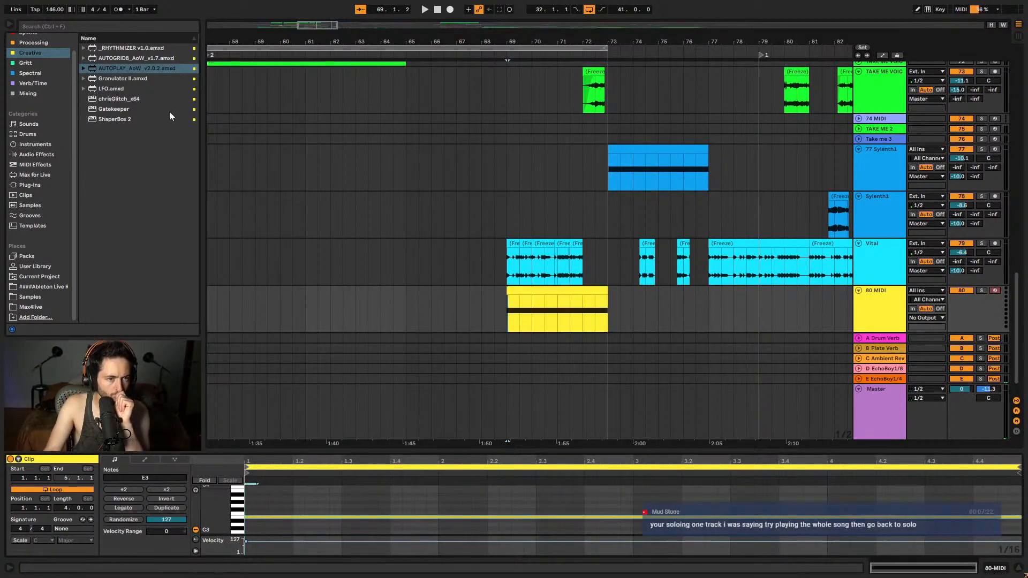
- Load the AUTOPLAY_AoW_v2.0.2 device onto the new MIDI track
{"action": "left_click", "coordinate": [120, 69]}
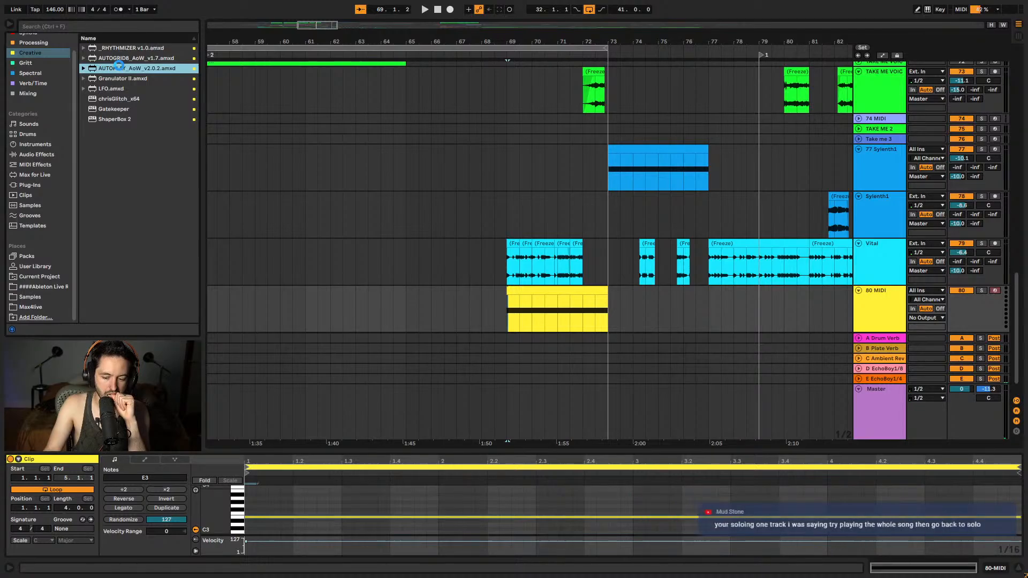
{"action": "double_click", "coordinate": [121, 68]}
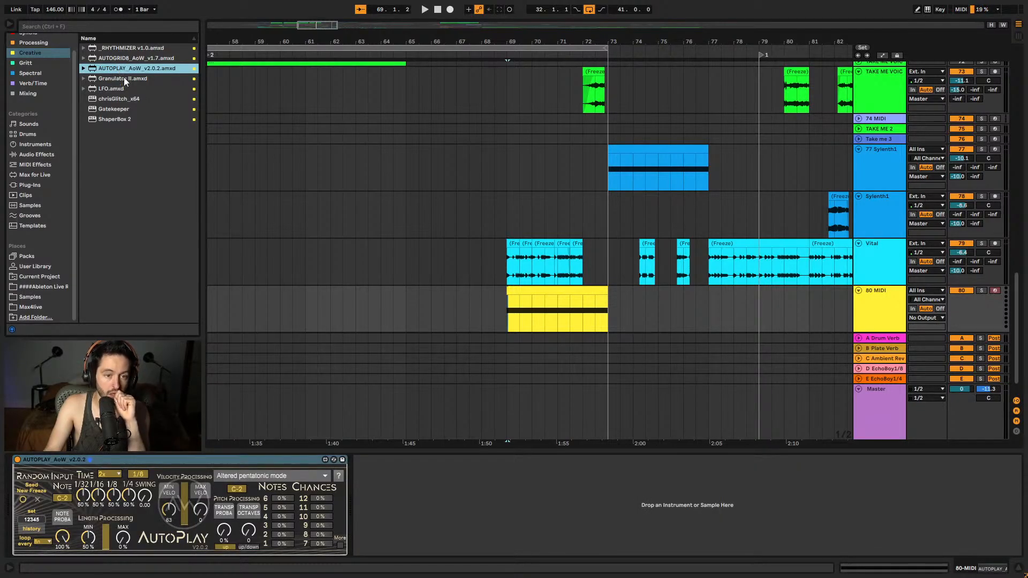
- Select the new MIDI clip from 69.1.1 to 73.1.1 and locate Serum_x64 in the Synths collection
{"action": "left_click", "coordinate": [560, 293]}
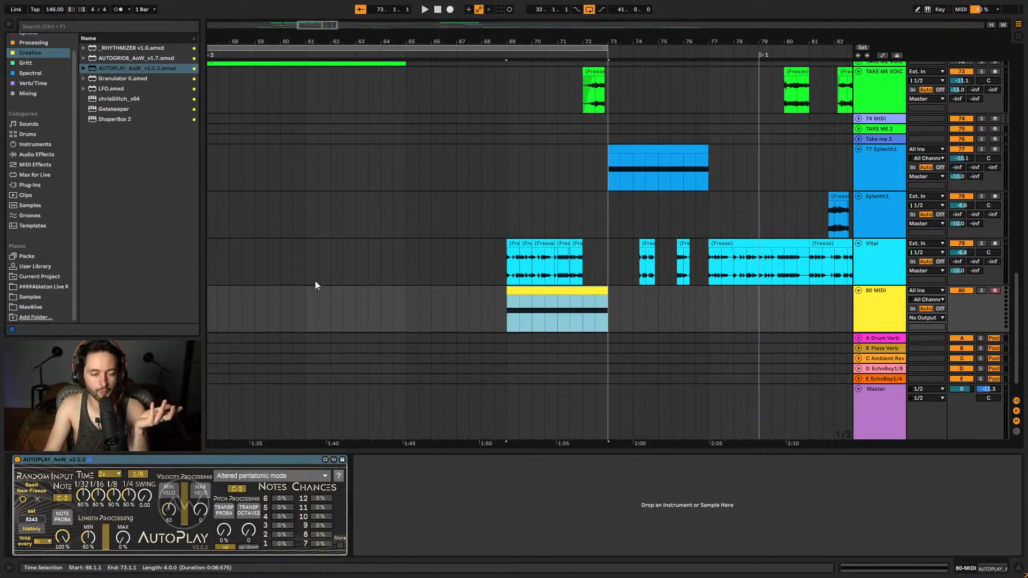
{"action": "scroll", "coordinate": [24, 40], "scroll_direction": "up", "scroll_amount": 1}
{"action": "left_click", "coordinate": [36, 49]}
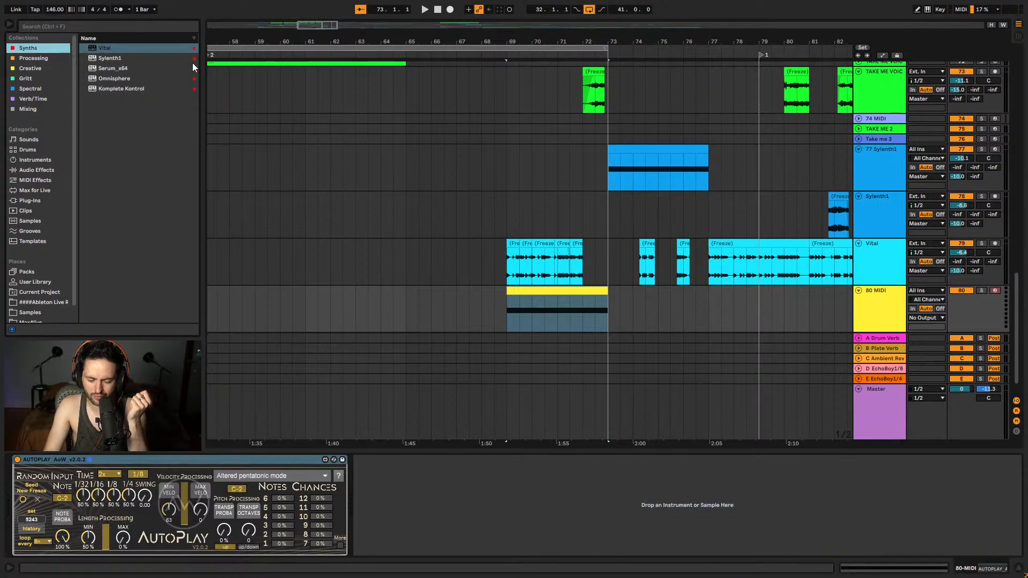
{"action": "scroll", "coordinate": [225, 103], "scroll_direction": "down", "scroll_amount": 2}
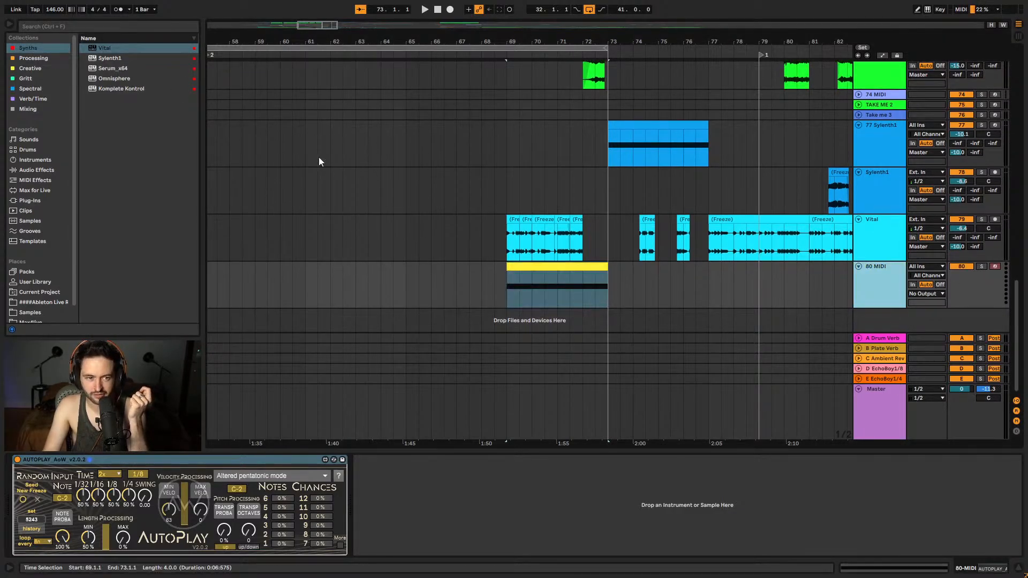
{"action": "left_click", "coordinate": [121, 68]}
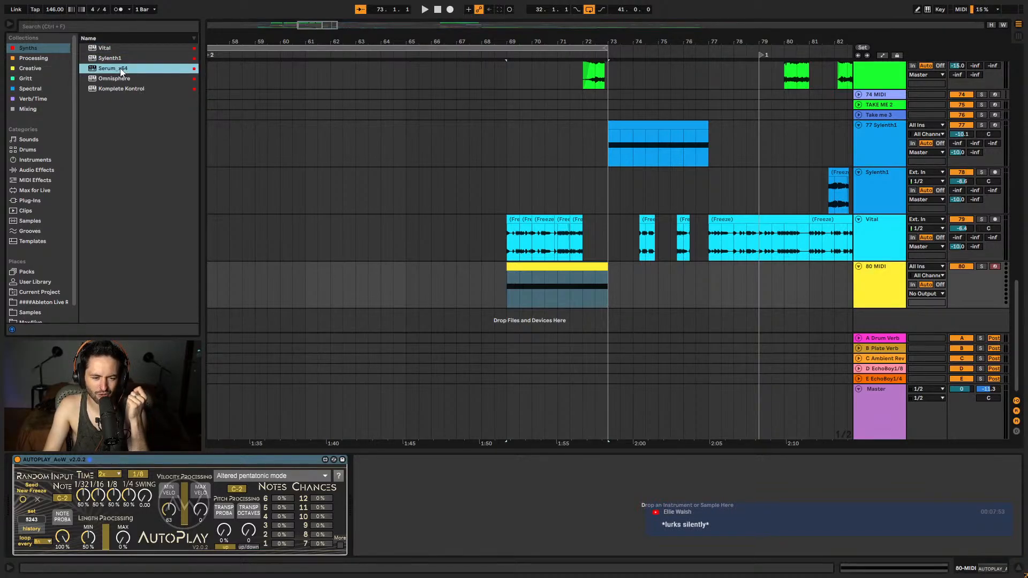
{"action": "left_click", "coordinate": [477, 522]}
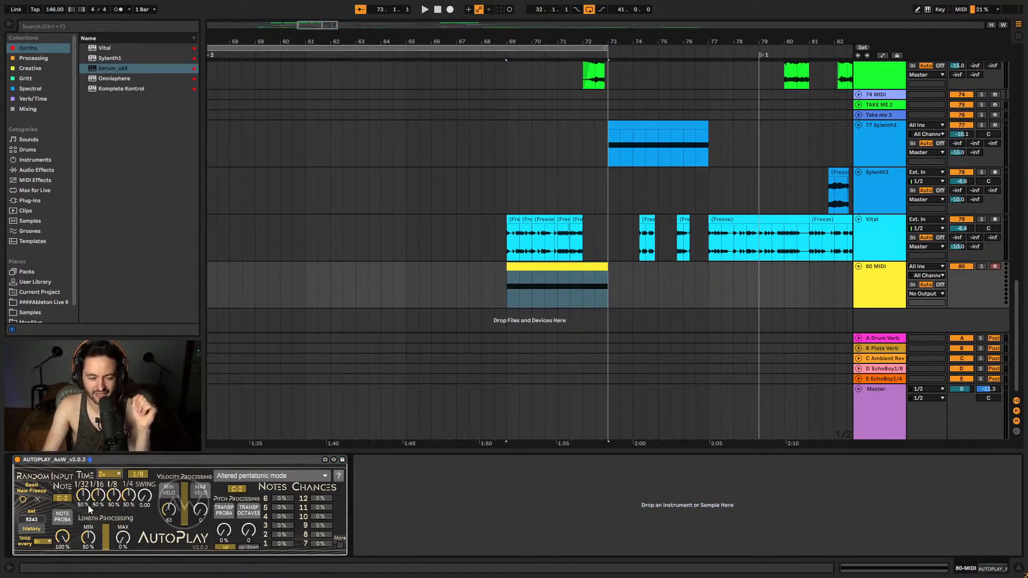
- Try the 1x time multiplier in AutoPlay and set it back to 2x
{"action": "left_click", "coordinate": [107, 474]}
{"action": "left_click", "coordinate": [109, 486]}
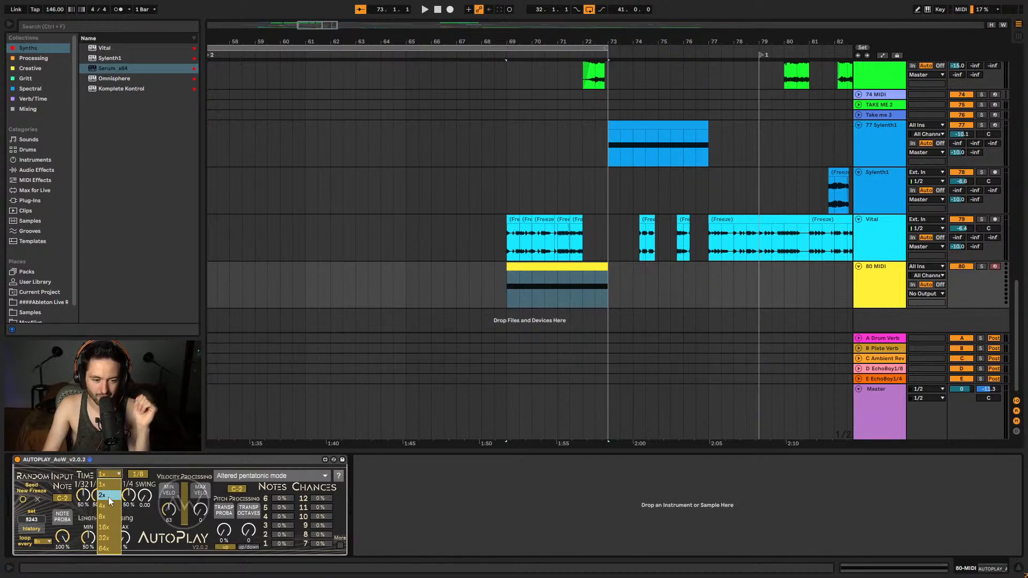
{"action": "left_click", "coordinate": [108, 497]}
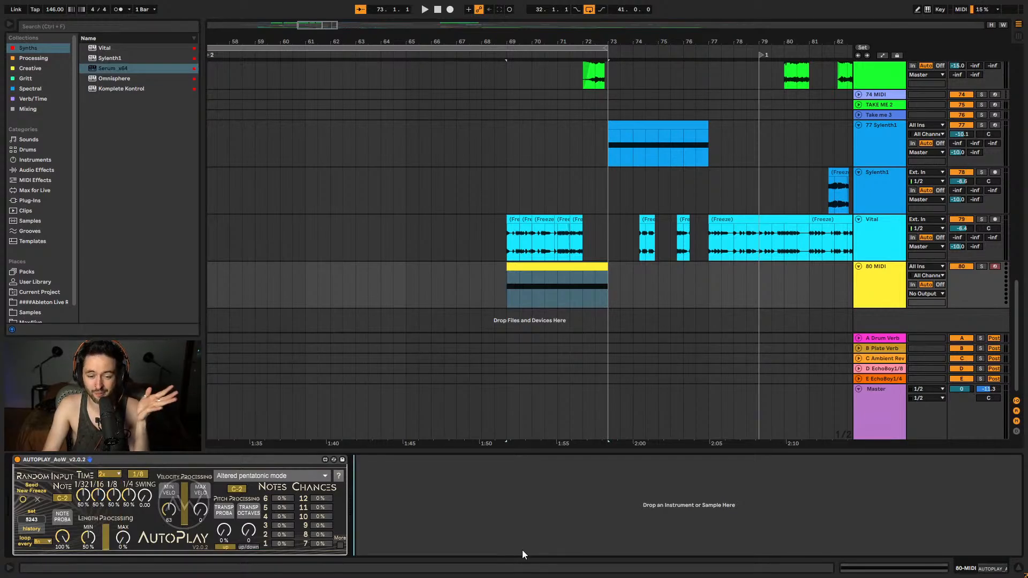
- Load Serum_x64 after AutoPlay on the new MIDI track and move its plugin window clear of the device chain
{"action": "double_click", "coordinate": [98, 68]}
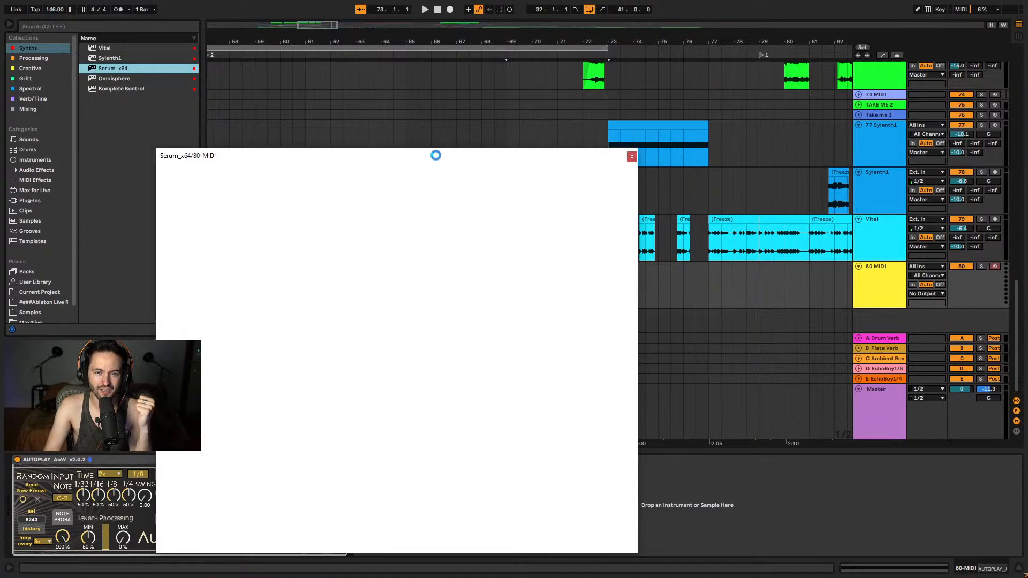
{"action": "left_click_drag", "start_coordinate": [435, 155], "coordinate": [619, 61]}
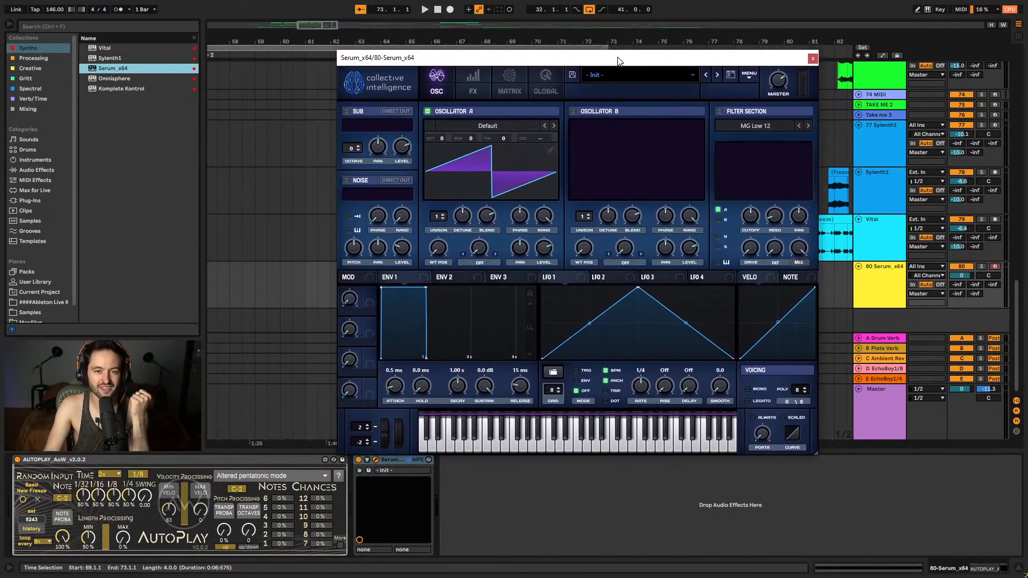
- Browse Serum's preset folders as far as the Vibrations (Serum Presets) by Mind Mirror collection
{"action": "left_click", "coordinate": [621, 81]}
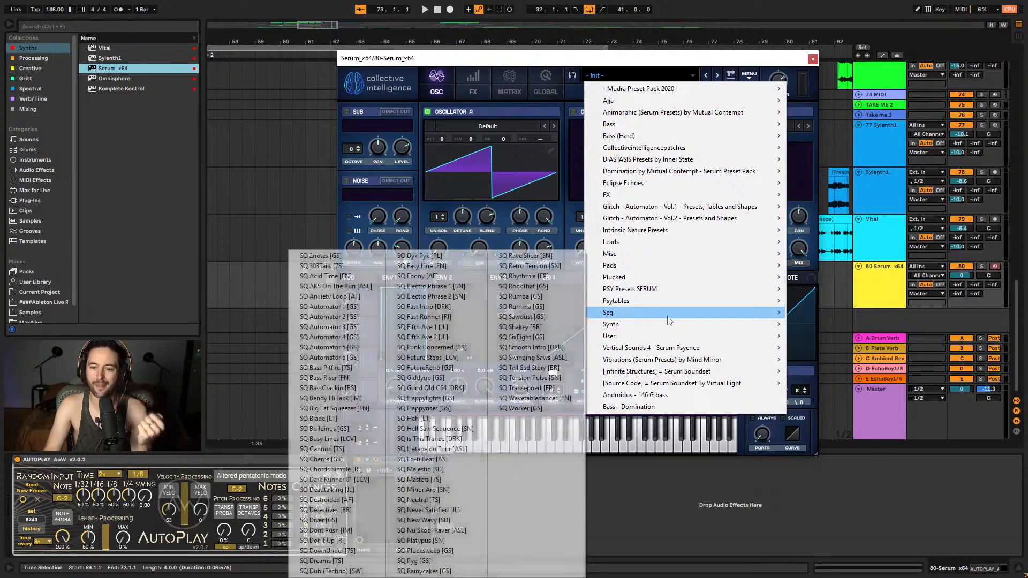
{"action": "mouse_move", "coordinate": [645, 335]}
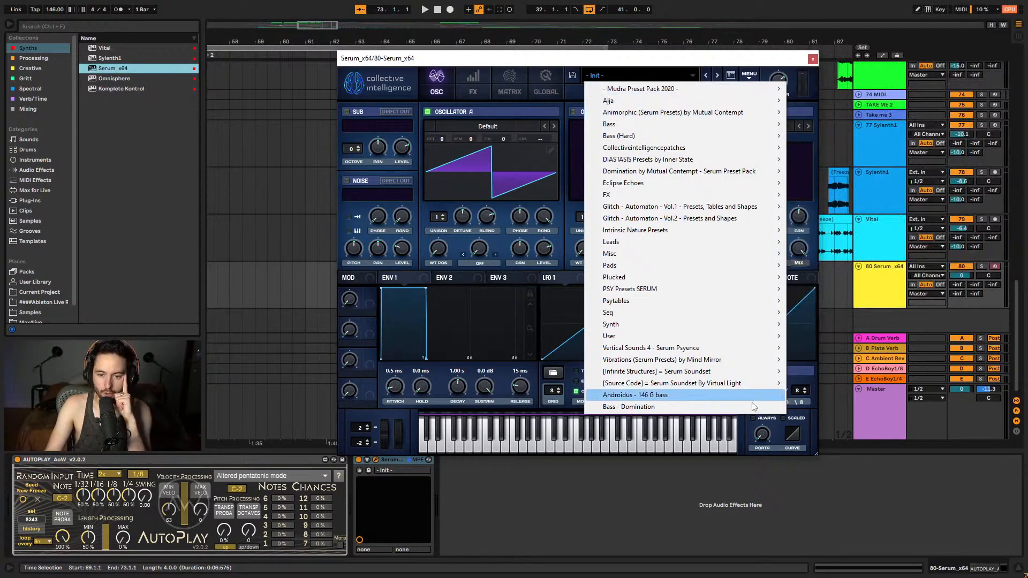
{"action": "mouse_move", "coordinate": [744, 362]}
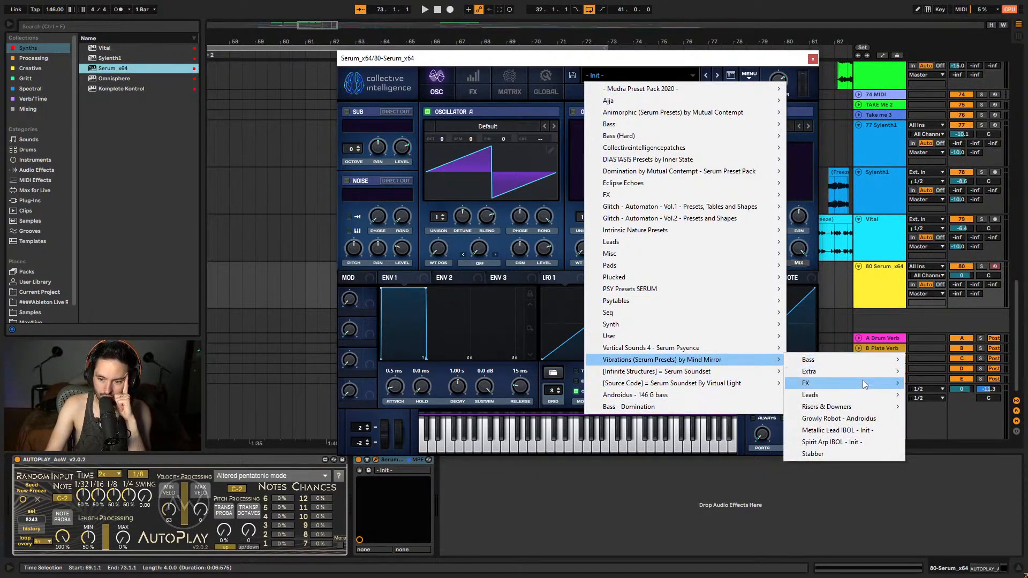
- Load the Vibrations - Lead - Screature preset from the Vibrations pack in Serum and play the loop to audition it
{"action": "mouse_move", "coordinate": [872, 365]}
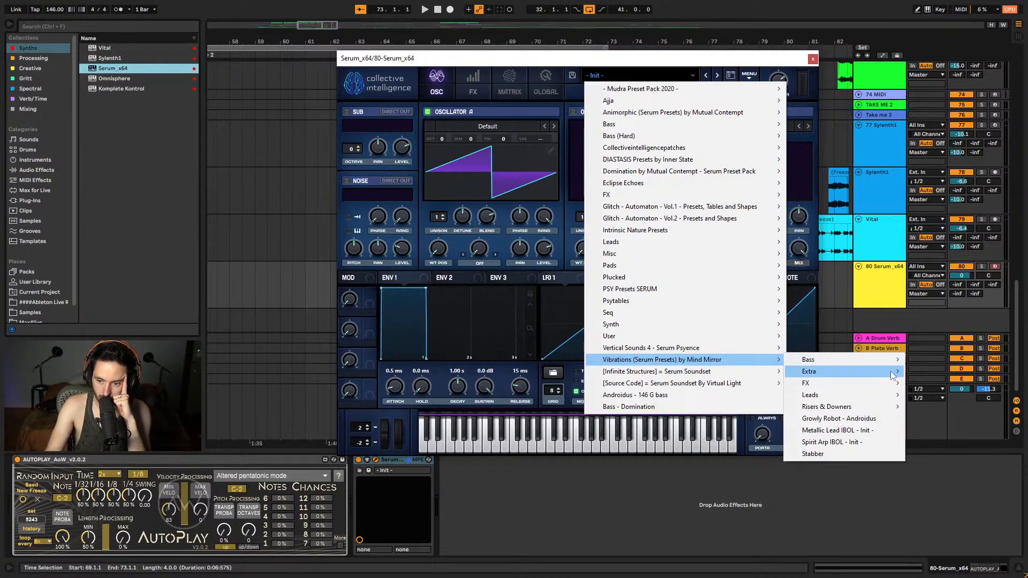
{"action": "mouse_move", "coordinate": [878, 387]}
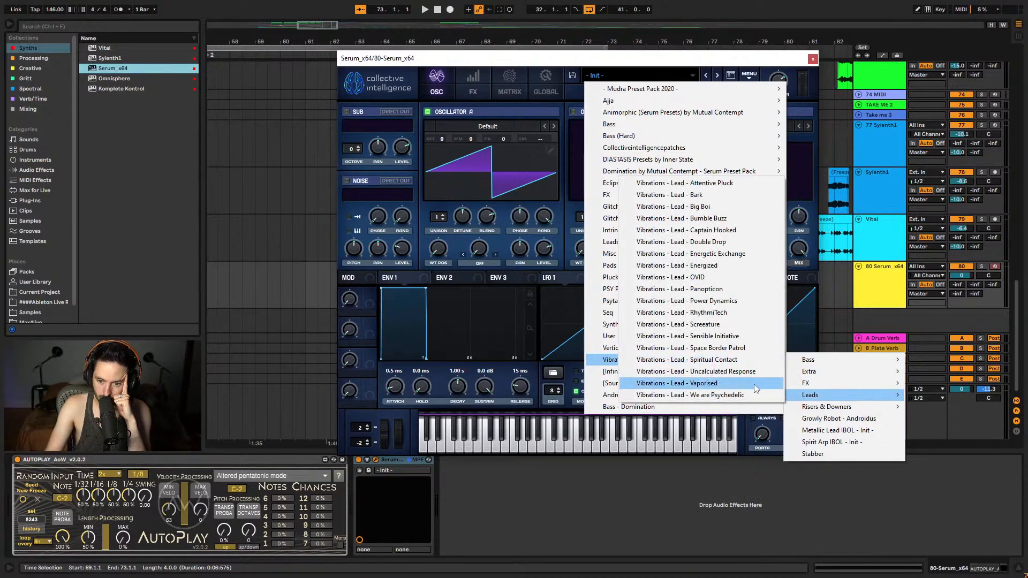
{"action": "left_click", "coordinate": [723, 325]}
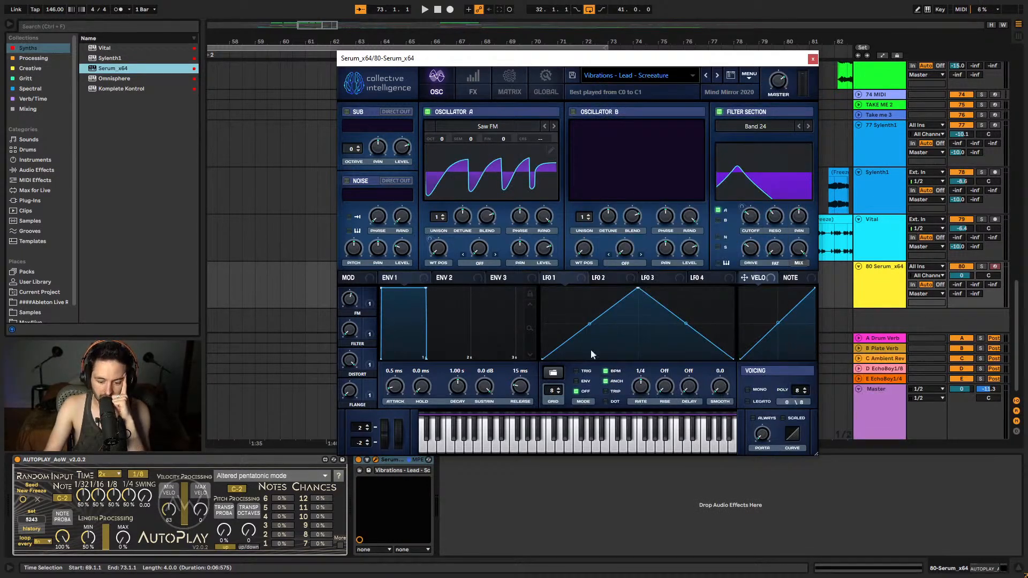
{"action": "key", "text": "space"}
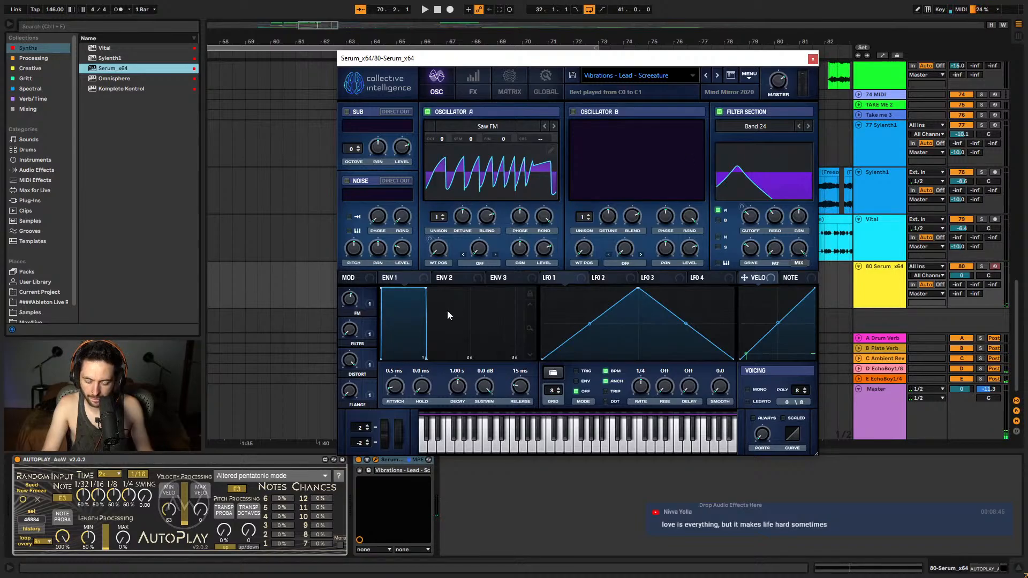
{"action": "key", "text": "space"}
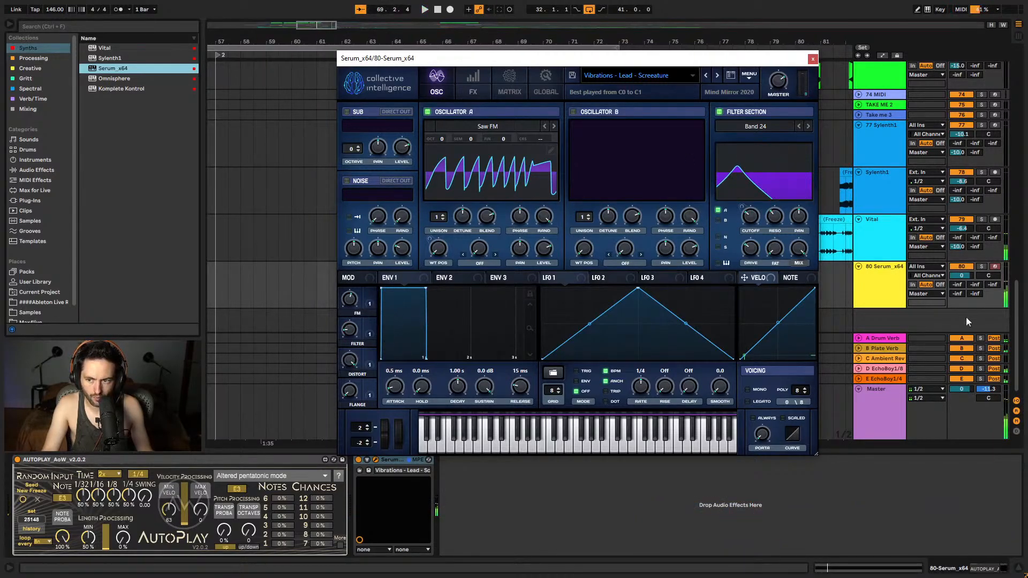
- Set the Serum track's volume to -10.7 dB and audition the preset while sweeping its FILTER macro
{"action": "left_click", "coordinate": [962, 278]}
{"action": "key", "text": "space"}
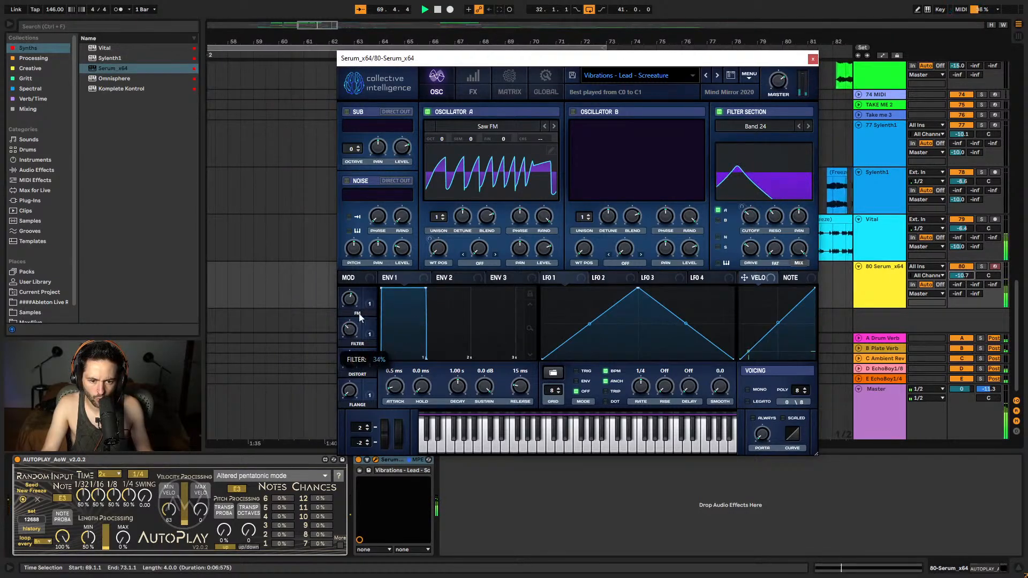
{"action": "key", "text": "space"}
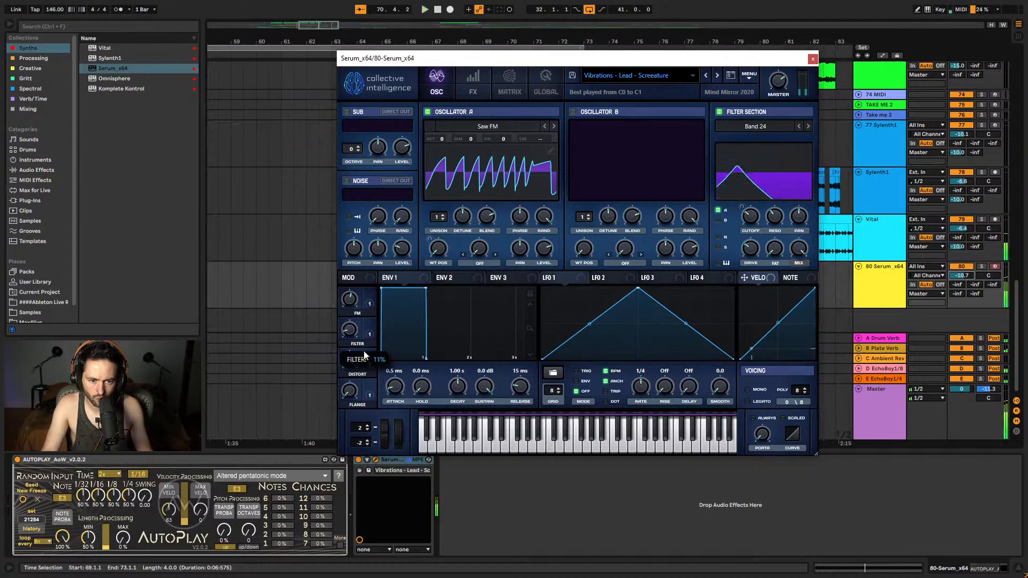
{"action": "left_click", "coordinate": [813, 58]}
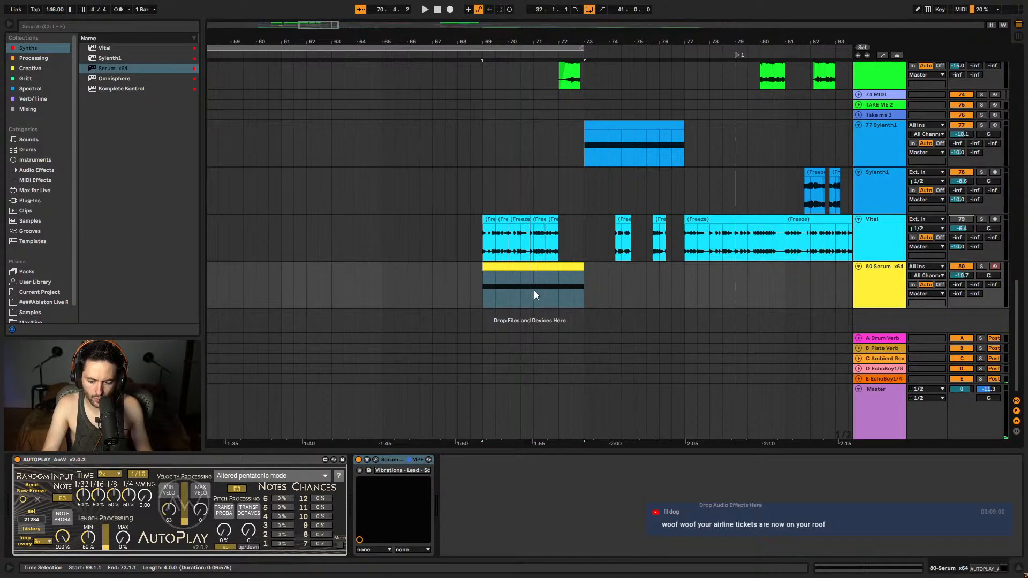
- Transpose all notes of the yellow Serum clip down one octave to E2 and play the loop
{"action": "left_click", "coordinate": [637, 493]}
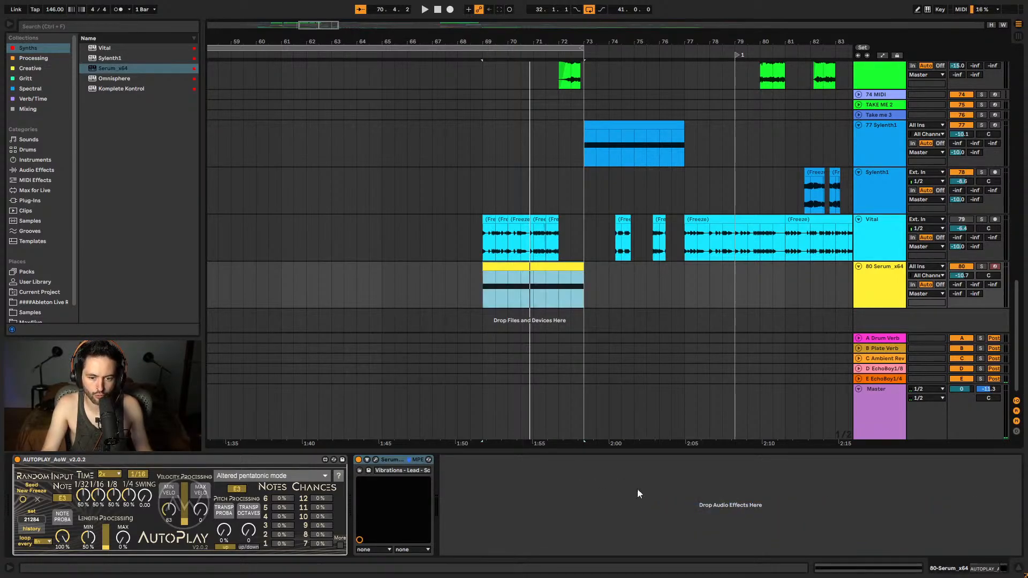
{"action": "key", "text": "shift+Tab"}
{"action": "key", "text": "ctrl+a"}
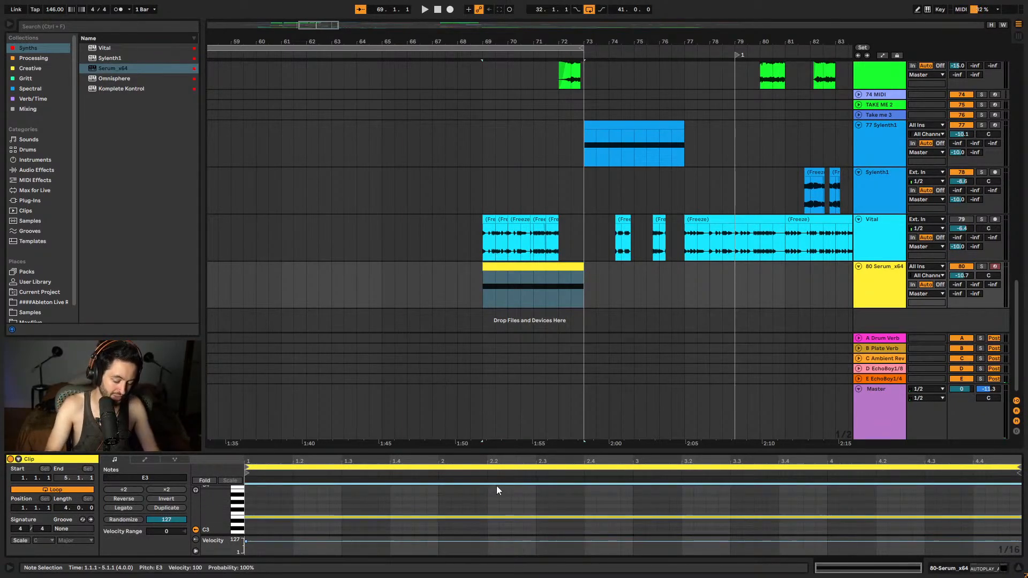
{"action": "key", "text": "shift+Down"}
{"action": "key", "text": "space"}
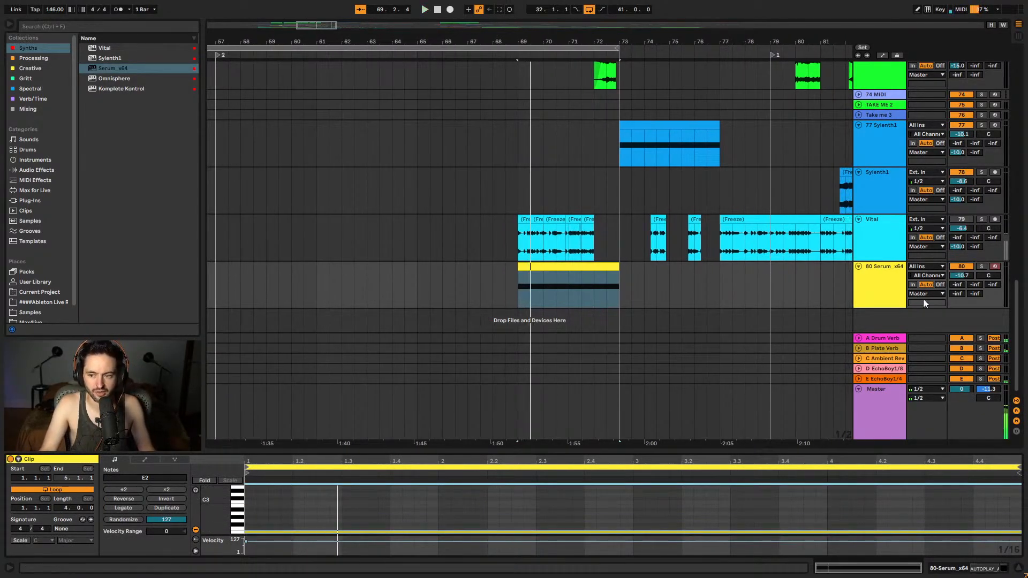
- Solo the Serum track and sweep the synth's FILTER macro during playback to hear its range
{"action": "left_click", "coordinate": [985, 267]}
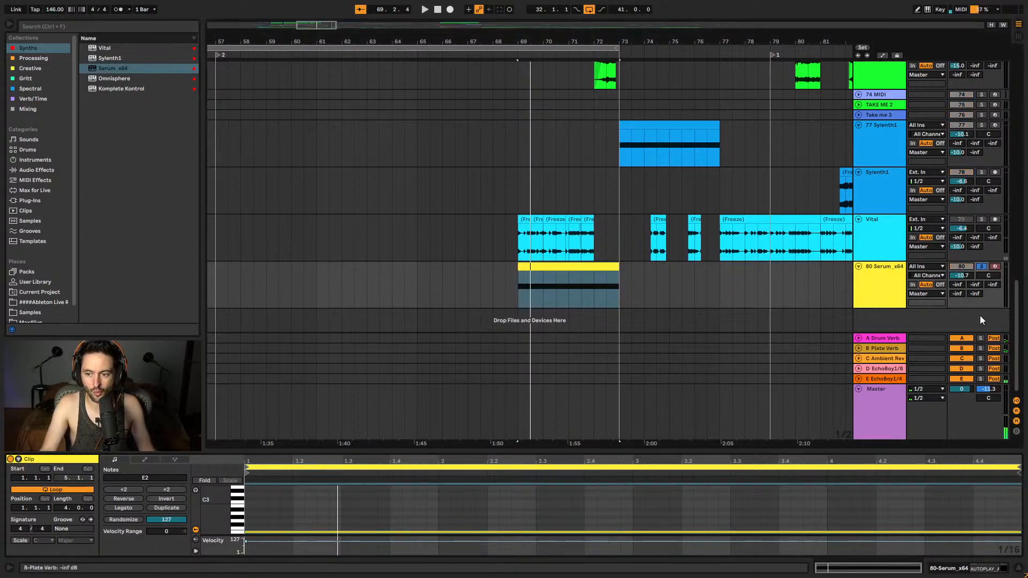
{"action": "left_click", "coordinate": [950, 571]}
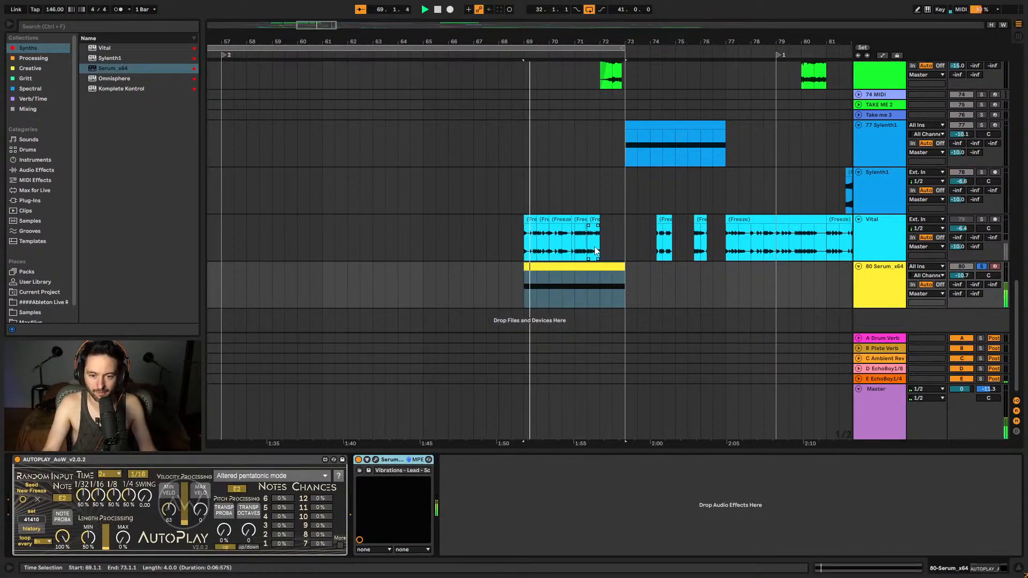
{"action": "key", "text": "space"}
{"action": "left_click", "coordinate": [369, 470]}
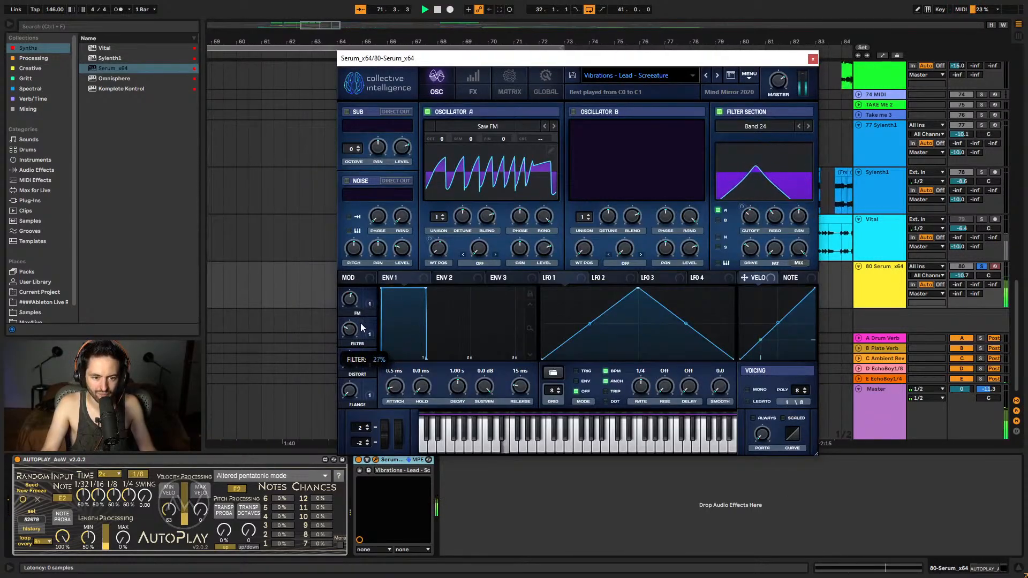
{"action": "left_click_drag", "start_coordinate": [350, 327], "coordinate": [316, 411]}
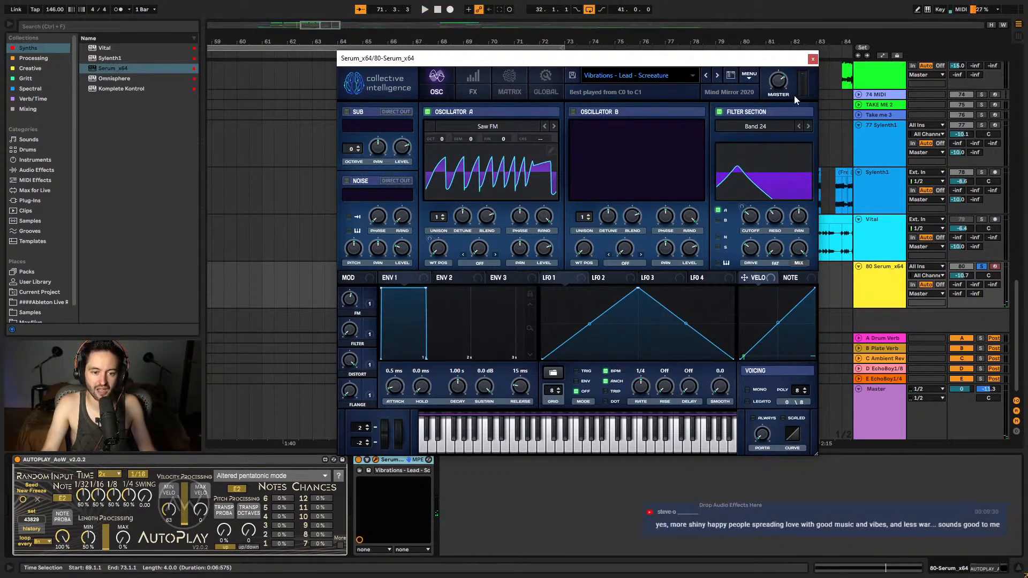
{"action": "left_click", "coordinate": [810, 58]}
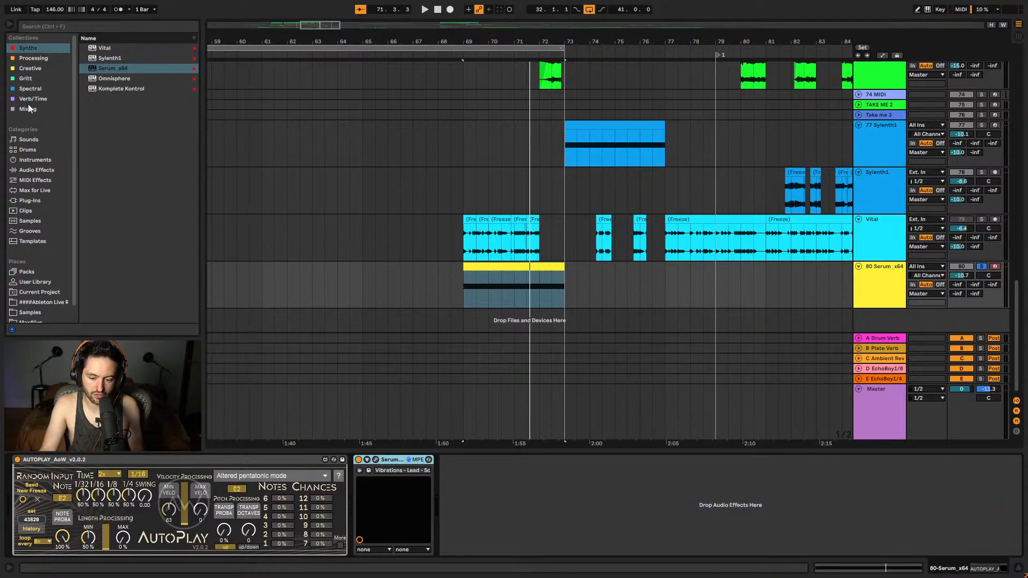
- Add the Creative collection's LFO after Serum and map it to the FILTER macro with a Random waveform, 1/6 rate and 100% smoothing
{"action": "left_click", "coordinate": [41, 68]}
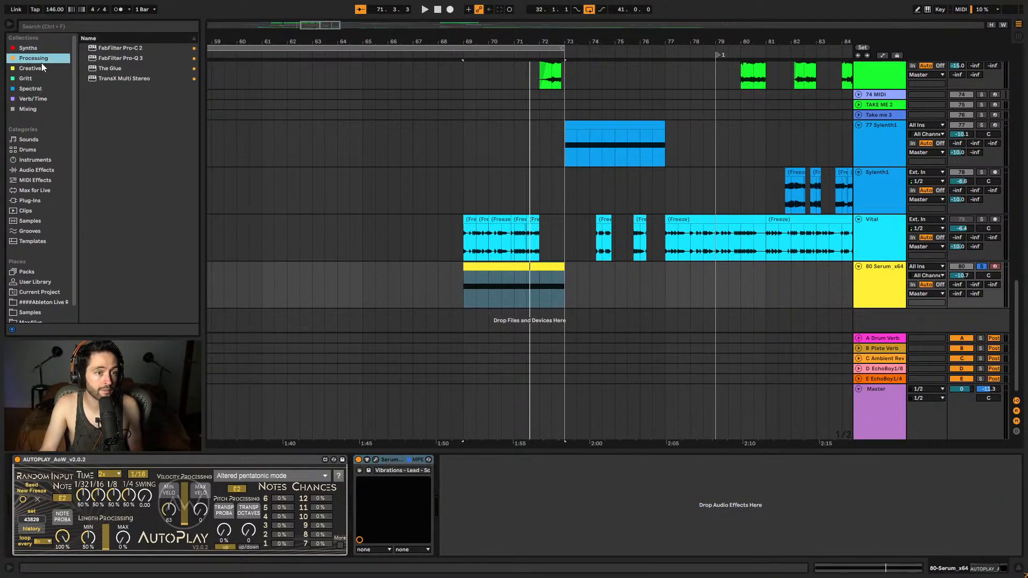
{"action": "left_click", "coordinate": [98, 88]}
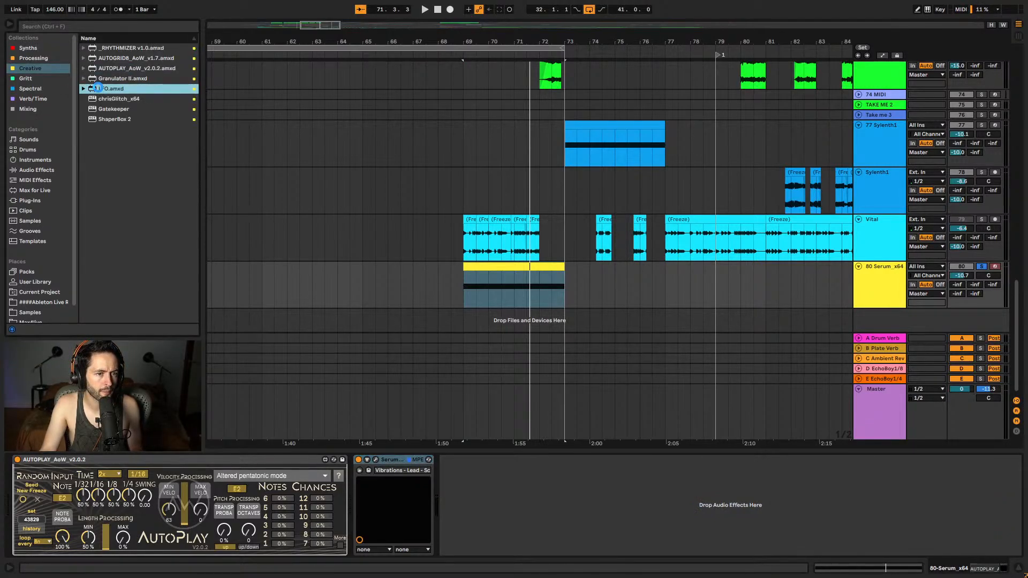
{"action": "left_click_drag", "start_coordinate": [409, 547], "coordinate": [411, 545]}
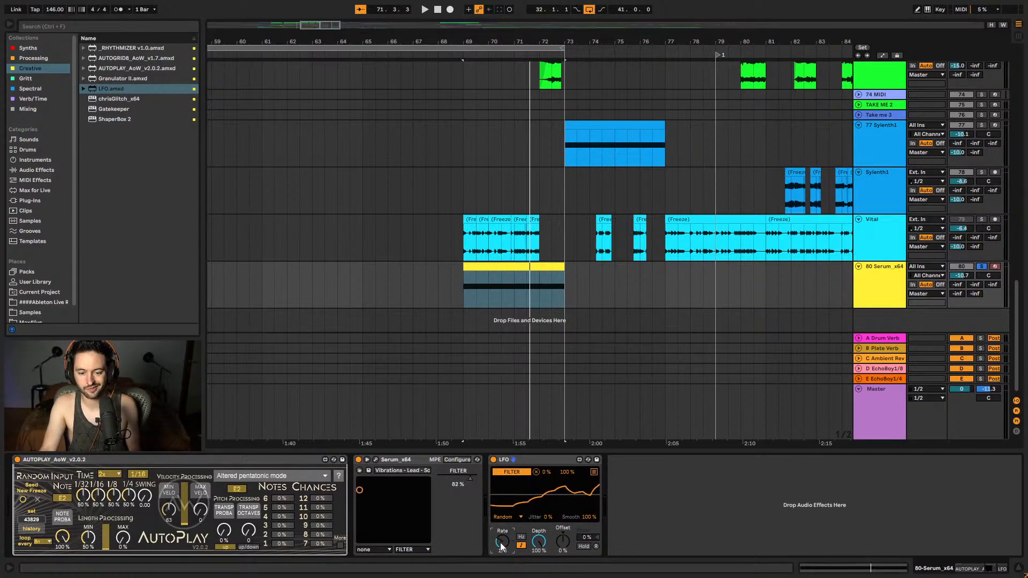
{"action": "key", "text": "space"}
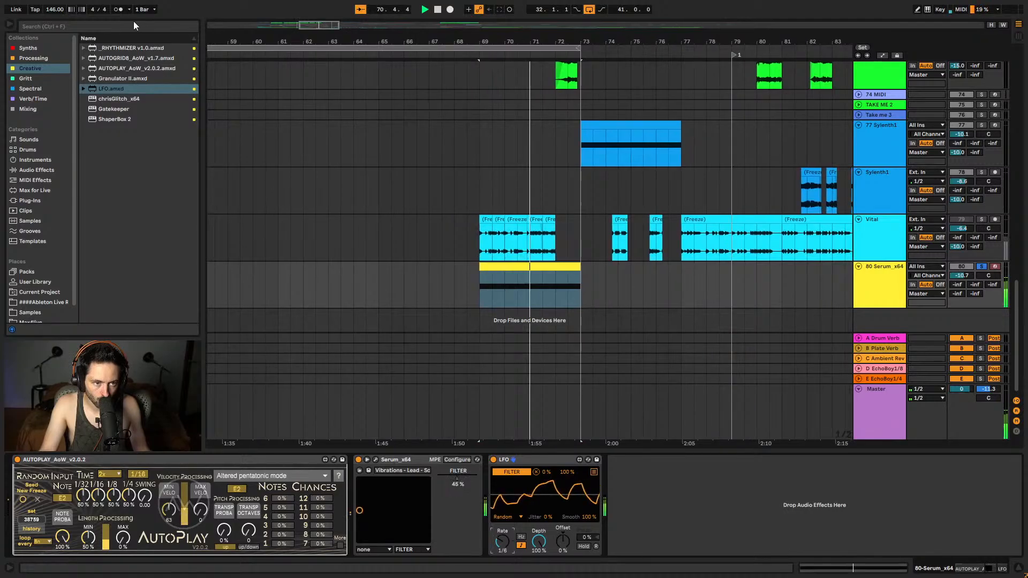
- Add ShaperBox 2 to the Serum track and switch off the reverb and delay in Serum's effects
{"action": "double_click", "coordinate": [123, 119]}
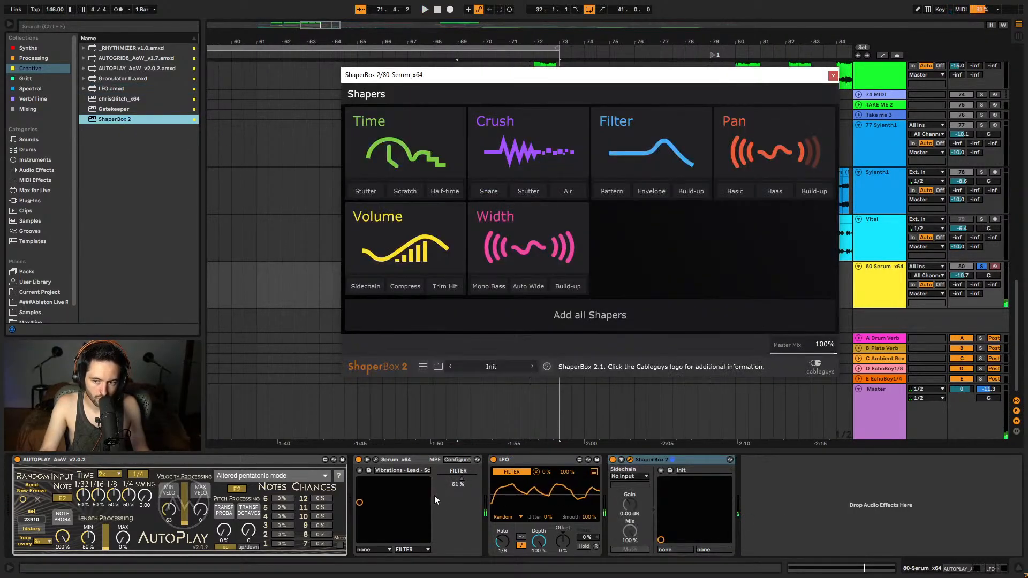
{"action": "left_click", "coordinate": [374, 460]}
{"action": "left_click", "coordinate": [473, 77]}
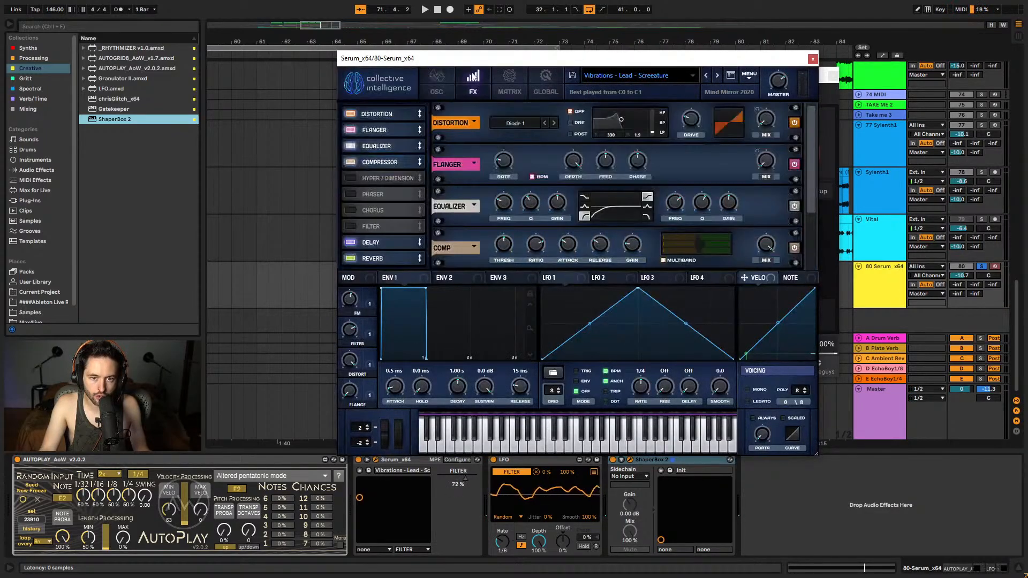
{"action": "left_click", "coordinate": [352, 259]}
{"action": "left_click", "coordinate": [351, 243]}
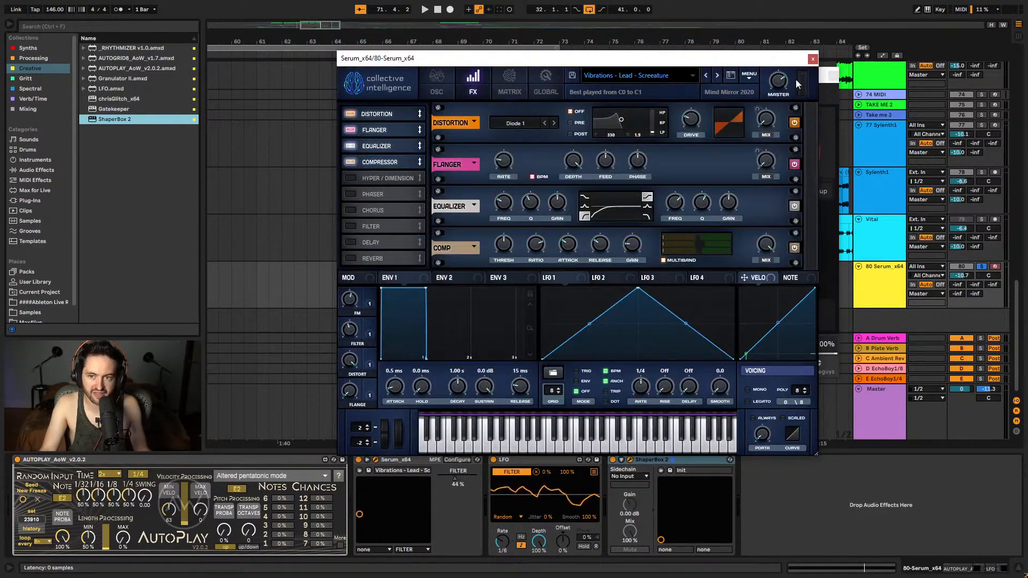
- Open ShaperBox 2's preset library and try the Cool Beat 1 preset during playback
{"action": "left_click", "coordinate": [630, 459]}
{"action": "key", "text": "space"}
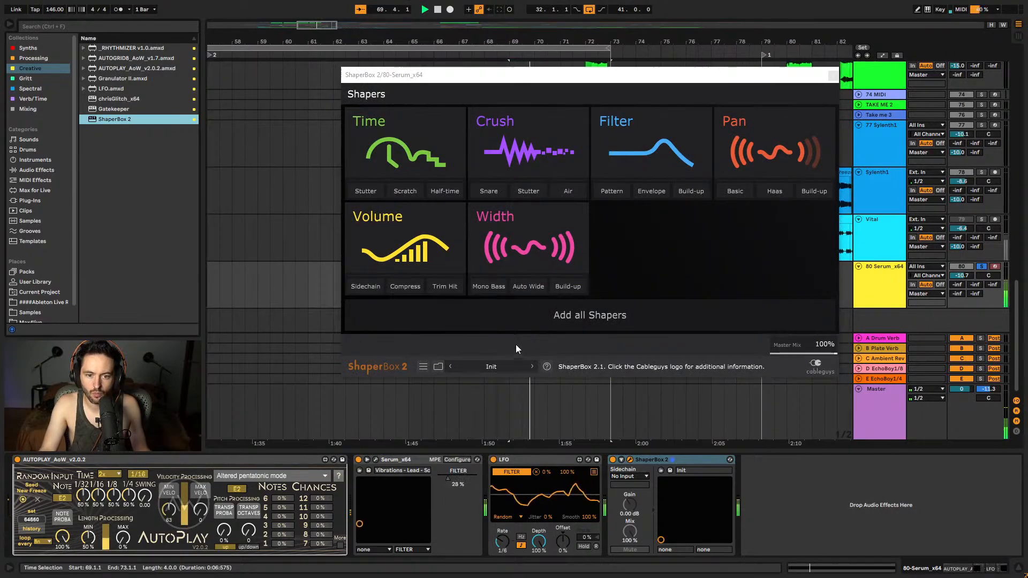
{"action": "left_click", "coordinate": [438, 366]}
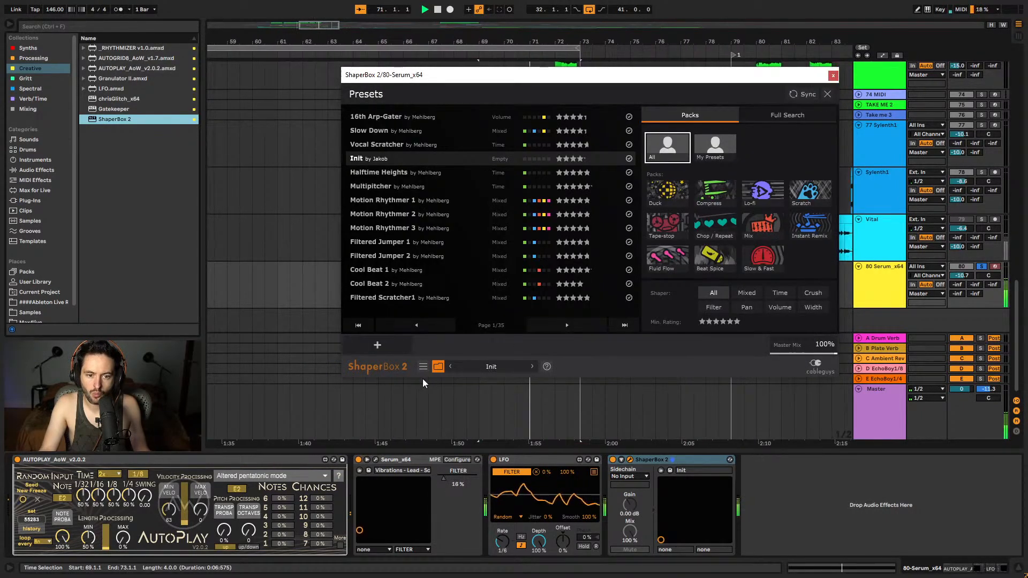
{"action": "left_click", "coordinate": [418, 271]}
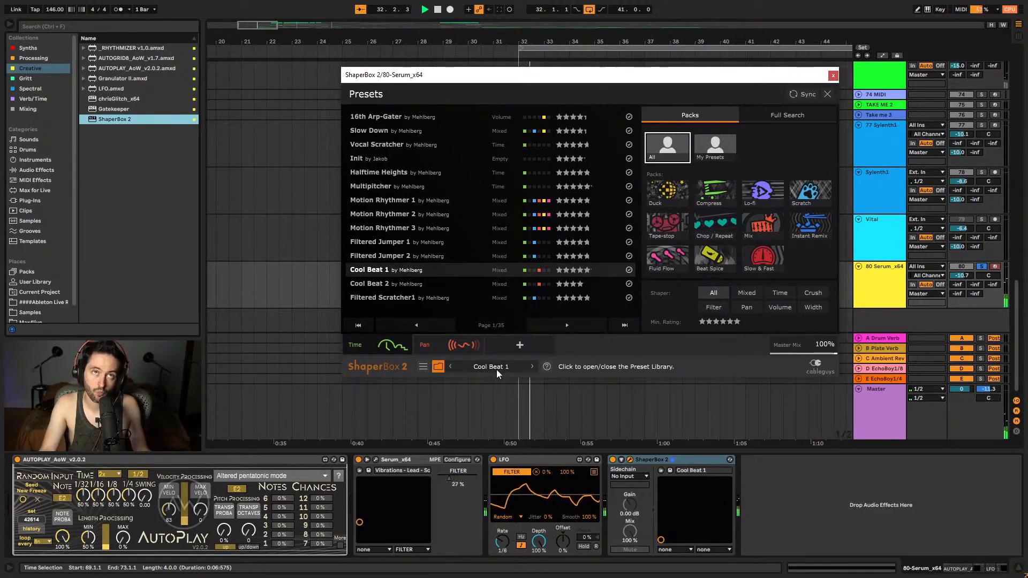
- Audition Full Beat Break 1 from ShaperBox 2's Chop / Repeat pack, including without its Filter shaper, and load Full Beat Break 2
{"action": "left_click_drag", "start_coordinate": [532, 76], "coordinate": [389, 145]}
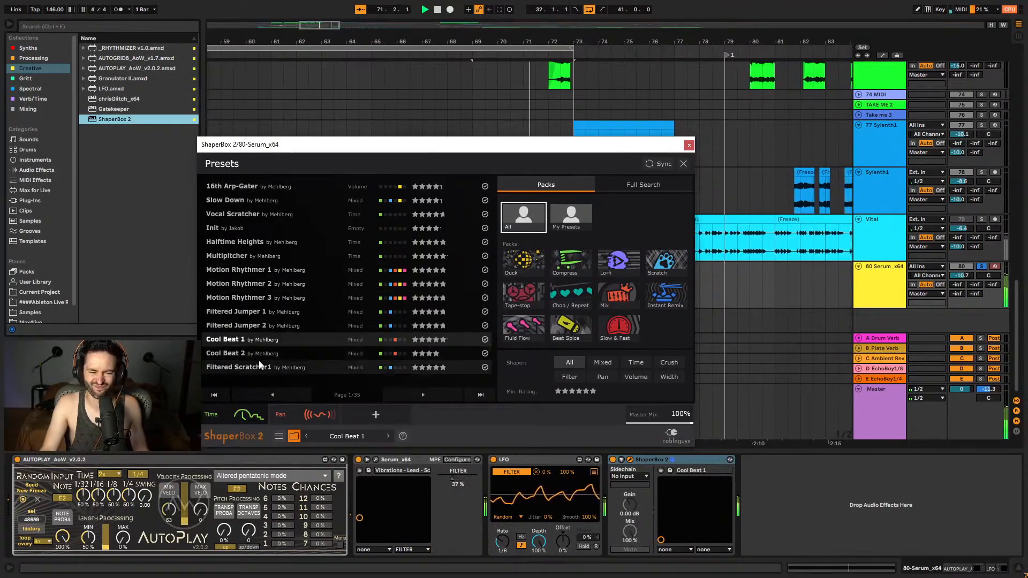
{"action": "left_click", "coordinate": [572, 295]}
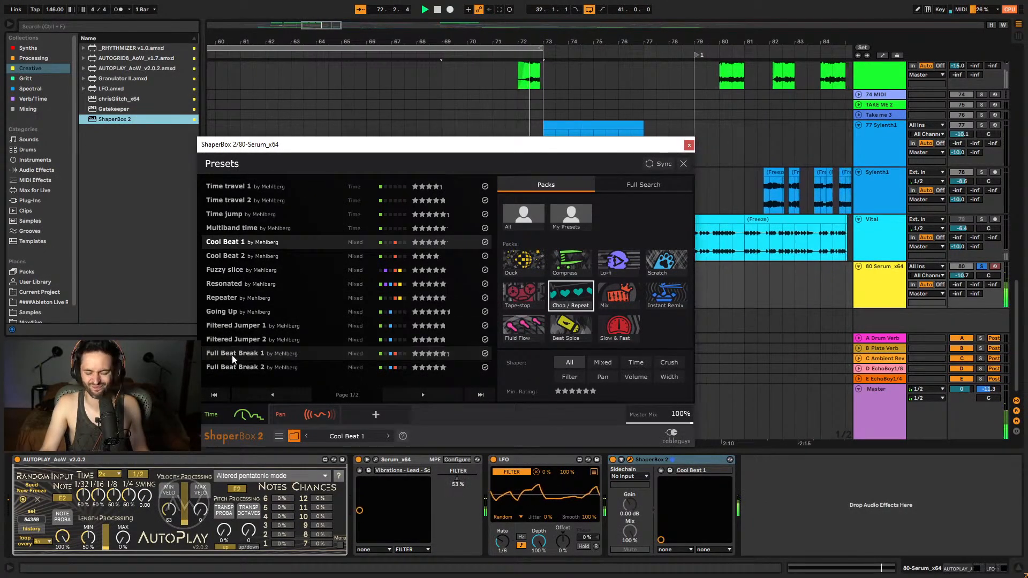
{"action": "left_click", "coordinate": [233, 355]}
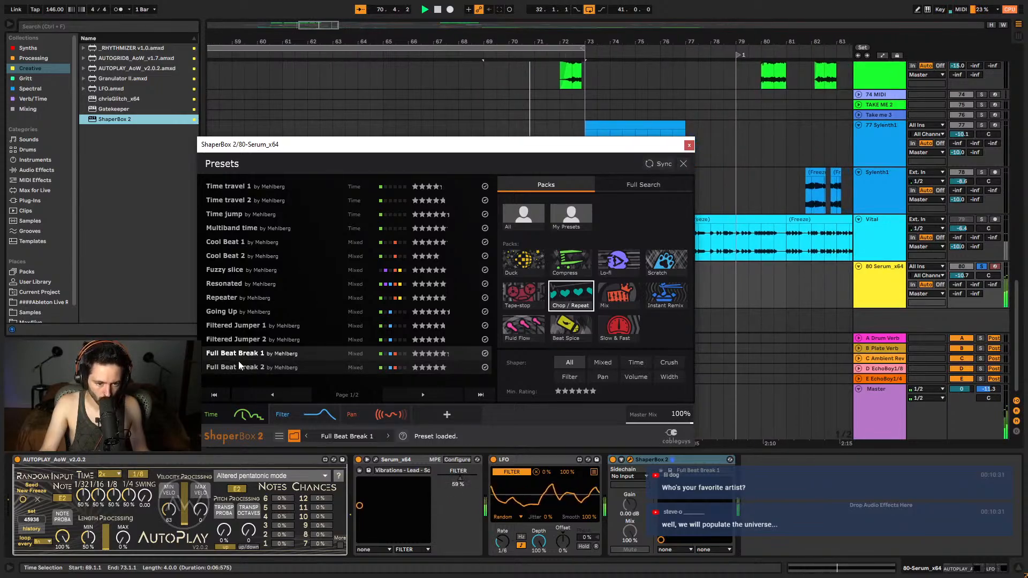
{"action": "left_click", "coordinate": [333, 410]}
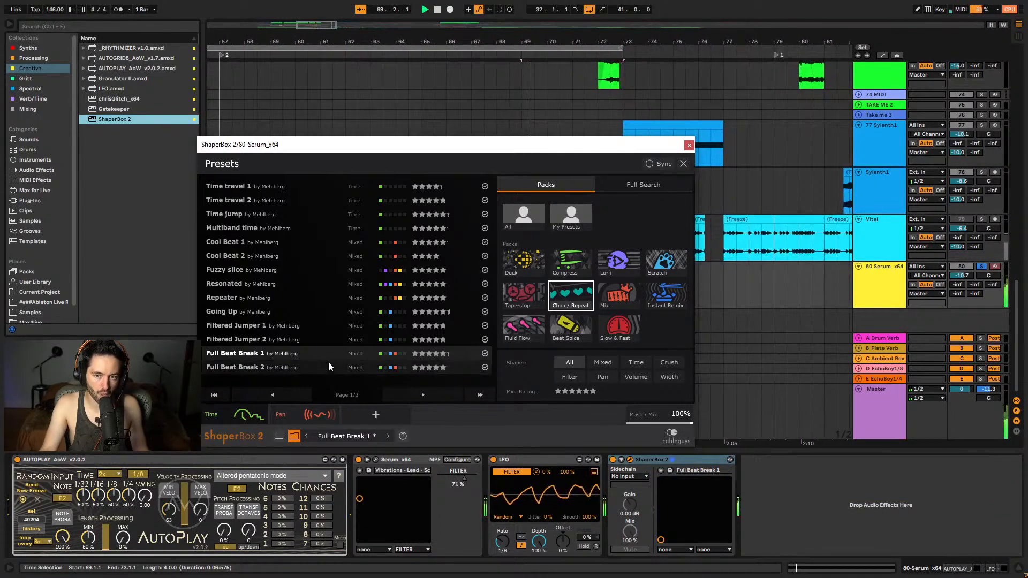
{"action": "left_click", "coordinate": [274, 368]}
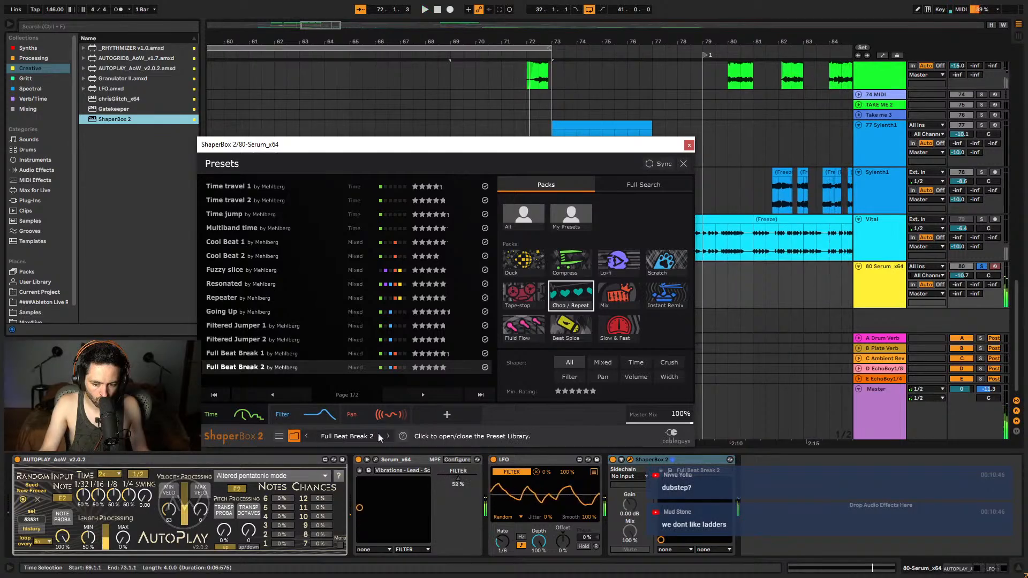
- Lower the Serum track's volume to -15.7 dB and transpose its clip's notes down an octave to E1
{"action": "left_click_drag", "start_coordinate": [962, 275], "coordinate": [962, 283]}
{"action": "key", "text": "space"}
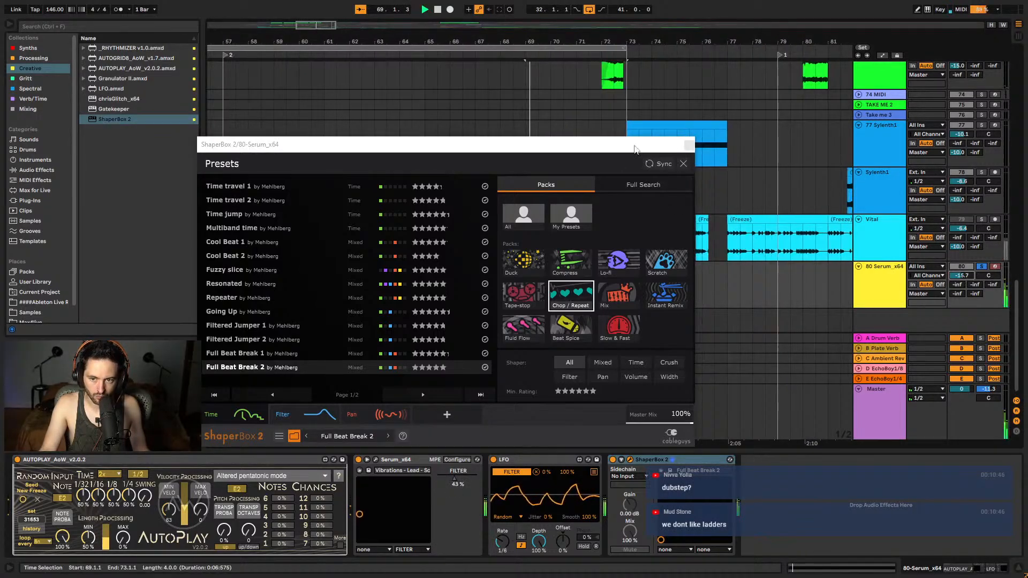
{"action": "left_click", "coordinate": [688, 146]}
{"action": "double_click", "coordinate": [567, 290]}
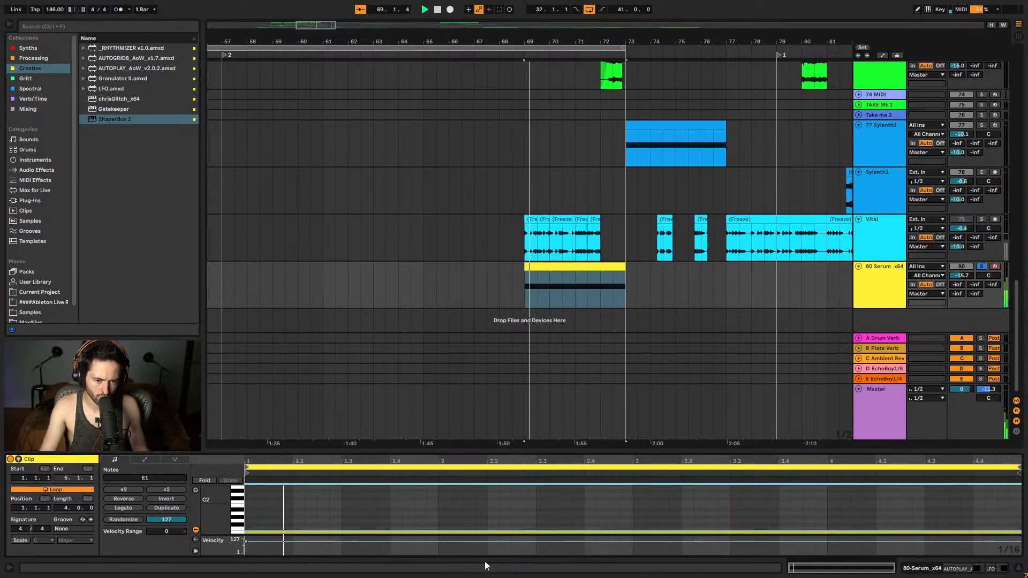
{"action": "key", "text": "shift+Tab"}
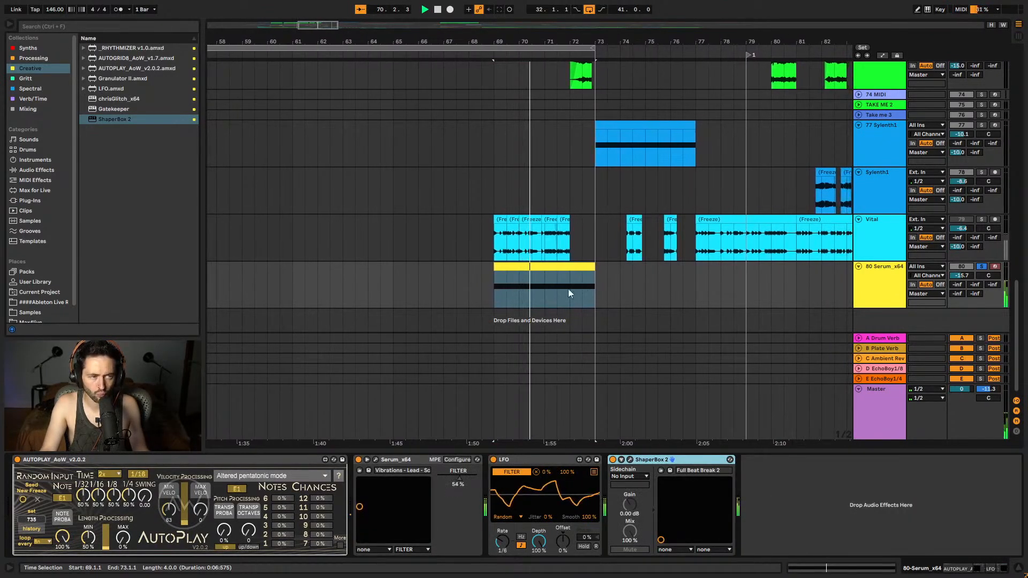
- Set the Serum track's send to the D EchoBoy1/8 return to -10 dB
{"action": "left_click", "coordinate": [953, 294]}
{"action": "type", "text": "-10"}
{"action": "key", "text": "Return"}
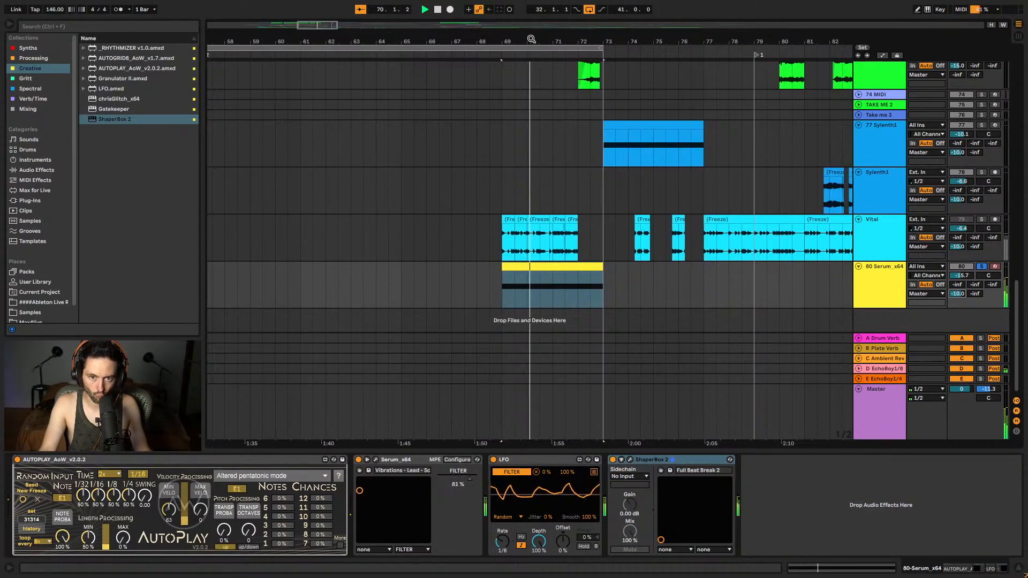
- Move the Serum clip to bar 57 and duplicate it three times to fill bars 57 to 73
{"action": "key", "text": "minus"}
{"action": "key", "text": "minus"}
{"action": "key", "text": "minus"}
{"action": "left_click_drag", "start_coordinate": [559, 272], "coordinate": [429, 297]}
{"action": "key", "text": "ctrl+d"}
{"action": "key", "text": "ctrl+d"}
{"action": "key", "text": "ctrl+d"}
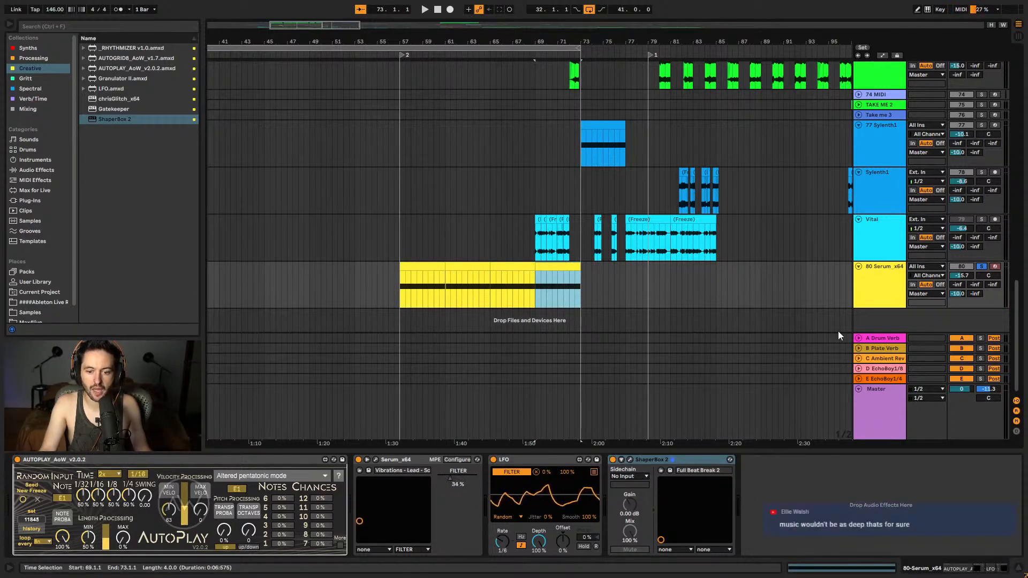
- Freeze and flatten the Serum track to audio, setting its volume to -15.0 dB
{"action": "left_click", "coordinate": [894, 289]}
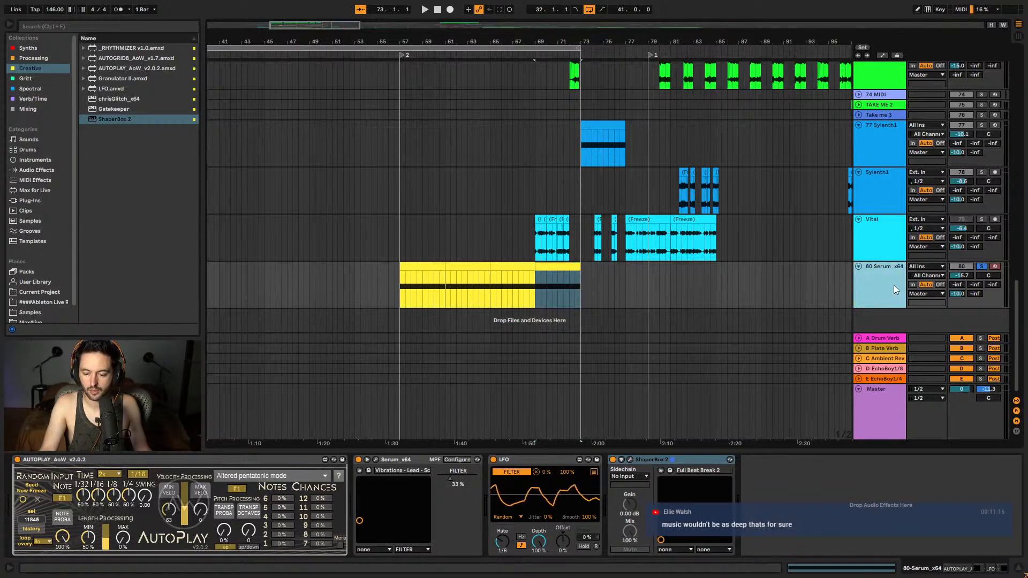
{"action": "right_click", "coordinate": [894, 287]}
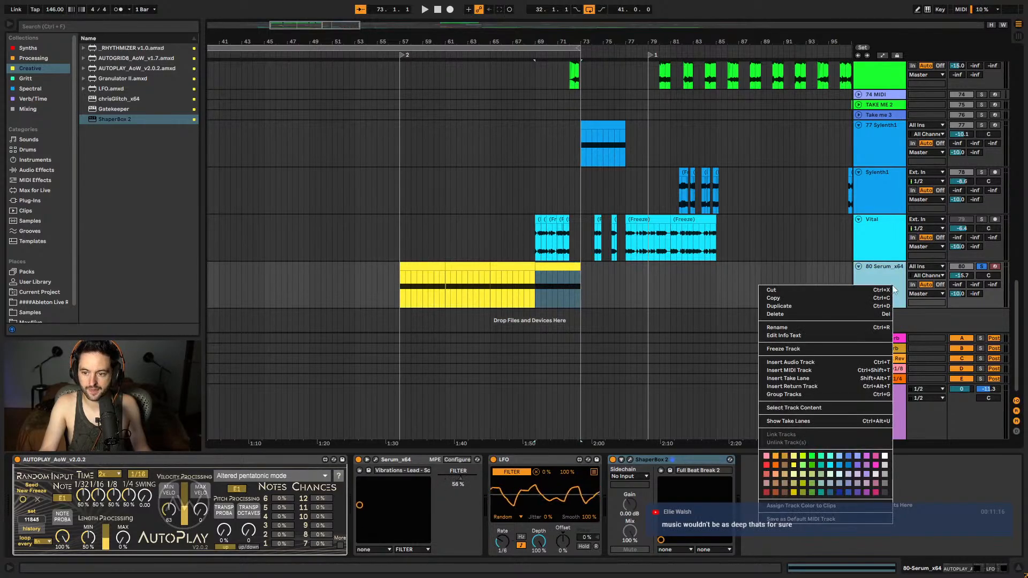
{"action": "left_click", "coordinate": [823, 351]}
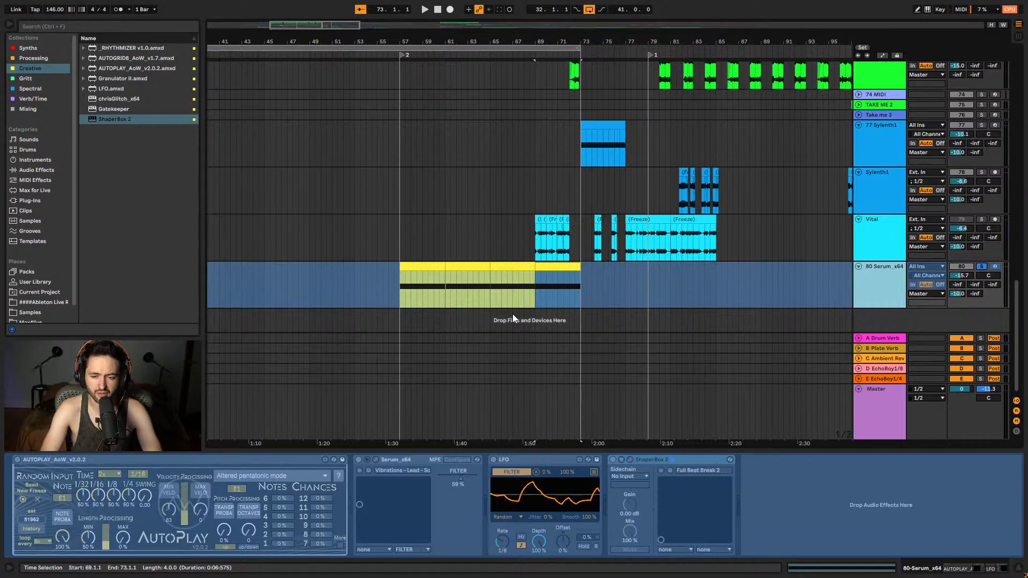
{"action": "left_click_drag", "start_coordinate": [962, 275], "coordinate": [962, 273]}
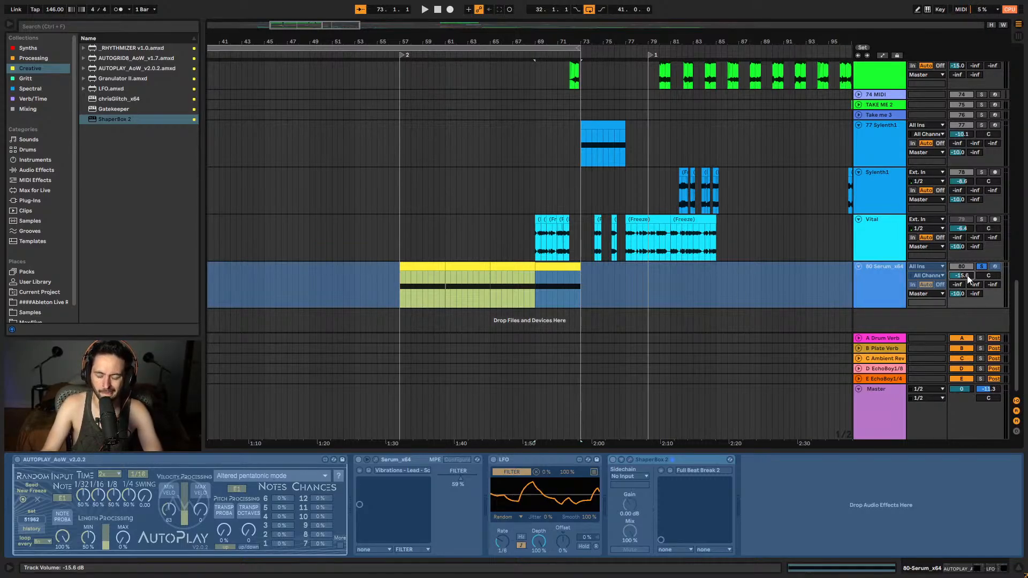
{"action": "right_click", "coordinate": [901, 272]}
{"action": "left_click", "coordinate": [851, 338]}
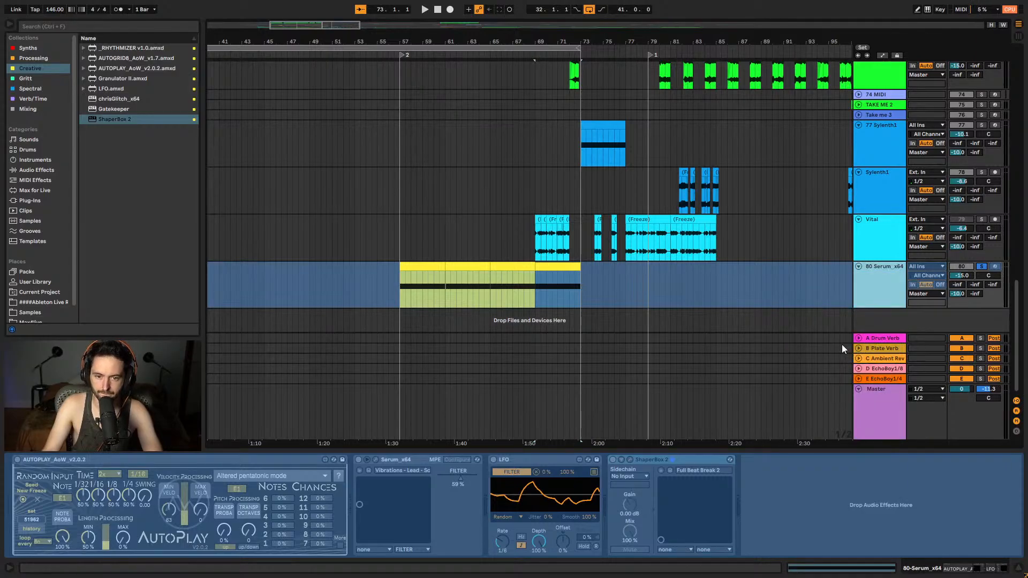
- Extend the first rendered Serum clip's end from bar 61 to bar 73, over the other three clips
{"action": "left_click", "coordinate": [411, 268]}
{"action": "key", "text": "z"}
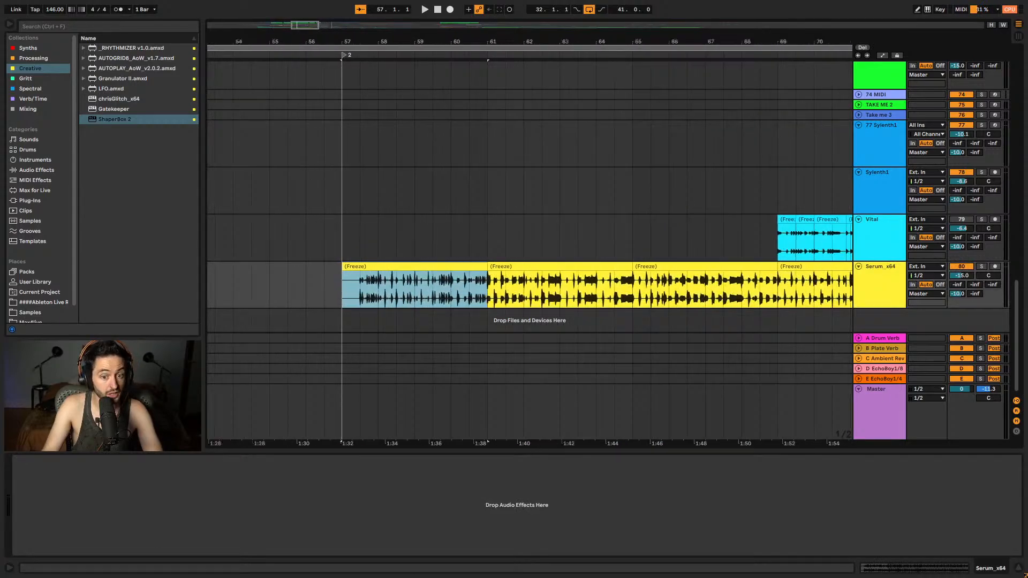
{"action": "key", "text": "x"}
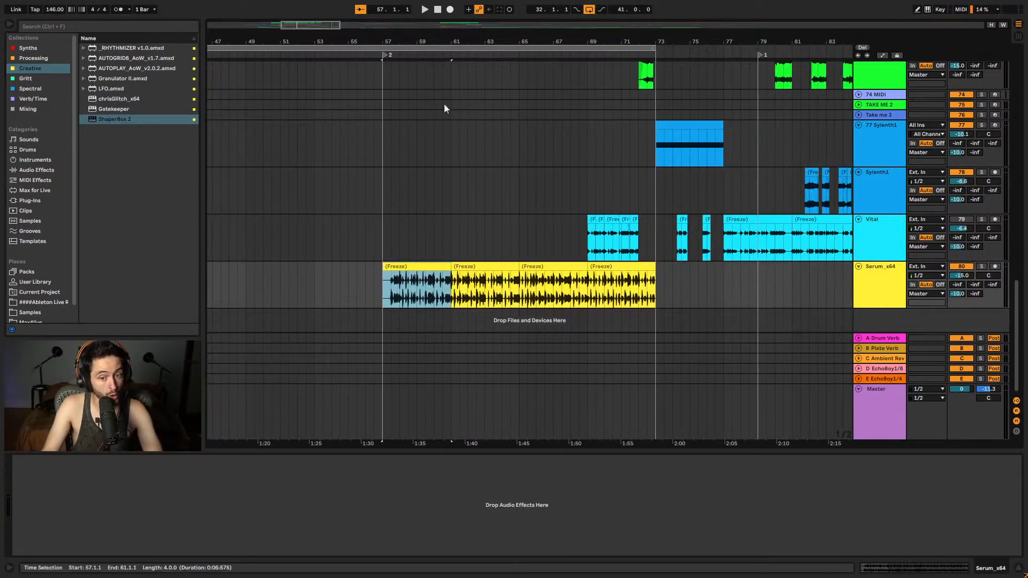
{"action": "left_click_drag", "start_coordinate": [449, 270], "coordinate": [659, 291]}
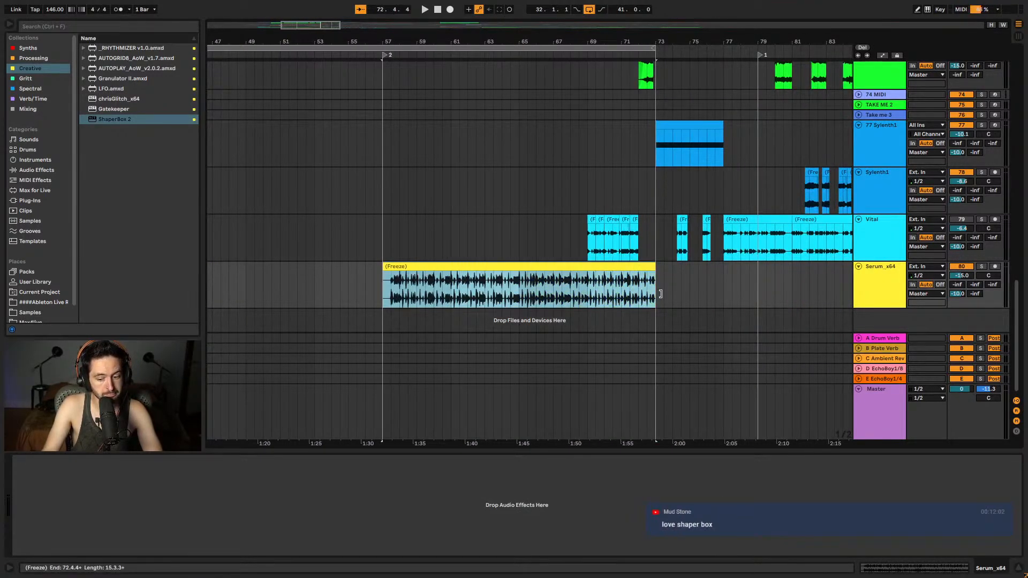
- Solo the Serum track and audition the rendered clip, including with its D EchoBoy1/8 send turned down
{"action": "left_click", "coordinate": [982, 266]}
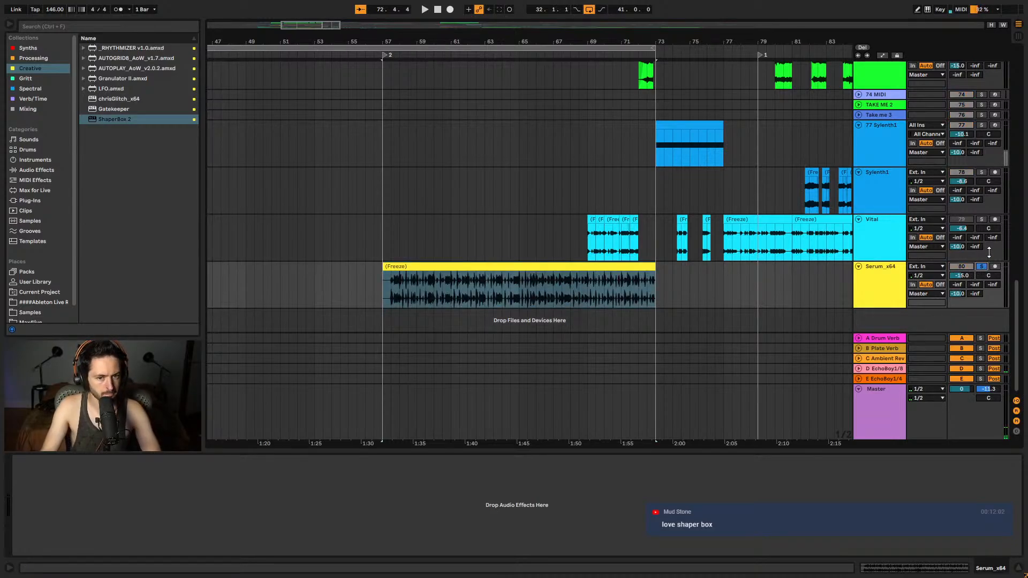
{"action": "key", "text": "space"}
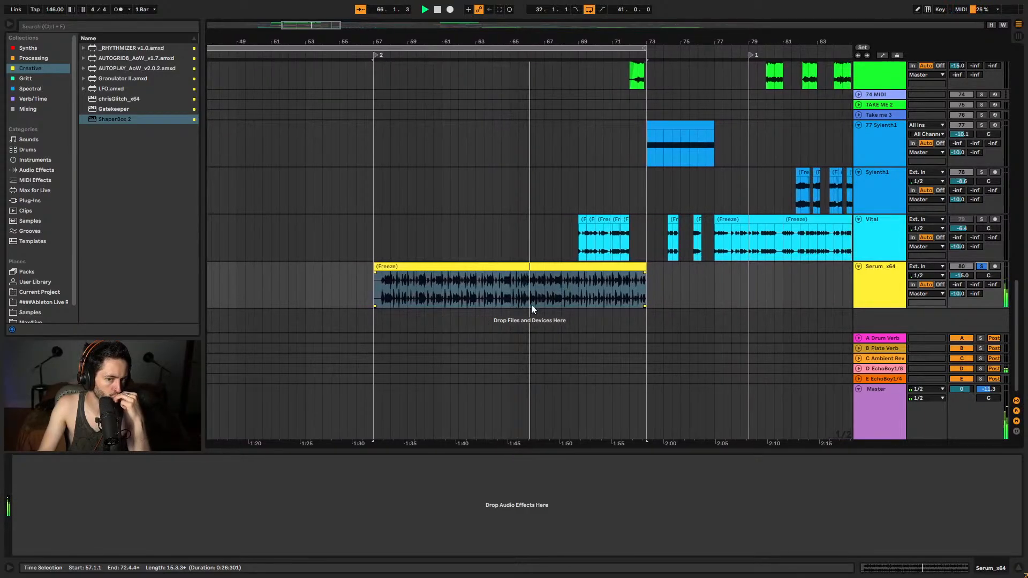
{"action": "left_click_drag", "start_coordinate": [507, 292], "coordinate": [523, 292]}
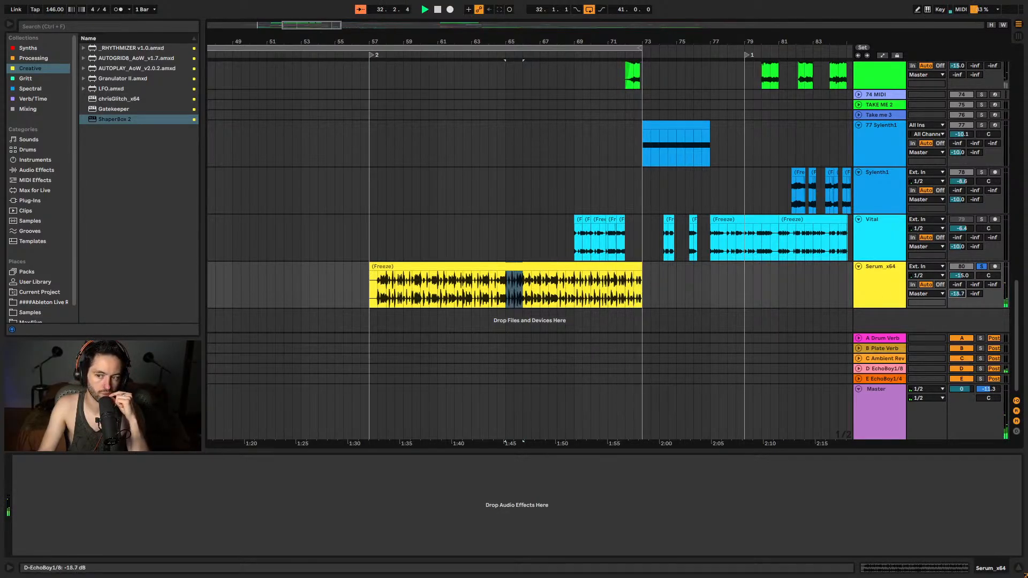
{"action": "left_click", "coordinate": [399, 265]}
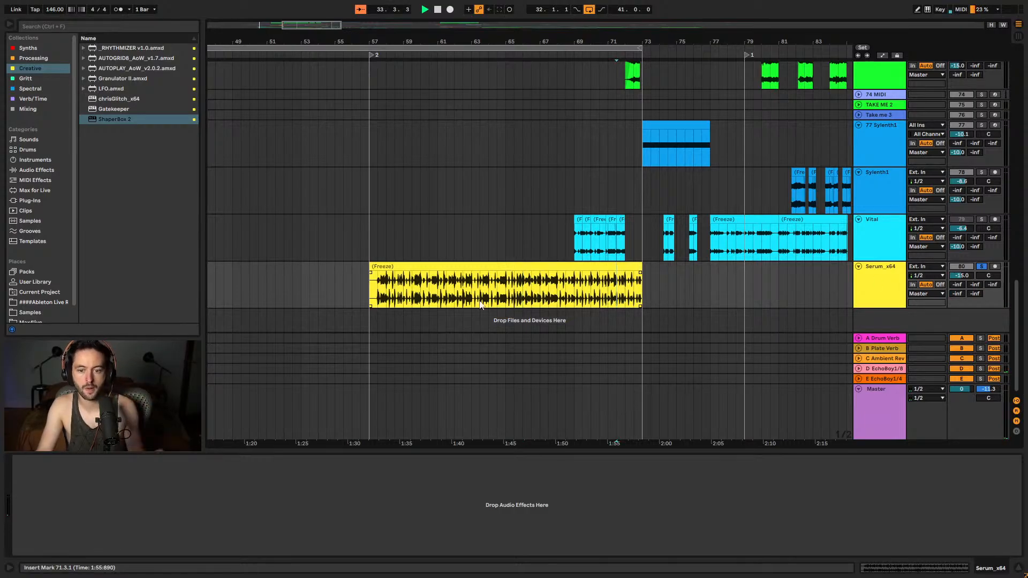
{"action": "left_click", "coordinate": [399, 265]}
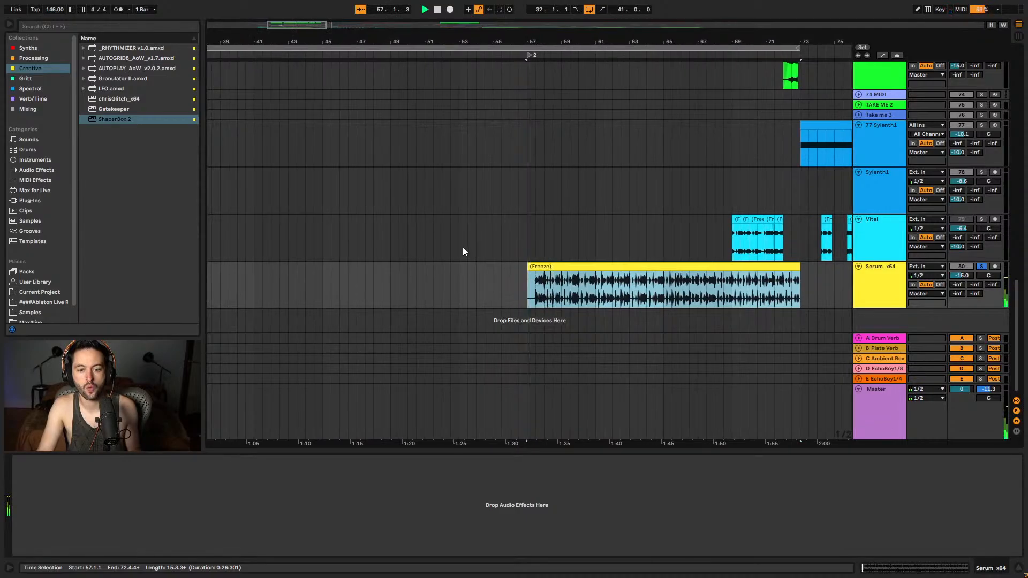
{"action": "key", "text": "space"}
- Split the Serum clip at bar 58 and move the remainder away to about bar 60.3
{"action": "scroll", "coordinate": [565, 106], "scroll_direction": "up", "scroll_amount": 5}
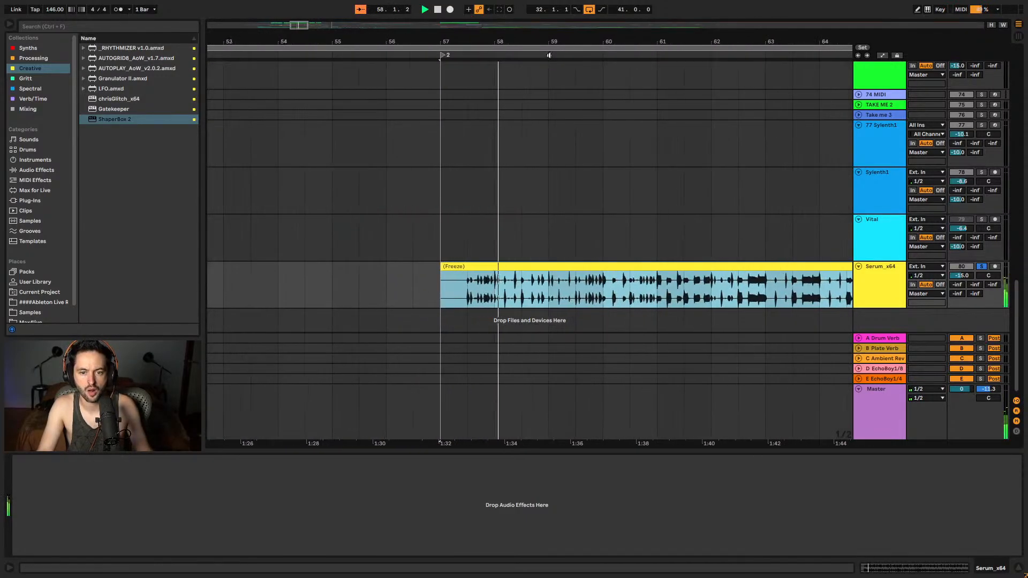
{"action": "left_click", "coordinate": [497, 300]}
{"action": "key", "text": "ctrl+e"}
{"action": "left_click_drag", "start_coordinate": [514, 266], "coordinate": [650, 269]}
{"action": "left_click", "coordinate": [461, 266]}
- Audition the one-bar Serum clip at bar 57, trying the D EchoBoy1/8 send turned down and back at -10 dB
{"action": "key", "text": "space"}
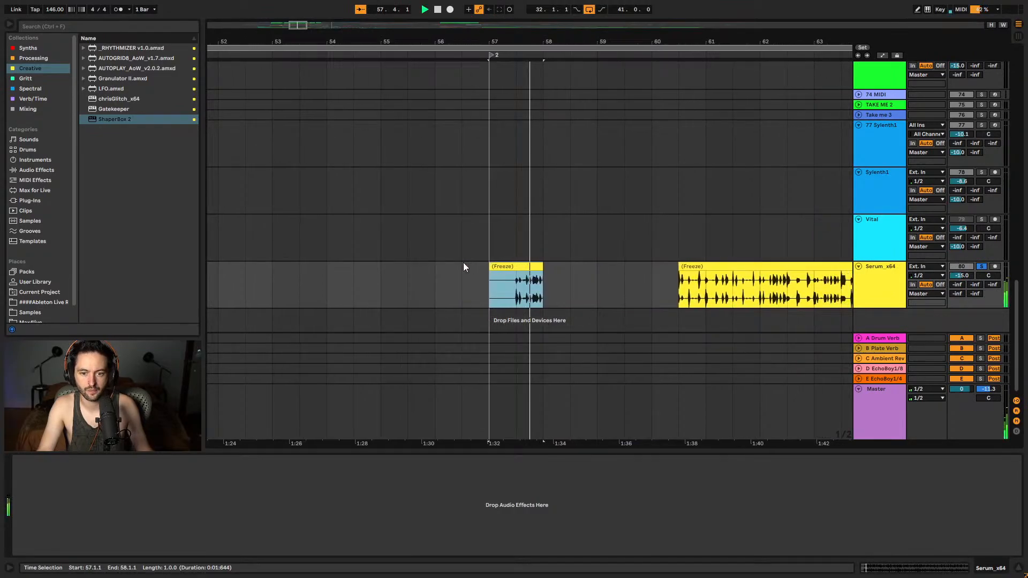
{"action": "key", "text": "space"}
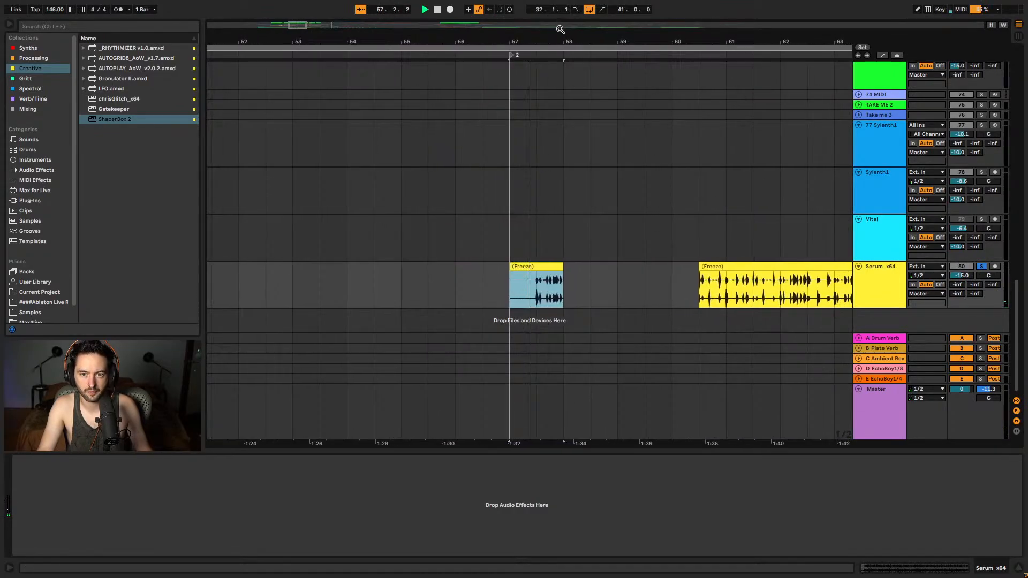
{"action": "scroll", "coordinate": [498, 160], "scroll_direction": "up", "scroll_amount": 6}
{"action": "key", "text": "space"}
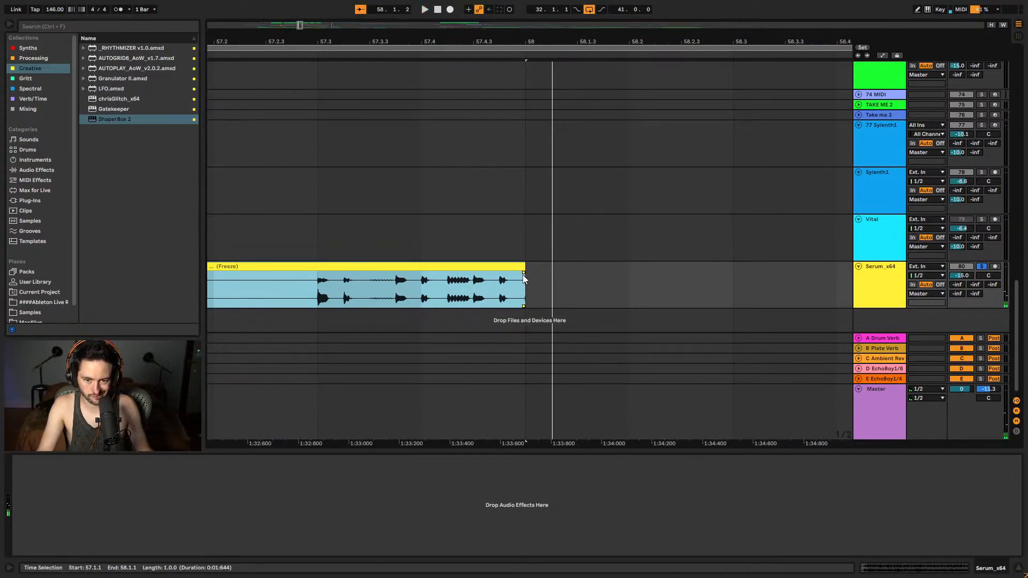
{"action": "left_click", "coordinate": [522, 274]}
{"action": "key", "text": "space"}
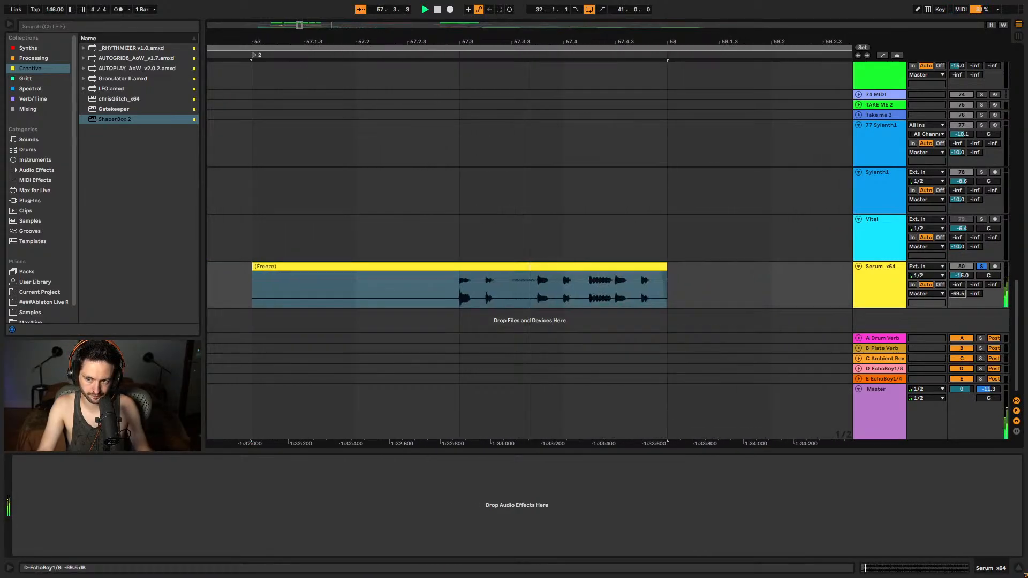
{"action": "left_click_drag", "start_coordinate": [958, 303], "coordinate": [959, 296]}
{"action": "key", "text": "space"}
{"action": "key", "text": "space"}
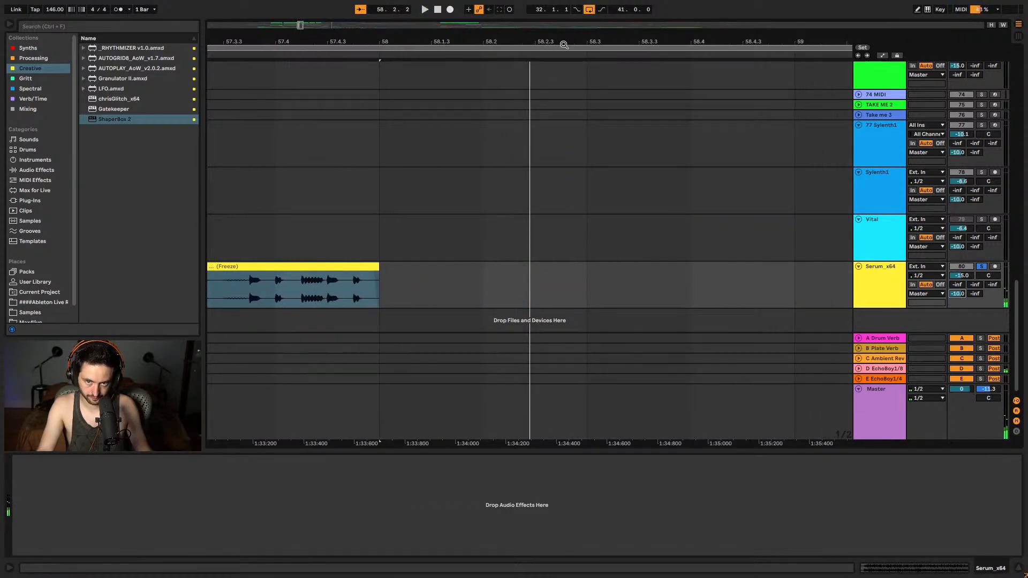
- Unsolo the Serum track and play the one-bar clip at bar 57 within the full mix
{"action": "key", "text": "minus"}
{"action": "left_click", "coordinate": [983, 265]}
{"action": "key", "text": "space"}
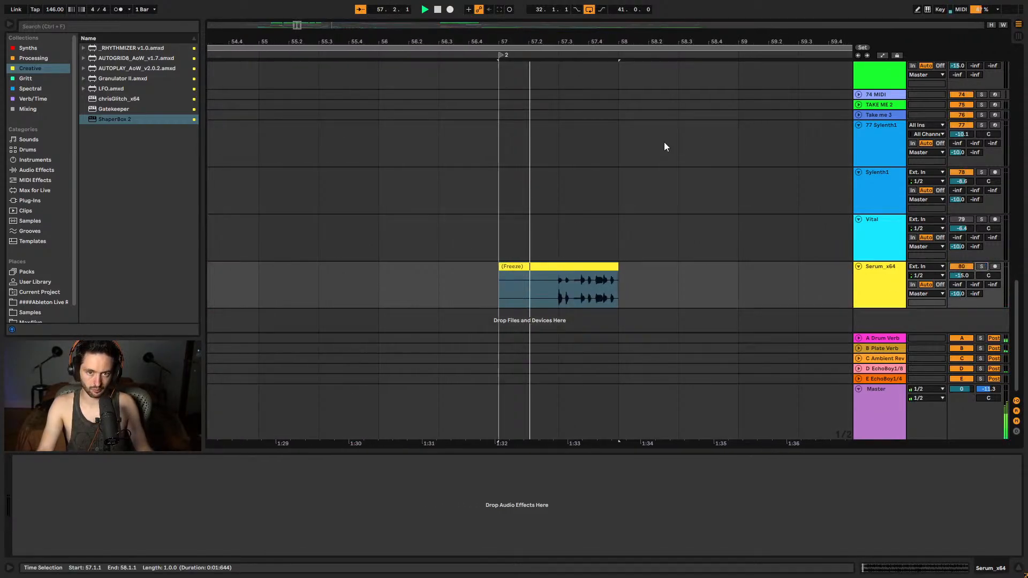
{"action": "left_click_drag", "start_coordinate": [647, 42], "coordinate": [647, 27]}
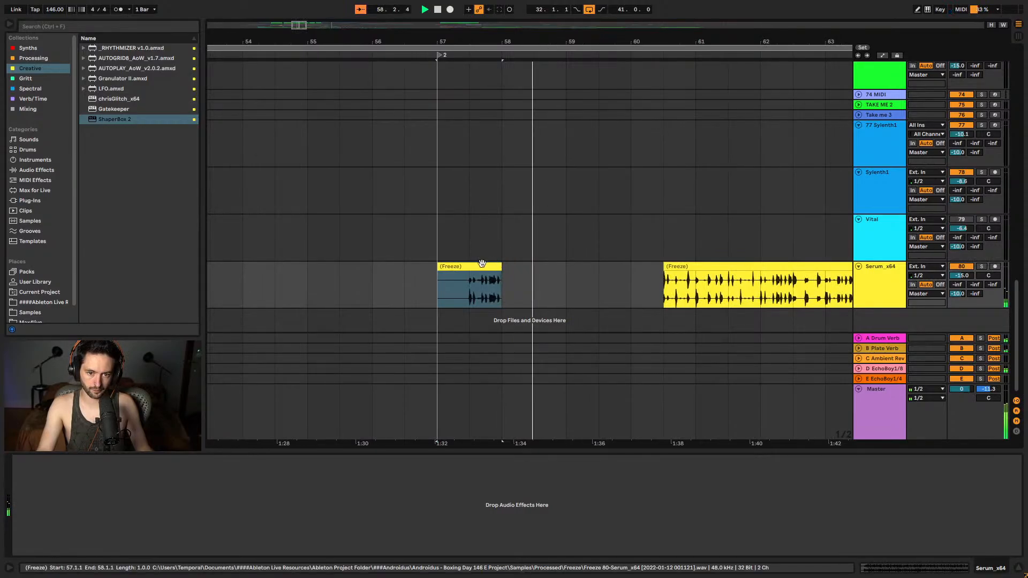
- Move the one-bar Serum clip to bar 61 and the long remainder to about bar 71.3
{"action": "left_click_drag", "start_coordinate": [489, 284], "coordinate": [585, 281]}
{"action": "left_click_drag", "start_coordinate": [704, 278], "coordinate": [753, 73]}
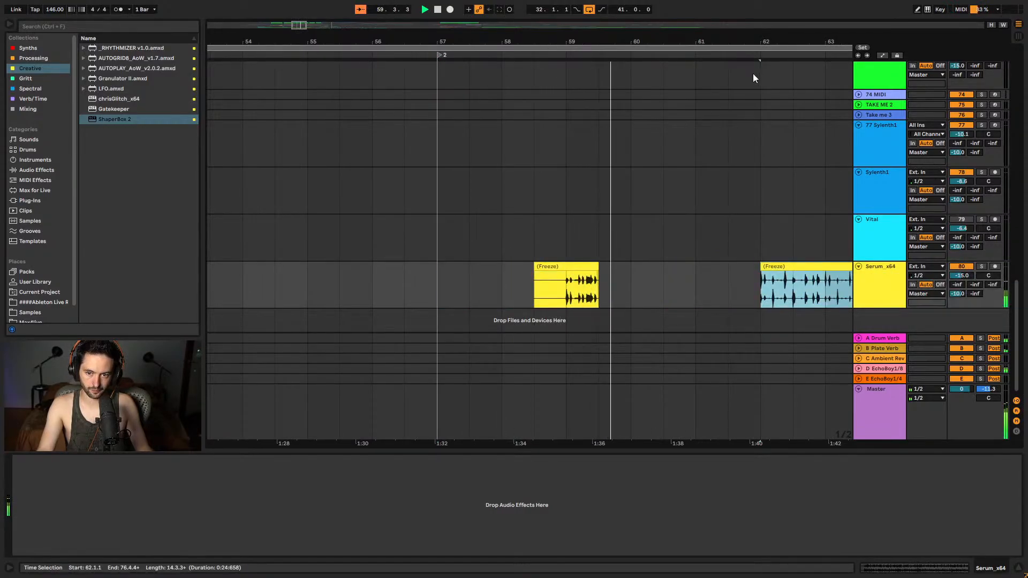
{"action": "key", "text": "minus"}
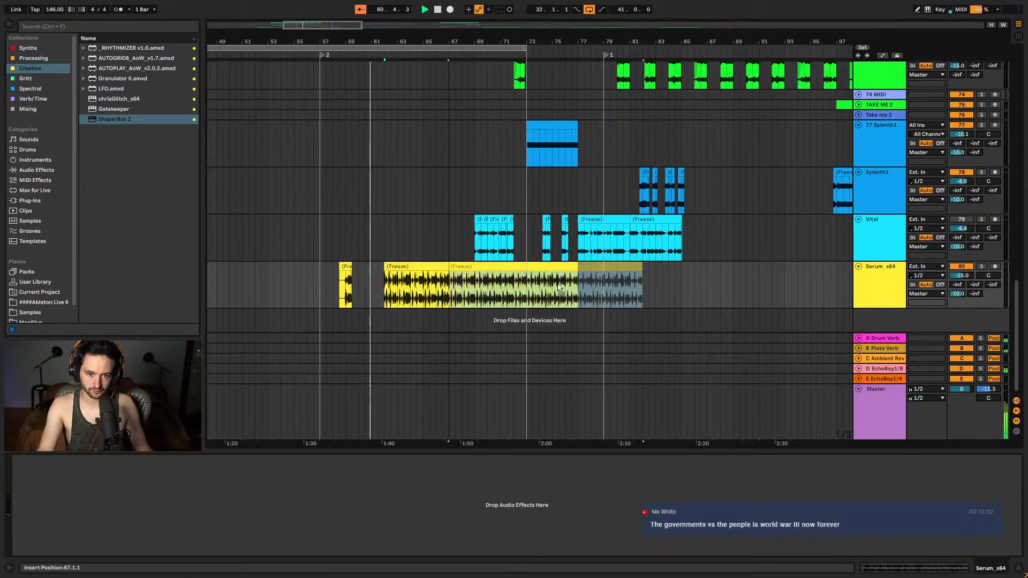
{"action": "left_click_drag", "start_coordinate": [385, 275], "coordinate": [509, 275]}
{"action": "left_click_drag", "start_coordinate": [347, 266], "coordinate": [386, 272]}
{"action": "left_click", "coordinate": [374, 55]}
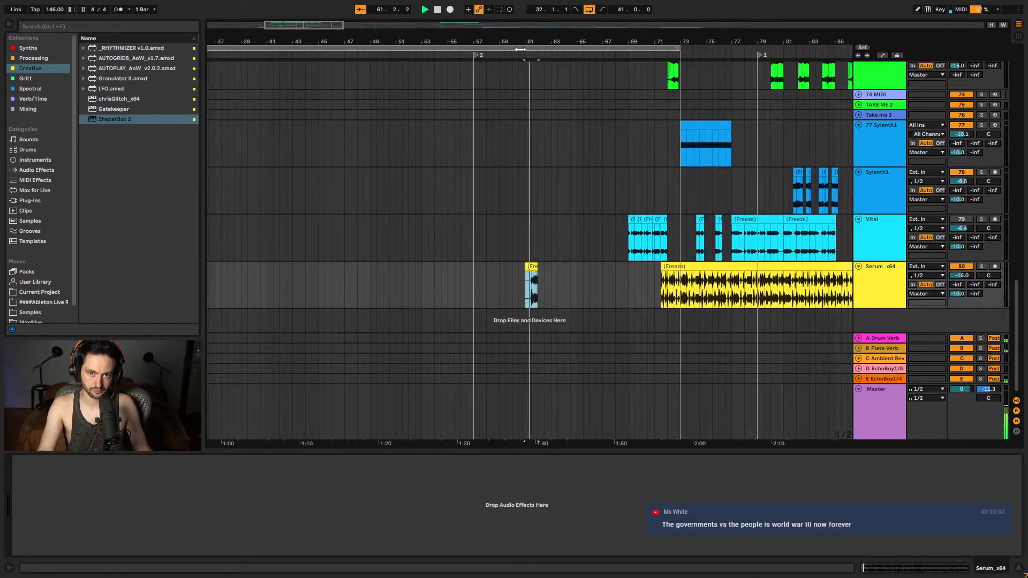
- Set the Serum track's volume to -10 dB
{"action": "left_click_drag", "start_coordinate": [533, 42], "coordinate": [542, 135]}
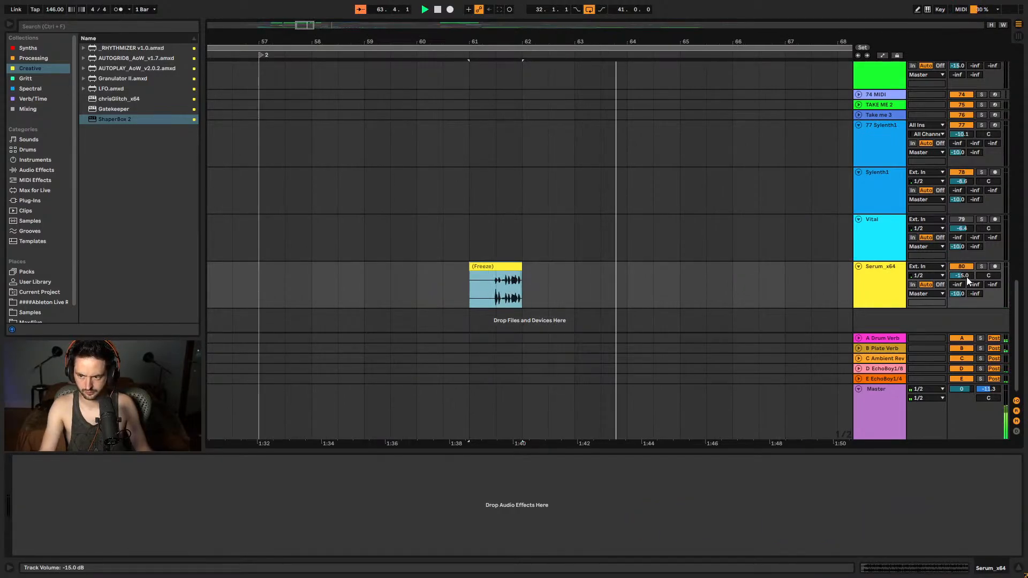
{"action": "left_click_drag", "start_coordinate": [966, 277], "coordinate": [966, 279]}
{"action": "type", "text": "-10"}
{"action": "key", "text": "Return"}
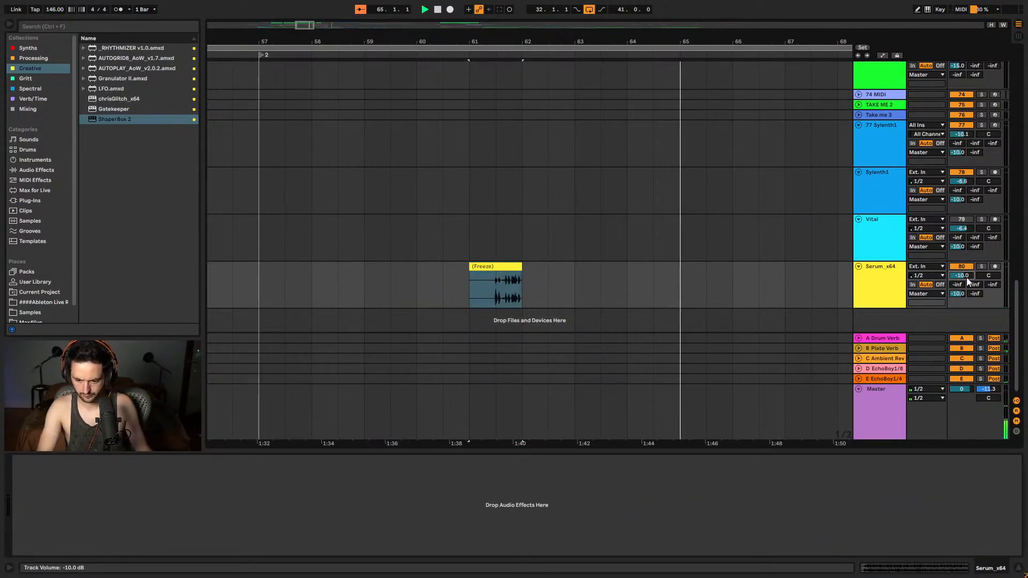
- Play the one-bar Serum clip at bar 61 in the mix, and play the arrangement from bar 32
{"action": "key", "text": "minus"}
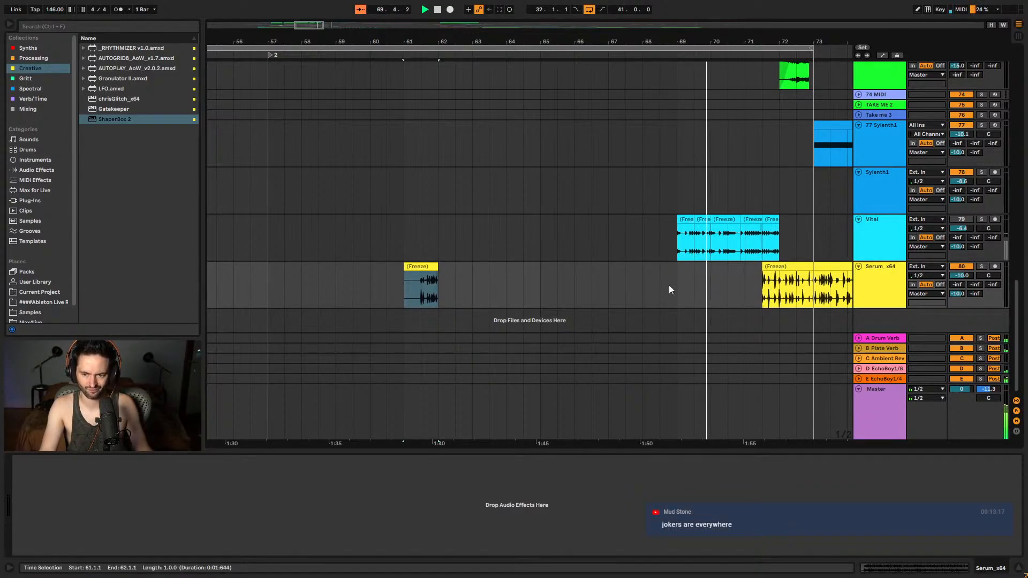
{"action": "left_click", "coordinate": [428, 268]}
{"action": "scroll", "coordinate": [542, 258], "scroll_direction": "right", "scroll_amount": 5}
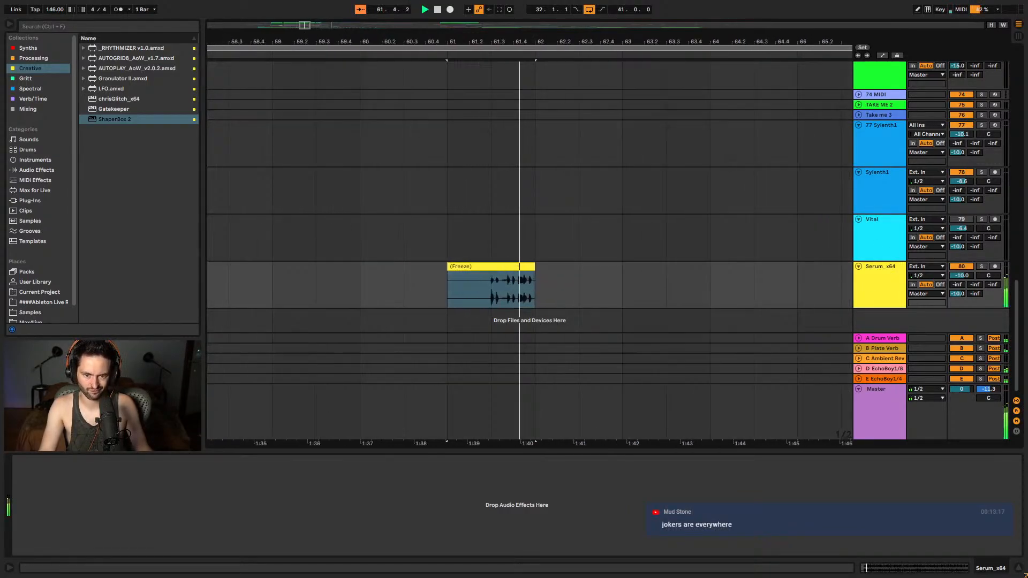
{"action": "left_click", "coordinate": [339, 266]}
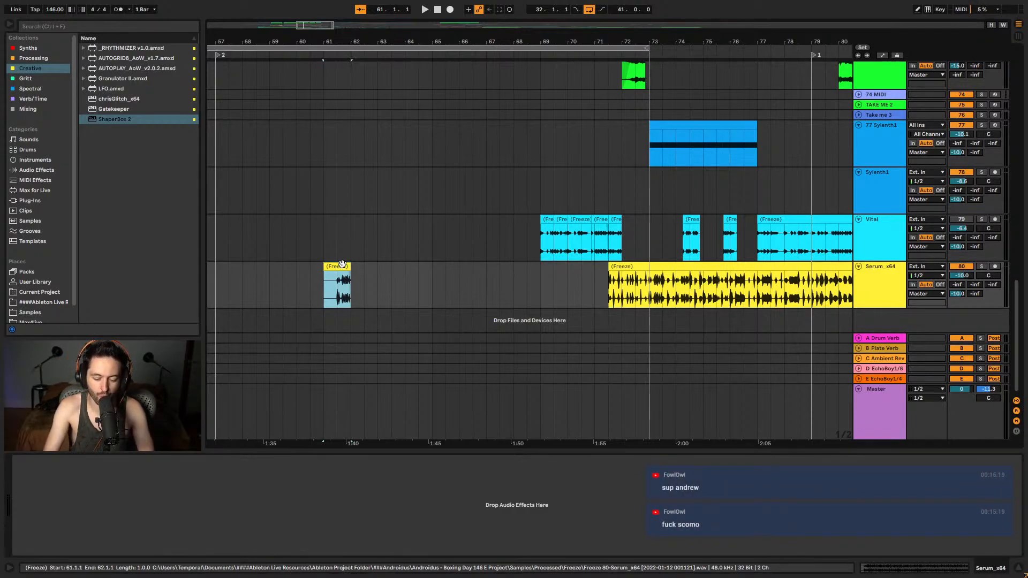
{"action": "left_click_drag", "start_coordinate": [345, 43], "coordinate": [408, 287]}
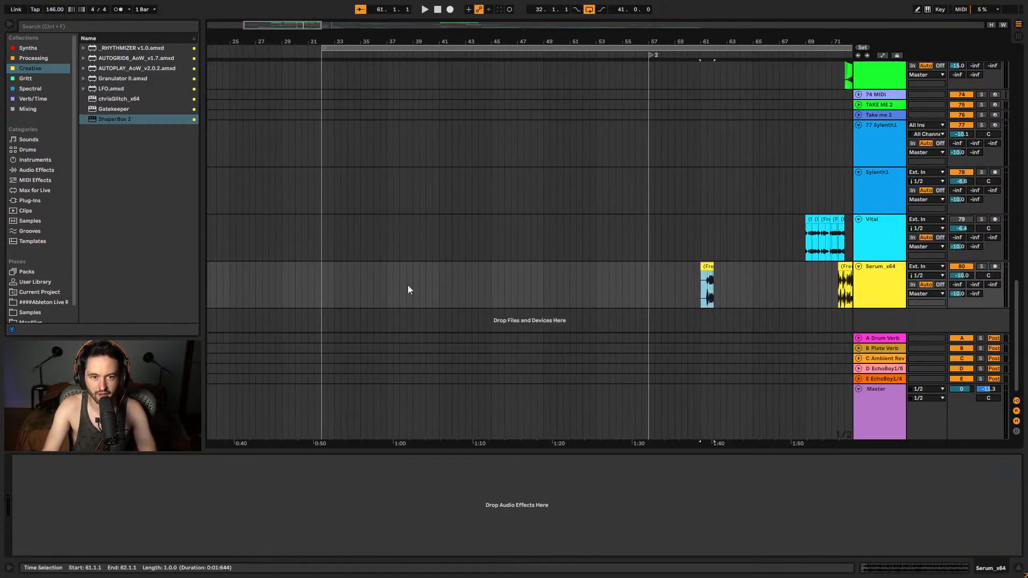
{"action": "left_click", "coordinate": [323, 300]}
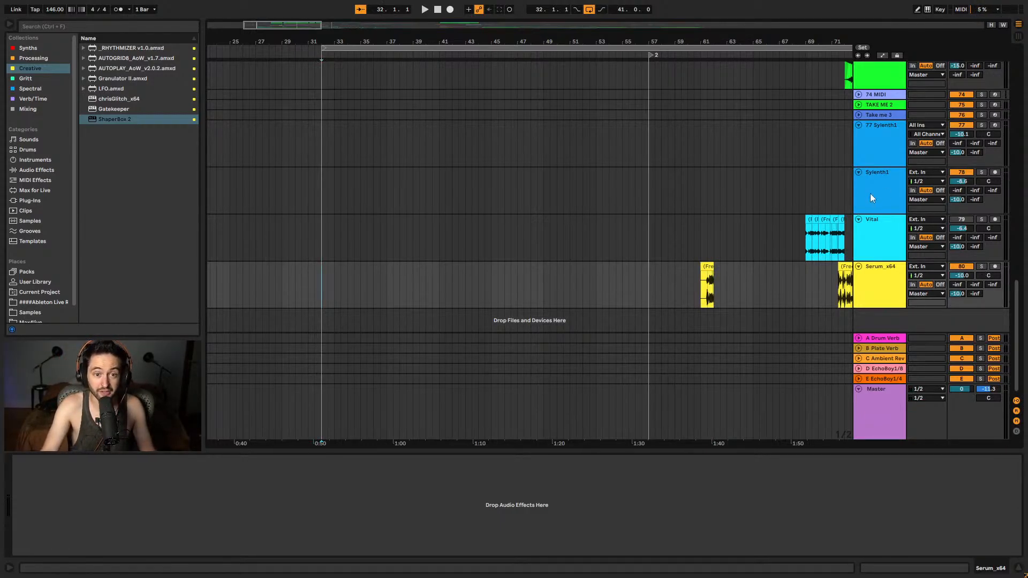
{"action": "key", "text": "space"}
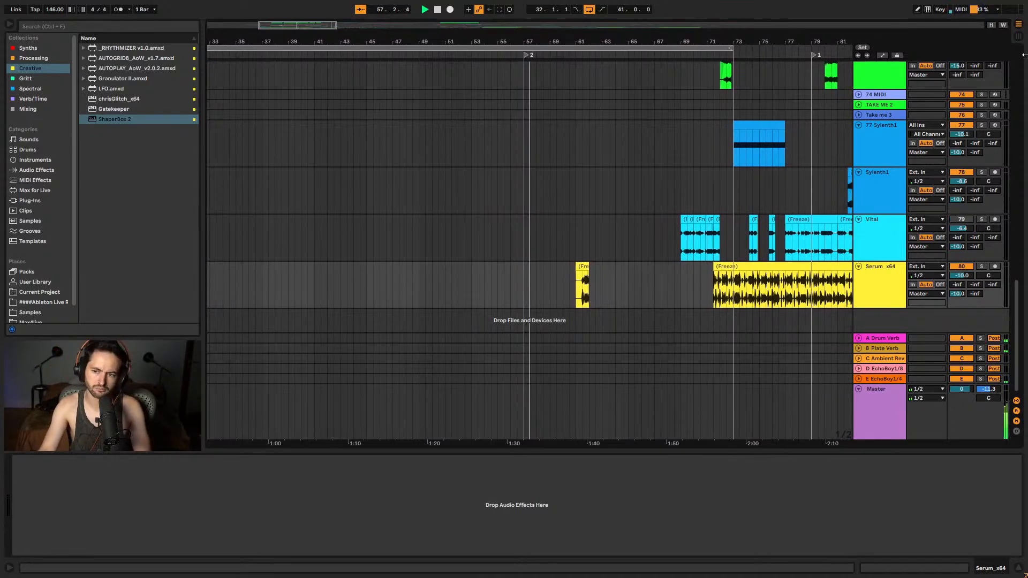
- Move the long leftover Serum clip out of the section to bar 81
{"action": "scroll", "coordinate": [486, 182], "scroll_direction": "down", "scroll_amount": 1}
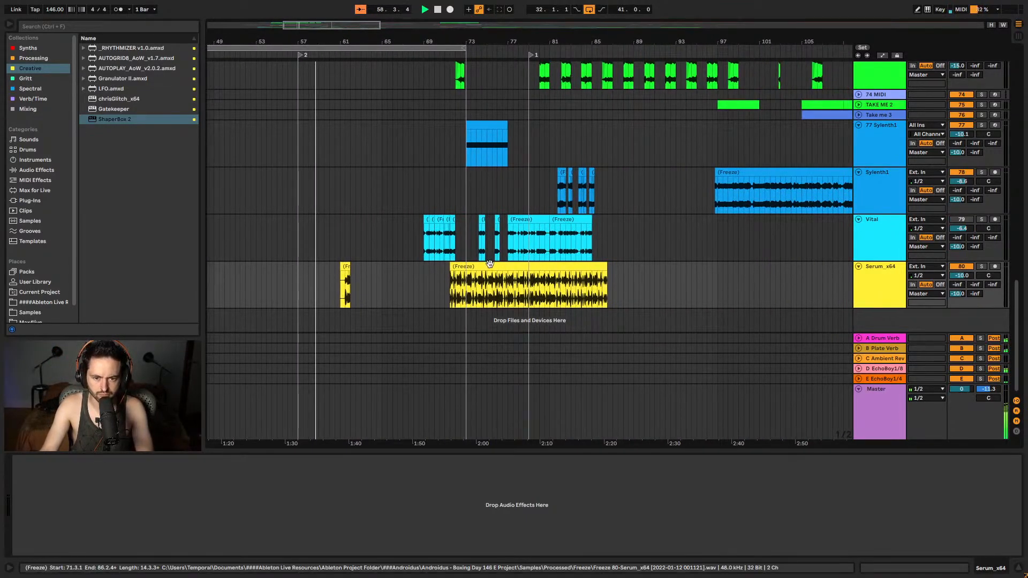
{"action": "left_click_drag", "start_coordinate": [488, 273], "coordinate": [588, 274]}
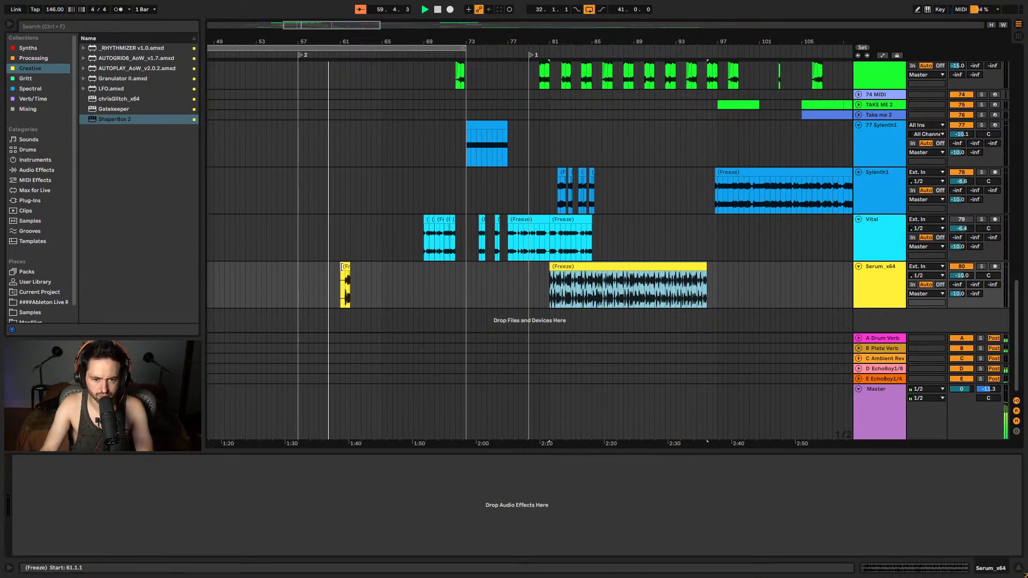
- Move the one-bar Serum clip out of the section to bar 97 on the Serum_x64 track
{"action": "left_click", "coordinate": [565, 278]}
{"action": "key", "text": "ctrl+z"}
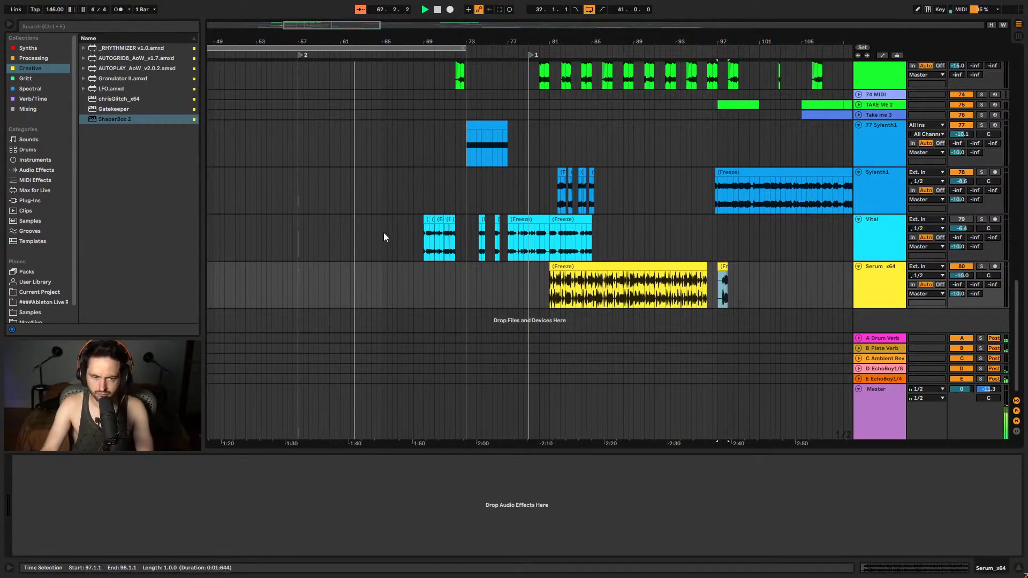
{"action": "left_click_drag", "start_coordinate": [349, 280], "coordinate": [383, 279]}
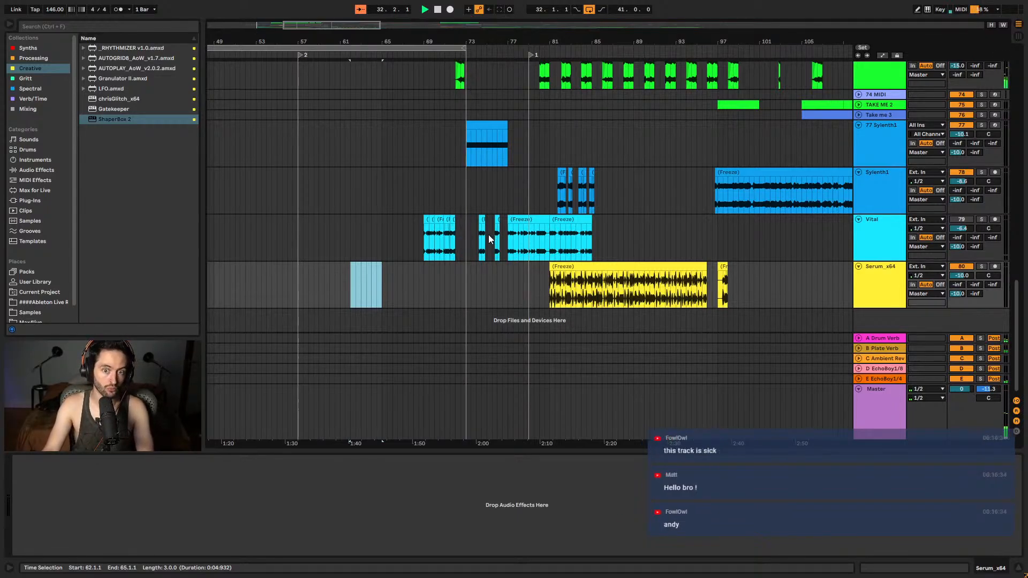
- Look through the arrangement's tracks from the vocal chops up to the drums for parts around bars 33 to 73
{"action": "scroll", "coordinate": [475, 191], "scroll_direction": "up", "scroll_amount": 5}
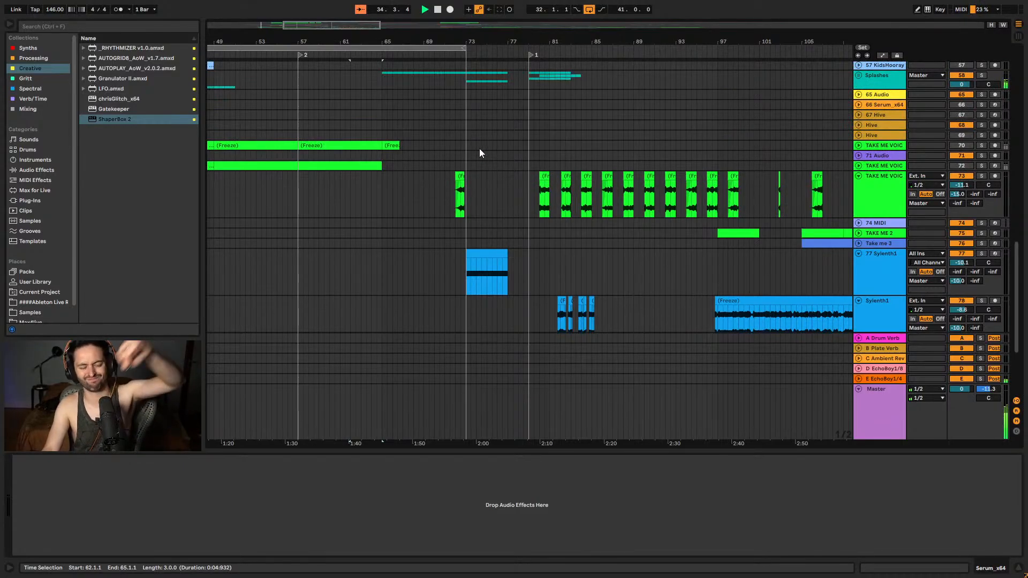
{"action": "key", "text": "b"}
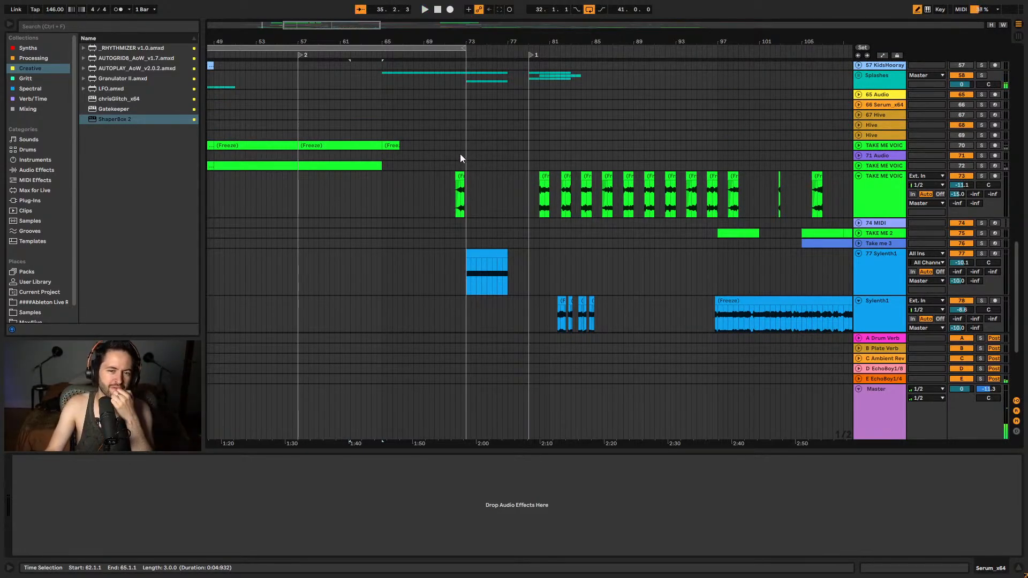
{"action": "left_click", "coordinate": [458, 155]}
{"action": "key", "text": "minus"}
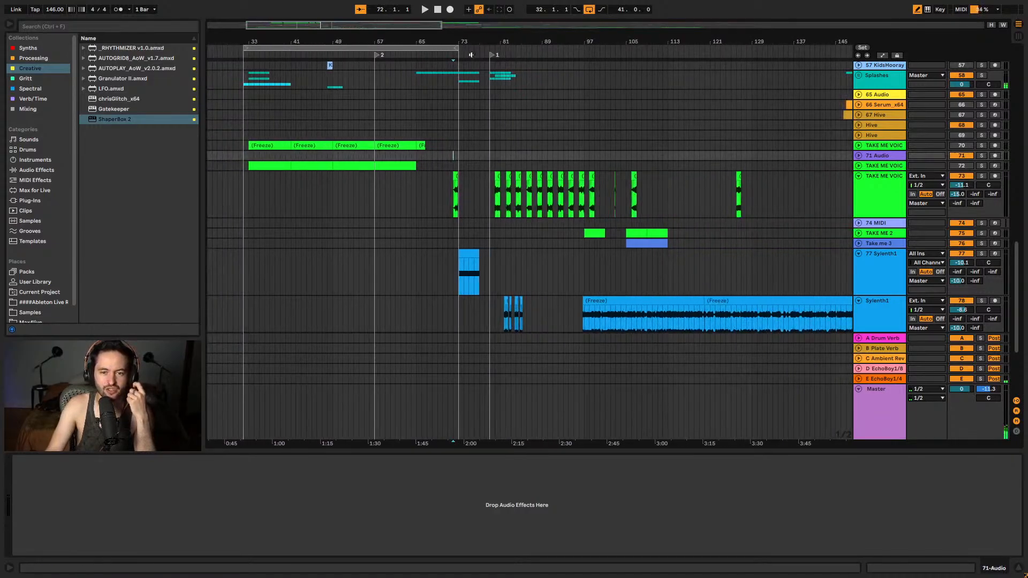
{"action": "scroll", "coordinate": [385, 166], "scroll_direction": "up", "scroll_amount": 15}
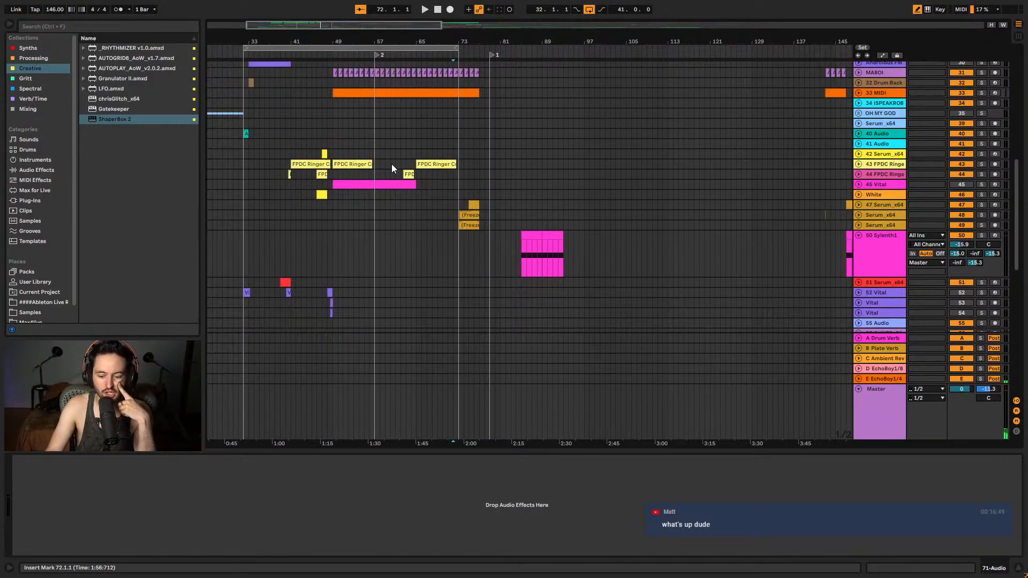
{"action": "scroll", "coordinate": [390, 164], "scroll_direction": "up", "scroll_amount": 15}
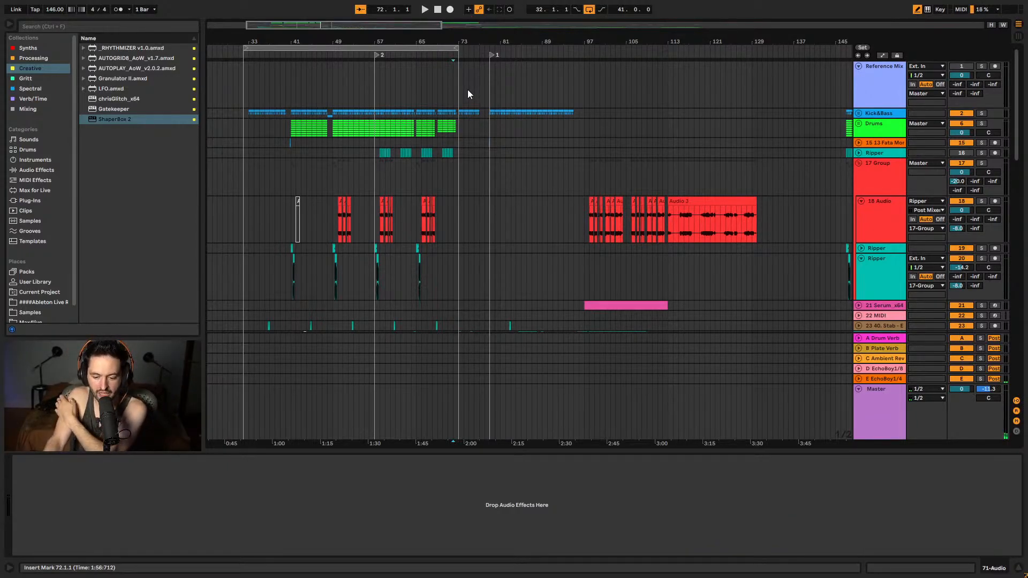
{"action": "scroll", "coordinate": [460, 86], "scroll_direction": "down", "scroll_amount": 15}
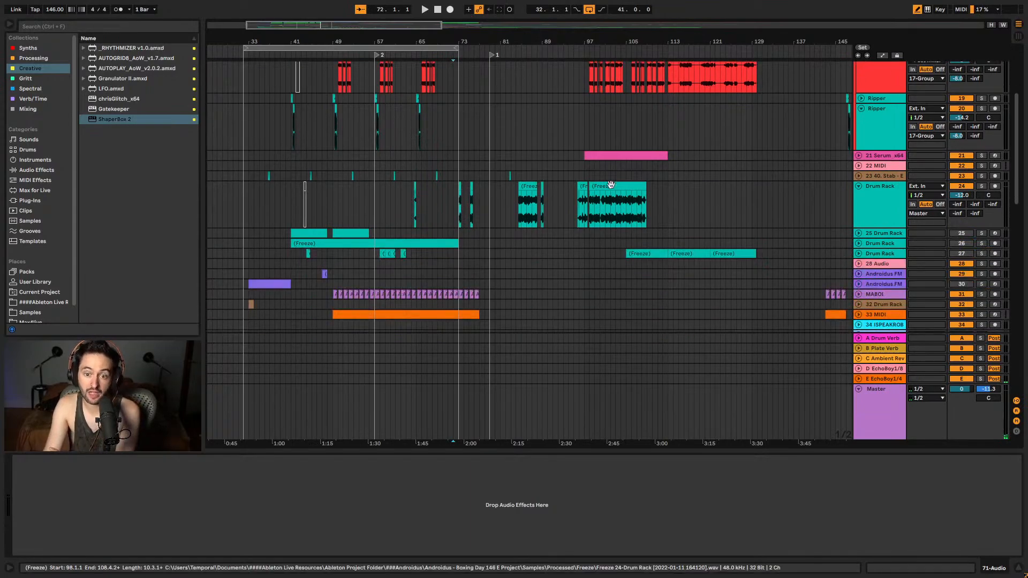
{"action": "scroll", "coordinate": [615, 214], "scroll_direction": "down", "scroll_amount": 4}
- Solo the 50 Sylenth1 track and play the first four bars of its clip from bar 85
{"action": "left_click_drag", "start_coordinate": [542, 201], "coordinate": [521, 202]}
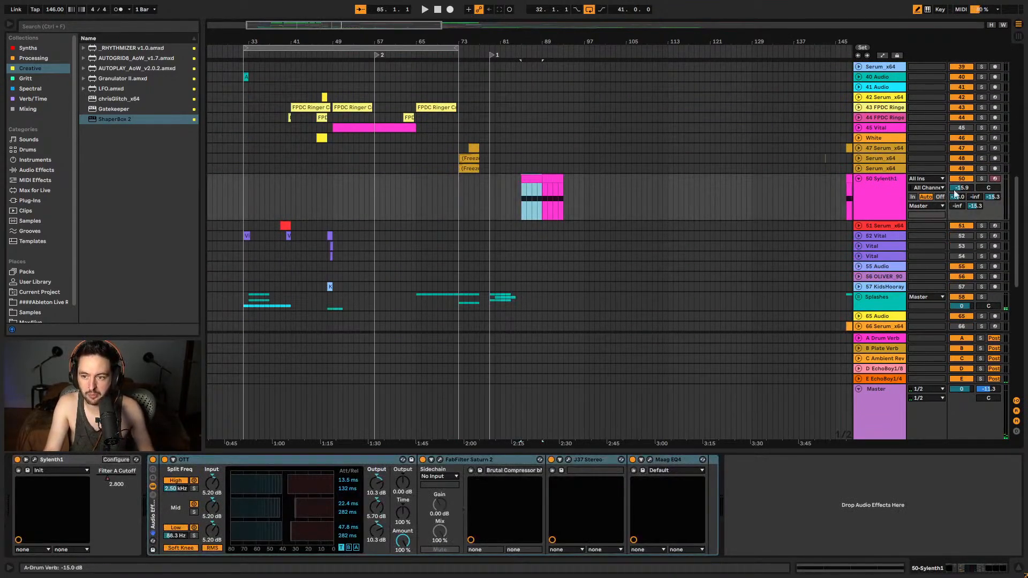
{"action": "left_click", "coordinate": [982, 179]}
{"action": "key", "text": "space"}
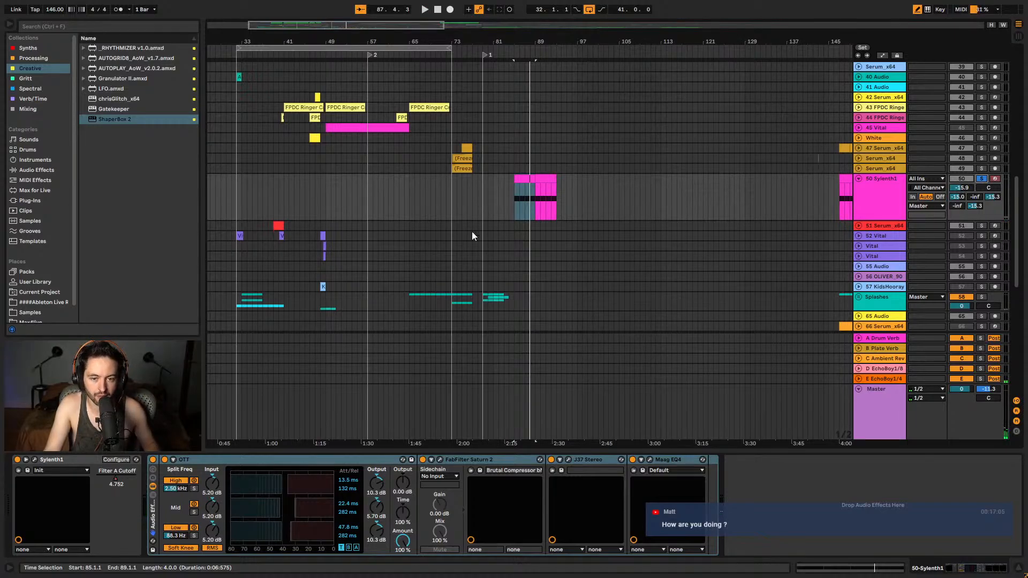
{"action": "key", "text": "space"}
- Unsolo the 50 Sylenth1 track and play the full mix from bar 72 across the loop point
{"action": "left_click", "coordinate": [450, 213]}
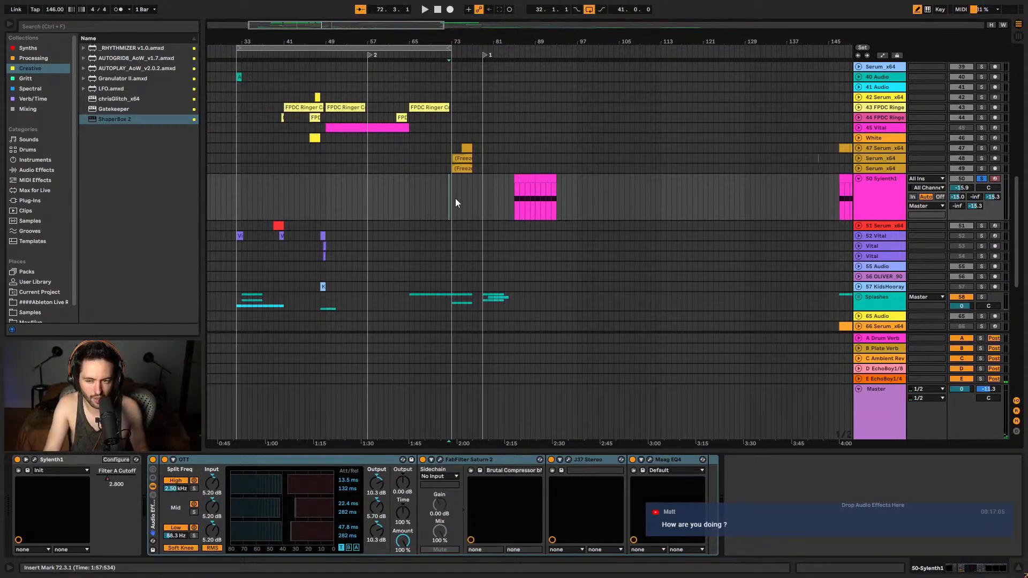
{"action": "scroll", "coordinate": [455, 198], "scroll_direction": "down", "scroll_amount": 1}
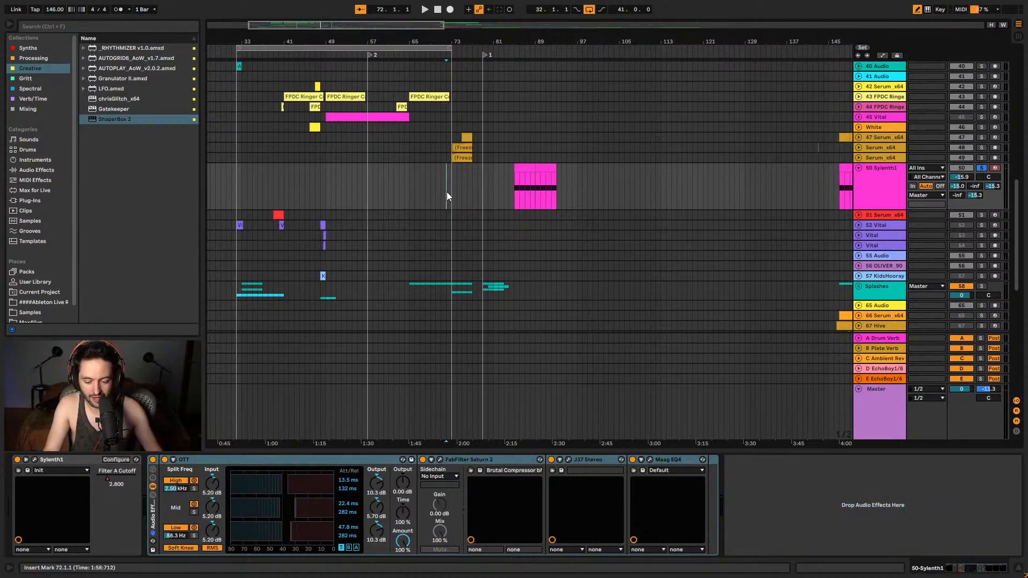
{"action": "key", "text": "space"}
{"action": "scroll", "coordinate": [542, 239], "scroll_direction": "up", "scroll_amount": 1}
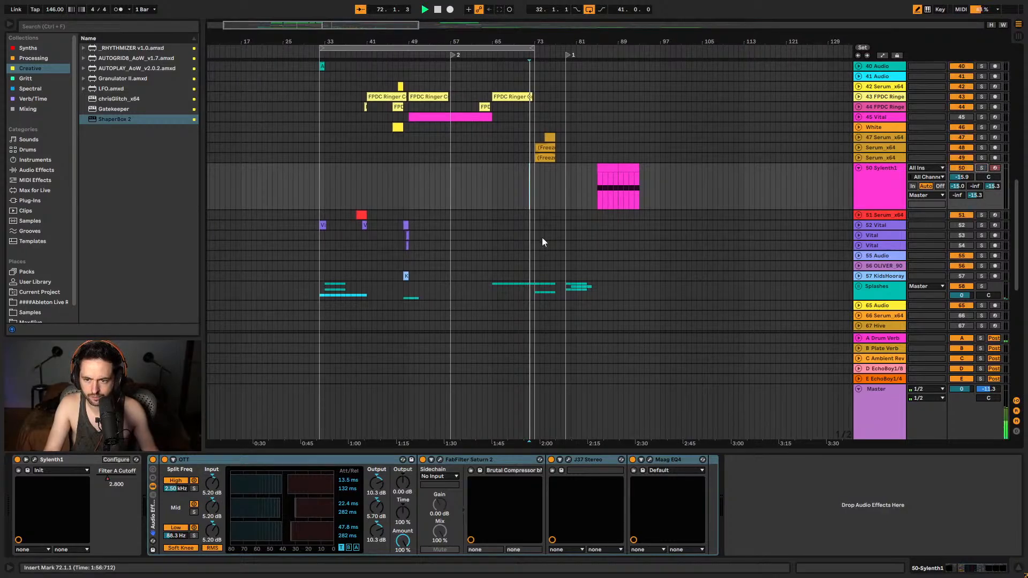
{"action": "scroll", "coordinate": [542, 239], "scroll_direction": "up", "scroll_amount": 5}
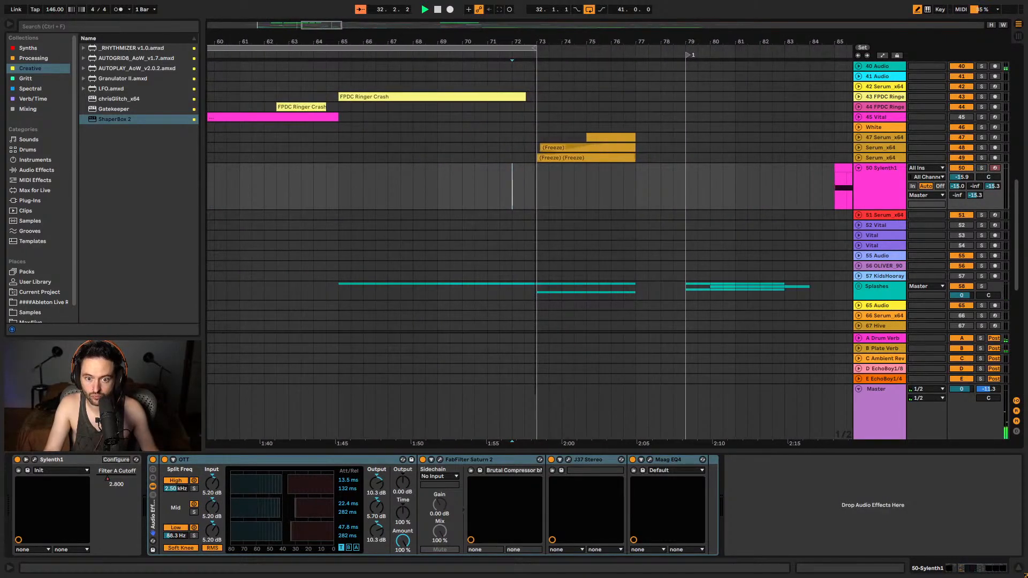
{"action": "scroll", "coordinate": [542, 239], "scroll_direction": "up", "scroll_amount": 3}
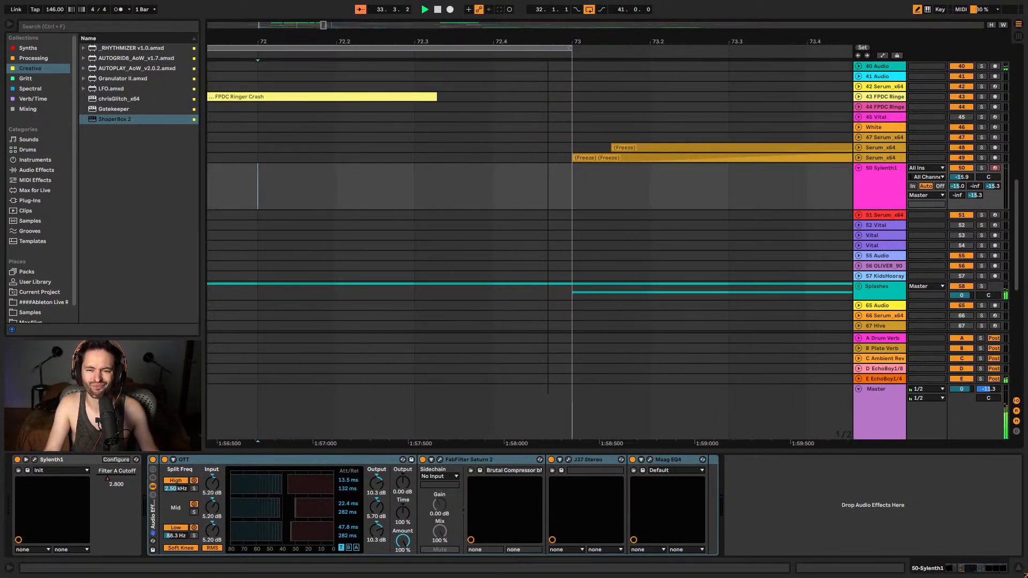
{"action": "scroll", "coordinate": [542, 239], "scroll_direction": "down", "scroll_amount": 5}
{"action": "scroll", "coordinate": [542, 239], "scroll_direction": "down", "scroll_amount": 4}
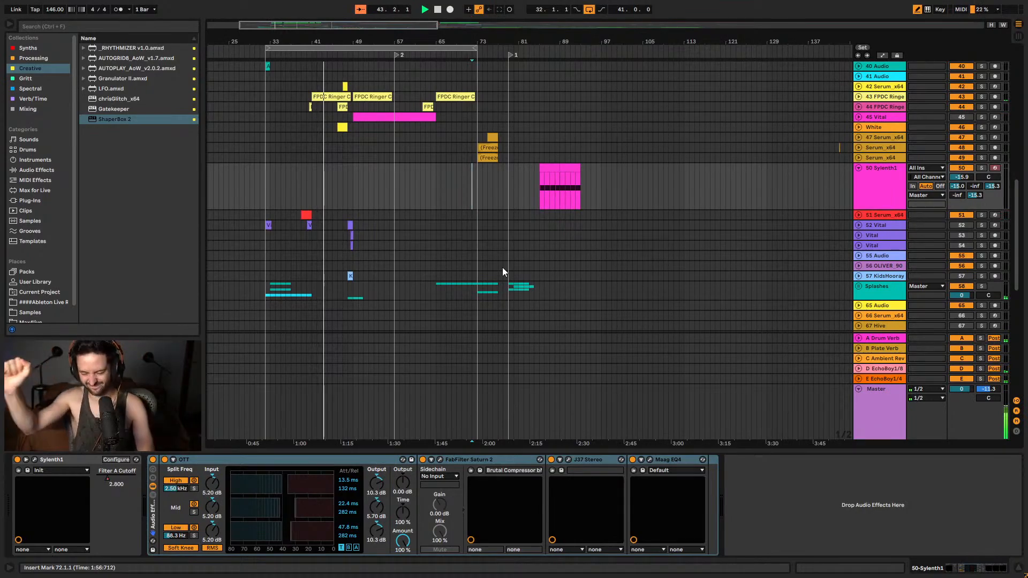
- Insert a new MIDI track below the Serum_x64 track at the end of the track list
{"action": "scroll", "coordinate": [498, 268], "scroll_direction": "down", "scroll_amount": 10}
{"action": "scroll", "coordinate": [541, 257], "scroll_direction": "down", "scroll_amount": 2}
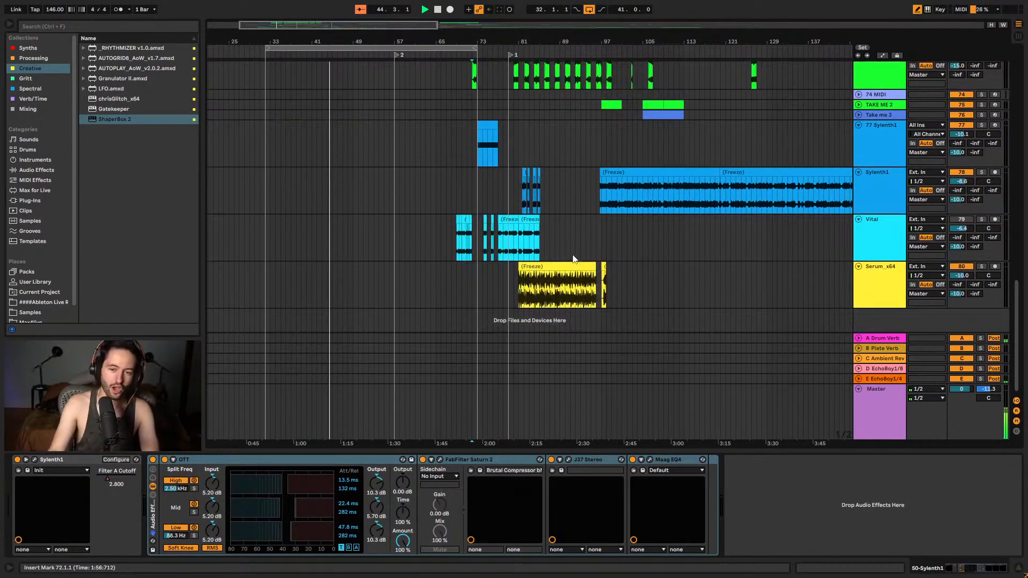
{"action": "right_click", "coordinate": [871, 330]}
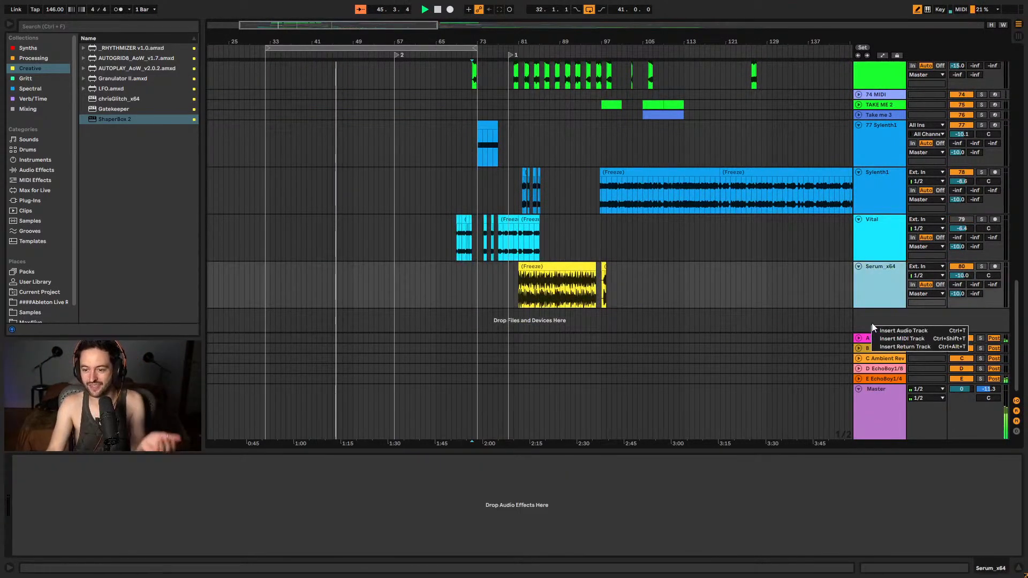
{"action": "key", "text": "Escape"}
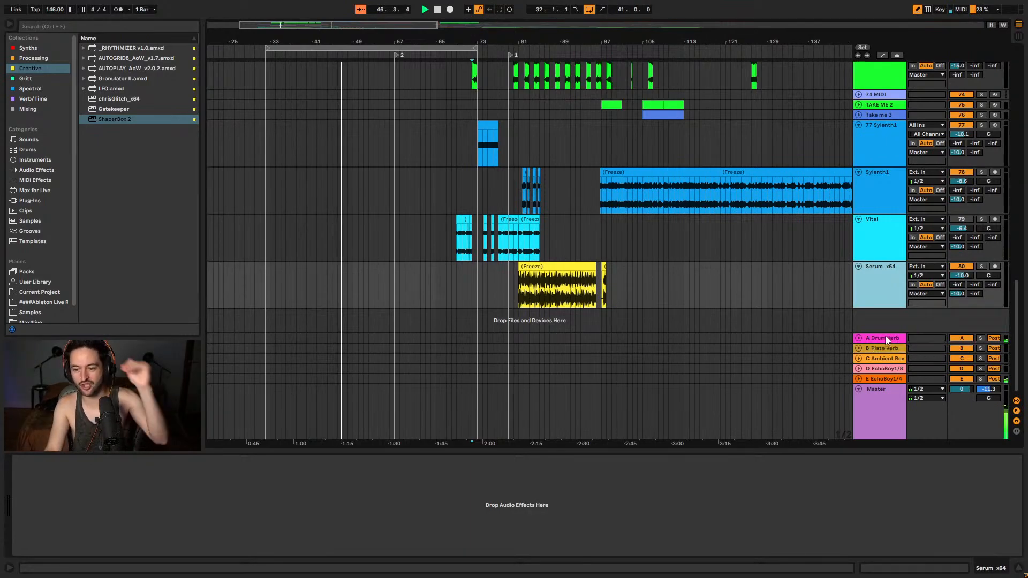
{"action": "key", "text": "ctrl+shift+t"}
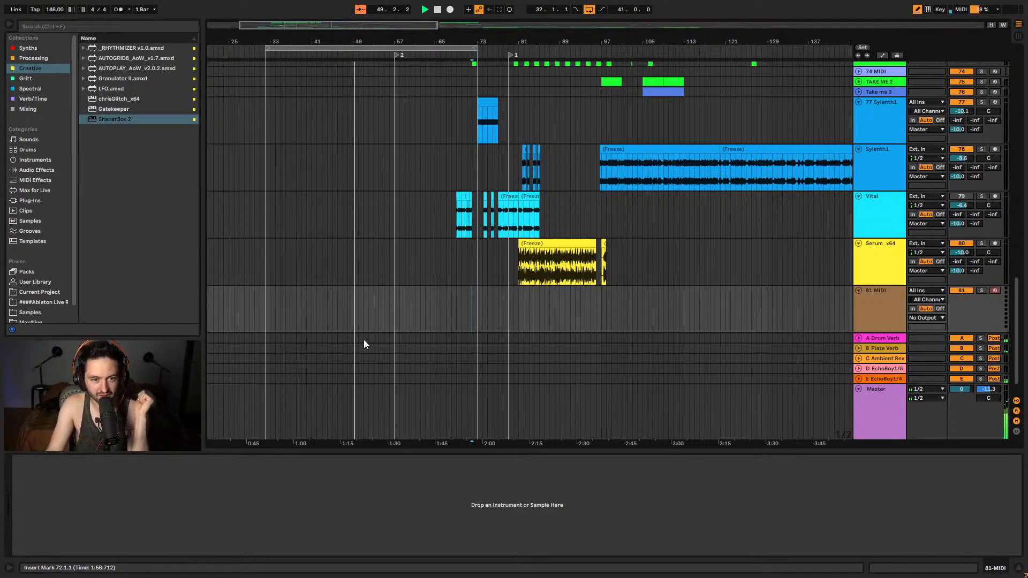
- Create an empty 40-bar MIDI clip on the new track from bar 33 to bar 73
{"action": "mouse_move", "coordinate": [271, 320]}
{"action": "left_mouse_down"}
{"action": "mouse_move", "coordinate": [500, 308]}
{"action": "mouse_move", "coordinate": [478, 315]}
{"action": "left_mouse_up"}
{"action": "right_click", "coordinate": [290, 311]}
{"action": "left_click", "coordinate": [365, 406]}
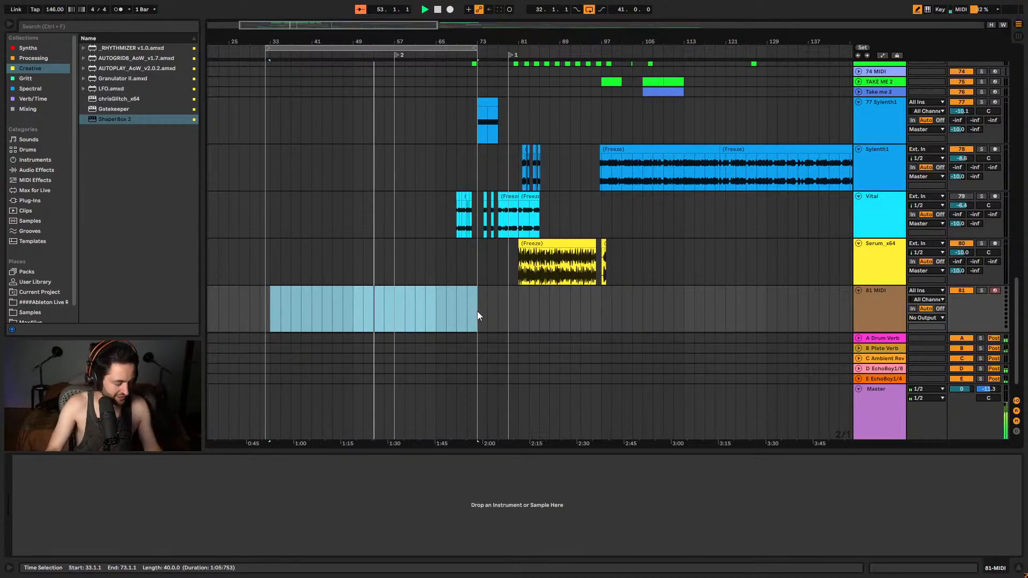
{"action": "key", "text": "ctrl+shift+m"}
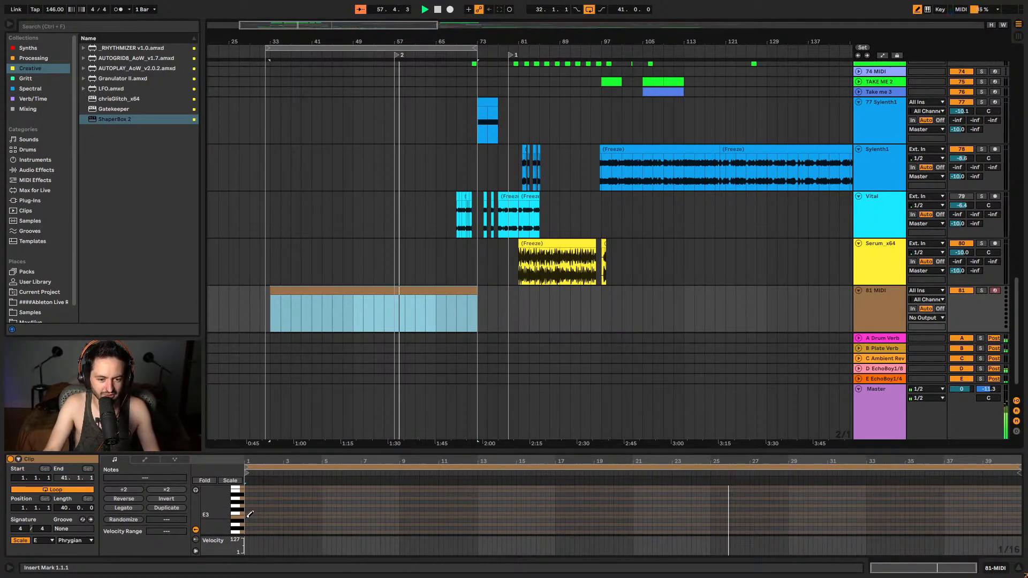
- Draw a sixteenth-note E3 in the new clip and duplicate it until sixteenths fill the first beat
{"action": "left_click", "coordinate": [249, 515]}
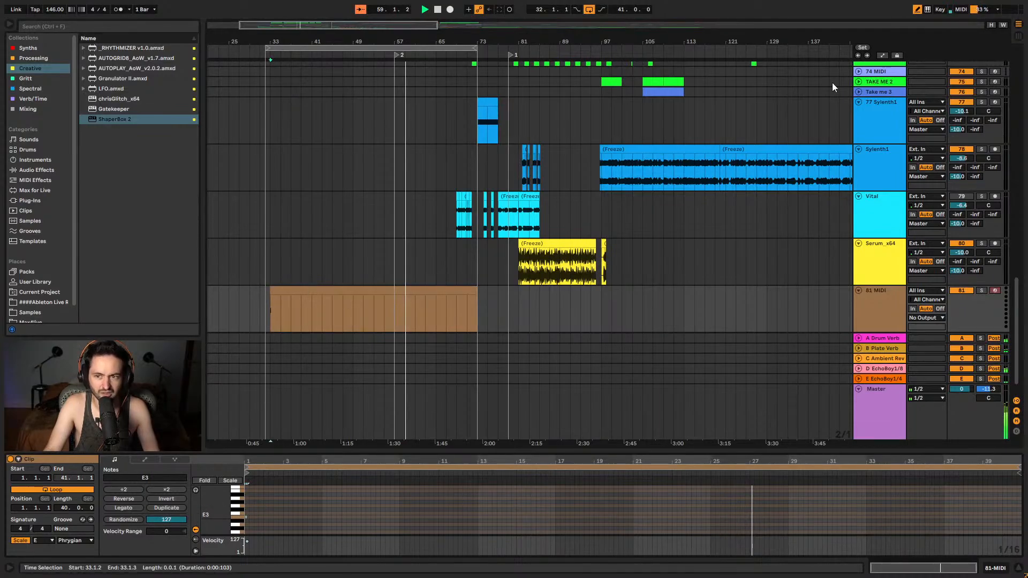
{"action": "key", "text": "b"}
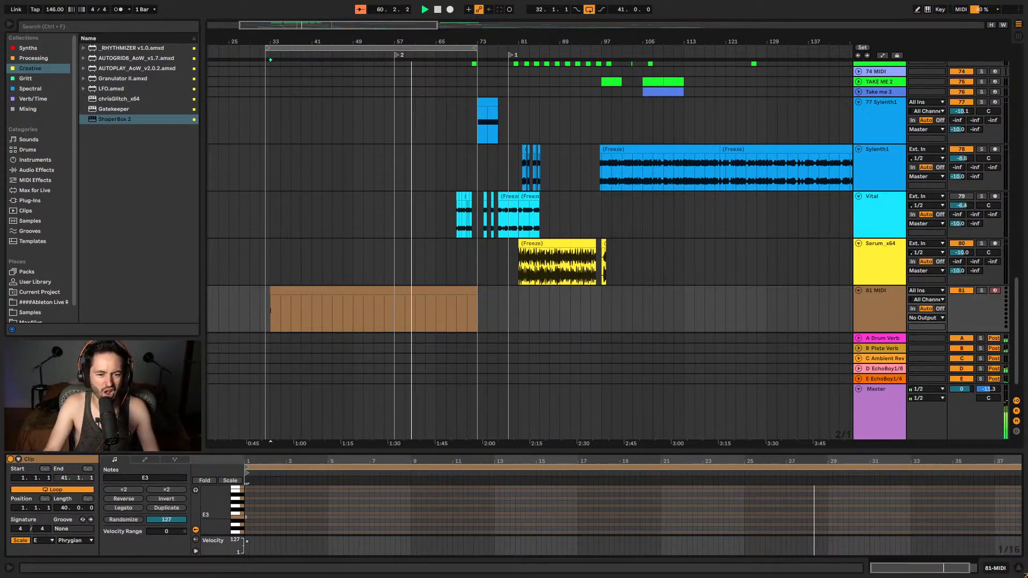
{"action": "key", "text": "z"}
{"action": "left_click", "coordinate": [327, 516]}
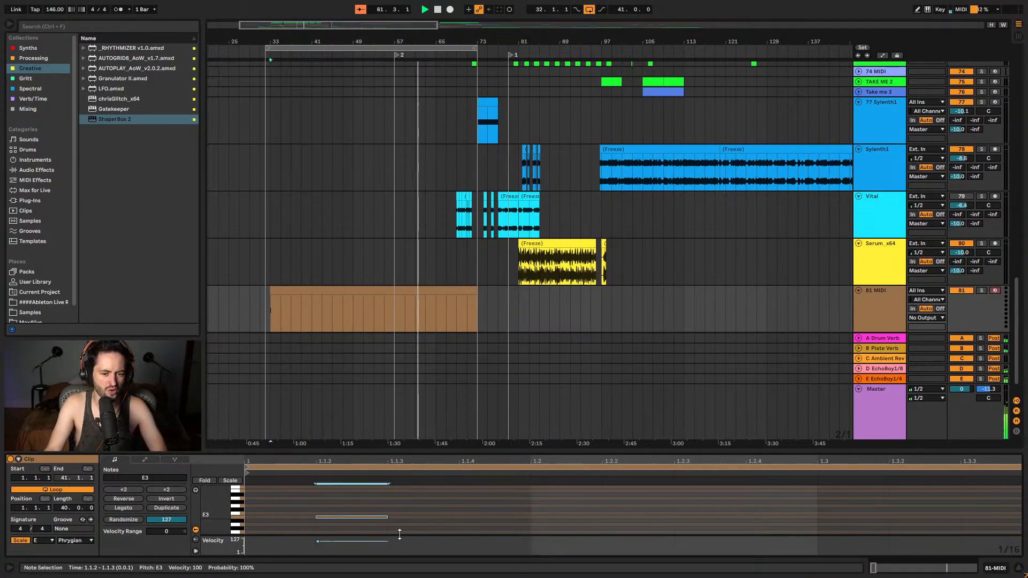
{"action": "key", "text": "ctrl+d"}
{"action": "key", "text": "ctrl+d"}
{"action": "key", "text": "ctrl+d"}
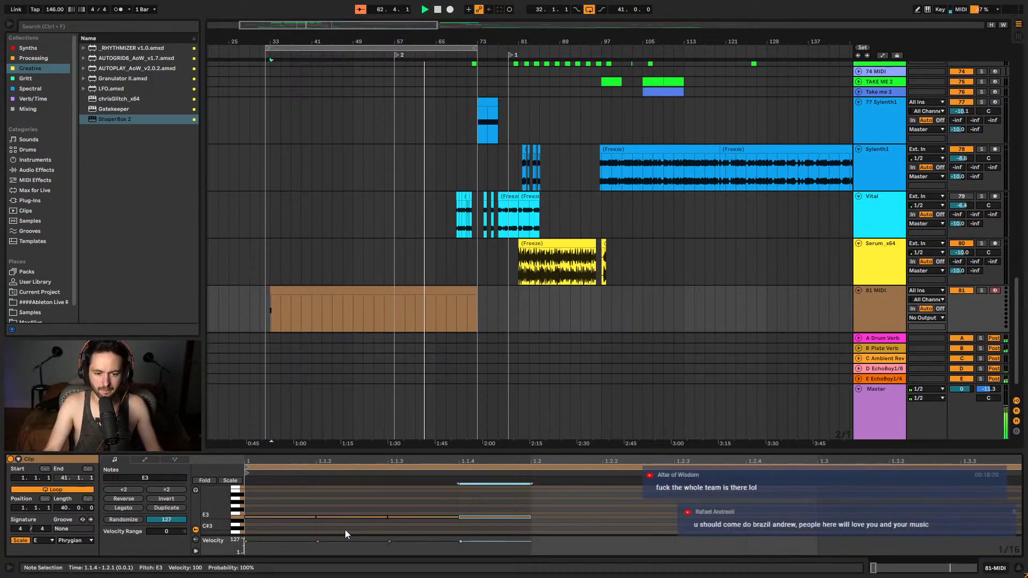
- Duplicate the one-beat group of E3 sixteenths repeatedly until it fills the whole 40-bar clip
{"action": "left_click_drag", "start_coordinate": [503, 526], "coordinate": [275, 512]}
{"action": "key", "text": "ctrl+d"}
{"action": "key", "text": "x"}
{"action": "key", "text": "ctrl+d"}
{"action": "key", "text": "ctrl+d"}
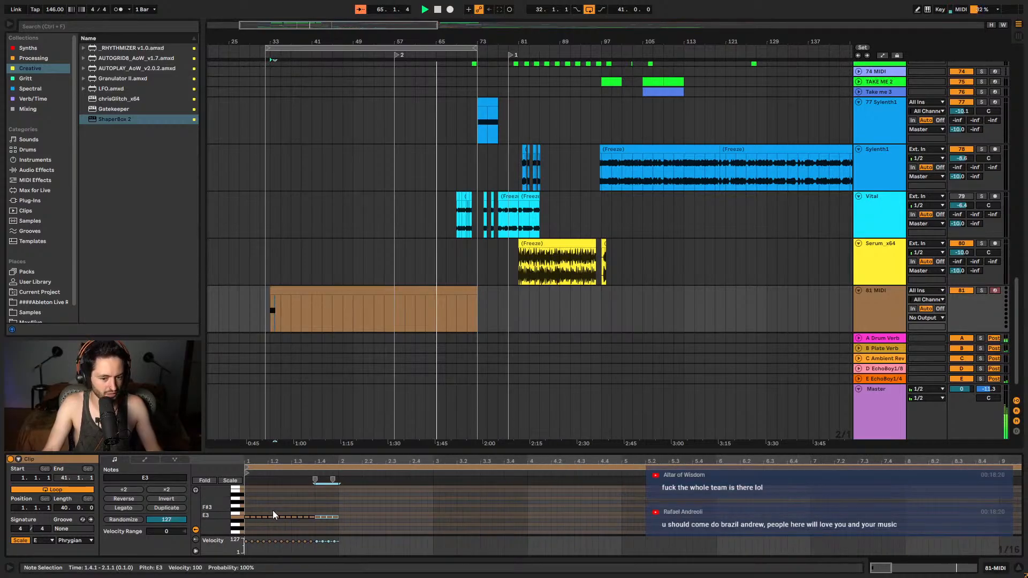
{"action": "key", "text": "ctrl+d"}
{"action": "key", "text": "ctrl+d"}
{"action": "key", "text": "ctrl+d"}
{"action": "key", "text": "ctrl+d"}
{"action": "key", "text": "ctrl+d"}
{"action": "key", "text": "ctrl+d"}
{"action": "key", "text": "ctrl+d"}
{"action": "key", "text": "ctrl+d"}
{"action": "key", "text": "ctrl+d"}
{"action": "key", "text": "ctrl+d"}
{"action": "key", "text": "ctrl+d"}
{"action": "key", "text": "ctrl+d"}
{"action": "key", "text": "ctrl+d"}
{"action": "key", "text": "ctrl+d"}
{"action": "key", "text": "ctrl+d"}
{"action": "key", "text": "ctrl+d"}
{"action": "key", "text": "ctrl+d"}
{"action": "key", "text": "ctrl+d"}
{"action": "key", "text": "ctrl+d"}
{"action": "key", "text": "ctrl+d"}
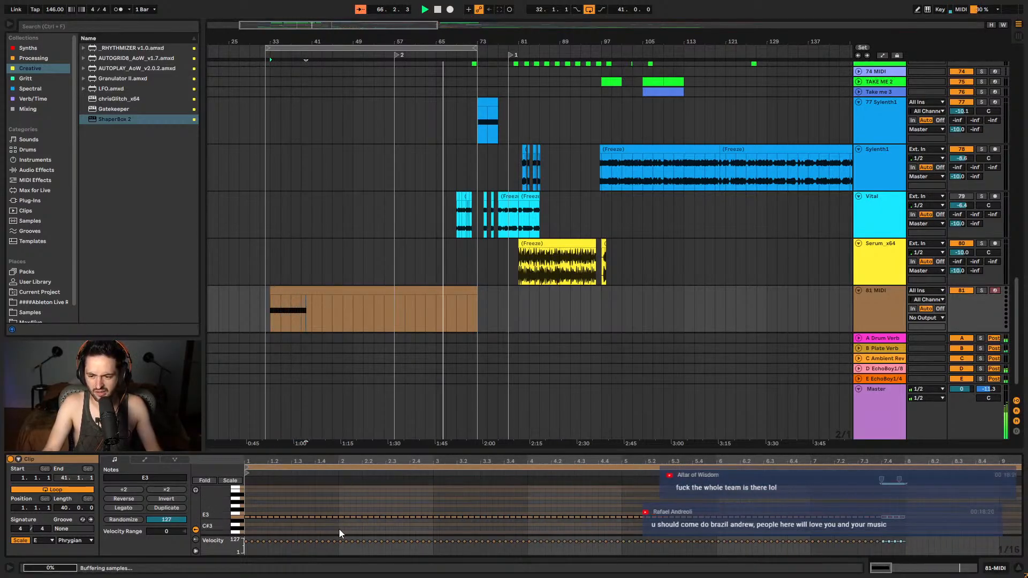
{"action": "key", "text": "ctrl+d"}
{"action": "key", "text": "ctrl+d"}
{"action": "key", "text": "ctrl+d"}
{"action": "key", "text": "ctrl+d"}
{"action": "key", "text": "ctrl+d"}
{"action": "key", "text": "ctrl+d"}
{"action": "key", "text": "ctrl+d"}
{"action": "key", "text": "ctrl+d"}
{"action": "key", "text": "ctrl+d"}
{"action": "key", "text": "ctrl+d"}
{"action": "key", "text": "ctrl+d"}
{"action": "key", "text": "ctrl+d"}
{"action": "key", "text": "ctrl+d"}
{"action": "key", "text": "ctrl+d"}
{"action": "key", "text": "ctrl+d"}
{"action": "key", "text": "ctrl+d"}
{"action": "key", "text": "ctrl+d"}
{"action": "key", "text": "ctrl+d"}
{"action": "key", "text": "ctrl+d"}
{"action": "key", "text": "ctrl+d"}
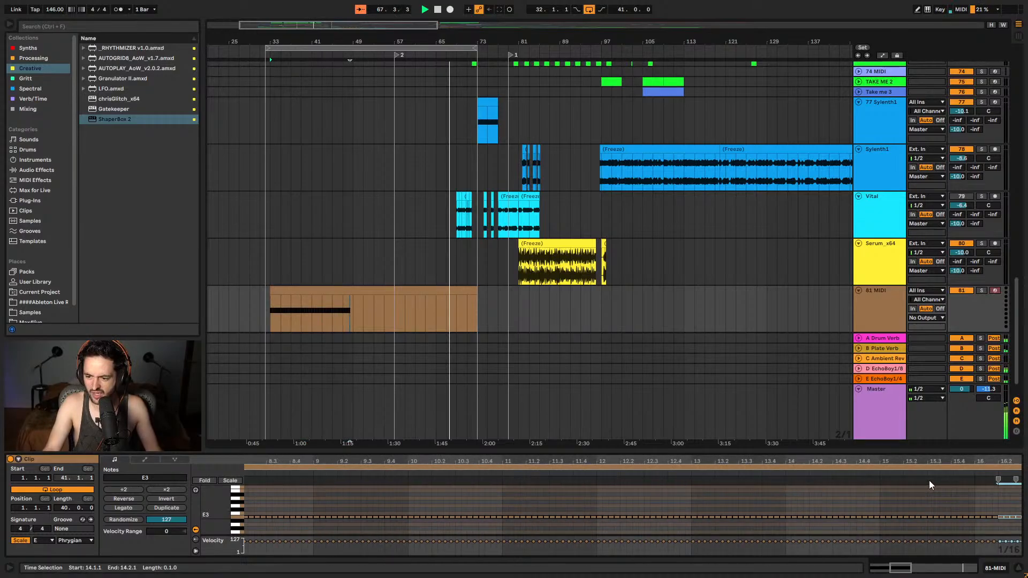
{"action": "key", "text": "ctrl+d"}
{"action": "key", "text": "ctrl+d"}
{"action": "key", "text": "ctrl+d"}
{"action": "key", "text": "ctrl+d"}
{"action": "key", "text": "ctrl+d"}
{"action": "key", "text": "x"}
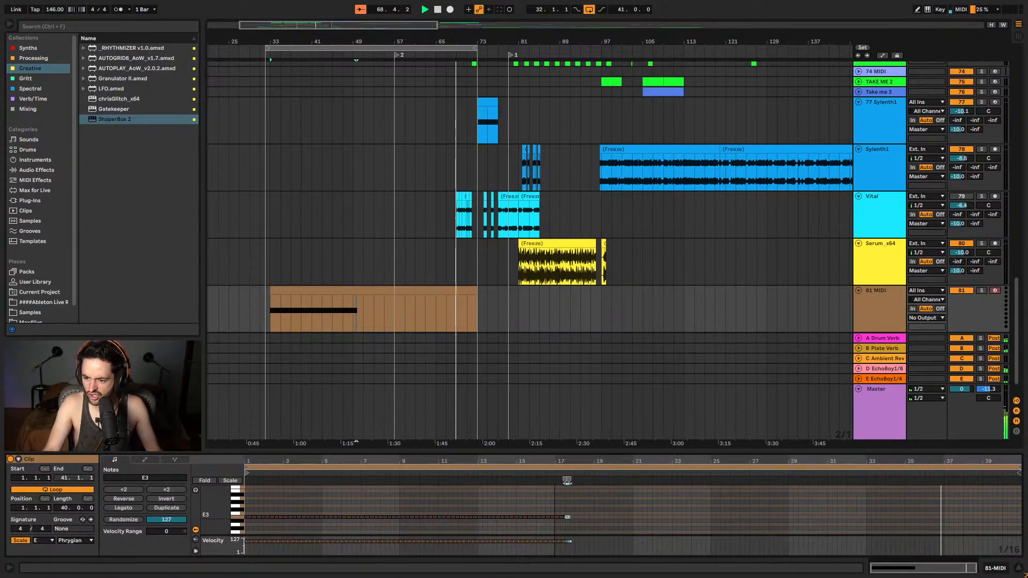
{"action": "key", "text": "ctrl+d"}
{"action": "key", "text": "ctrl+d"}
{"action": "key", "text": "ctrl+d"}
{"action": "key", "text": "ctrl+d"}
{"action": "key", "text": "ctrl+d"}
{"action": "key", "text": "ctrl+d"}
{"action": "key", "text": "ctrl+d"}
{"action": "key", "text": "ctrl+d"}
{"action": "key", "text": "ctrl+d"}
{"action": "key", "text": "ctrl+d"}
{"action": "key", "text": "ctrl+d"}
{"action": "key", "text": "ctrl+d"}
{"action": "key", "text": "ctrl+d"}
{"action": "key", "text": "ctrl+d"}
{"action": "key", "text": "ctrl+d"}
{"action": "key", "text": "ctrl+d"}
{"action": "key", "text": "ctrl+d"}
{"action": "key", "text": "ctrl+d"}
{"action": "key", "text": "ctrl+d"}
{"action": "key", "text": "ctrl+d"}
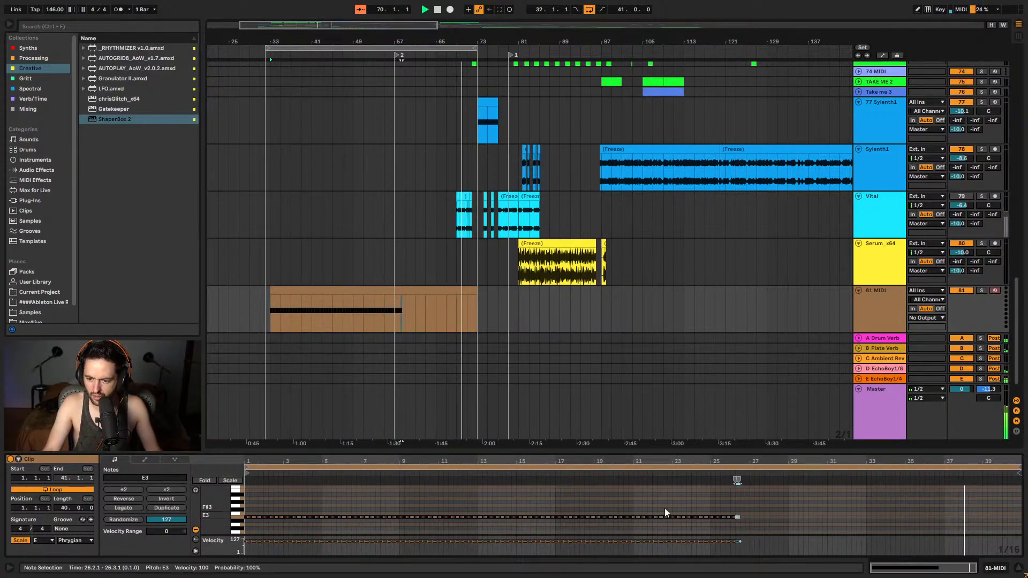
{"action": "key", "text": "ctrl+d"}
{"action": "key", "text": "ctrl+d"}
{"action": "key", "text": "ctrl+d"}
{"action": "key", "text": "ctrl+d"}
{"action": "key", "text": "ctrl+d"}
{"action": "key", "text": "ctrl+d"}
{"action": "key", "text": "ctrl+d"}
{"action": "key", "text": "ctrl+d"}
{"action": "key", "text": "ctrl+d"}
{"action": "key", "text": "ctrl+d"}
{"action": "key", "text": "ctrl+d"}
{"action": "key", "text": "ctrl+d"}
{"action": "key", "text": "ctrl+d"}
{"action": "key", "text": "ctrl+d"}
{"action": "key", "text": "ctrl+d"}
{"action": "key", "text": "ctrl+d"}
{"action": "key", "text": "ctrl+d"}
{"action": "key", "text": "ctrl+d"}
{"action": "key", "text": "ctrl+d"}
{"action": "key", "text": "ctrl+d"}
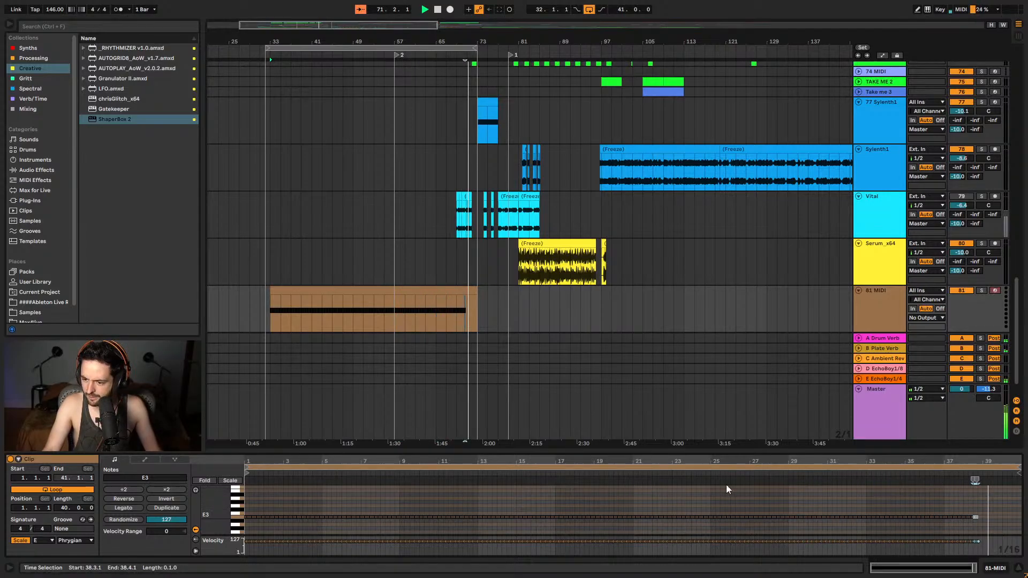
{"action": "key", "text": "ctrl+d"}
{"action": "key", "text": "ctrl+d"}
{"action": "key", "text": "ctrl+d"}
{"action": "key", "text": "ctrl+d"}
{"action": "key", "text": "ctrl+d"}
{"action": "key", "text": "ctrl+d"}
{"action": "key", "text": "ctrl+d"}
{"action": "key", "text": "ctrl+d"}
{"action": "key", "text": "ctrl+d"}
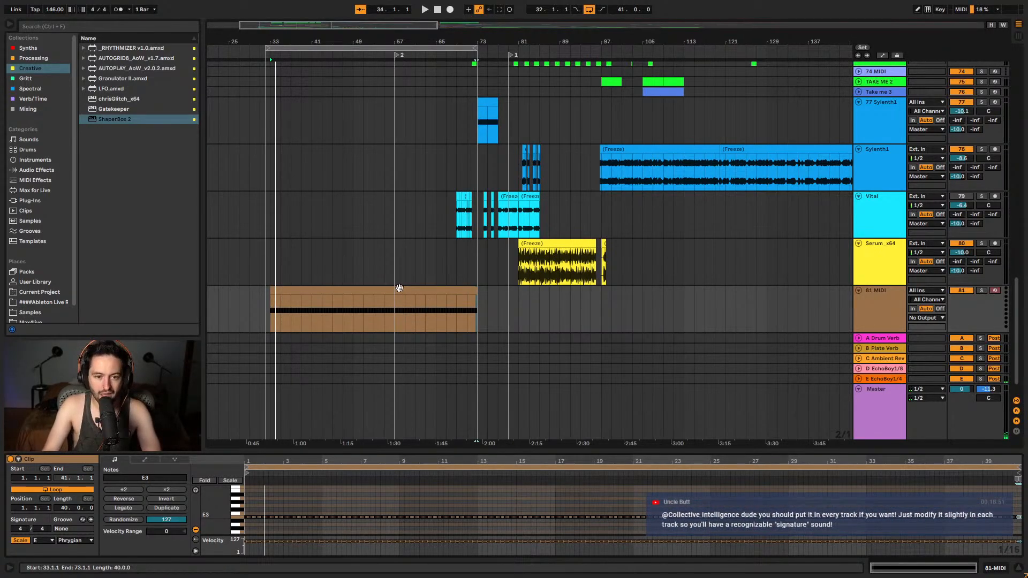
- Show the new MIDI track's empty device chain and select its 40-bar clip
{"action": "left_click", "coordinate": [407, 290]}
{"action": "left_click", "coordinate": [993, 566]}
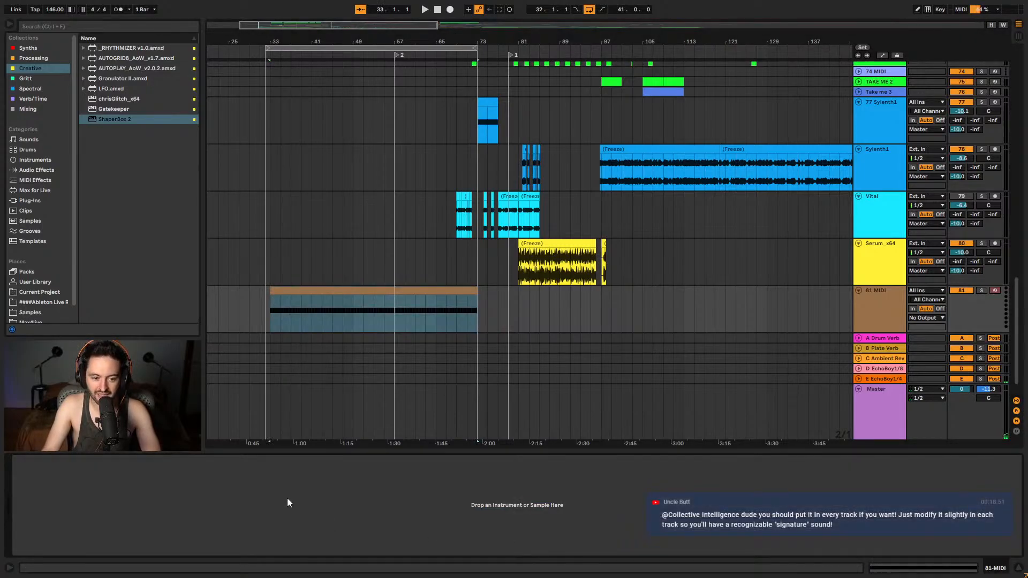
{"action": "left_click", "coordinate": [333, 302]}
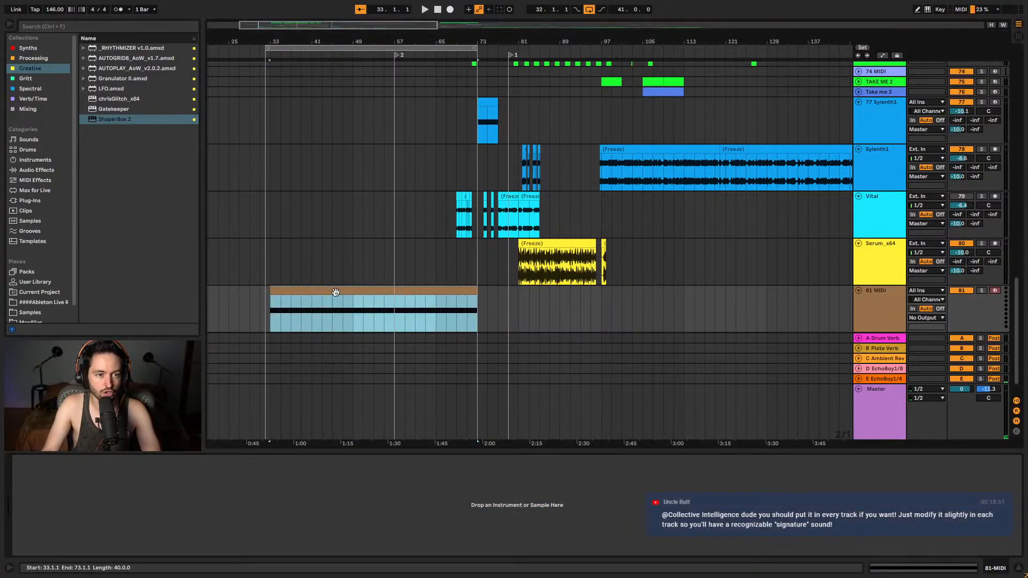
- Load Serum_x64 onto the new MIDI track with the E3 sixteenths and choose its preset Vibrations - FX - Running Water
{"action": "left_click", "coordinate": [45, 49]}
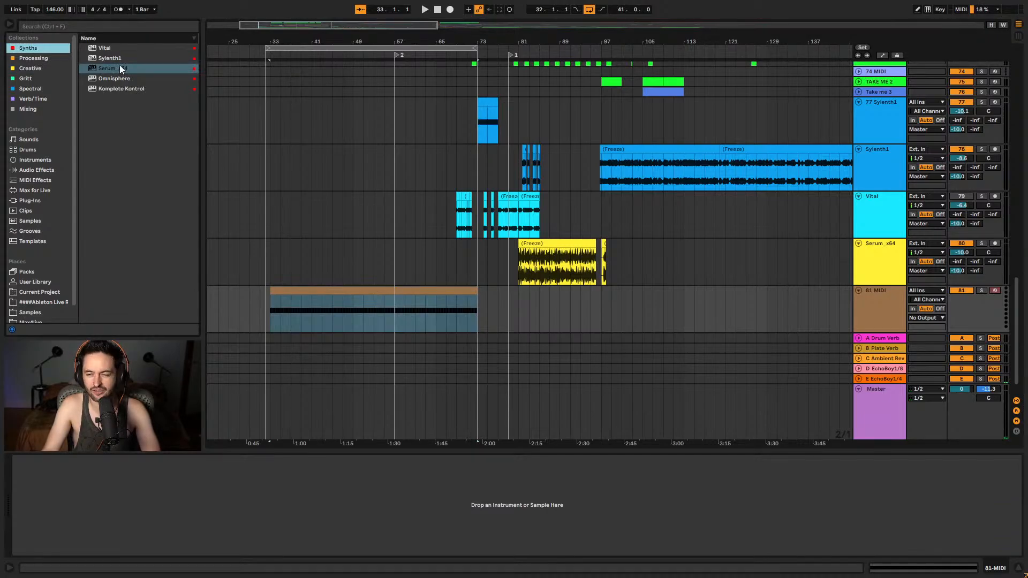
{"action": "left_click_drag", "start_coordinate": [123, 68], "coordinate": [324, 302]}
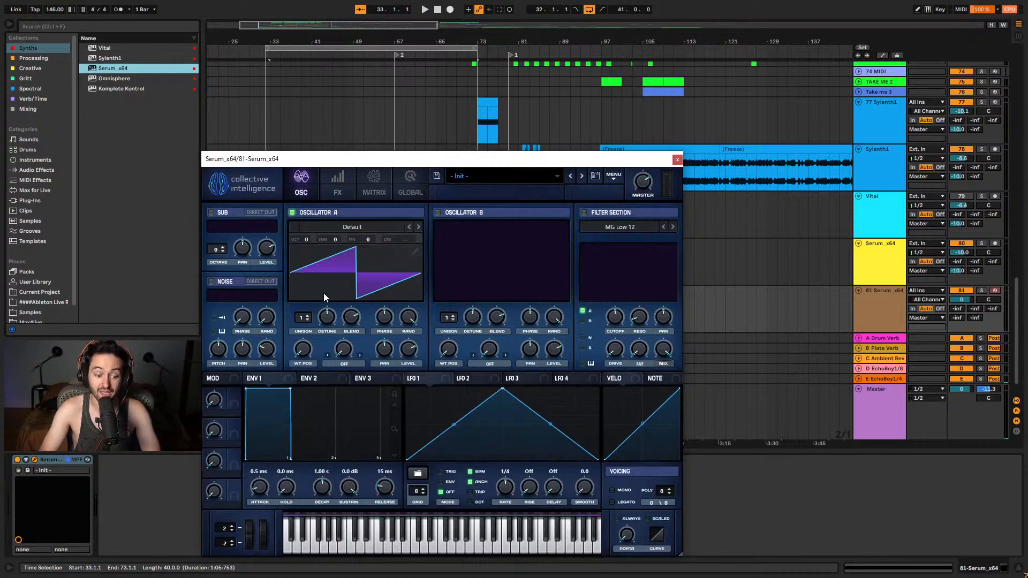
{"action": "left_click", "coordinate": [530, 177]}
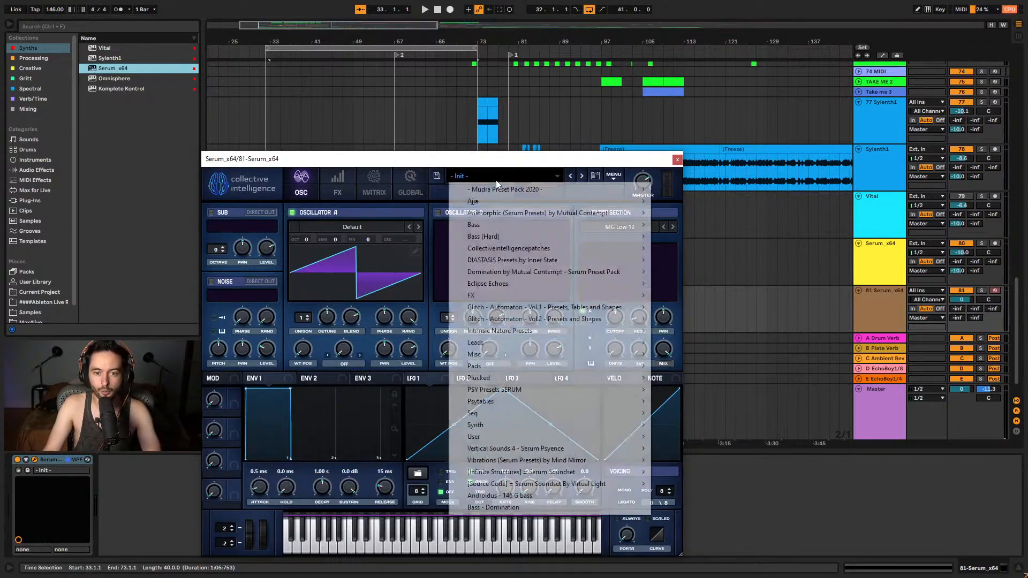
{"action": "mouse_move", "coordinate": [616, 460]}
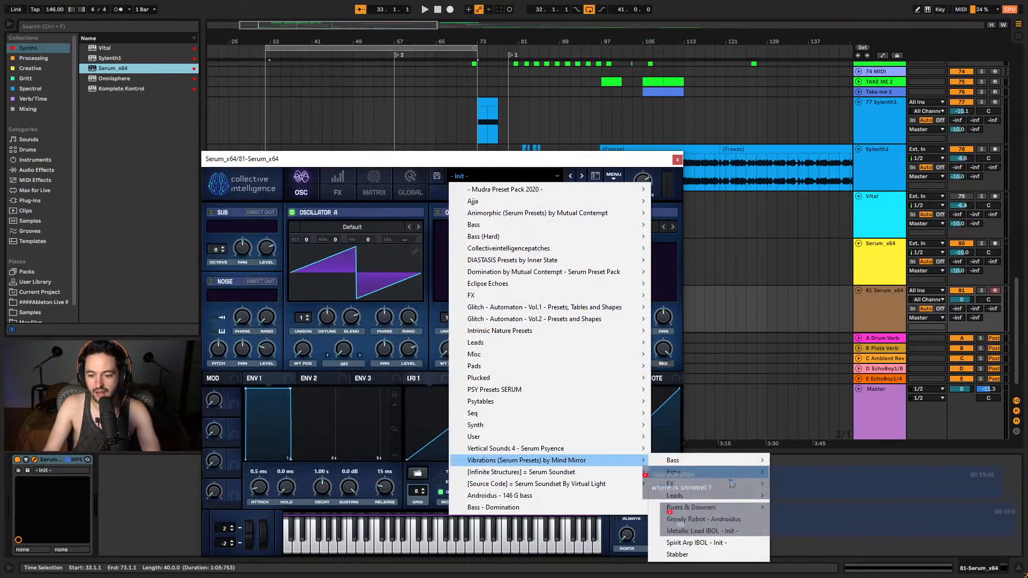
{"action": "mouse_move", "coordinate": [729, 493]}
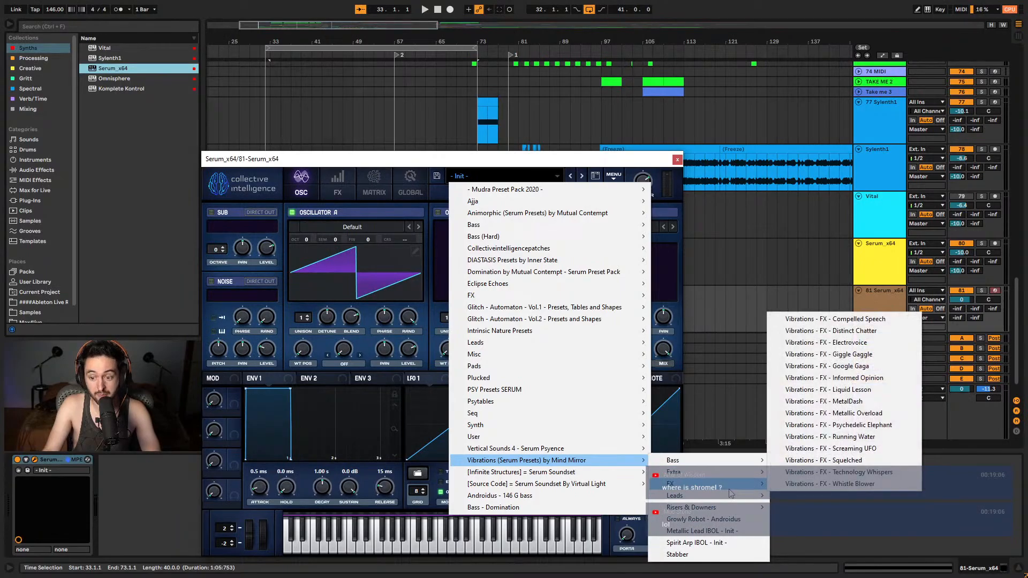
{"action": "left_click", "coordinate": [851, 437]}
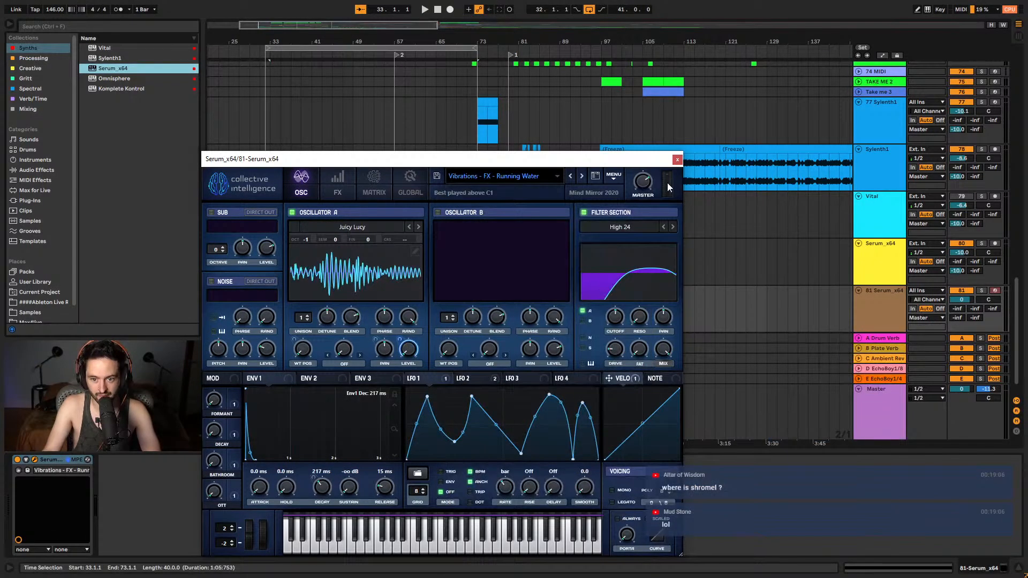
{"action": "left_click", "coordinate": [676, 160]}
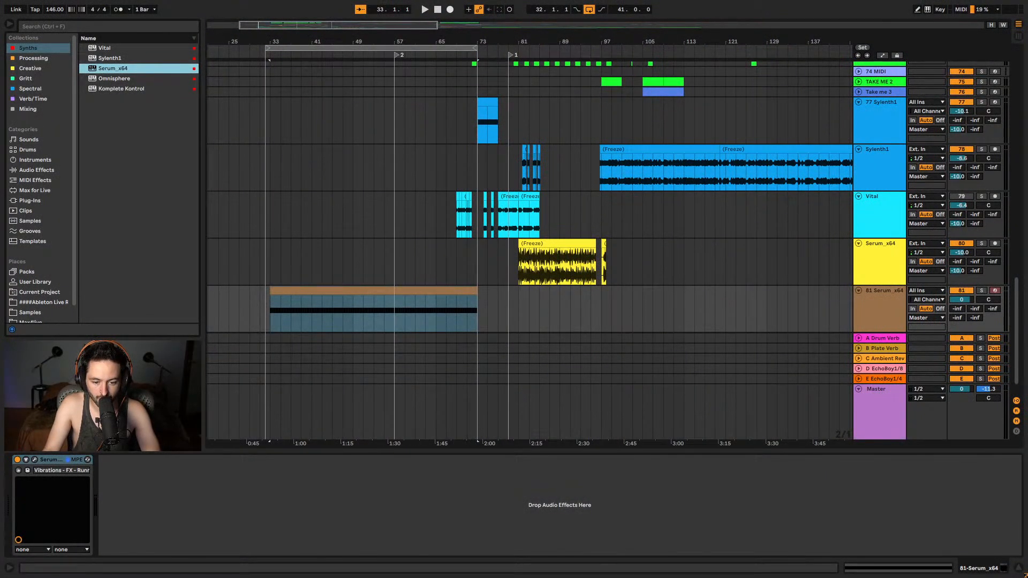
- Switch to SoundCloud in the browser, open the Androidus profile and play the private track Think About It (147bpm D#) Androidus Session 2
{"action": "key", "text": "alt+Tab"}
{"action": "left_click", "coordinate": [723, 65]}
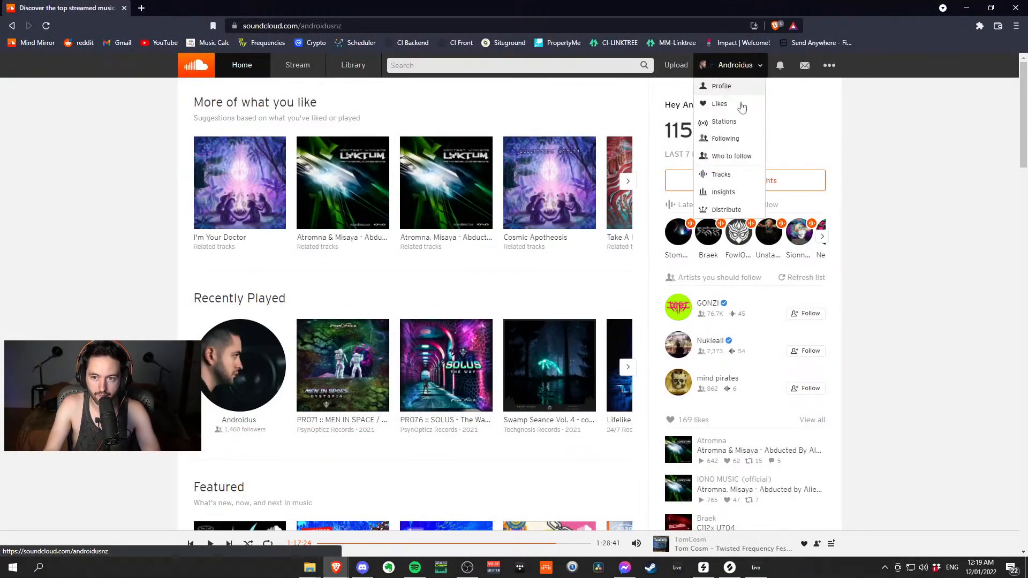
{"action": "left_click", "coordinate": [721, 85]}
{"action": "scroll", "coordinate": [879, 278], "scroll_direction": "down", "scroll_amount": 5}
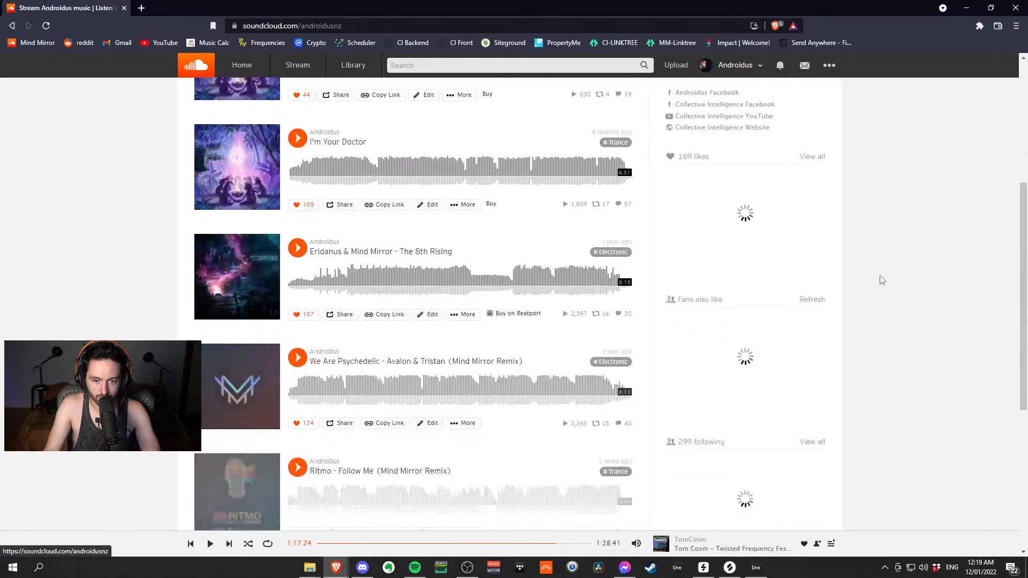
{"action": "scroll", "coordinate": [883, 279], "scroll_direction": "down", "scroll_amount": 8}
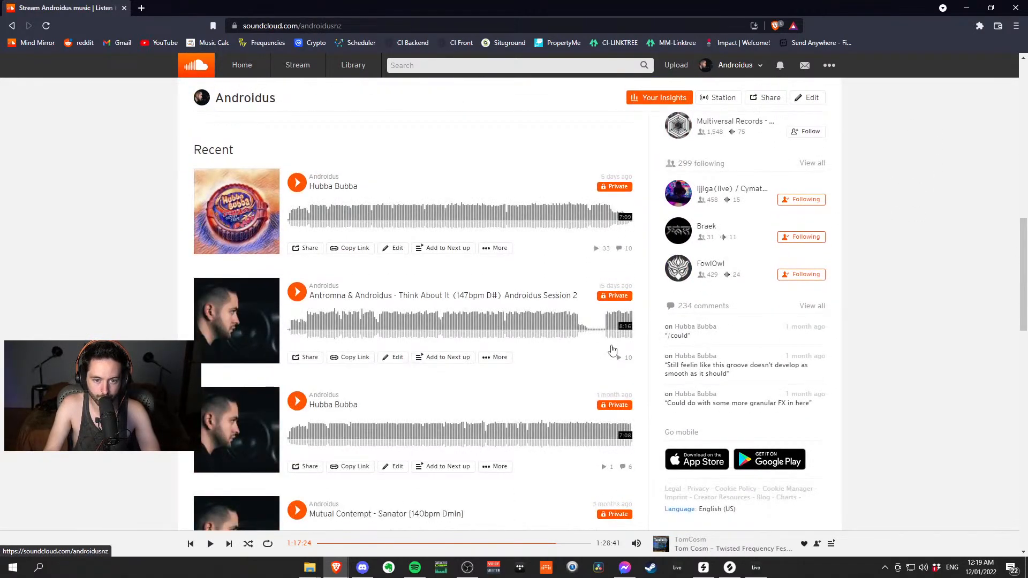
{"action": "scroll", "coordinate": [613, 350], "scroll_direction": "down", "scroll_amount": 1}
{"action": "left_click", "coordinate": [297, 237]}
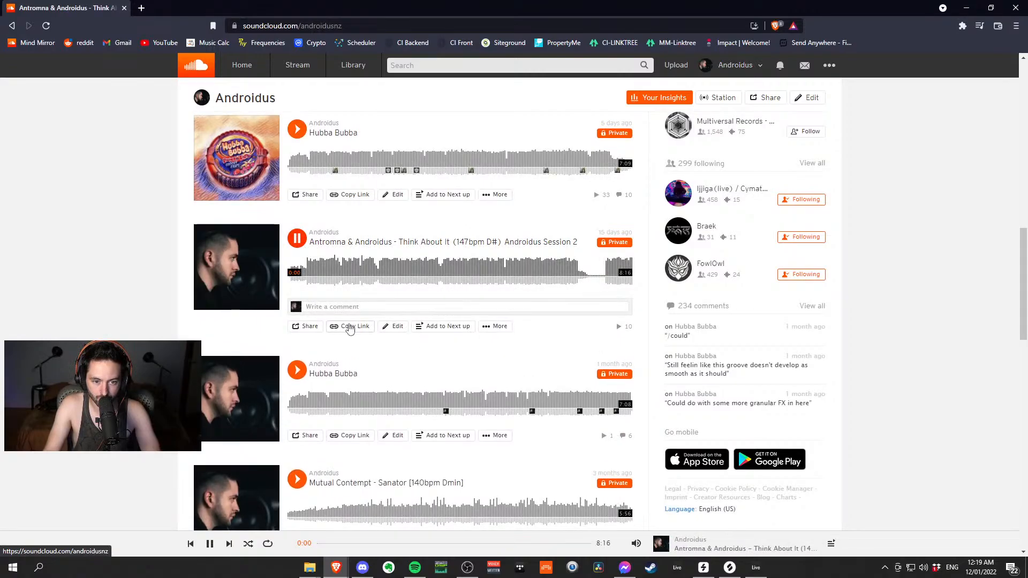
{"action": "mouse_move", "coordinate": [636, 543]}
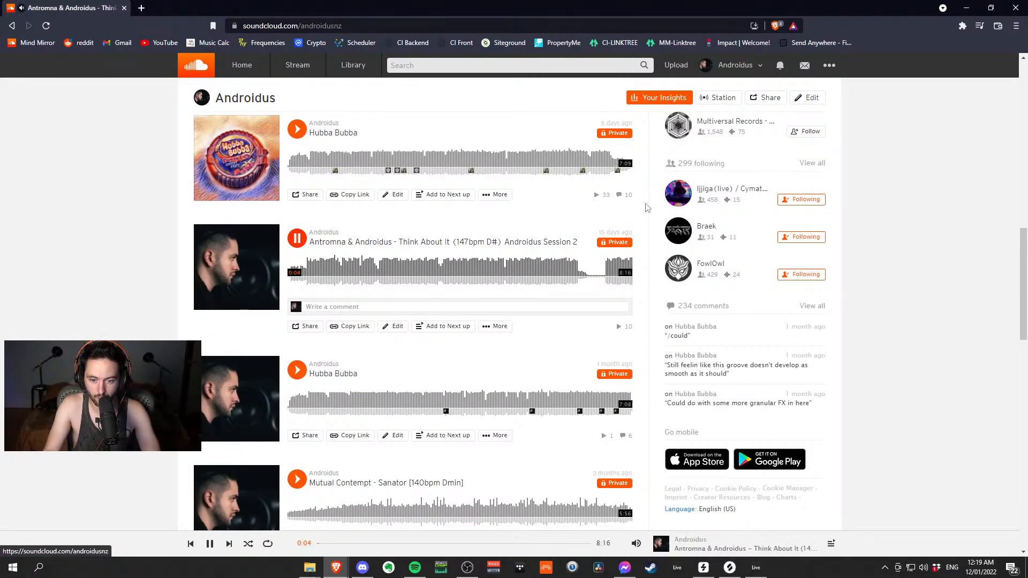
{"action": "key", "text": "alt+Tab"}
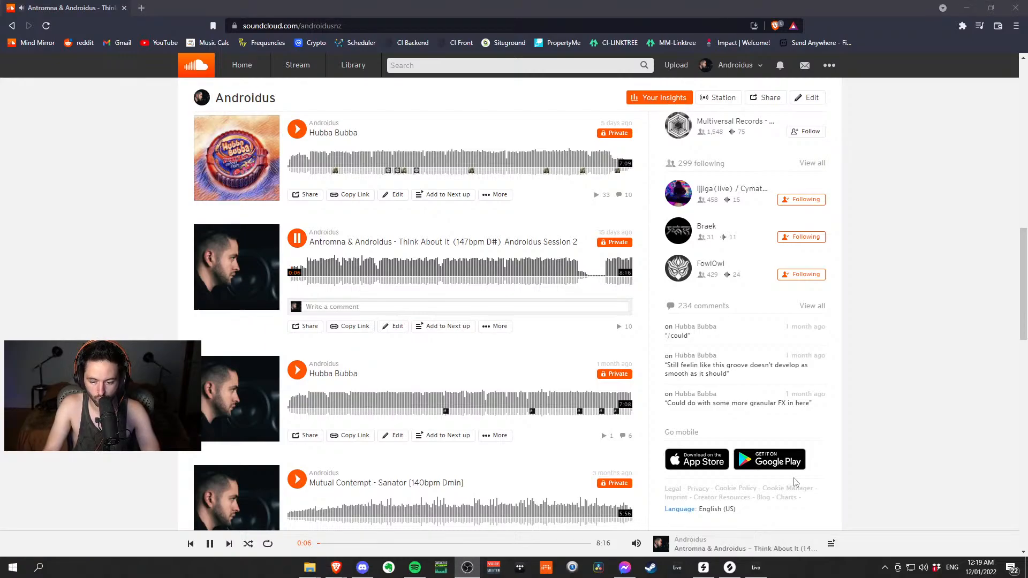
{"action": "left_click", "coordinate": [903, 375]}
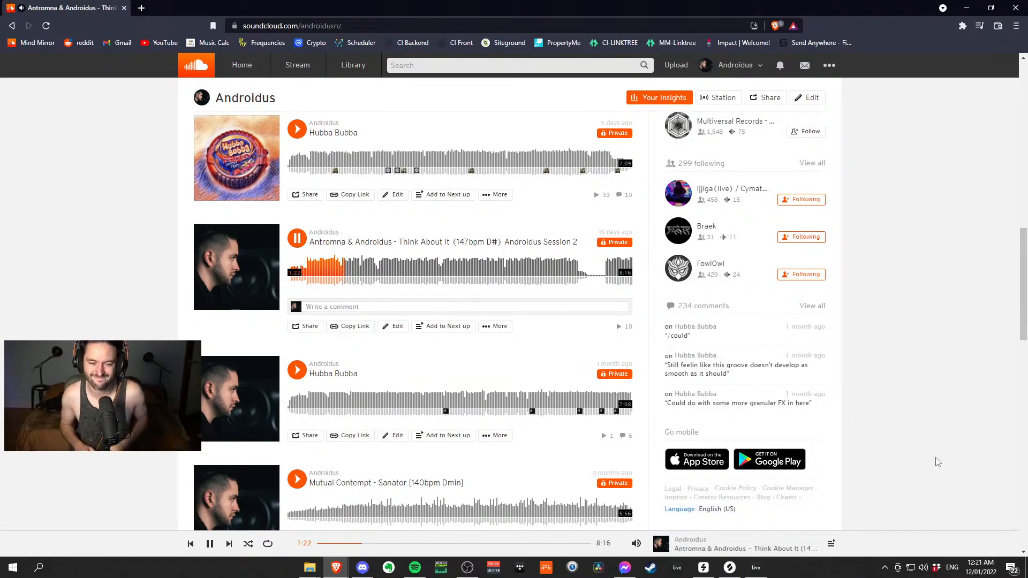
- Open SoundID Reference and switch its calibration profile to AKG K712 Pro Wired Average
{"action": "left_click", "coordinate": [884, 568]}
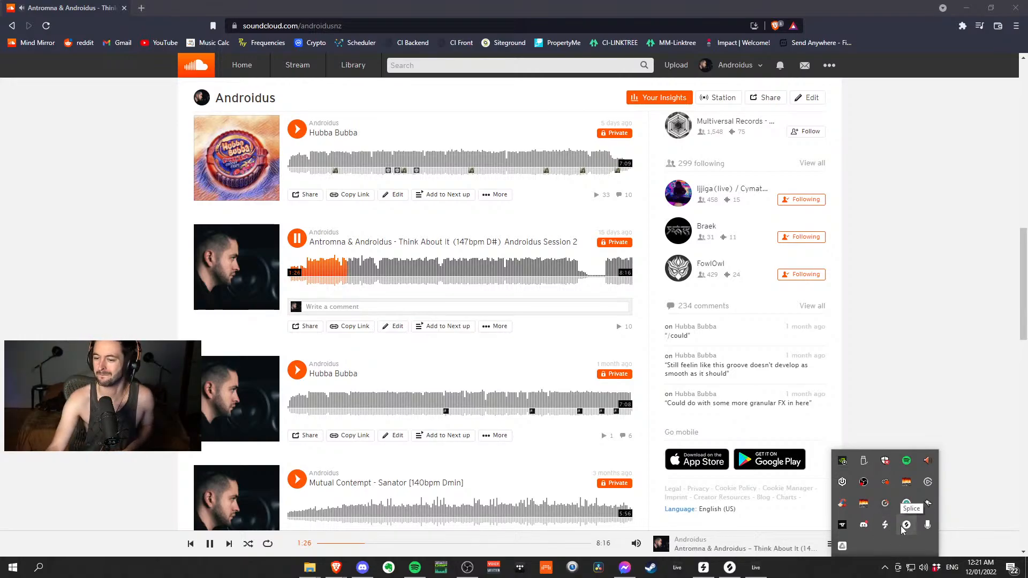
{"action": "left_click", "coordinate": [885, 524]}
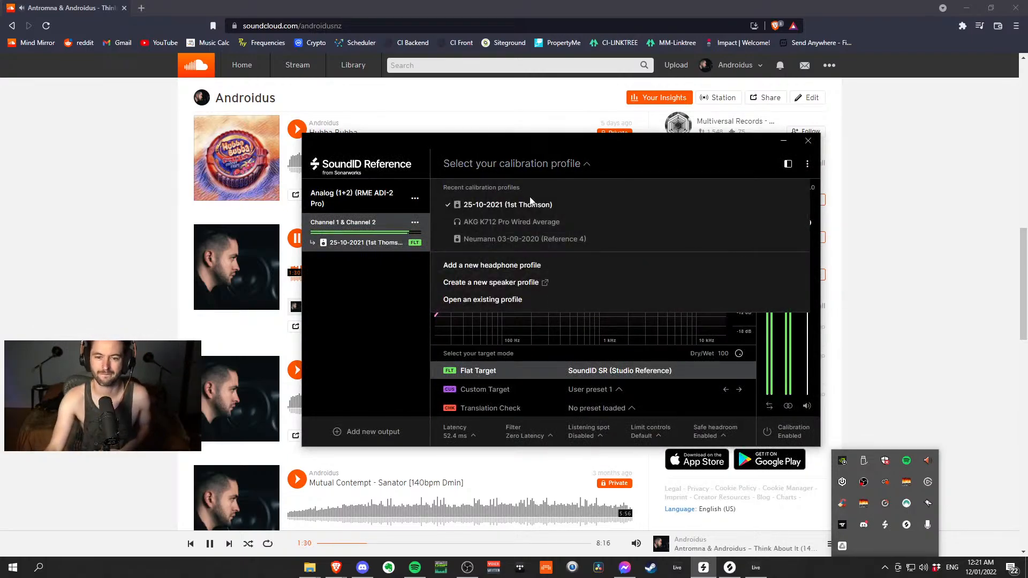
{"action": "left_click", "coordinate": [563, 164]}
{"action": "left_click", "coordinate": [496, 222]}
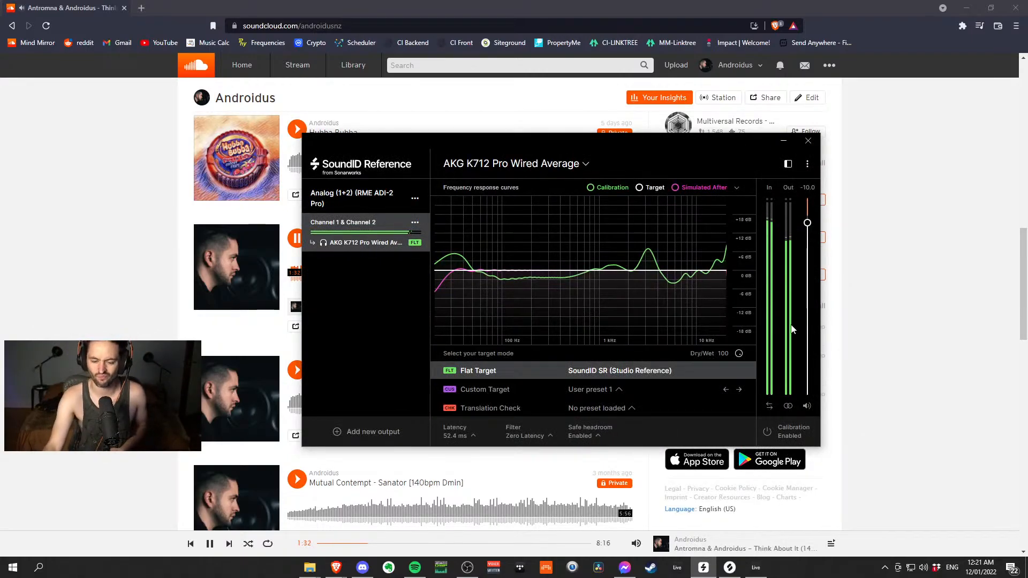
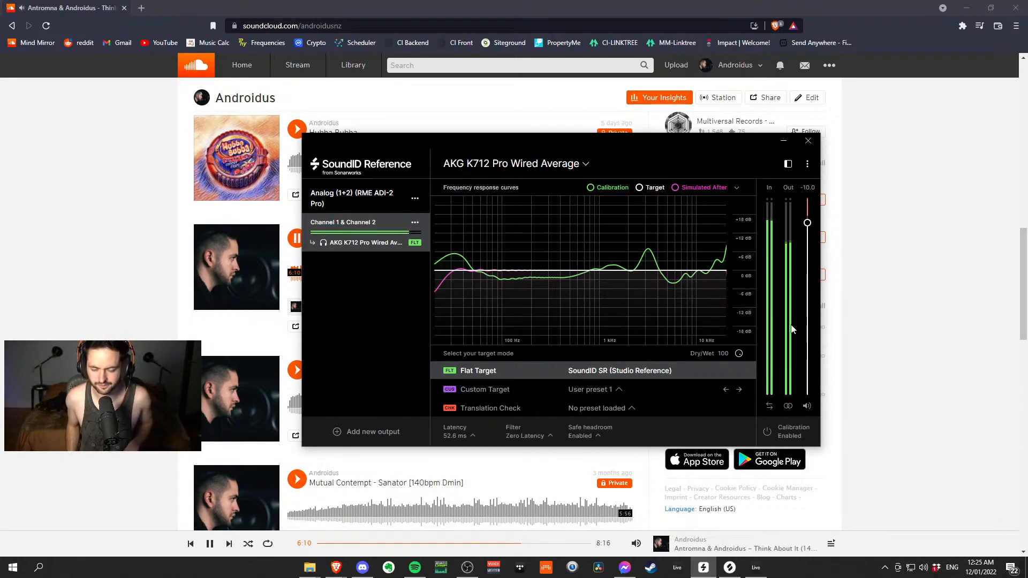
{"action": "left_click", "coordinate": [15, 309]}
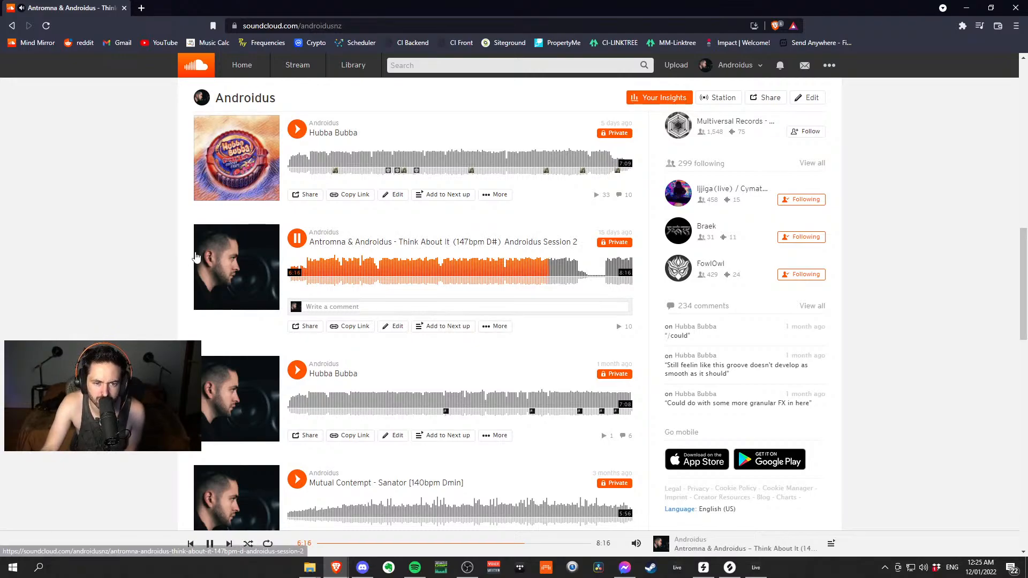
- Look through the profile's recent uploads and open the page of the Think About It (147bpm D#) track
{"action": "scroll", "coordinate": [195, 257], "scroll_direction": "up", "scroll_amount": 5}
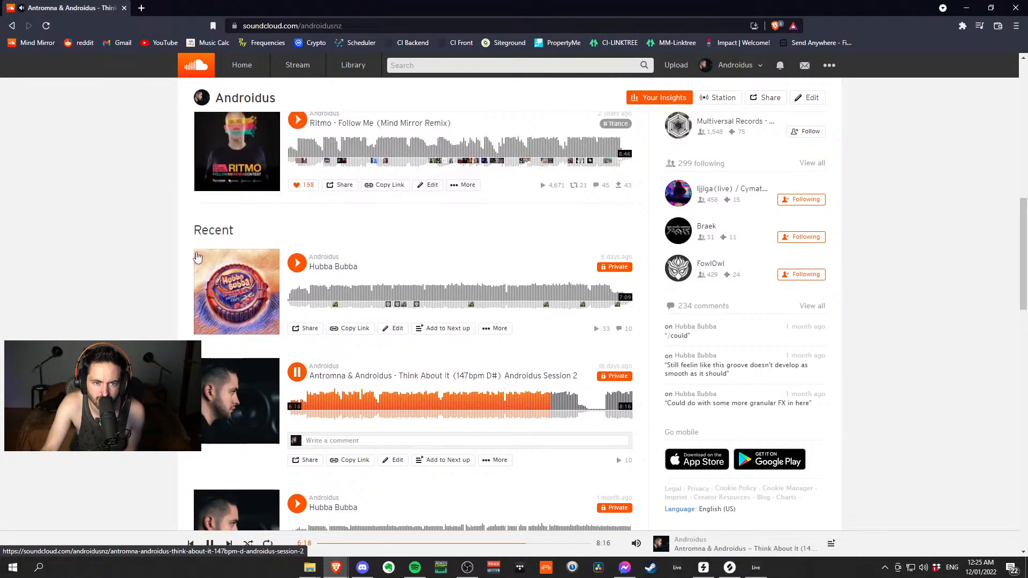
{"action": "scroll", "coordinate": [197, 257], "scroll_direction": "down", "scroll_amount": 7}
{"action": "scroll", "coordinate": [197, 257], "scroll_direction": "down", "scroll_amount": 4}
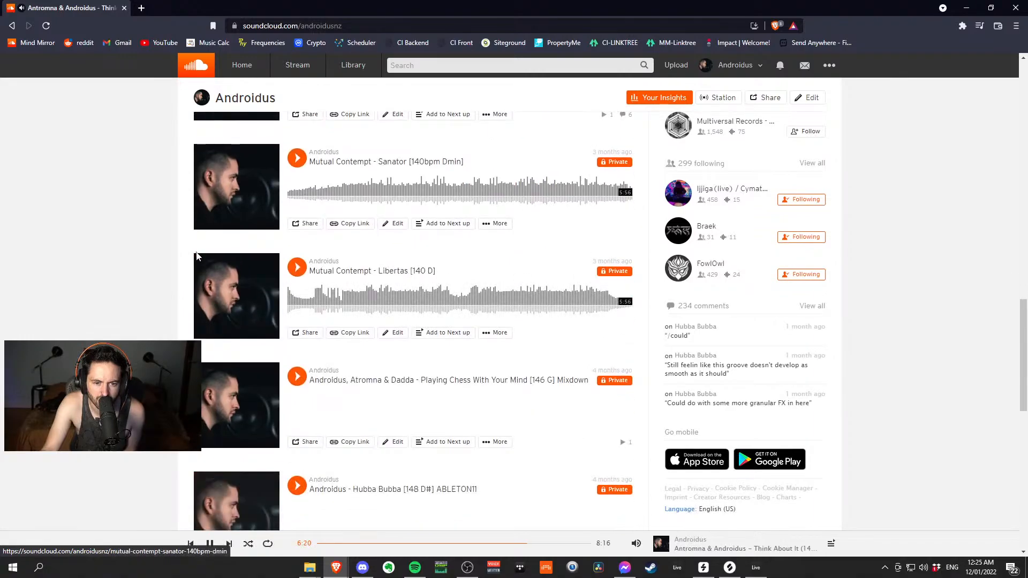
{"action": "scroll", "coordinate": [321, 256], "scroll_direction": "up", "scroll_amount": 6}
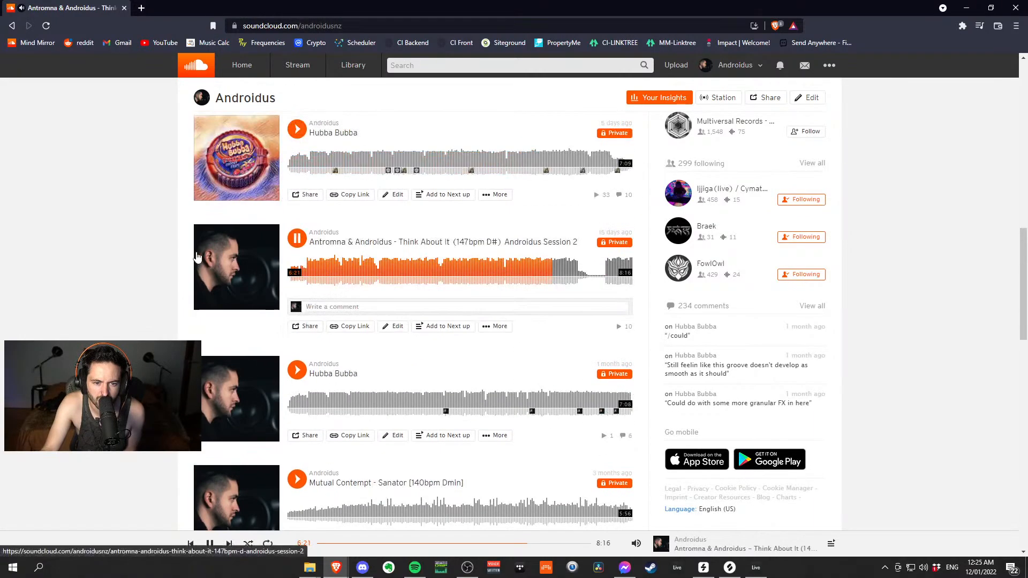
{"action": "left_click", "coordinate": [328, 248]}
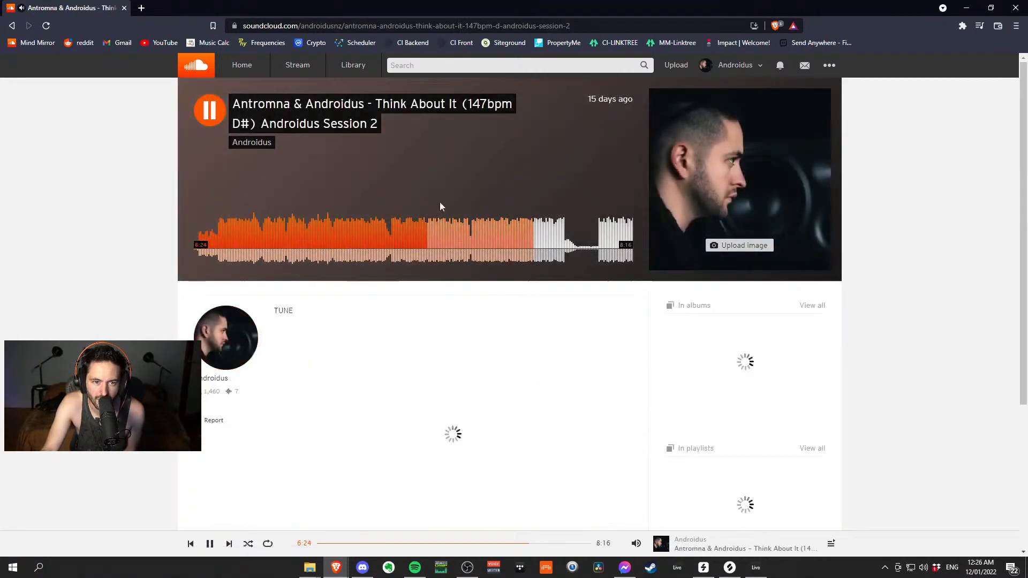
- Correct the track's title to "Atromna & Androidus - Think About It (147bpm D#) Androidus Session 2" and save the changes
{"action": "left_click", "coordinate": [497, 328]}
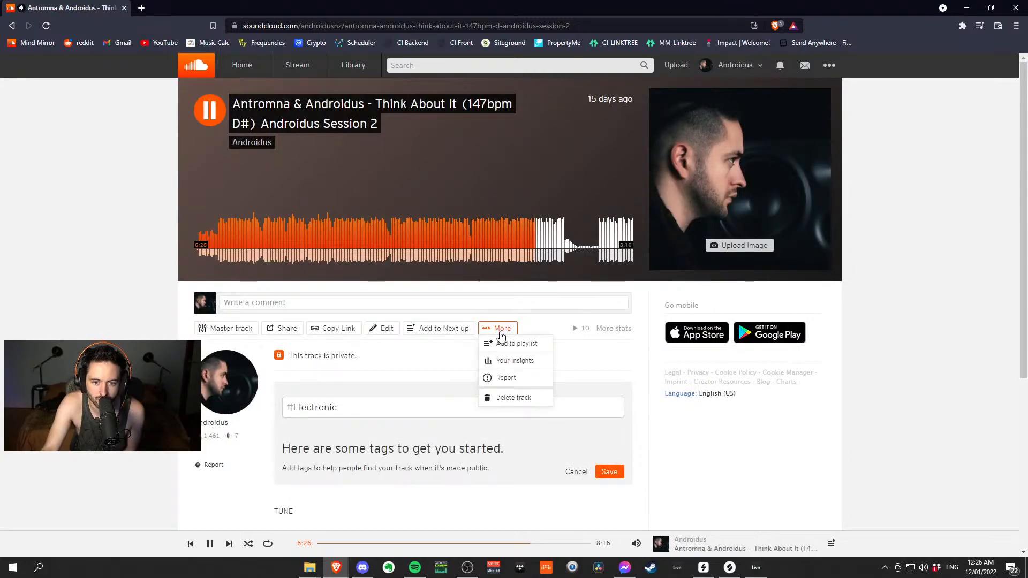
{"action": "left_click", "coordinate": [388, 330]}
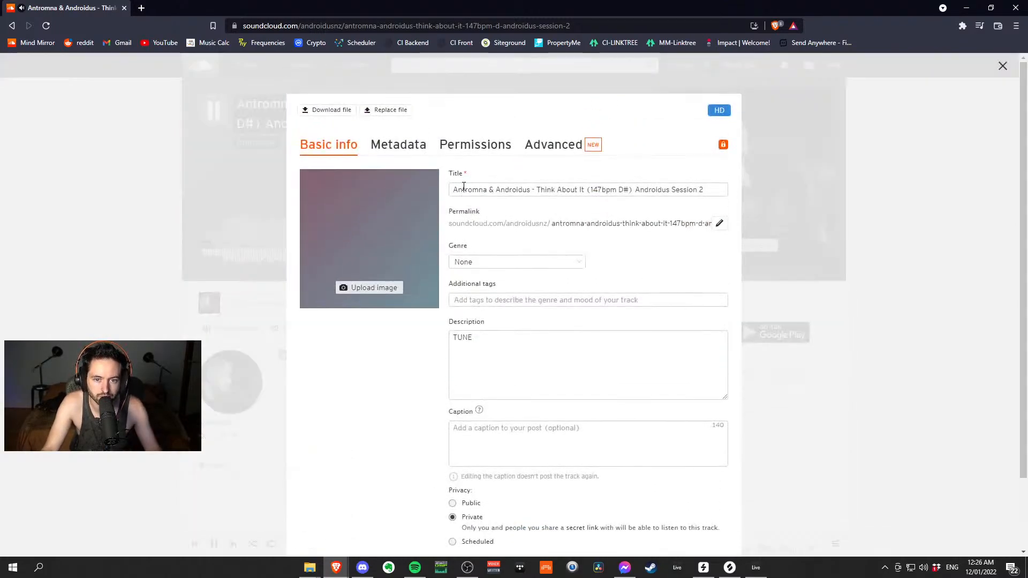
{"action": "left_click", "coordinate": [464, 190]}
{"action": "key", "text": "BackSpace"}
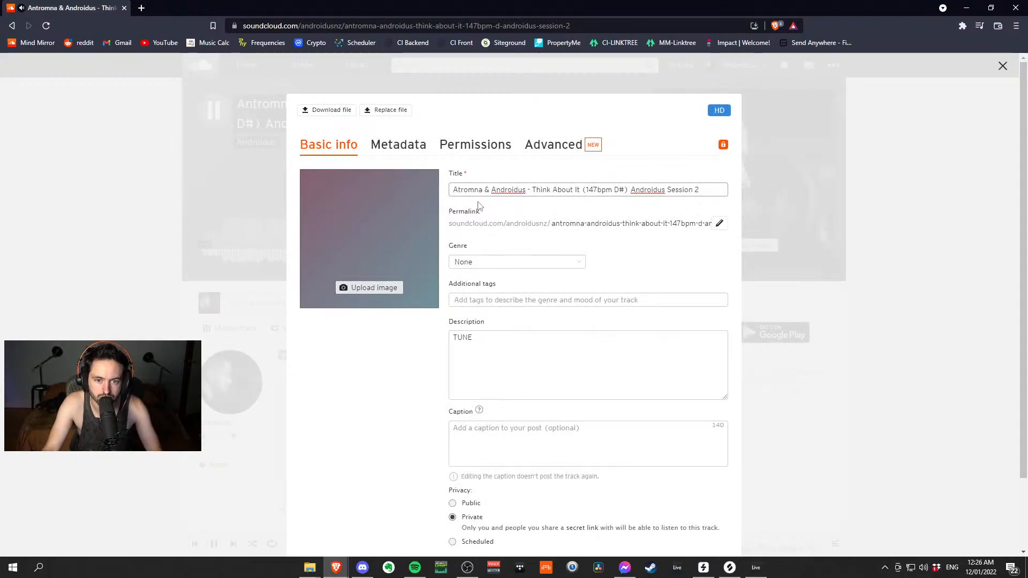
{"action": "left_click", "coordinate": [486, 199]}
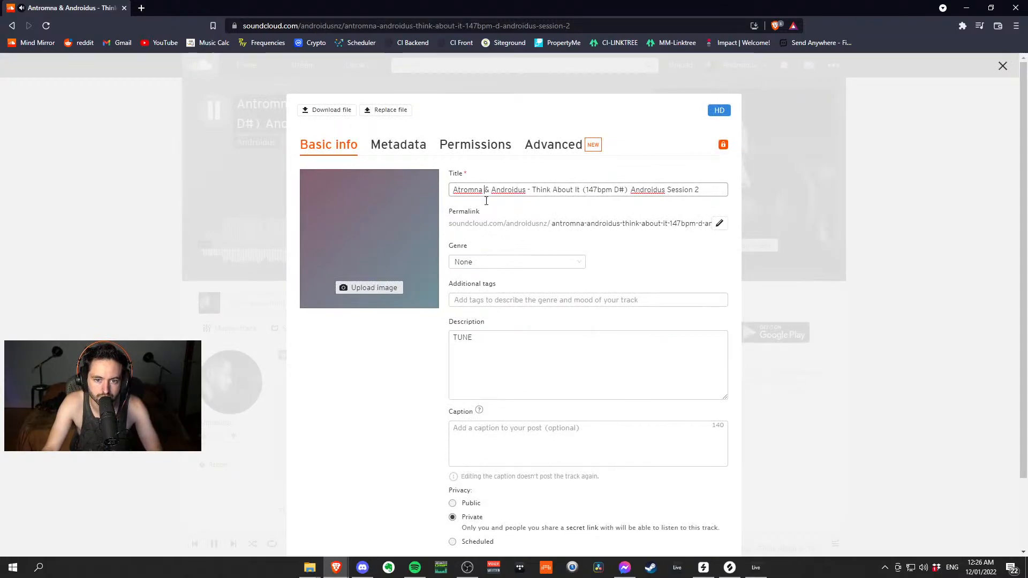
{"action": "scroll", "coordinate": [558, 248], "scroll_direction": "down", "scroll_amount": 2}
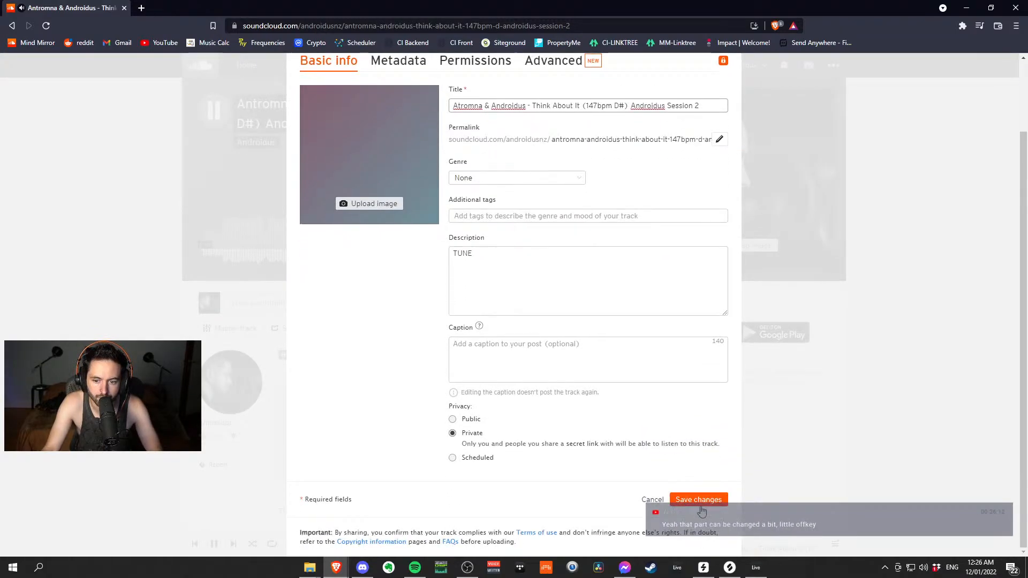
{"action": "left_click", "coordinate": [703, 505]}
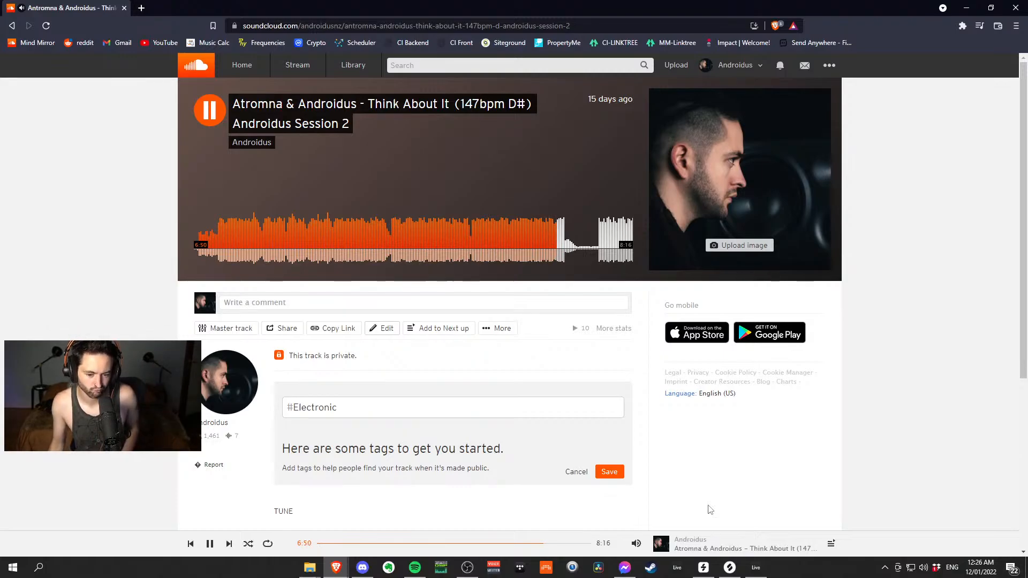
- Pause the SoundCloud track and return to Ableton Live to check the SoundID Reference plug-in on the Master track
{"action": "left_click", "coordinate": [197, 114]}
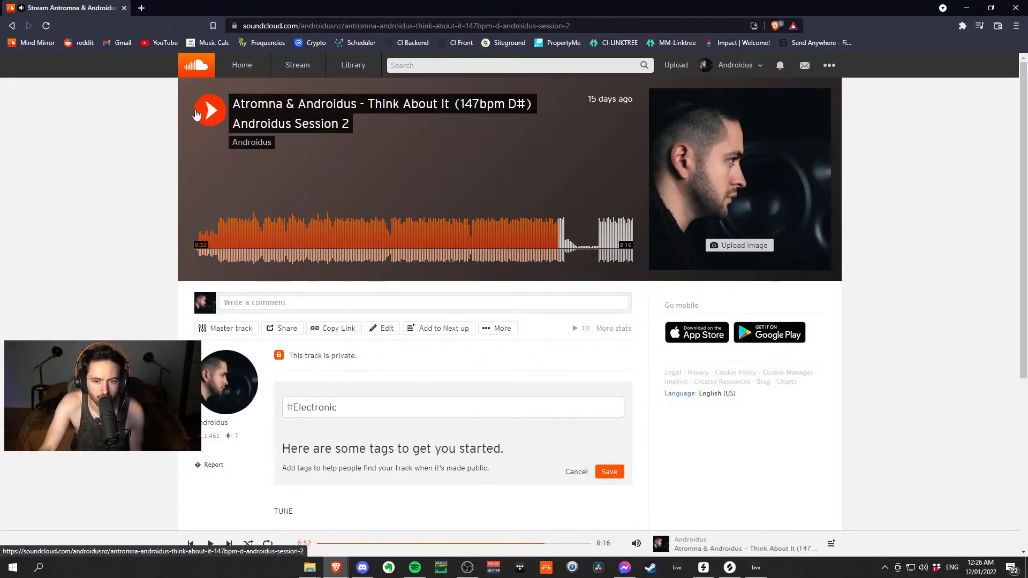
{"action": "key", "text": "alt+Tab"}
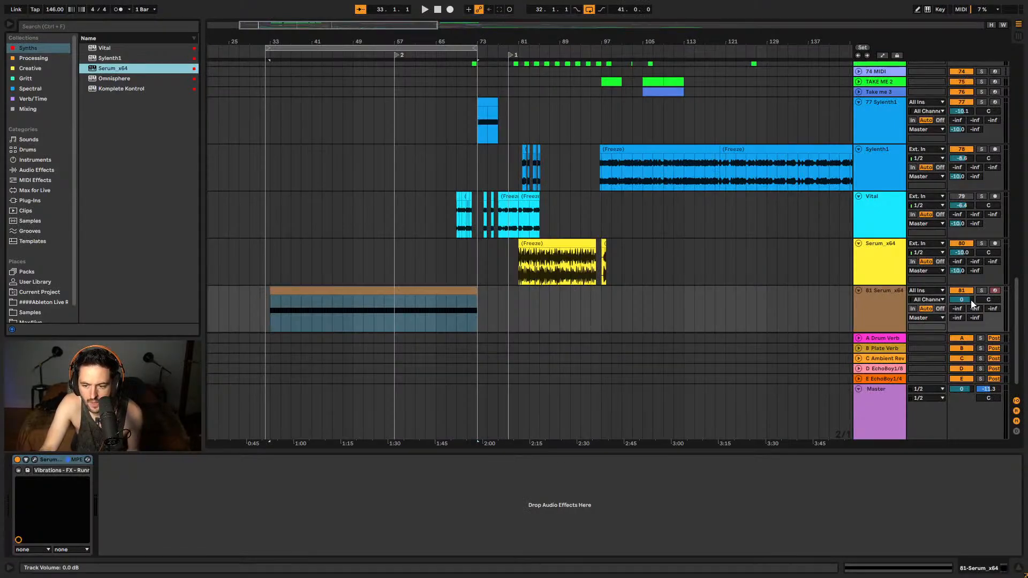
{"action": "left_click", "coordinate": [892, 400]}
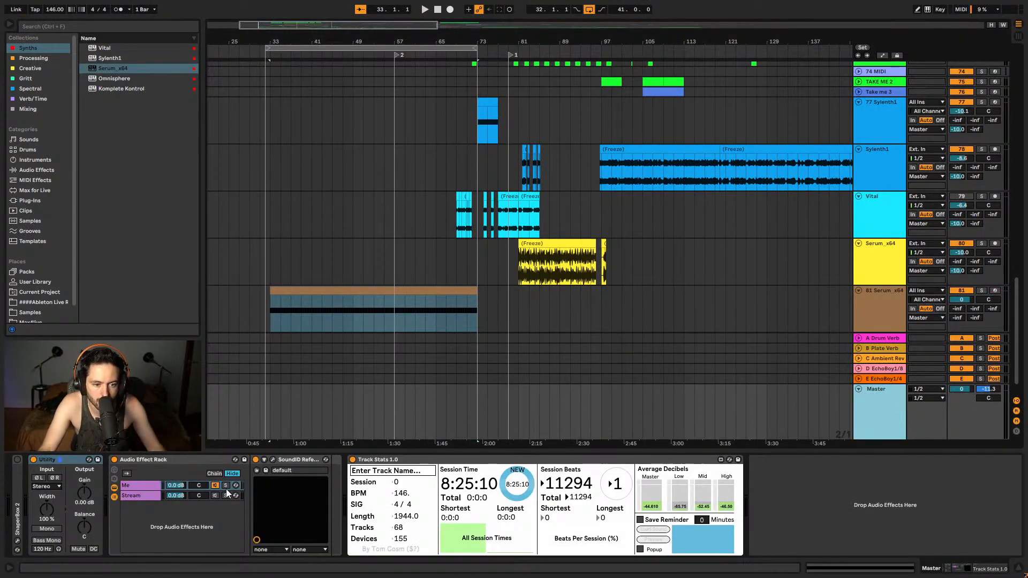
{"action": "left_click", "coordinate": [273, 460]}
{"action": "left_click", "coordinate": [272, 459]}
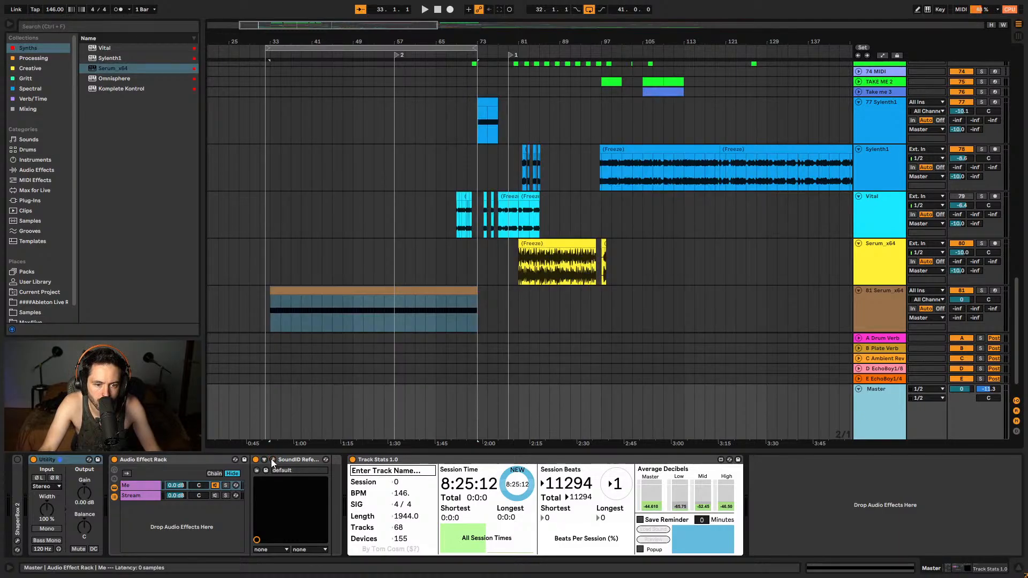
- Set the arrangement's fixed grid to 1 Bar and start playback from bar 32
{"action": "left_click", "coordinate": [267, 297]}
{"action": "left_click", "coordinate": [263, 281]}
{"action": "right_click", "coordinate": [268, 258]}
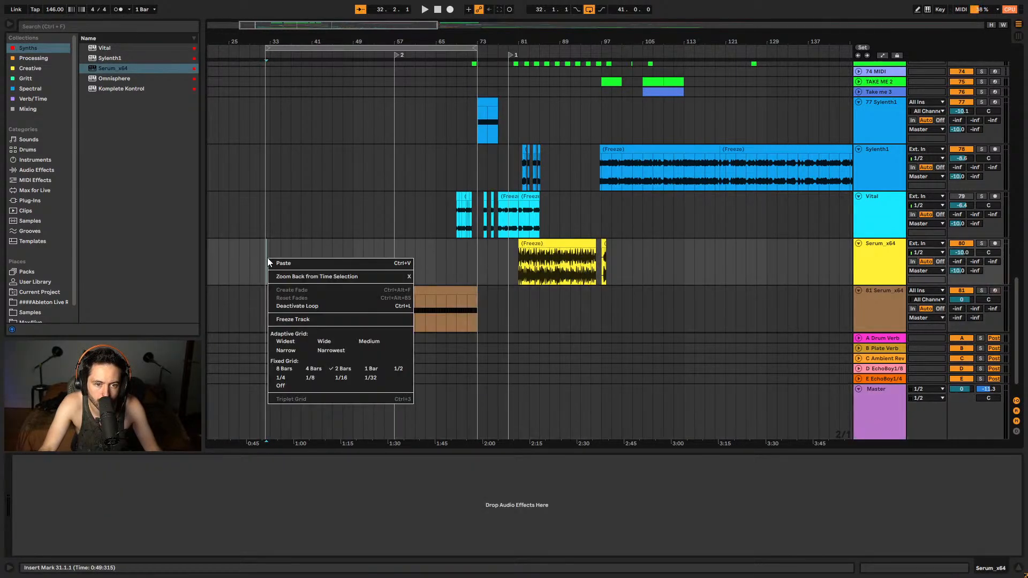
{"action": "left_click", "coordinate": [370, 371]}
{"action": "scroll", "coordinate": [265, 256], "scroll_direction": "left", "scroll_amount": 5}
{"action": "key", "text": "space"}
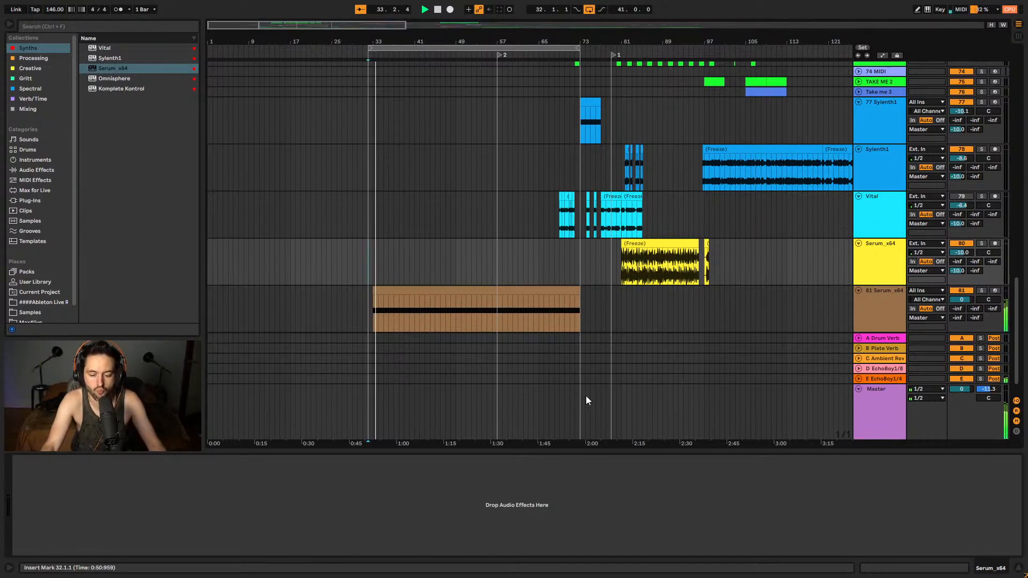
- Lower the volume of the 81 Serum_x64 track to -20 dB during playback
{"action": "left_click", "coordinate": [879, 305]}
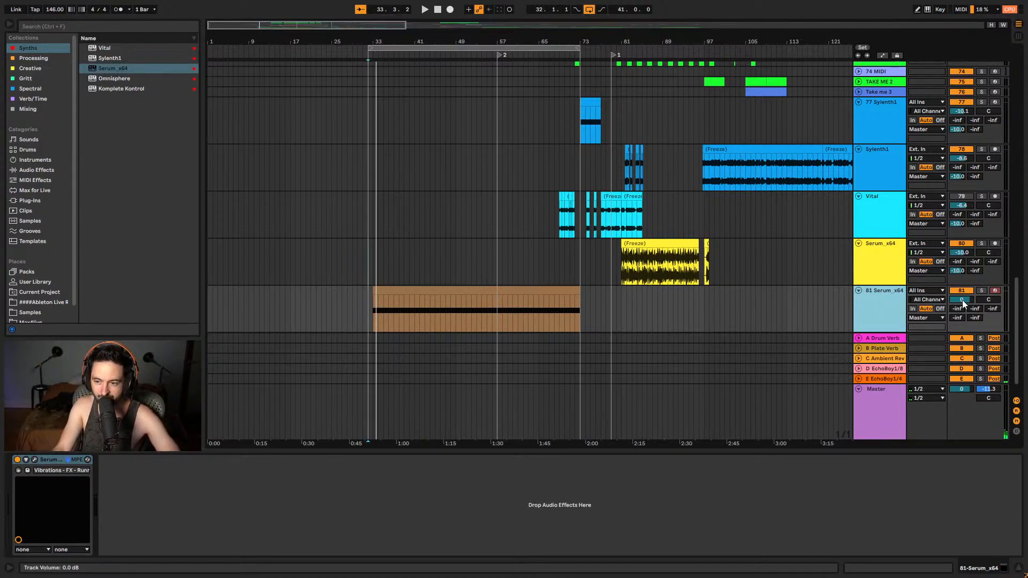
{"action": "left_click_drag", "start_coordinate": [962, 300], "coordinate": [962, 323]}
{"action": "key", "text": "space"}
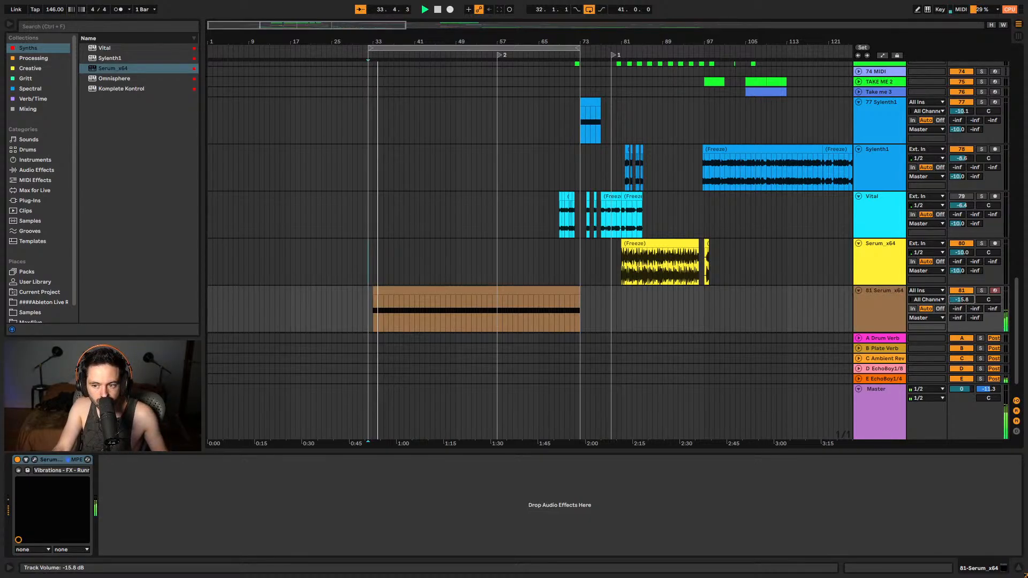
{"action": "left_click_drag", "start_coordinate": [962, 323], "coordinate": [962, 333]}
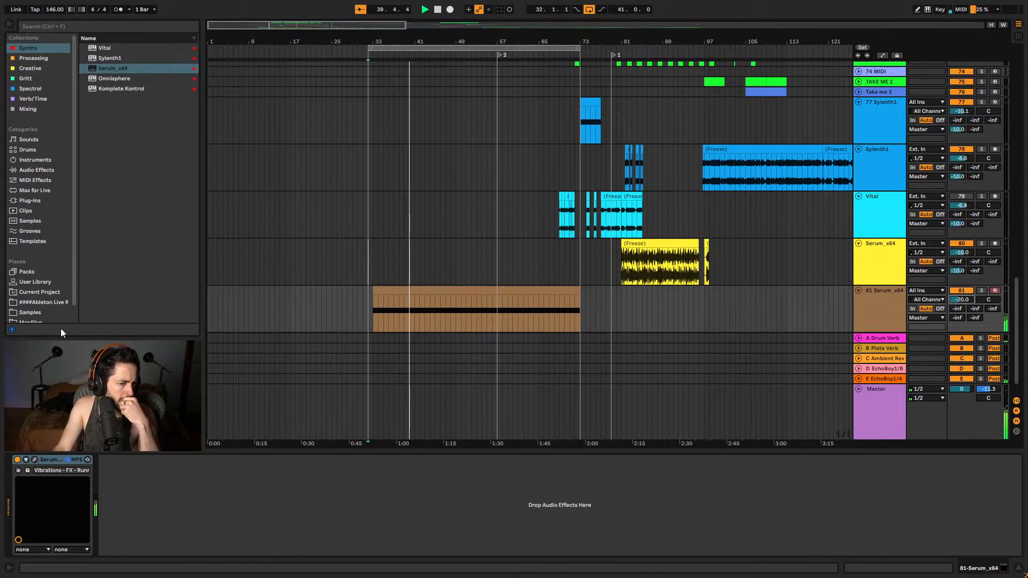
- Look through the Max for Live audio effects and collapse the Max Audio Effect folder
{"action": "left_click", "coordinate": [33, 191]}
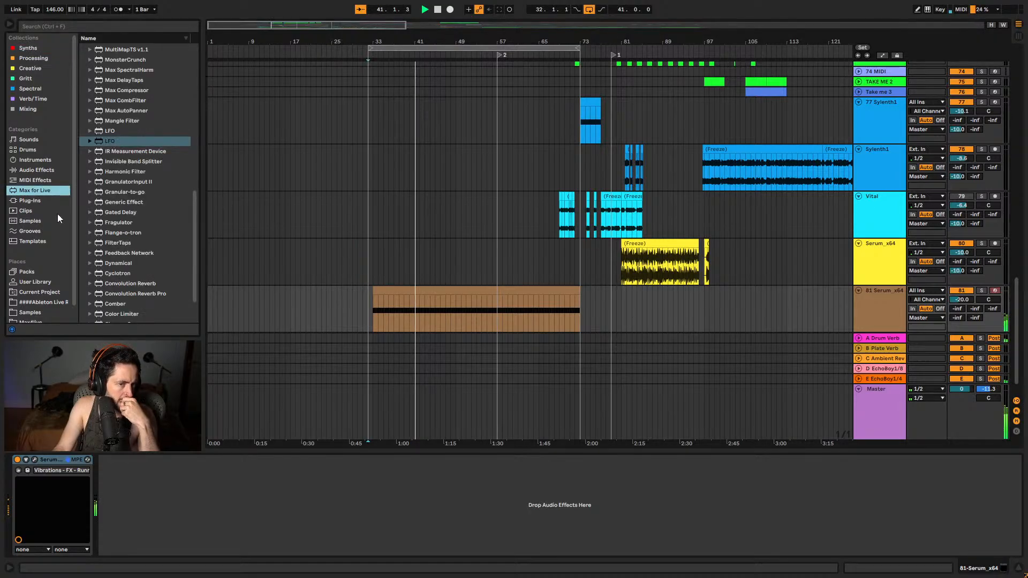
{"action": "scroll", "coordinate": [146, 219], "scroll_direction": "down", "scroll_amount": 10}
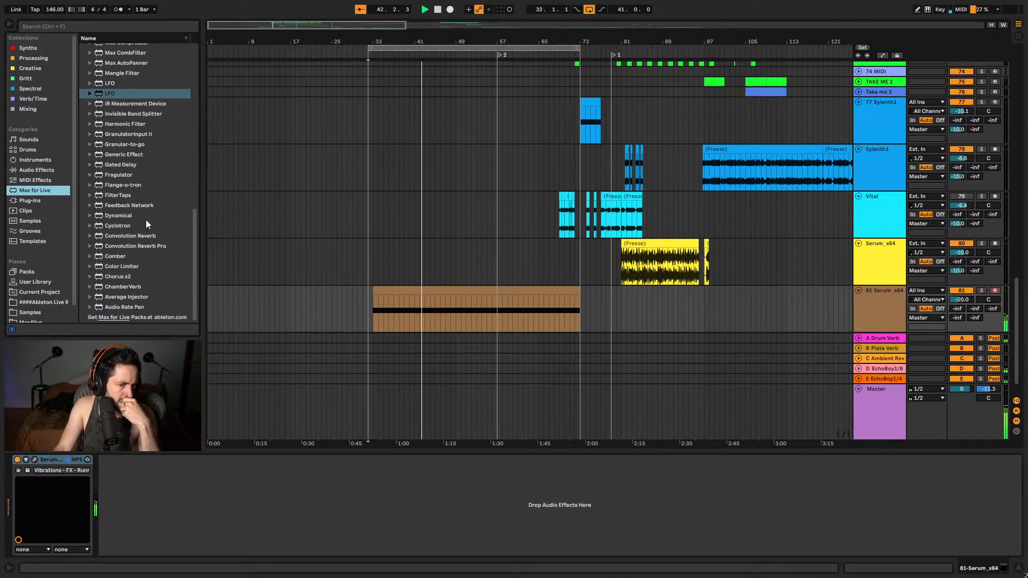
{"action": "scroll", "coordinate": [146, 220], "scroll_direction": "up", "scroll_amount": 3}
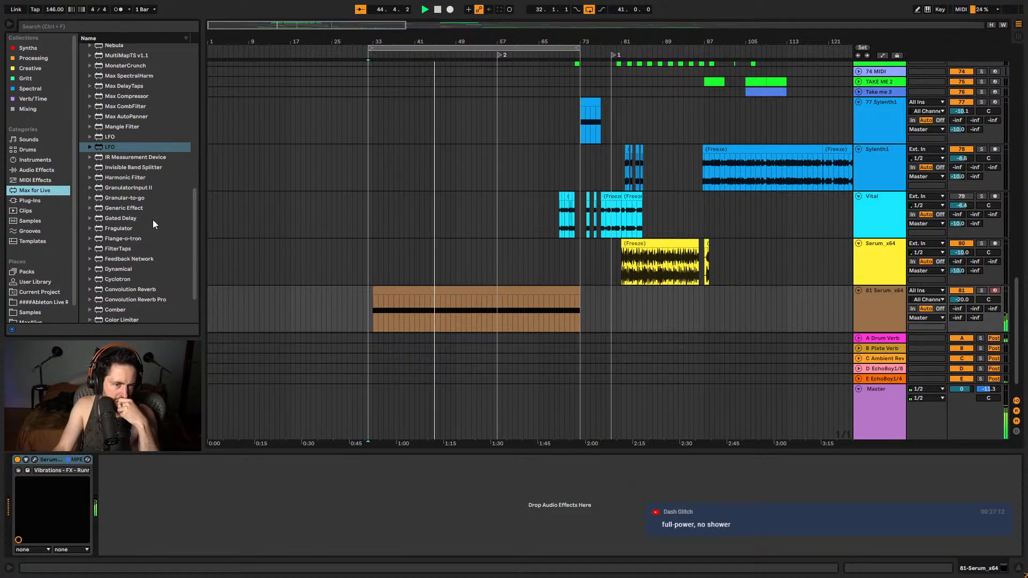
{"action": "scroll", "coordinate": [154, 223], "scroll_direction": "up", "scroll_amount": 2}
{"action": "scroll", "coordinate": [157, 224], "scroll_direction": "up", "scroll_amount": 12}
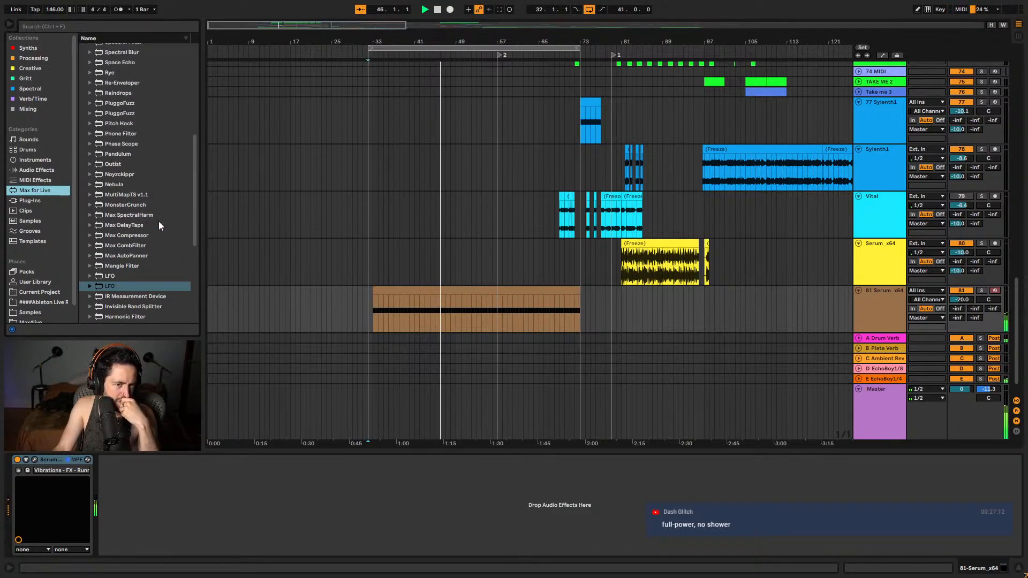
{"action": "scroll", "coordinate": [163, 224], "scroll_direction": "up", "scroll_amount": 4}
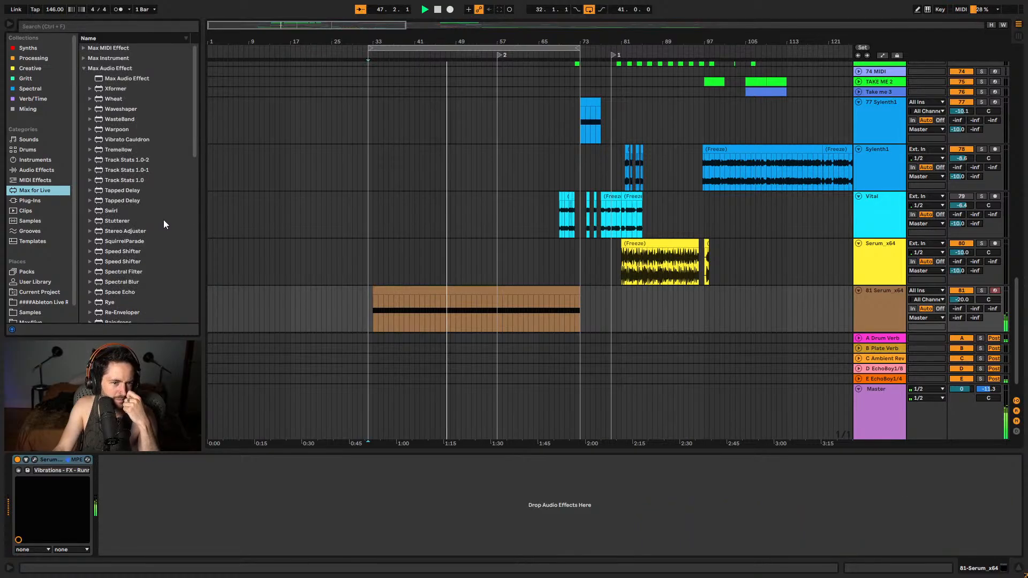
{"action": "left_click", "coordinate": [86, 70]}
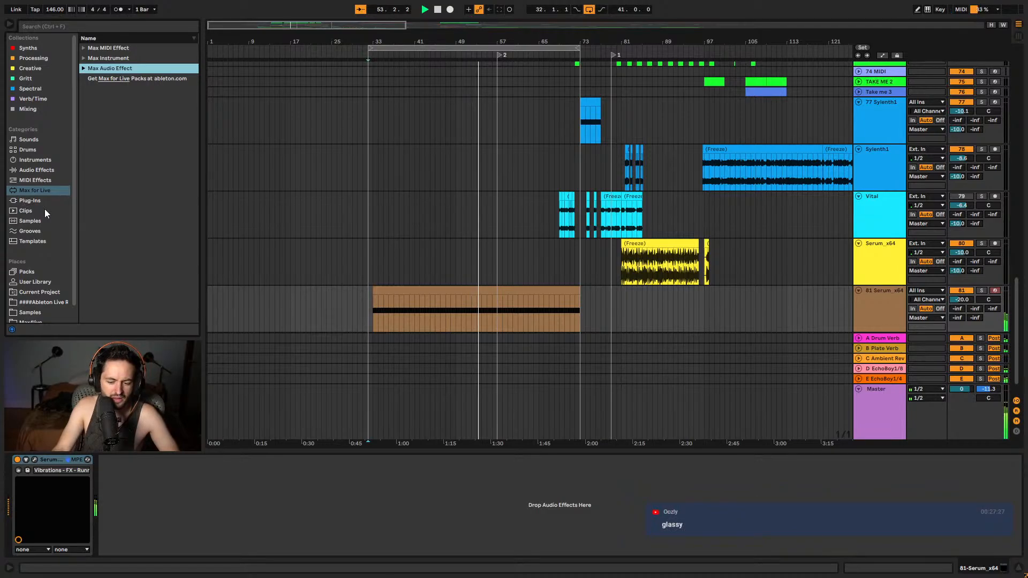
{"action": "left_click", "coordinate": [517, 310]}
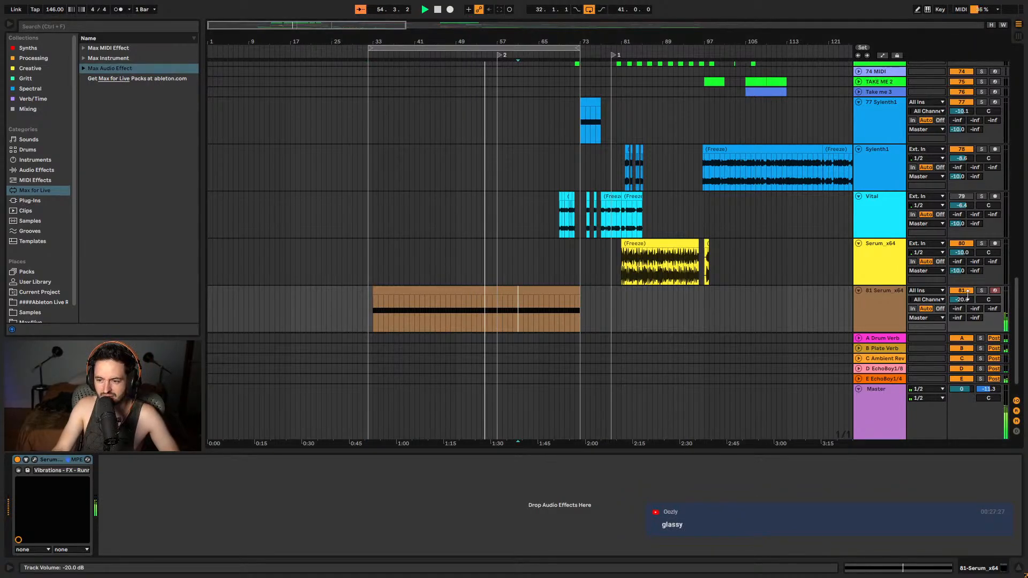
{"action": "left_click", "coordinate": [84, 68]}
{"action": "left_click", "coordinate": [84, 68]}
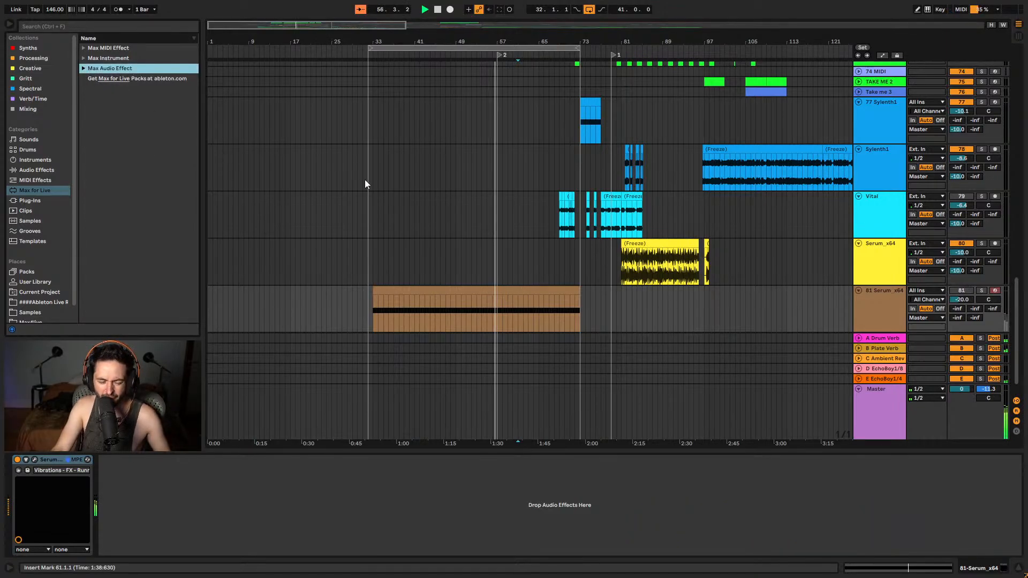
- Try the Random MIDI effect in front of Serum on the 81 Serum_x64 track and remove it
{"action": "left_click", "coordinate": [479, 294]}
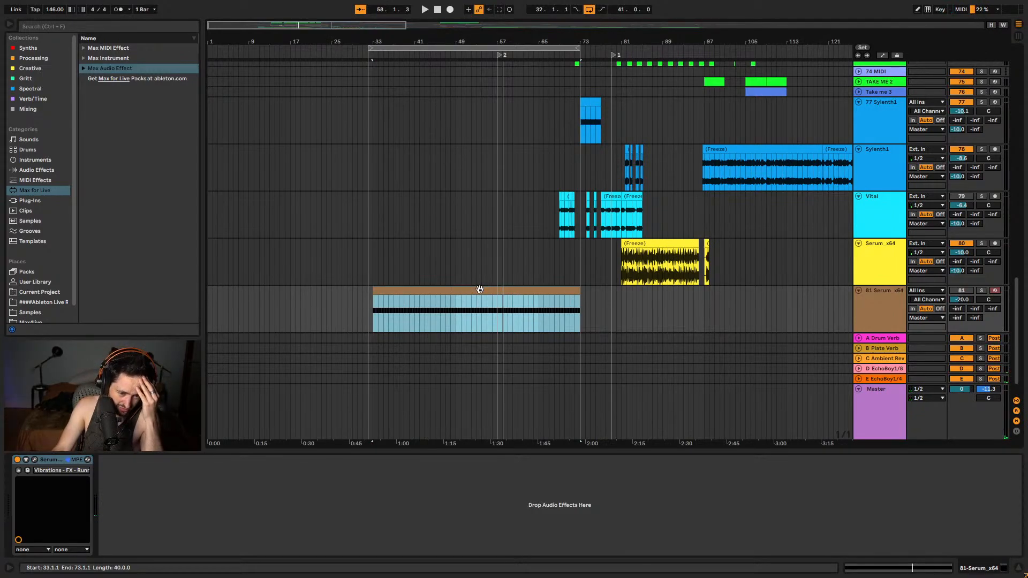
{"action": "left_click", "coordinate": [29, 171]}
{"action": "left_click", "coordinate": [32, 179]}
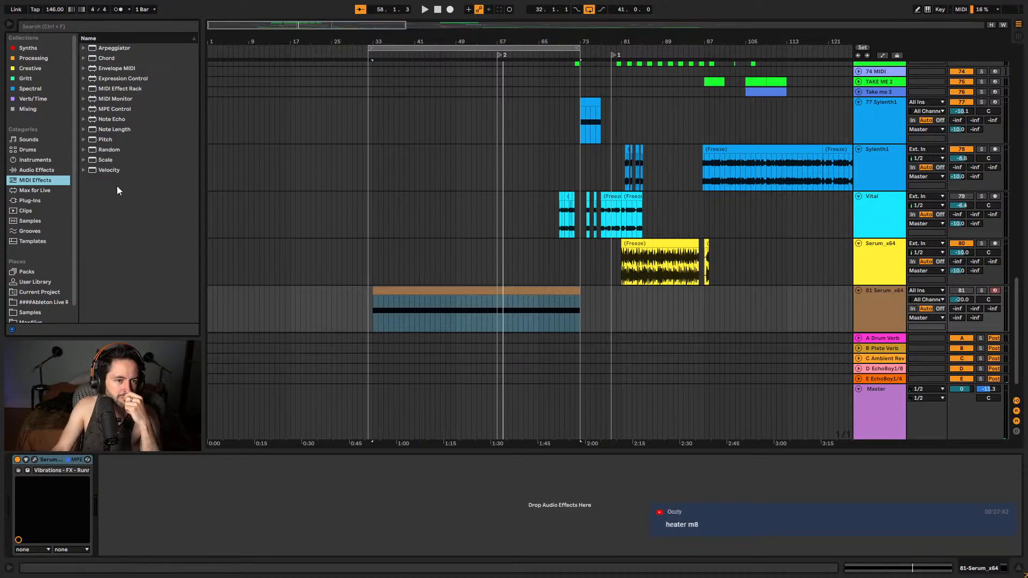
{"action": "double_click", "coordinate": [112, 149]}
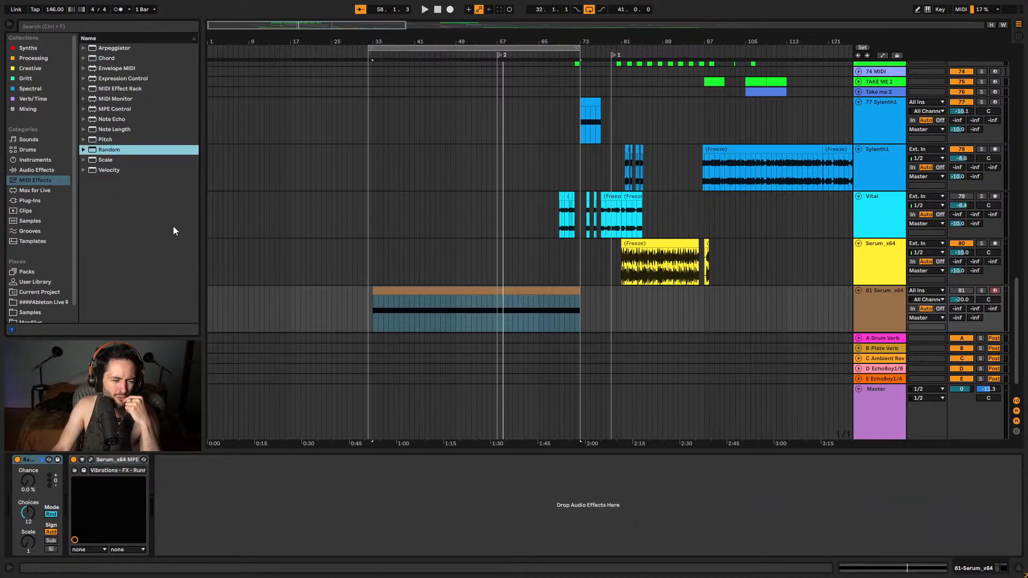
{"action": "left_click", "coordinate": [43, 461]}
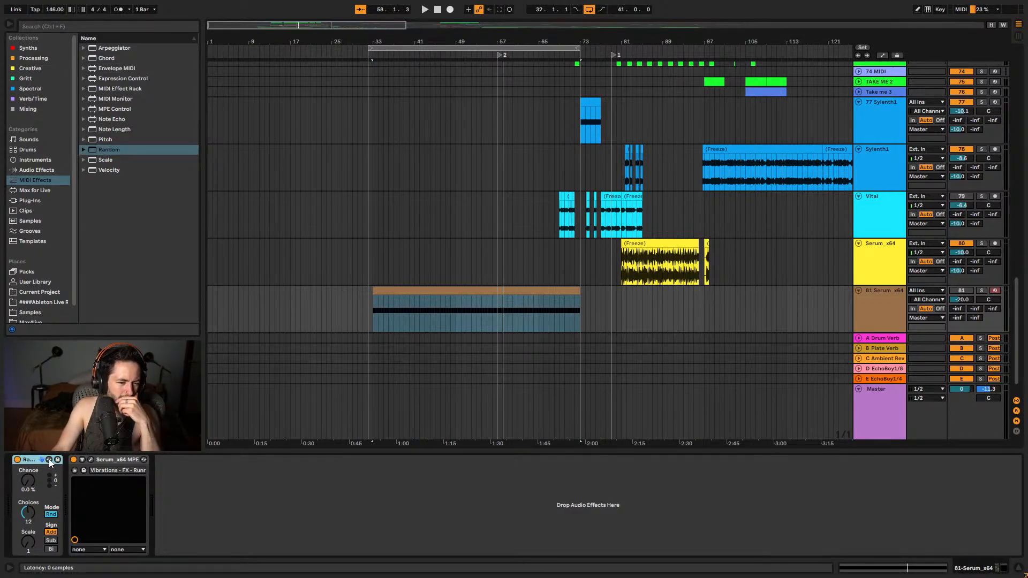
{"action": "key", "text": "Delete"}
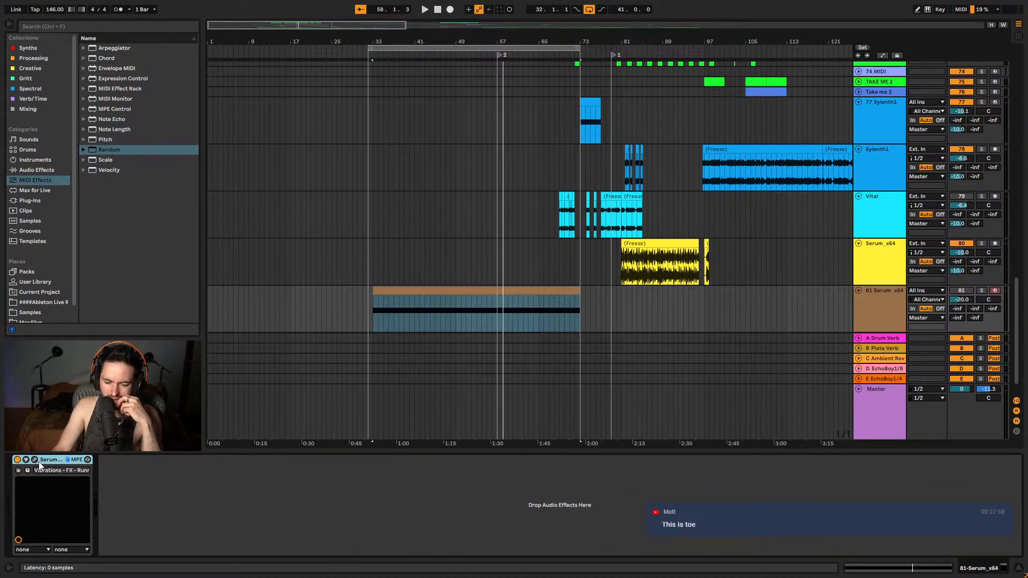
- Browse the Random, Scale and Velocity MIDI effects and add Velocity's Fix 32 preset to the 81 Serum_x64 track
{"action": "left_click", "coordinate": [83, 150]}
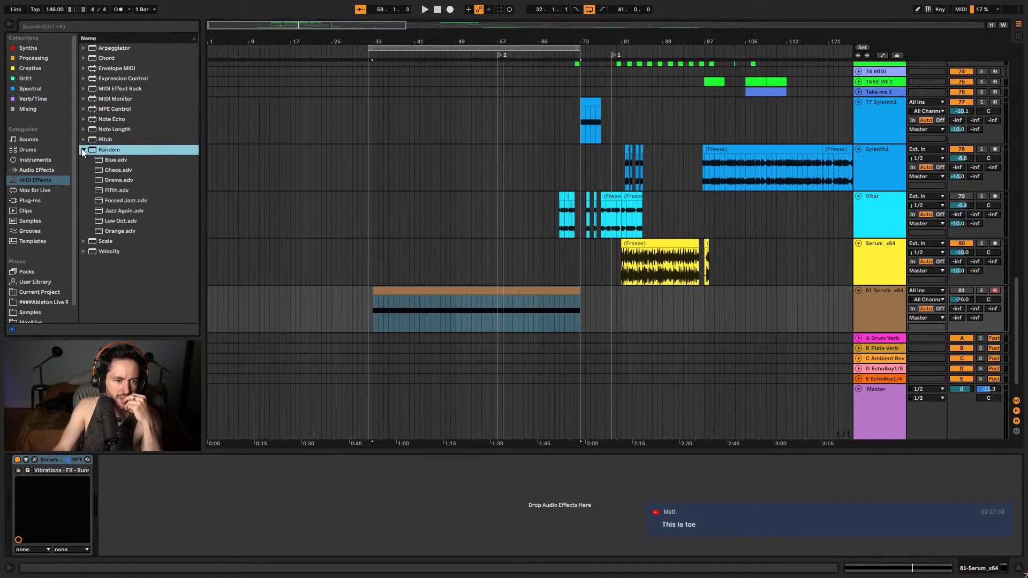
{"action": "left_click", "coordinate": [83, 151]}
{"action": "left_click", "coordinate": [87, 160]}
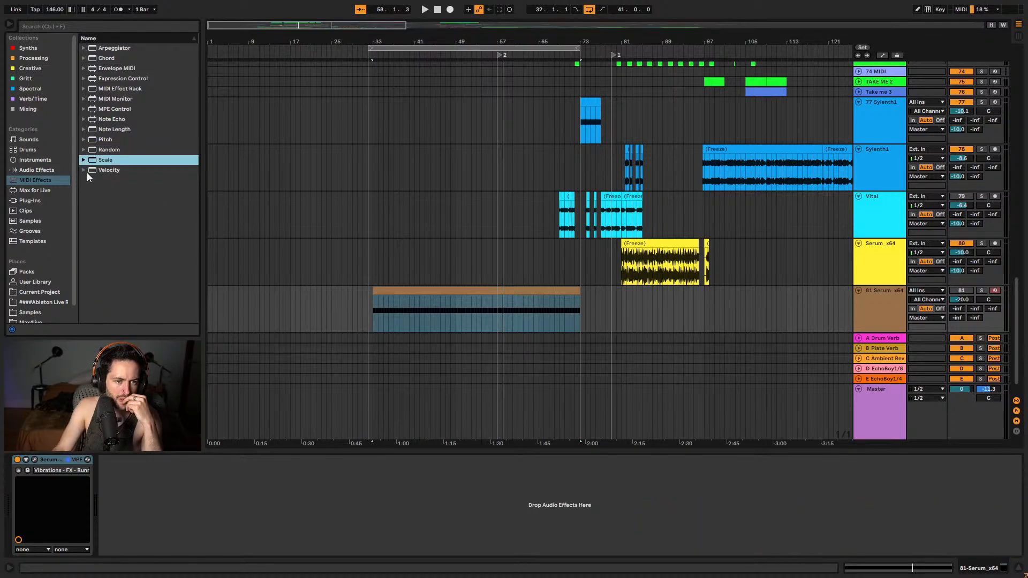
{"action": "left_click", "coordinate": [87, 172]}
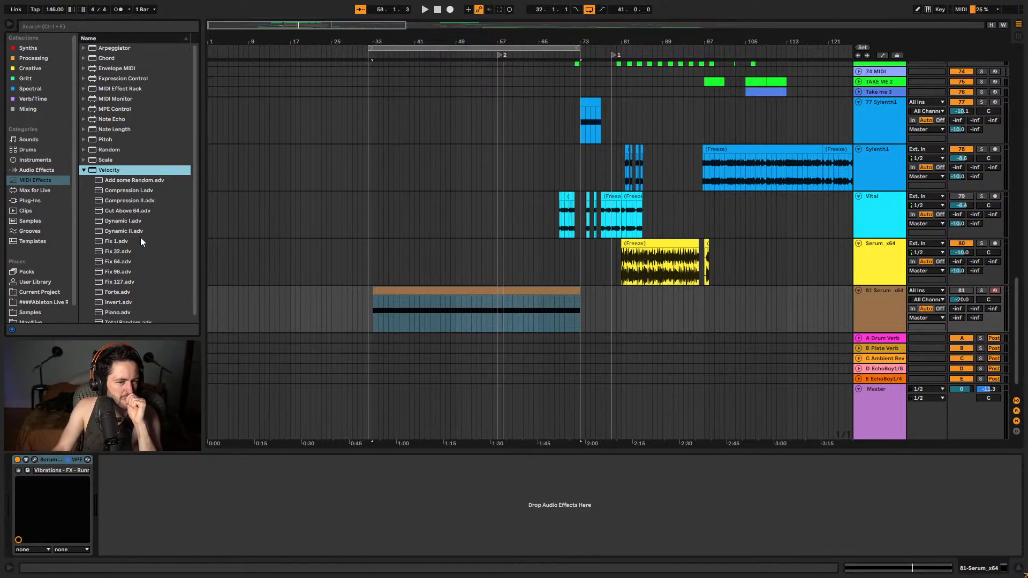
{"action": "scroll", "coordinate": [141, 238], "scroll_direction": "down", "scroll_amount": 1}
{"action": "scroll", "coordinate": [143, 240], "scroll_direction": "up", "scroll_amount": 1}
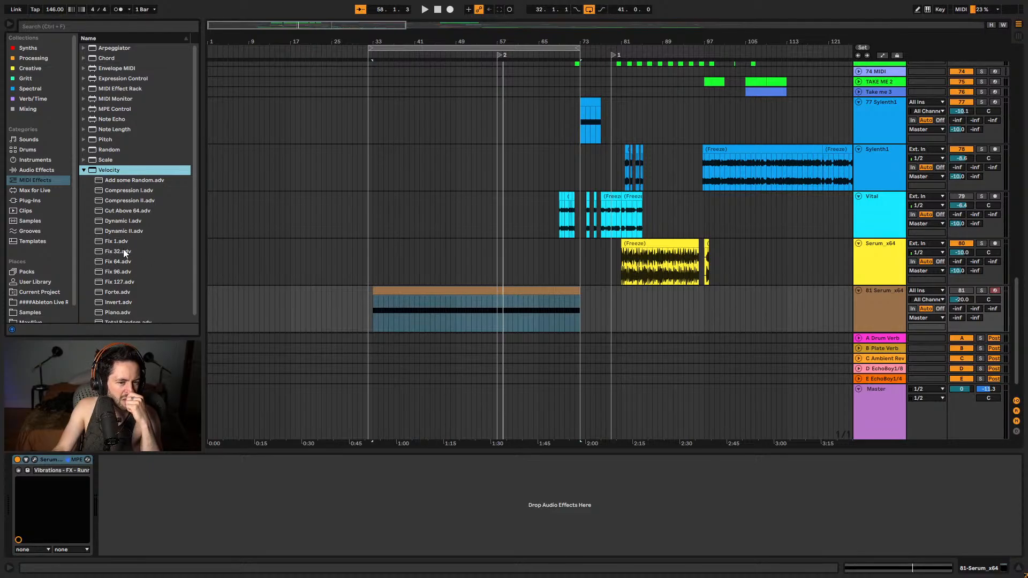
{"action": "left_click_drag", "start_coordinate": [124, 251], "coordinate": [263, 293]}
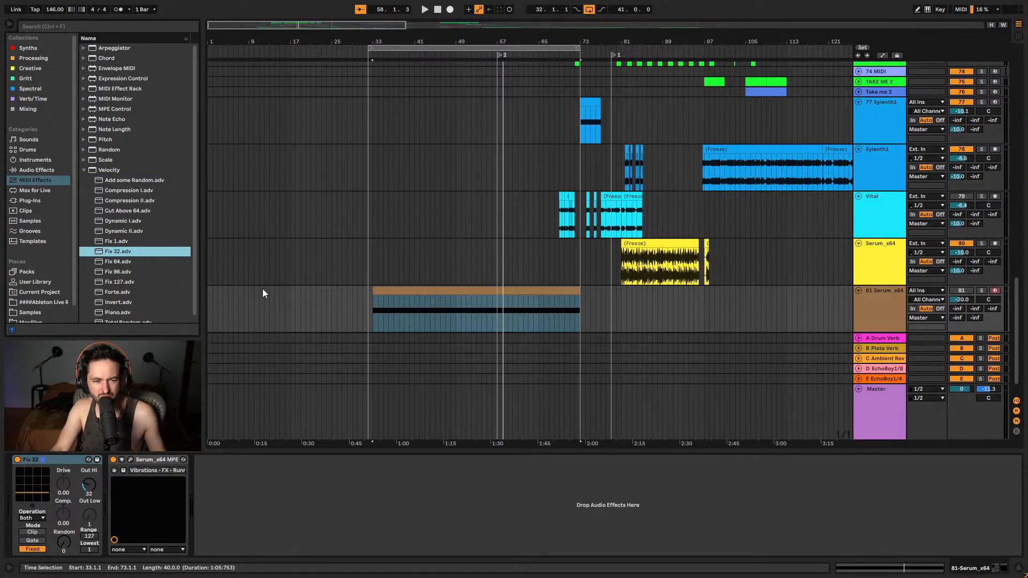
- Solo the 81 Serum_x64 track during playback, raise the Velocity device's Out Hi to 88 and unsolo the track
{"action": "key", "text": "space"}
{"action": "left_click", "coordinate": [535, 314]}
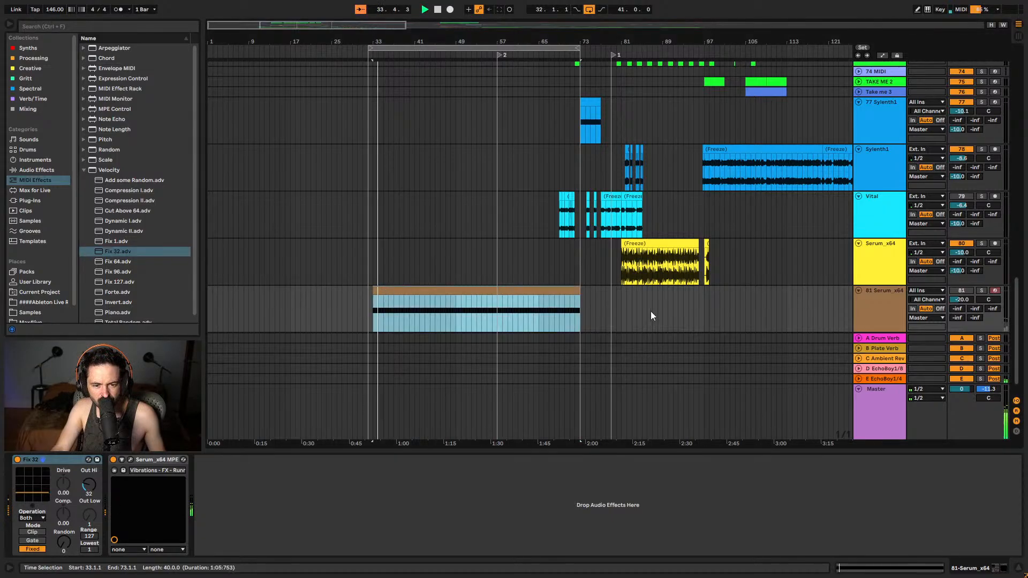
{"action": "left_click", "coordinate": [983, 290]}
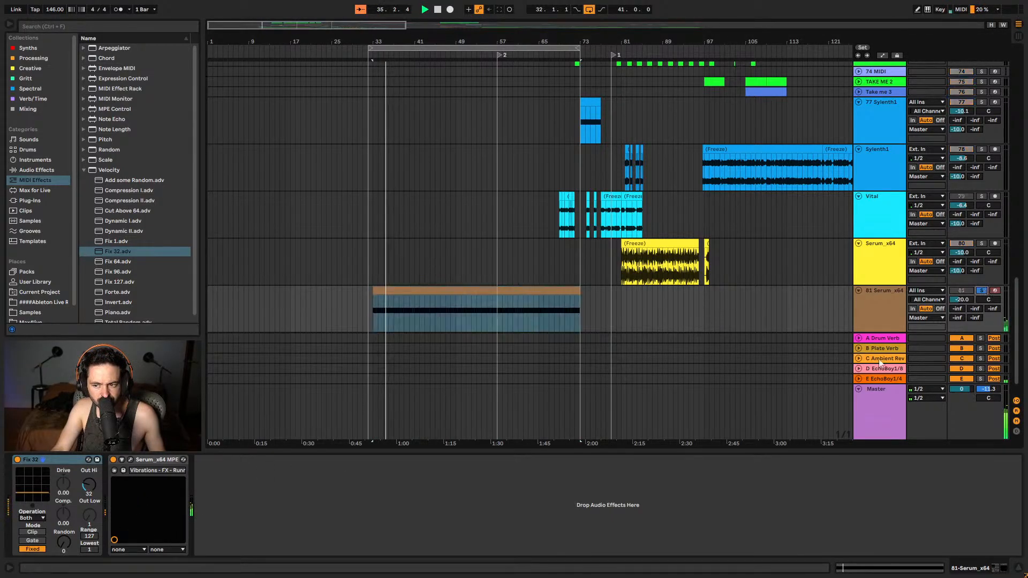
{"action": "left_click", "coordinate": [18, 460]}
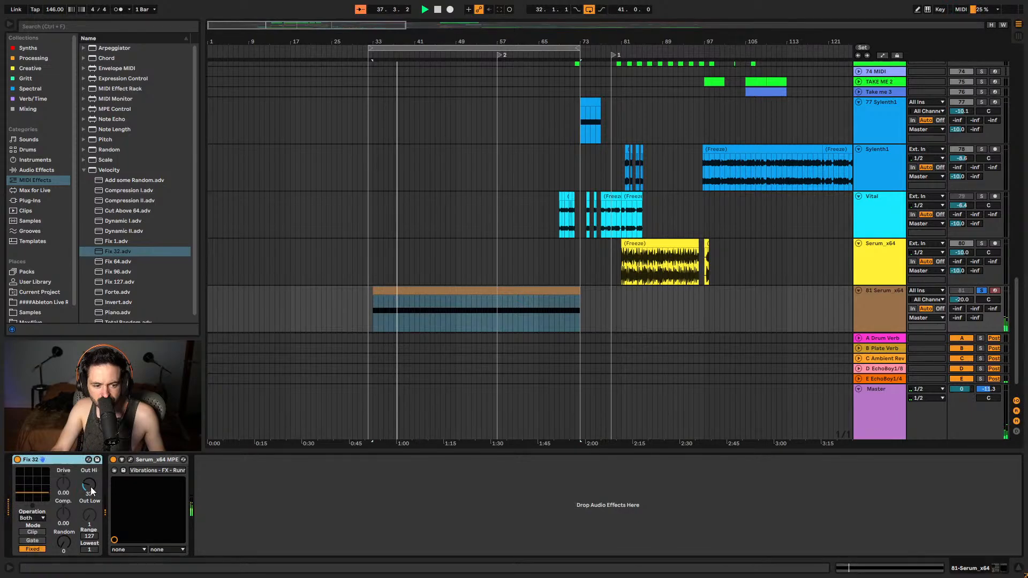
{"action": "mouse_move", "coordinate": [89, 488]}
{"action": "left_mouse_down"}
{"action": "mouse_move", "coordinate": [89, 508]}
{"action": "mouse_move", "coordinate": [91, 486]}
{"action": "left_mouse_up"}
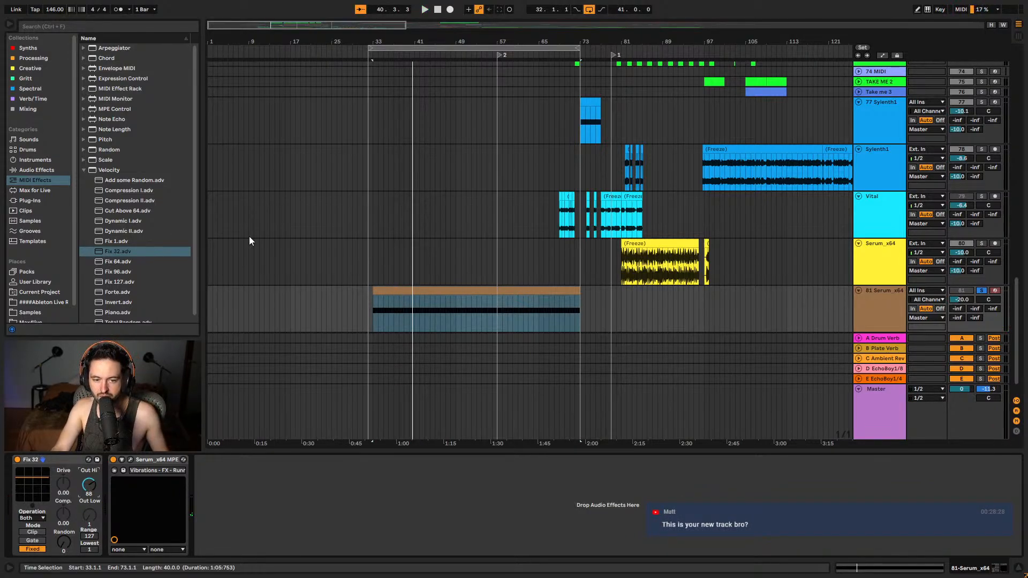
{"action": "left_click", "coordinate": [982, 290]}
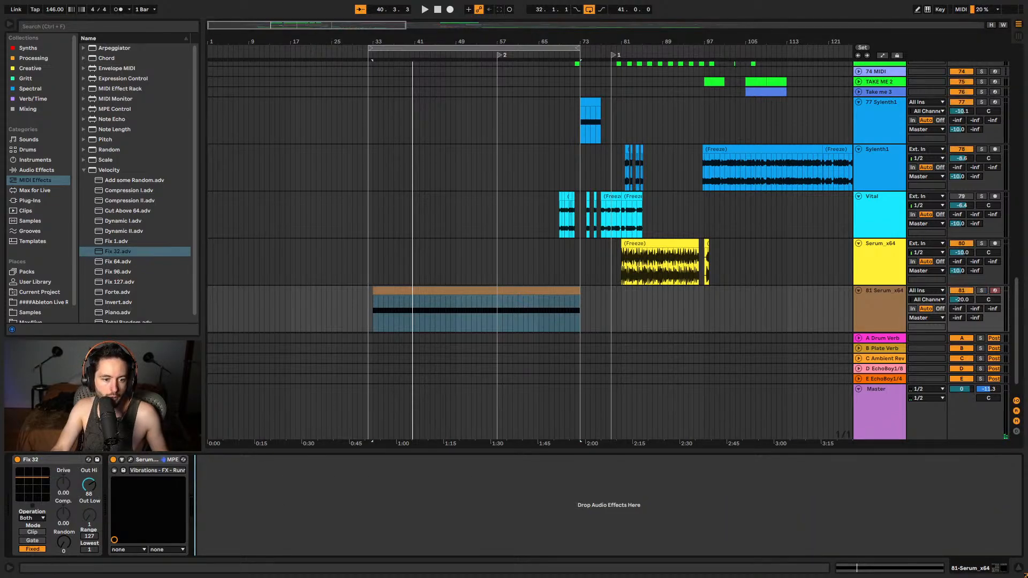
- Add an Auto Filter after Serum and set it to high-pass with its frequency at 19.9 kHz
{"action": "left_click", "coordinate": [75, 24]}
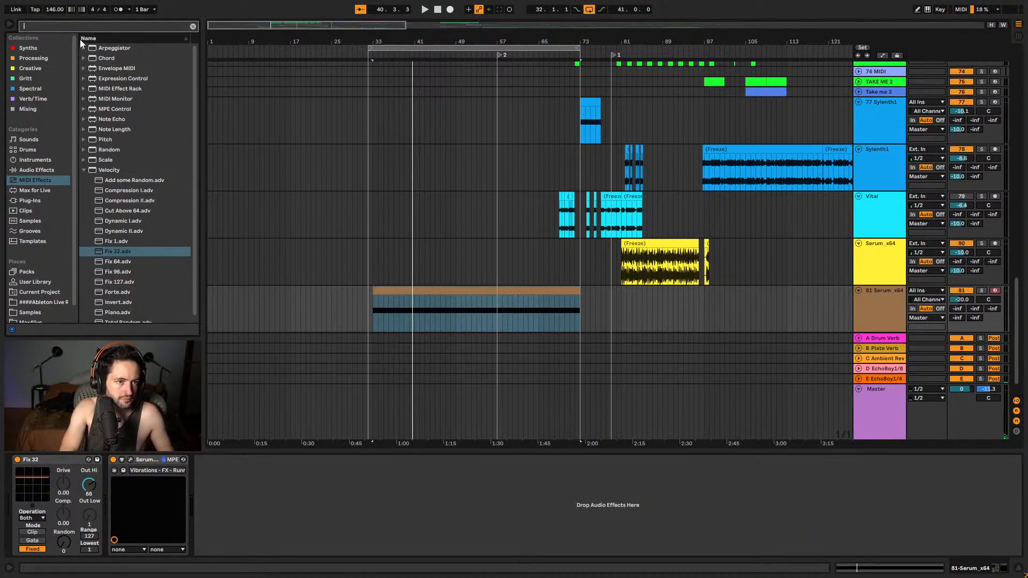
{"action": "type", "text": "auto"}
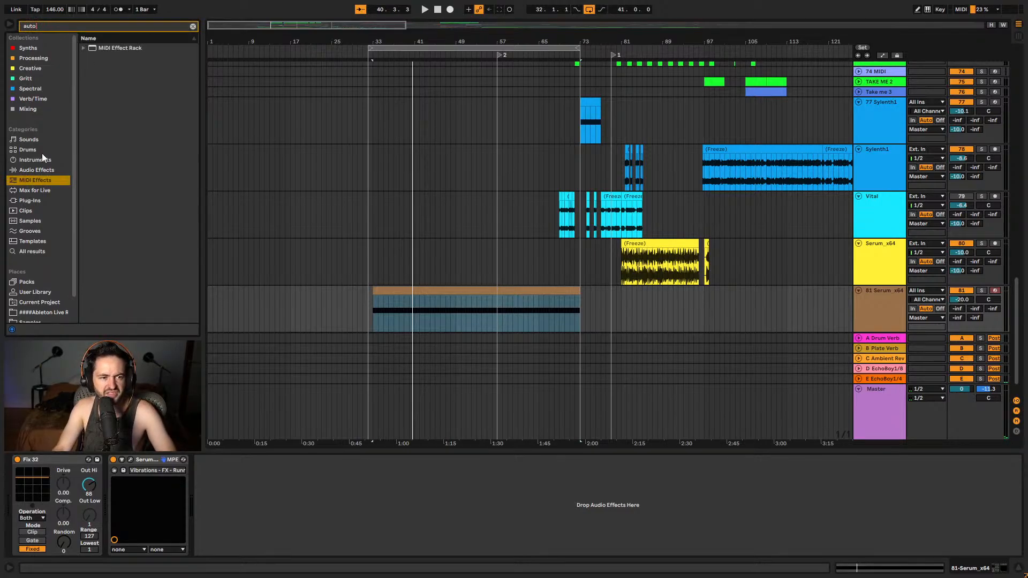
{"action": "left_click", "coordinate": [42, 171]}
{"action": "left_click", "coordinate": [84, 48]}
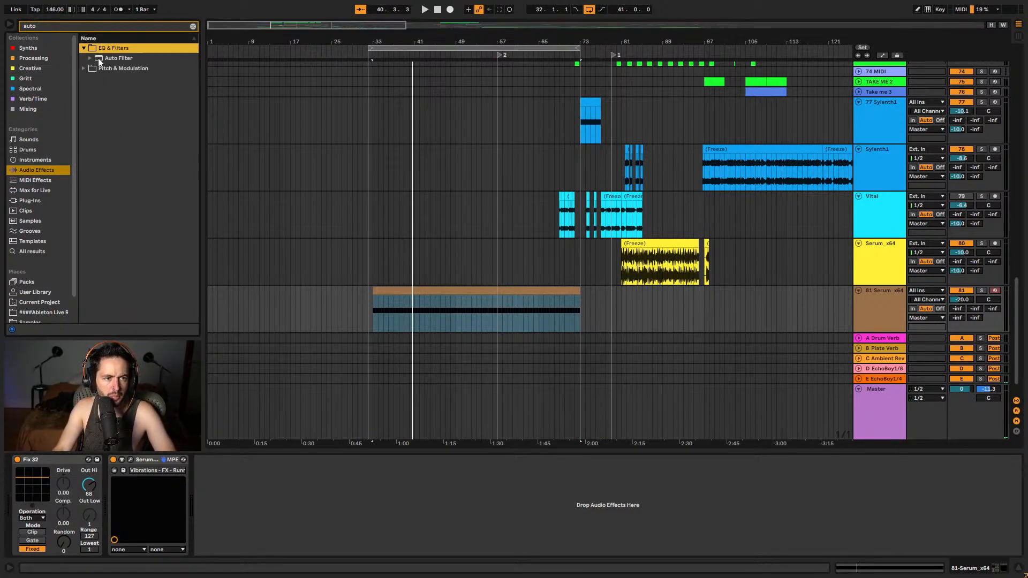
{"action": "left_click", "coordinate": [102, 58]}
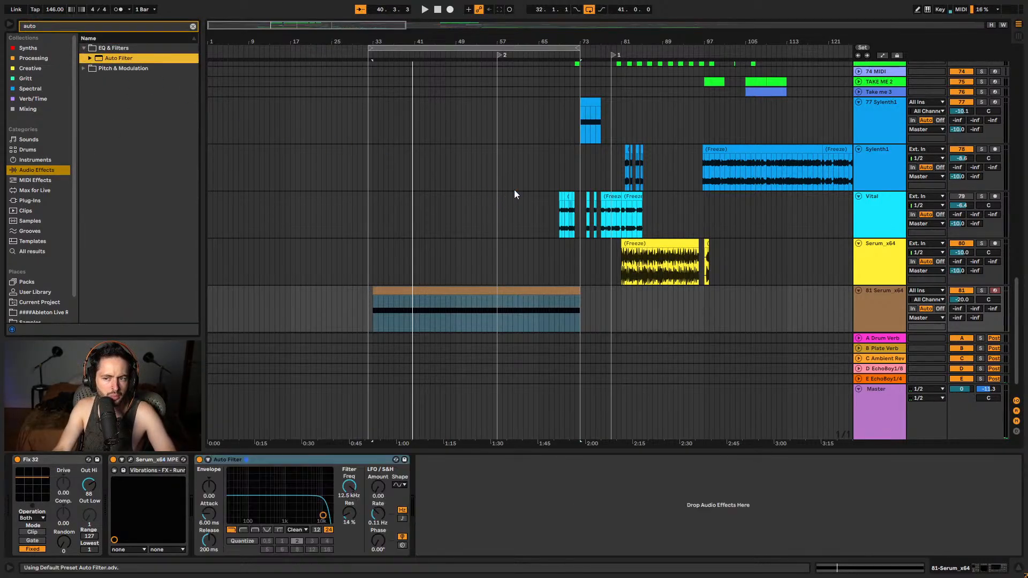
{"action": "left_click", "coordinate": [243, 530]}
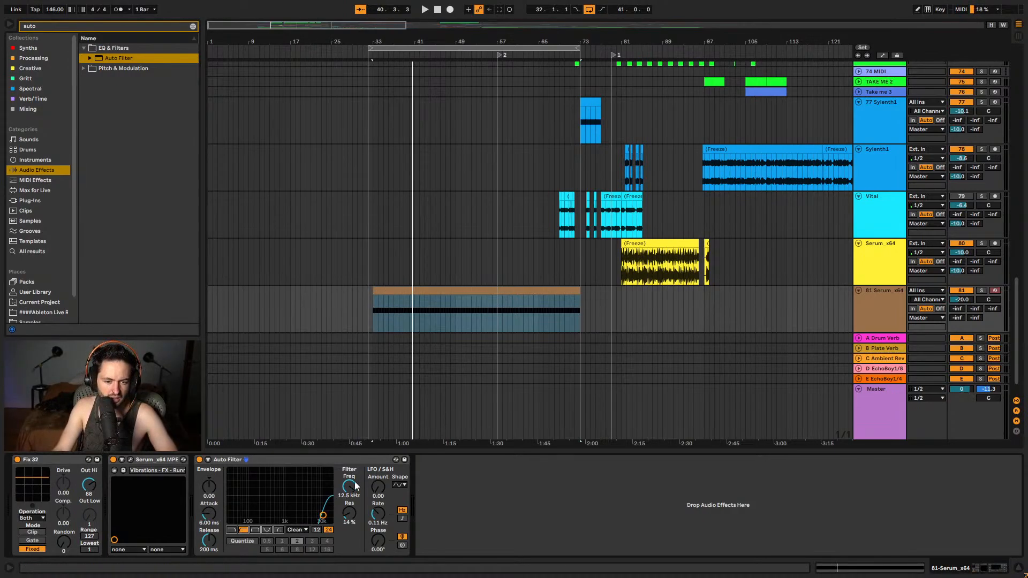
{"action": "left_click_drag", "start_coordinate": [350, 486], "coordinate": [349, 471]}
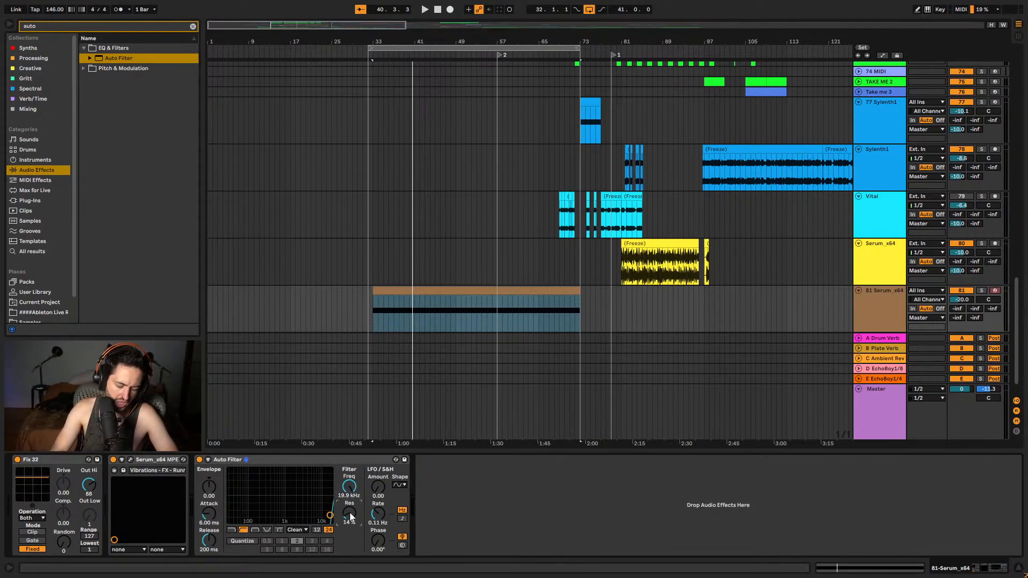
- Solo the MABOI track and play it from its first clip at bar 49 to check its sound and effects
{"action": "scroll", "coordinate": [668, 179], "scroll_direction": "up", "scroll_amount": 10}
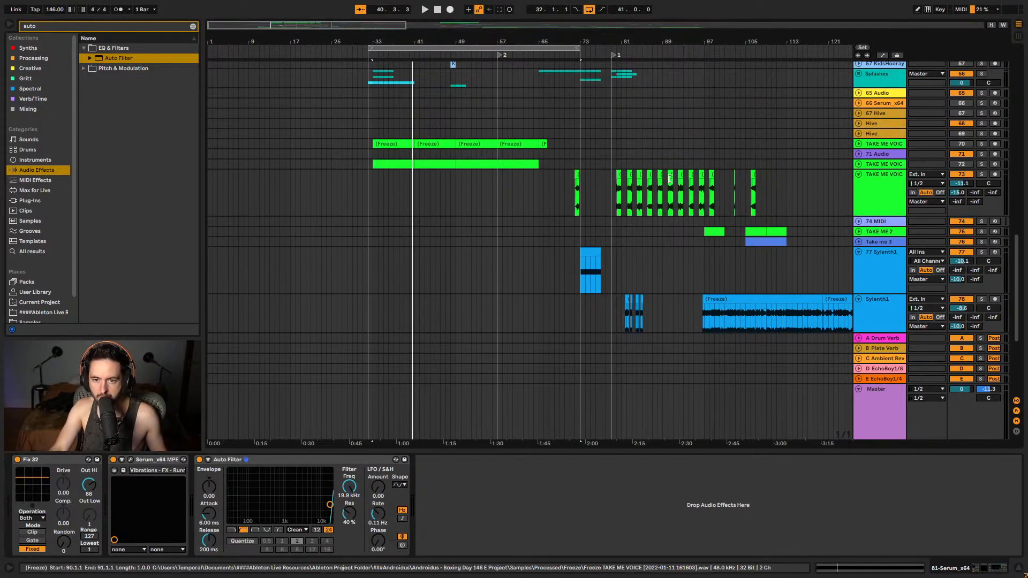
{"action": "scroll", "coordinate": [668, 179], "scroll_direction": "up", "scroll_amount": 10}
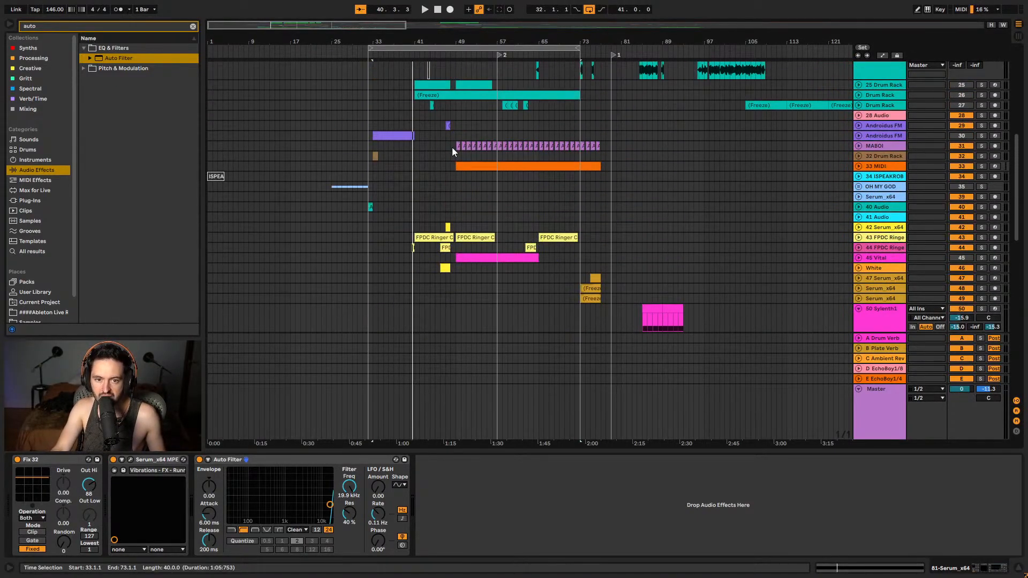
{"action": "left_click", "coordinate": [457, 146]}
{"action": "left_click", "coordinate": [981, 147]}
{"action": "key", "text": "space"}
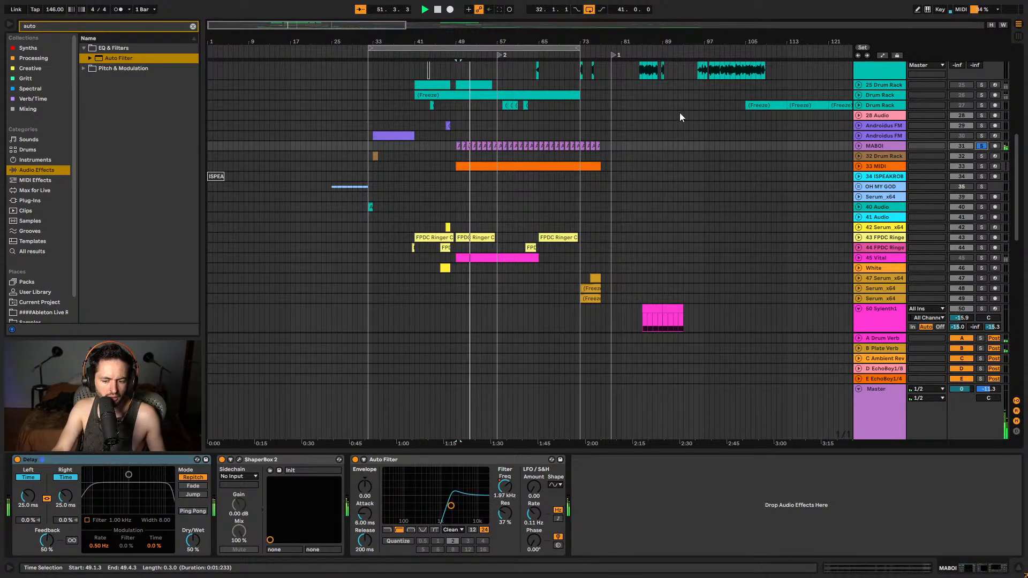
- Solo the 40 Audio track to audition its clip at bar 32, and unsolo it to play in context
{"action": "scroll", "coordinate": [676, 117], "scroll_direction": "up", "scroll_amount": 3}
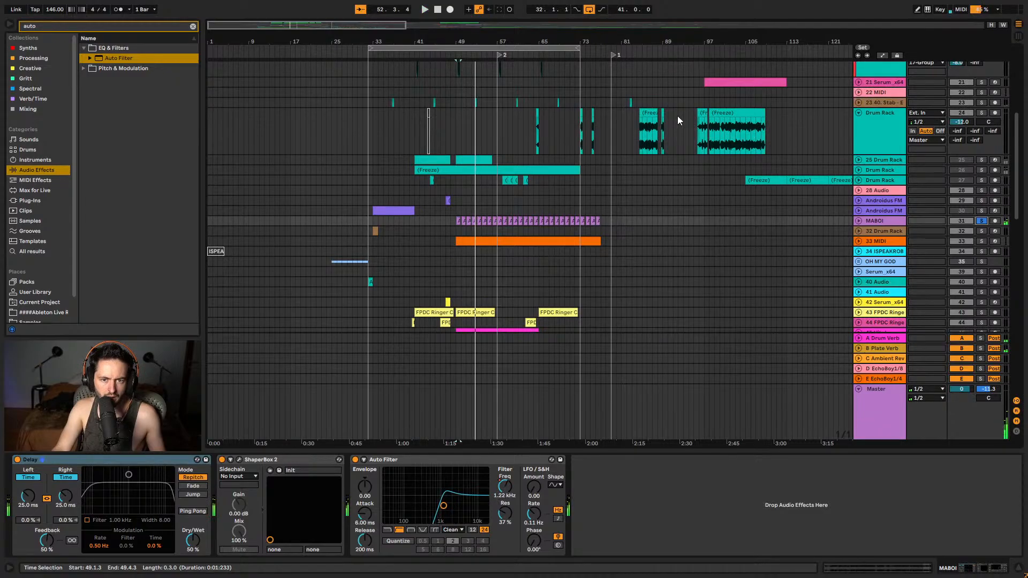
{"action": "scroll", "coordinate": [676, 116], "scroll_direction": "up", "scroll_amount": 3}
{"action": "scroll", "coordinate": [679, 124], "scroll_direction": "down", "scroll_amount": 3}
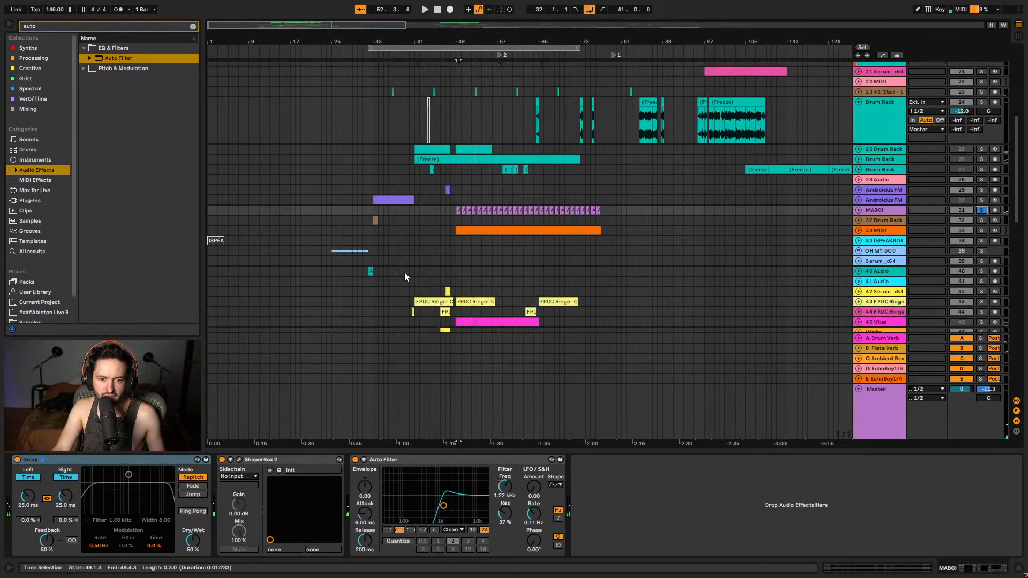
{"action": "left_click", "coordinate": [371, 272]}
{"action": "key", "text": "space"}
{"action": "key", "text": "space"}
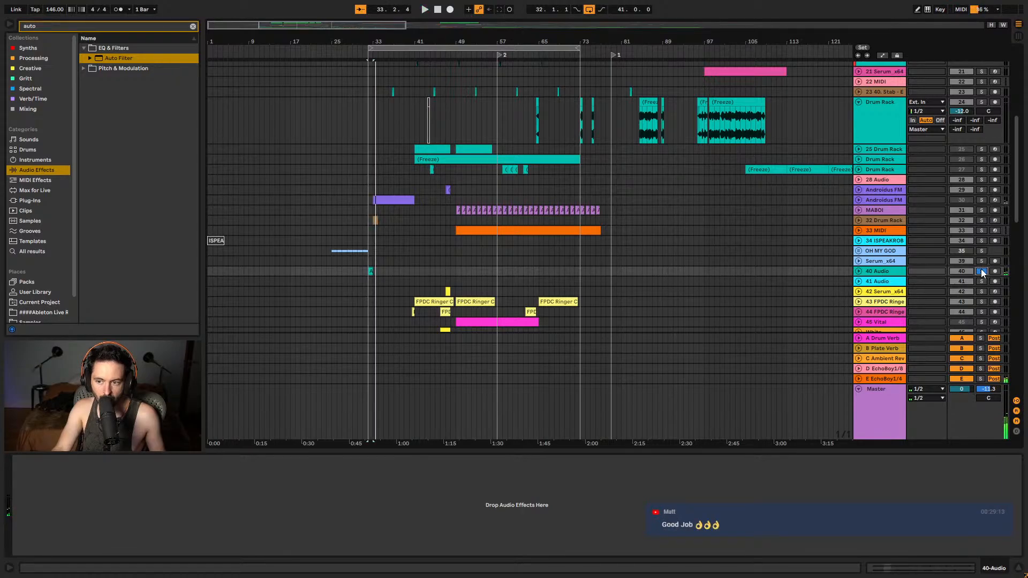
{"action": "left_click", "coordinate": [981, 271]}
{"action": "key", "text": "space"}
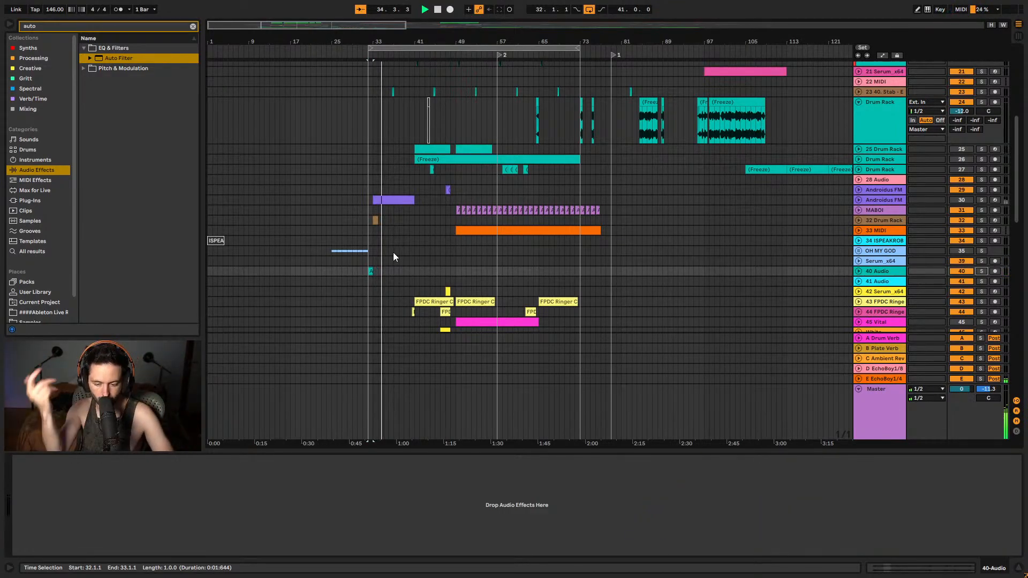
- Select the 81 Serum_x64 clip during playback and lower that track's volume to -25 dB
{"action": "scroll", "coordinate": [402, 225], "scroll_direction": "down", "scroll_amount": 10}
{"action": "scroll", "coordinate": [482, 216], "scroll_direction": "down", "scroll_amount": 10}
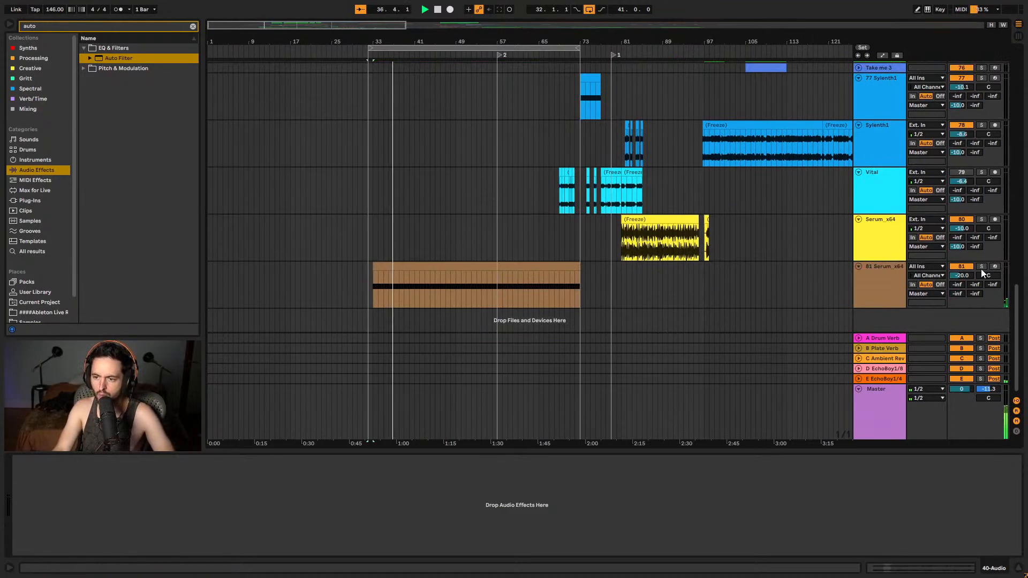
{"action": "left_click", "coordinate": [375, 272]}
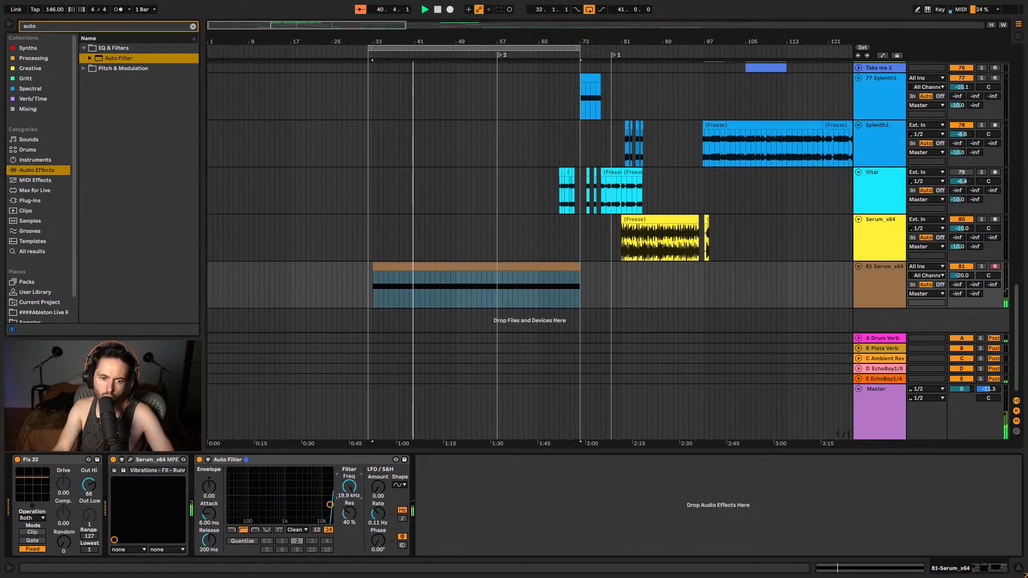
{"action": "scroll", "coordinate": [969, 277], "scroll_direction": "down", "scroll_amount": 5}
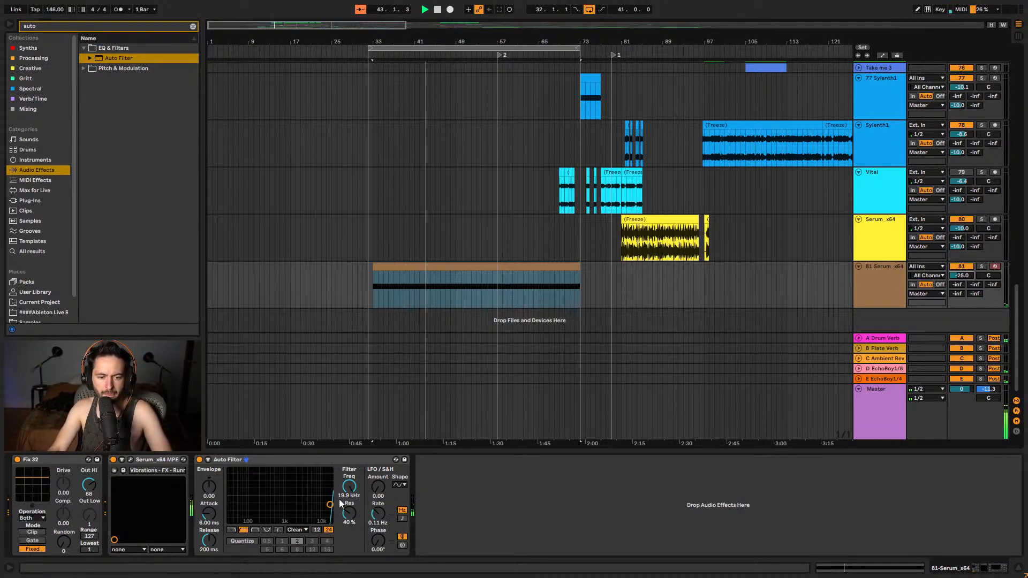
{"action": "mouse_move", "coordinate": [343, 496]}
{"action": "left_mouse_down"}
{"action": "mouse_move", "coordinate": [343, 525]}
{"action": "mouse_move", "coordinate": [343, 493]}
{"action": "left_mouse_up"}
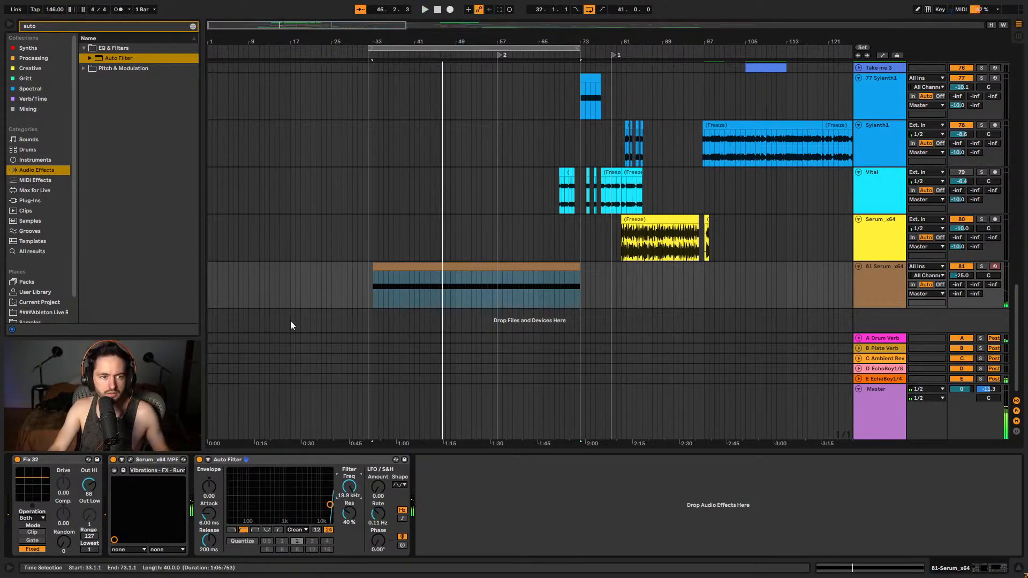
- Search the audio effects for "delay" and add Delay after the Auto Filter on the 81 Serum_x64 track
{"action": "left_click", "coordinate": [192, 25]}
{"action": "type", "text": "delay"}
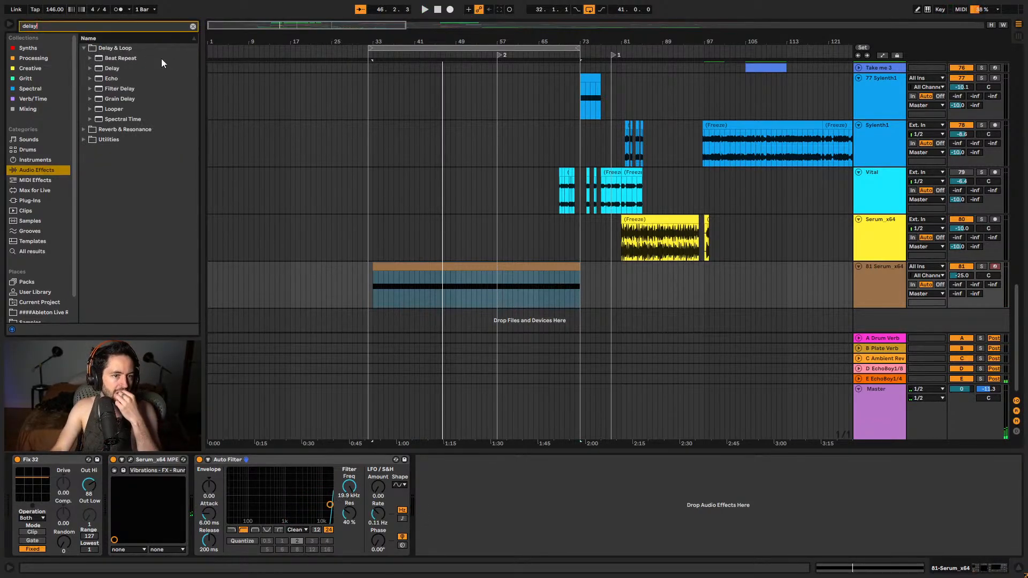
{"action": "left_click", "coordinate": [118, 73]}
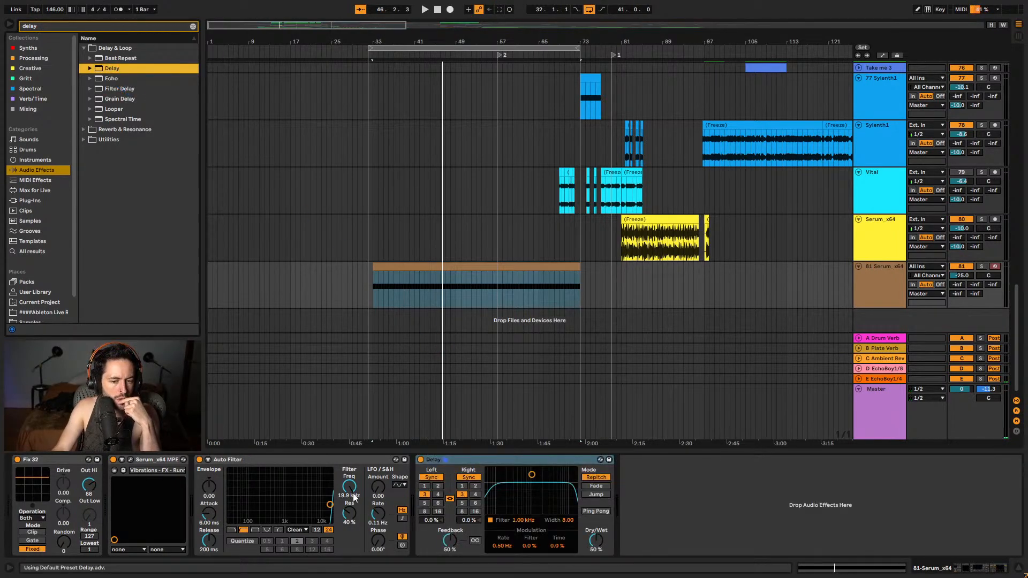
- Show automation and draw the Auto Filter frequency falling from 19.9 kHz at bar 33 to 7.39 kHz at bar 41
{"action": "key", "text": "a"}
{"action": "left_click", "coordinate": [372, 280]}
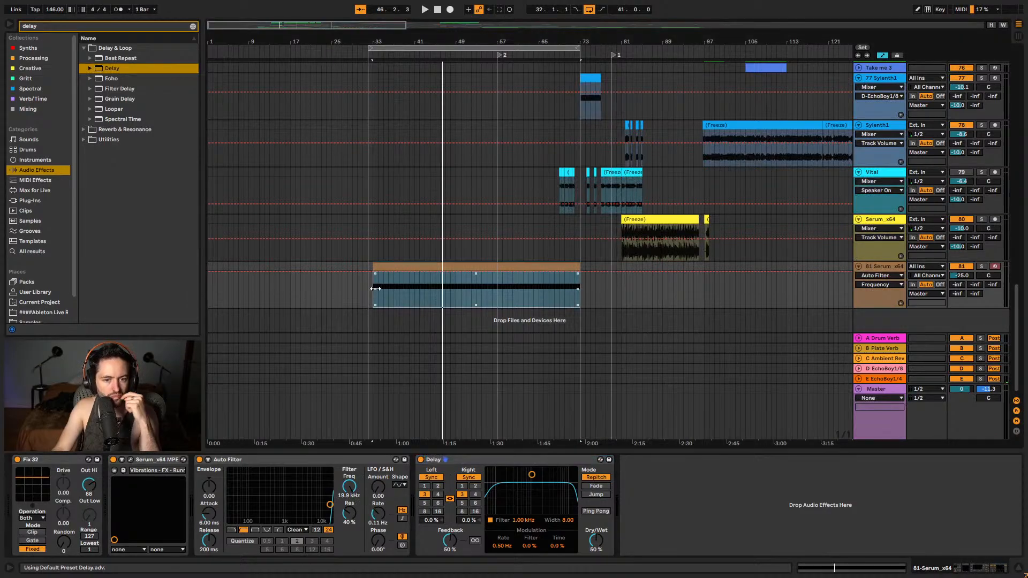
{"action": "key", "text": "space"}
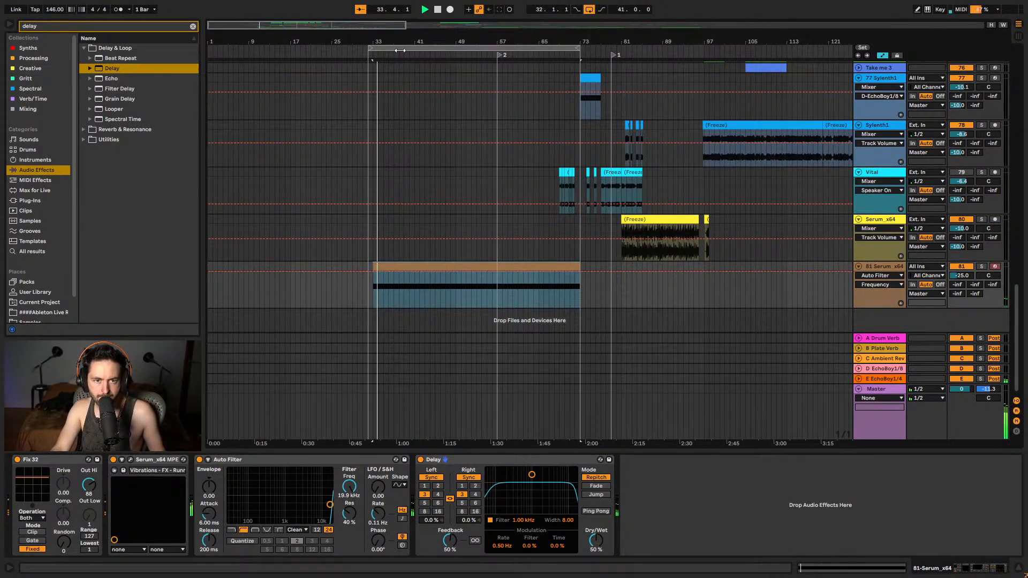
{"action": "scroll", "coordinate": [395, 268], "scroll_direction": "up", "scroll_amount": 5}
{"action": "left_click", "coordinate": [306, 274]}
{"action": "left_click", "coordinate": [307, 272]}
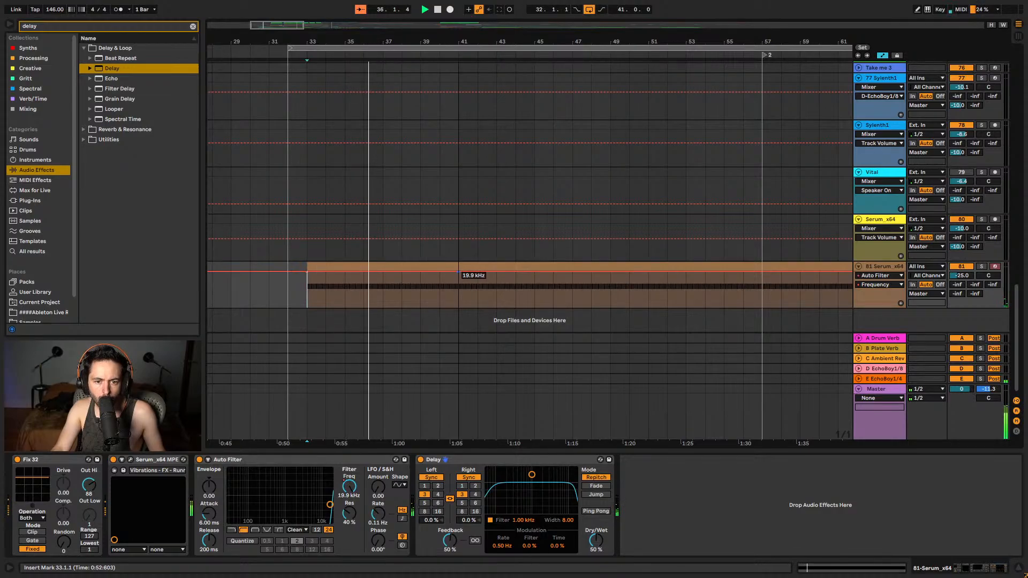
{"action": "left_click_drag", "start_coordinate": [454, 272], "coordinate": [459, 277]}
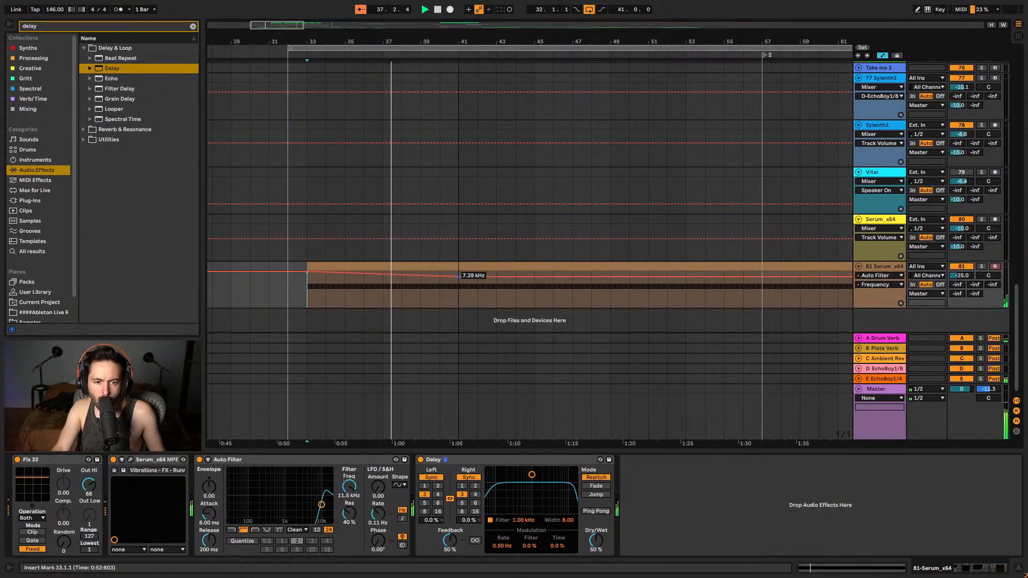
- Set the 81 Serum_x64 volume to -30 dB and reshape the filter frequency automation to dip to 1.37 kHz at bar 41 and rise again by about bar 49
{"action": "mouse_move", "coordinate": [962, 277]}
{"action": "left_mouse_down"}
{"action": "mouse_move", "coordinate": [960, 289]}
{"action": "mouse_move", "coordinate": [959, 276]}
{"action": "left_mouse_up"}
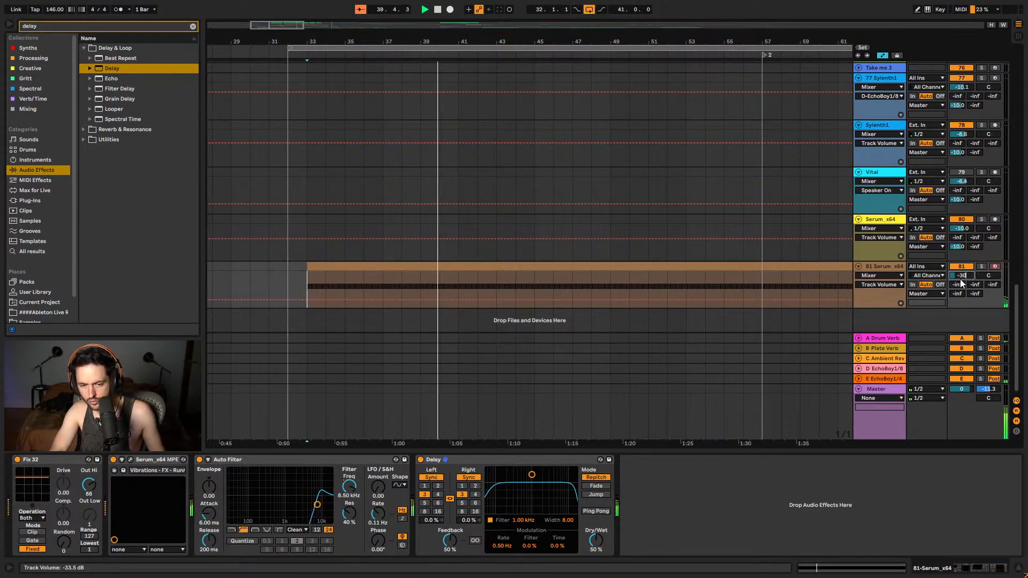
{"action": "left_click", "coordinate": [350, 487]}
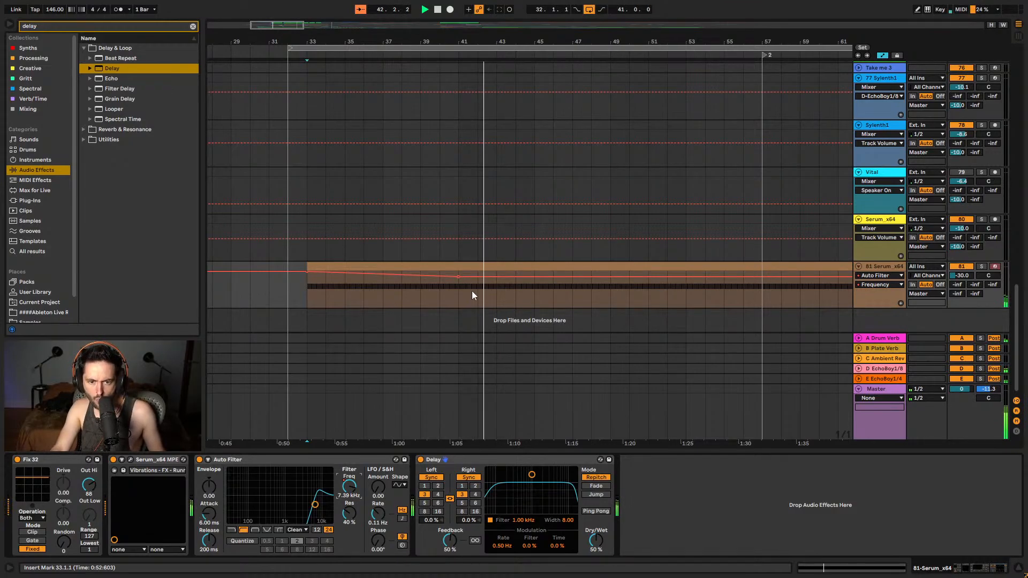
{"action": "left_click_drag", "start_coordinate": [457, 278], "coordinate": [458, 287]}
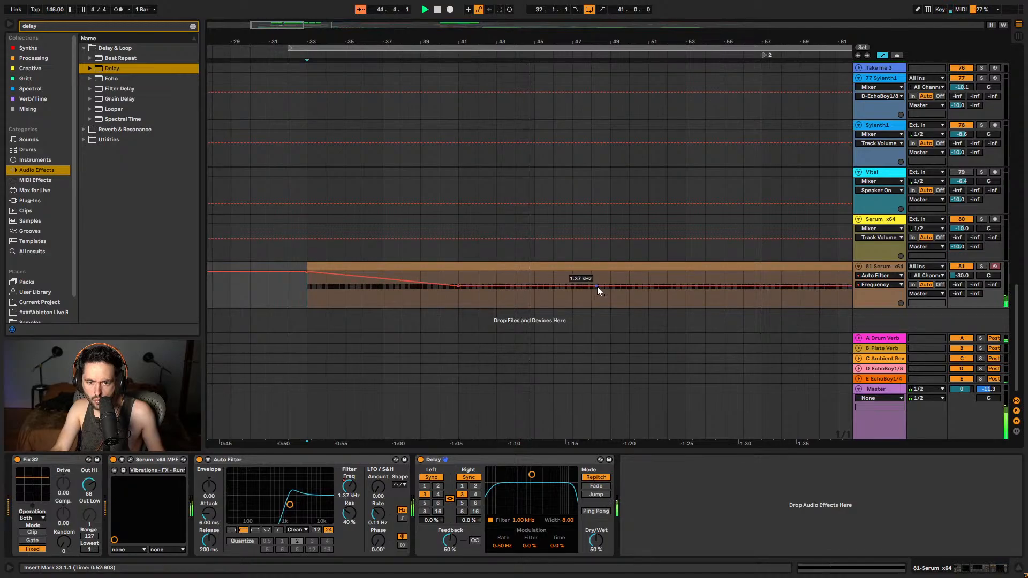
{"action": "left_click_drag", "start_coordinate": [607, 287], "coordinate": [610, 272]}
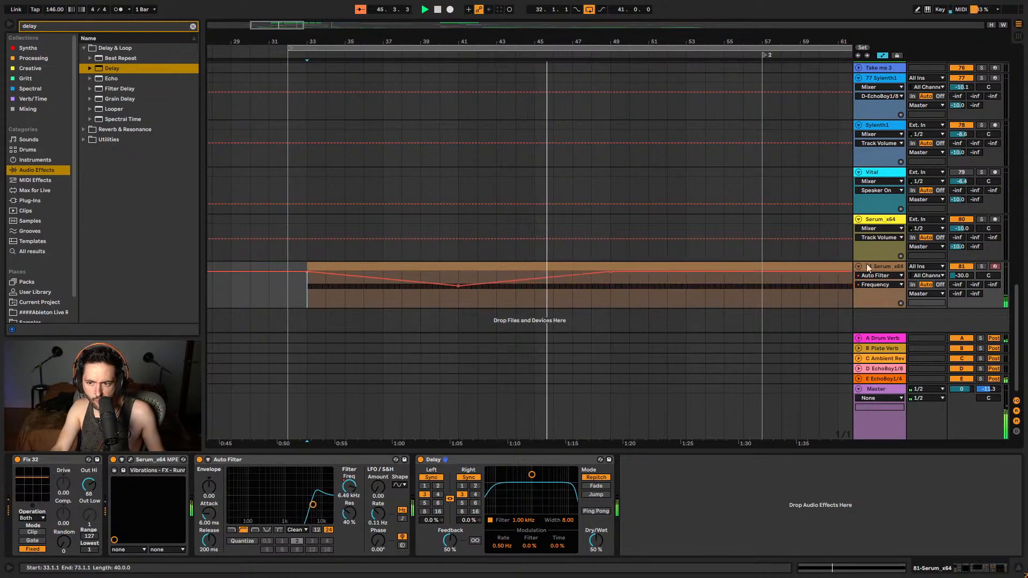
- Solo the 81 Serum_x64 track, transpose all notes in its clip down an octave to E2 and play it back
{"action": "left_click", "coordinate": [980, 266]}
{"action": "left_click", "coordinate": [538, 266]}
{"action": "double_click", "coordinate": [538, 267]}
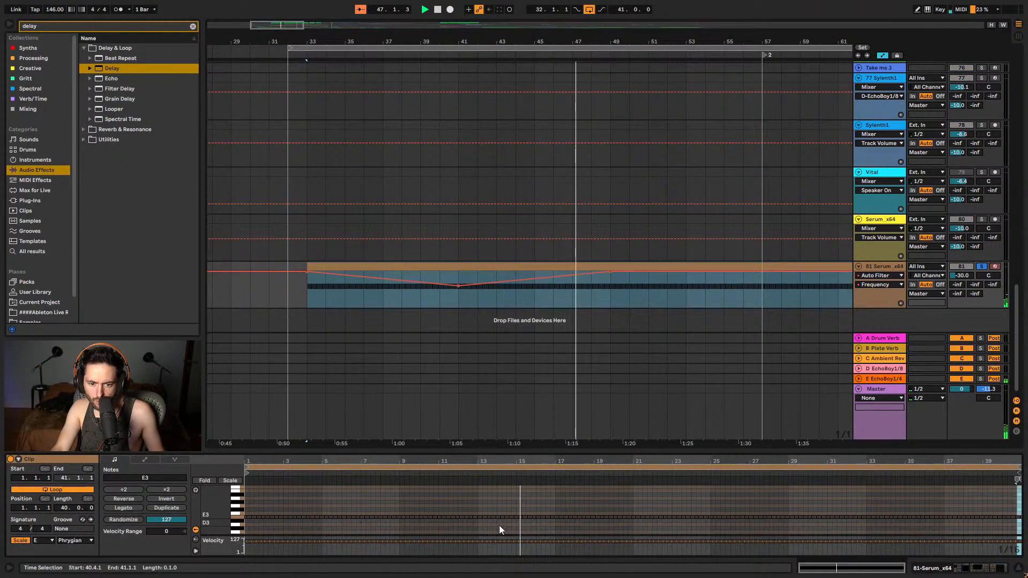
{"action": "key", "text": "space"}
{"action": "key", "text": "ctrl+a"}
{"action": "key", "text": "shift+Down"}
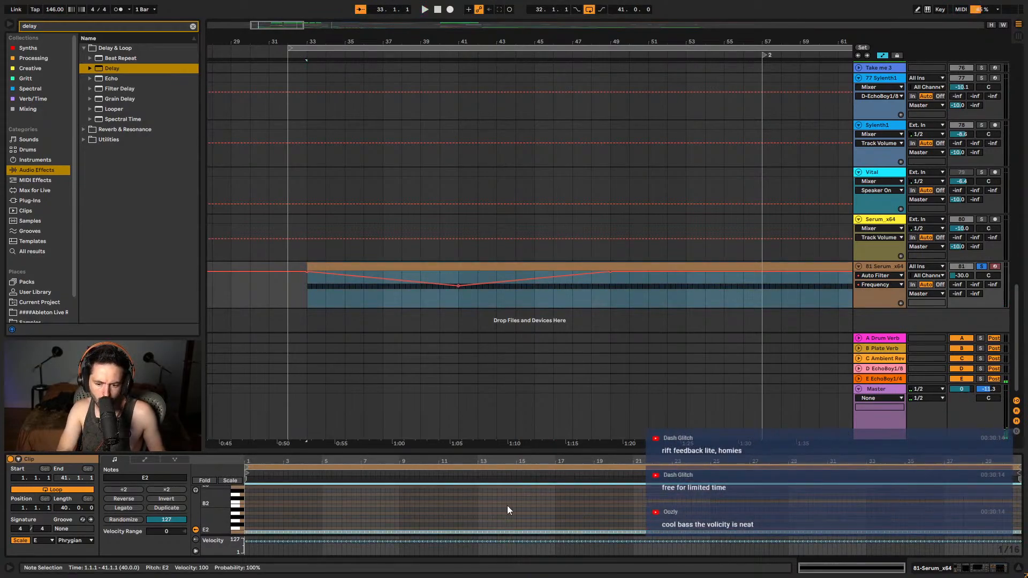
{"action": "key", "text": "space"}
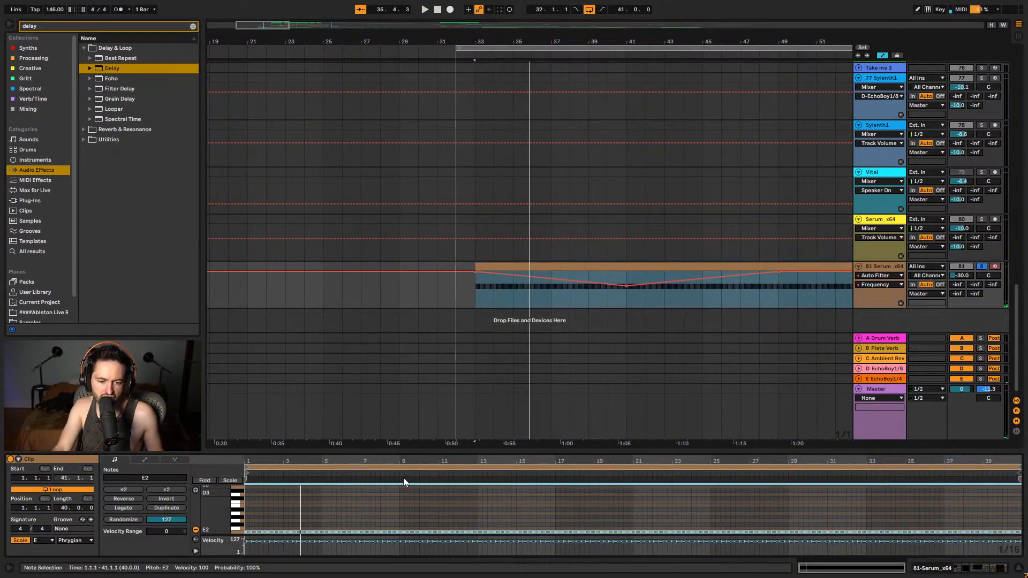
- Switch to the Brave browser, search the web for "RIFT FEEDBACK lite" and open Minimal Audio's product page
{"action": "key", "text": "super"}
{"action": "mouse_move", "coordinate": [337, 568]}
{"action": "left_click", "coordinate": [487, 525]}
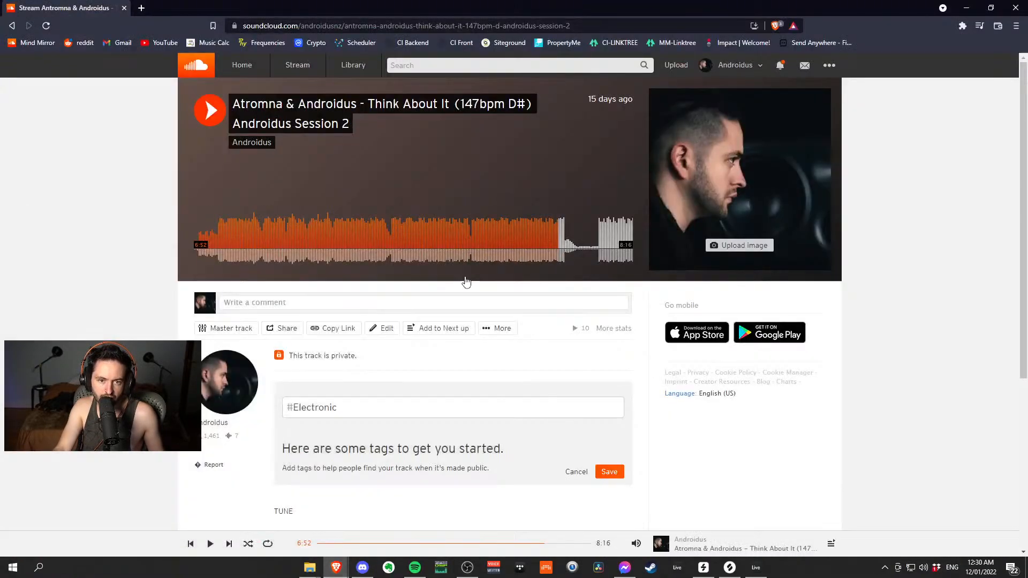
{"action": "key", "text": "ctrl+t"}
{"action": "type", "text": "RIFT FEE"}
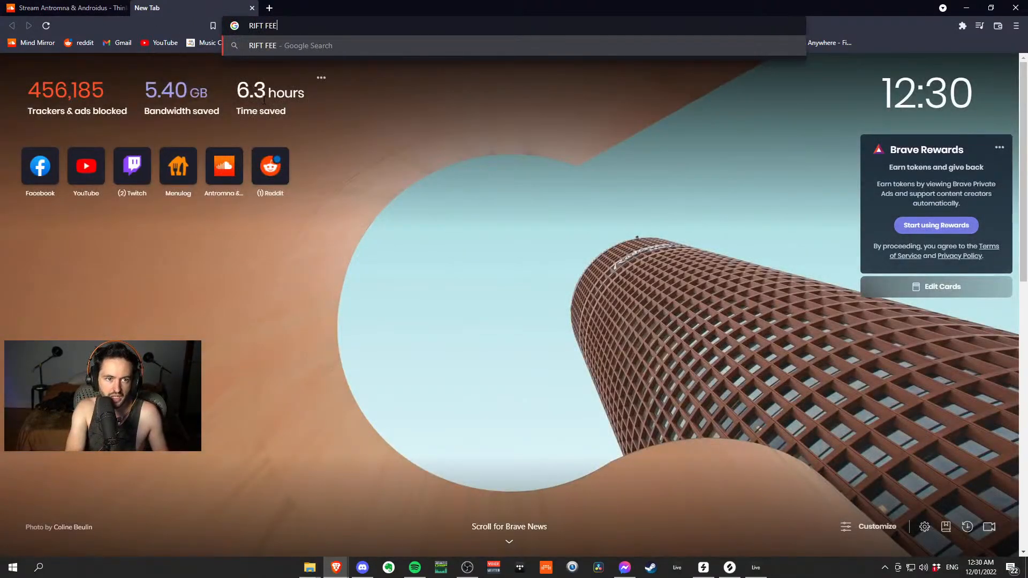
{"action": "type", "text": "DBACK l"}
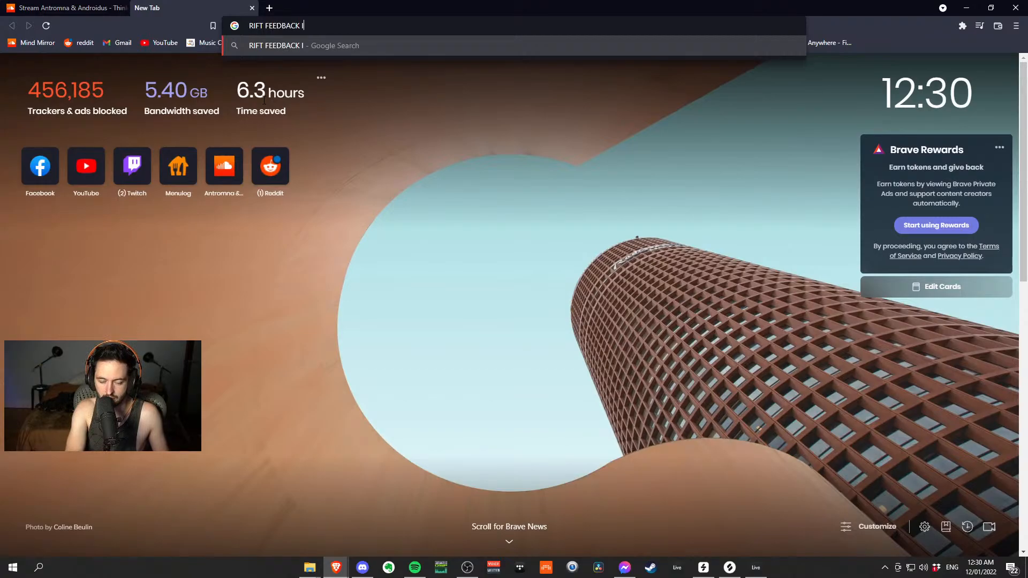
{"action": "type", "text": "ite"}
{"action": "key", "text": "Return"}
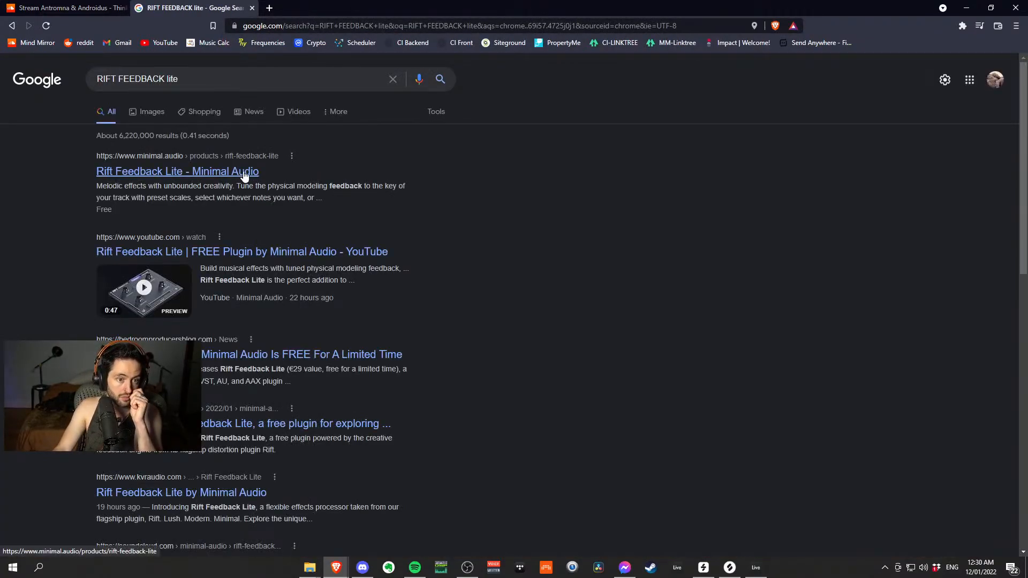
{"action": "left_click", "coordinate": [245, 172]}
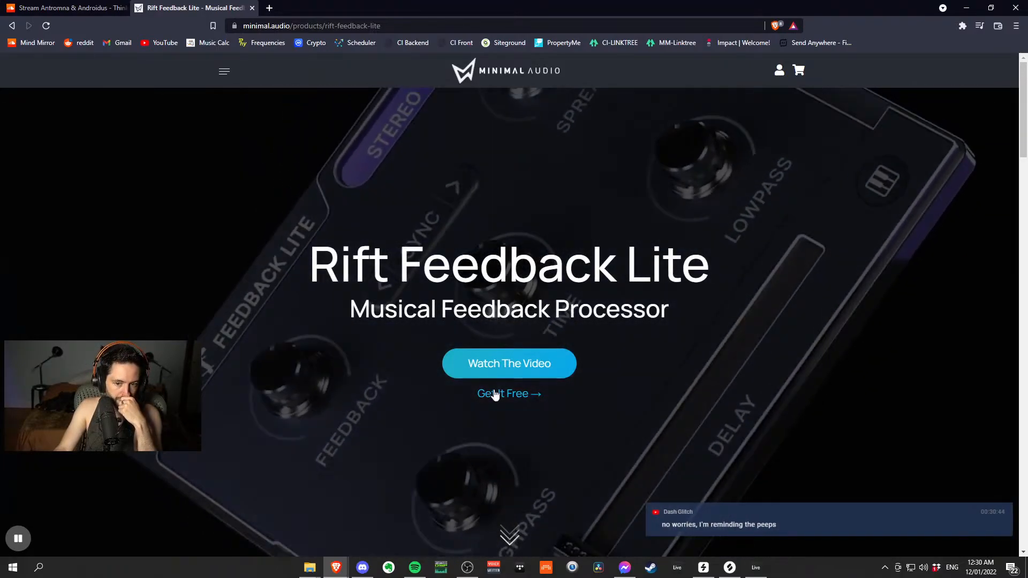
- Add the free Rift Feedback Lite plugin to the Minimal Audio cart and review its price and promotion
{"action": "left_click", "coordinate": [489, 394]}
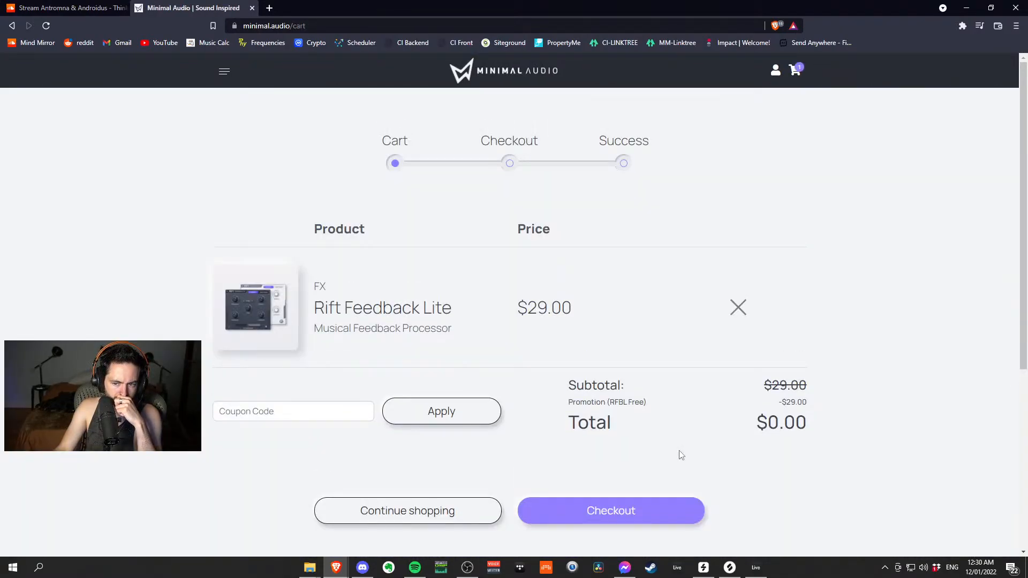
{"action": "left_click_drag", "start_coordinate": [757, 385], "coordinate": [813, 406]}
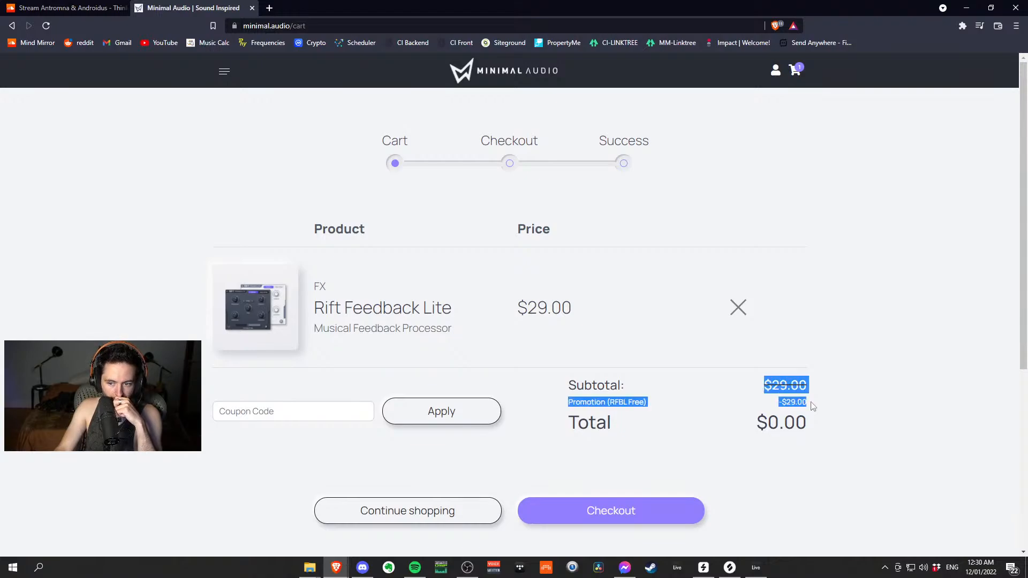
{"action": "left_click", "coordinate": [844, 414]}
{"action": "left_click_drag", "start_coordinate": [749, 380], "coordinate": [863, 429]}
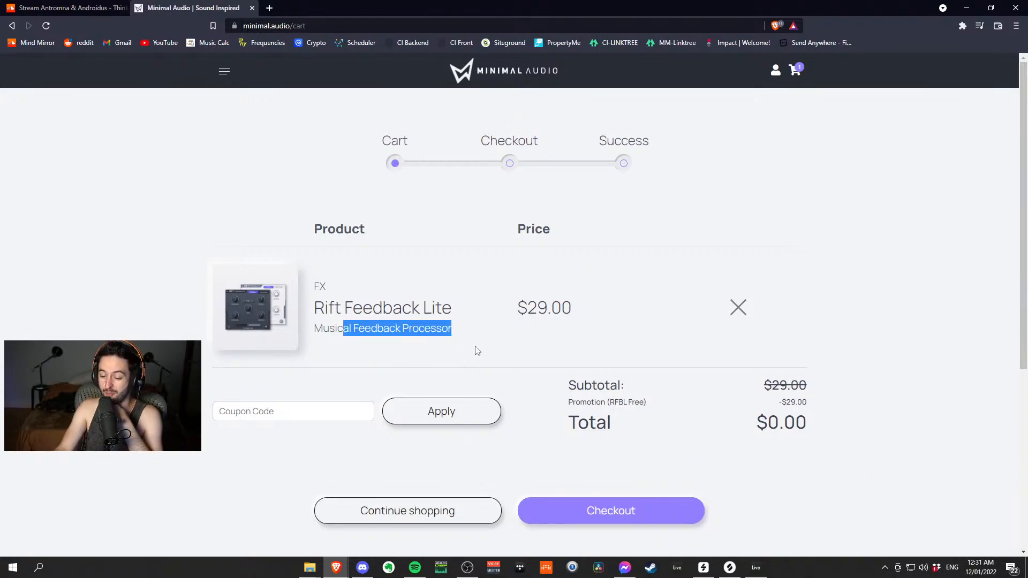
{"action": "left_click", "coordinate": [584, 331]}
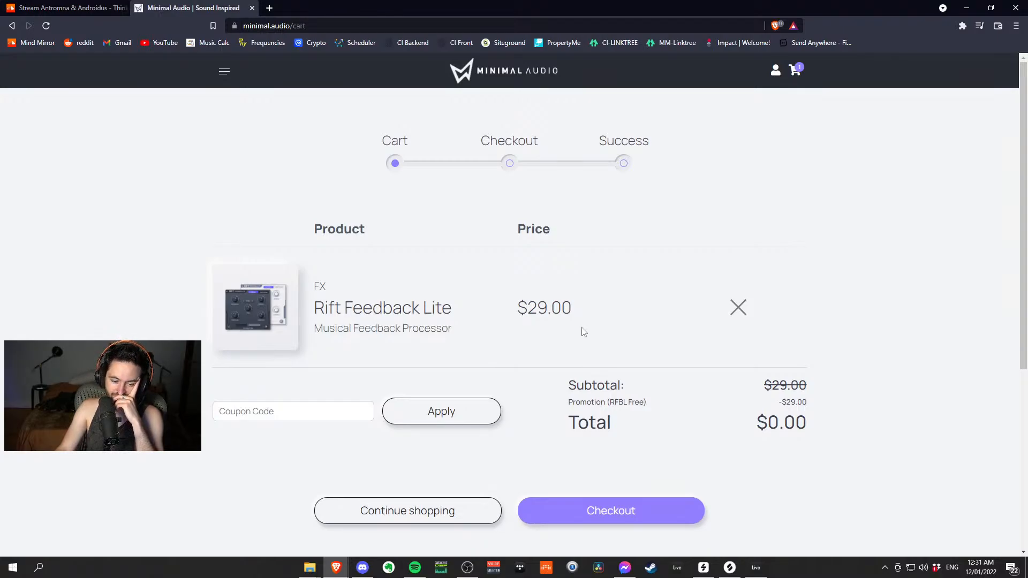
- Switch back to Ableton Live, transpose all notes in the 81 Serum_x64 clip down to E1 and play them back
{"action": "left_click", "coordinate": [754, 571]}
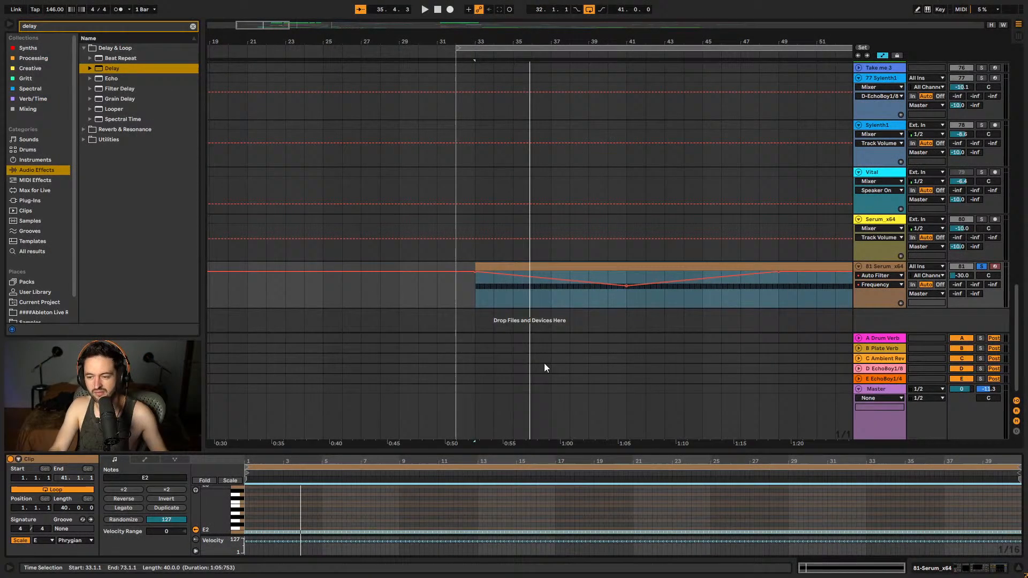
{"action": "key", "text": "space"}
{"action": "left_click", "coordinate": [640, 268]}
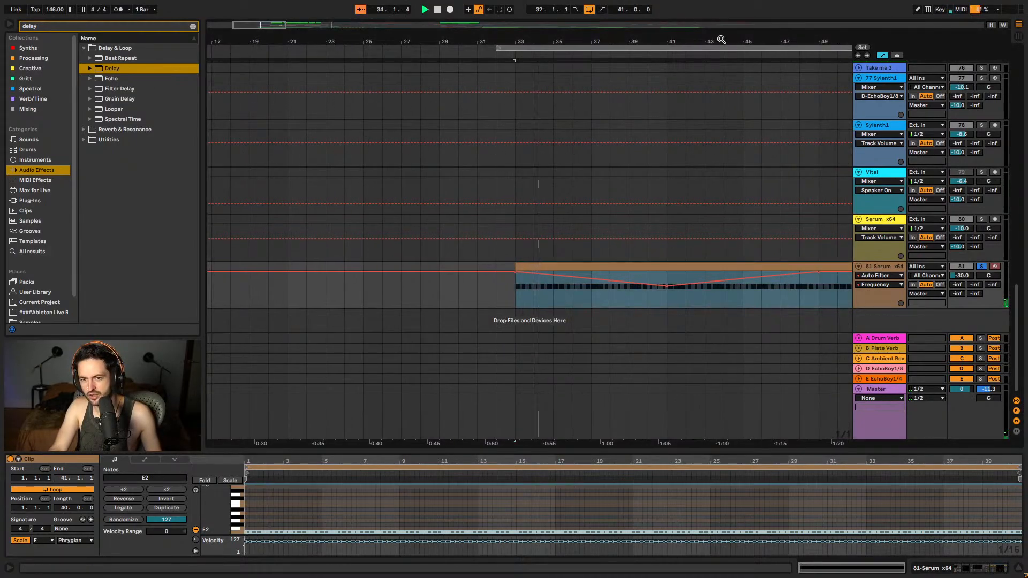
{"action": "left_click_drag", "start_coordinate": [721, 38], "coordinate": [574, 22]}
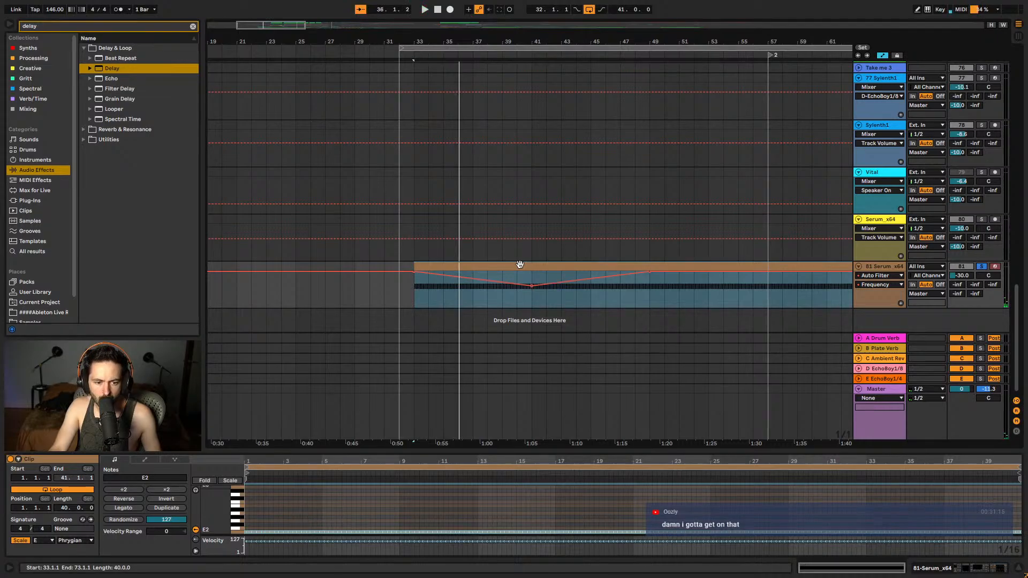
{"action": "left_click", "coordinate": [253, 521]}
{"action": "left_click_drag", "start_coordinate": [257, 460], "coordinate": [292, 458]}
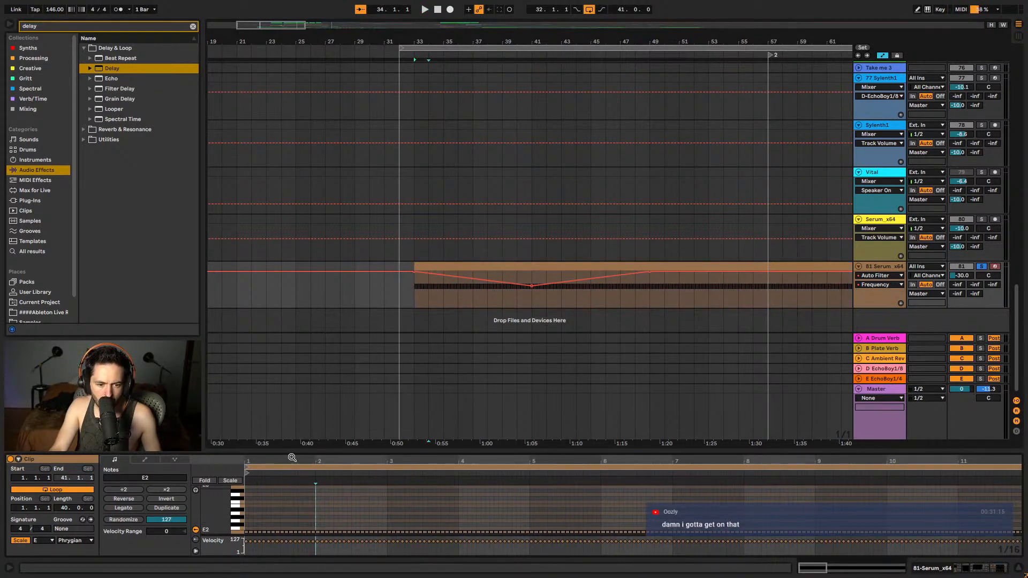
{"action": "key", "text": "ctrl+a"}
{"action": "key", "text": "space"}
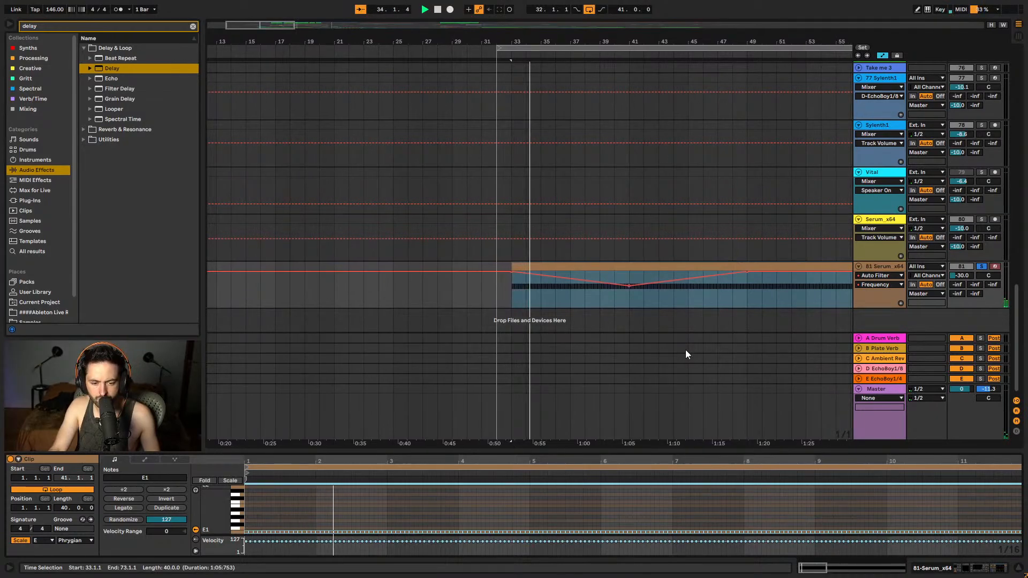
- Transpose all notes in the 81 Serum_x64 clip up an octave to E2, and raise the second sixteenth note to E3
{"action": "key", "text": "shift+Up"}
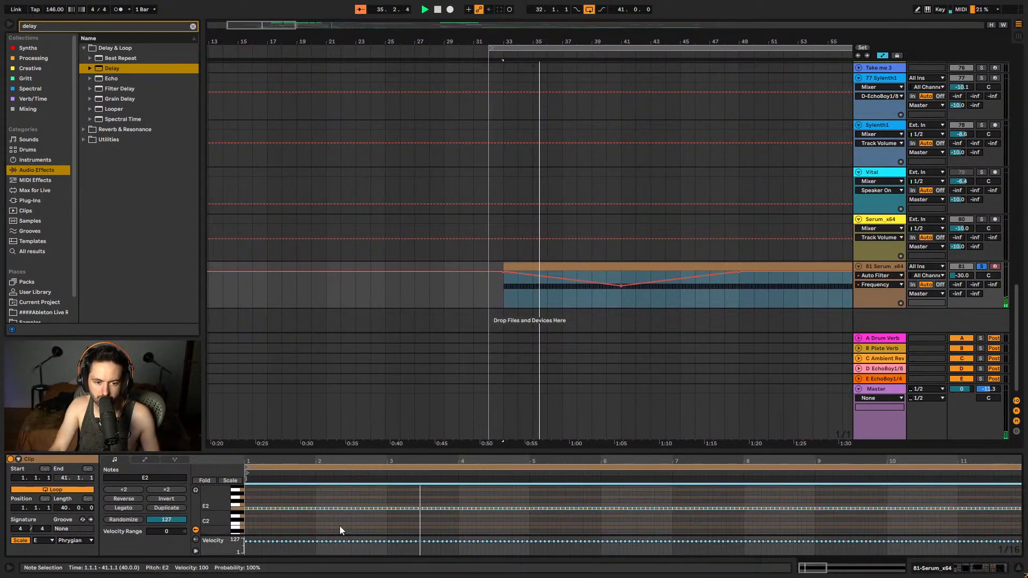
{"action": "left_click", "coordinate": [253, 486]}
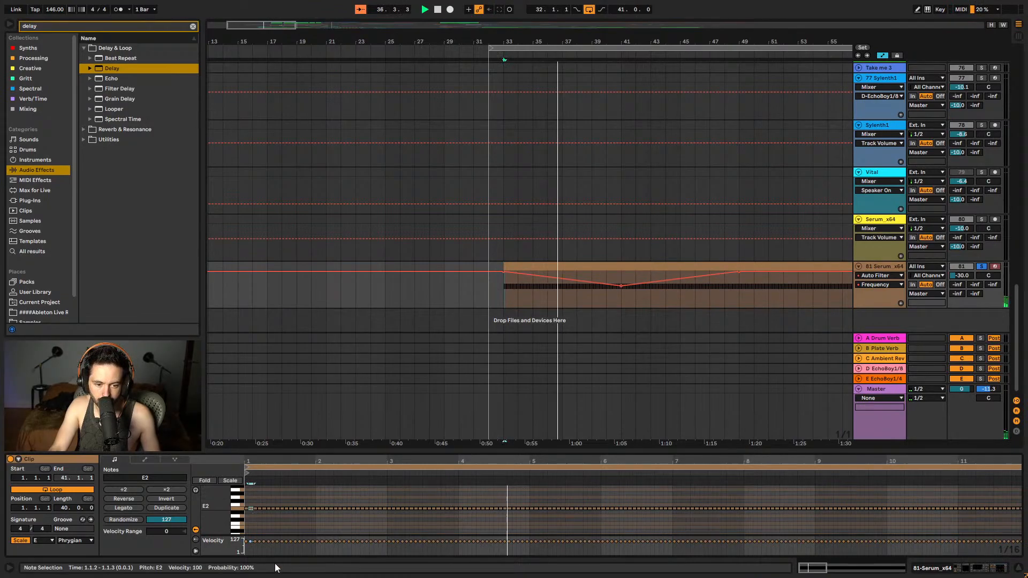
{"action": "key", "text": "shift+Up"}
- Stop playback and delete every note after the first E2 and E3 pair through to the end of the clip
{"action": "key", "text": "space"}
{"action": "left_click_drag", "start_coordinate": [259, 501], "coordinate": [1027, 563]}
{"action": "key", "text": "Delete"}
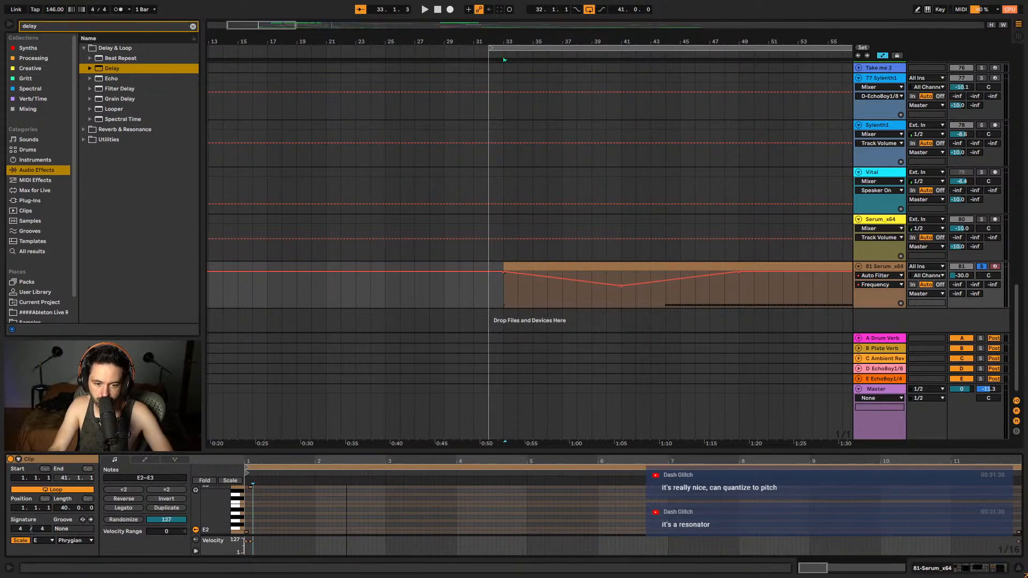
{"action": "key", "text": "x"}
{"action": "left_click_drag", "start_coordinate": [429, 512], "coordinate": [1025, 558]}
{"action": "key", "text": "Delete"}
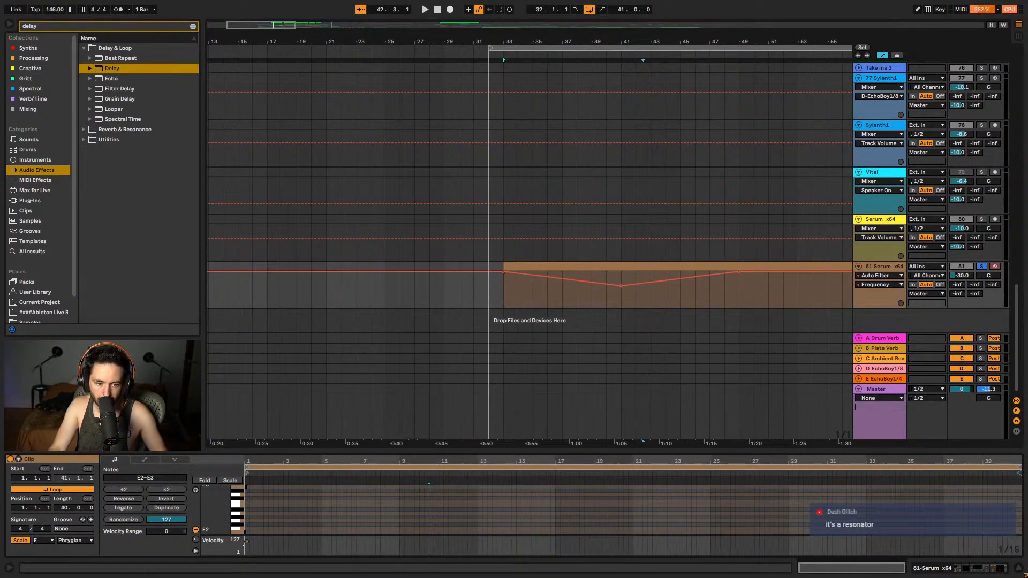
- Duplicate the two-note E2–E3 pattern repeatedly until it fills the 40-bar clip, and play it back
{"action": "key", "text": "ctrl+a"}
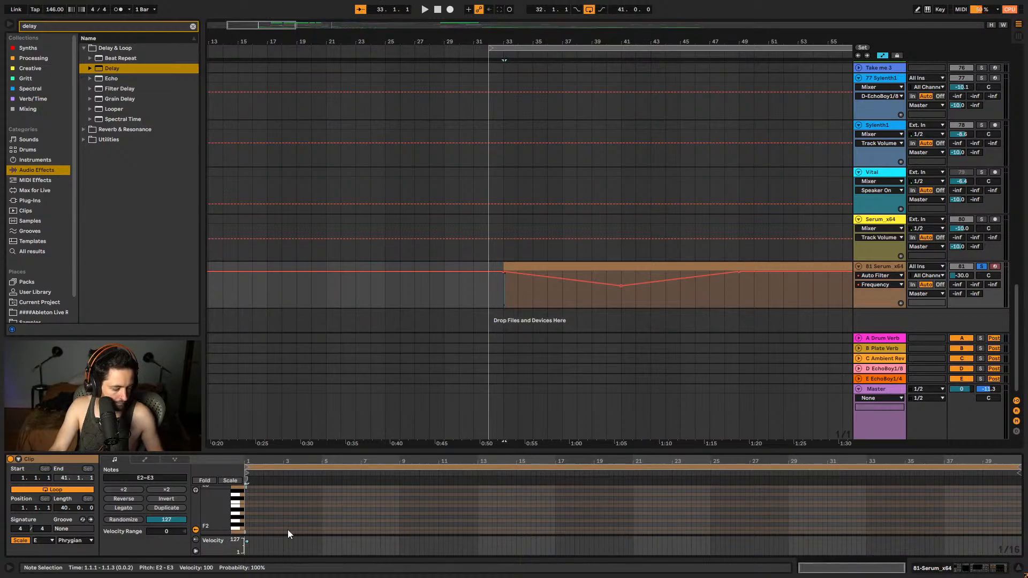
{"action": "key", "text": "Right"}
{"action": "key", "text": "Right"}
{"action": "key", "text": "Right"}
{"action": "key", "text": "Right"}
{"action": "key", "text": "Right"}
{"action": "key", "text": "Right"}
{"action": "key", "text": "Right"}
{"action": "key", "text": "Right"}
{"action": "key", "text": "Right"}
{"action": "key", "text": "Right"}
{"action": "key", "text": "Right"}
{"action": "key", "text": "Right"}
{"action": "key", "text": "Right"}
{"action": "key", "text": "Right"}
{"action": "key", "text": "Right"}
{"action": "key", "text": "Right"}
{"action": "key", "text": "Right"}
{"action": "key", "text": "Right"}
{"action": "key", "text": "Right"}
{"action": "key", "text": "Right"}
{"action": "key", "text": "Right"}
{"action": "key", "text": "Right"}
{"action": "key", "text": "Right"}
{"action": "key", "text": "Right"}
{"action": "key", "text": "Right"}
{"action": "key", "text": "Right"}
{"action": "key", "text": "Right"}
{"action": "key", "text": "Right"}
{"action": "key", "text": "Right"}
{"action": "key", "text": "Right"}
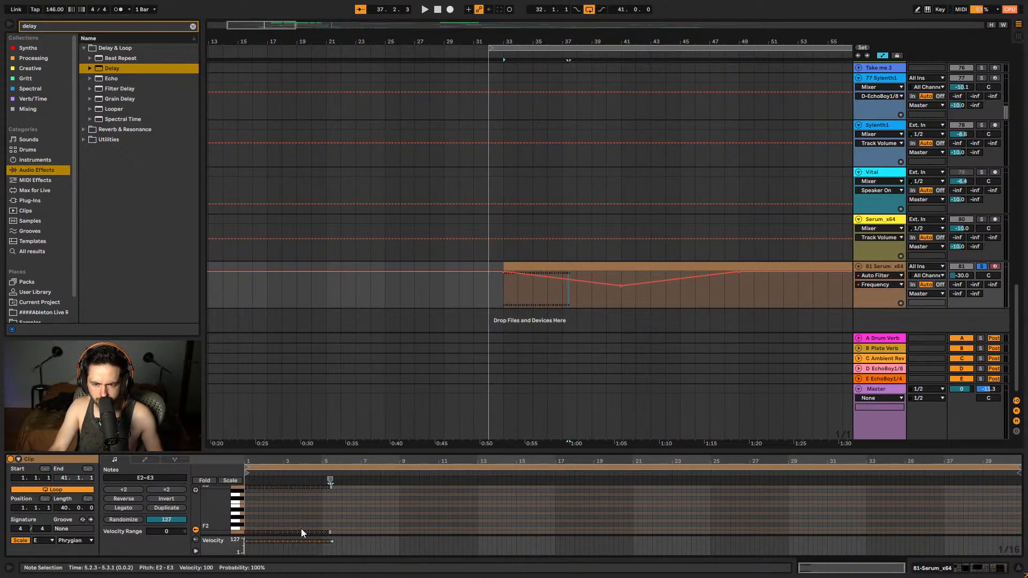
{"action": "key", "text": "Right"}
{"action": "key", "text": "Right"}
{"action": "key", "text": "Right"}
{"action": "key", "text": "Right"}
{"action": "key", "text": "Right"}
{"action": "key", "text": "Right"}
{"action": "key", "text": "Right"}
{"action": "key", "text": "Right"}
{"action": "key", "text": "Right"}
{"action": "key", "text": "Right"}
{"action": "key", "text": "Right"}
{"action": "key", "text": "Right"}
{"action": "key", "text": "Right"}
{"action": "key", "text": "Right"}
{"action": "key", "text": "Right"}
{"action": "key", "text": "Right"}
{"action": "key", "text": "Right"}
{"action": "key", "text": "Right"}
{"action": "key", "text": "Right"}
{"action": "key", "text": "Right"}
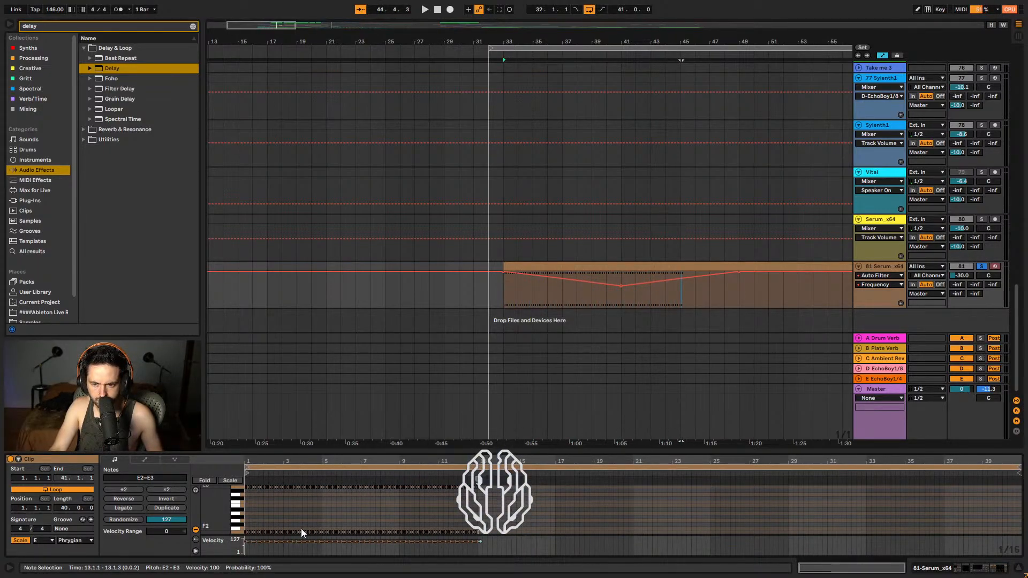
{"action": "key", "text": "Right"}
{"action": "key", "text": "Right"}
{"action": "key", "text": "Right"}
{"action": "key", "text": "Right"}
{"action": "key", "text": "Right"}
{"action": "key", "text": "Right"}
{"action": "key", "text": "Right"}
{"action": "key", "text": "Right"}
{"action": "key", "text": "Right"}
{"action": "key", "text": "Right"}
{"action": "key", "text": "Right"}
{"action": "key", "text": "Right"}
{"action": "key", "text": "Right"}
{"action": "key", "text": "Right"}
{"action": "key", "text": "Right"}
{"action": "key", "text": "Right"}
{"action": "key", "text": "Right"}
{"action": "key", "text": "Right"}
{"action": "key", "text": "Right"}
{"action": "key", "text": "Right"}
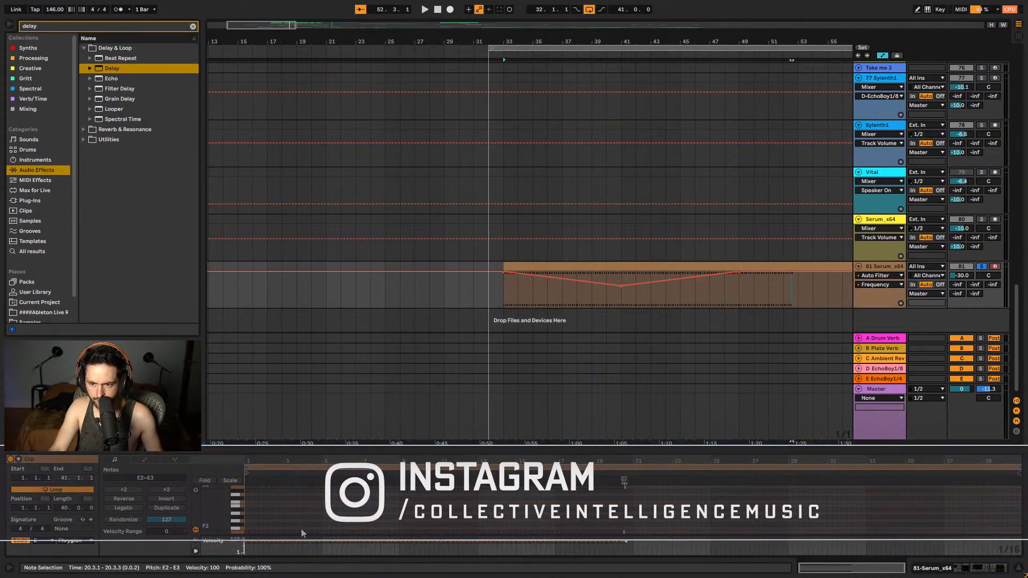
{"action": "key", "text": "Right"}
{"action": "key", "text": "Right"}
{"action": "key", "text": "Right"}
{"action": "key", "text": "Right"}
{"action": "key", "text": "Right"}
{"action": "key", "text": "Right"}
{"action": "key", "text": "Right"}
{"action": "key", "text": "Right"}
{"action": "key", "text": "Right"}
{"action": "key", "text": "Right"}
{"action": "key", "text": "Right"}
{"action": "key", "text": "Right"}
{"action": "key", "text": "Right"}
{"action": "key", "text": "Right"}
{"action": "key", "text": "Right"}
{"action": "key", "text": "Right"}
{"action": "key", "text": "Right"}
{"action": "key", "text": "Right"}
{"action": "key", "text": "Right"}
{"action": "key", "text": "Right"}
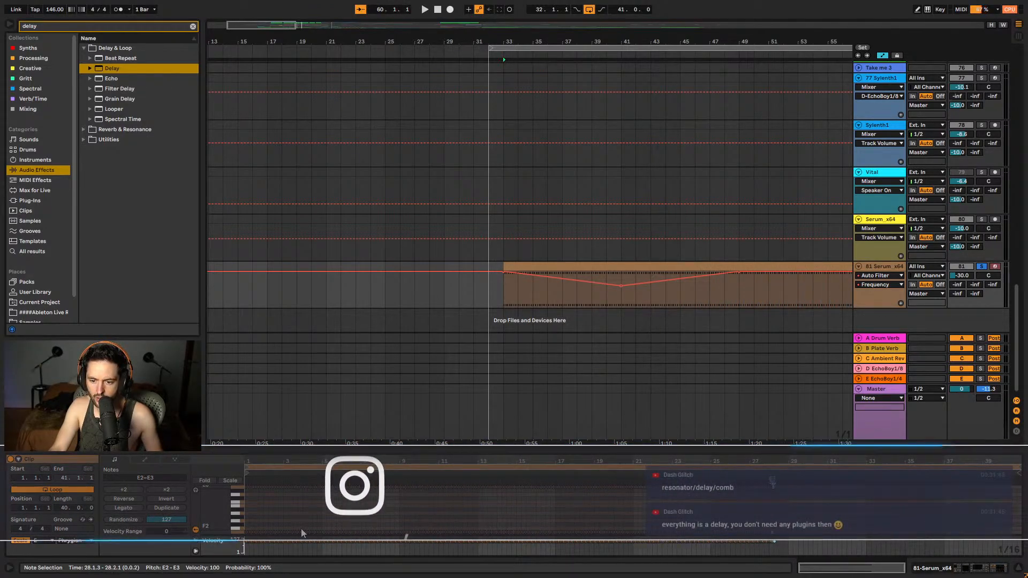
{"action": "key", "text": "Right"}
{"action": "key", "text": "Right"}
{"action": "key", "text": "Right"}
{"action": "key", "text": "Right"}
{"action": "key", "text": "Right"}
{"action": "key", "text": "Right"}
{"action": "key", "text": "Right"}
{"action": "key", "text": "Right"}
{"action": "key", "text": "Right"}
{"action": "key", "text": "Right"}
{"action": "key", "text": "Right"}
{"action": "key", "text": "Right"}
{"action": "key", "text": "Right"}
{"action": "key", "text": "Right"}
{"action": "key", "text": "Right"}
{"action": "key", "text": "Right"}
{"action": "key", "text": "Right"}
{"action": "key", "text": "Right"}
{"action": "key", "text": "Right"}
{"action": "key", "text": "Right"}
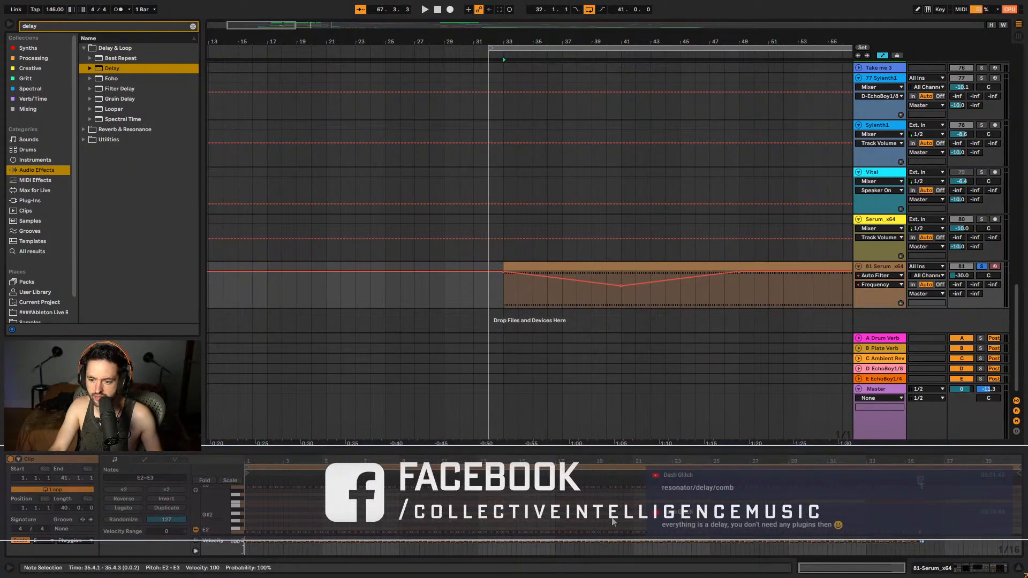
{"action": "key", "text": "Right"}
{"action": "key", "text": "Right"}
{"action": "key", "text": "Right"}
{"action": "key", "text": "Right"}
{"action": "key", "text": "Right"}
{"action": "key", "text": "Right"}
{"action": "key", "text": "Right"}
{"action": "key", "text": "Right"}
{"action": "key", "text": "Right"}
{"action": "key", "text": "Right"}
{"action": "key", "text": "Right"}
{"action": "key", "text": "Right"}
{"action": "key", "text": "Right"}
{"action": "key", "text": "Right"}
{"action": "key", "text": "Right"}
{"action": "key", "text": "Right"}
{"action": "key", "text": "Right"}
{"action": "key", "text": "Right"}
{"action": "key", "text": "Right"}
{"action": "key", "text": "Right"}
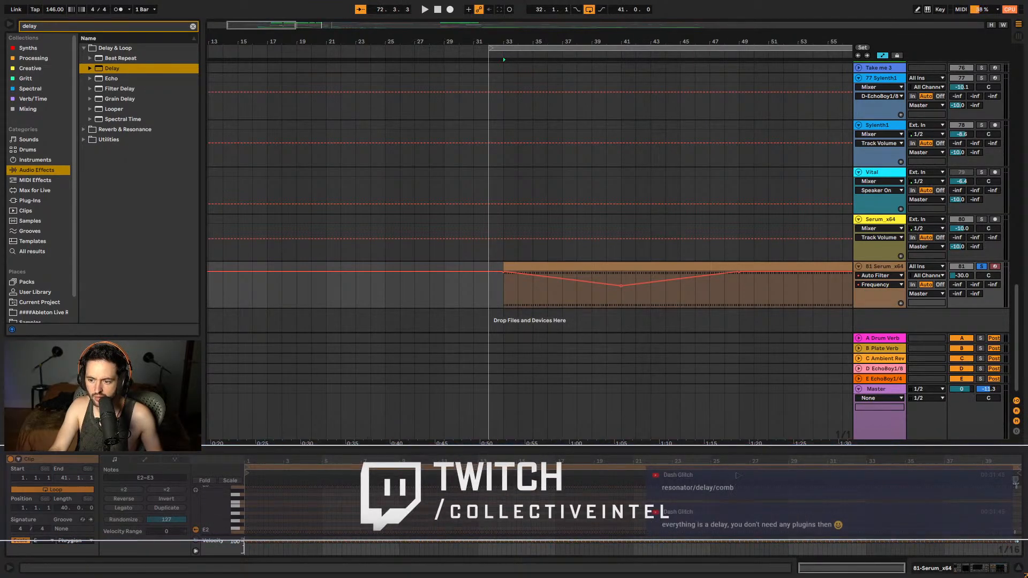
{"action": "key", "text": "space"}
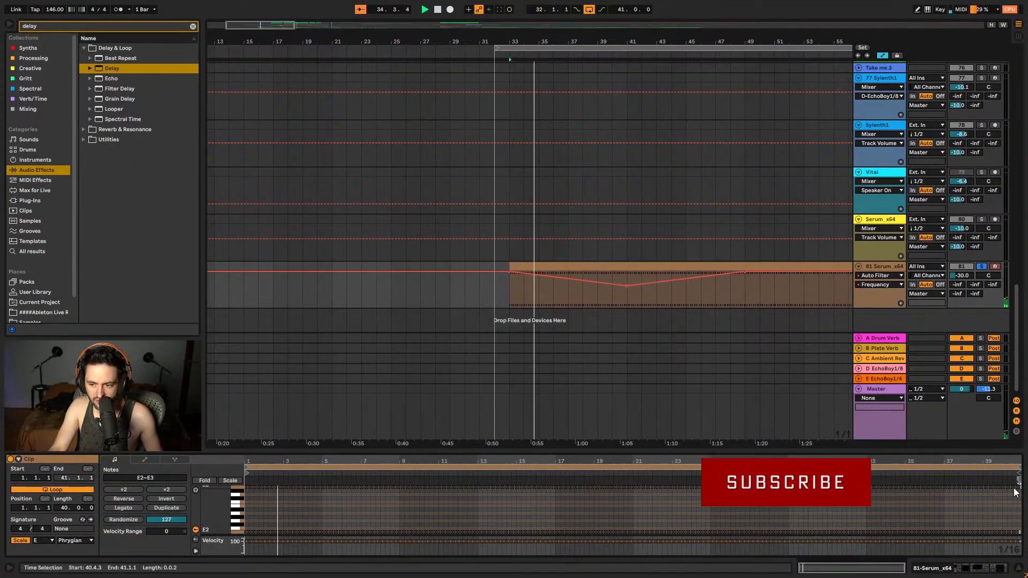
{"action": "left_click", "coordinate": [1017, 506]}
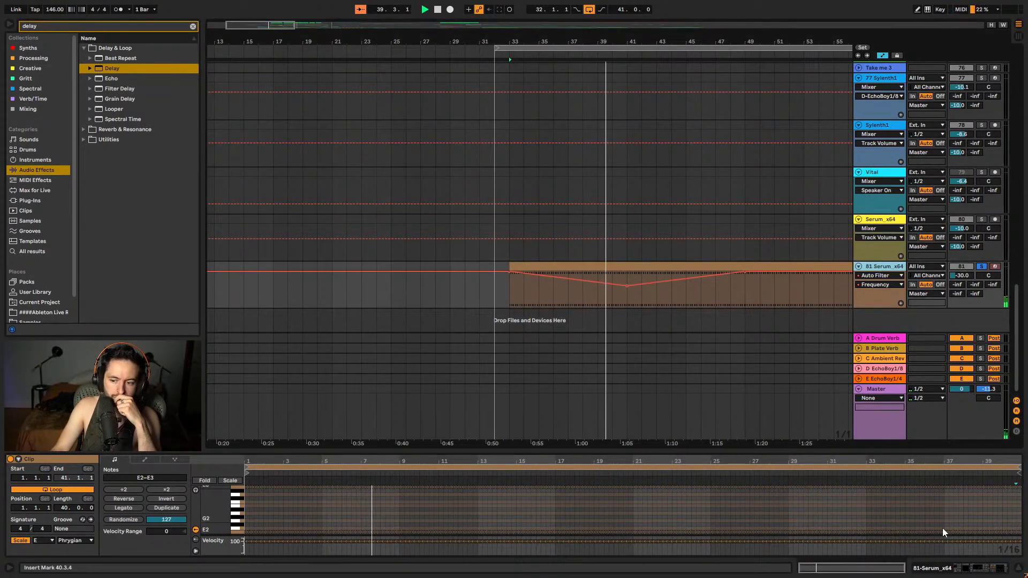
- Turn off the reverb and delay effects inside the Running Water patch in Serum on the 81 Serum_x64 track, and close the plugin
{"action": "key", "text": "shift+Tab"}
{"action": "left_click", "coordinate": [130, 461]}
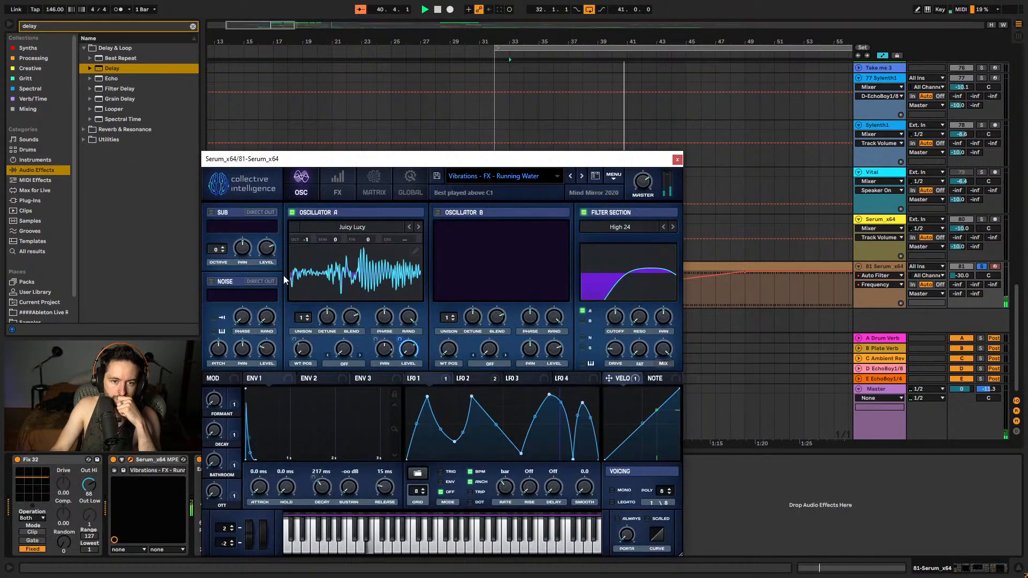
{"action": "left_click", "coordinate": [334, 178]}
{"action": "left_click", "coordinate": [214, 343]}
{"action": "left_click", "coordinate": [215, 359]}
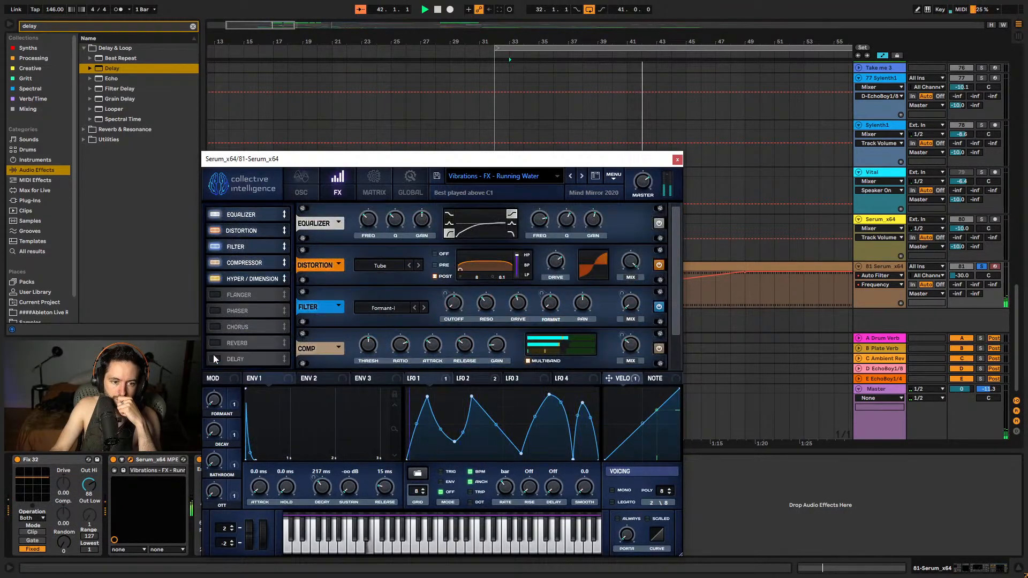
{"action": "left_click", "coordinate": [677, 160]}
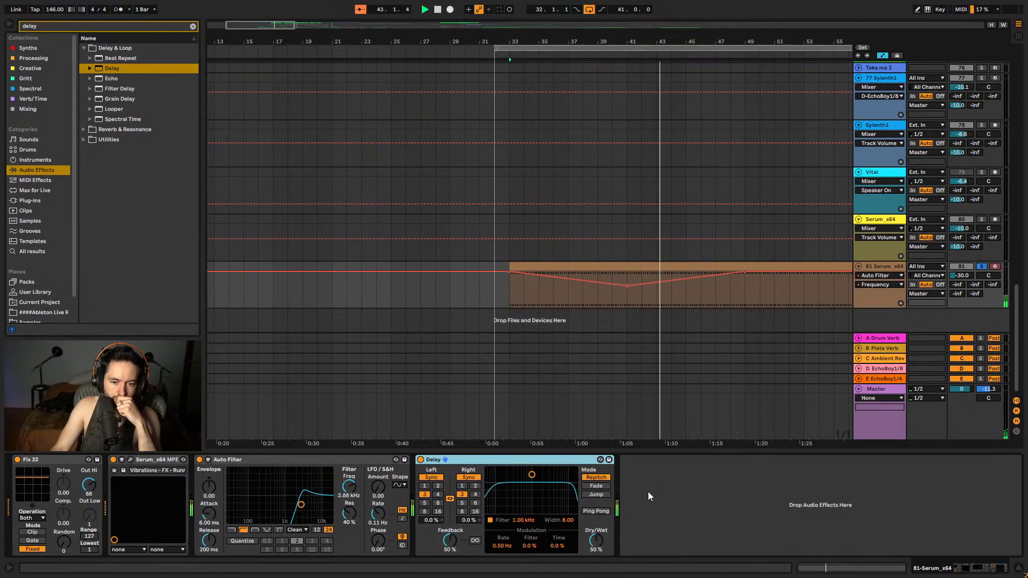
- Turn off the Delay device on 81 Serum_x64, and set its sends to D EchoBoy1/8 and A Drum Verb to 0 dB
{"action": "left_click", "coordinate": [420, 460]}
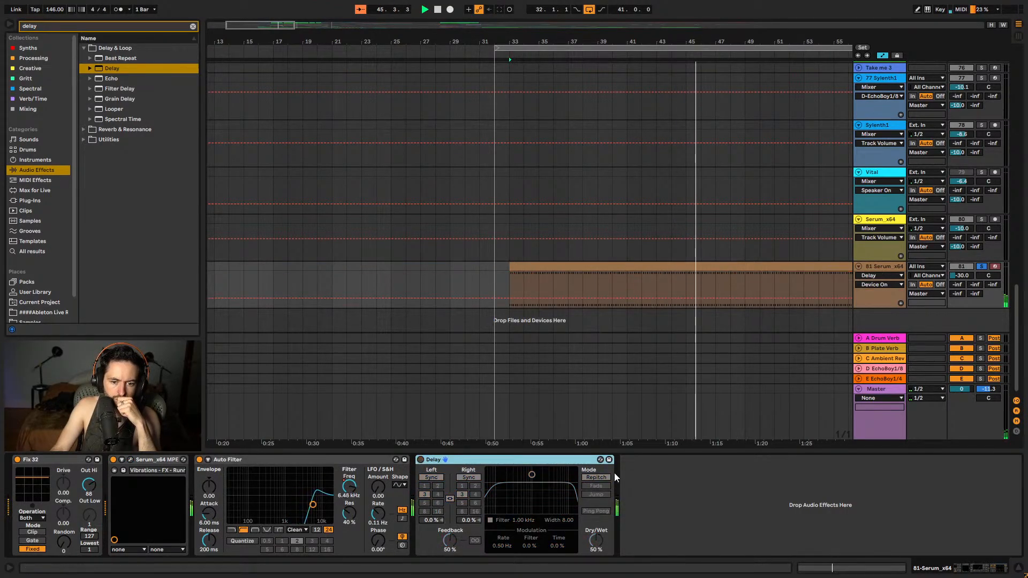
{"action": "left_click_drag", "start_coordinate": [957, 293], "coordinate": [957, 278]}
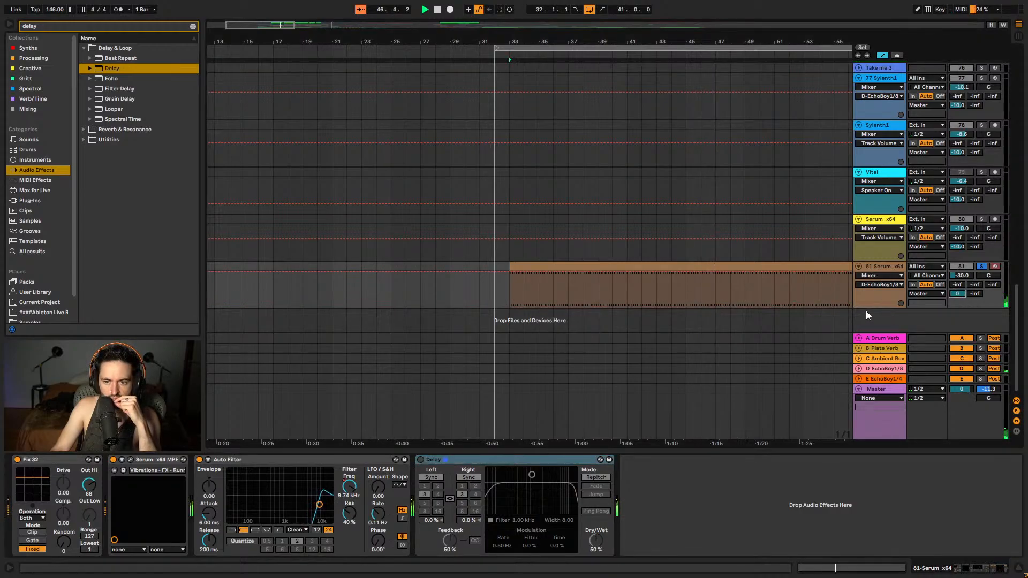
{"action": "left_click_drag", "start_coordinate": [737, 44], "coordinate": [548, 45]}
{"action": "left_click", "coordinate": [956, 284]}
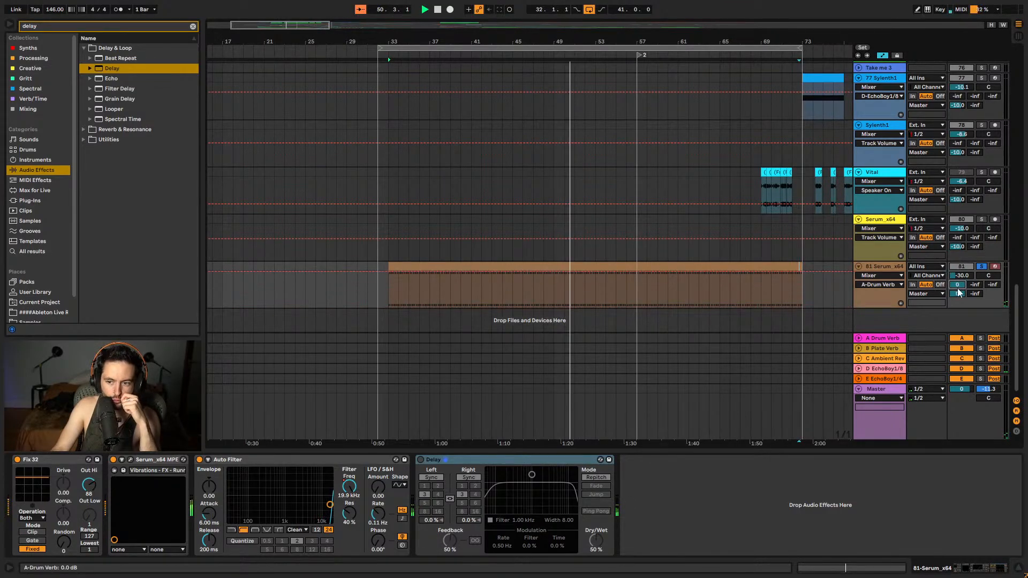
- Play the clip with Fix 32 on and off and with its Out Hi lowered to 52, and delete the device
{"action": "left_click", "coordinate": [577, 266]}
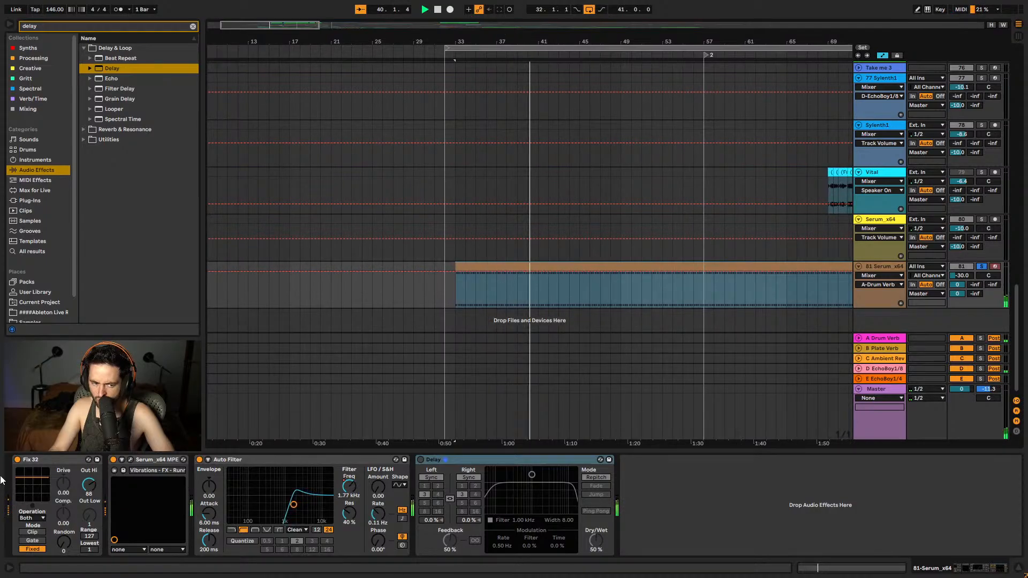
{"action": "left_click", "coordinate": [18, 459]}
{"action": "left_click", "coordinate": [17, 460]}
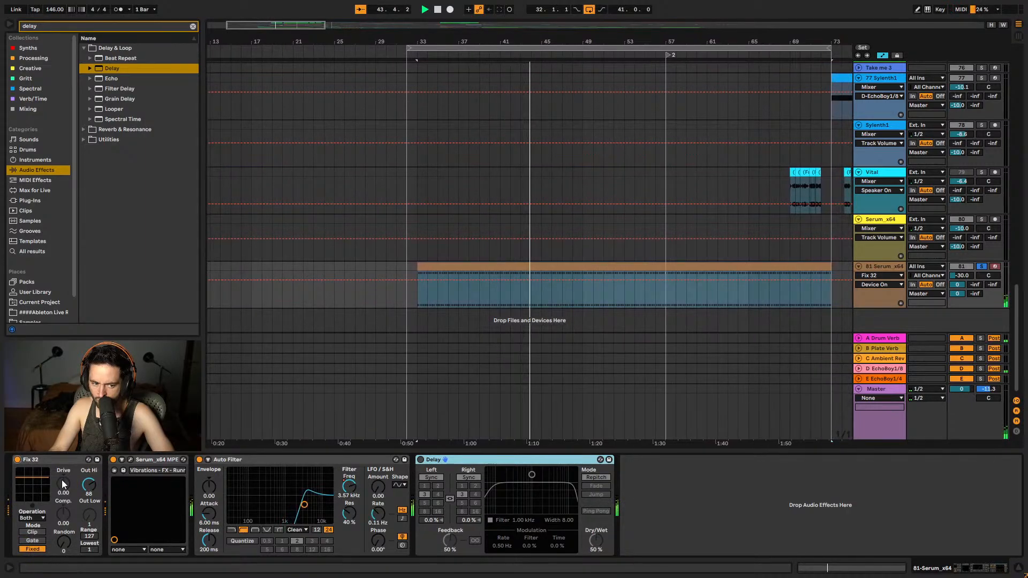
{"action": "left_click_drag", "start_coordinate": [89, 485], "coordinate": [89, 504]}
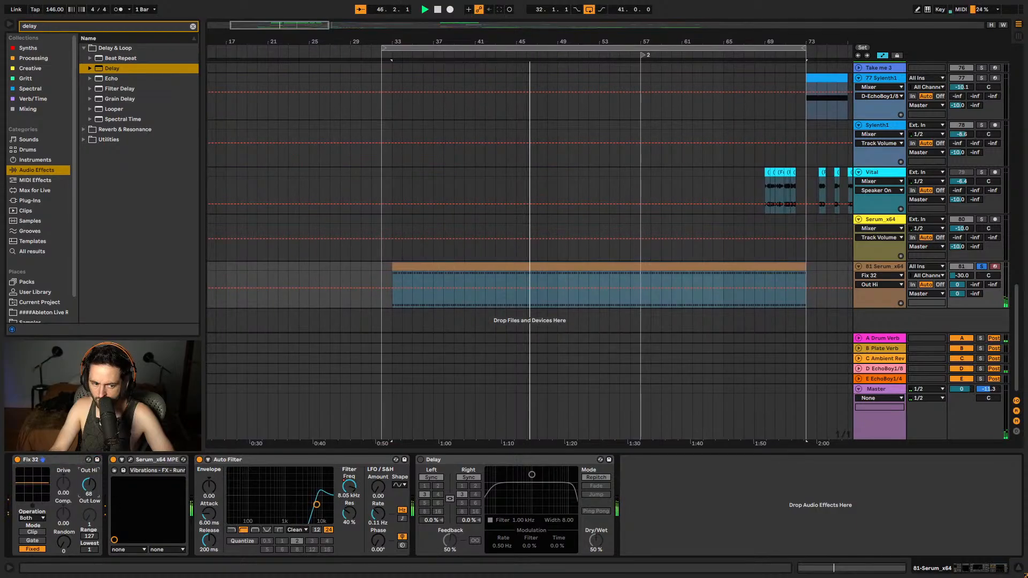
{"action": "left_click", "coordinate": [17, 460]}
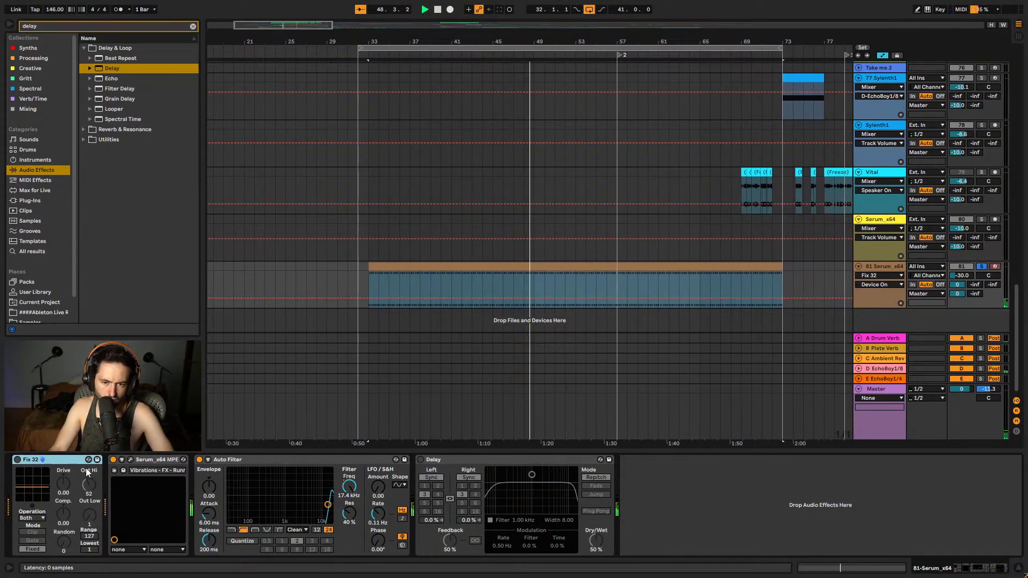
{"action": "key", "text": "Delete"}
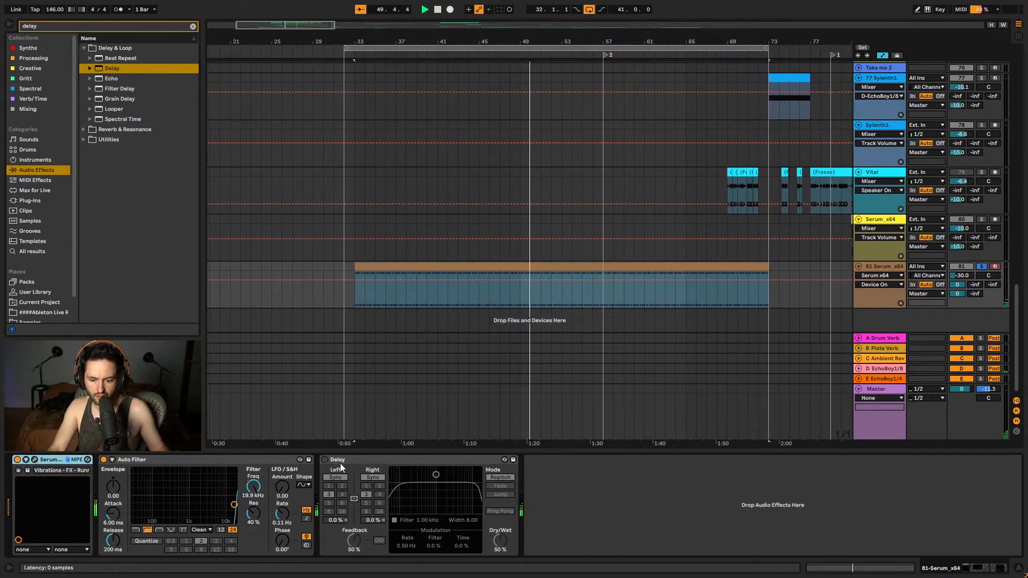
- Show the Auto Filter Frequency automation on 81 Serum_x64 and duplicate its bars 33–49 curve onto bars 49–65
{"action": "left_click", "coordinate": [882, 55]}
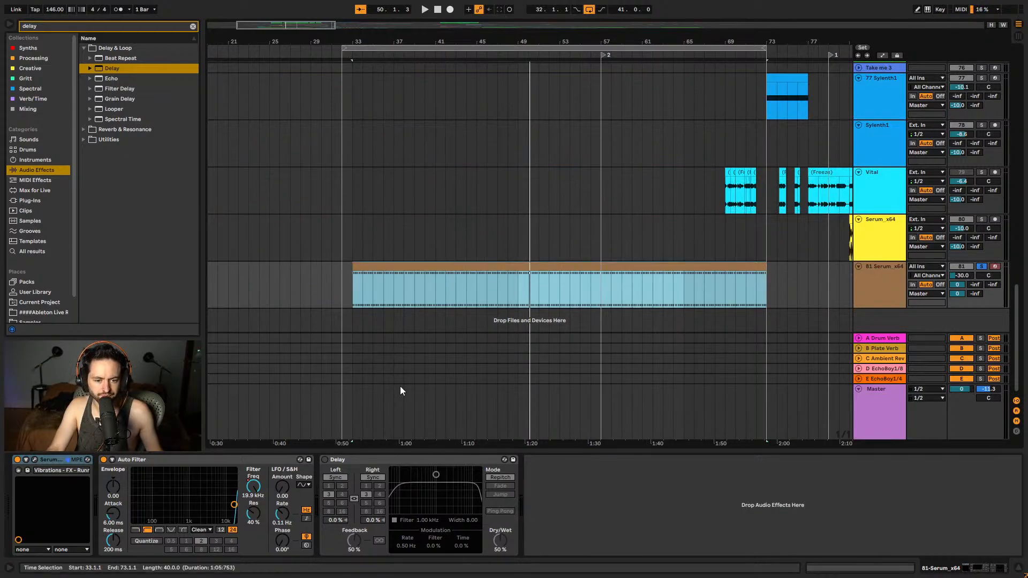
{"action": "key", "text": "space"}
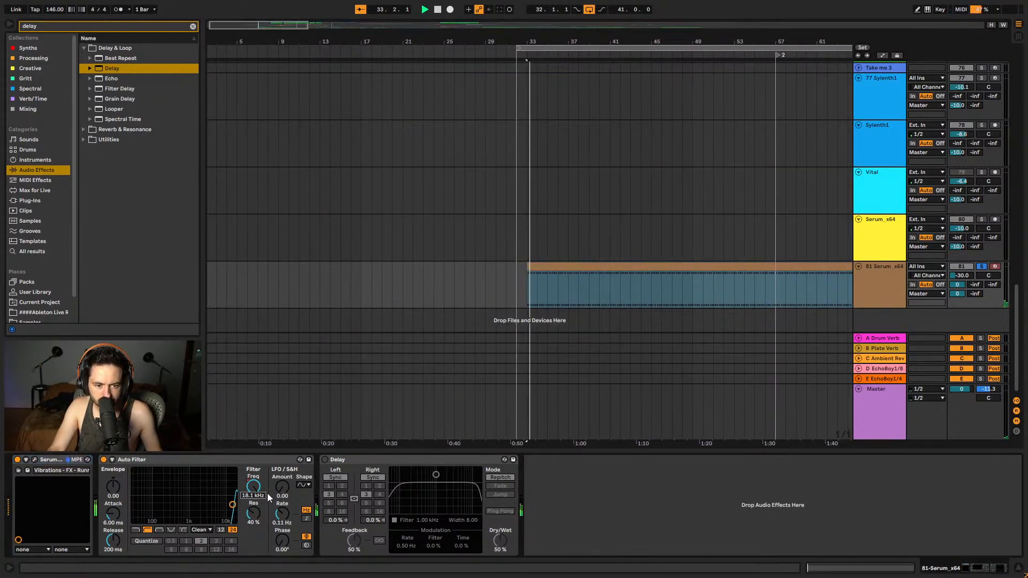
{"action": "right_click", "coordinate": [260, 489]}
{"action": "left_click", "coordinate": [261, 493]}
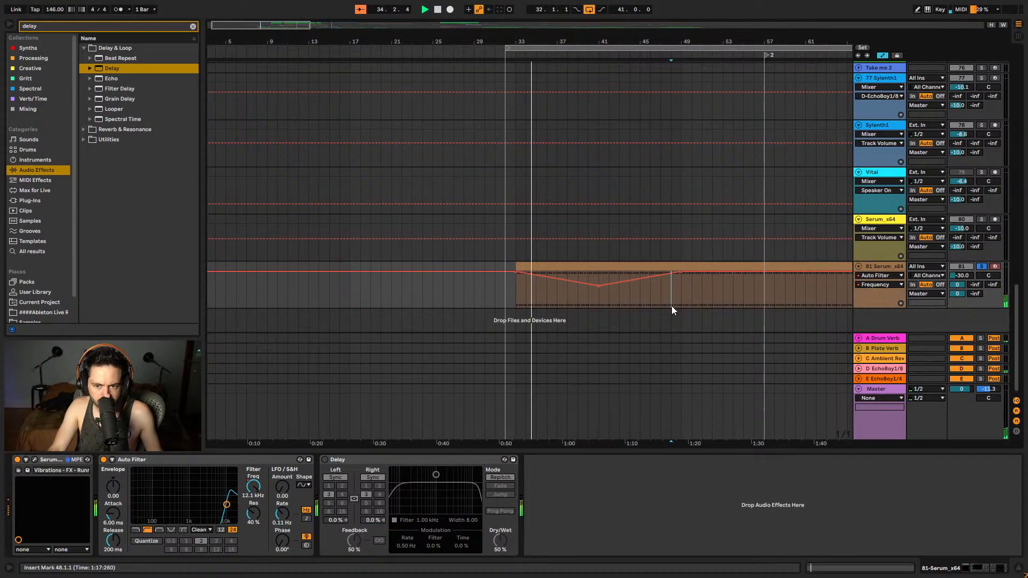
{"action": "left_click_drag", "start_coordinate": [739, 39], "coordinate": [475, 75]}
{"action": "left_click_drag", "start_coordinate": [409, 290], "coordinate": [252, 300]}
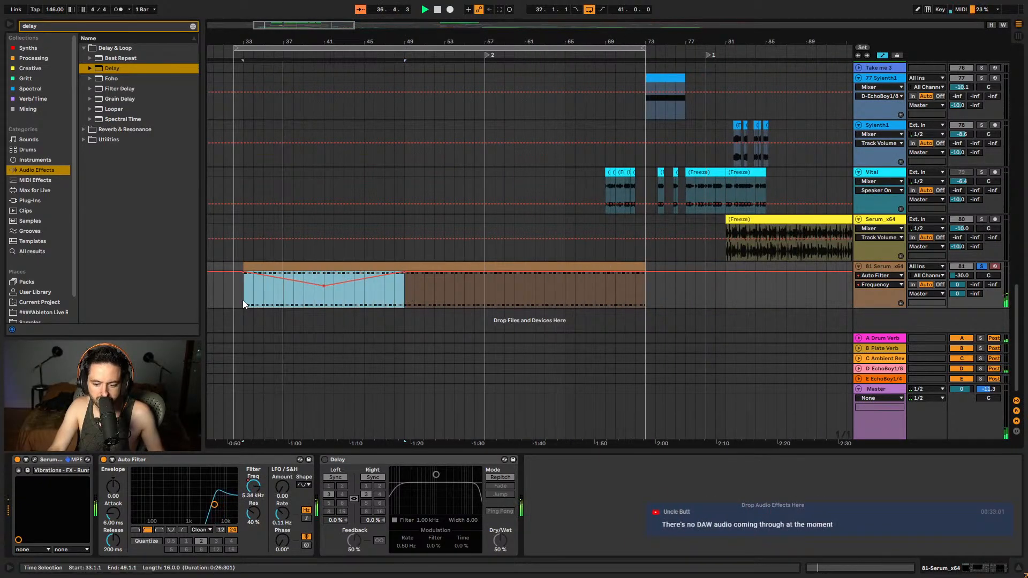
{"action": "key", "text": "ctrl+d"}
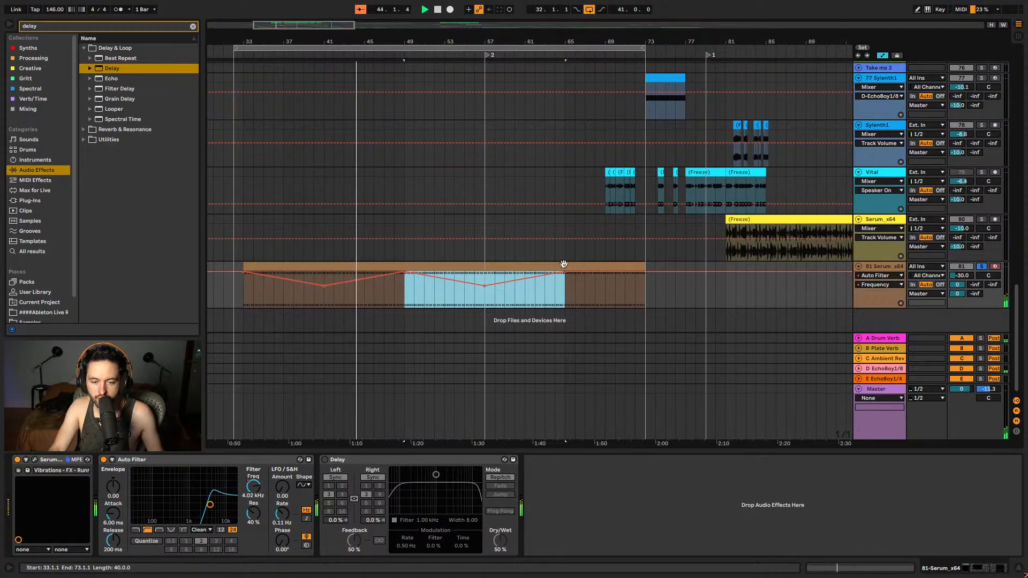
- Unsolo 81 Serum_x64 to hear it in the full mix and set its A Drum Verb send to -10 dB
{"action": "left_click", "coordinate": [981, 267]}
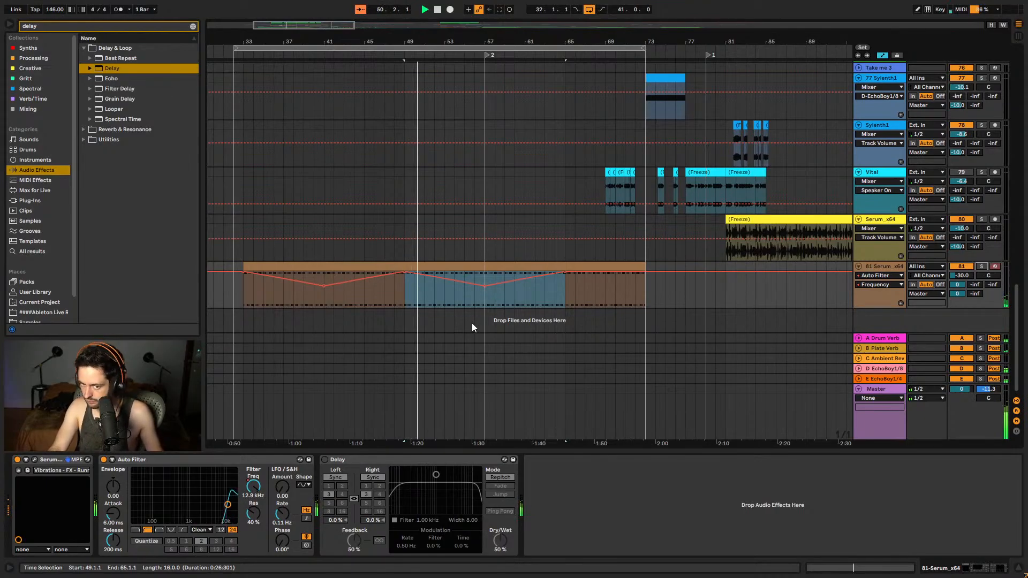
{"action": "left_click", "coordinate": [391, 290]}
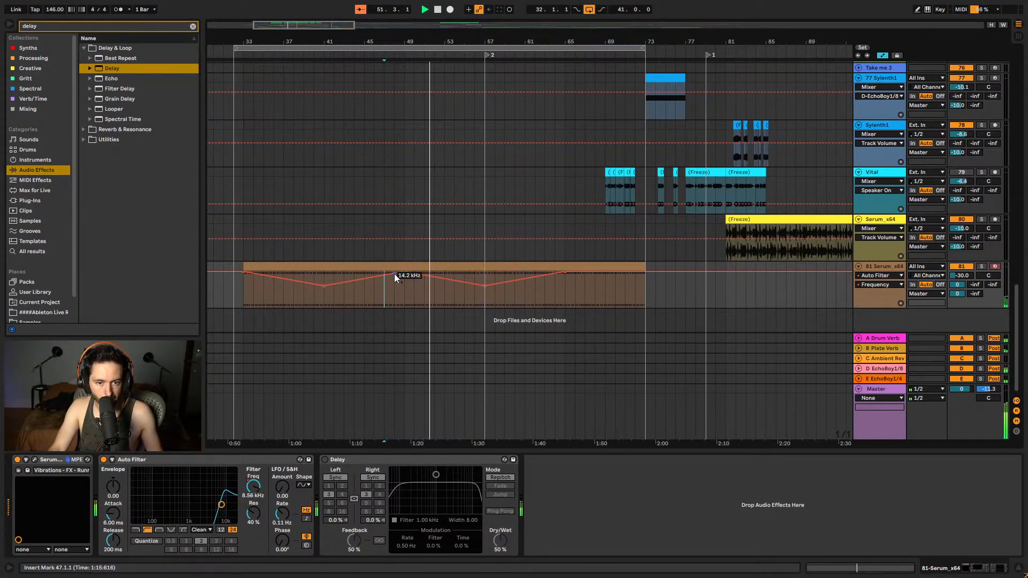
{"action": "left_click", "coordinate": [406, 289]}
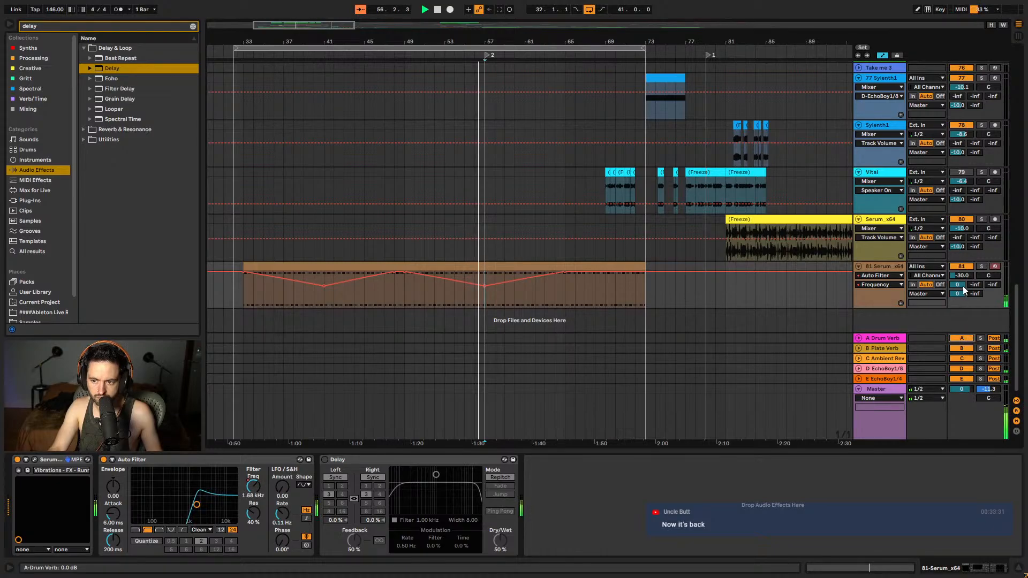
{"action": "left_click_drag", "start_coordinate": [964, 287], "coordinate": [964, 292]}
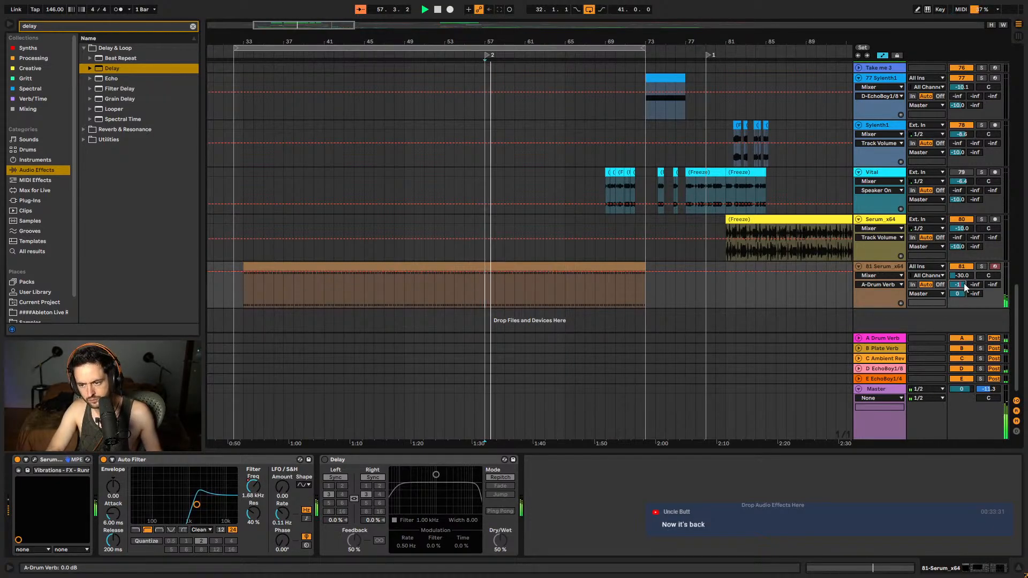
{"action": "type", "text": "0"}
{"action": "key", "text": "Return"}
{"action": "left_click", "coordinate": [982, 269]}
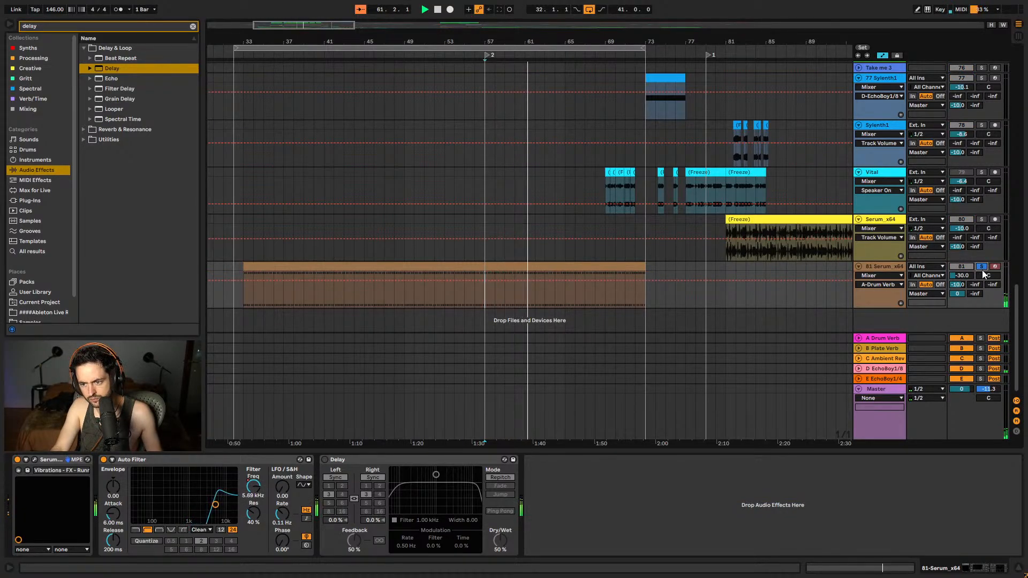
- Copy EchoBoy from the D EchoBoy1/8 return to the end of 81 Serum_x64's device chain and clear the track's A and D sends
{"action": "left_click", "coordinate": [879, 379]}
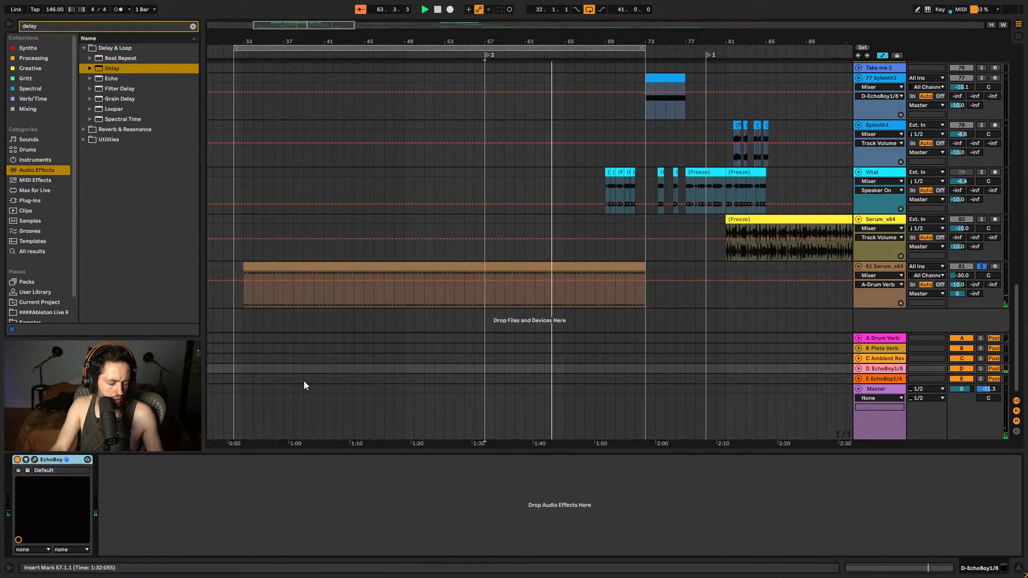
{"action": "left_click", "coordinate": [415, 276]}
{"action": "right_click", "coordinate": [602, 531]}
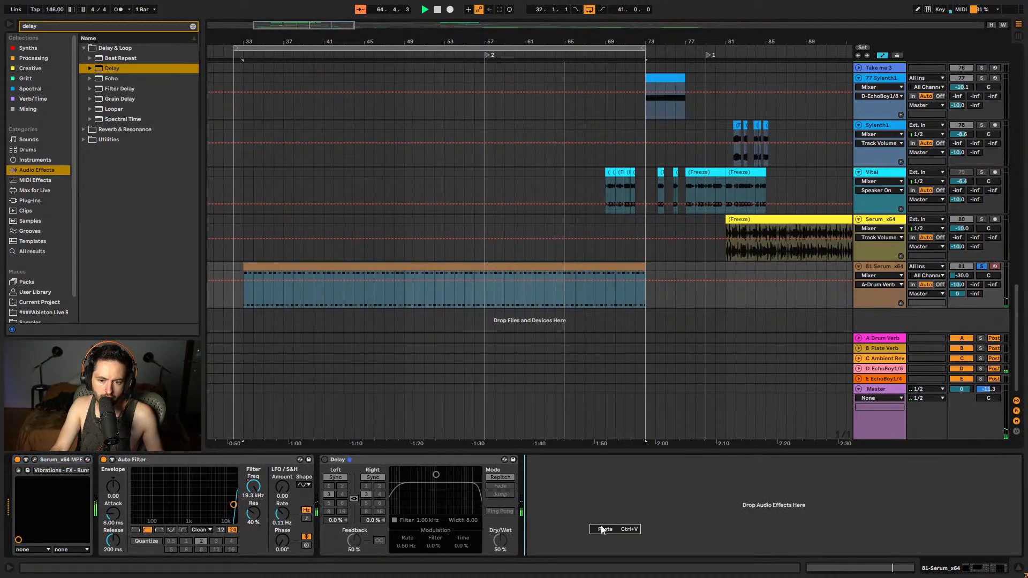
{"action": "key", "text": "ctrl+v"}
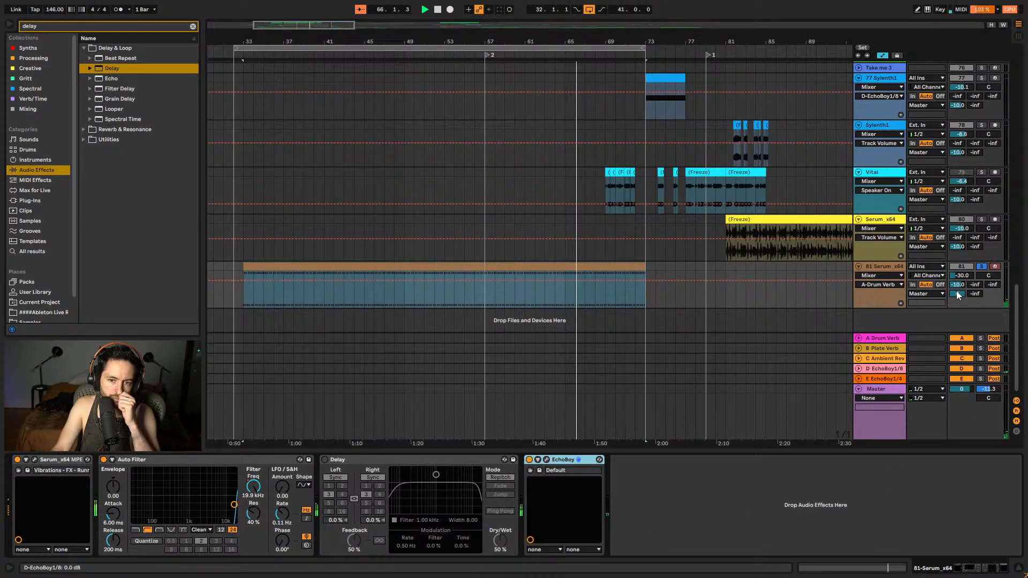
{"action": "left_click", "coordinate": [546, 460]}
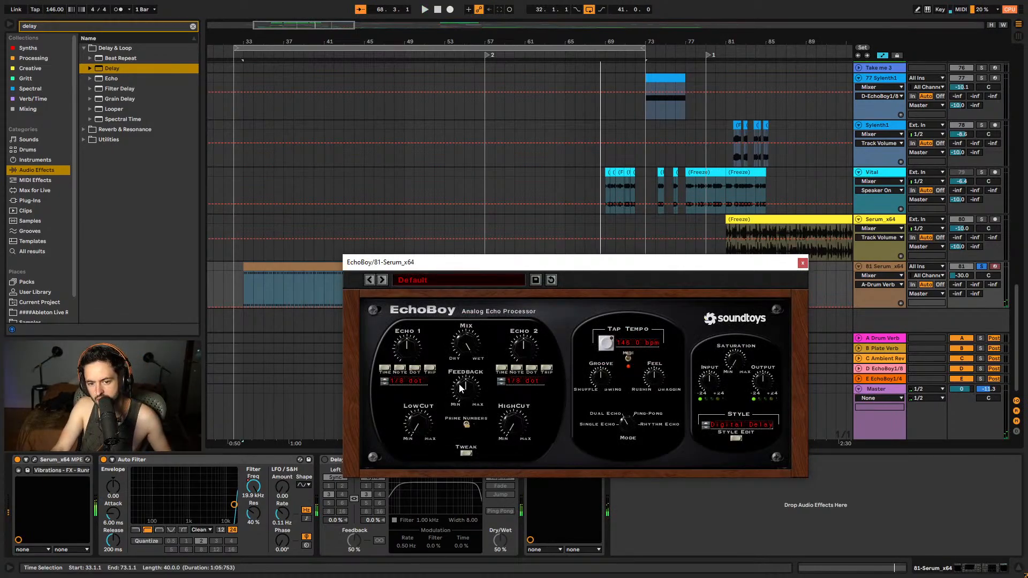
{"action": "key", "text": "space"}
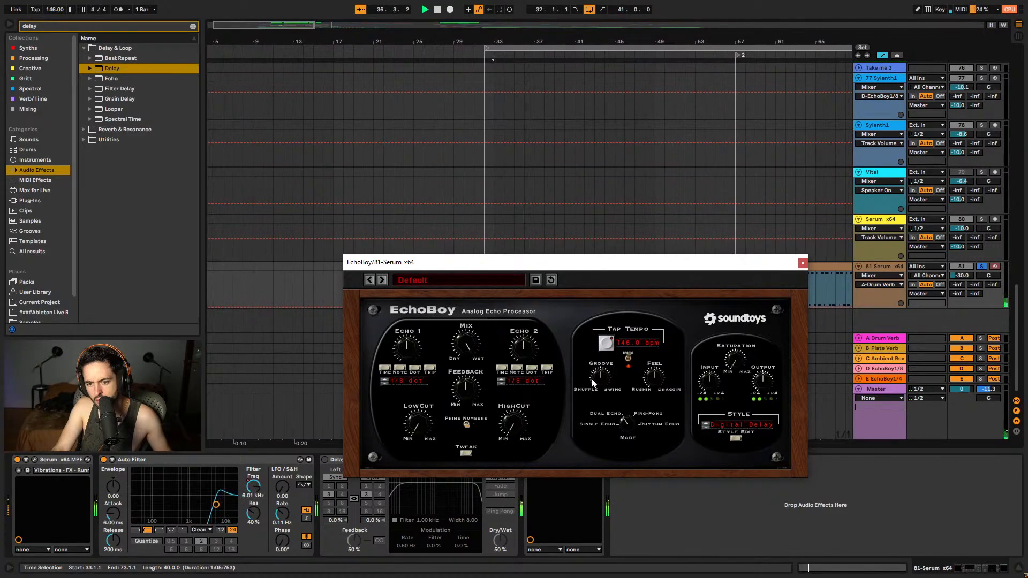
{"action": "left_click", "coordinate": [802, 263]}
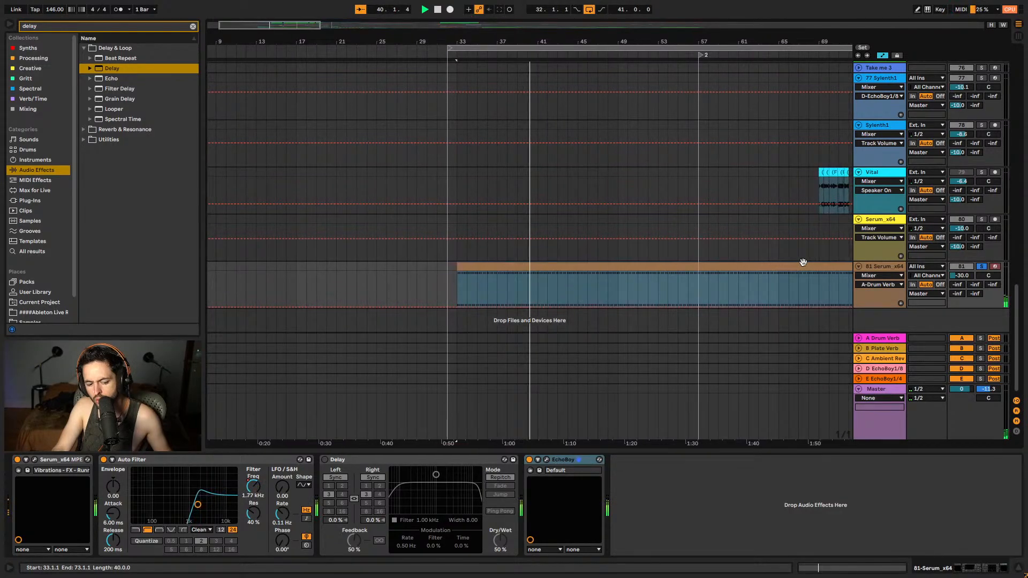
- Switch EchoBoy on 81 Serum_x64 to Ping-Pong mode, play it back, and close the plugin
{"action": "left_click", "coordinate": [547, 460]}
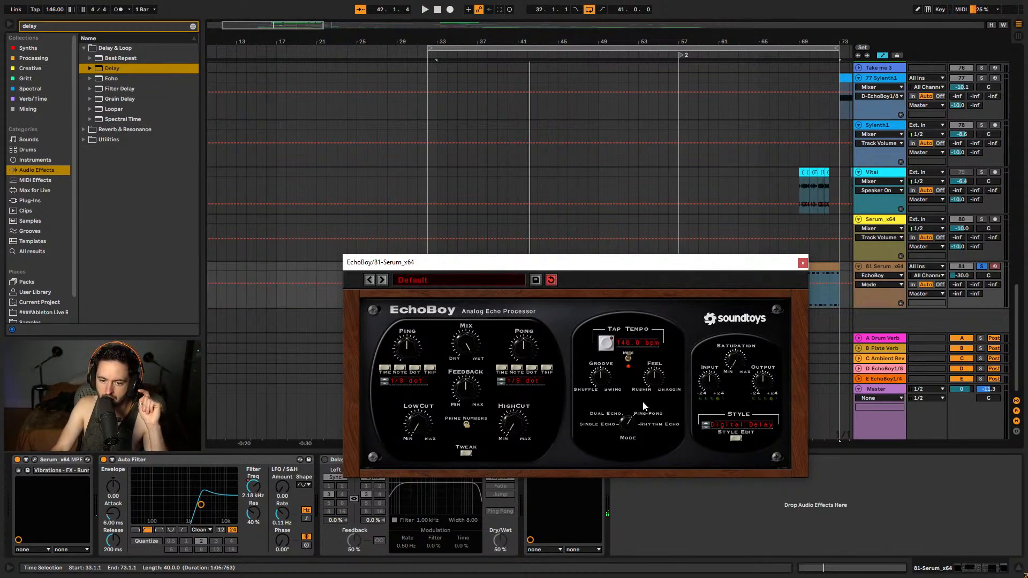
{"action": "key", "text": "space"}
{"action": "left_click", "coordinate": [803, 263]}
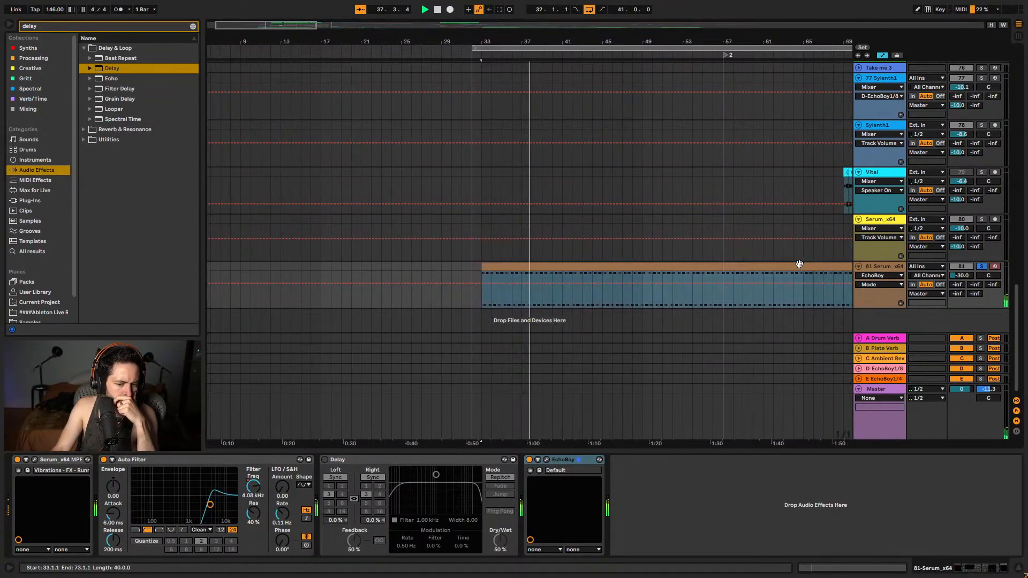
- Solo the Kick&Bass track and play it together with 81 Serum_x64
{"action": "scroll", "coordinate": [1001, 67], "scroll_direction": "up", "scroll_amount": 15}
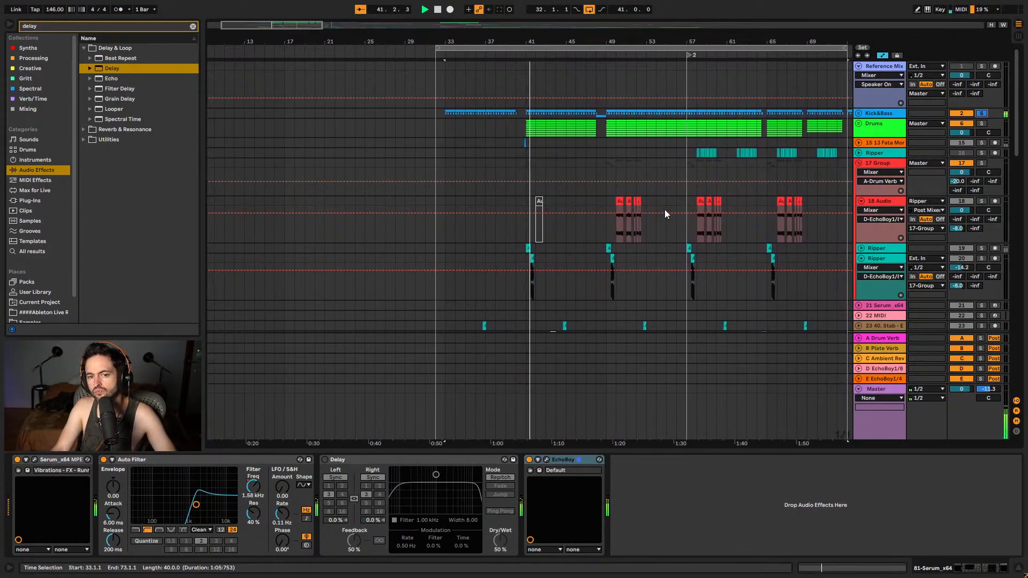
{"action": "scroll", "coordinate": [661, 209], "scroll_direction": "down", "scroll_amount": 5}
{"action": "scroll", "coordinate": [655, 211], "scroll_direction": "down", "scroll_amount": 15}
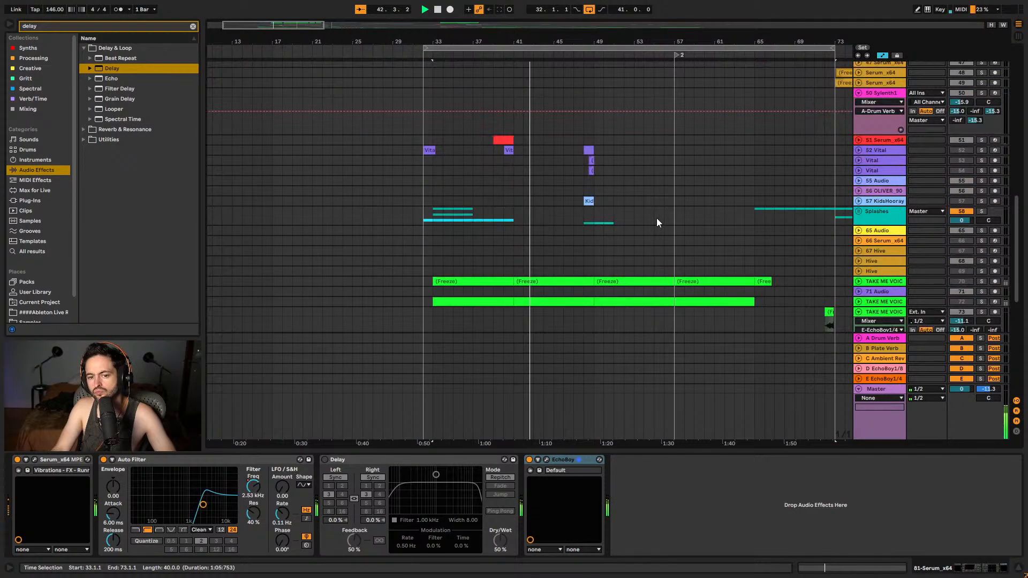
{"action": "scroll", "coordinate": [660, 217], "scroll_direction": "down", "scroll_amount": 10}
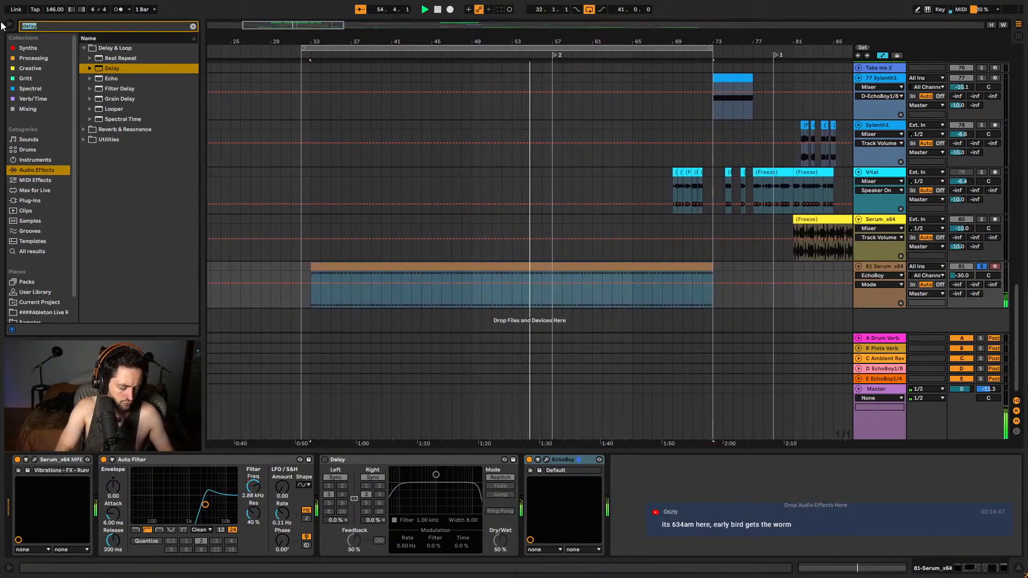
- Find the ShaperBox 2 plug-in and insert it between Delay and EchoBoy on 81 Serum_x64
{"action": "key", "text": "ctrl+f"}
{"action": "type", "text": "shaper"}
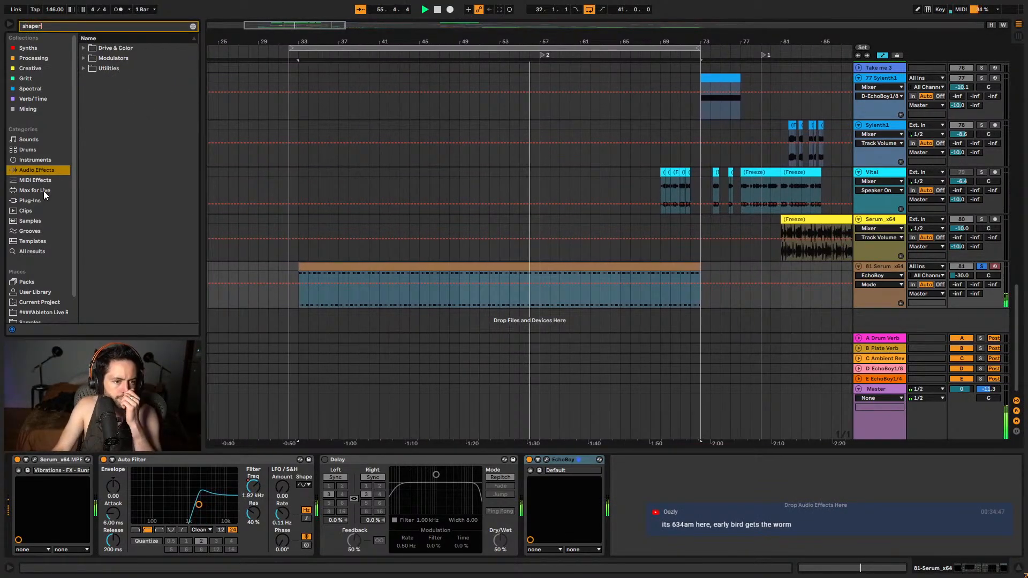
{"action": "left_click", "coordinate": [42, 201]}
{"action": "left_click_drag", "start_coordinate": [98, 69], "coordinate": [520, 487]}
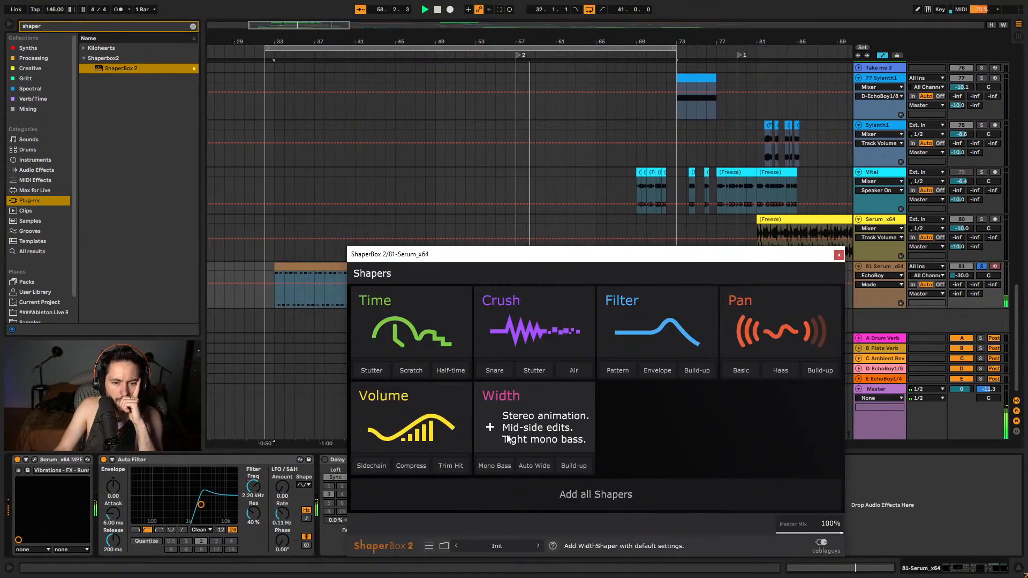
- Add the Volume shaper in ShaperBox 2 with the last Sidechain curve and set its LFO length to 1/4
{"action": "left_click", "coordinate": [433, 436]}
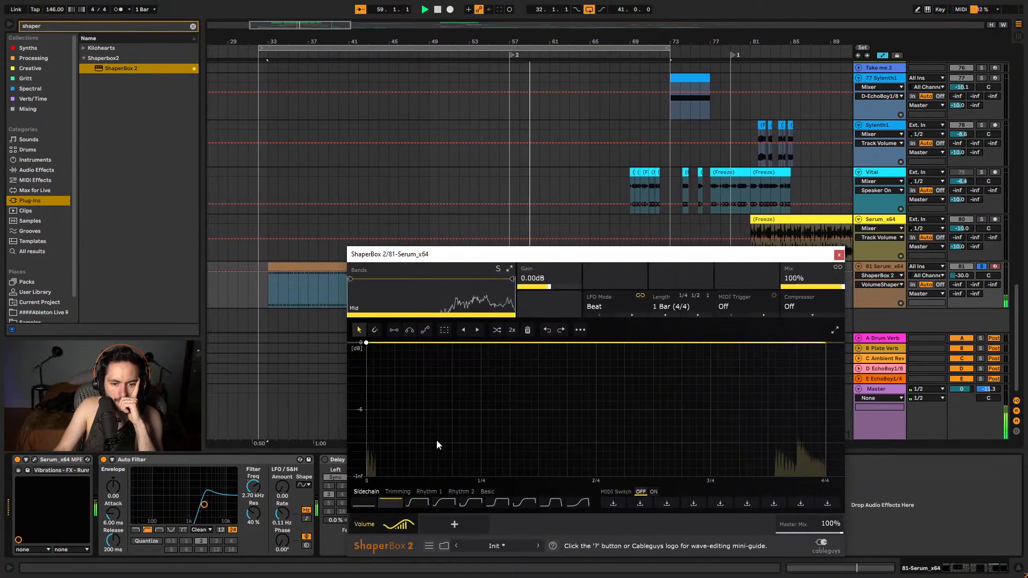
{"action": "left_click", "coordinate": [581, 503]}
{"action": "left_click", "coordinate": [677, 310]}
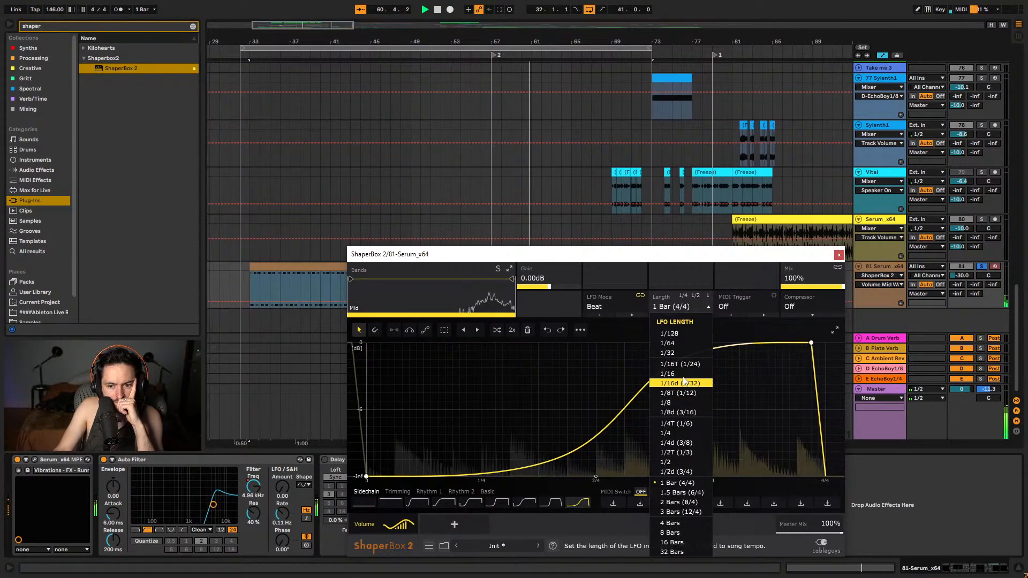
{"action": "left_click", "coordinate": [685, 434]}
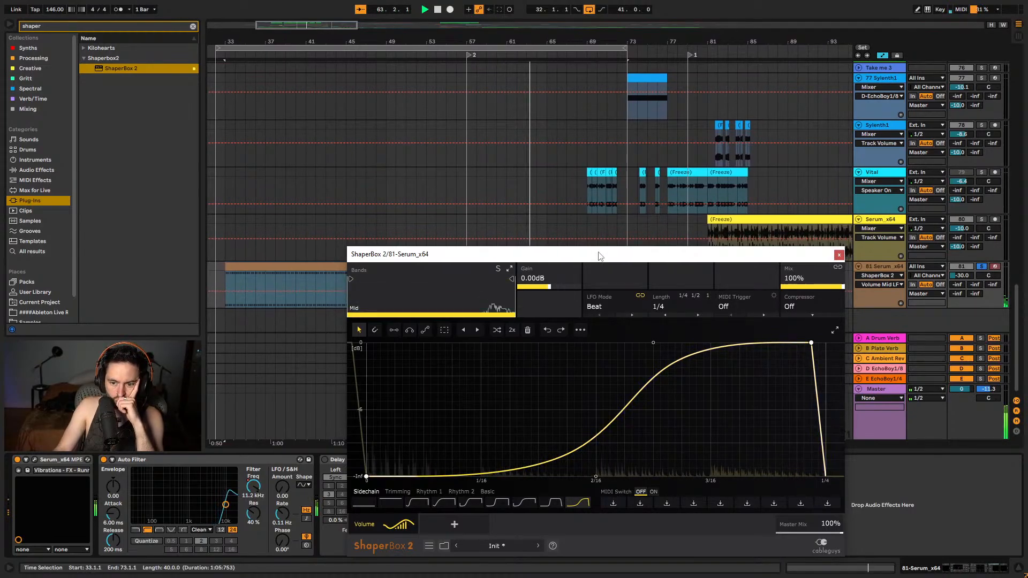
- Move ShaperBox 2 after EchoBoy in the device chain and reopen its window
{"action": "left_click_drag", "start_coordinate": [598, 254], "coordinate": [491, 58]}
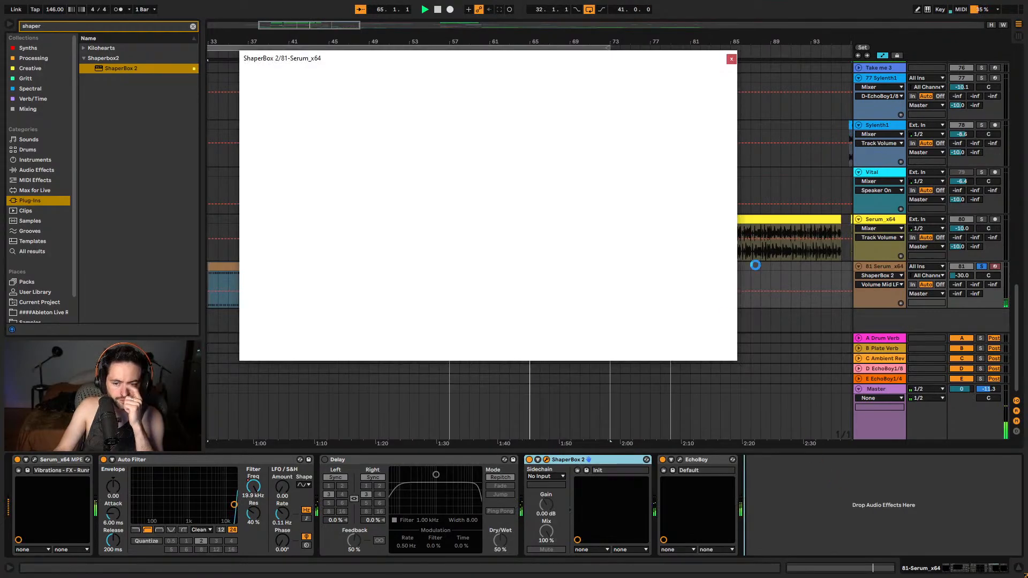
{"action": "left_click", "coordinate": [724, 75]}
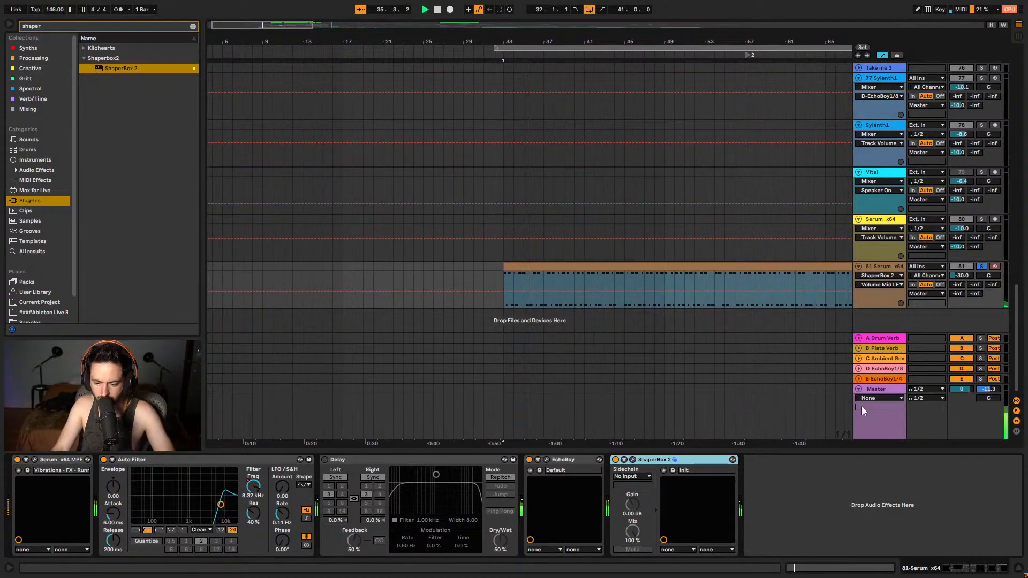
{"action": "left_click", "coordinate": [633, 460]}
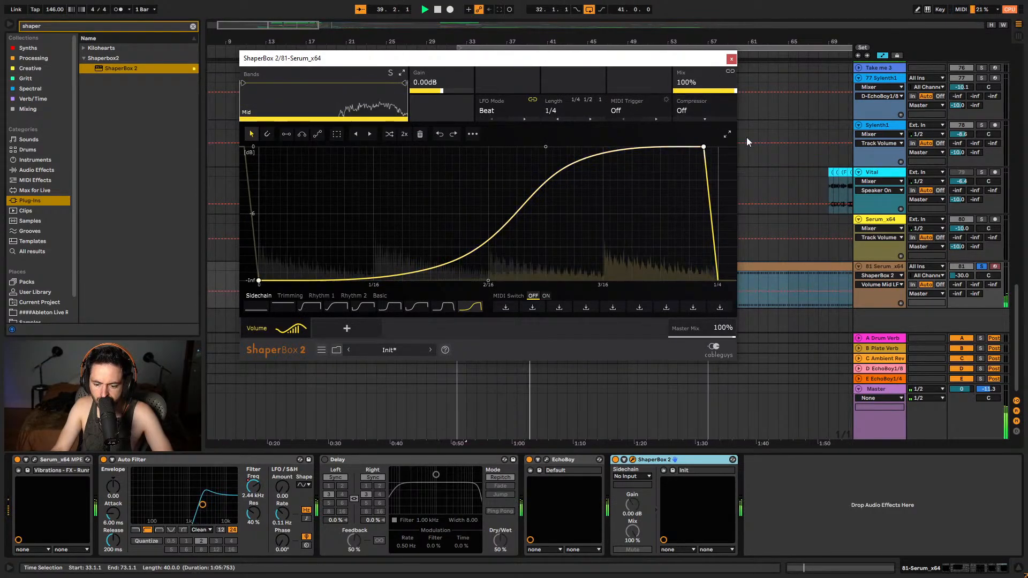
- Switch the ShaperBox 2 volume curve to Sidechain 5, lower its band Mix to 54%, and play the part in the full mix
{"action": "left_click", "coordinate": [416, 306]}
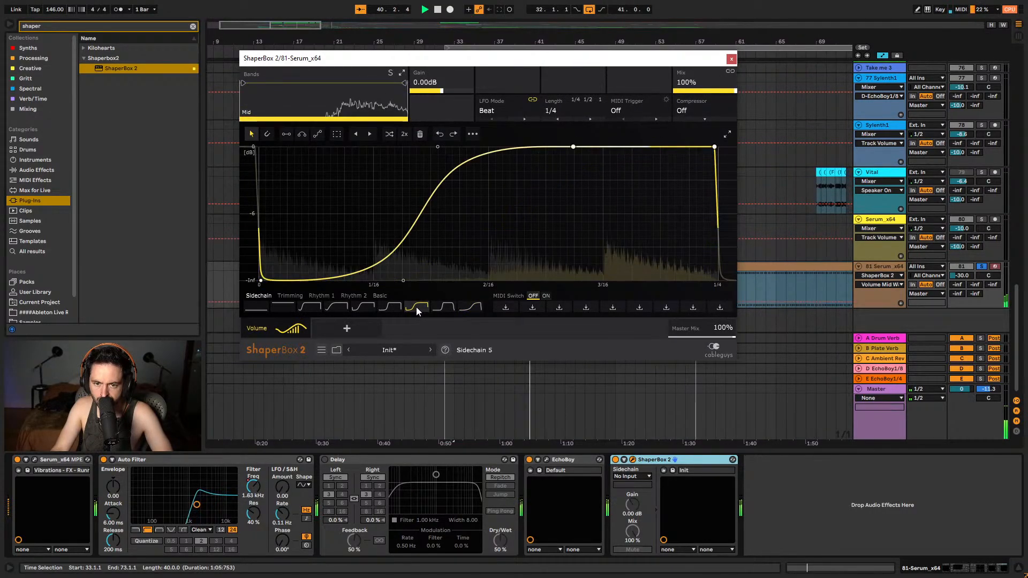
{"action": "left_click", "coordinate": [731, 93]}
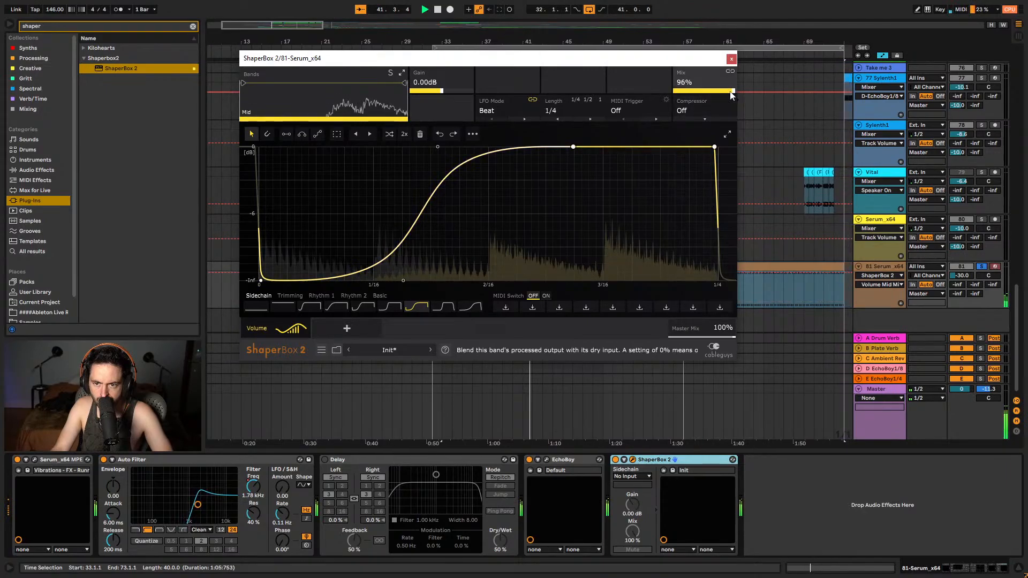
{"action": "left_click_drag", "start_coordinate": [731, 93], "coordinate": [702, 98]}
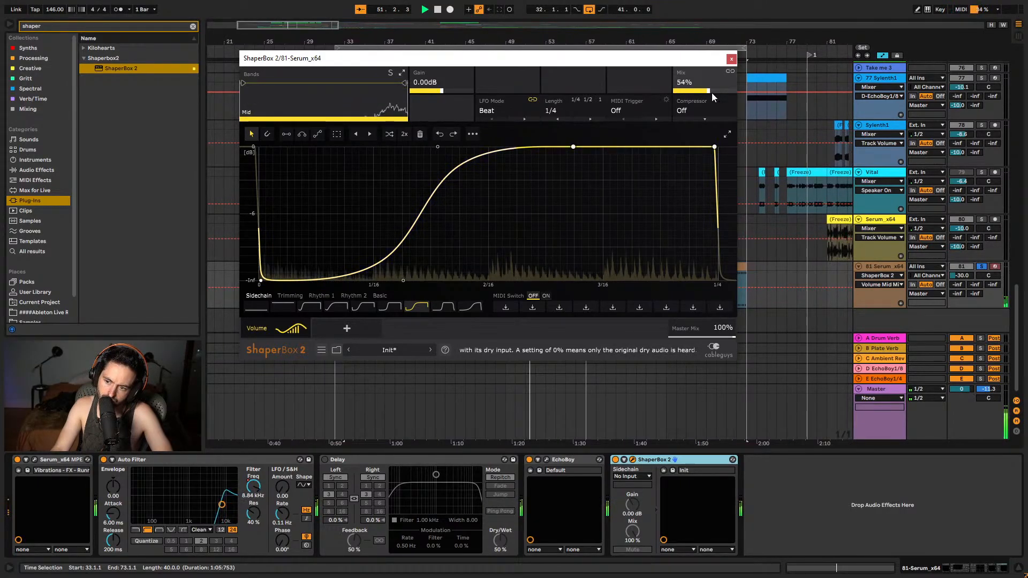
{"action": "left_click_drag", "start_coordinate": [712, 57], "coordinate": [725, 153]}
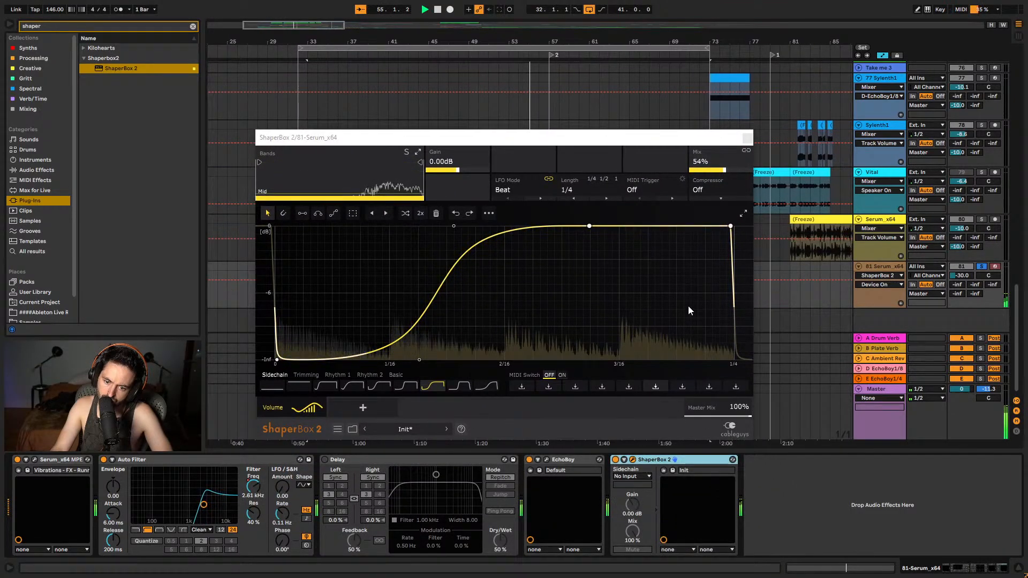
{"action": "key", "text": "ctrl+alt+p"}
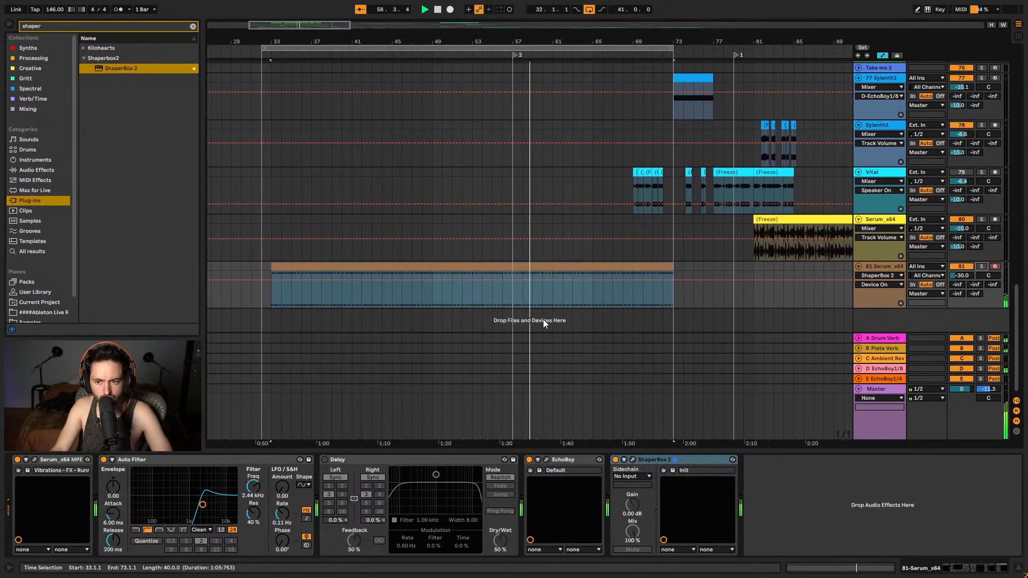
{"action": "left_click", "coordinate": [261, 275]}
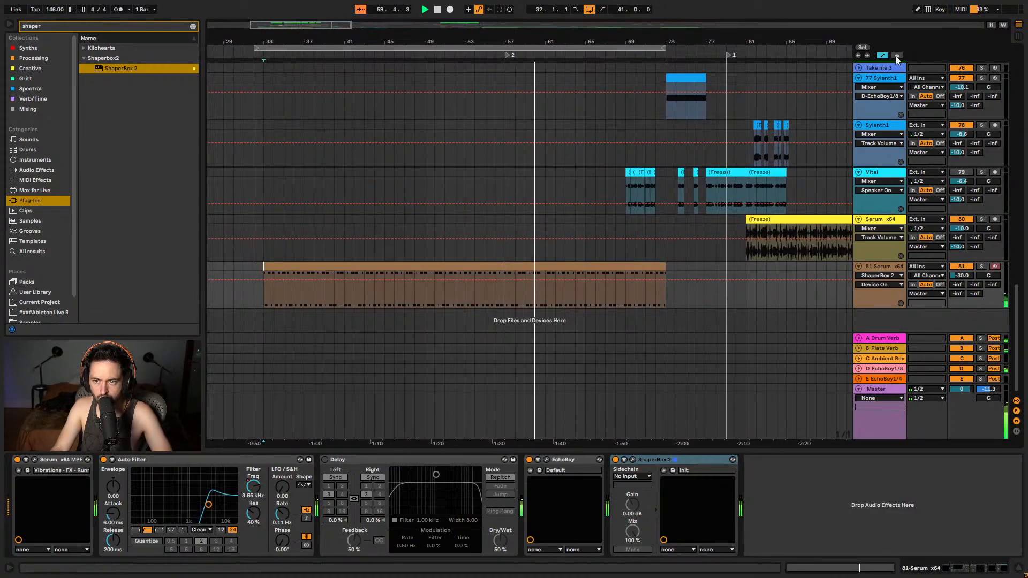
- Hide the automation lanes, turn the frozen Vital track back on and focus on its clips around bar 71
{"action": "left_click", "coordinate": [881, 56]}
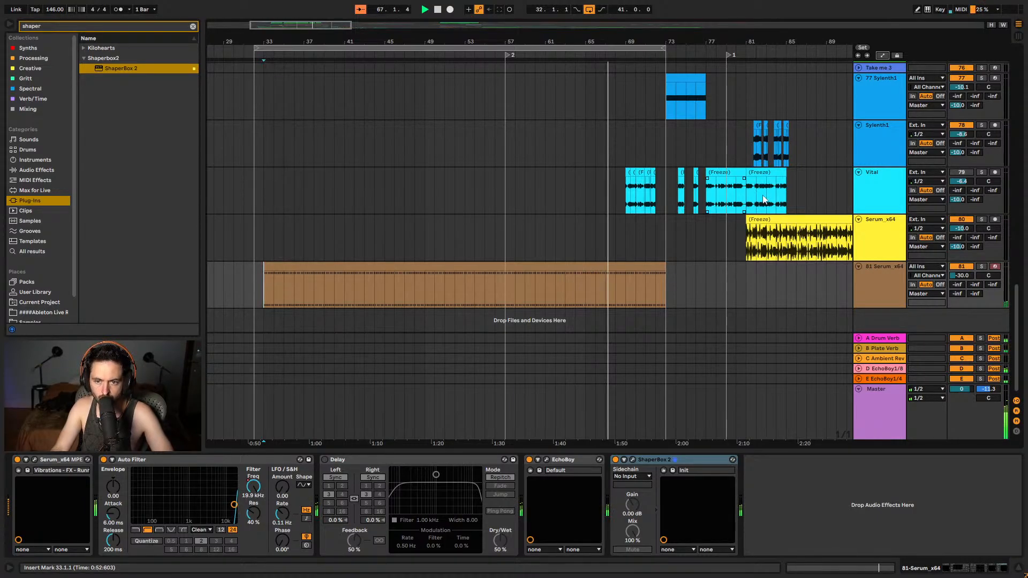
{"action": "left_click", "coordinate": [959, 173]}
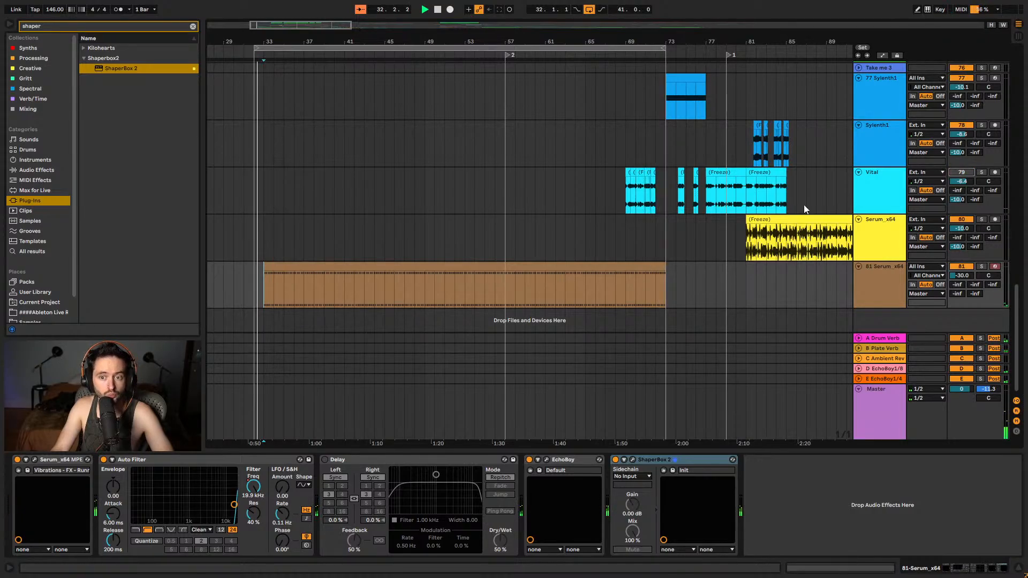
{"action": "left_click", "coordinate": [647, 183]}
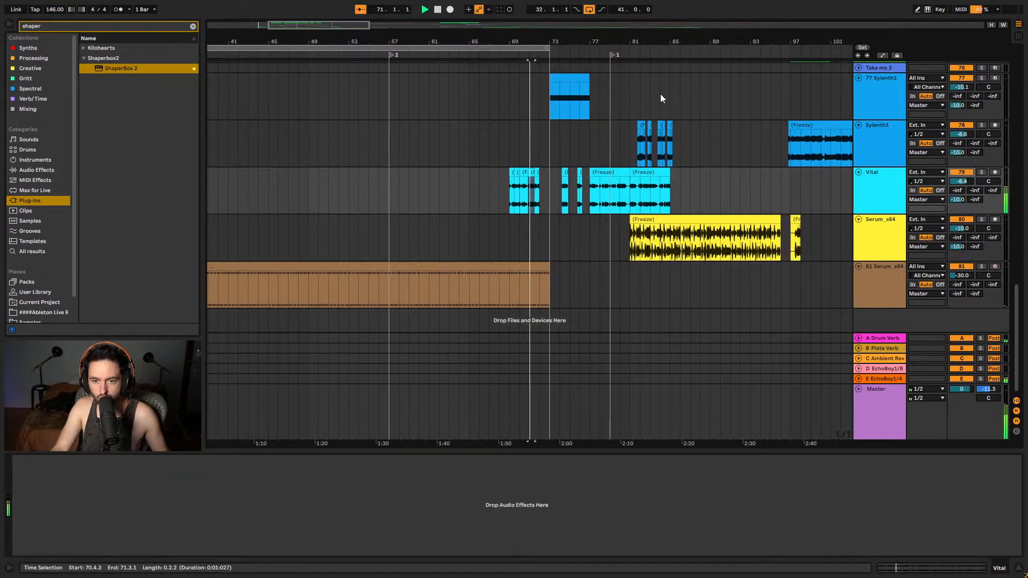
{"action": "left_click_drag", "start_coordinate": [520, 41], "coordinate": [546, 190]}
{"action": "left_click", "coordinate": [330, 179]}
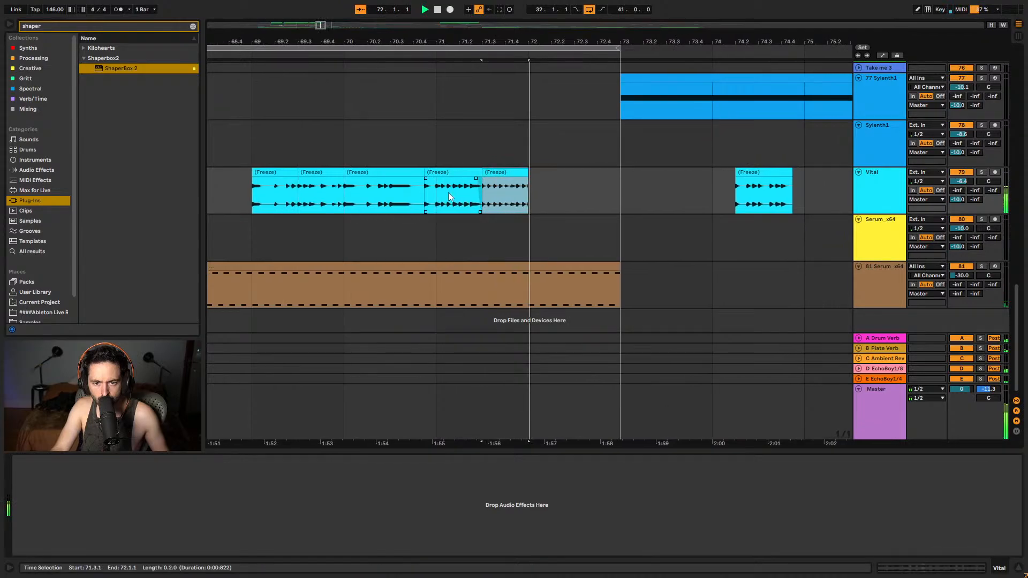
- Move the four Vital clips starting at bar 69 to bar 75, leaving the clip at 71.3 in place, and play the arrangement
{"action": "left_click", "coordinate": [429, 175]}
{"action": "left_click", "coordinate": [262, 175], "text": "shift"}
{"action": "left_click_drag", "start_coordinate": [263, 175], "coordinate": [825, 202]}
{"action": "left_click", "coordinate": [509, 172]}
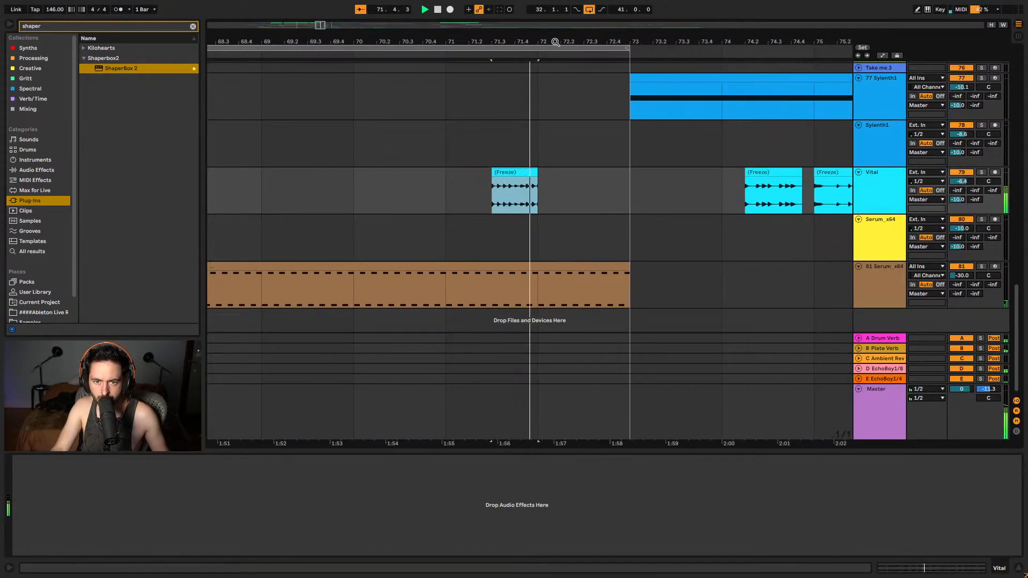
{"action": "key", "text": "minus"}
{"action": "key", "text": "minus"}
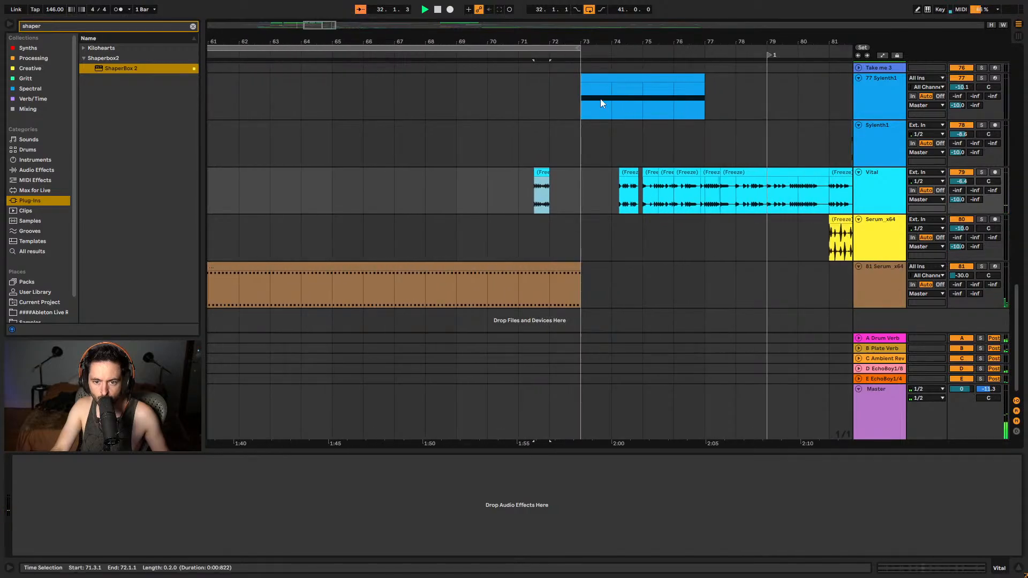
{"action": "scroll", "coordinate": [571, 241], "scroll_direction": "up", "scroll_amount": 5}
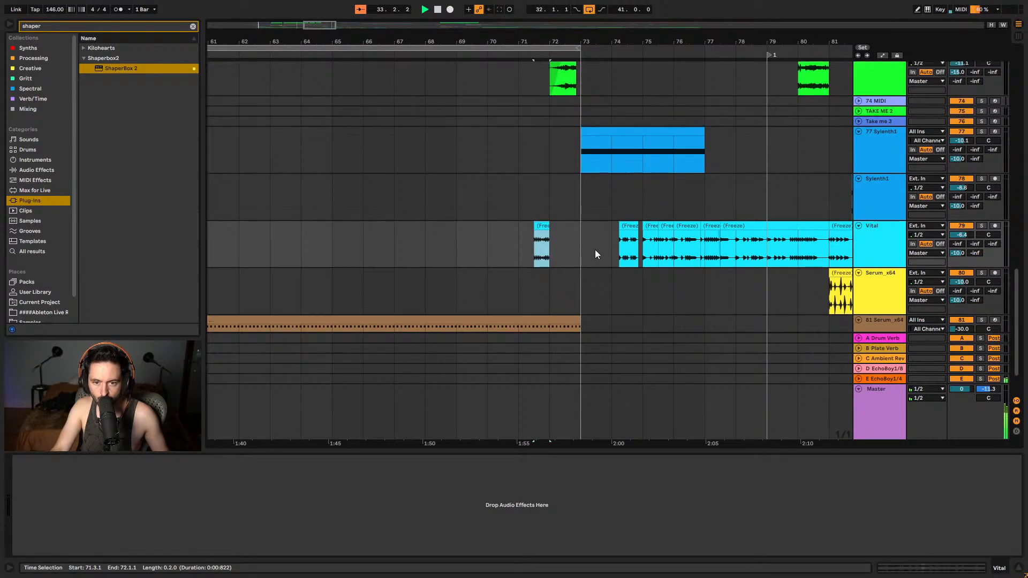
{"action": "left_click_drag", "start_coordinate": [520, 47], "coordinate": [520, 16]}
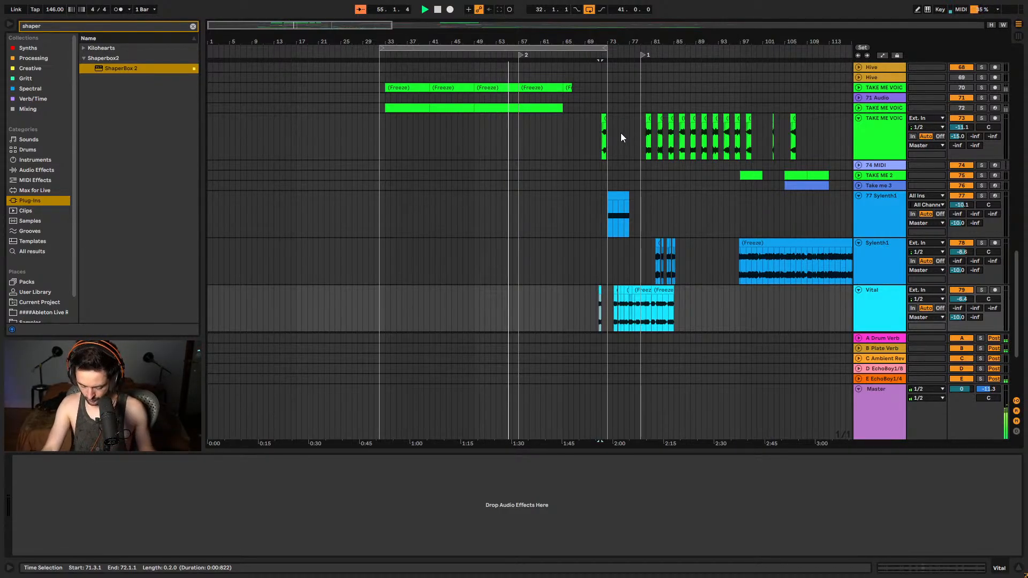
- Switch to Discord and look at the newest direct message
{"action": "key", "text": "super"}
{"action": "key", "text": "super"}
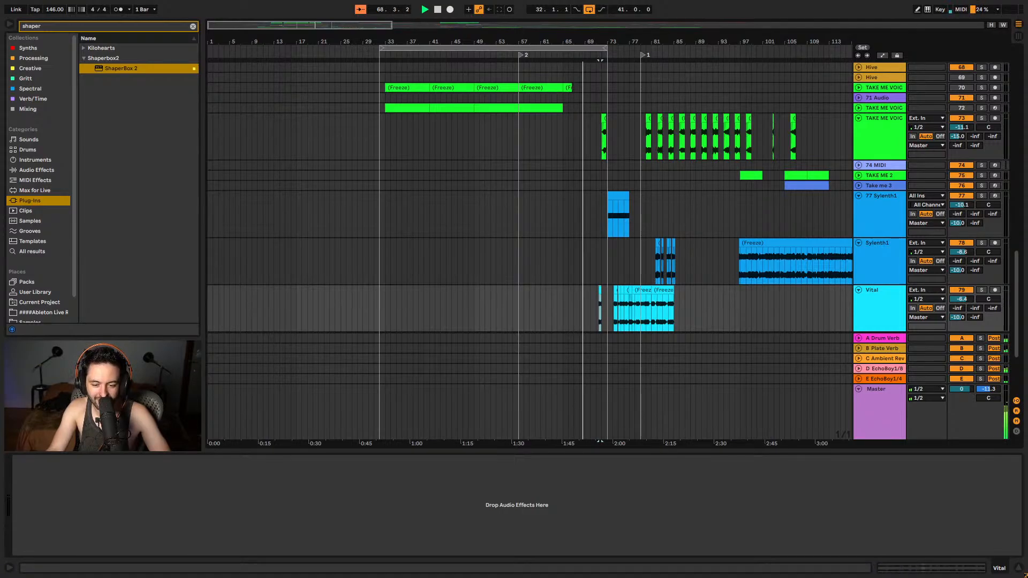
{"action": "key", "text": "alt+Tab"}
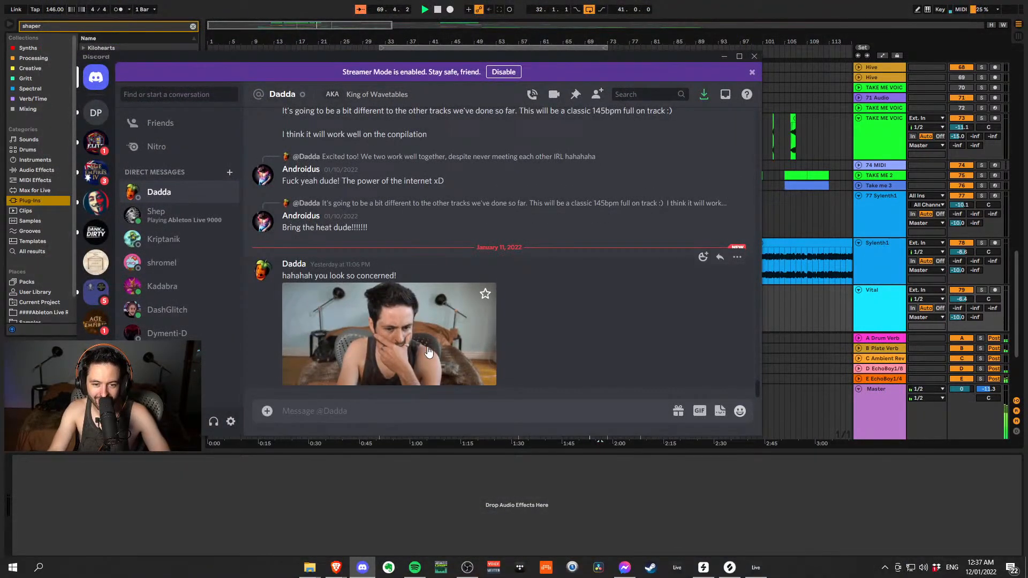
{"action": "left_click_drag", "start_coordinate": [359, 57], "coordinate": [417, 577]}
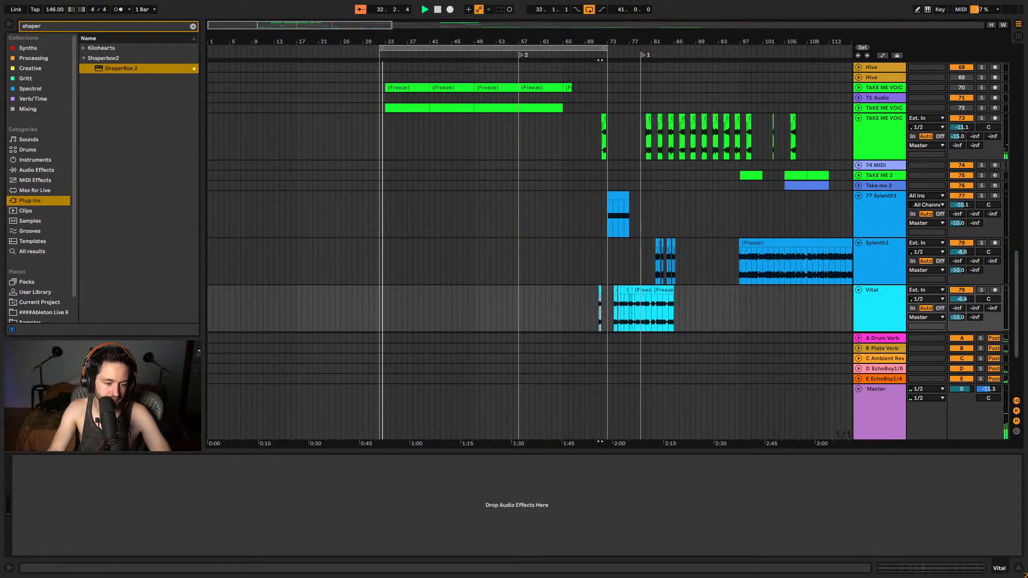
- Save the Discord attachment what_do_you_think.mp3 to the Desktop and show it in its folder
{"action": "left_click", "coordinate": [457, 271]}
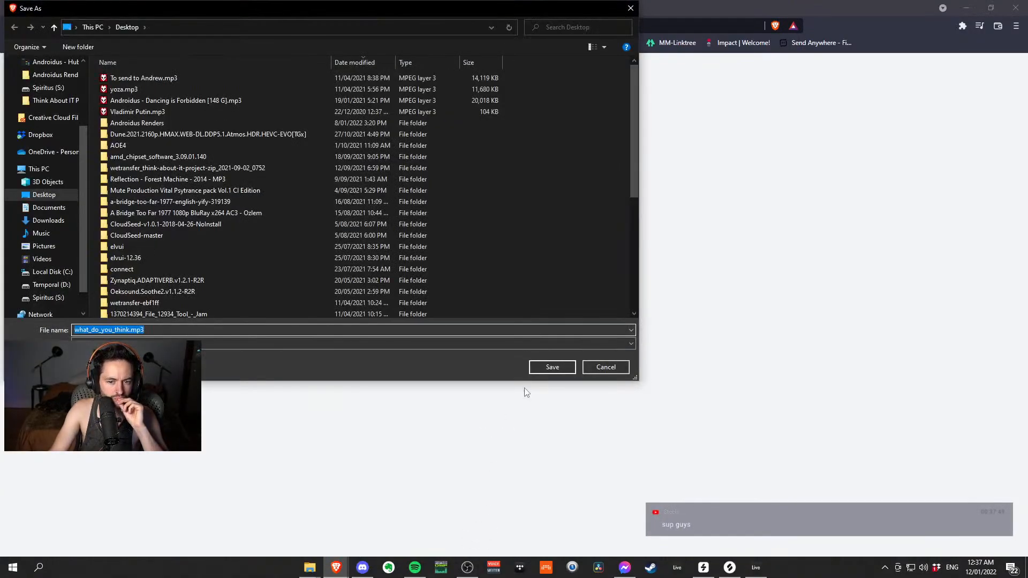
{"action": "left_click", "coordinate": [552, 368]}
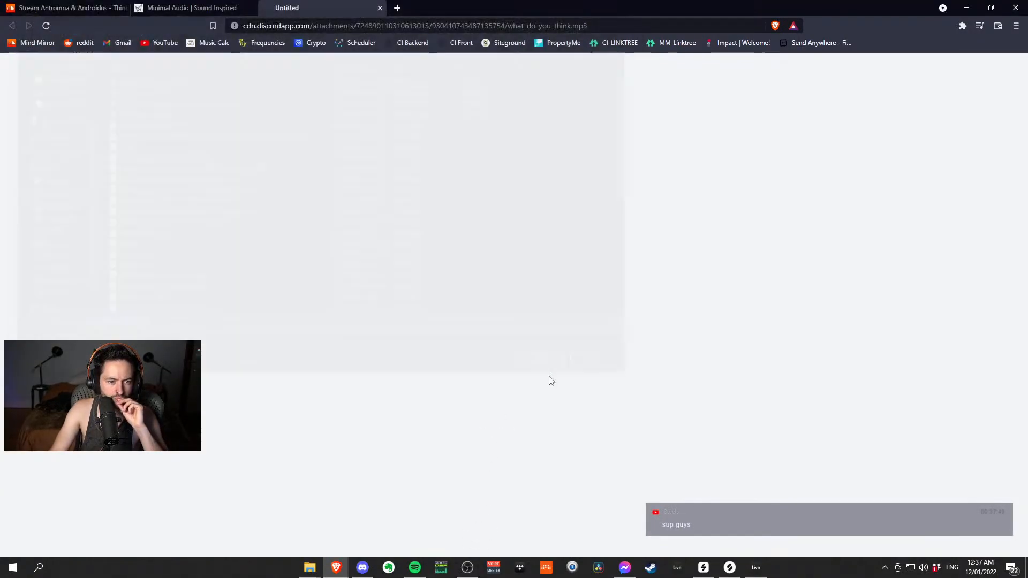
{"action": "left_click", "coordinate": [113, 540]}
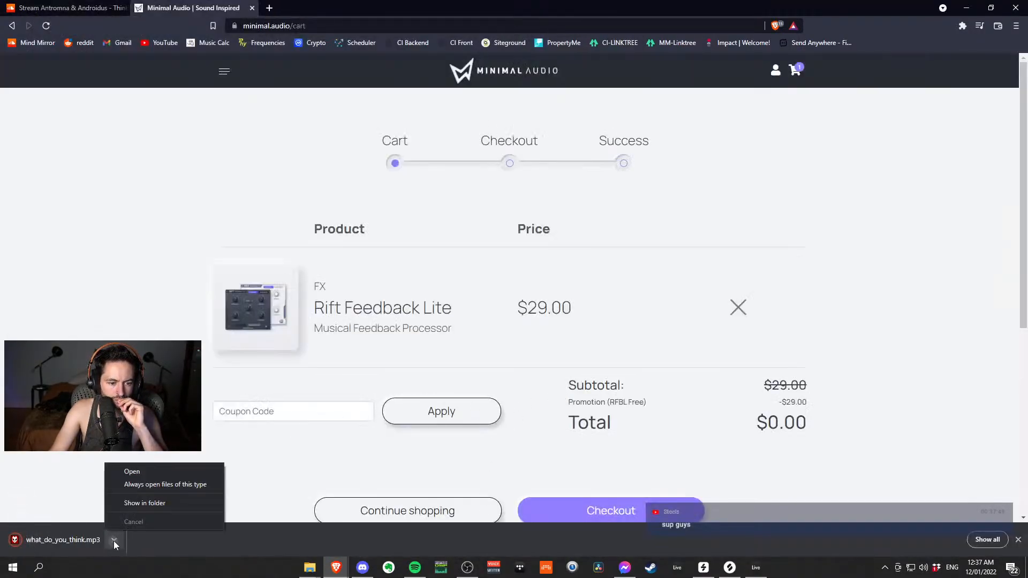
{"action": "left_click", "coordinate": [145, 503]}
- Return to Ableton Live, add an audio track below 81 Serum_x64 and place what_do_you_think.mp3 on it at bar 17
{"action": "left_click", "coordinate": [755, 568]}
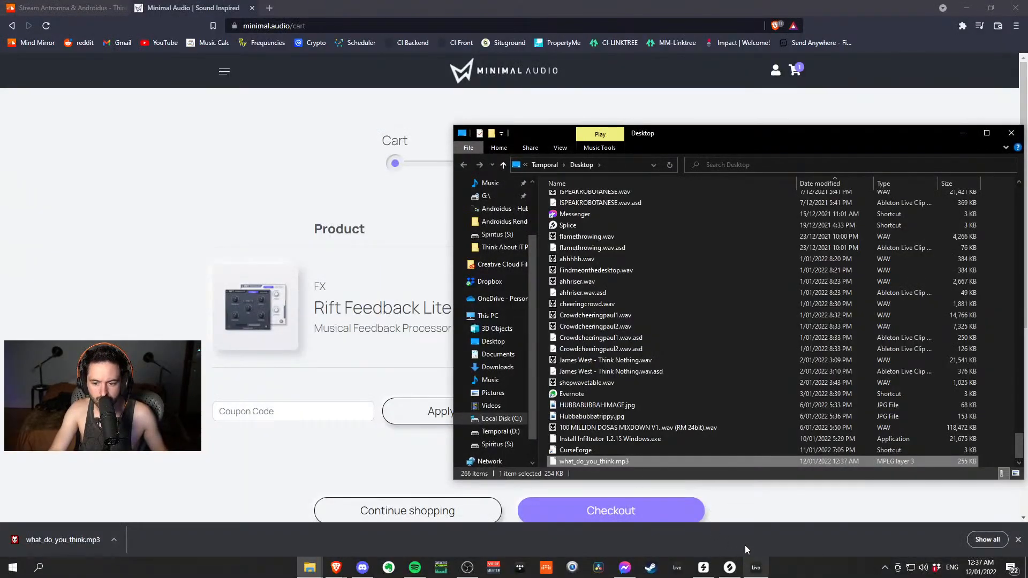
{"action": "left_click", "coordinate": [755, 568]}
{"action": "scroll", "coordinate": [882, 268], "scroll_direction": "down", "scroll_amount": 4}
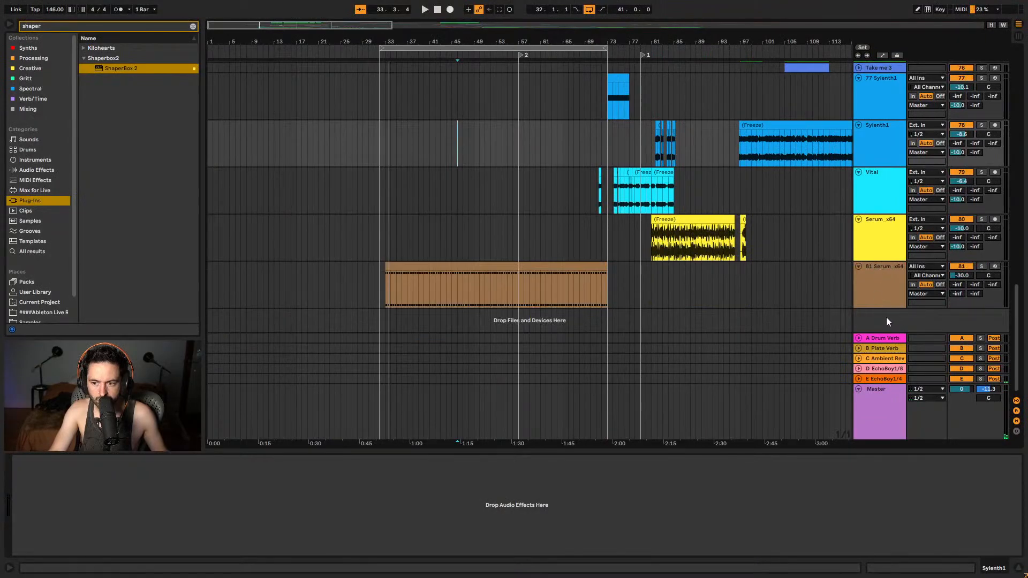
{"action": "left_click", "coordinate": [888, 303]}
{"action": "key", "text": "ctrl+t"}
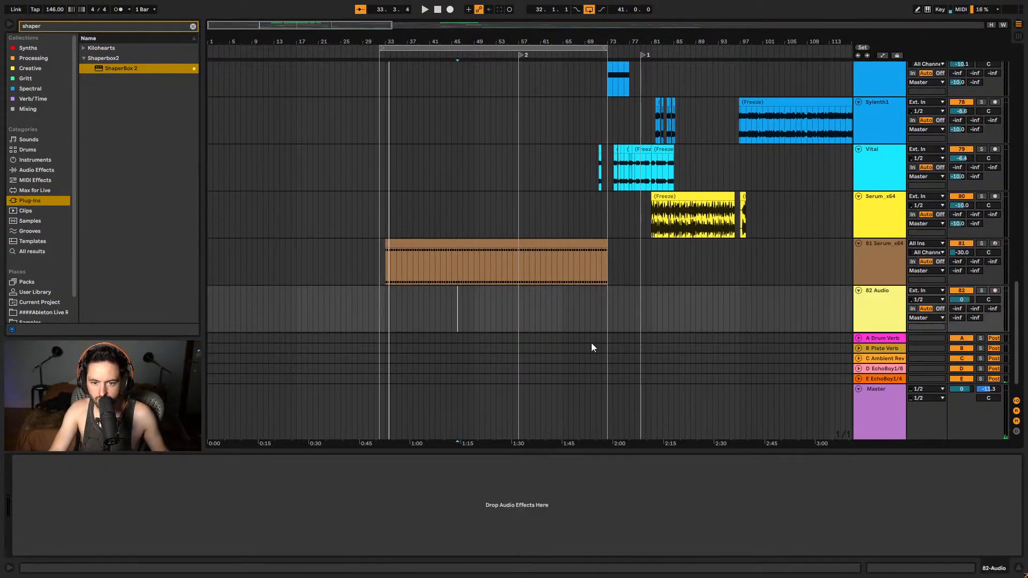
{"action": "key", "text": "alt+Tab"}
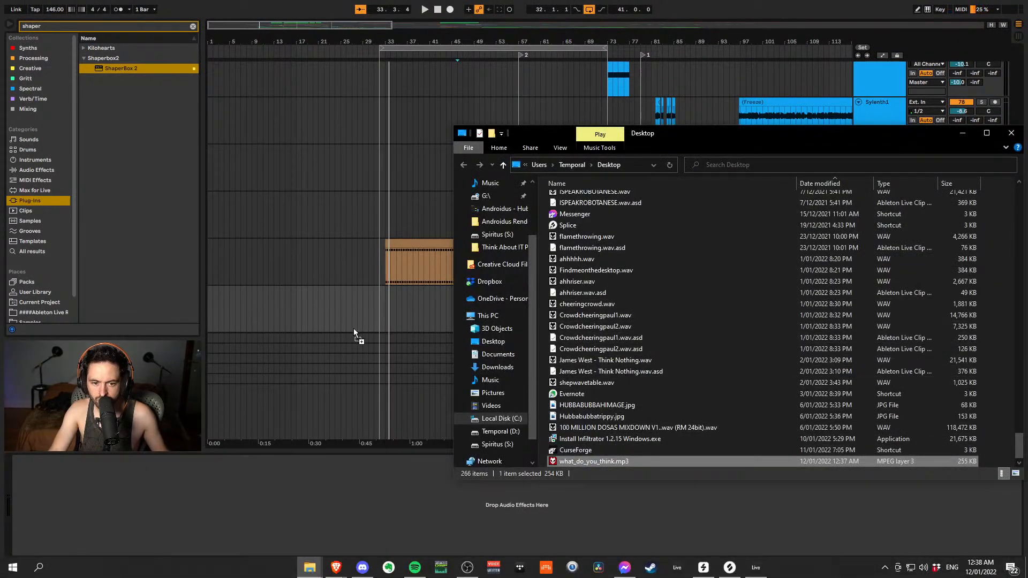
{"action": "mouse_move", "coordinate": [306, 317]}
{"action": "left_mouse_down"}
{"action": "mouse_move", "coordinate": [294, 310]}
{"action": "mouse_move", "coordinate": [303, 296]}
{"action": "left_mouse_up"}
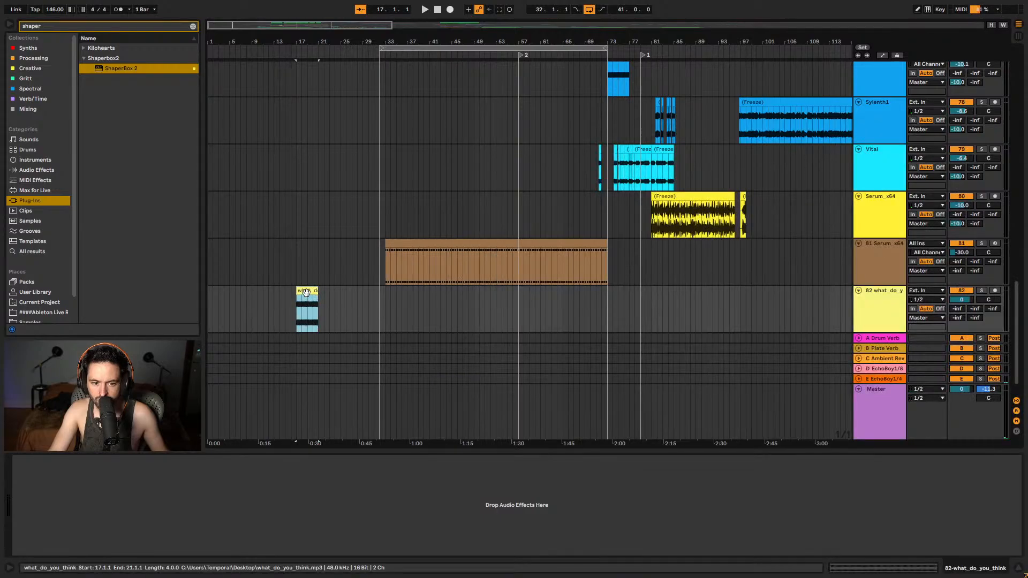
- Solo the 82 what_do_you_think track and play its clip from bar 17
{"action": "left_click", "coordinate": [982, 290]}
{"action": "key", "text": "space"}
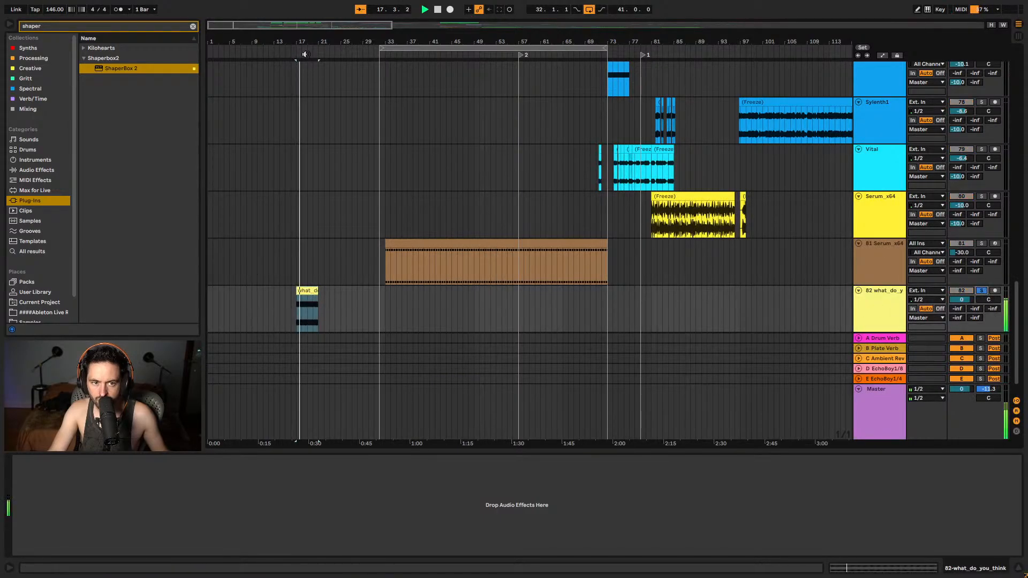
{"action": "key", "text": "plus"}
{"action": "key", "text": "plus"}
{"action": "key", "text": "plus"}
{"action": "key", "text": "plus"}
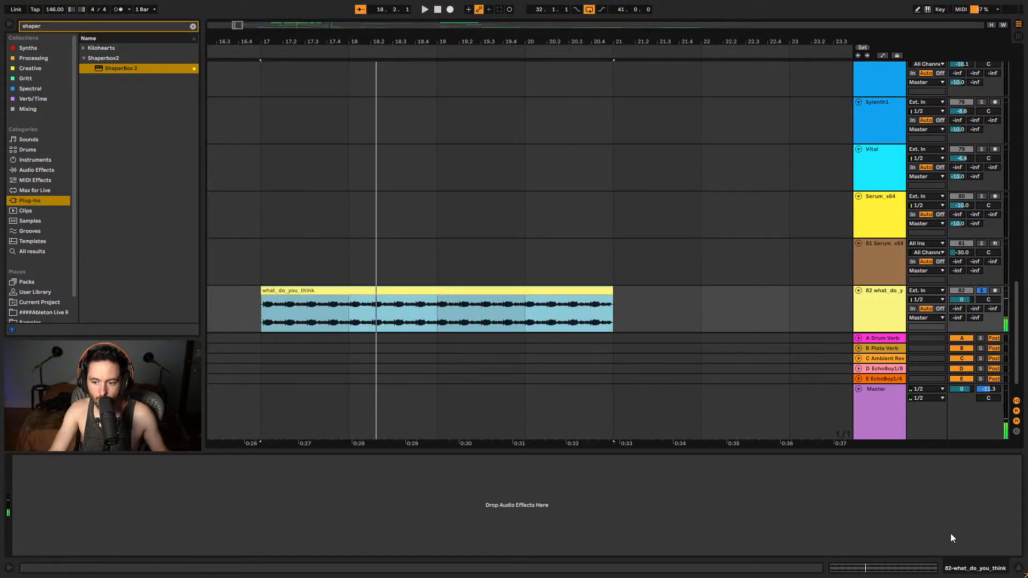
- Turn off Warp for the what_do_you_think clip and play it again from its start
{"action": "key", "text": "shift+Tab"}
{"action": "left_click", "coordinate": [119, 486]}
{"action": "key", "text": "space"}
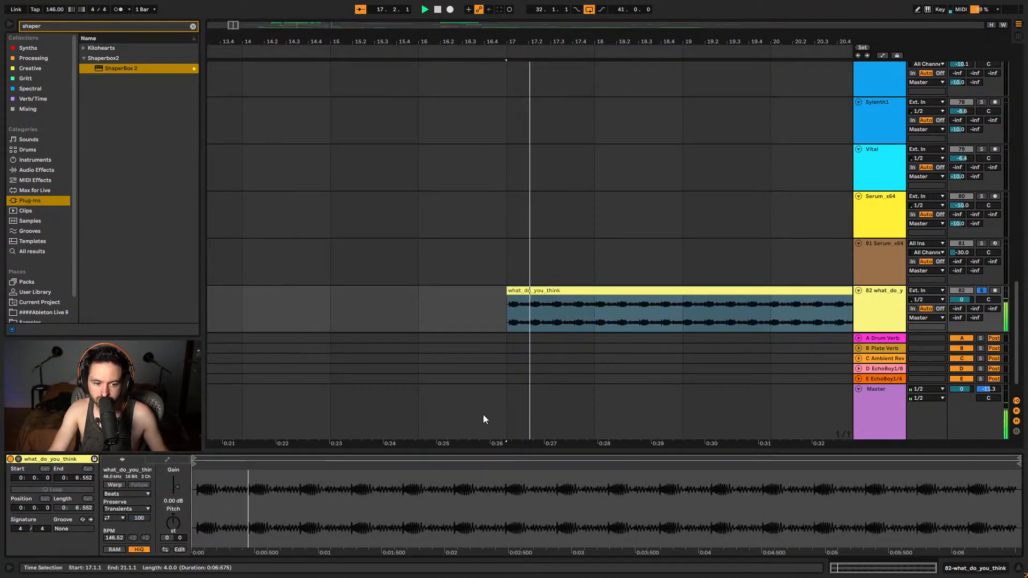
{"action": "left_click", "coordinate": [575, 292]}
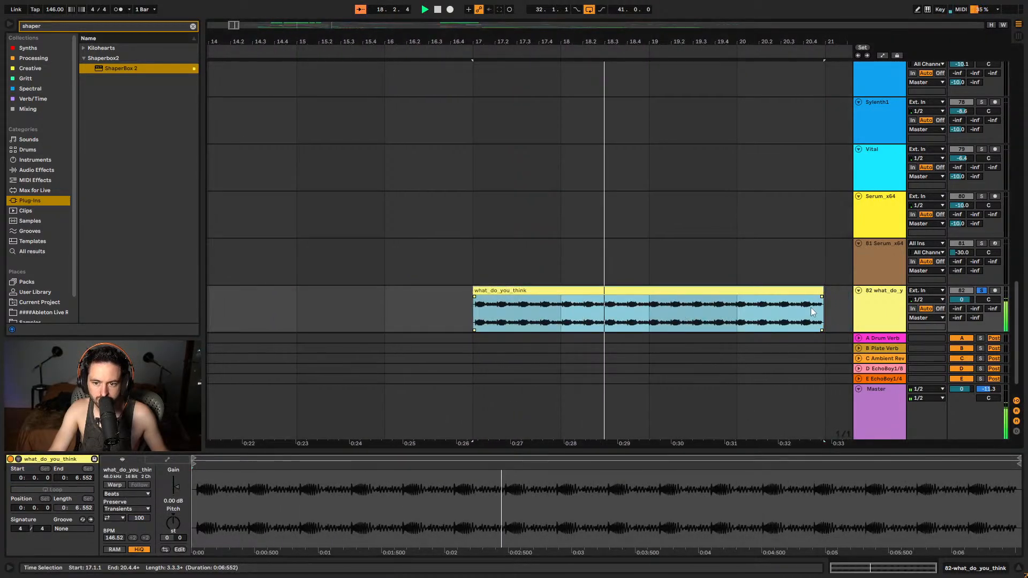
{"action": "left_click", "coordinate": [891, 308]}
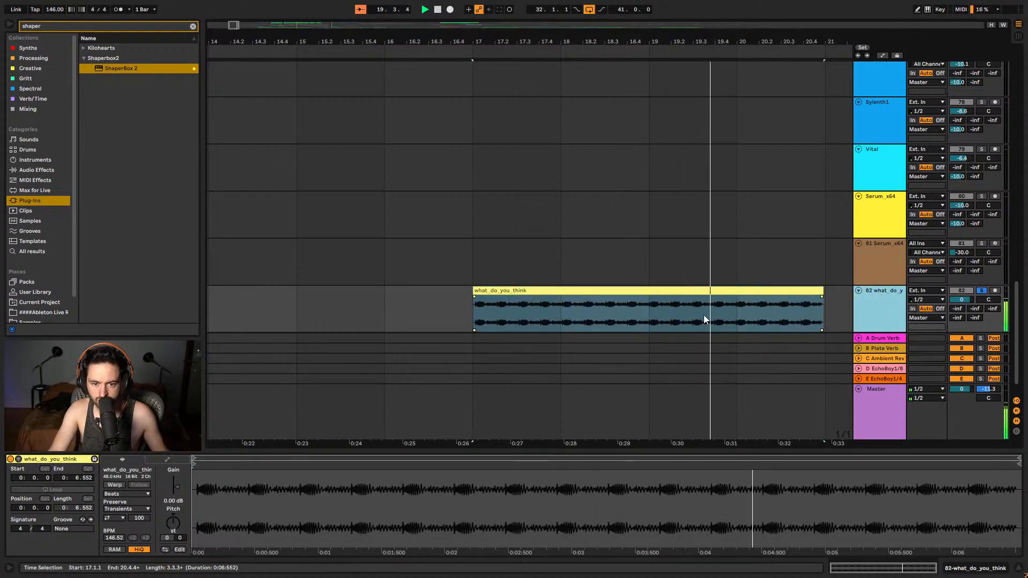
- Check the SoundID Reference plug-in on the Master track and play the imported clip again
{"action": "left_click", "coordinate": [642, 412]}
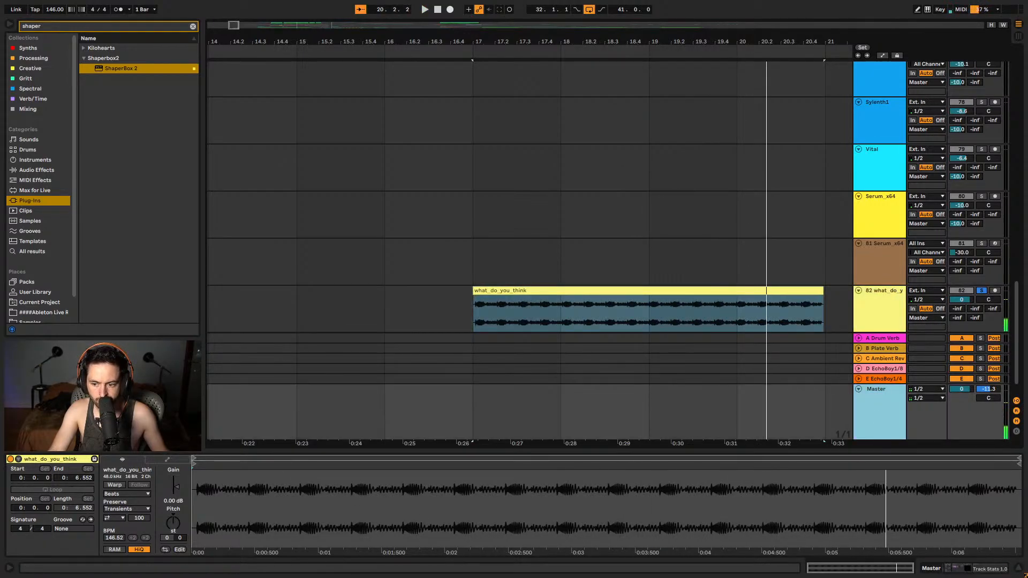
{"action": "left_click", "coordinate": [961, 573]}
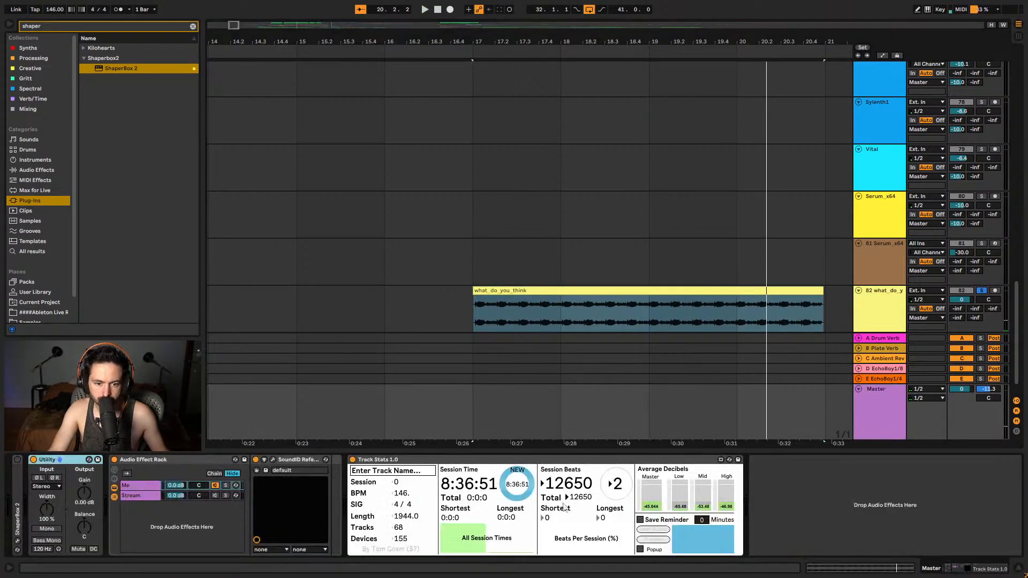
{"action": "left_click", "coordinate": [275, 460]}
{"action": "left_click", "coordinate": [276, 460]}
{"action": "key", "text": "space"}
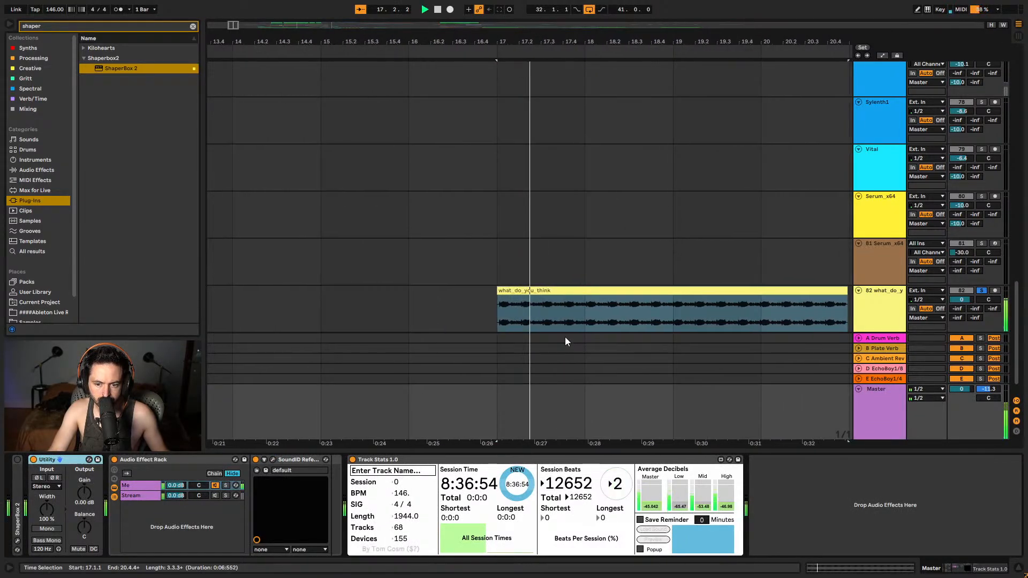
- Trim the start of the what_do_you_think clip to its first transient and move it back to 17.1.1
{"action": "left_click_drag", "start_coordinate": [427, 33], "coordinate": [427, 128]}
{"action": "key", "text": "space"}
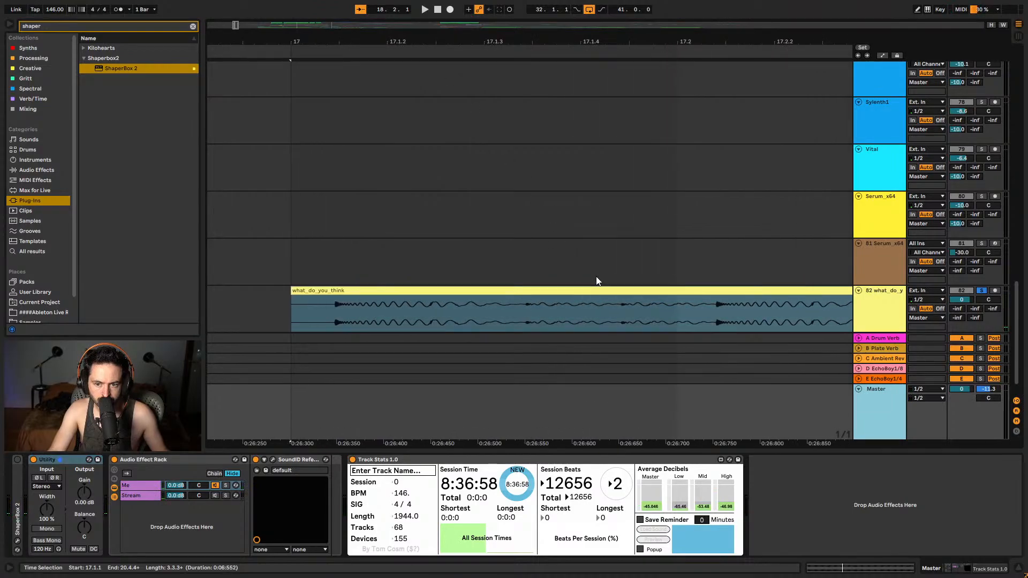
{"action": "left_click", "coordinate": [307, 310]}
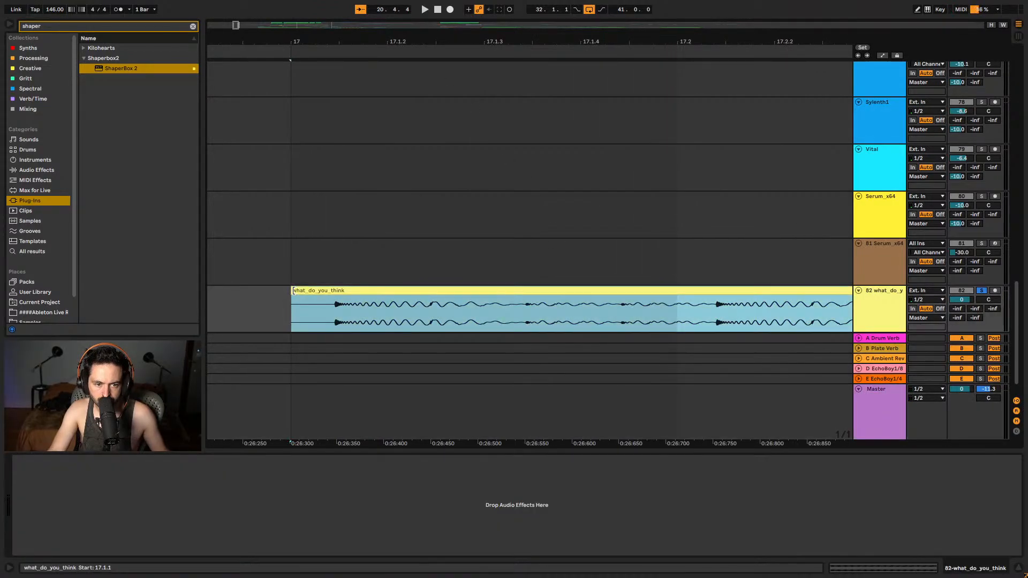
{"action": "left_click_drag", "start_coordinate": [292, 293], "coordinate": [333, 293]}
{"action": "key", "text": "ctrl+z"}
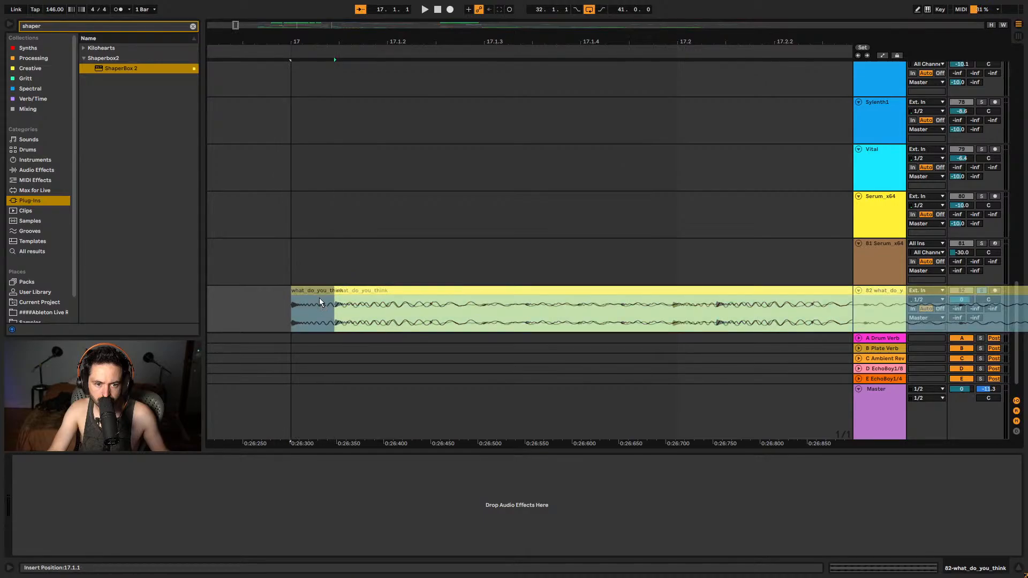
{"action": "key", "text": "space"}
- Play the trimmed what_do_you_think clip through to its end at bar 21
{"action": "scroll", "coordinate": [606, 76], "scroll_direction": "down", "scroll_amount": 5}
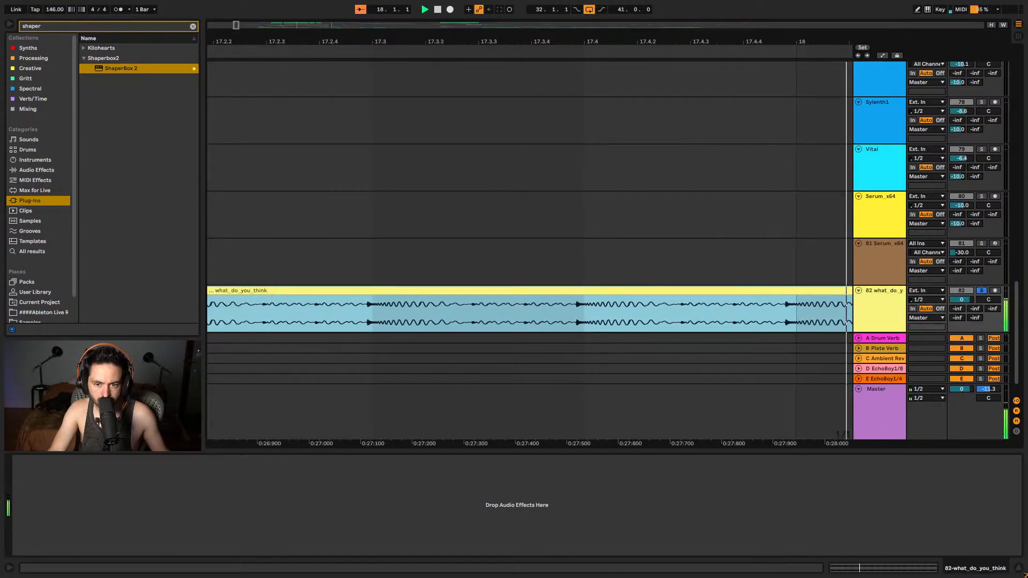
{"action": "scroll", "coordinate": [427, 82], "scroll_direction": "down", "scroll_amount": 4}
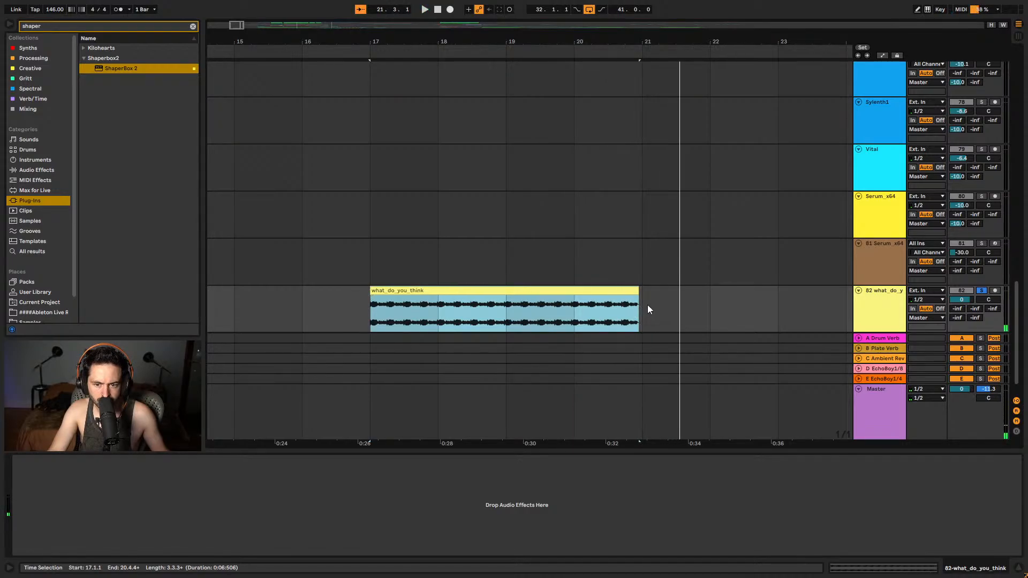
{"action": "left_click", "coordinate": [615, 294]}
{"action": "key", "text": "space"}
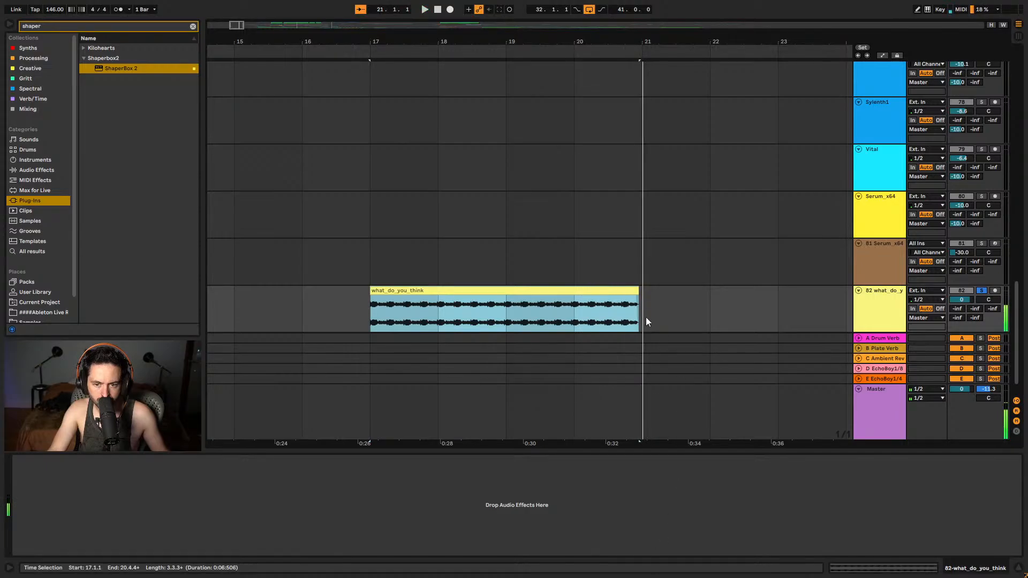
- Delete the what_do_you_think clip from track 82 and turn off the track's solo
{"action": "left_click_drag", "start_coordinate": [645, 319], "coordinate": [434, 322]}
{"action": "key", "text": "space"}
{"action": "left_click", "coordinate": [358, 319], "text": "shift"}
{"action": "key", "text": "Delete"}
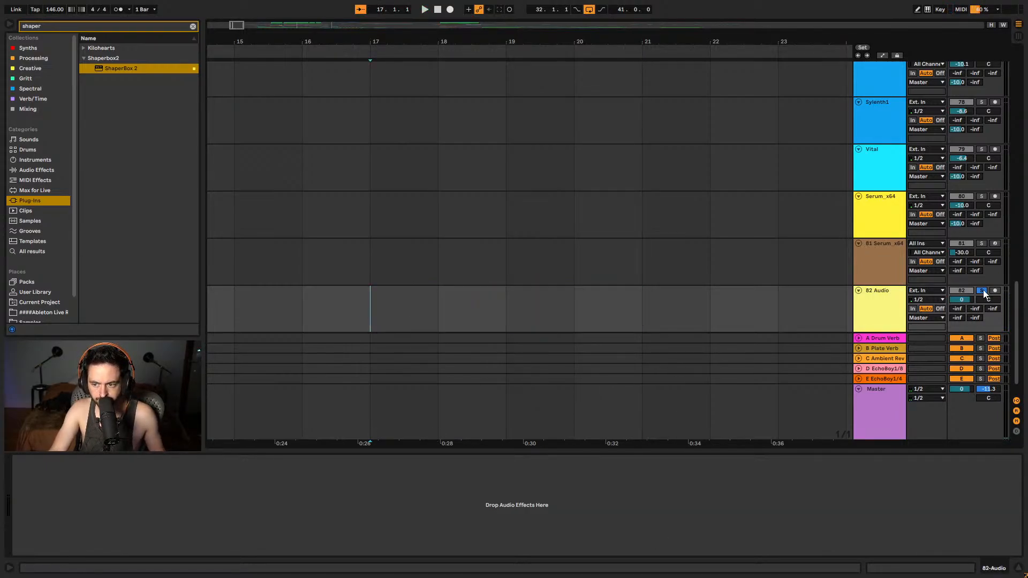
{"action": "key", "text": "space"}
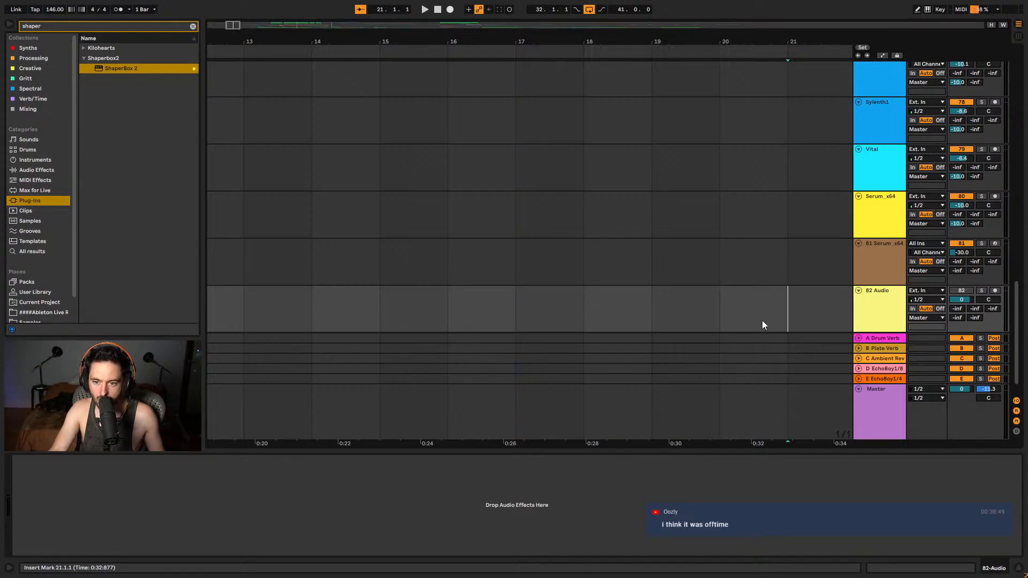
- Play the arrangement from bar 31 and select the Serum clip on track 81 to inspect its device chain
{"action": "left_click", "coordinate": [766, 41]}
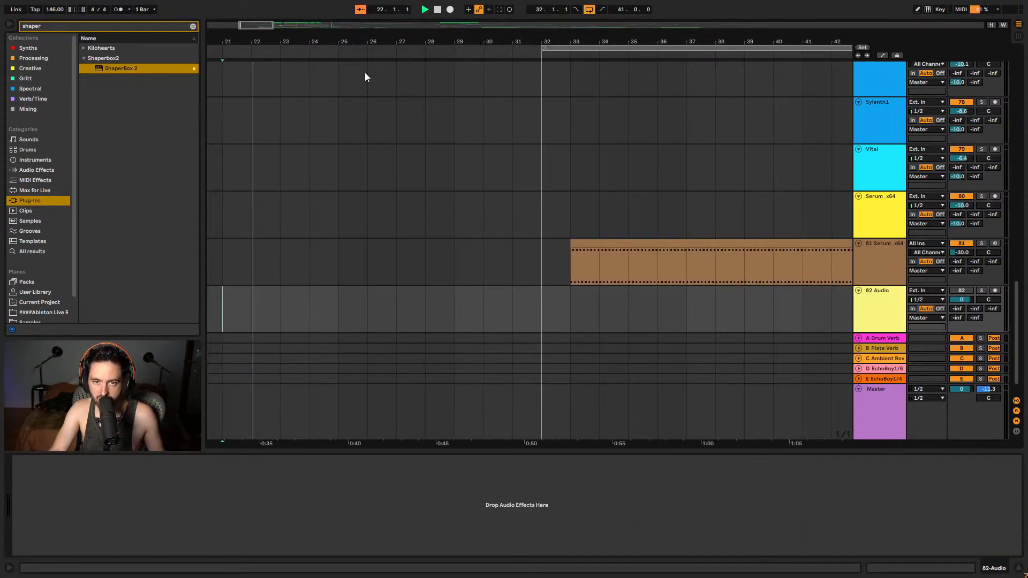
{"action": "left_click", "coordinate": [525, 303]}
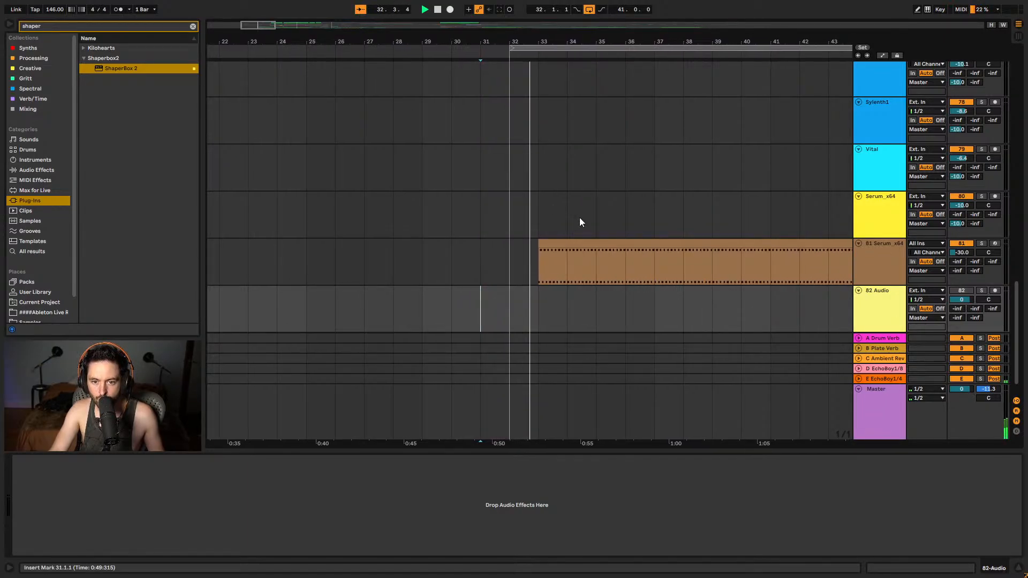
{"action": "left_click", "coordinate": [583, 258]}
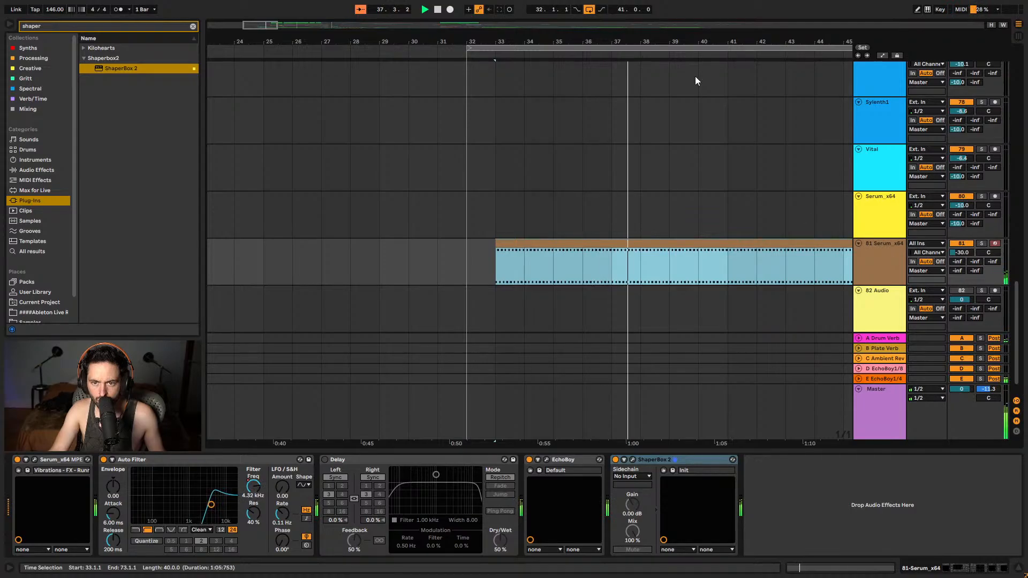
{"action": "left_click_drag", "start_coordinate": [533, 72], "coordinate": [530, 56]}
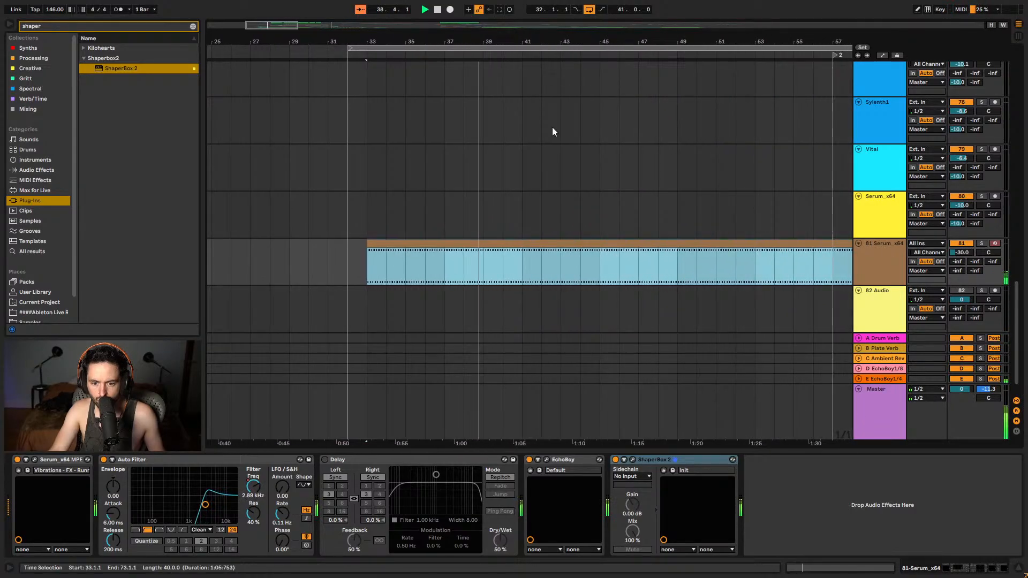
- Show track 81's Auto Filter frequency automation, add a breakpoint near bar 40 and raise the bar 41 point to the upper level
{"action": "left_click", "coordinate": [258, 490]}
{"action": "key", "text": "a"}
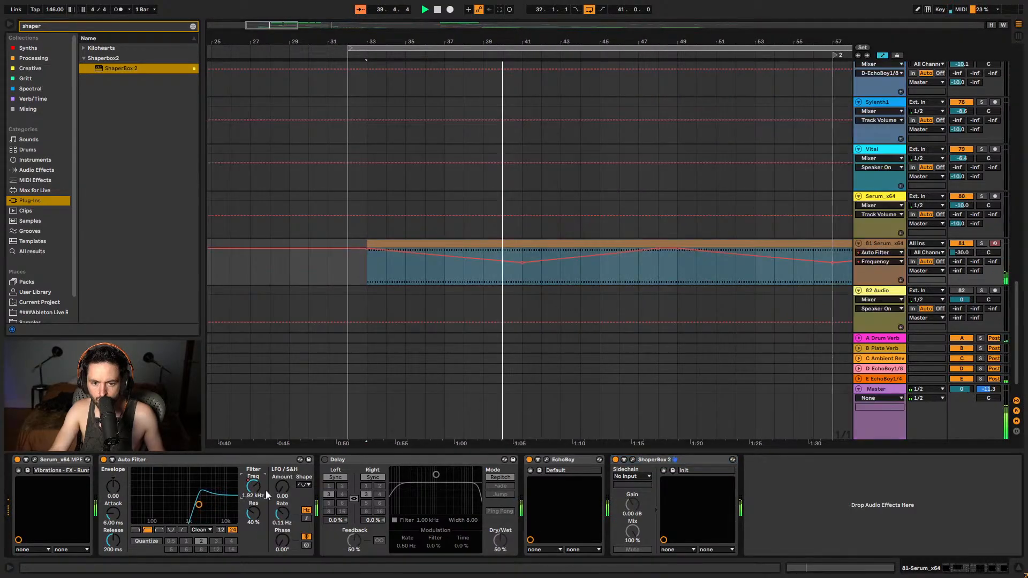
{"action": "left_click", "coordinate": [503, 262]}
{"action": "left_click_drag", "start_coordinate": [520, 263], "coordinate": [522, 250]}
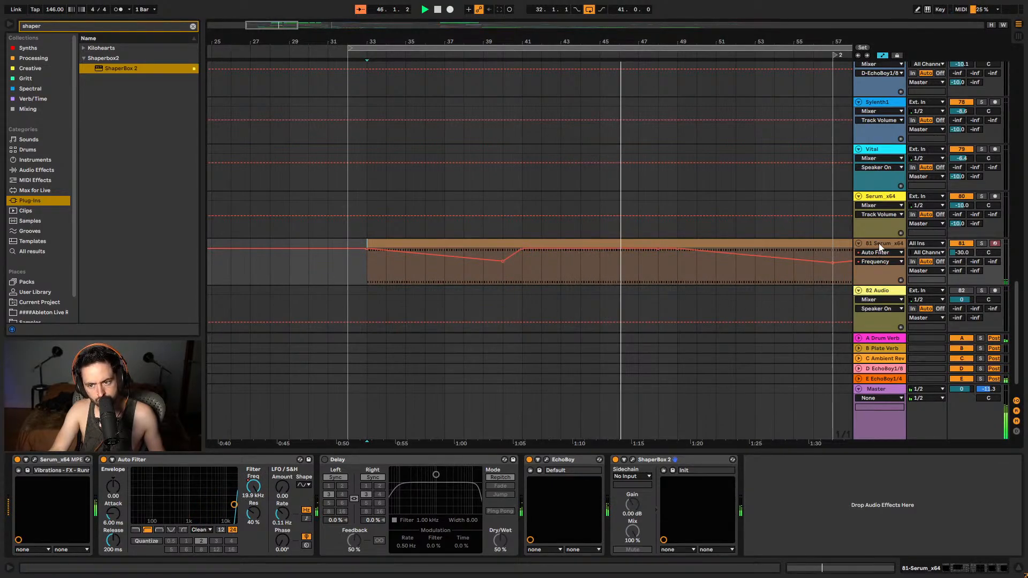
- Turn off EchoBoy on track 81, move it after ShaperBox 2 in the device chain, and save the set with playback stopped
{"action": "left_click", "coordinate": [529, 460]}
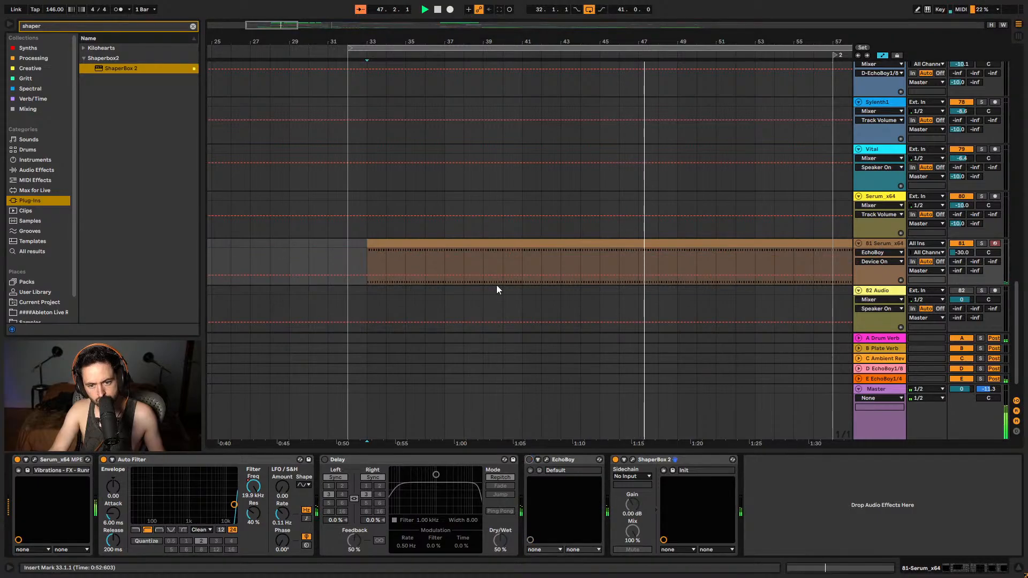
{"action": "left_click_drag", "start_coordinate": [566, 461], "coordinate": [805, 491]}
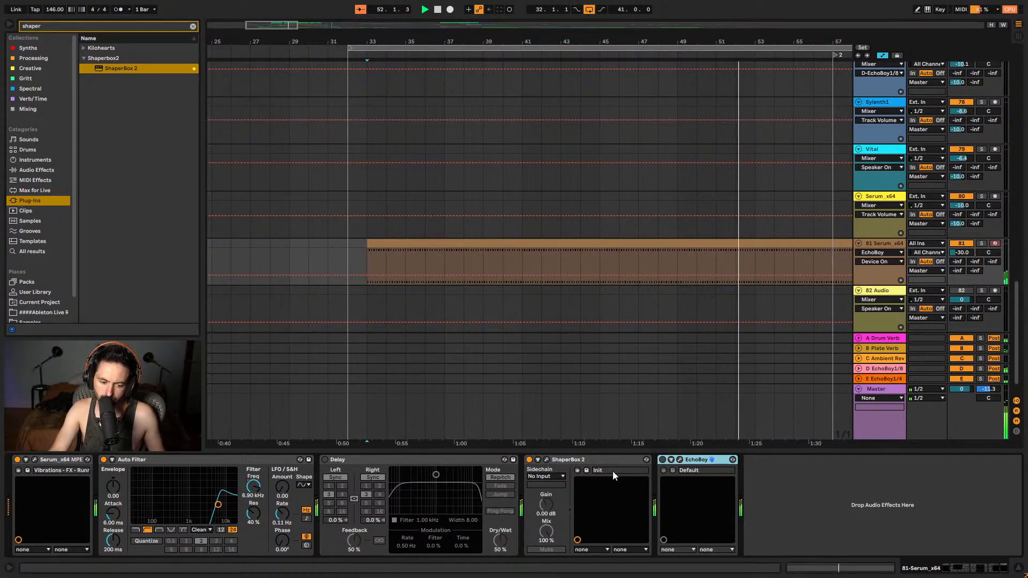
{"action": "key", "text": "minus"}
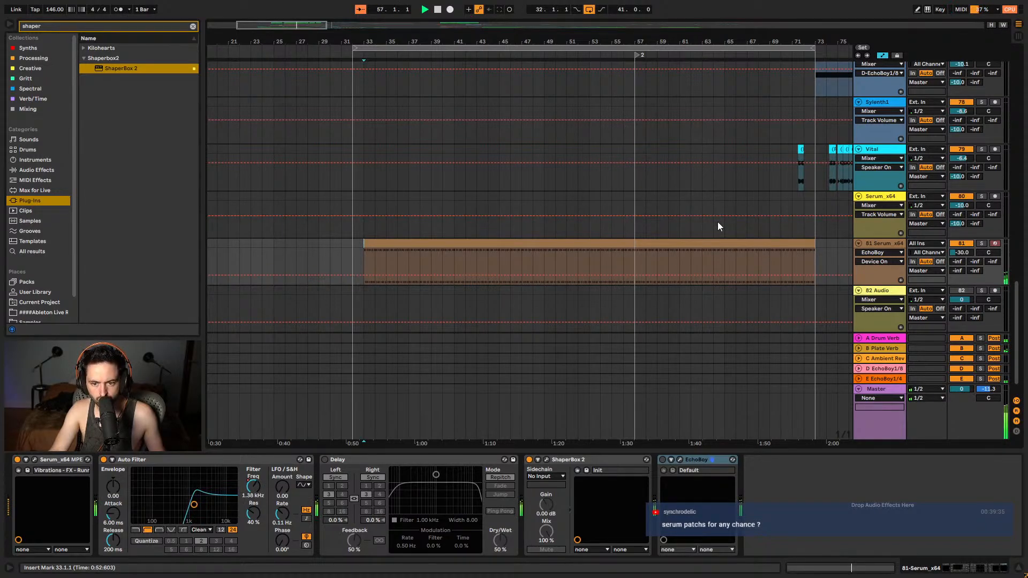
{"action": "key", "text": "space"}
{"action": "key", "text": "ctrl+s"}
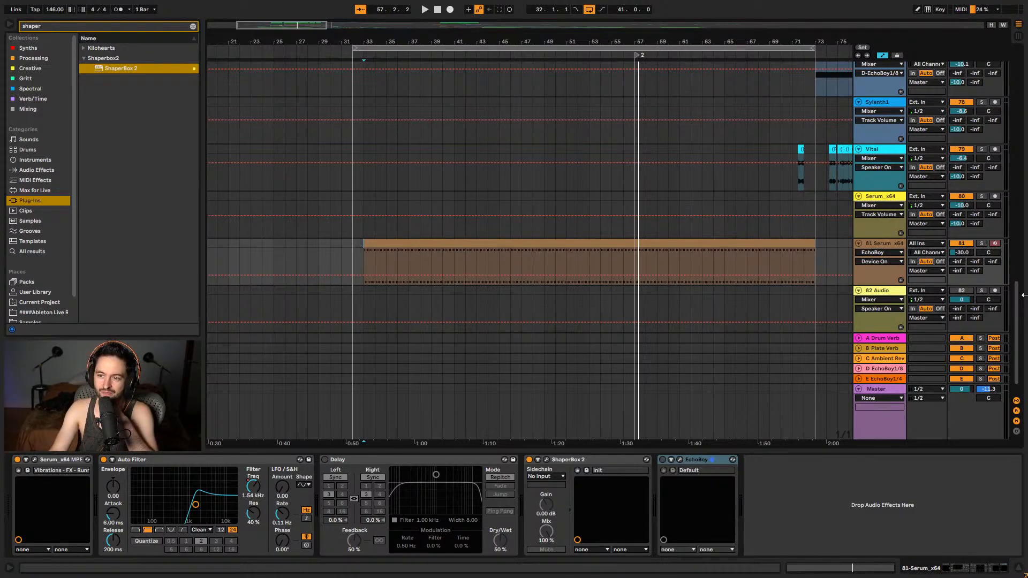
- Collapse the 17 Group, the track 24 Drum Rack and the 50 Sylenth1 track in the arrangement
{"action": "scroll", "coordinate": [1016, 295], "scroll_direction": "up", "scroll_amount": 10}
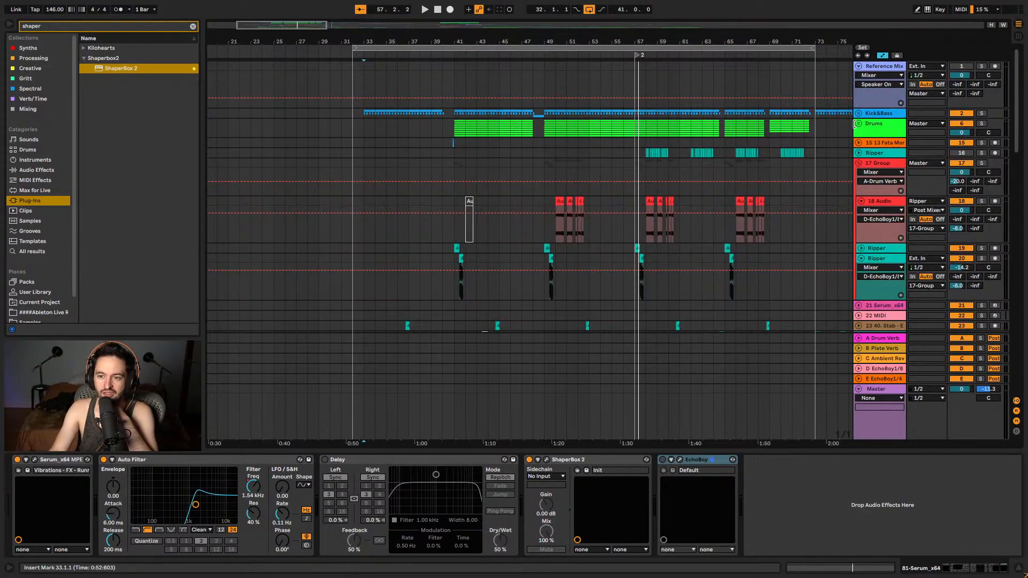
{"action": "left_click", "coordinate": [857, 163]}
{"action": "left_click", "coordinate": [859, 203]}
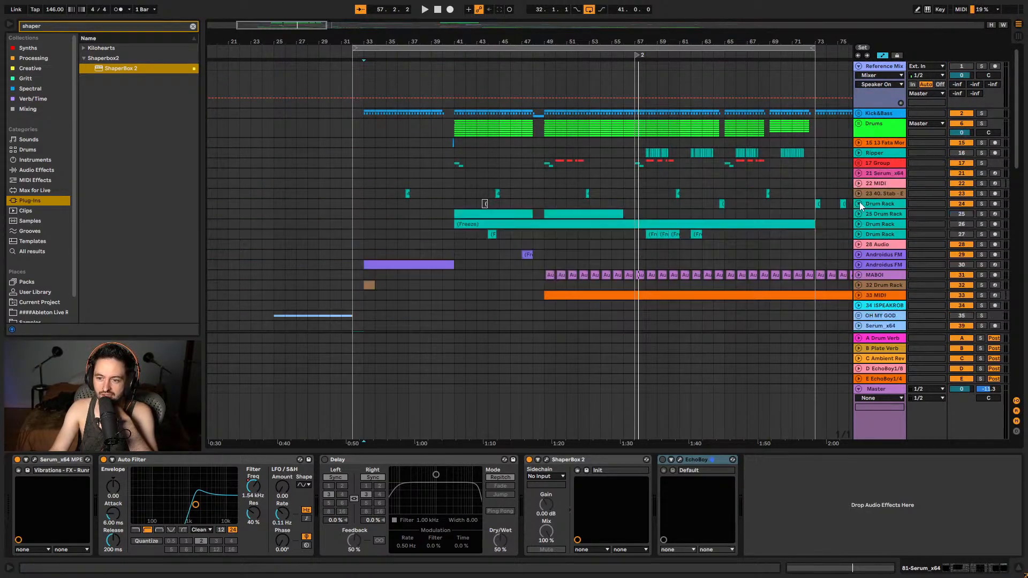
{"action": "scroll", "coordinate": [848, 300], "scroll_direction": "down", "scroll_amount": 8}
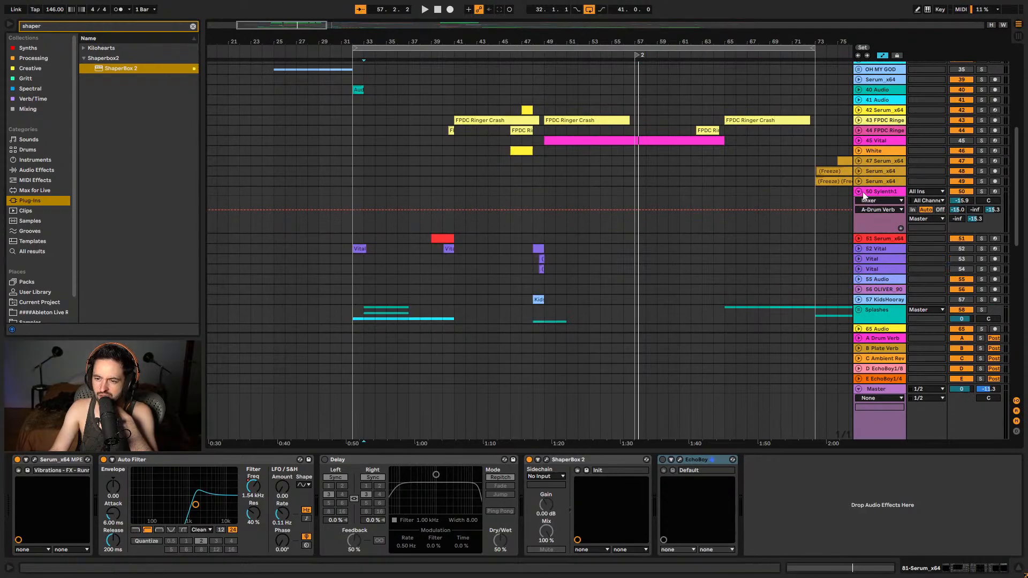
{"action": "left_click", "coordinate": [859, 191]}
- Collapse tracks 77 to 82 in the arrangement, from the audio track up to 77 Sylenth1
{"action": "scroll", "coordinate": [862, 225], "scroll_direction": "down", "scroll_amount": 8}
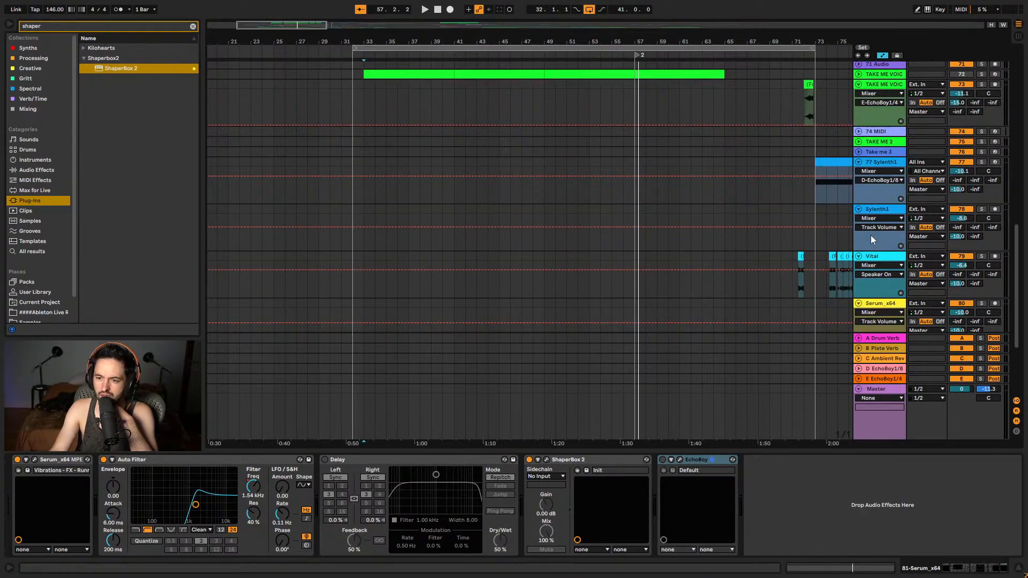
{"action": "scroll", "coordinate": [871, 236], "scroll_direction": "down", "scroll_amount": 3}
{"action": "left_click", "coordinate": [859, 266]}
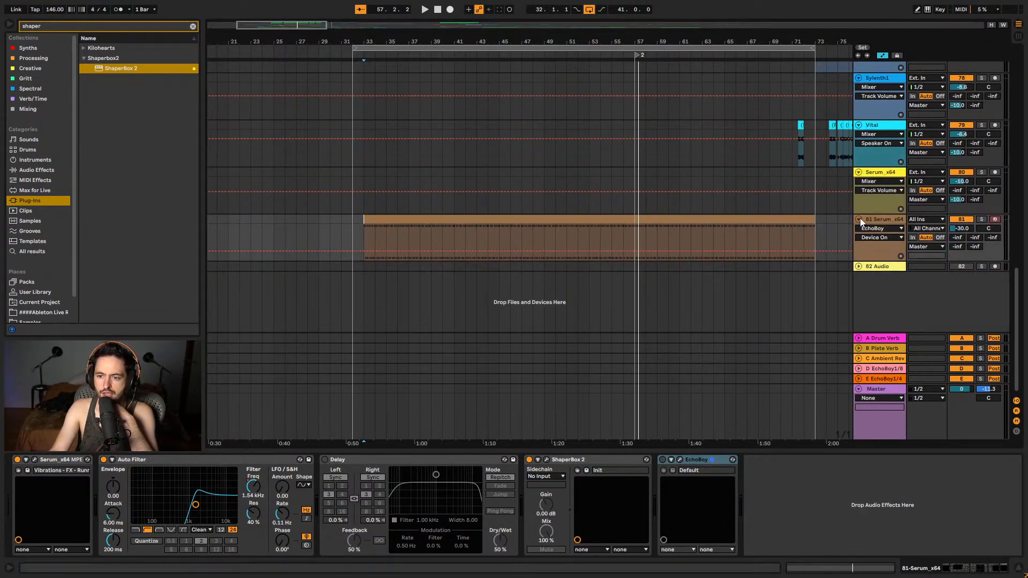
{"action": "left_click", "coordinate": [859, 219]}
{"action": "left_click", "coordinate": [858, 172]}
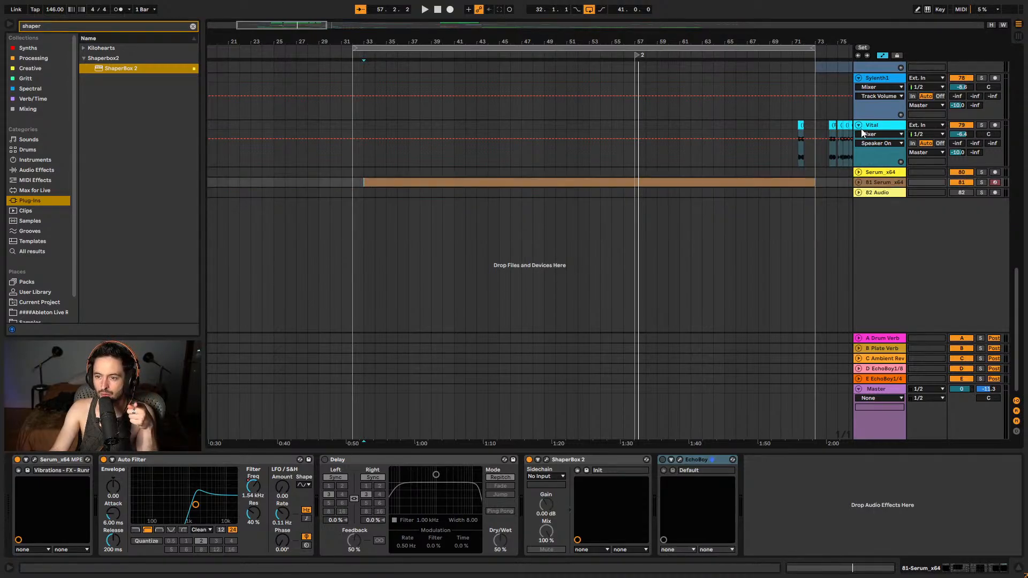
{"action": "left_click", "coordinate": [859, 125]}
{"action": "scroll", "coordinate": [857, 137], "scroll_direction": "up", "scroll_amount": 3}
{"action": "left_click", "coordinate": [858, 142]}
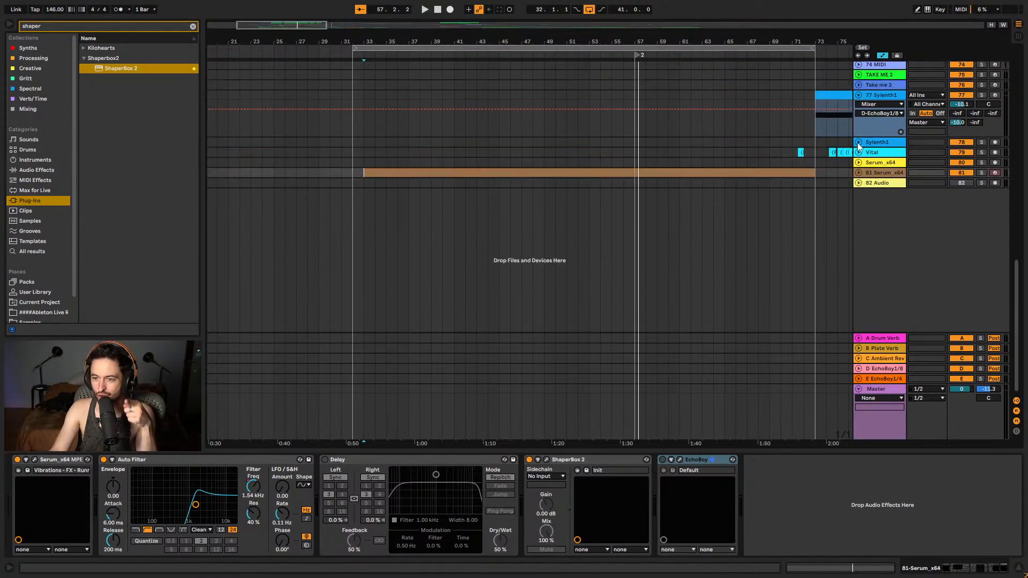
{"action": "left_click", "coordinate": [858, 95]}
{"action": "scroll", "coordinate": [898, 258], "scroll_direction": "up", "scroll_amount": 5}
{"action": "scroll", "coordinate": [899, 258], "scroll_direction": "up", "scroll_amount": 15}
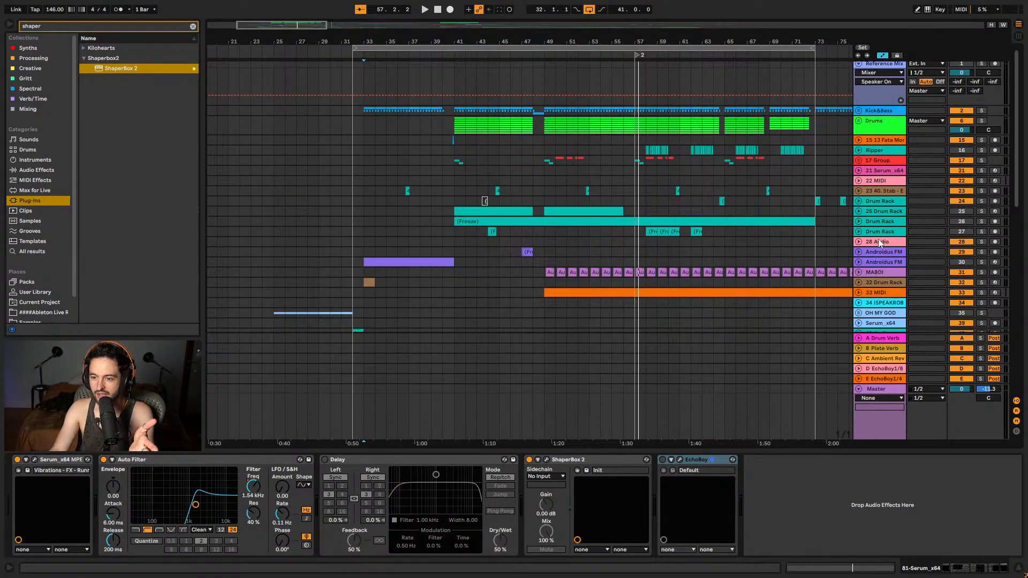
{"action": "scroll", "coordinate": [879, 243], "scroll_direction": "down", "scroll_amount": 6}
{"action": "scroll", "coordinate": [881, 245], "scroll_direction": "down", "scroll_amount": 3}
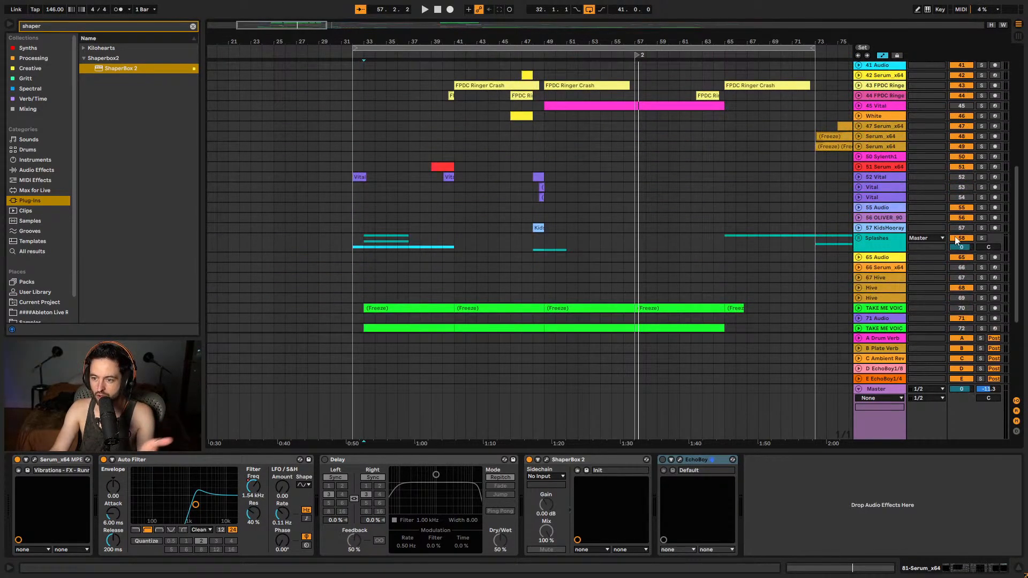
{"action": "scroll", "coordinate": [610, 255], "scroll_direction": "down", "scroll_amount": 4}
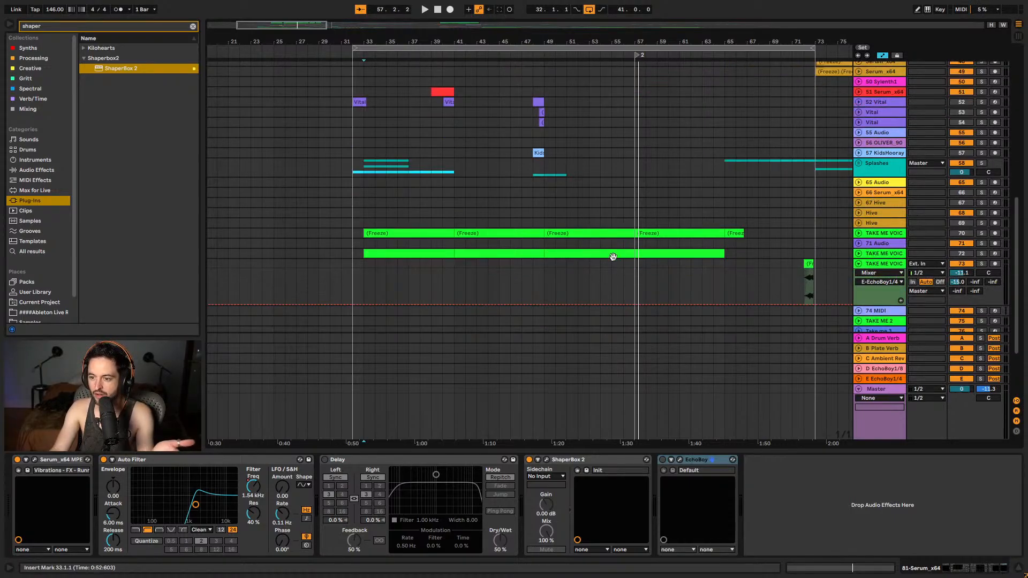
{"action": "scroll", "coordinate": [805, 232], "scroll_direction": "up", "scroll_amount": 13}
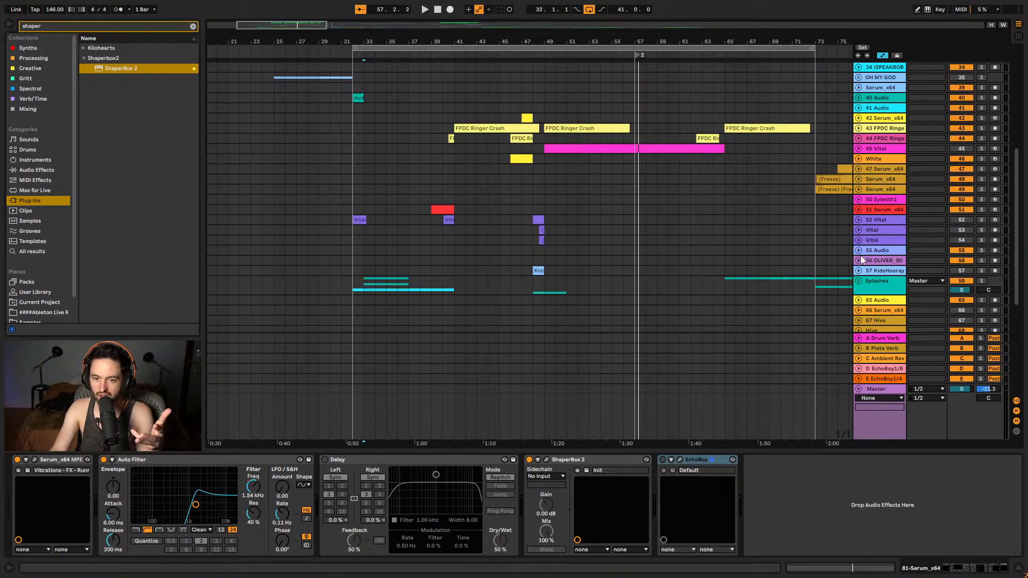